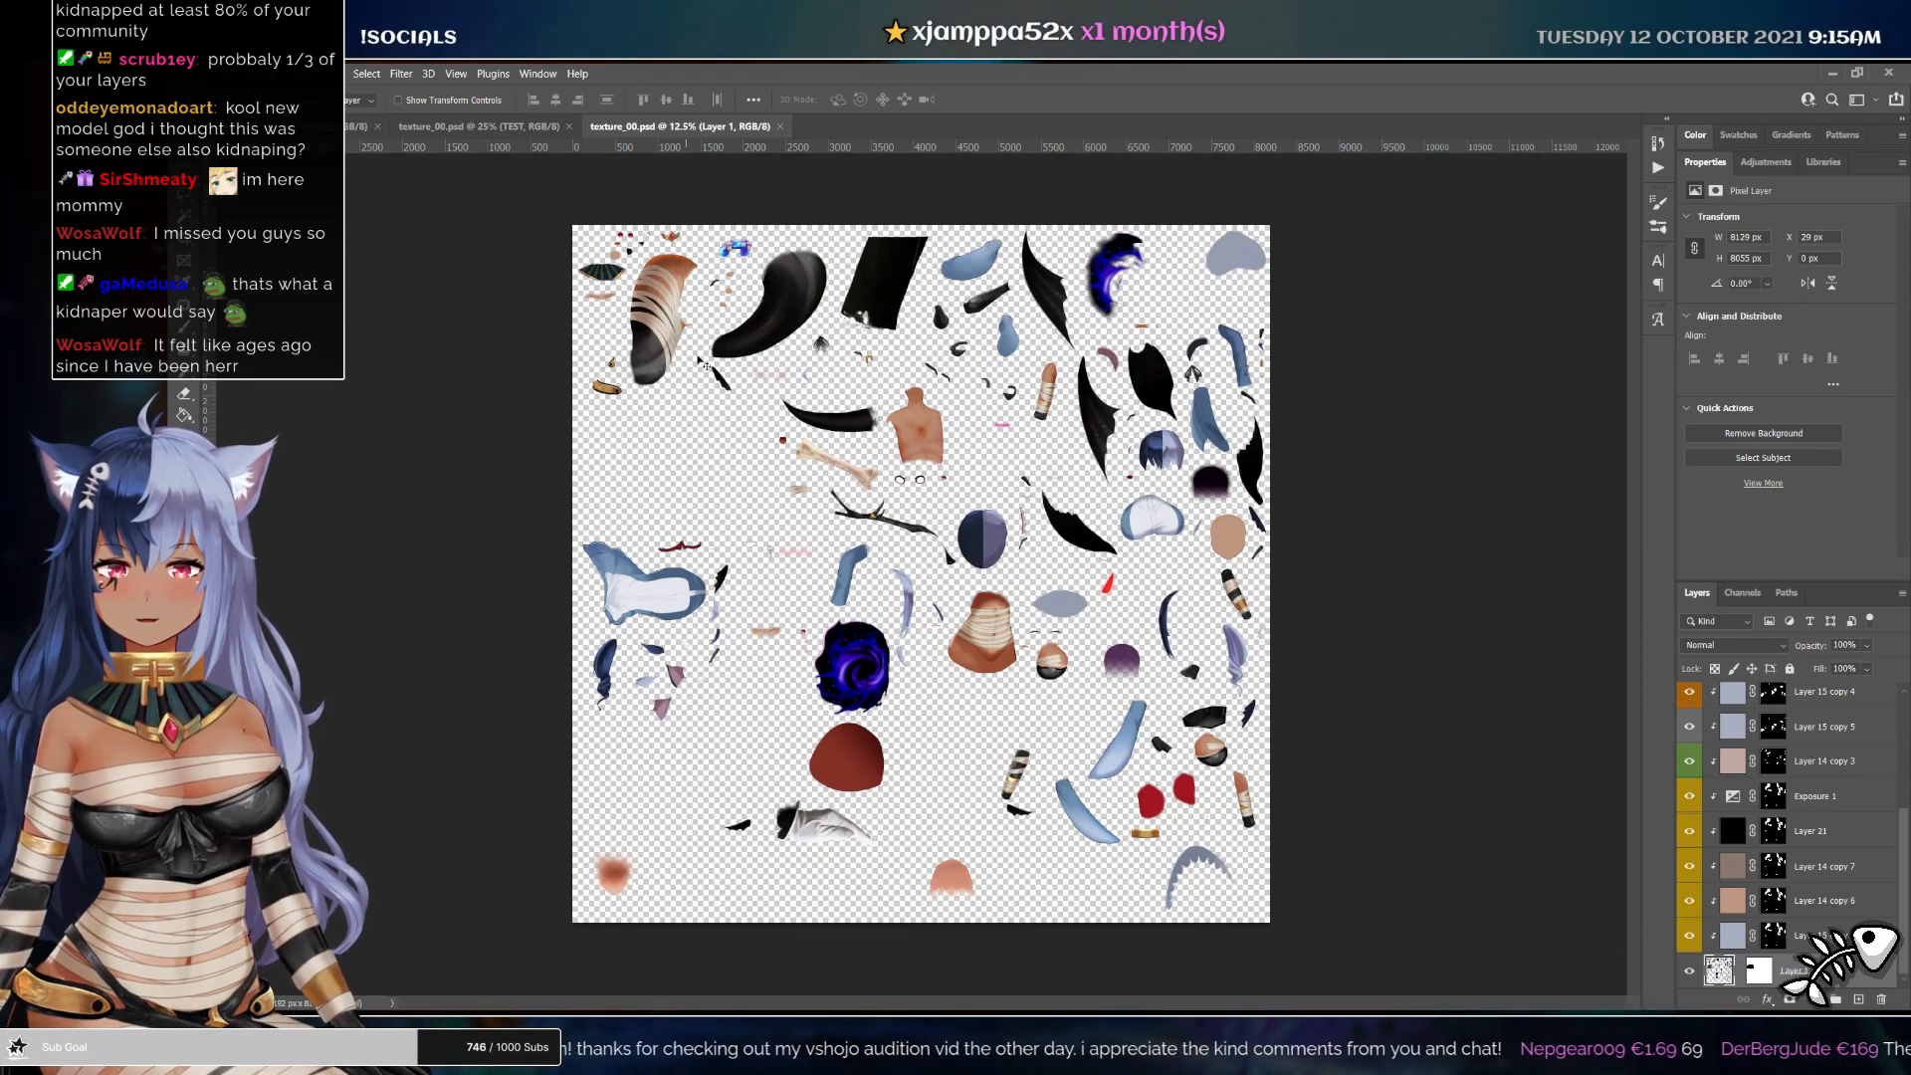
Switch between the open texture documents to compare their contents
click(1026, 445)
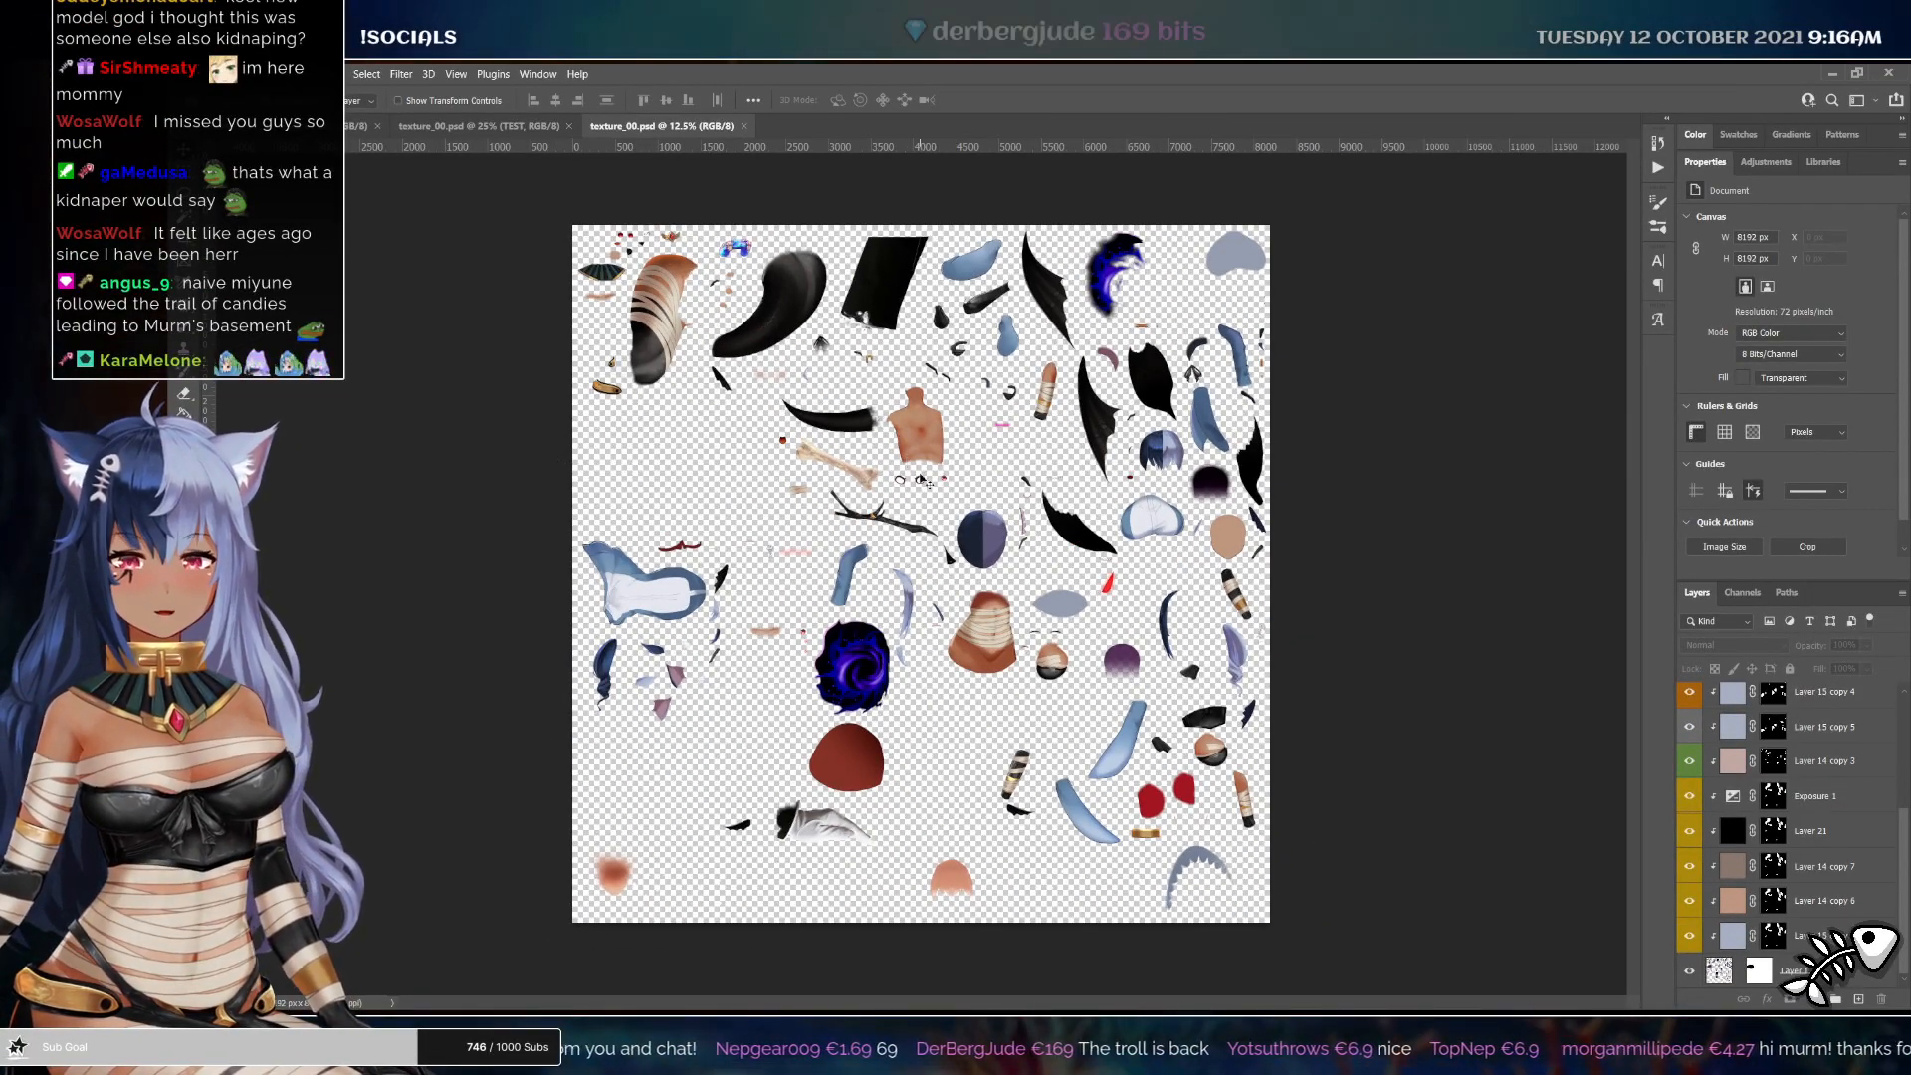
click(744, 127)
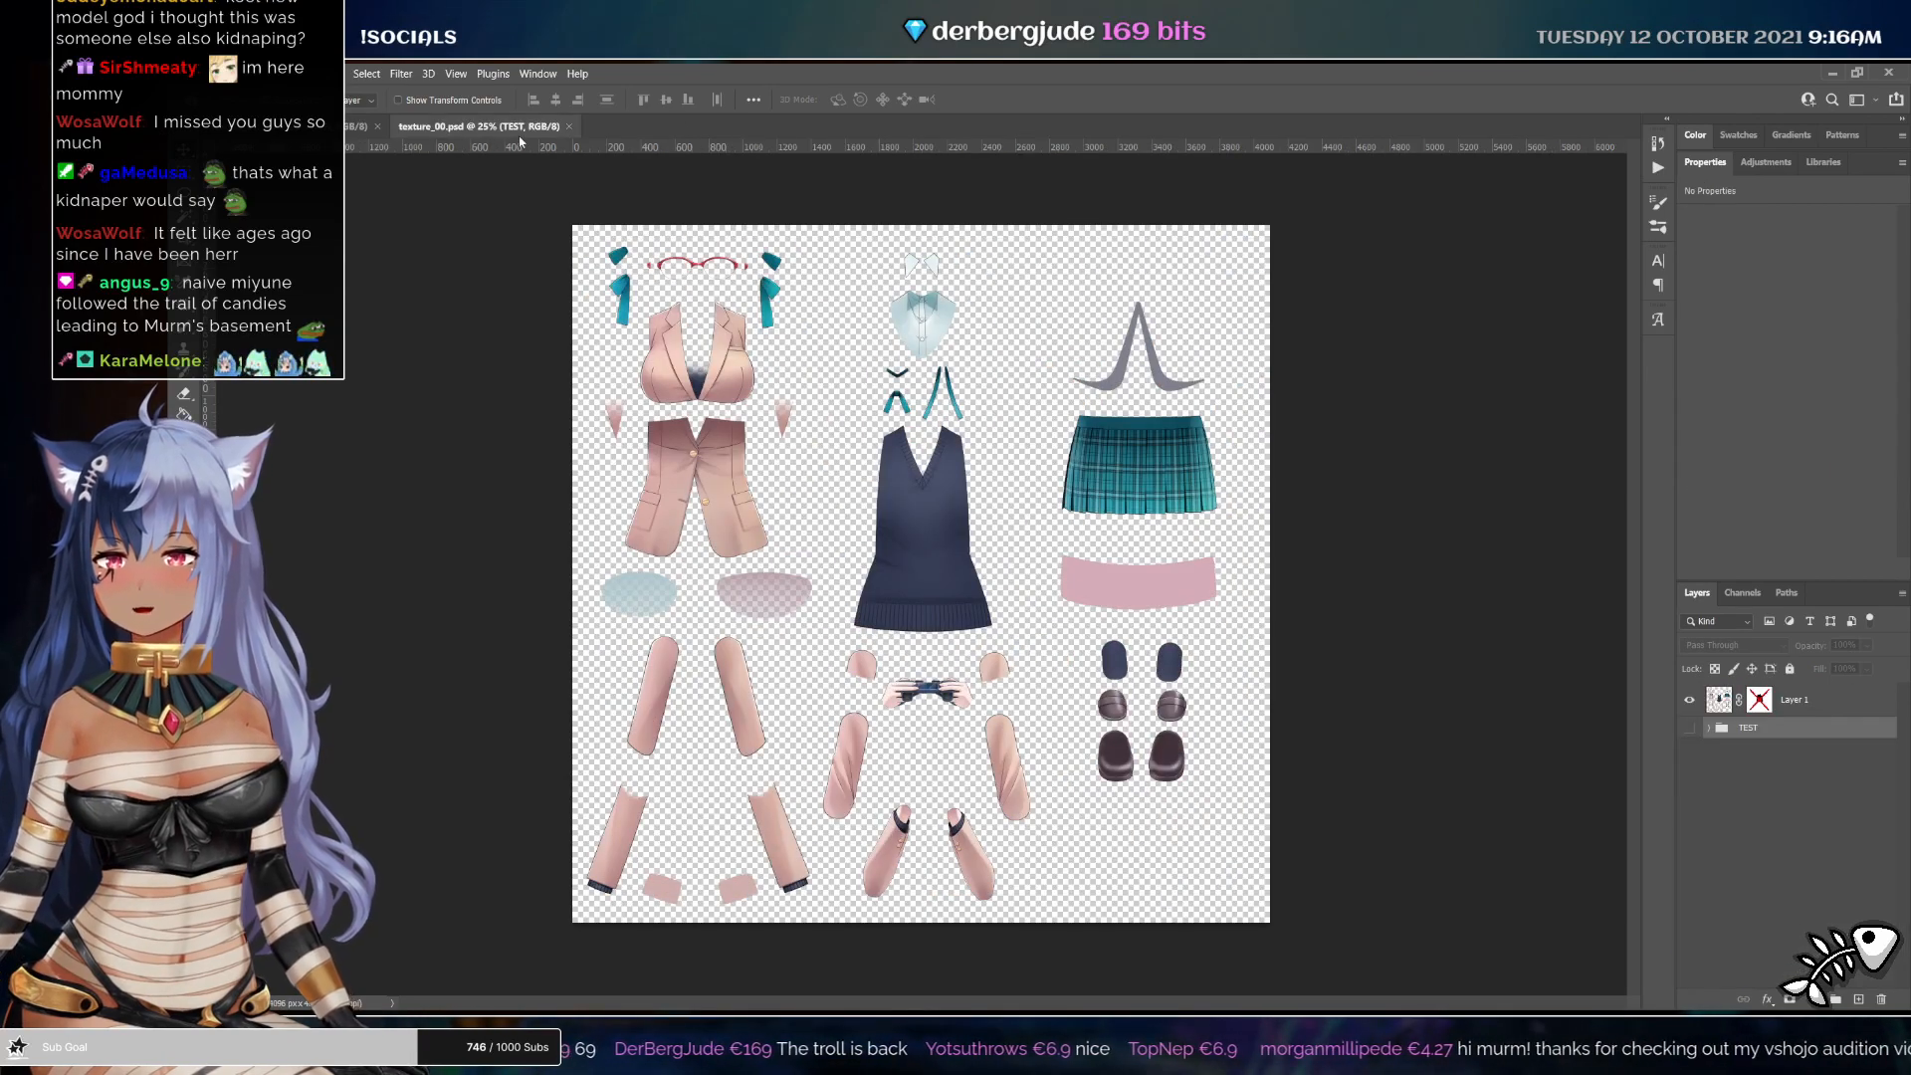
click(358, 126)
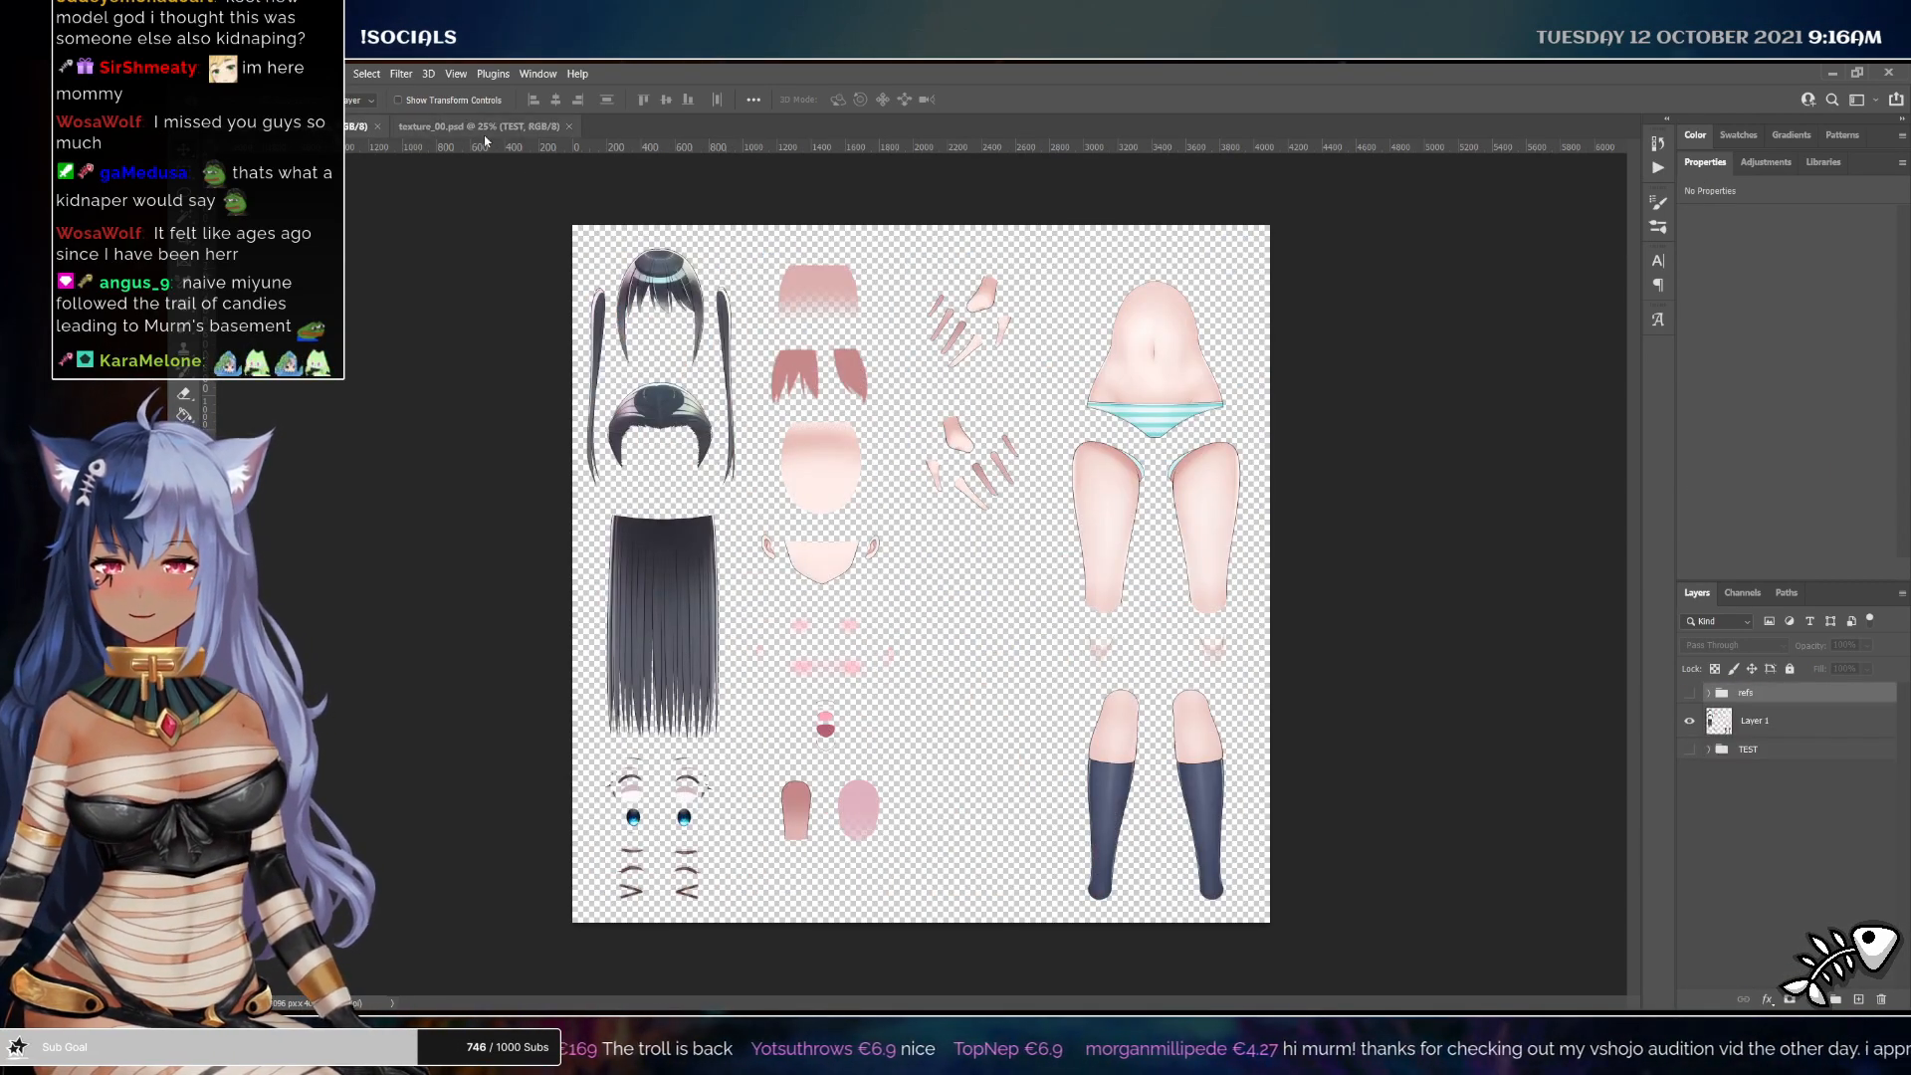
click(488, 128)
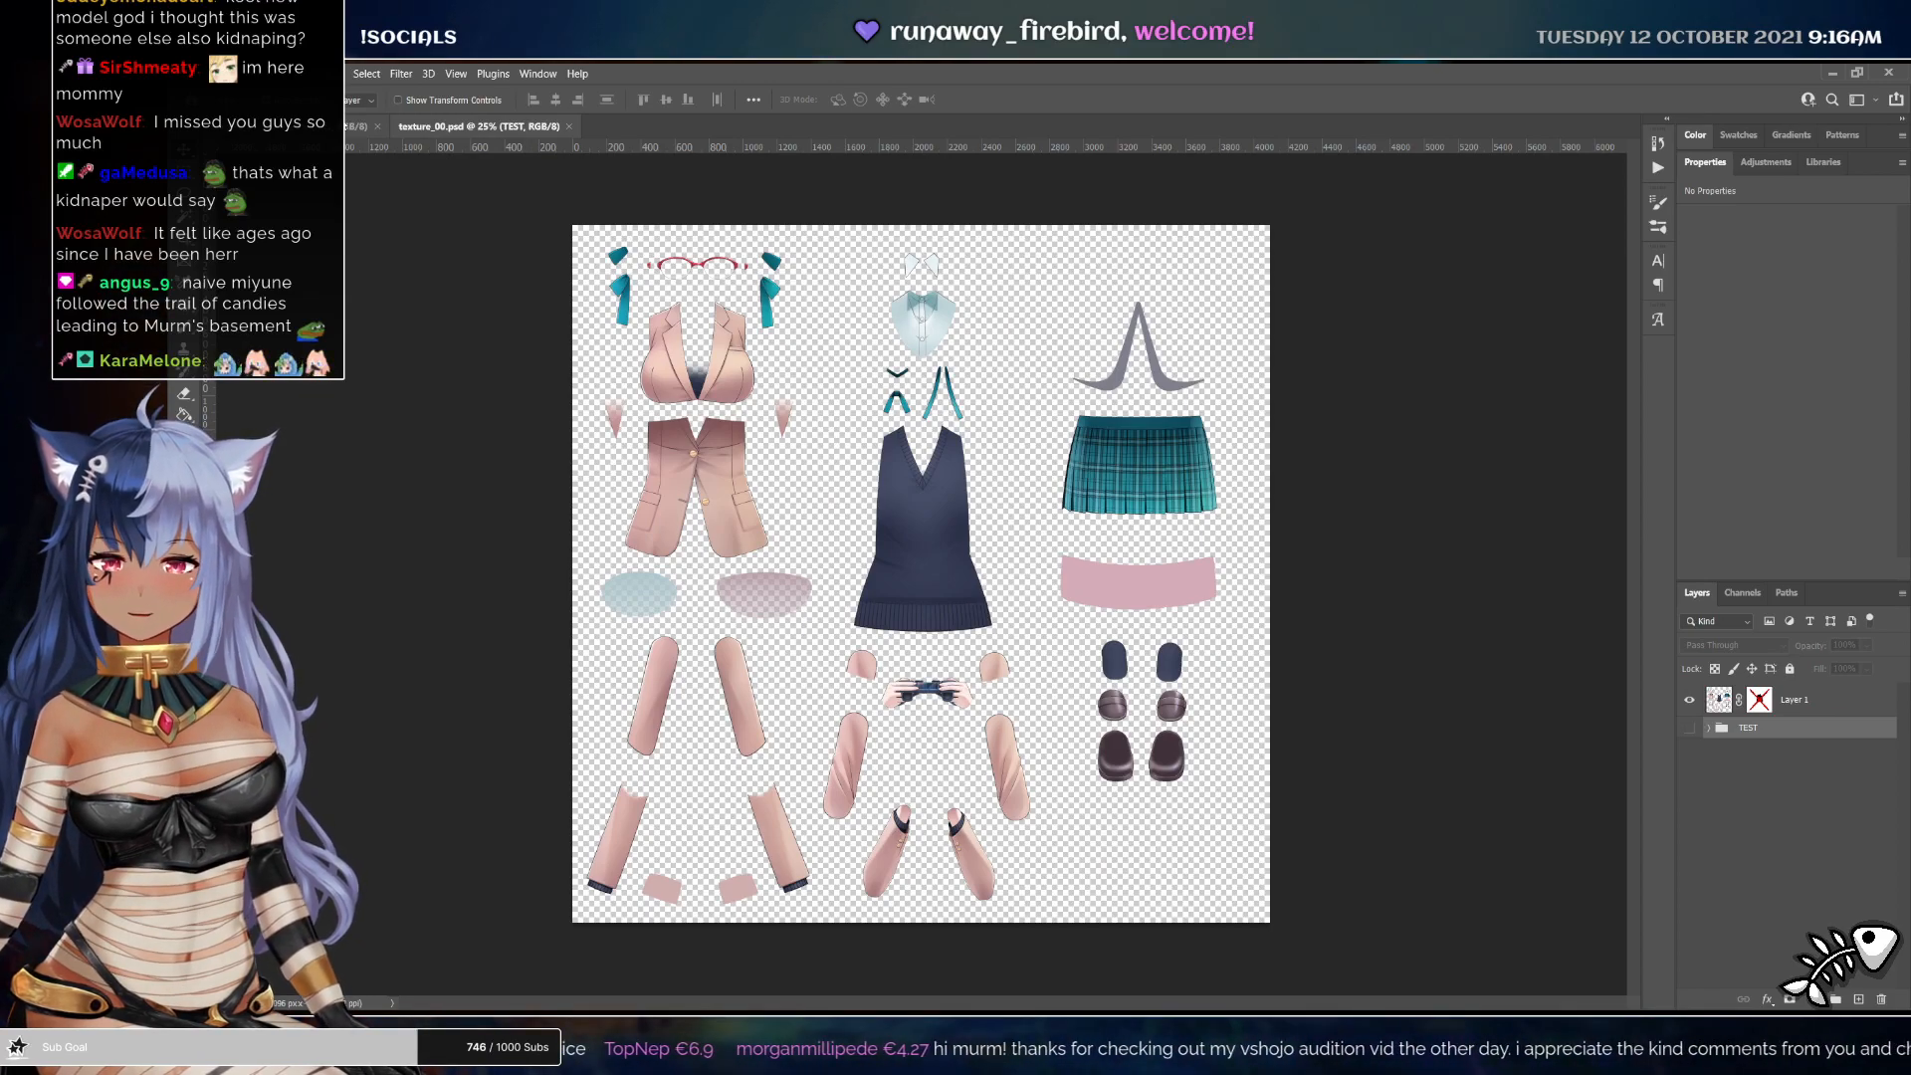
click(358, 127)
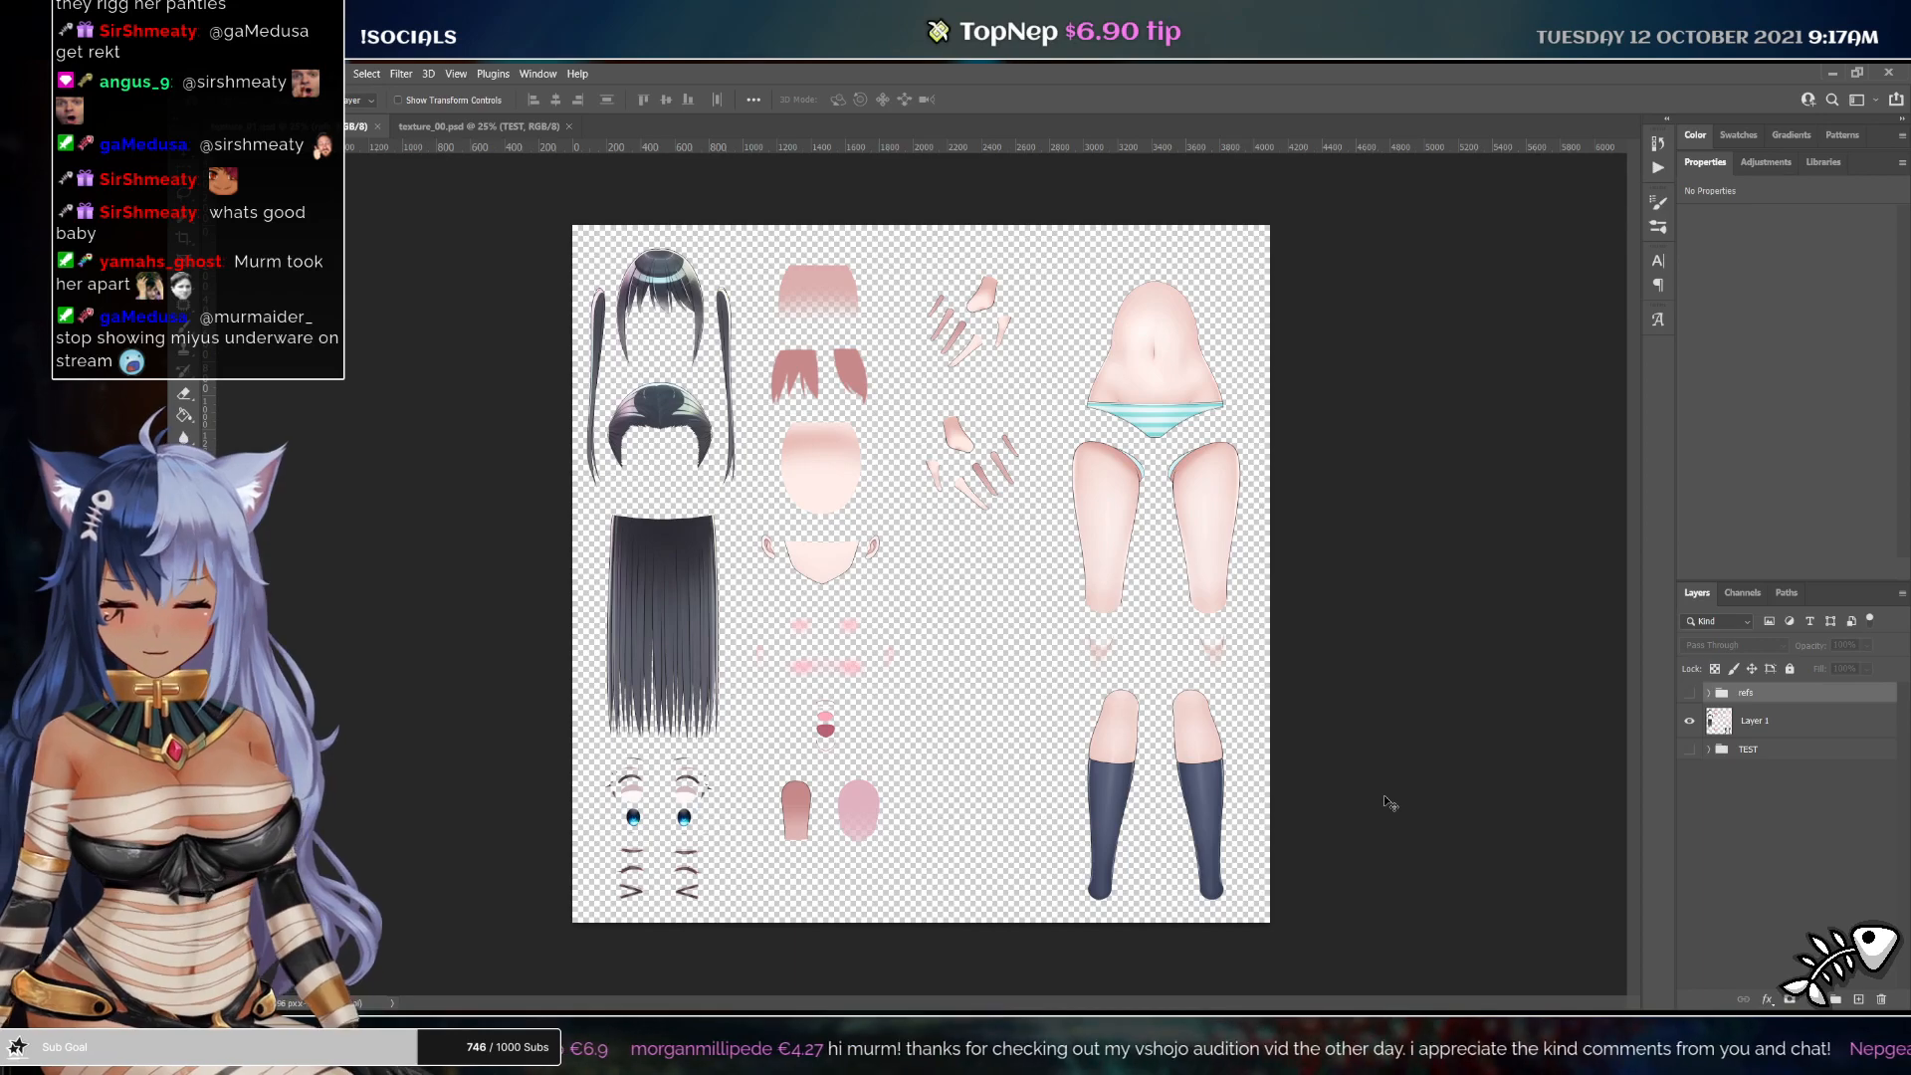
Add a new layer and paint a black brush bar over the underwear on the body texture
key(ctrl+alt+shift+n)
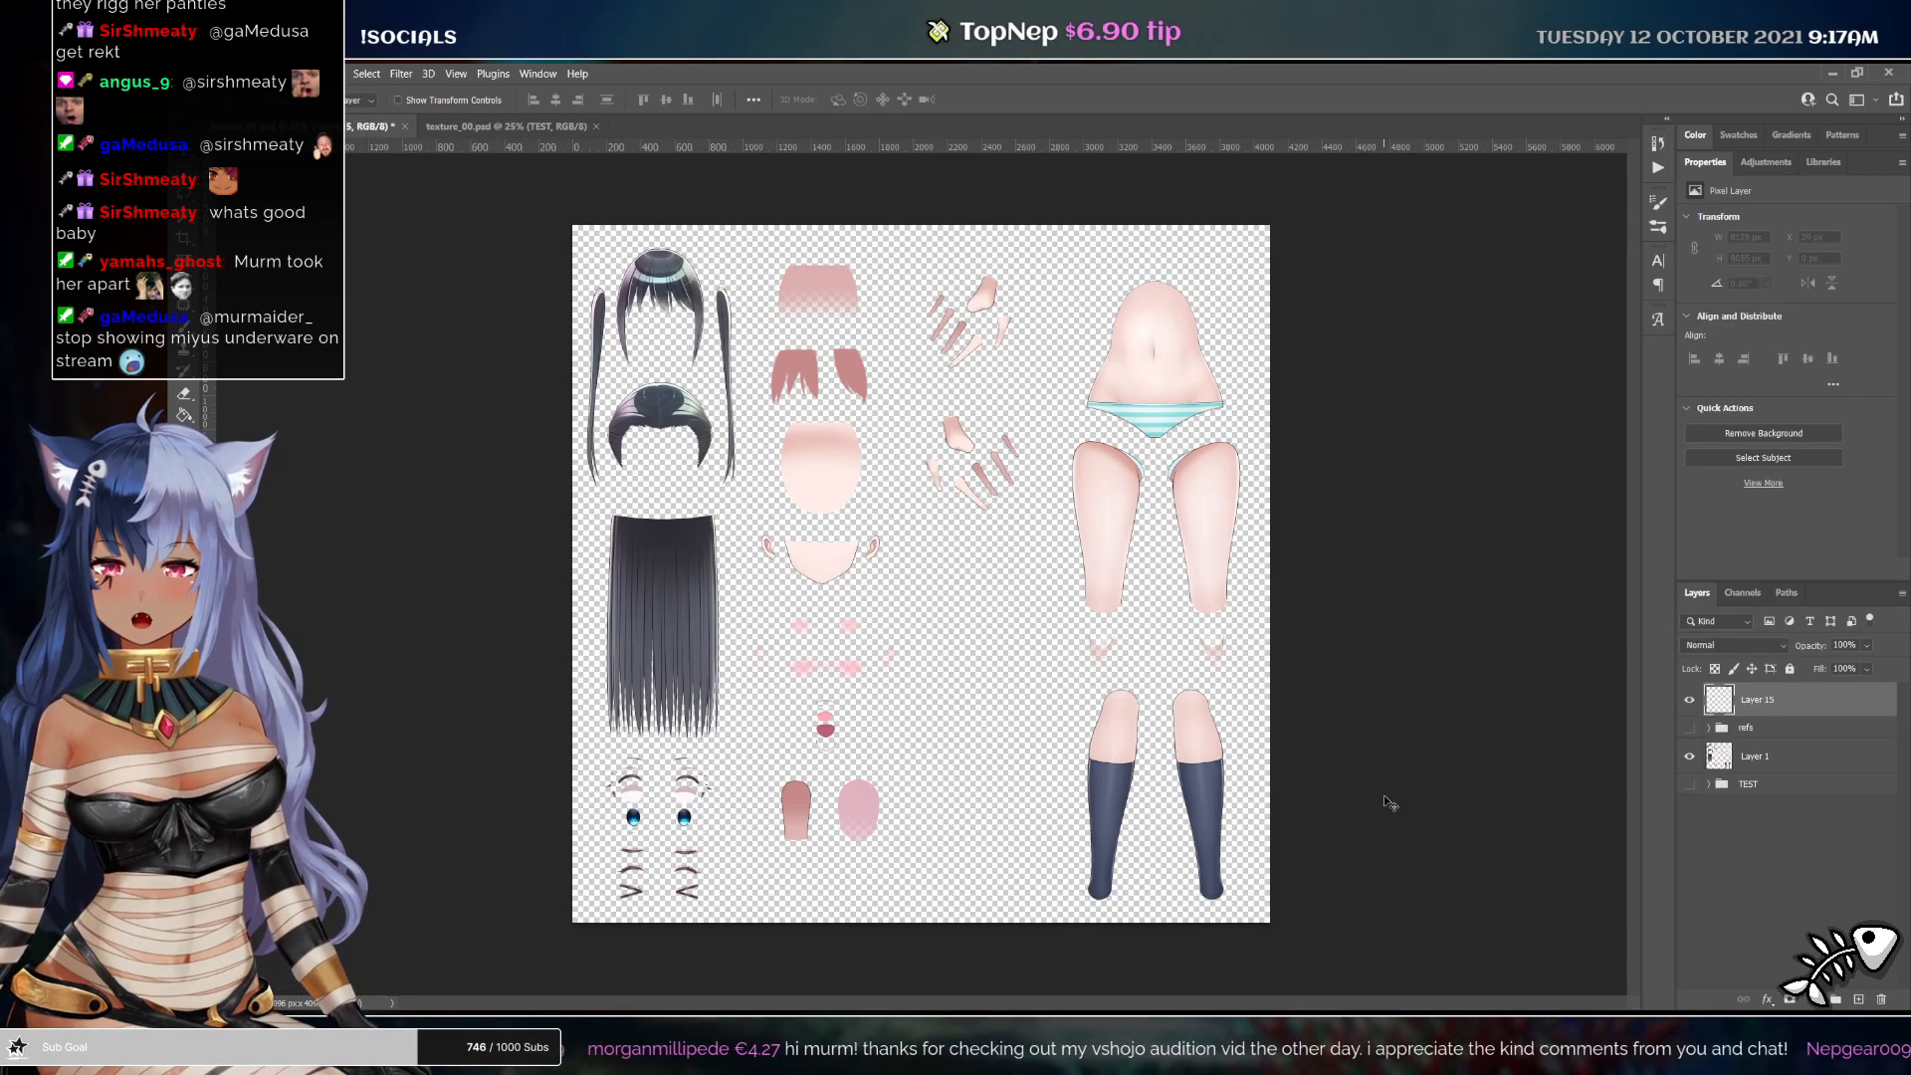
key(b)
click(1129, 426)
drag(1084, 410, 1246, 395)
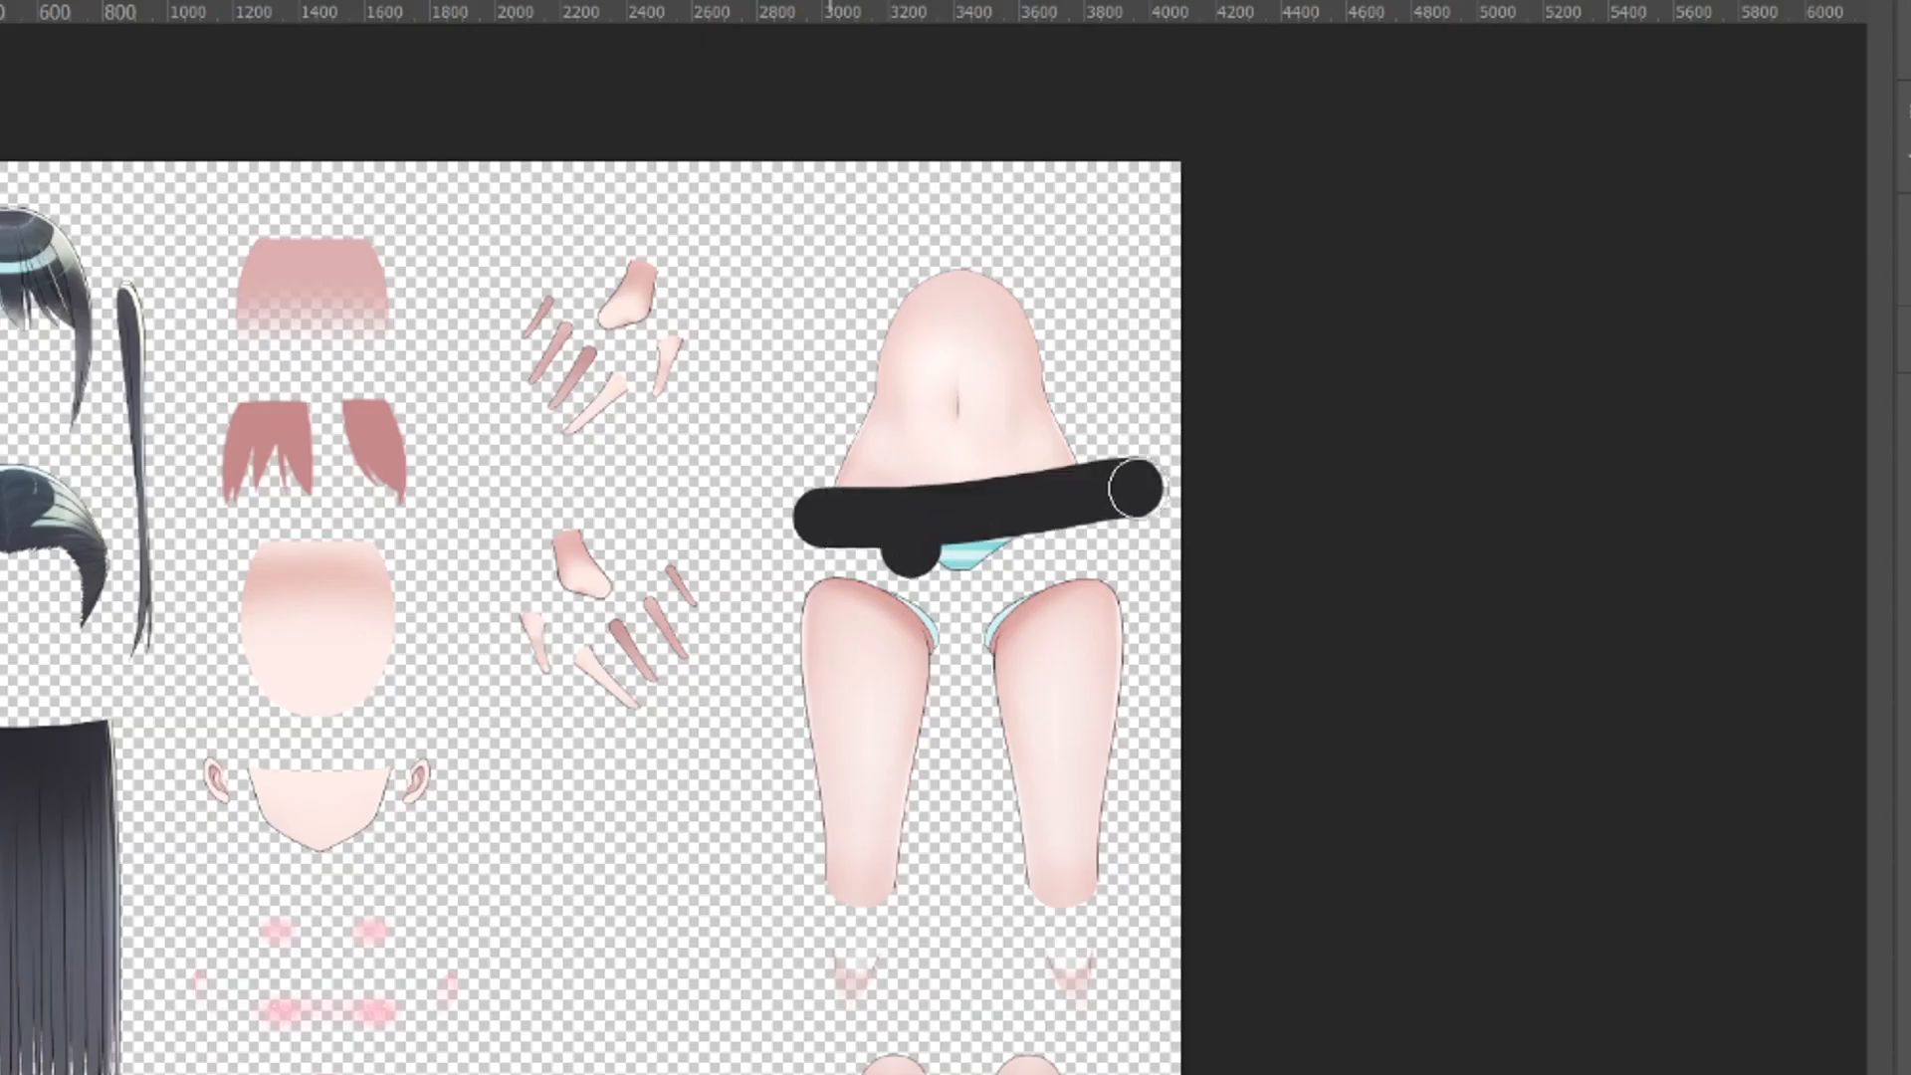
drag(1134, 487, 1054, 567)
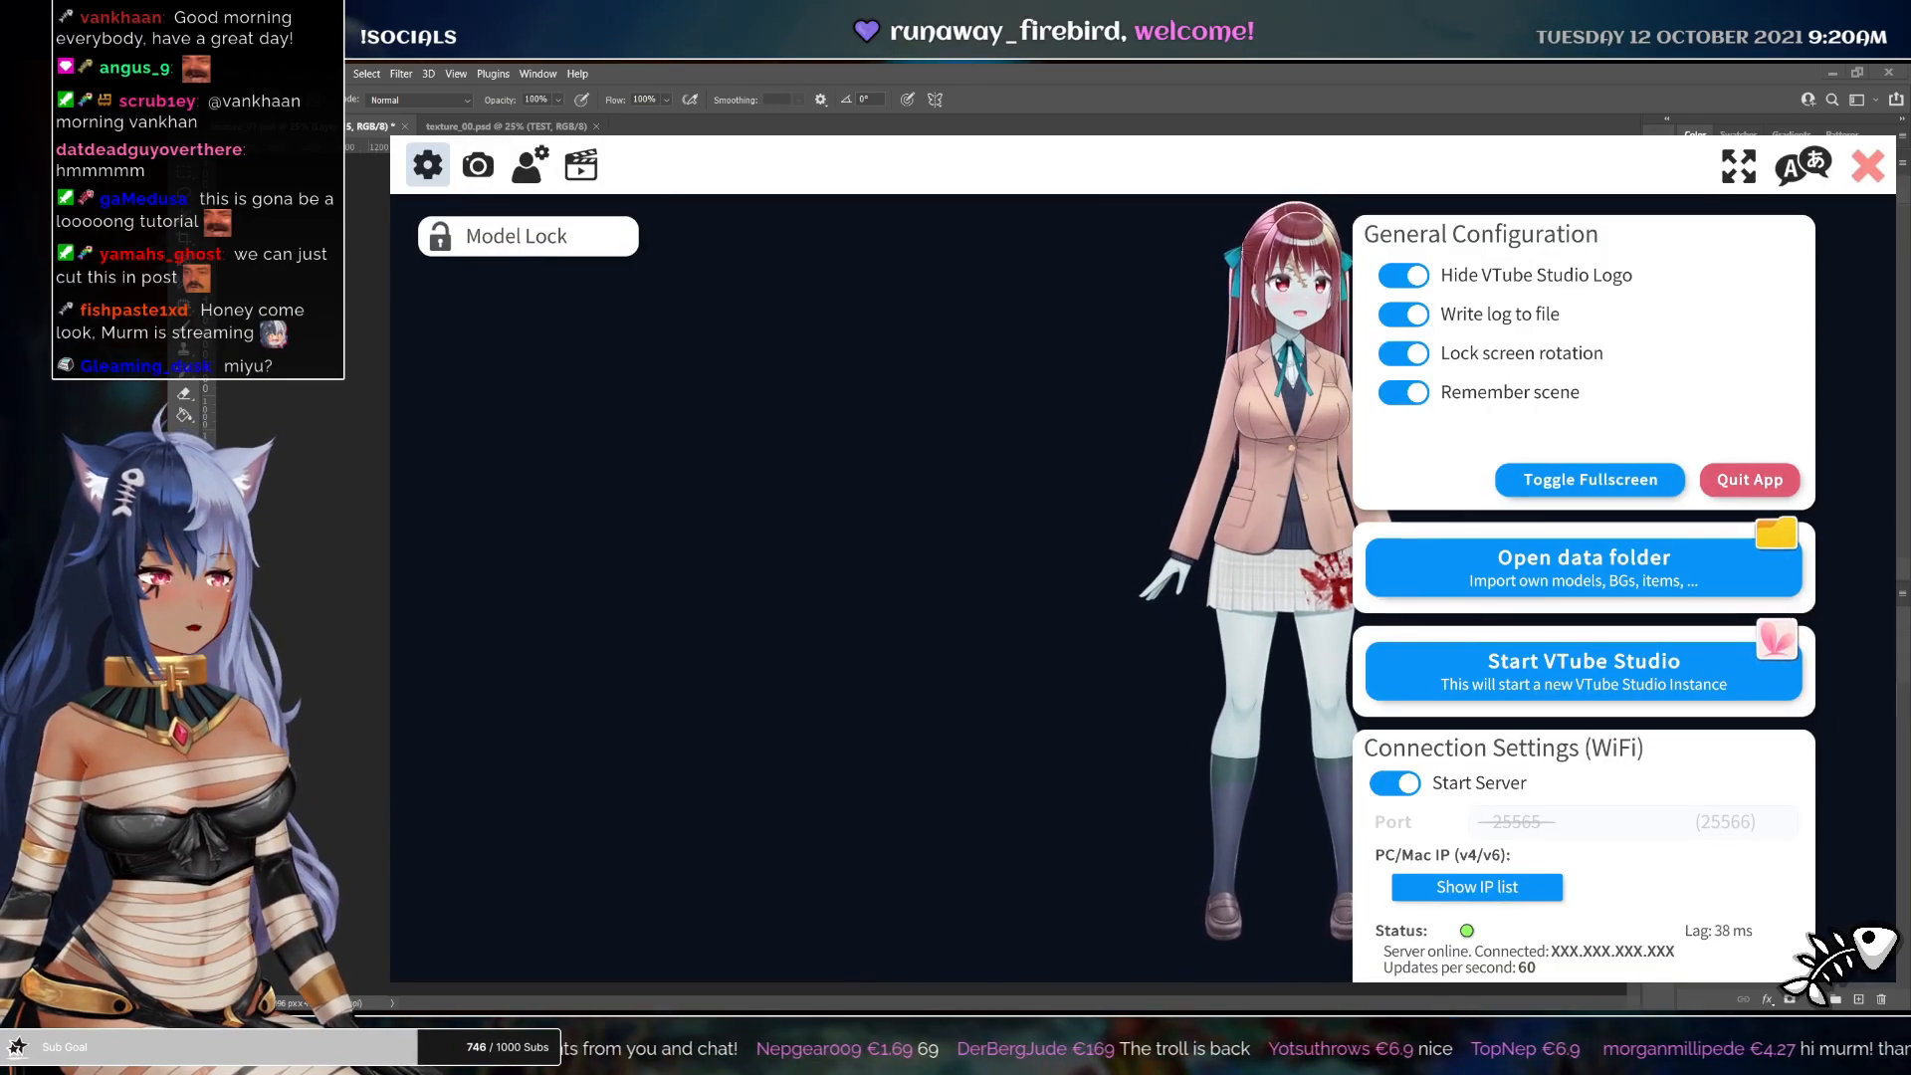
Switch to VTube Studio and add a new keyboard hotkey named refresh texture
key(Escape)
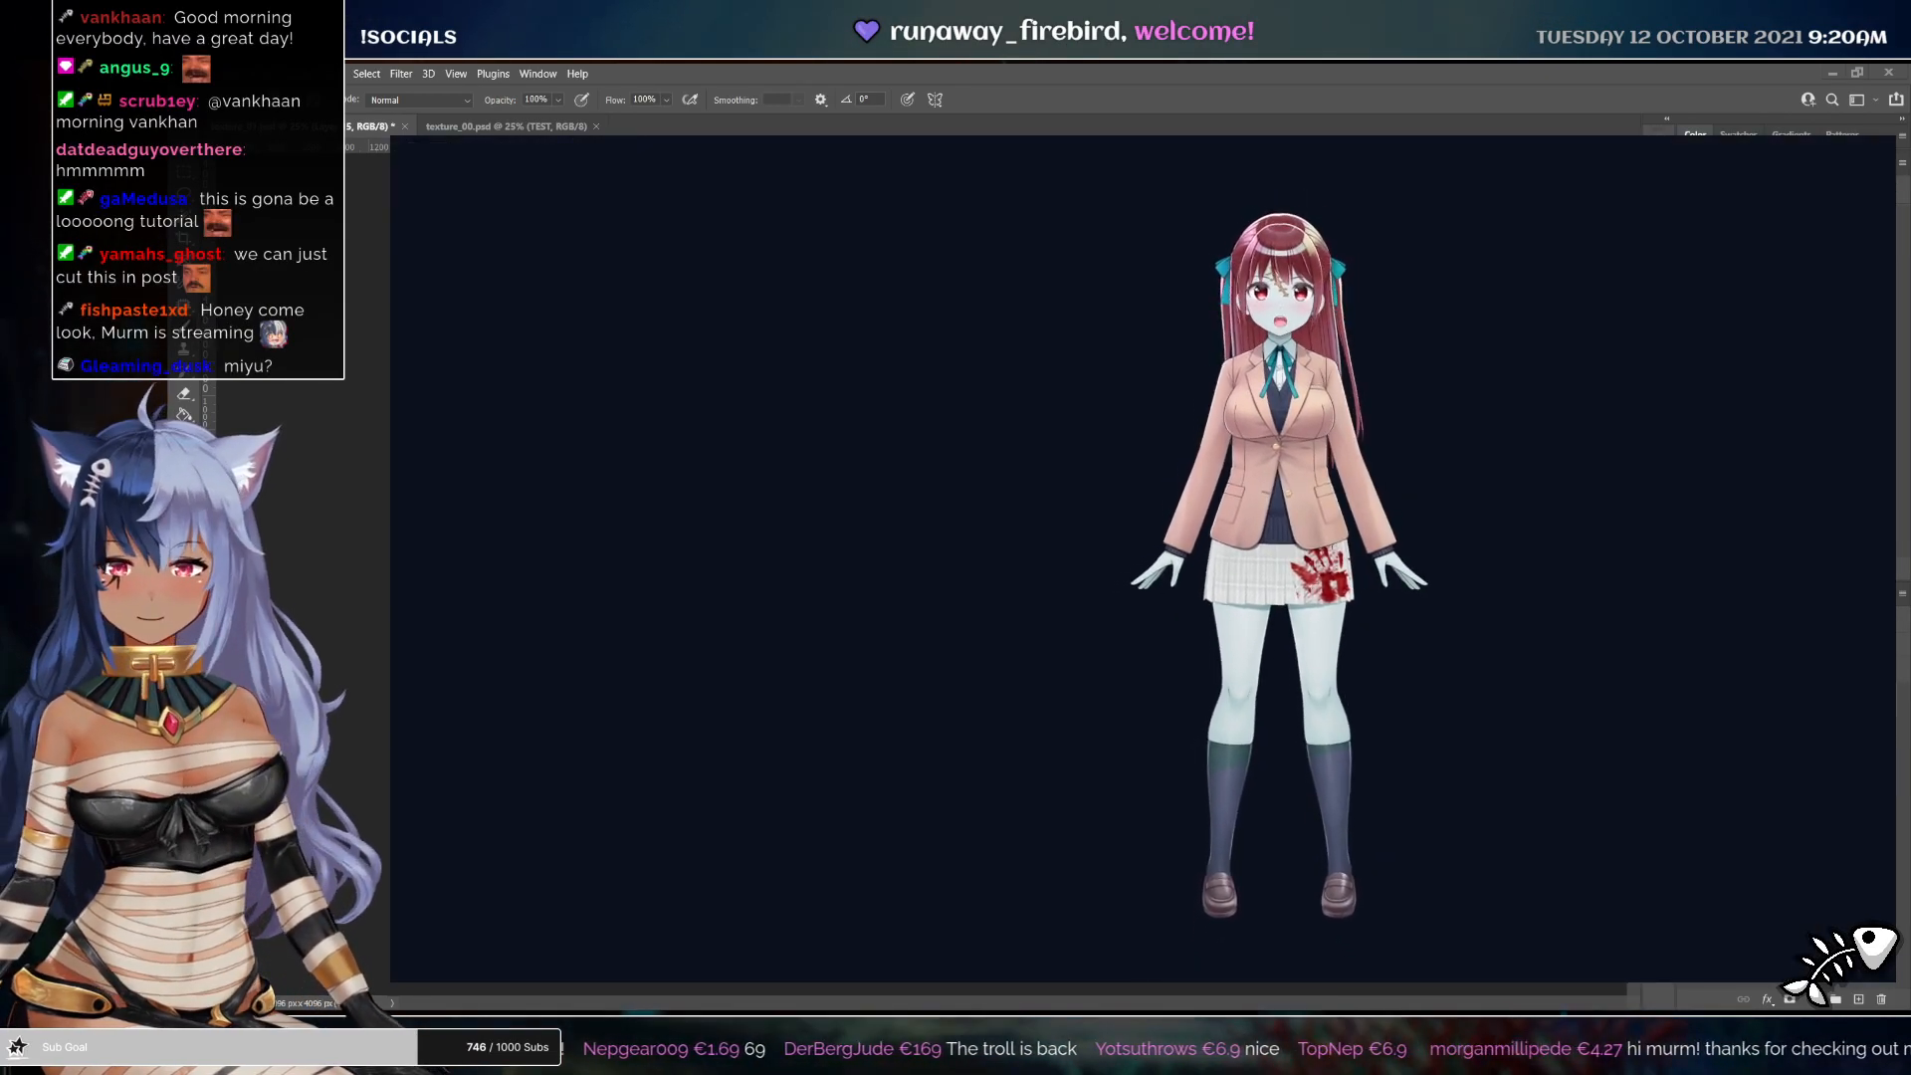
key(Escape)
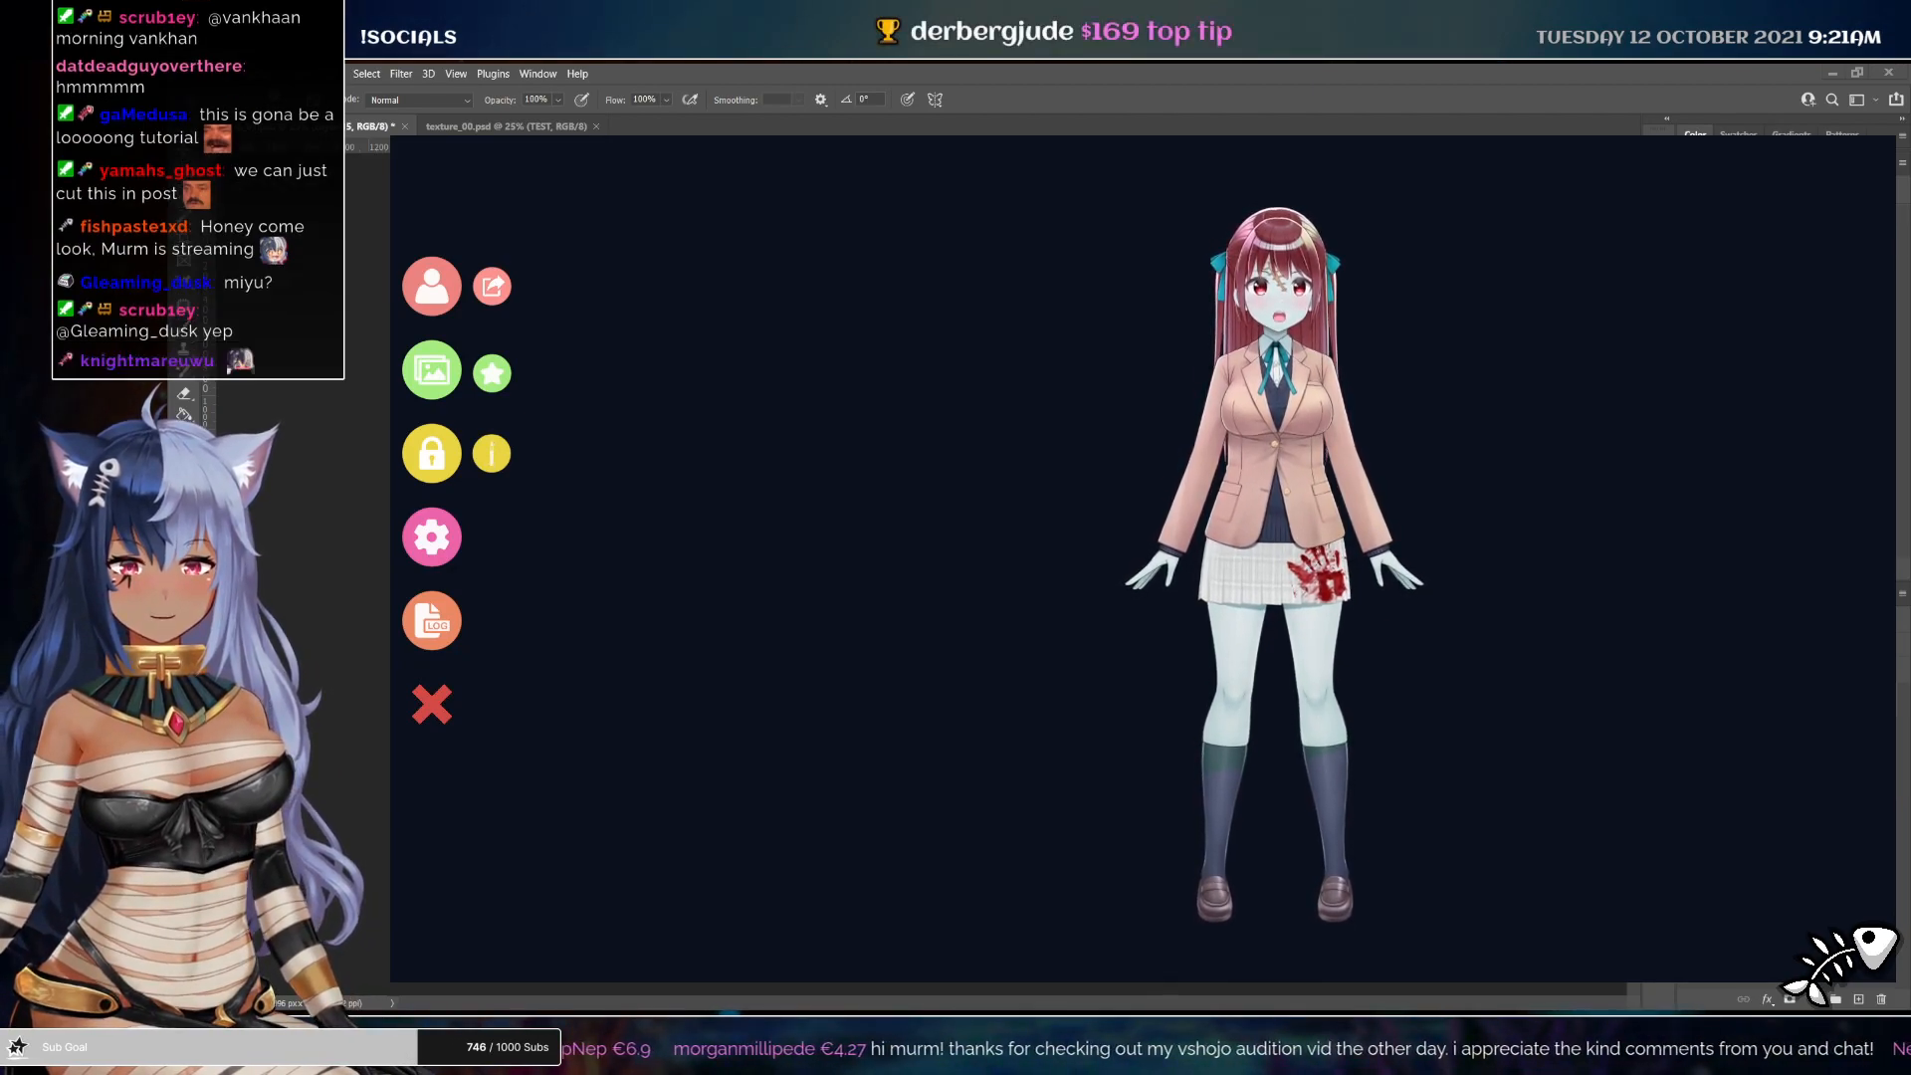
click(431, 537)
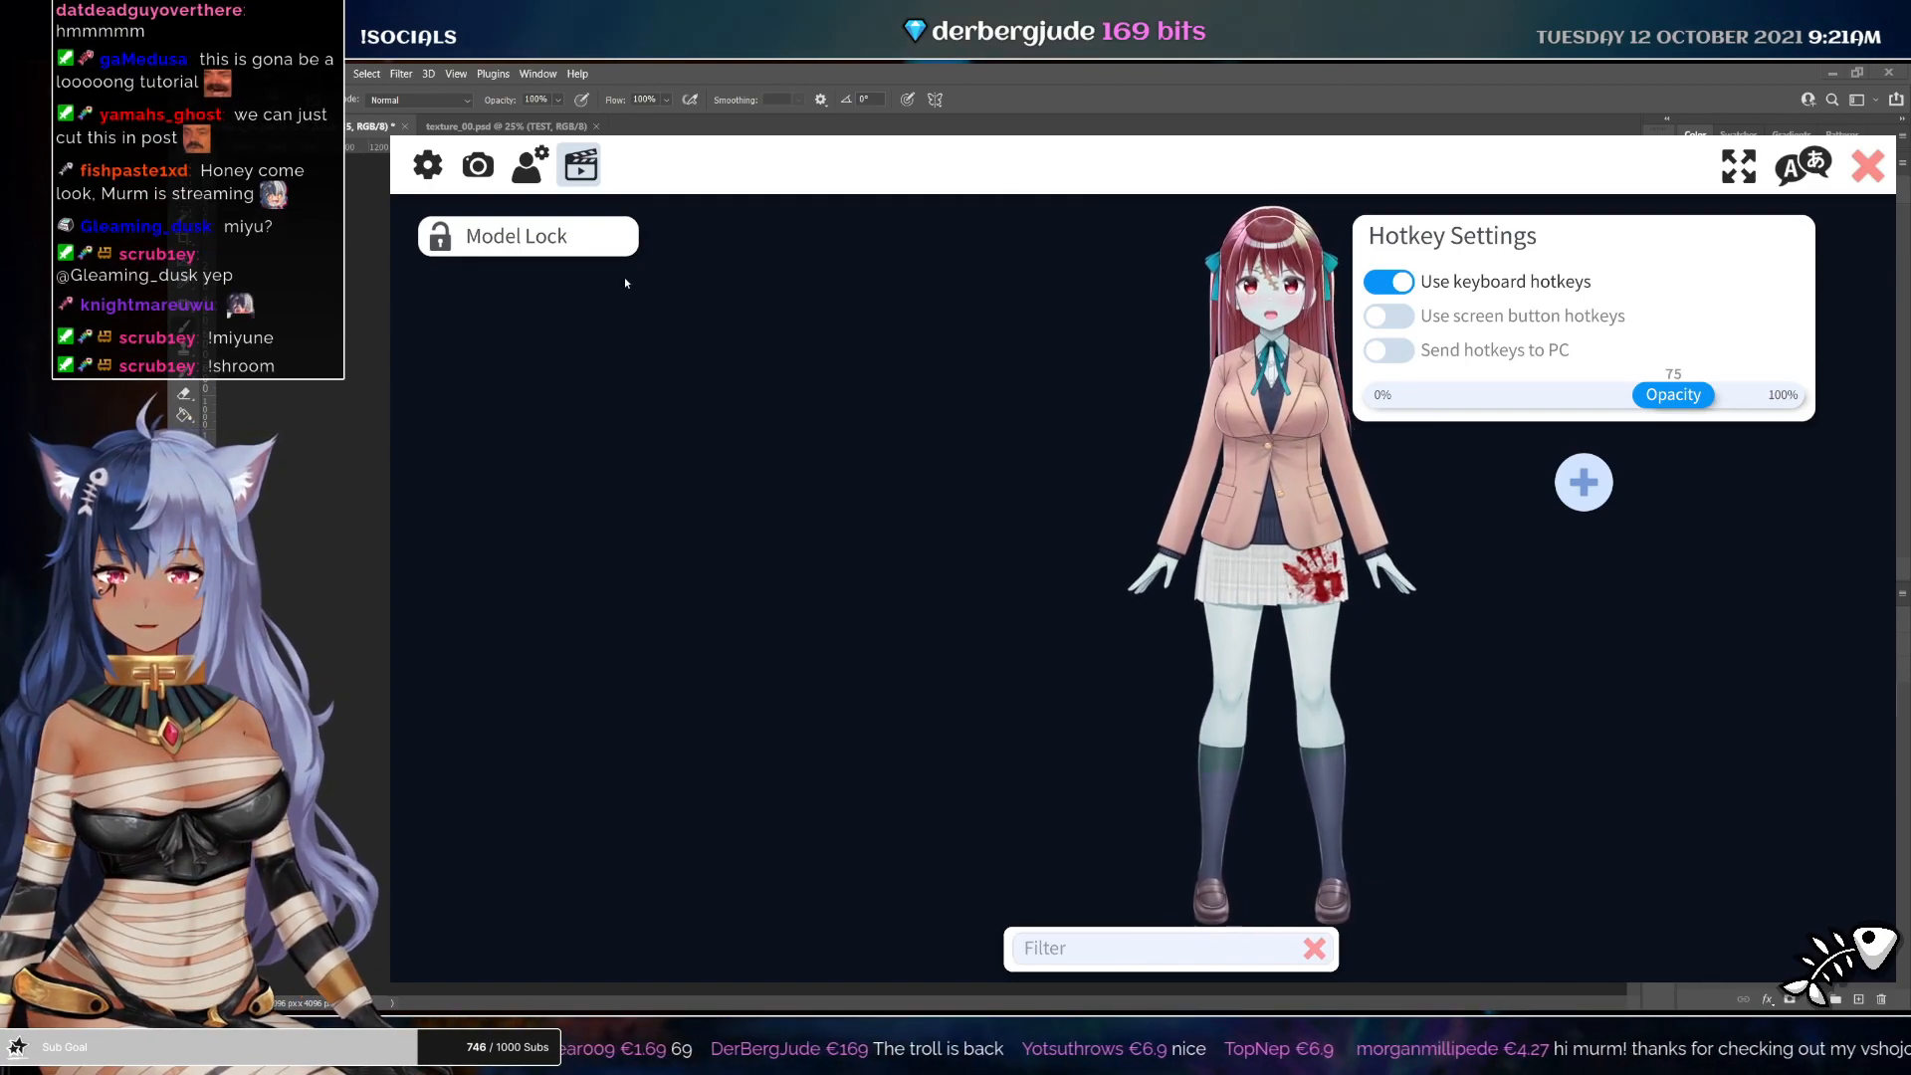
click(1583, 482)
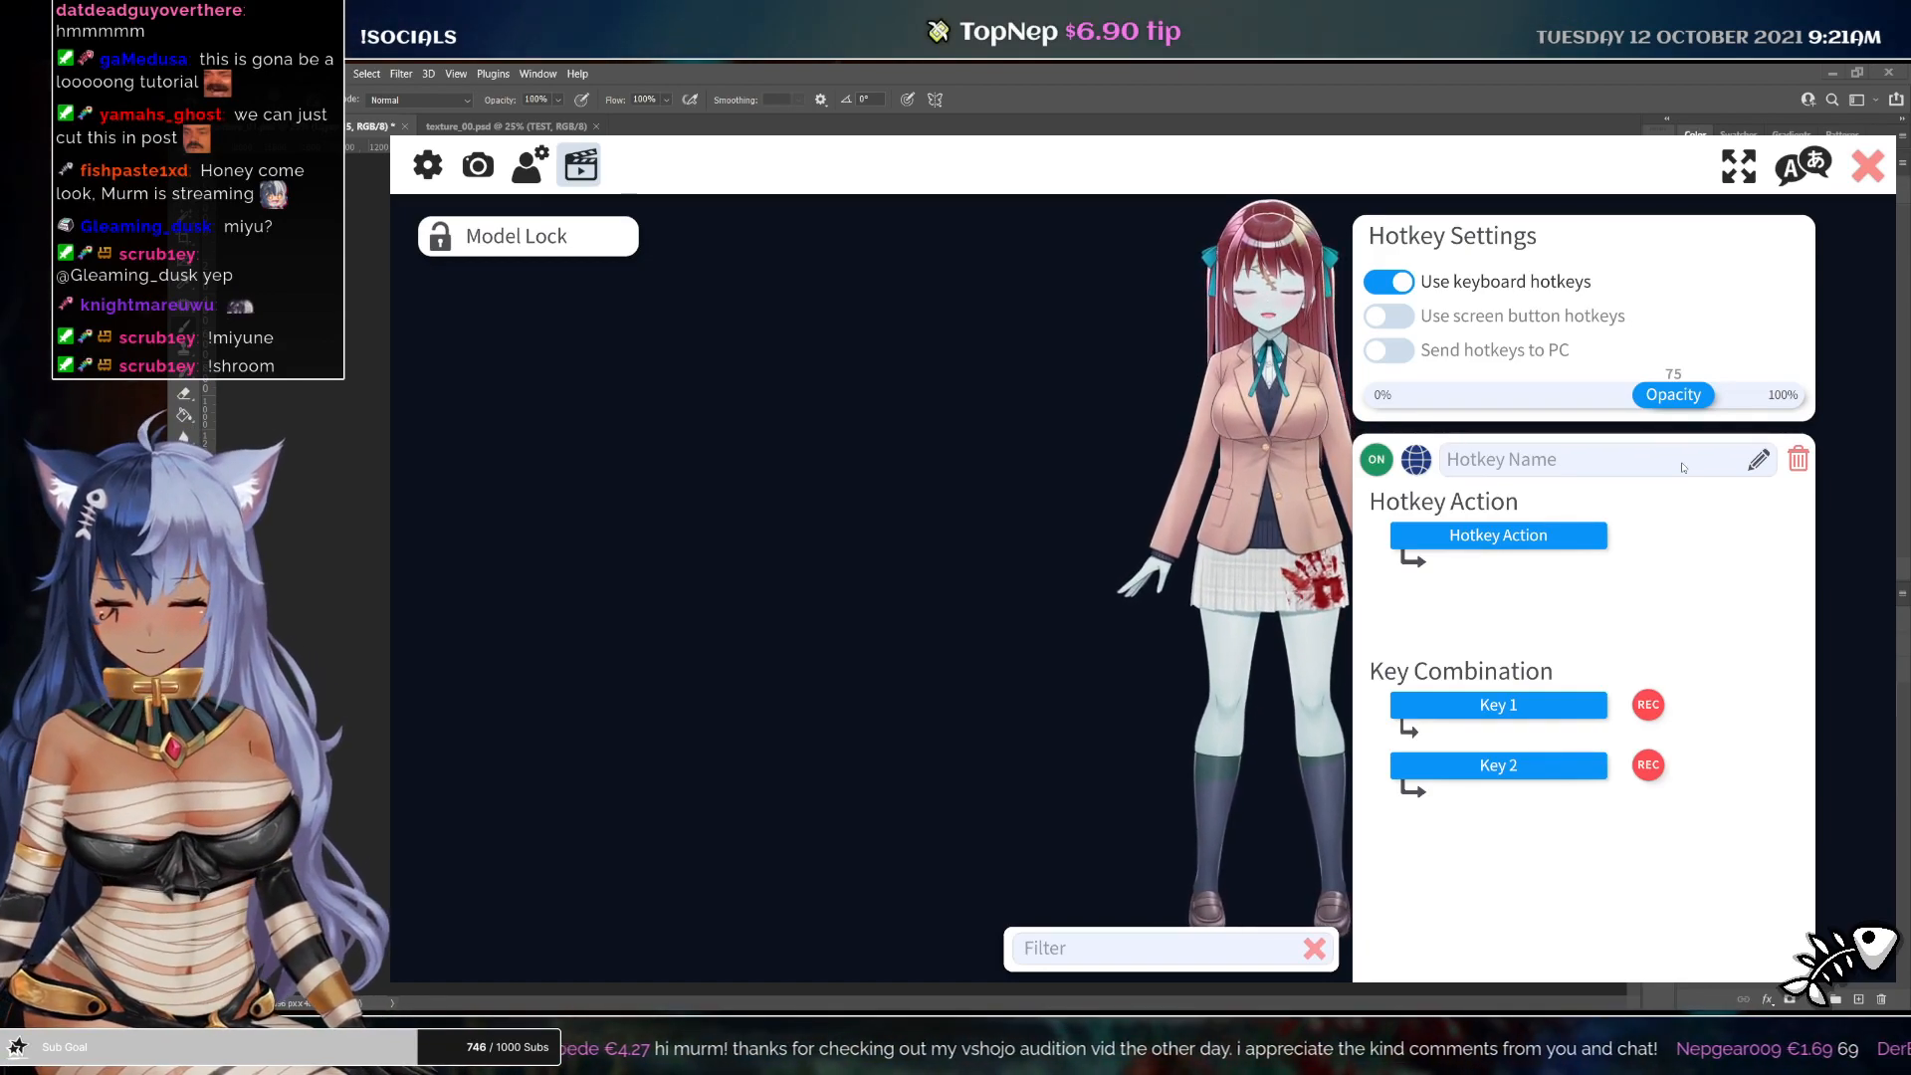
text(refresh texture)
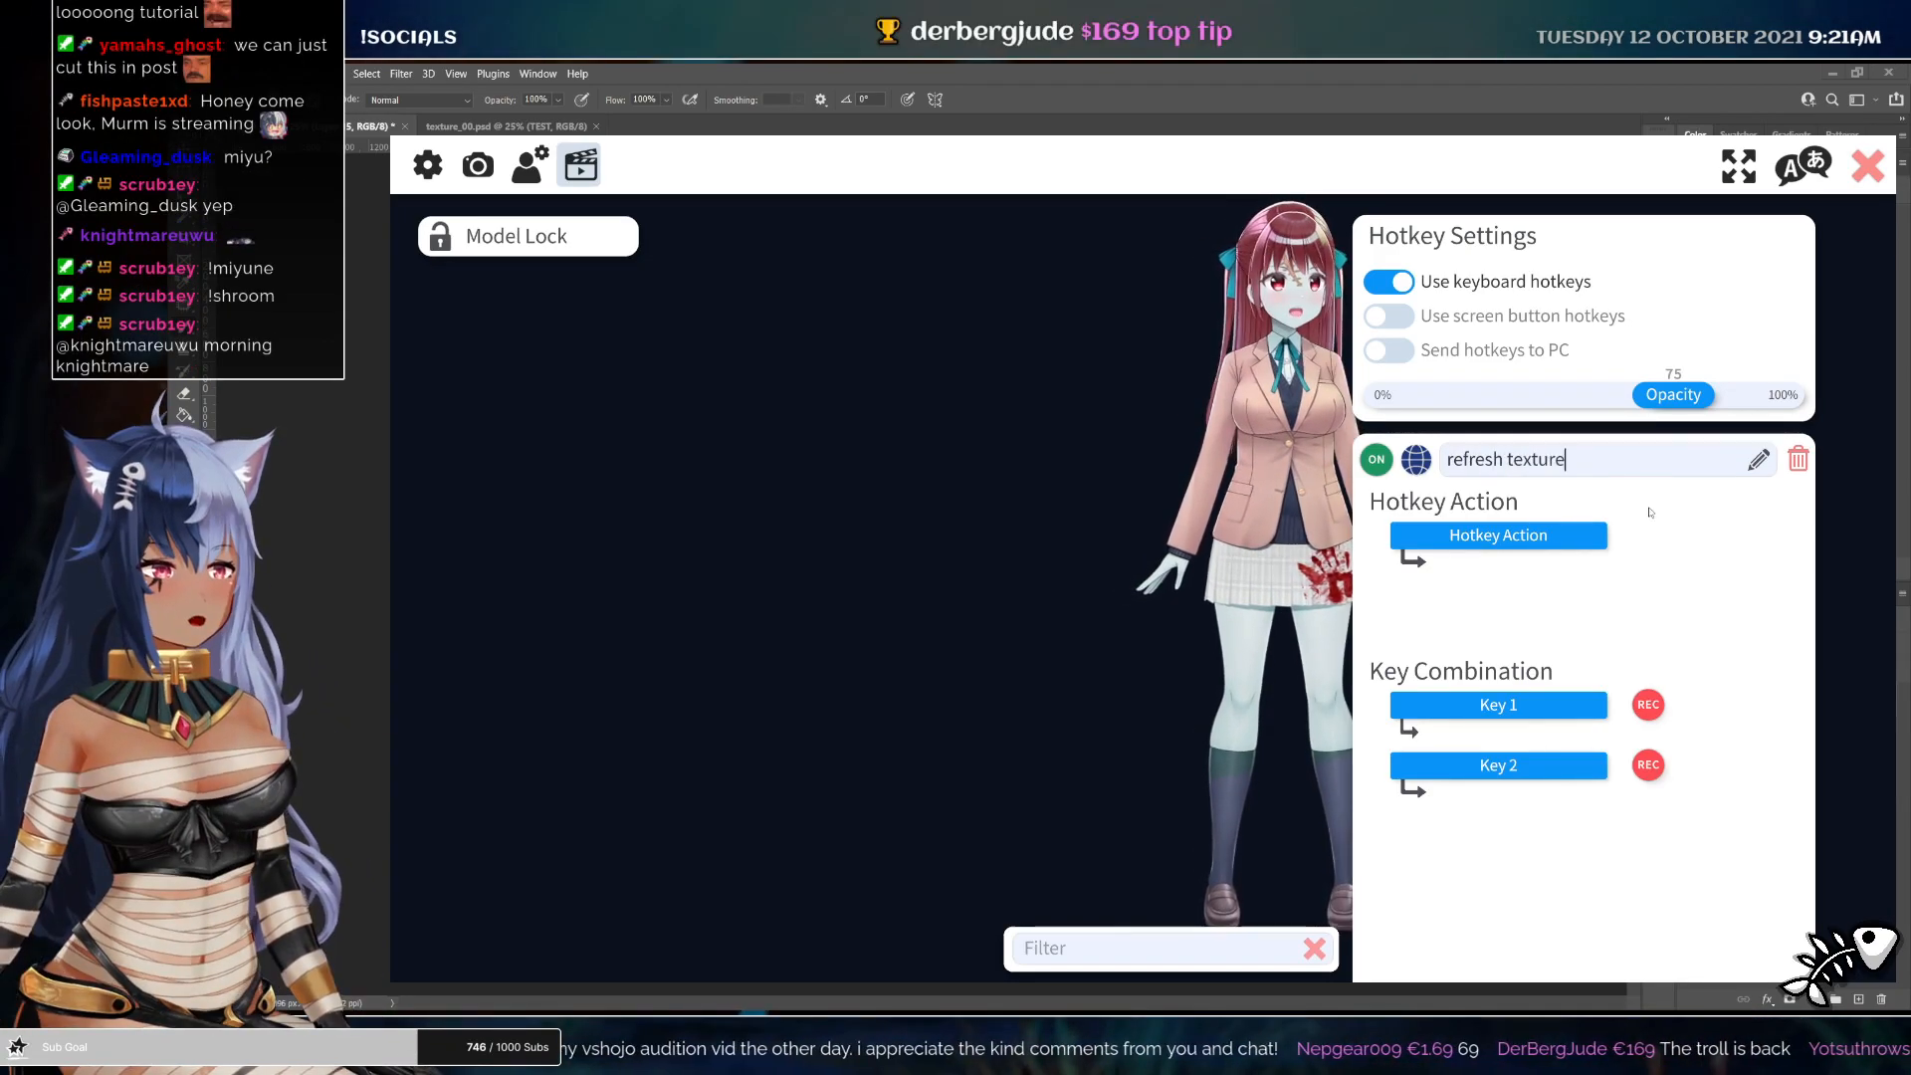
Set the hotkey's action to Reload Model Texture
click(1498, 535)
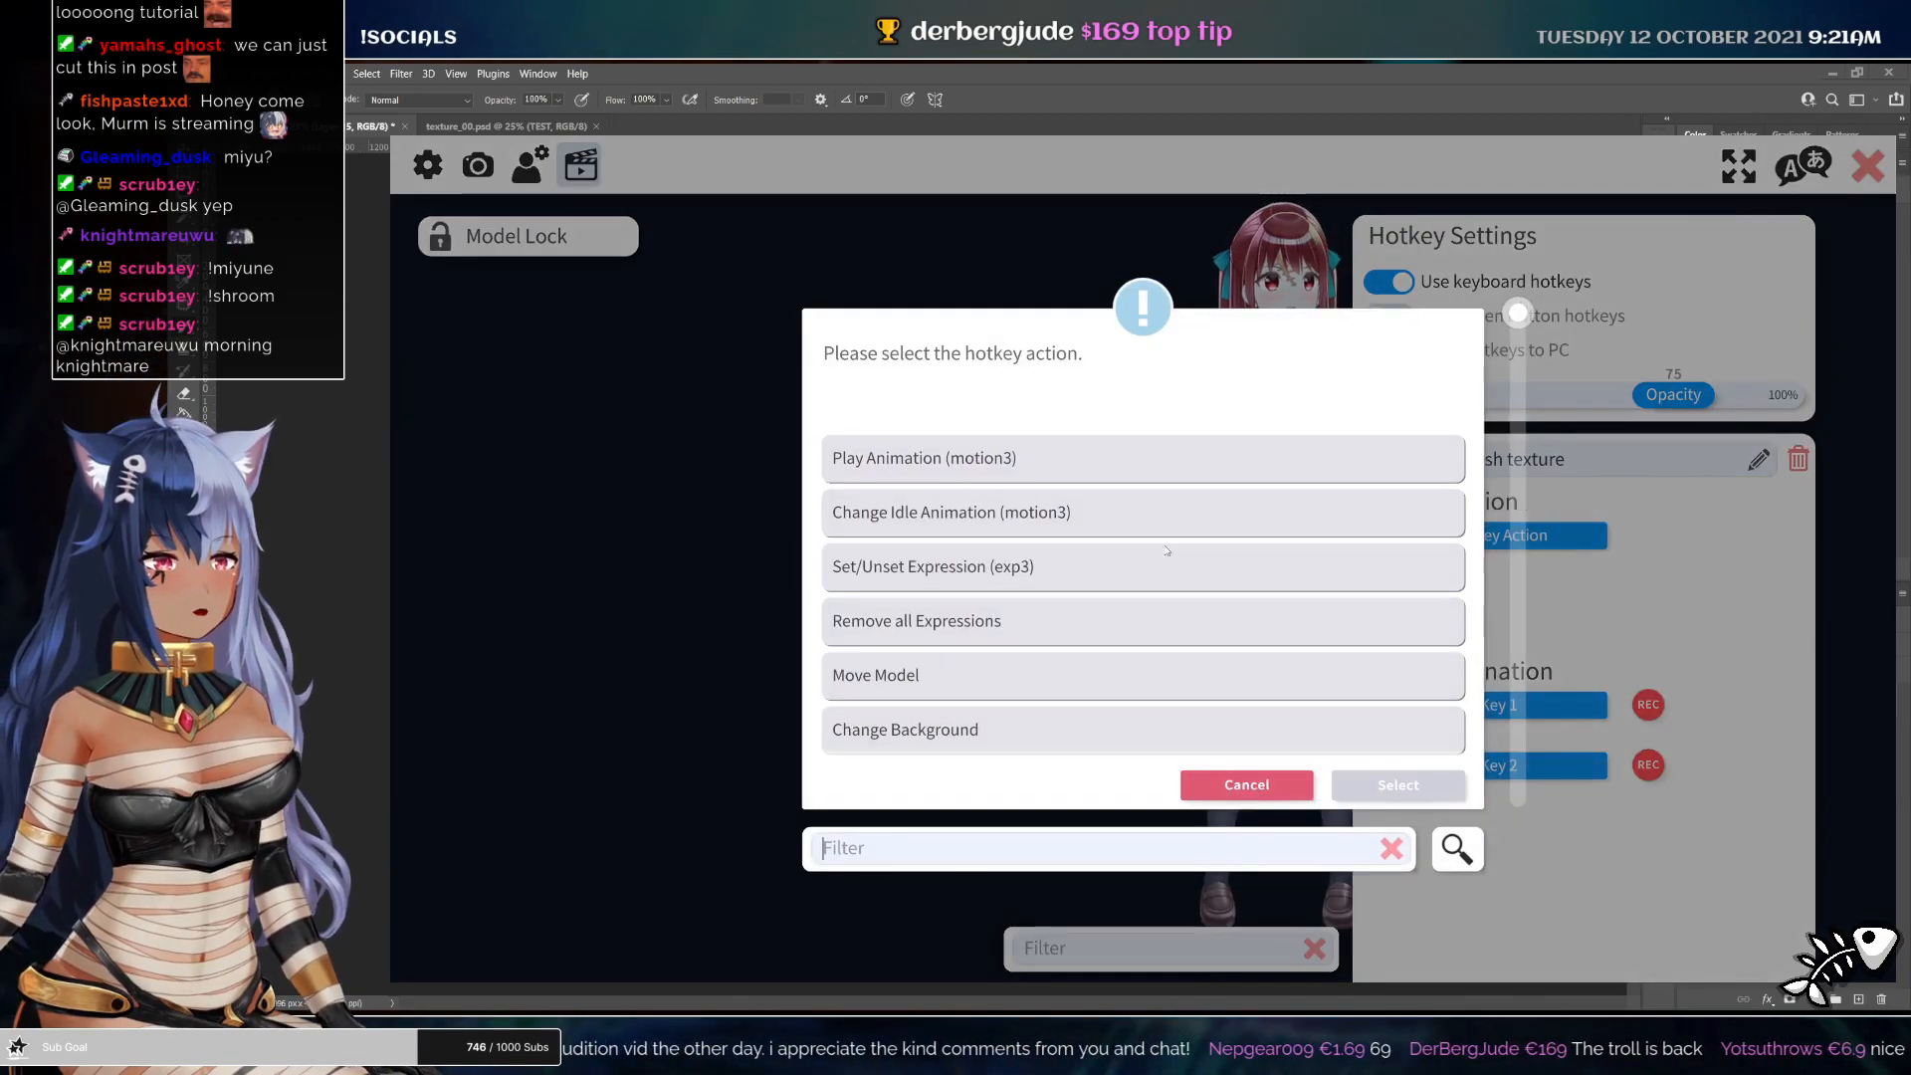
scroll(965, 632, down, 1)
scroll(945, 642, down, 3)
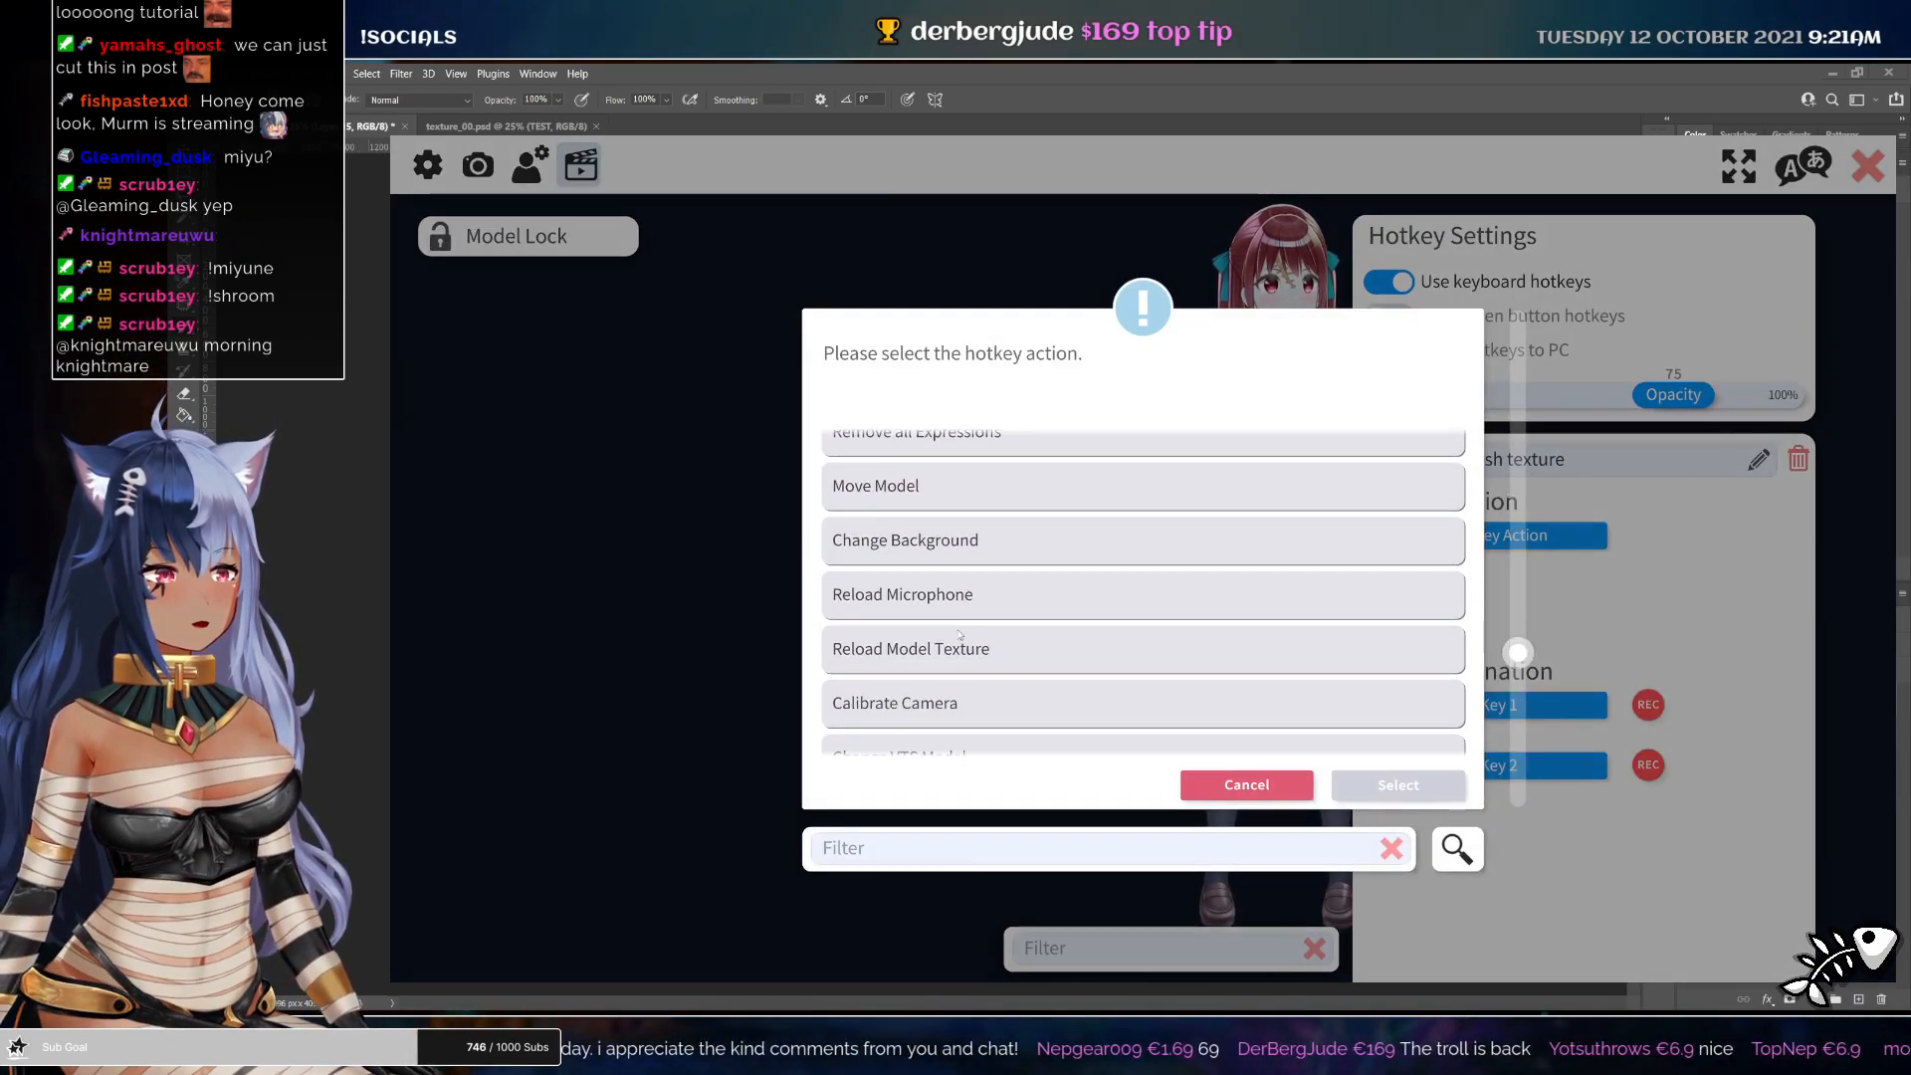
click(923, 652)
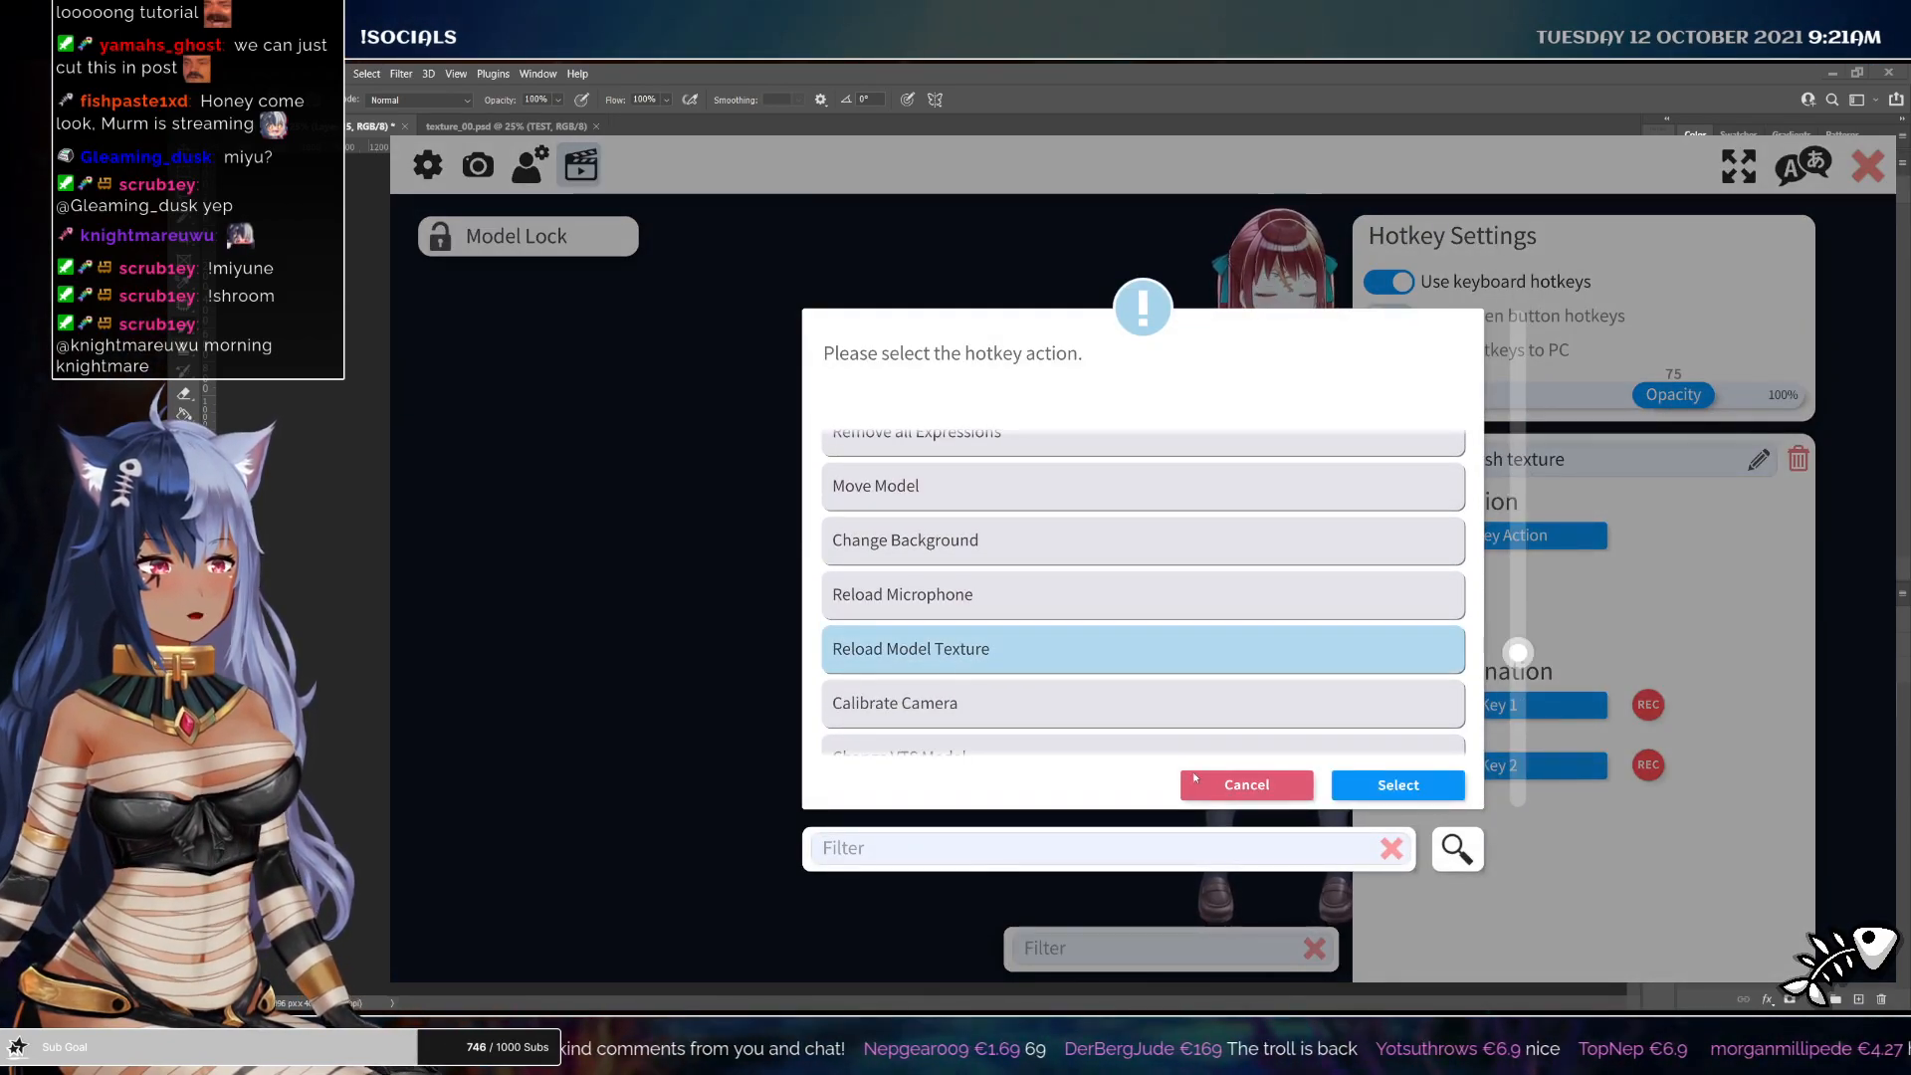
click(1398, 784)
Record Numpad 2 as the hotkey's first key and close the VTube Studio settings
click(1649, 703)
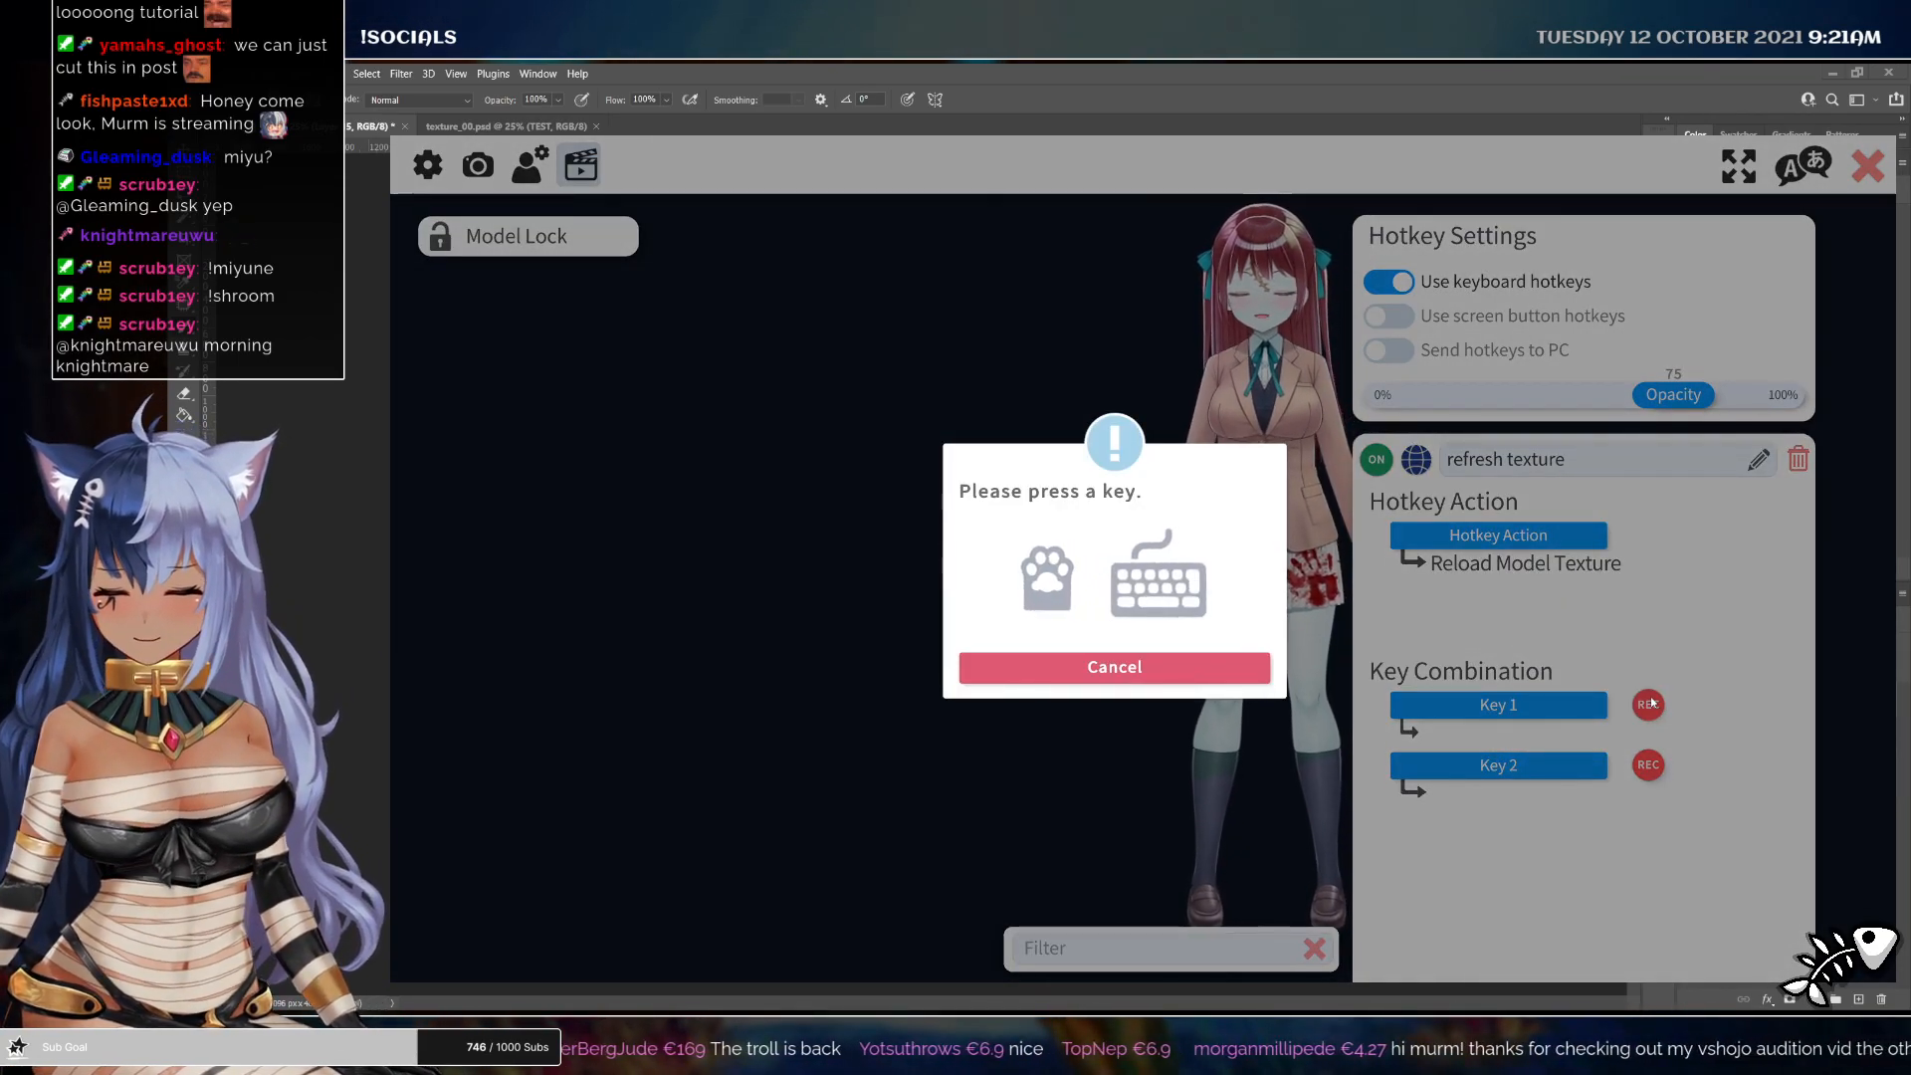
key(KP_2)
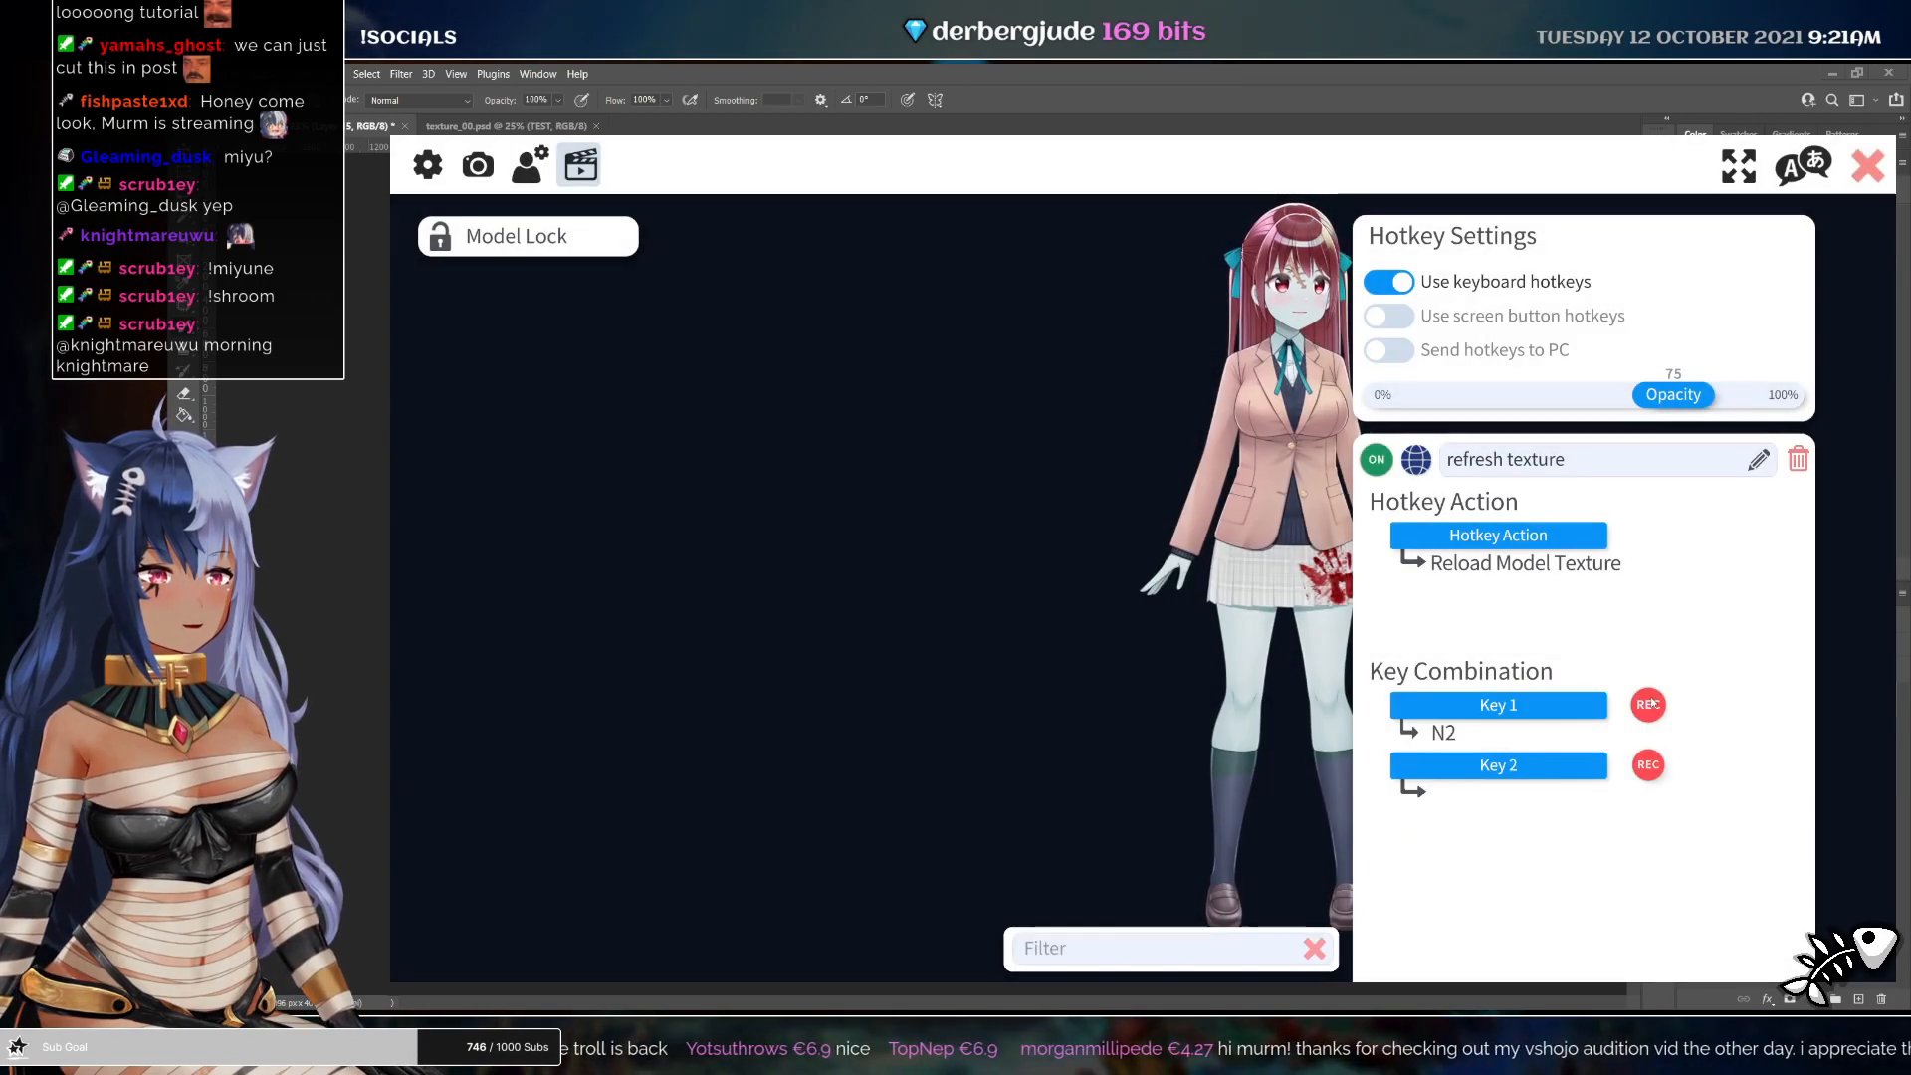
click(1867, 166)
drag(390, 558, 1049, 558)
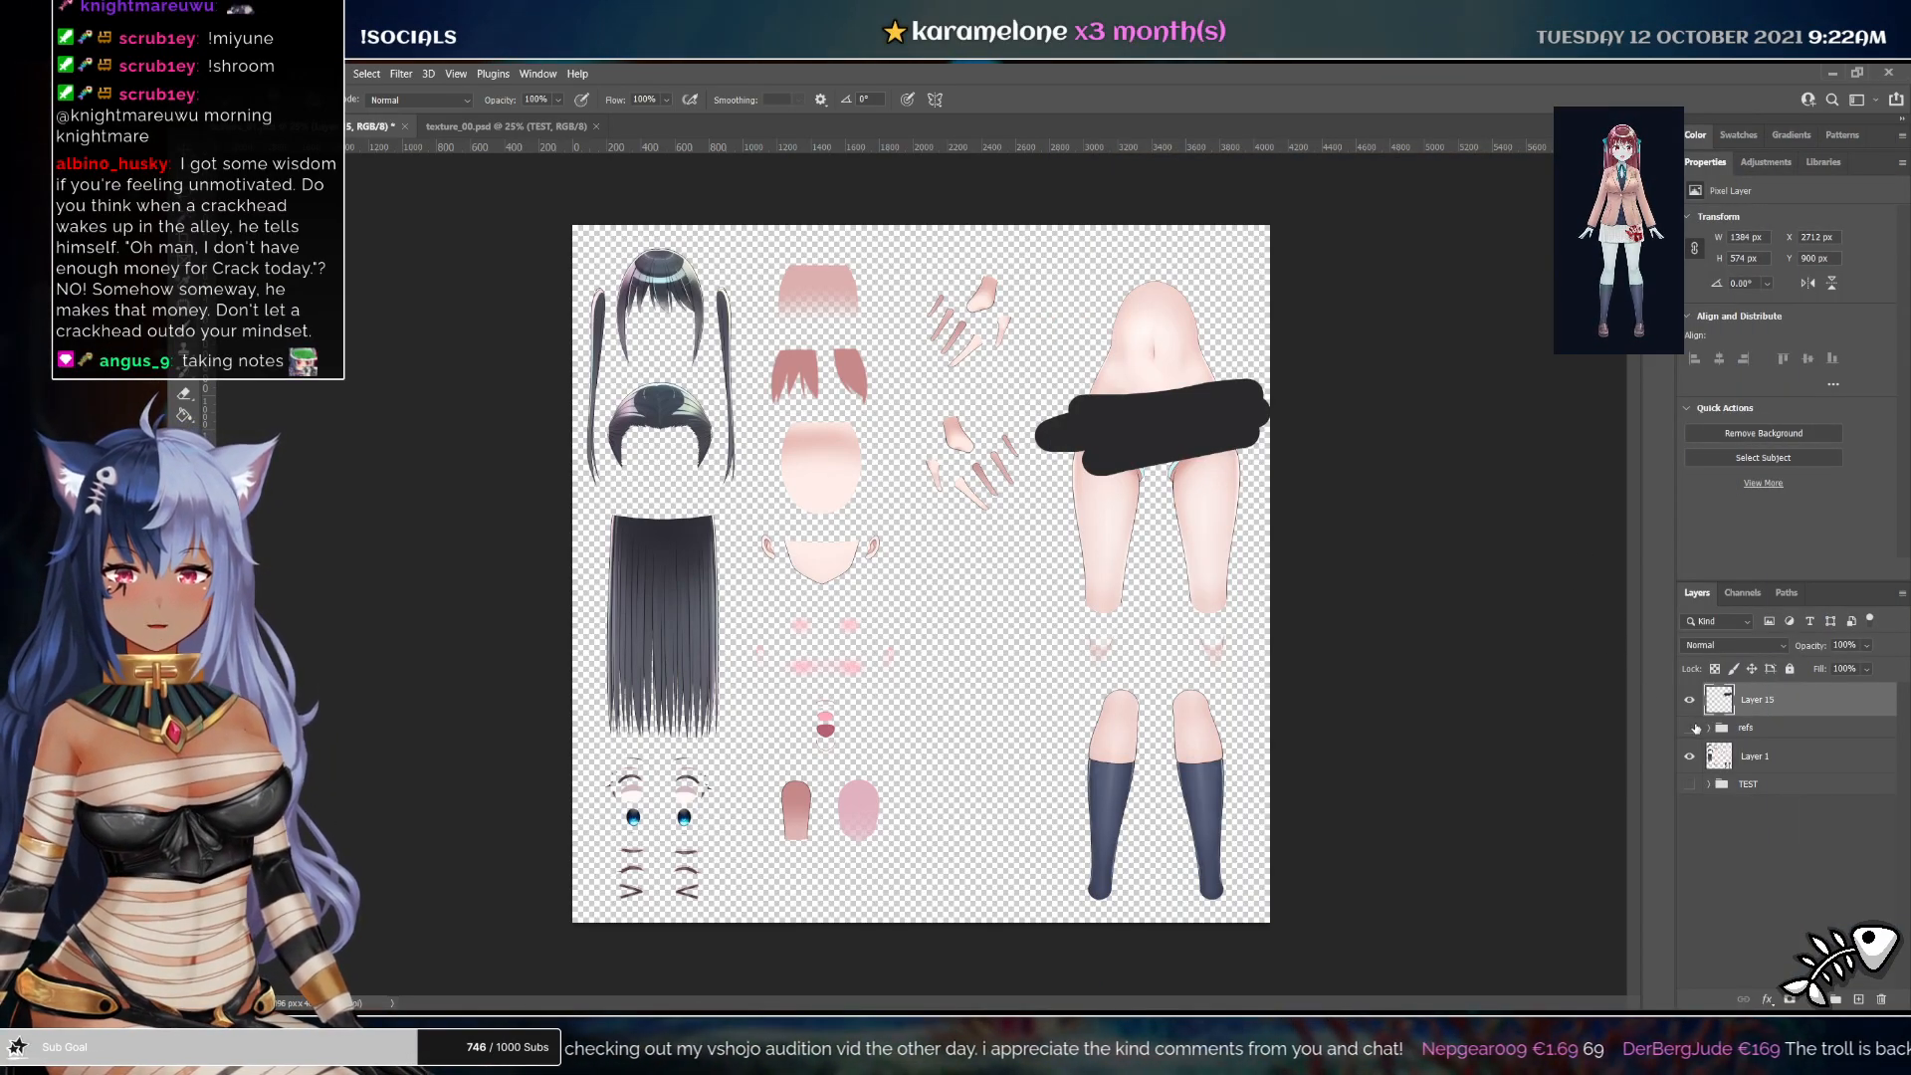
Move the refs group to the top of the layer stack and make it visible
drag(1761, 726, 1757, 687)
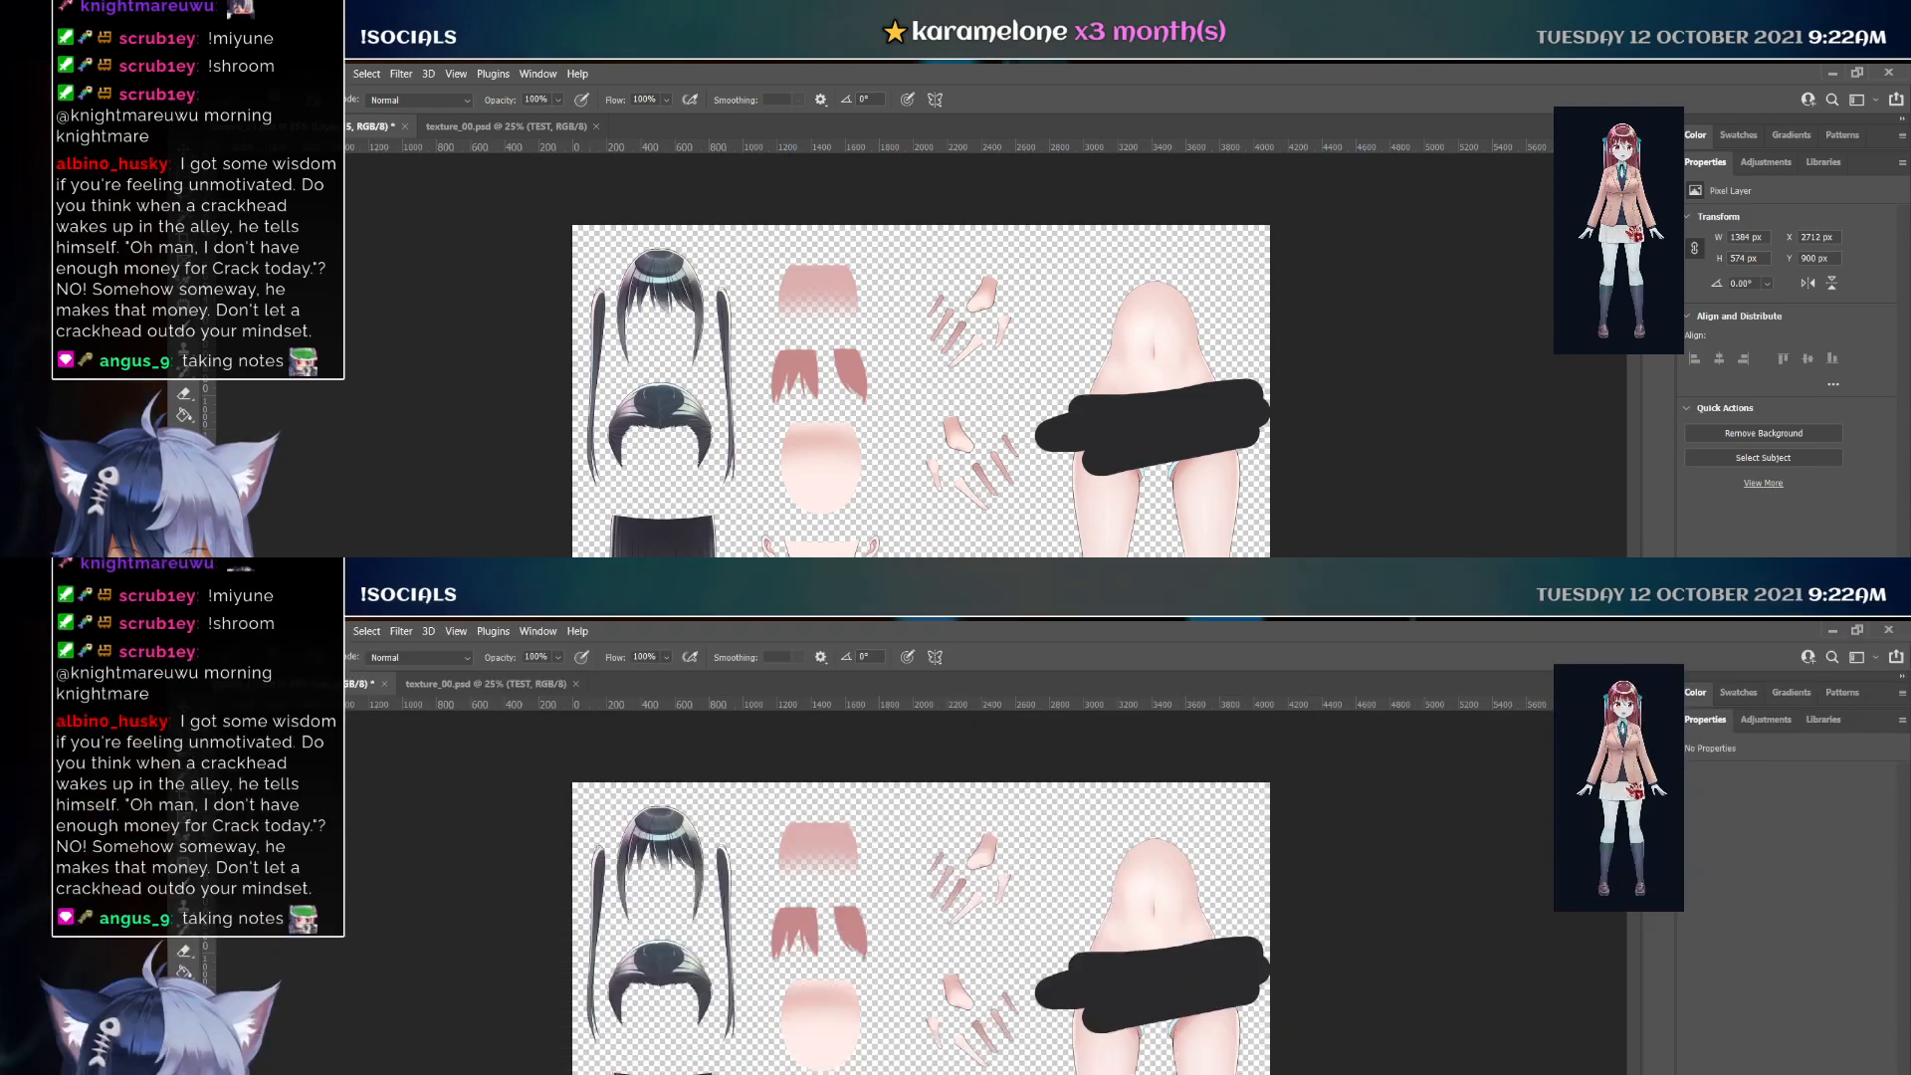
click(1689, 692)
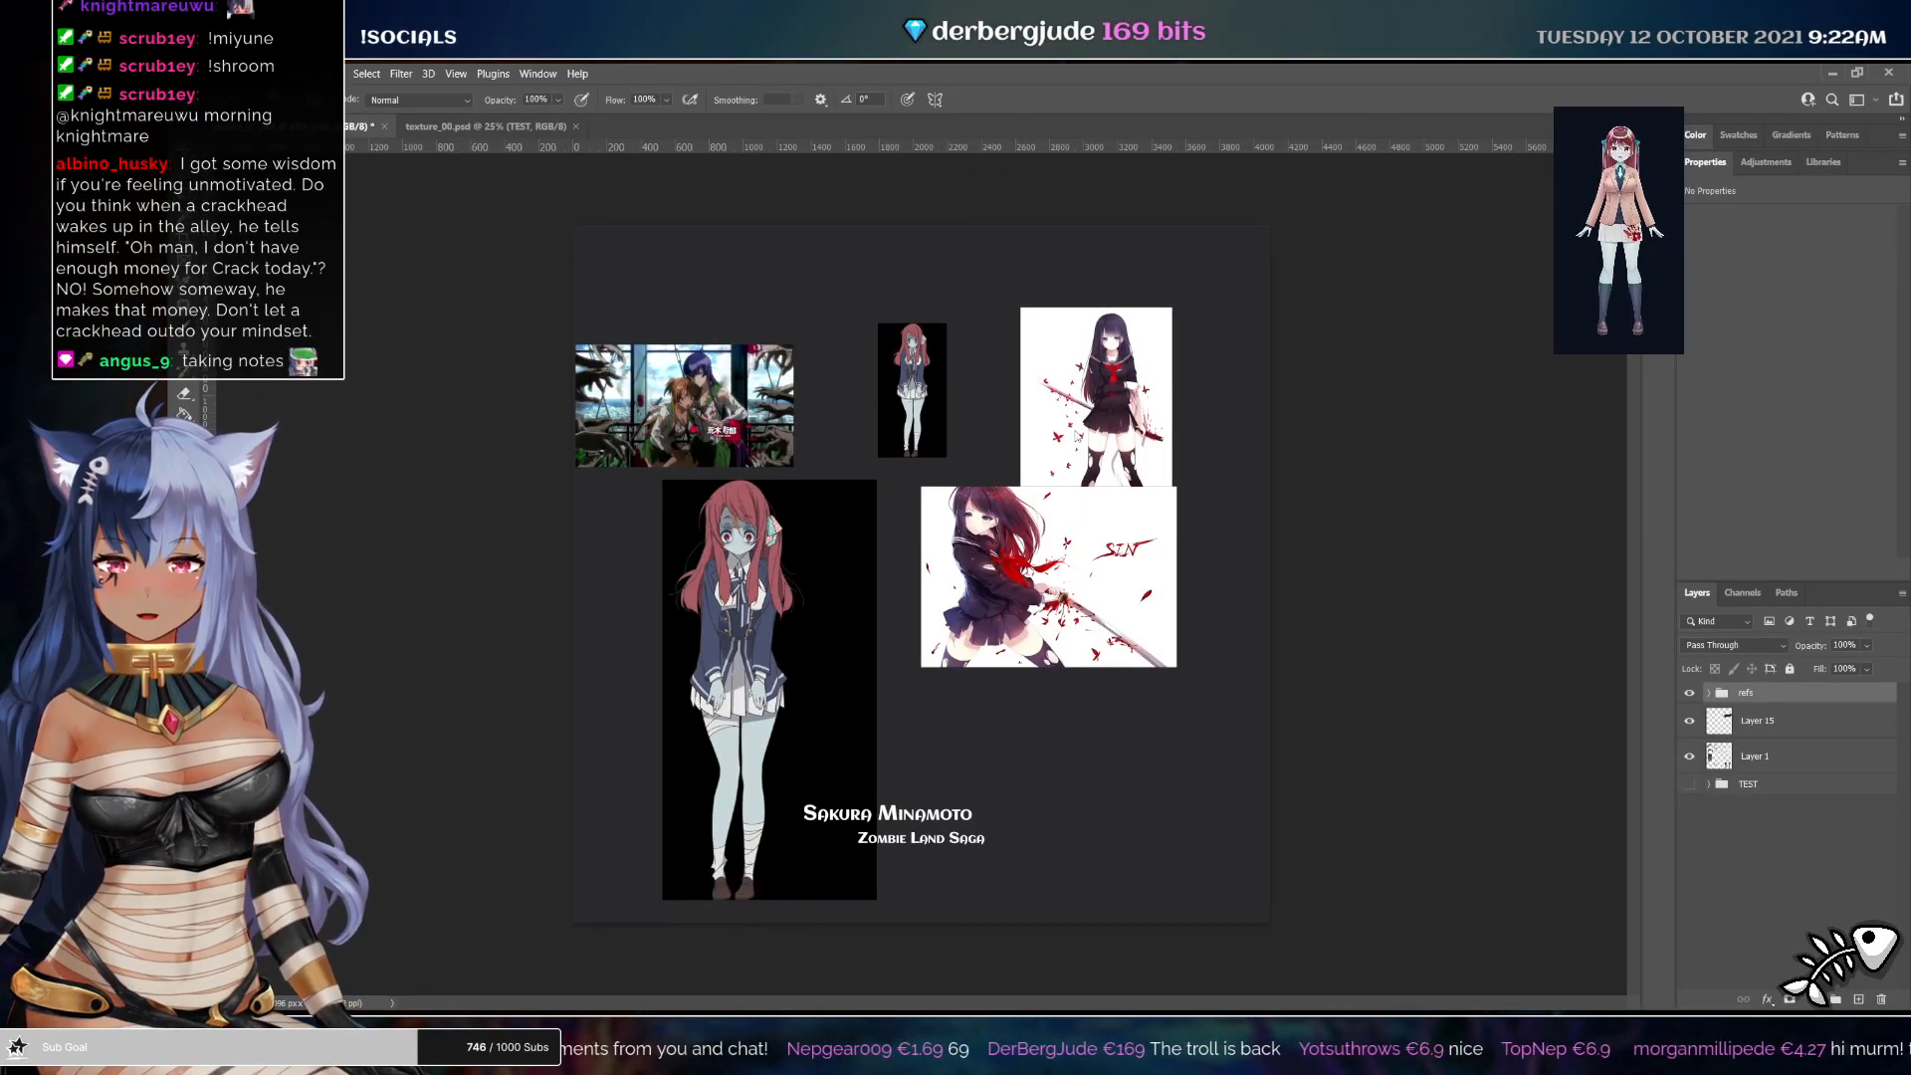
Examine the reference images of the zombie-style character
click(1773, 722)
click(1768, 697)
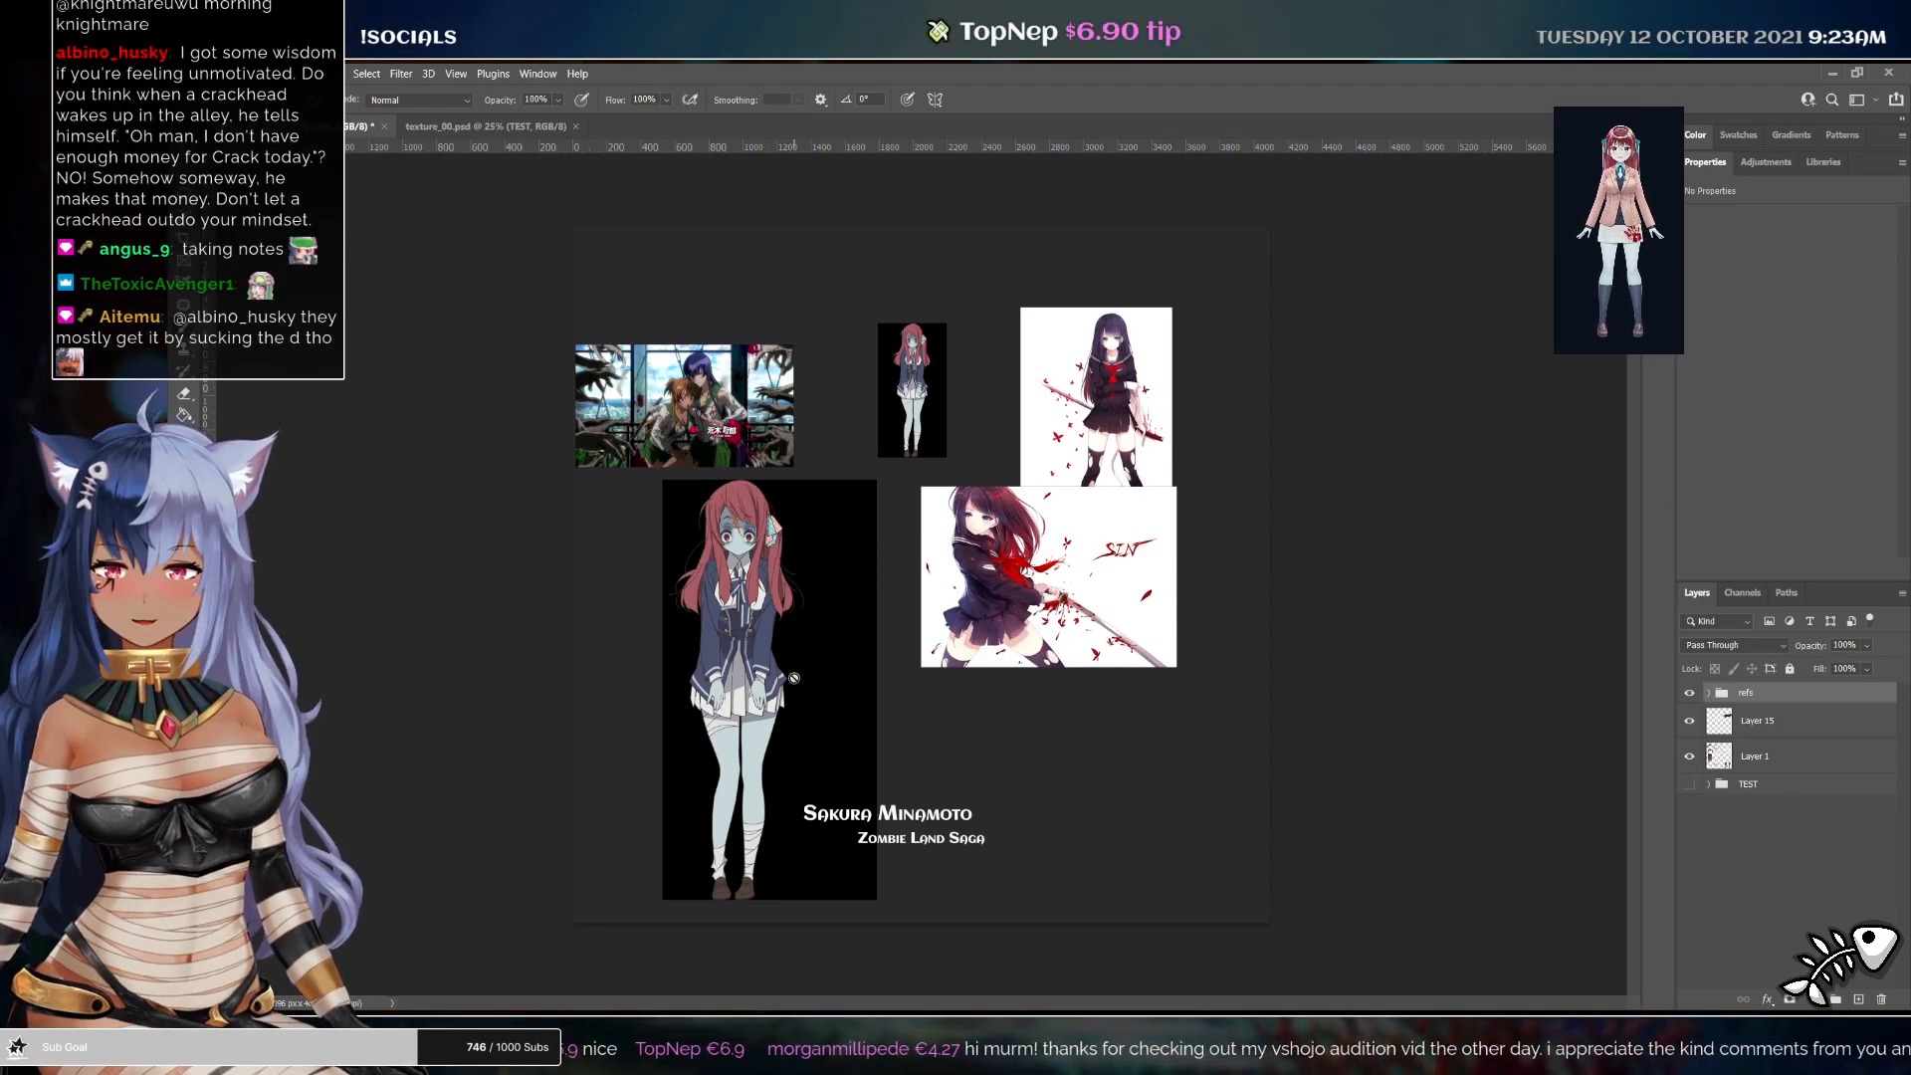
drag(1001, 578, 1056, 674)
drag(1185, 318, 1065, 762)
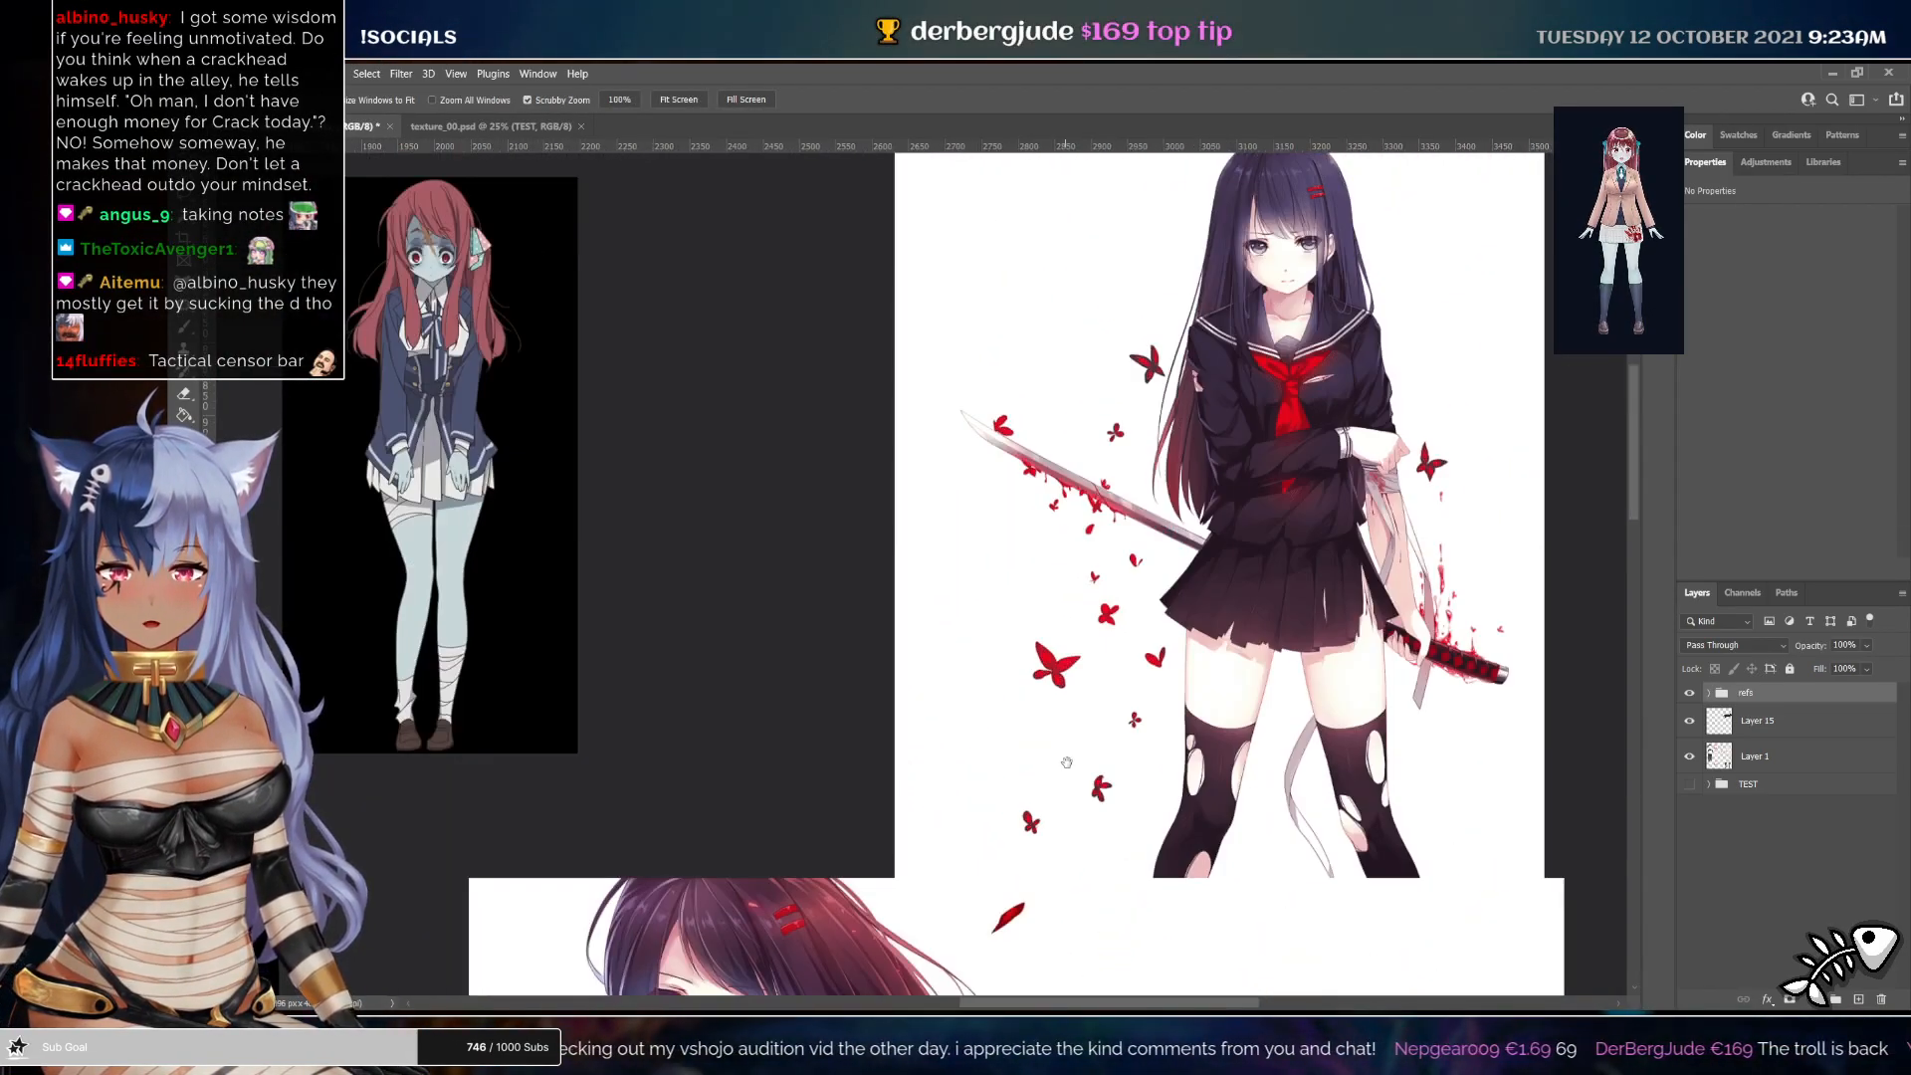
drag(786, 558, 1245, 576)
drag(508, 559, 960, 469)
drag(1060, 542, 940, 563)
drag(1095, 796, 700, 532)
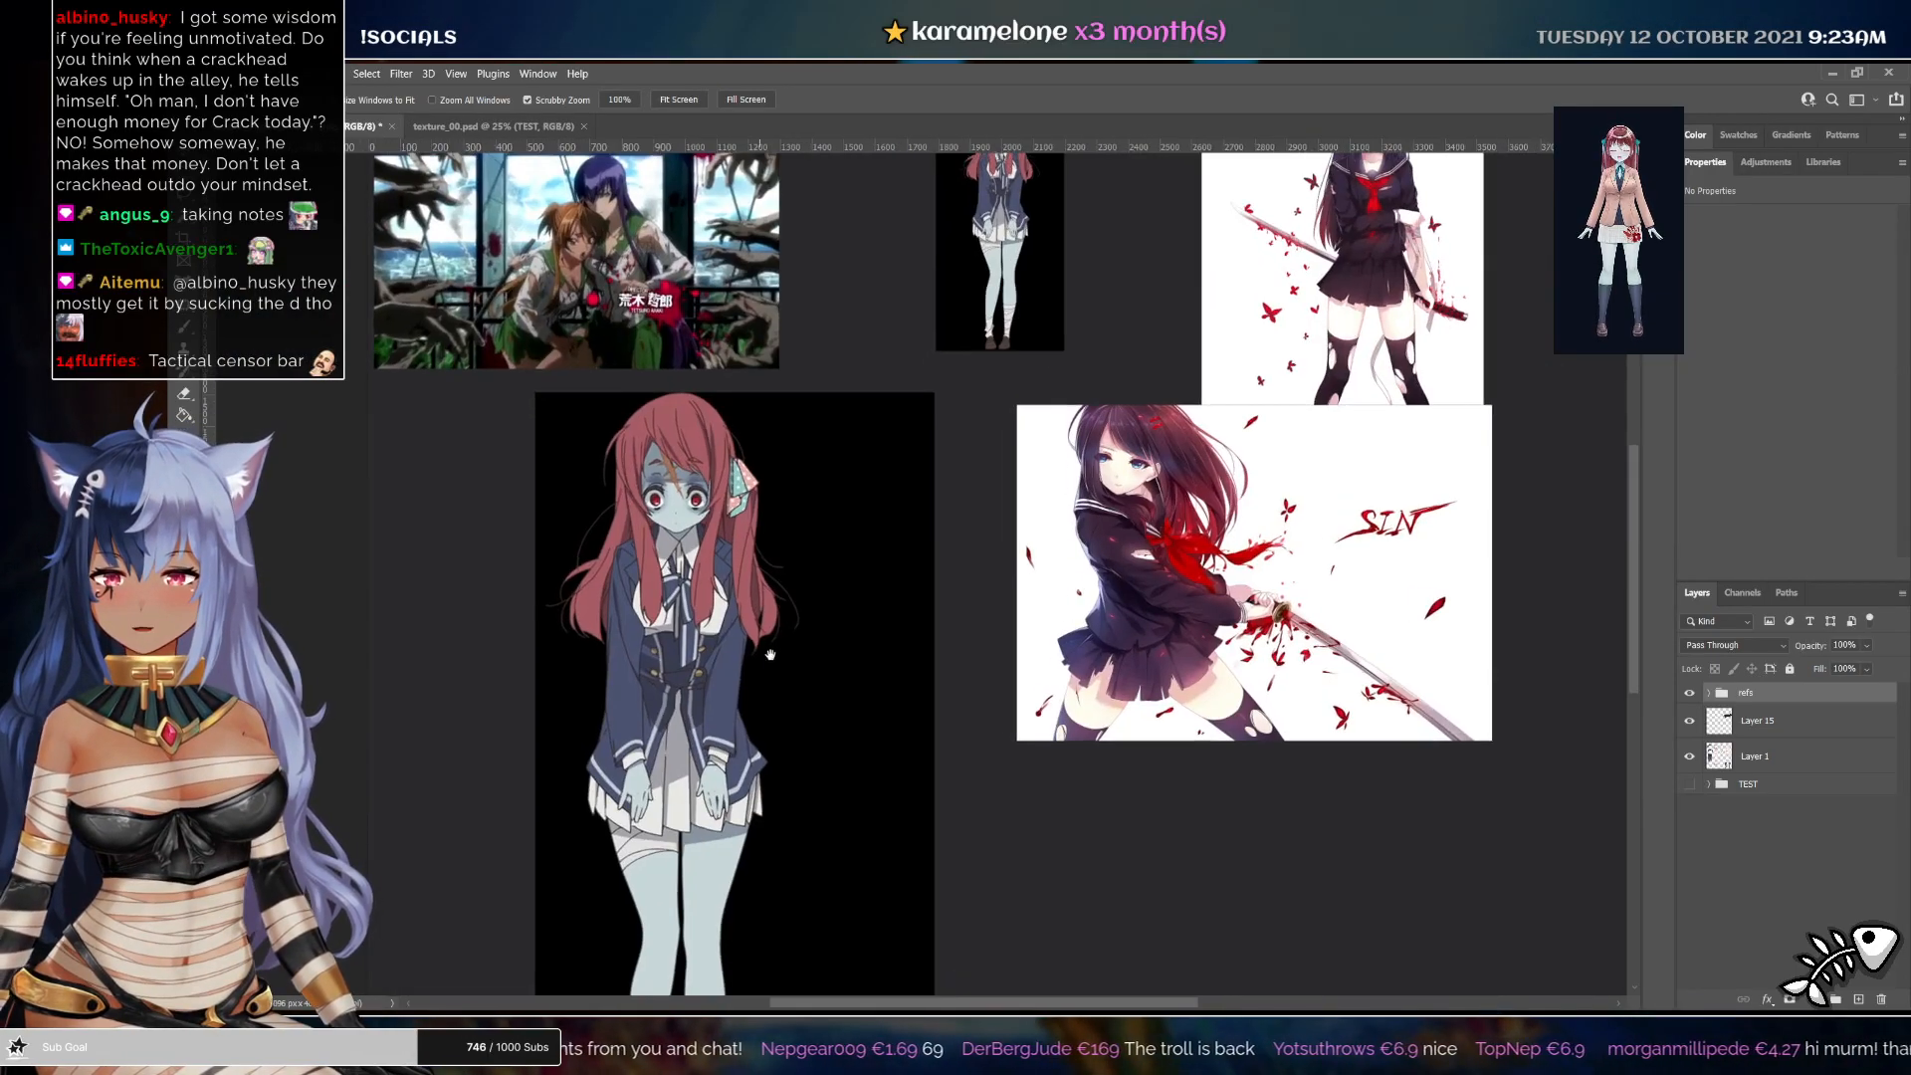
drag(827, 612, 920, 489)
mouse_move(813, 458)
mouse_down()
mouse_move(836, 463)
mouse_move(789, 477)
mouse_up()
drag(796, 554, 818, 496)
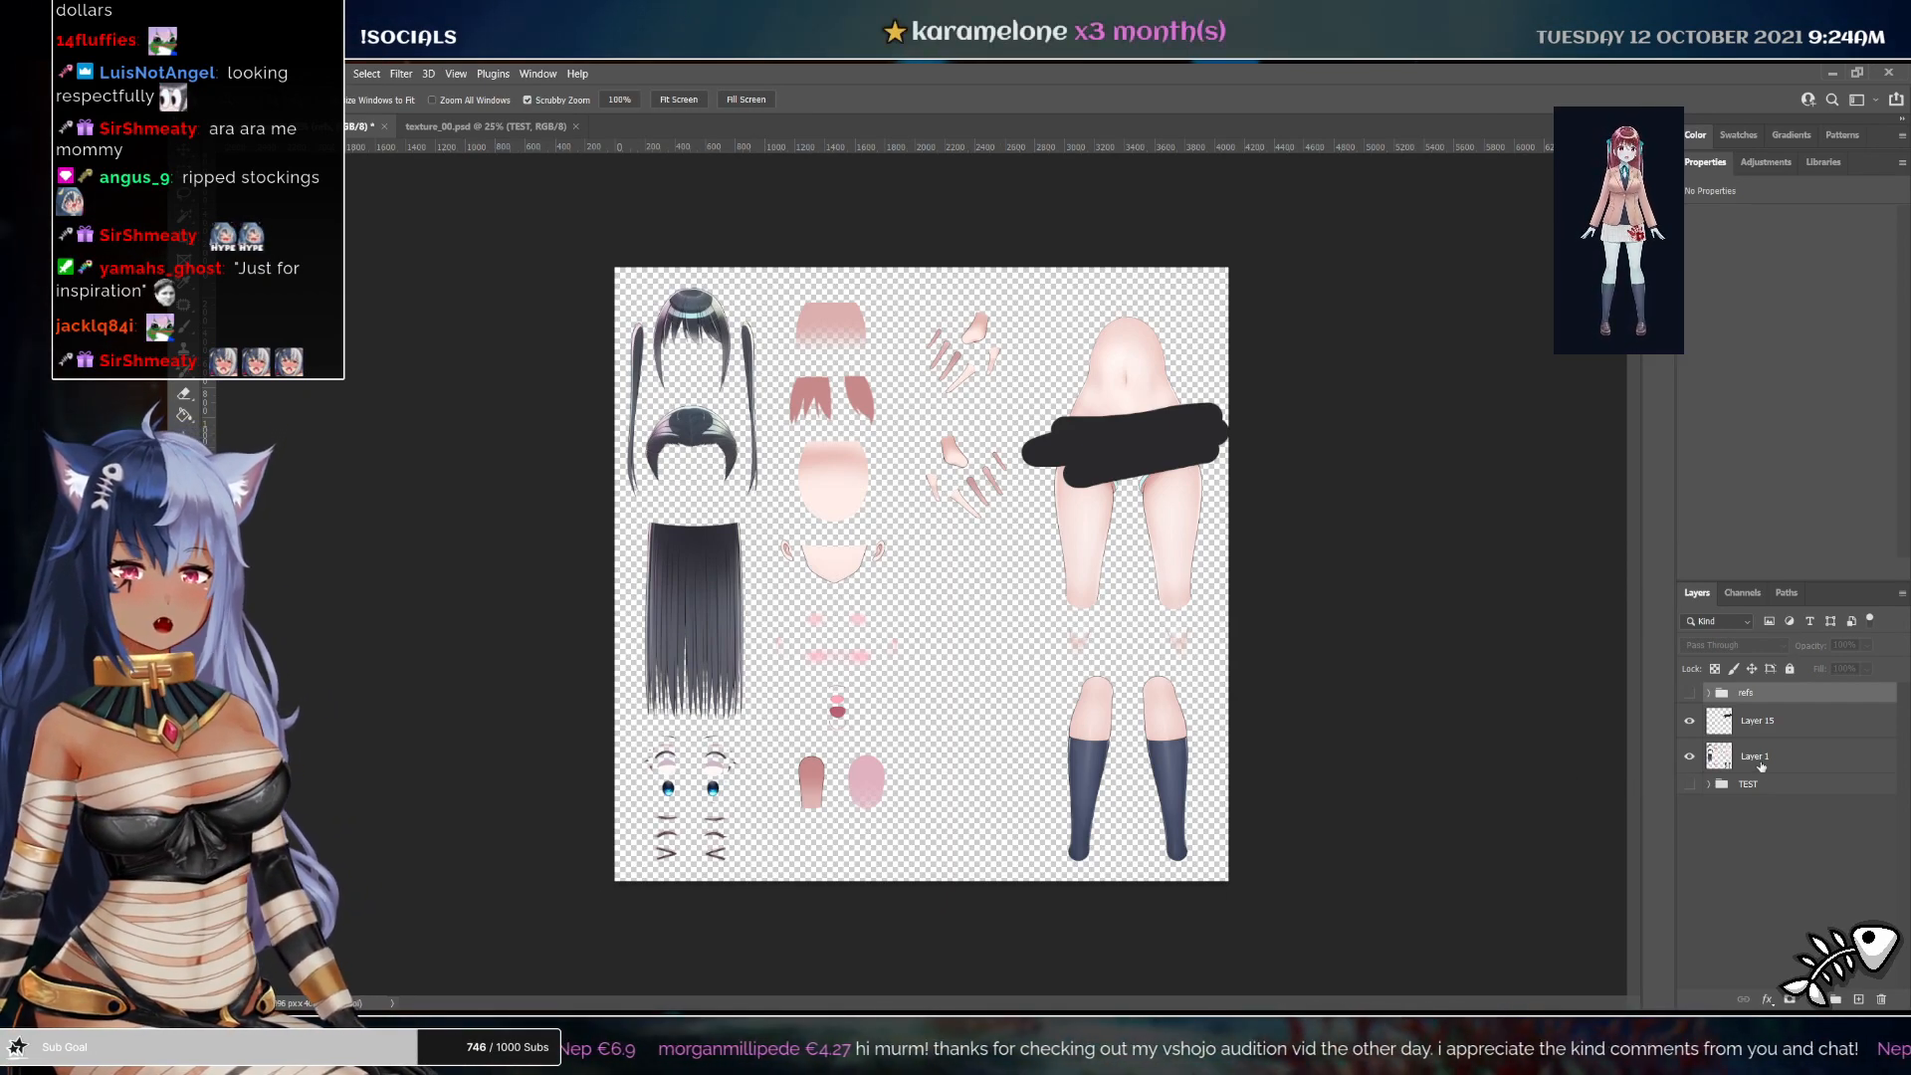
Show the refs group, expand it, and hide two of its reference image layers
click(1011, 600)
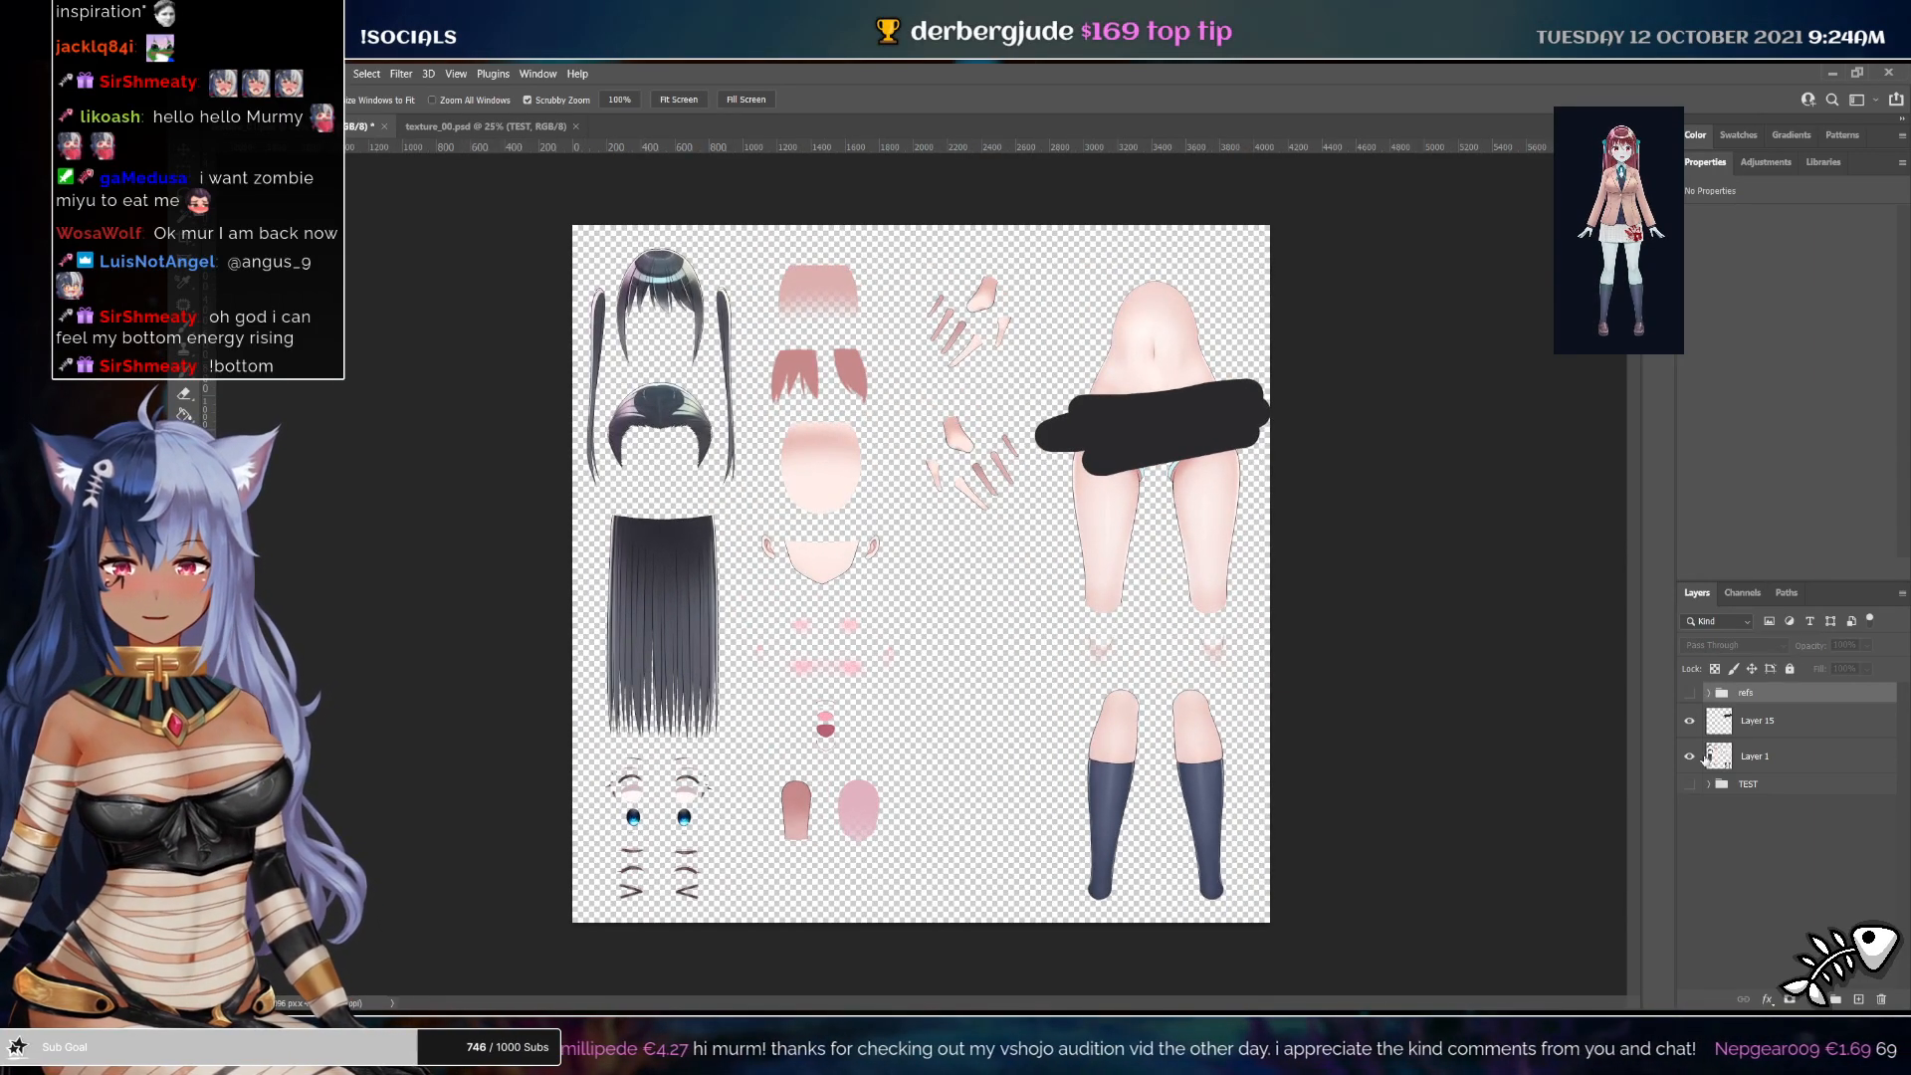
click(1688, 692)
click(1707, 693)
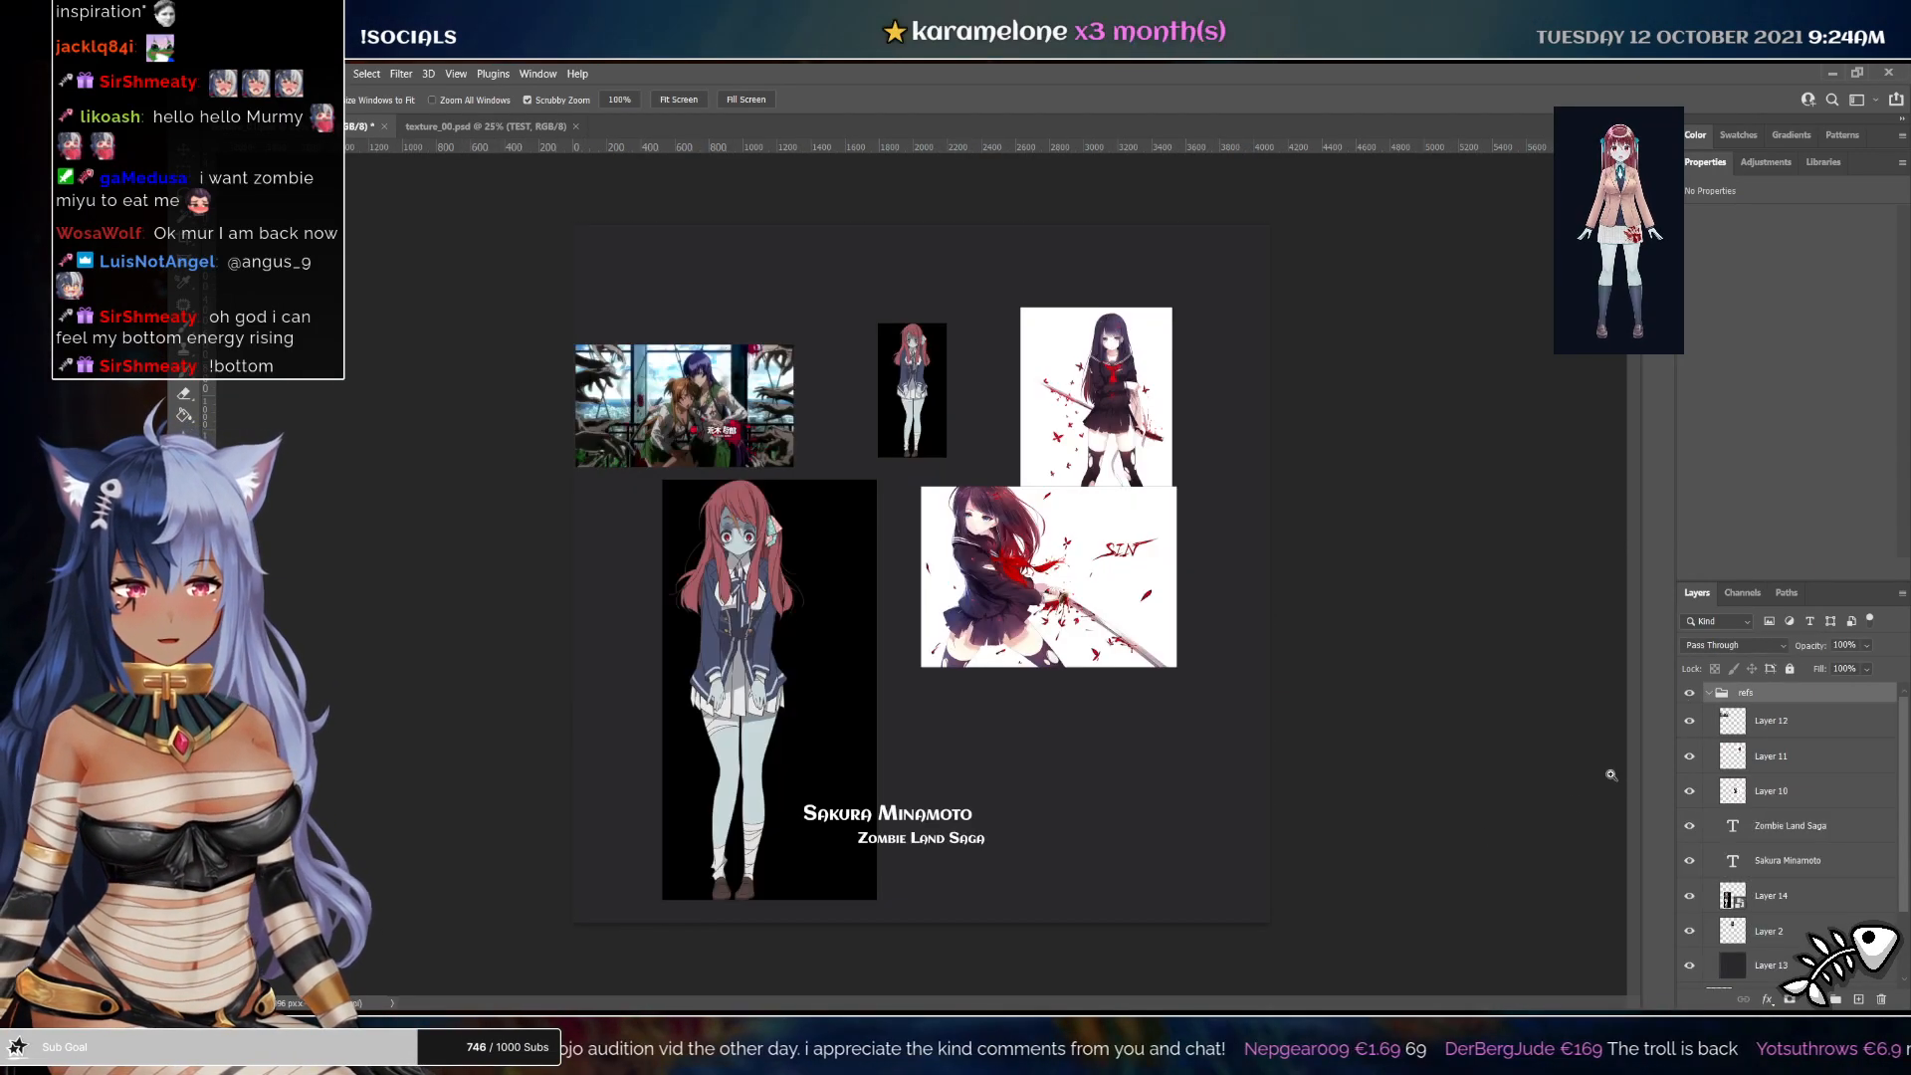
click(1691, 726)
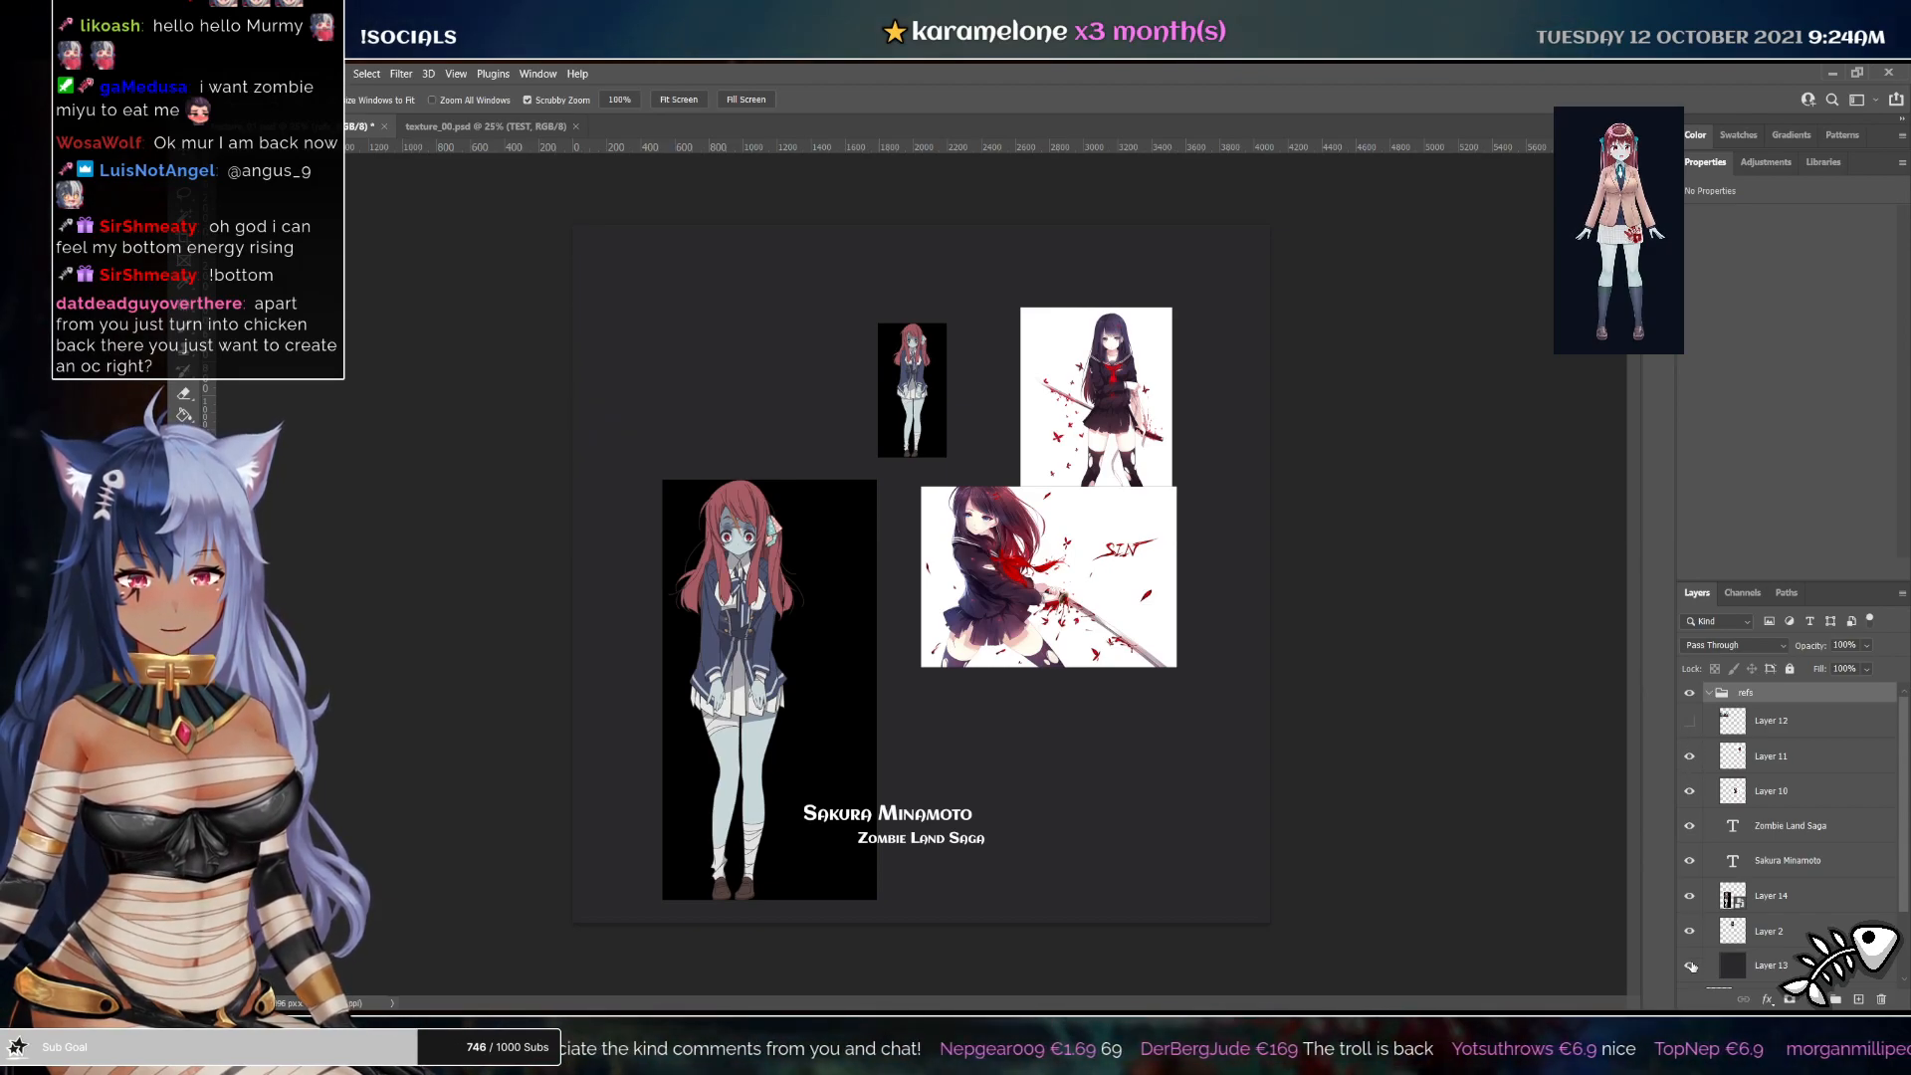
click(1691, 966)
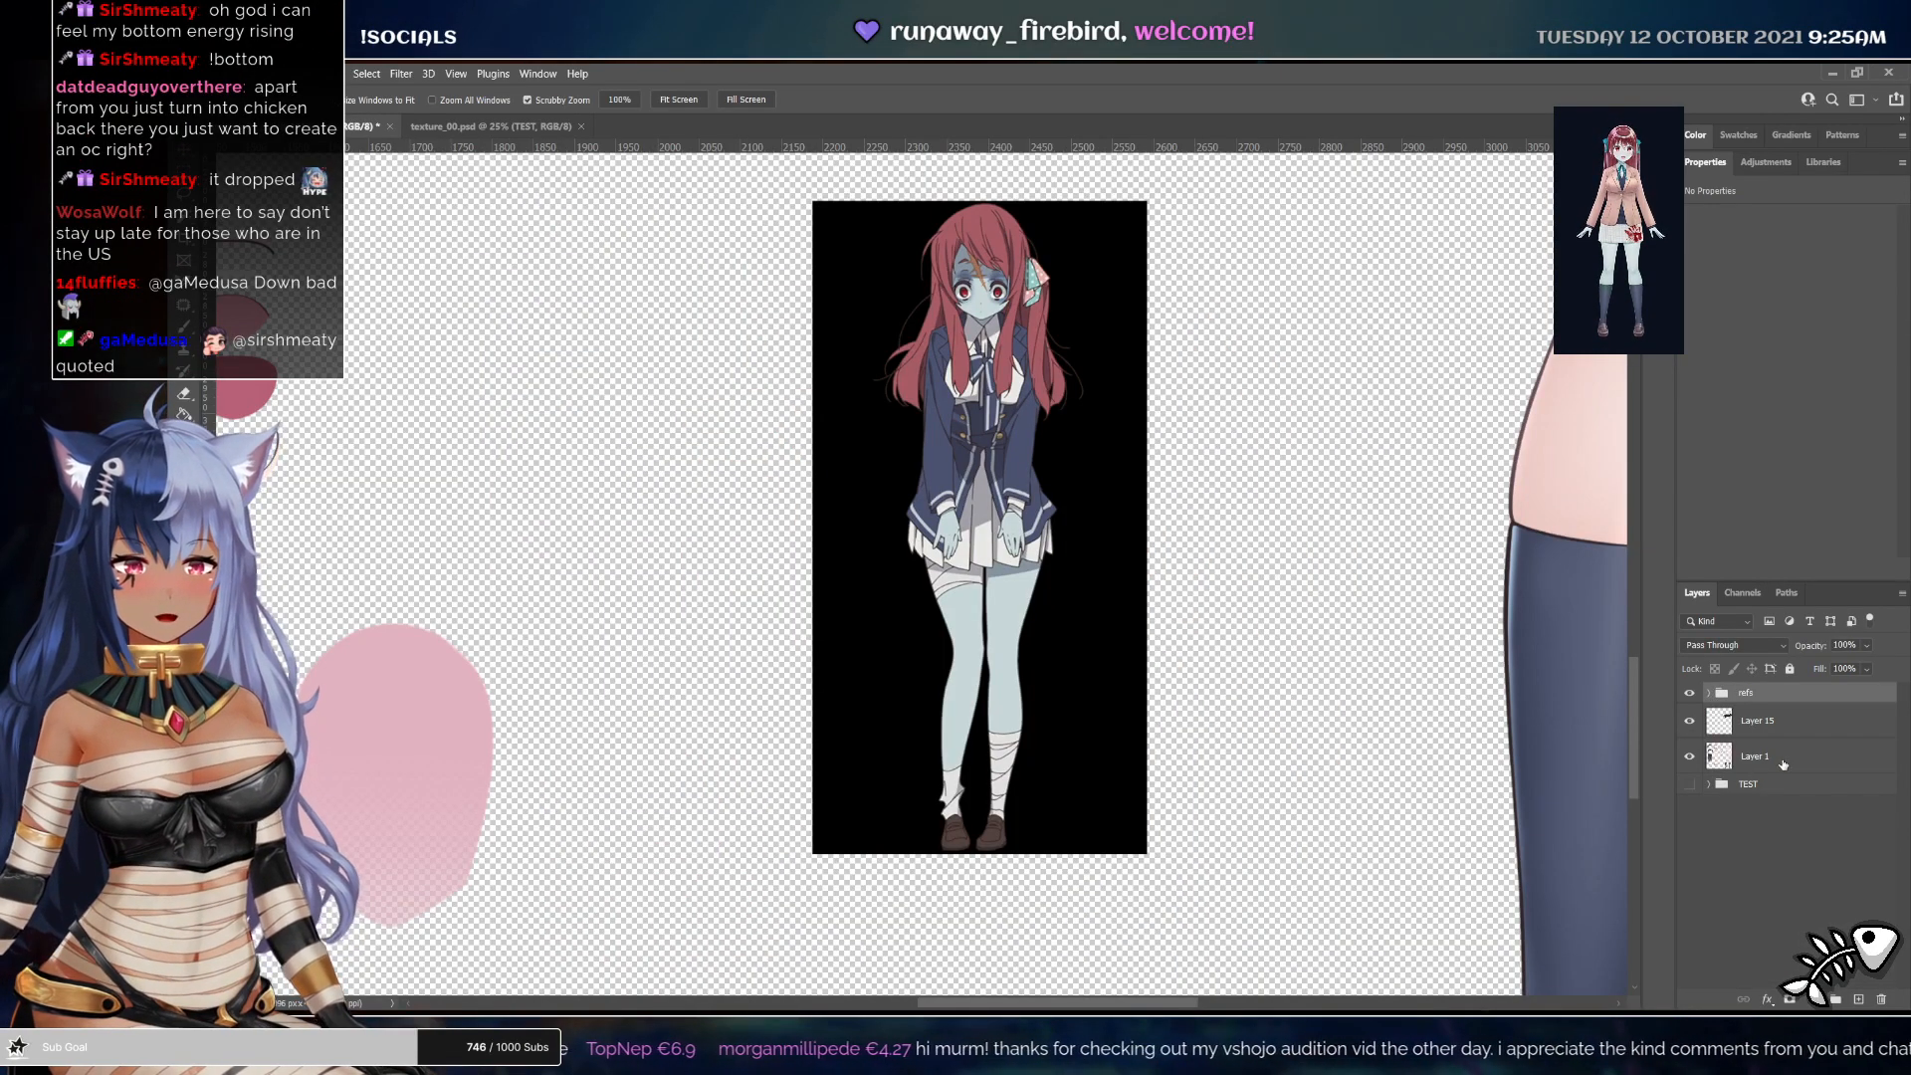
Select Layer 1 and sample the pale skin color from the zombie reference's leg
click(1785, 758)
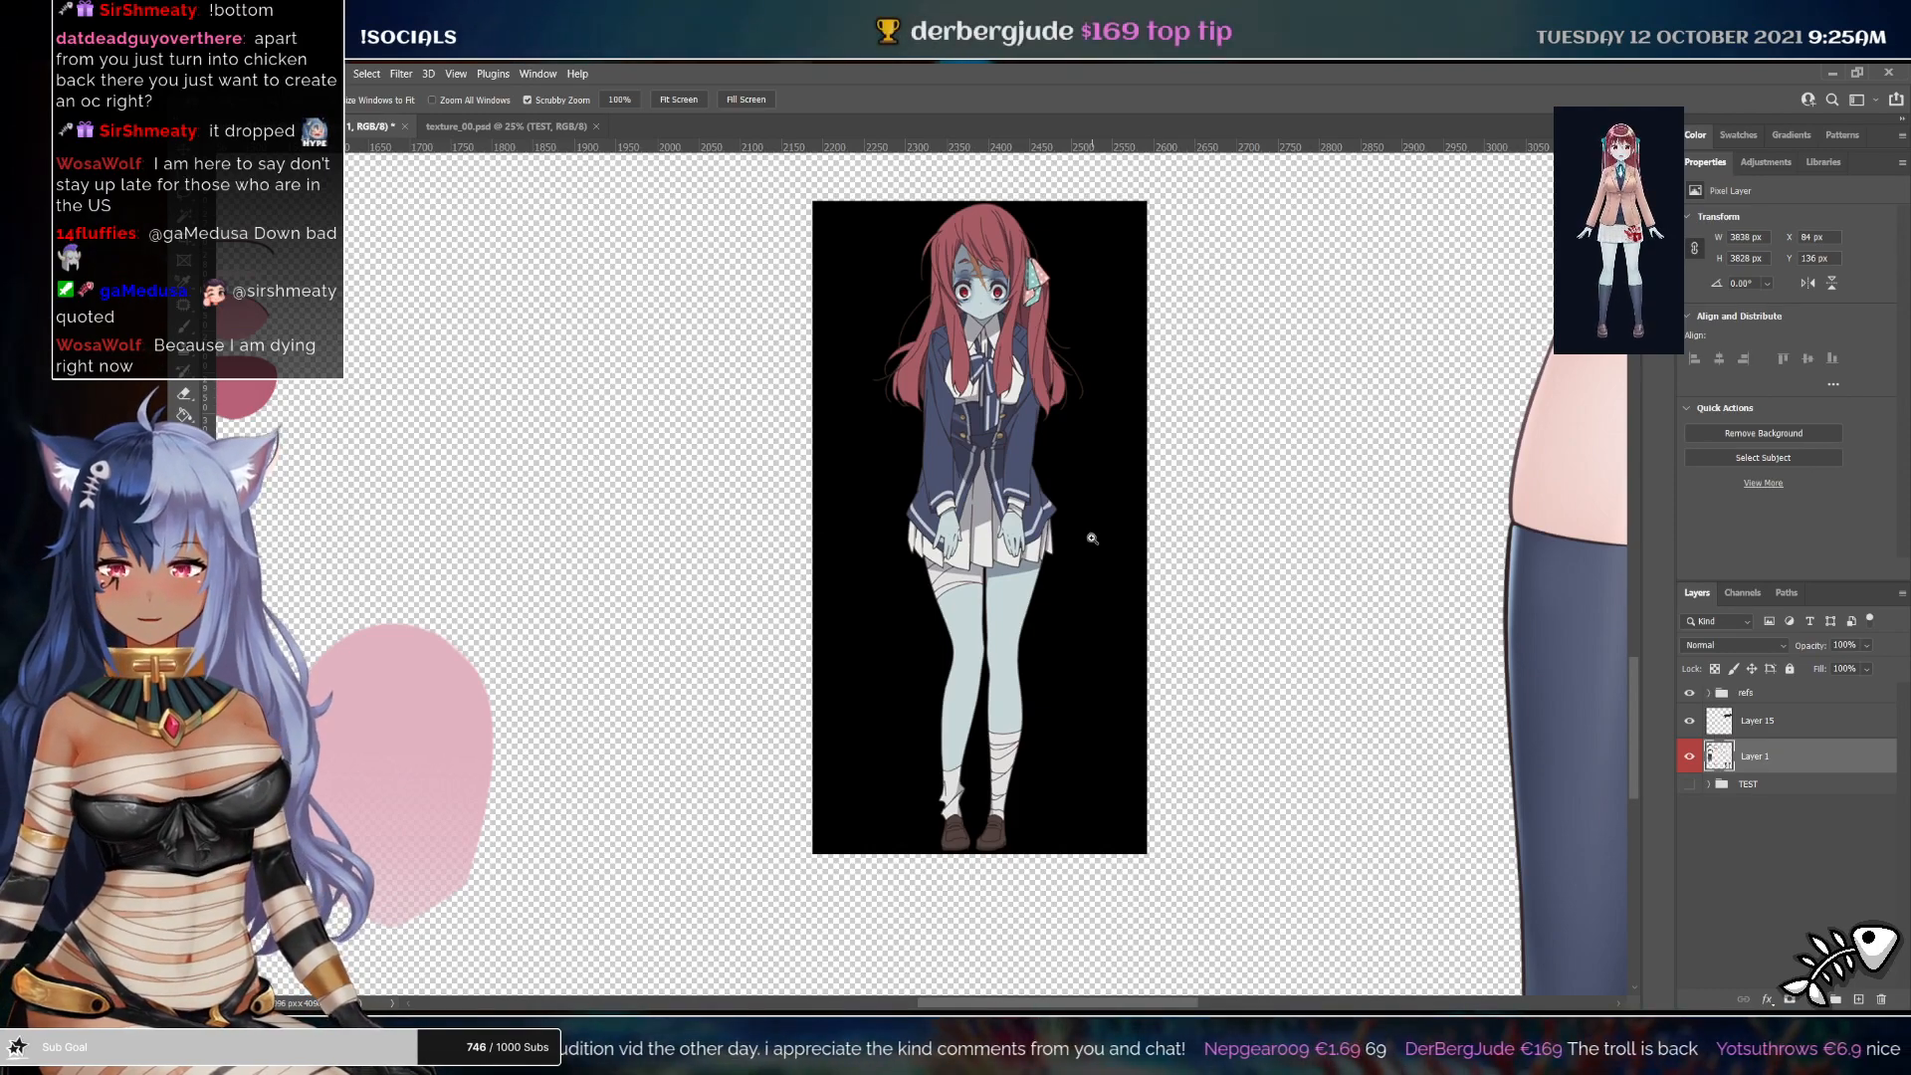
key(b)
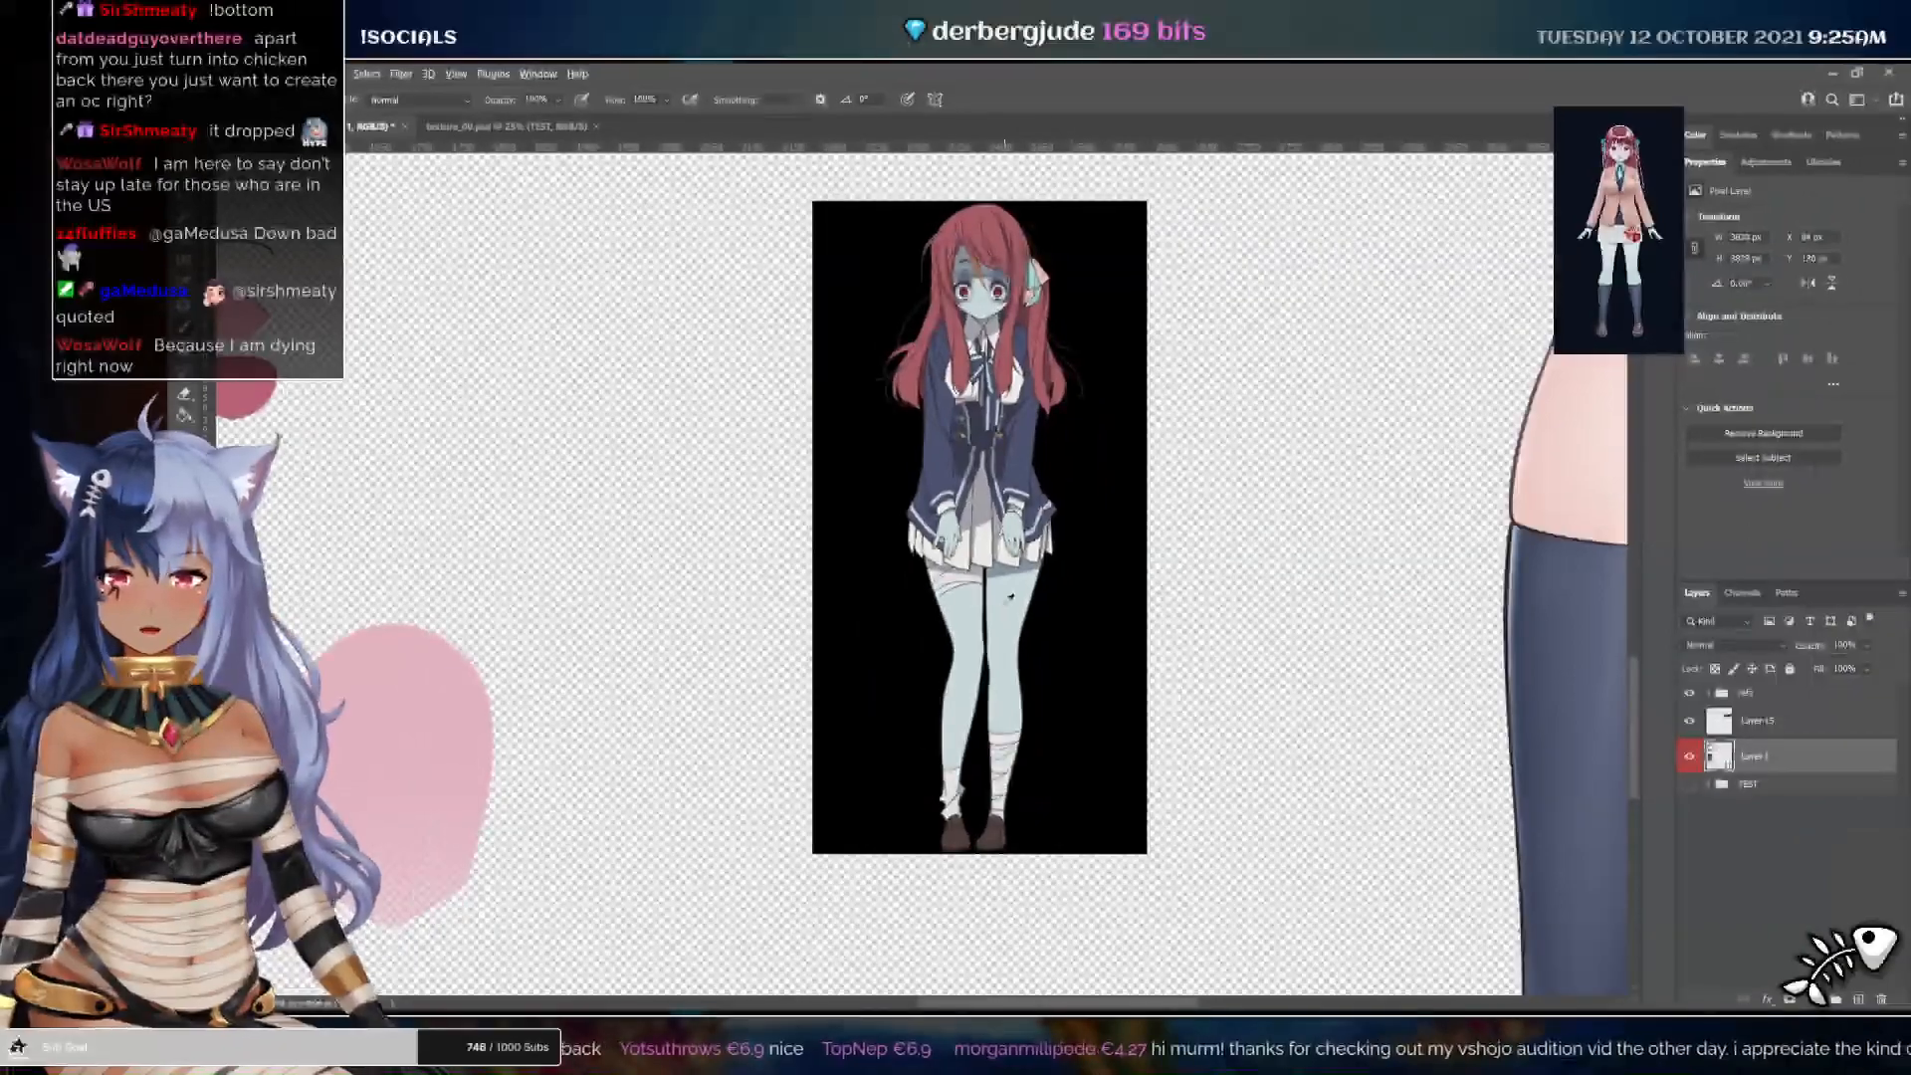
alt+click(917, 463)
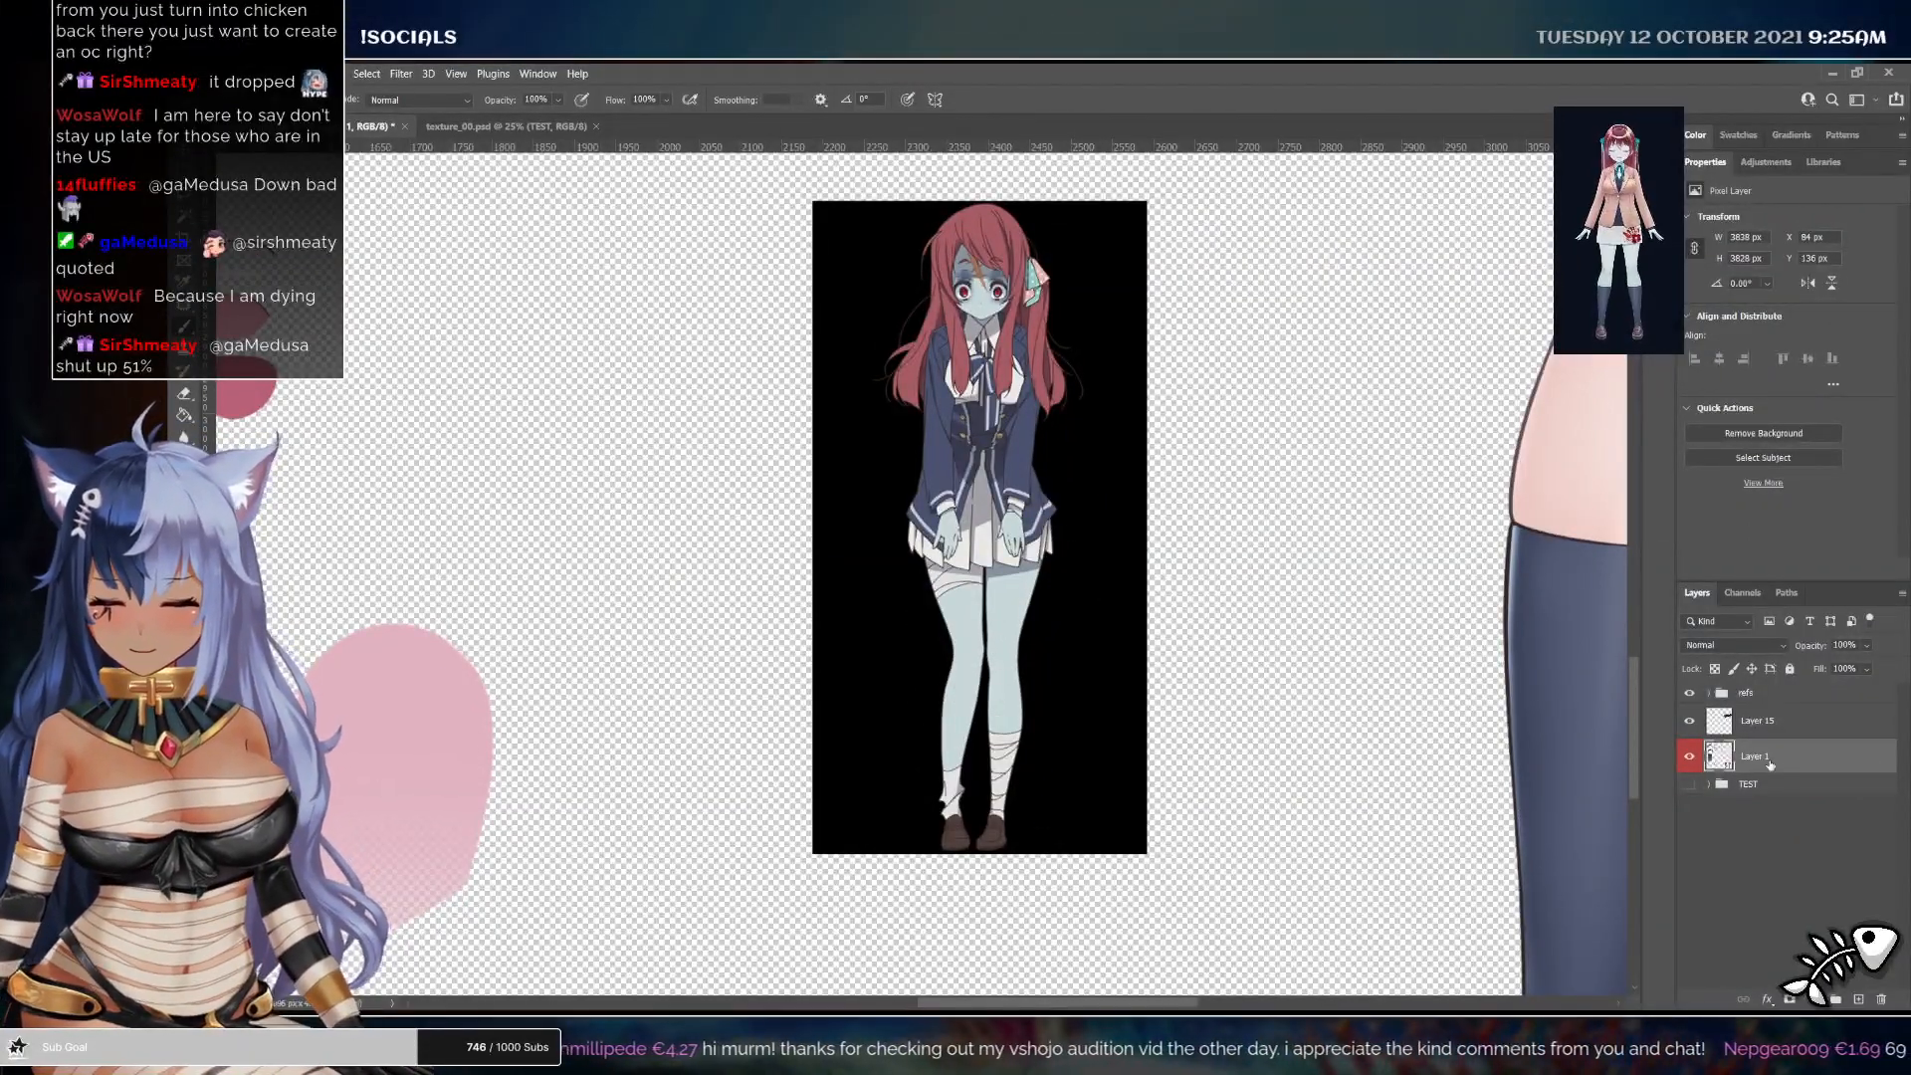
Add a layer named skin color above Layer 1 and fill it with the sampled color
double_click(1769, 764)
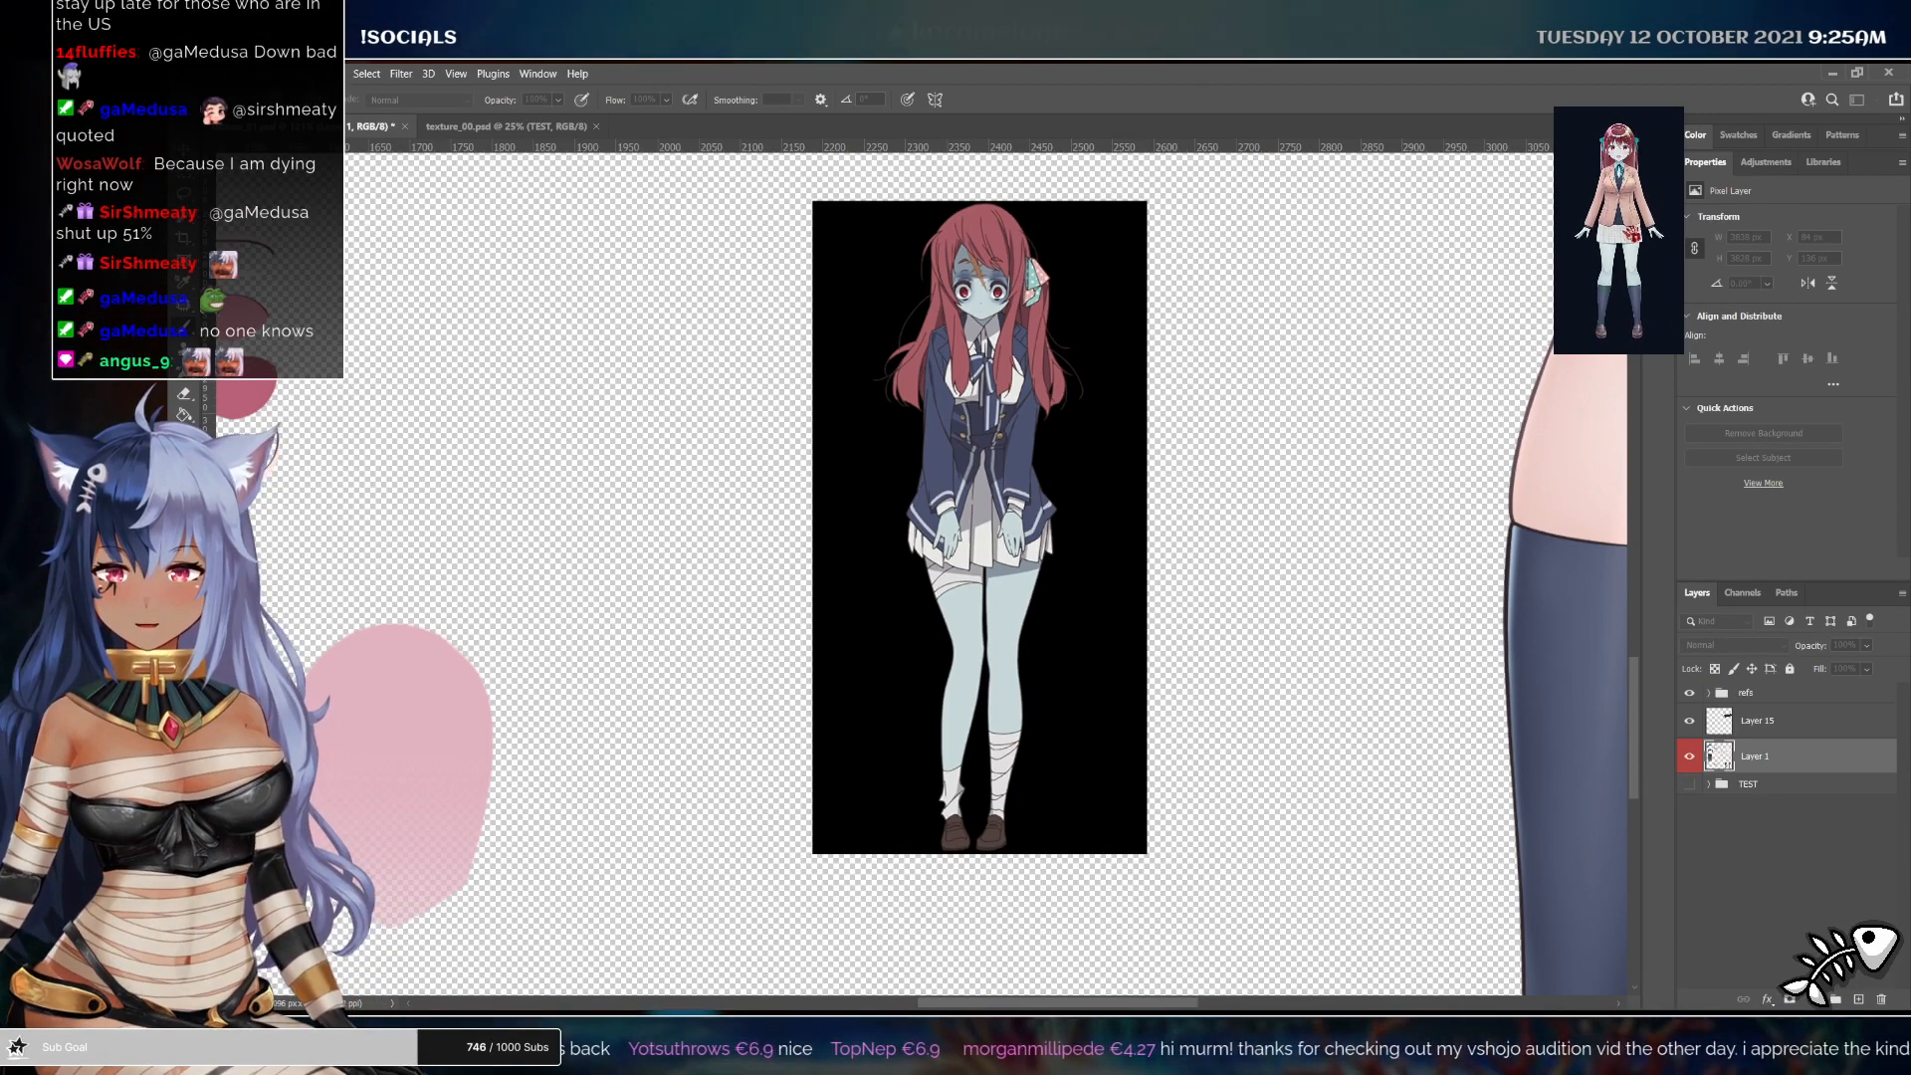
key(Return)
key(alt+BackSpace)
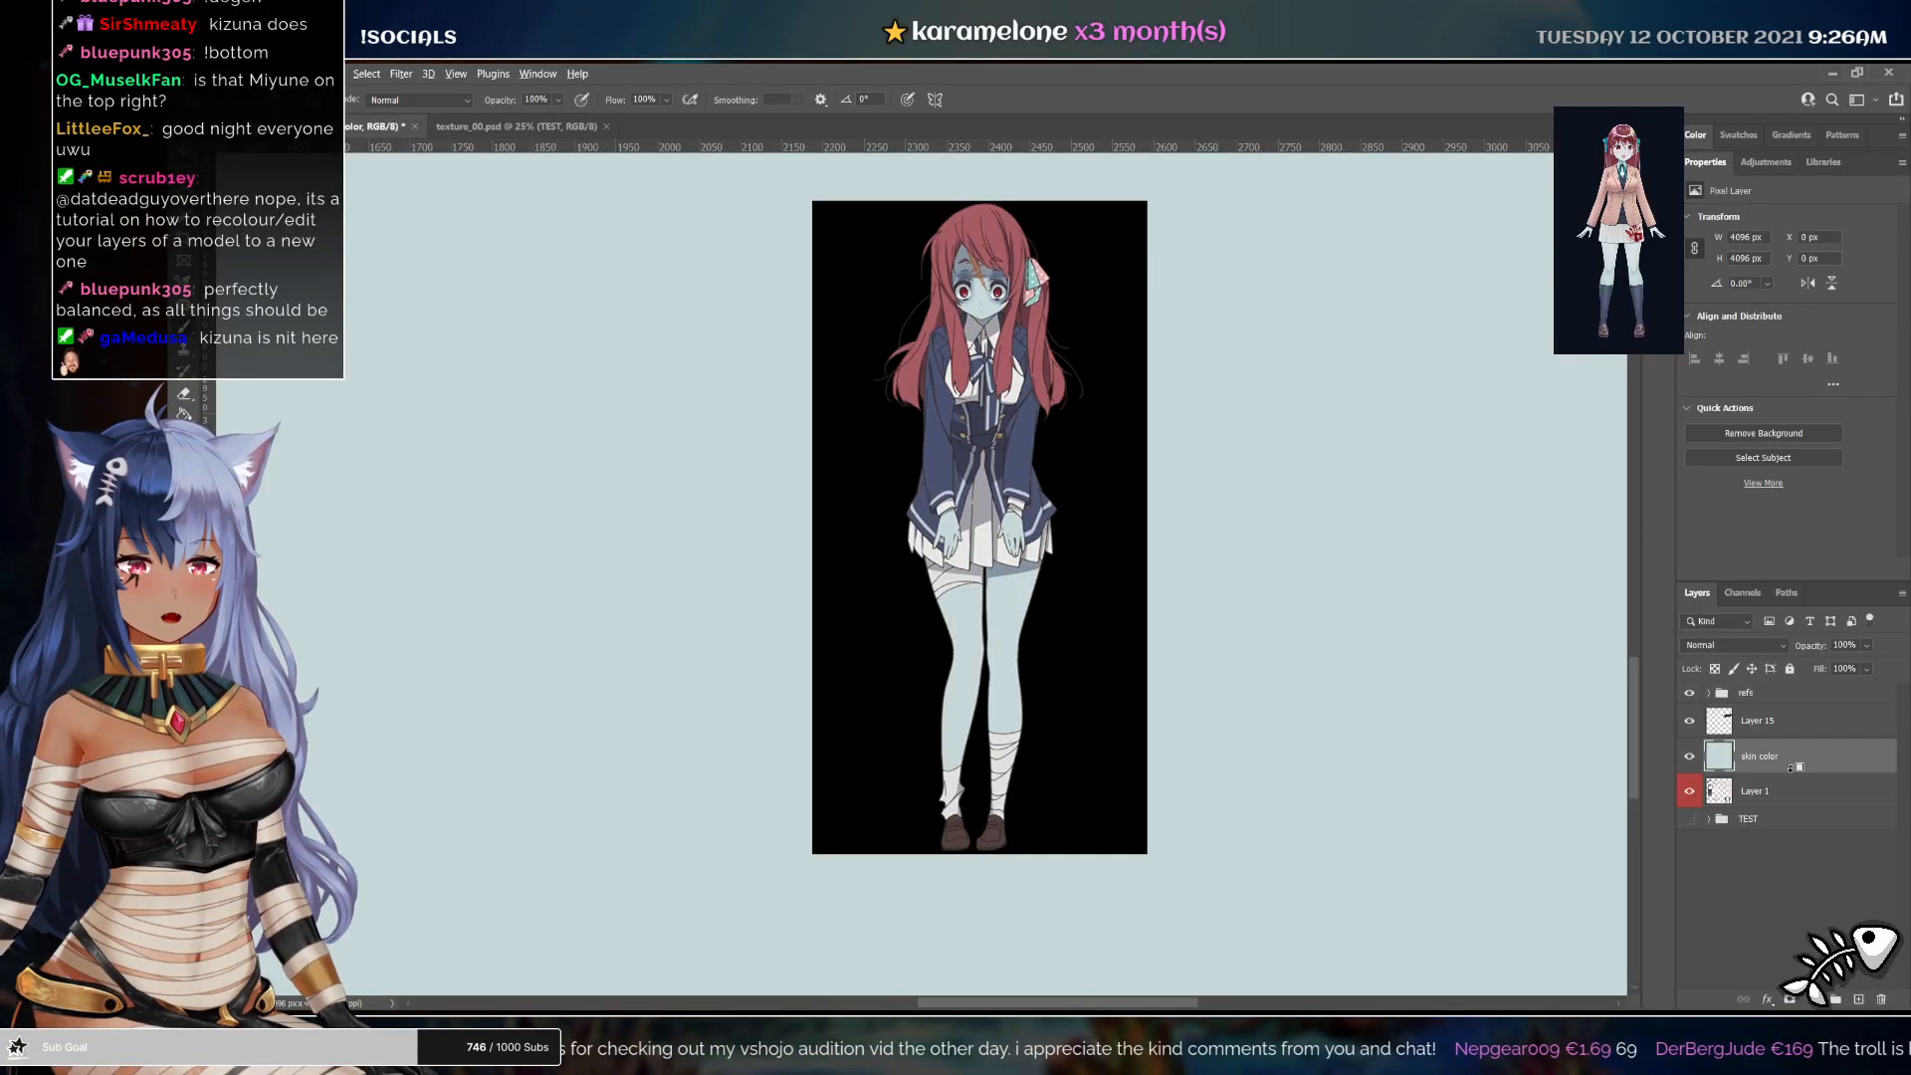
Clip the skin color layer to Layer 1 and set its blend mode to Darken
alt+click(980, 546)
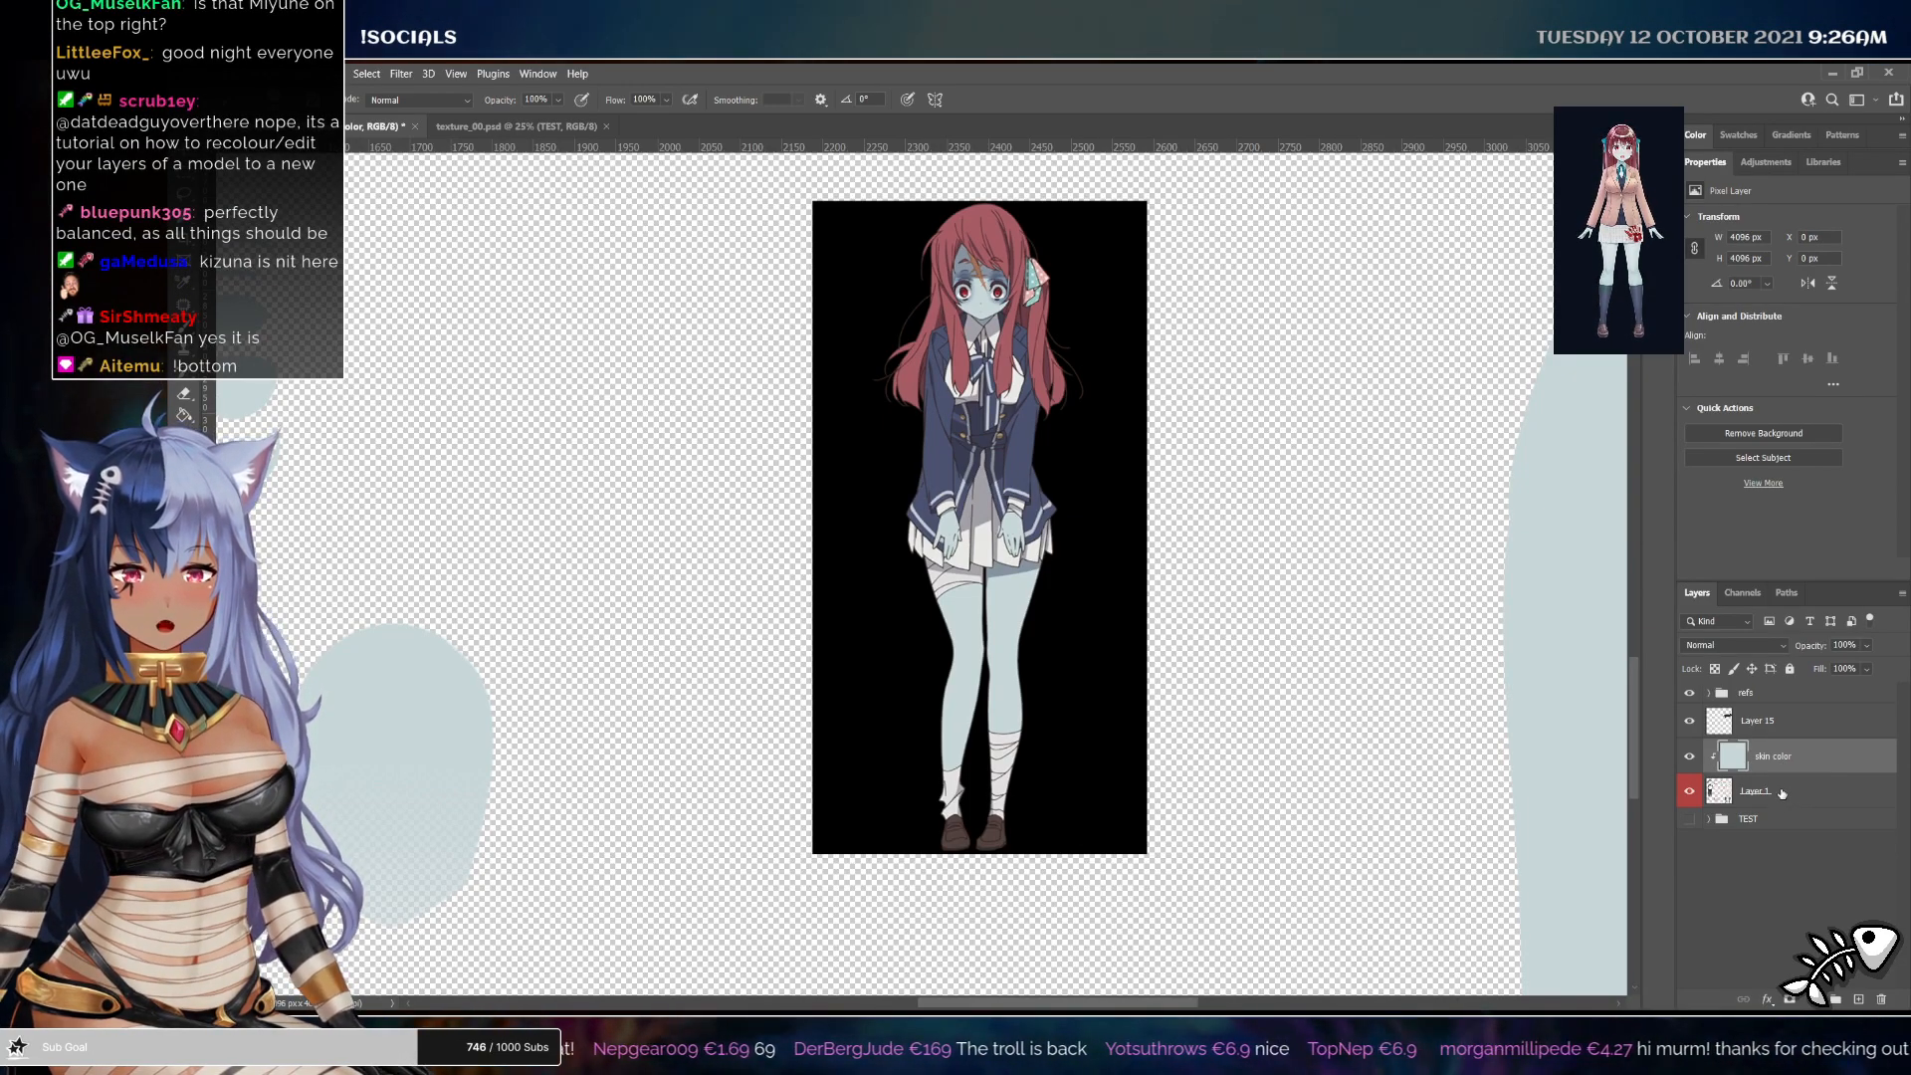
click(1781, 794)
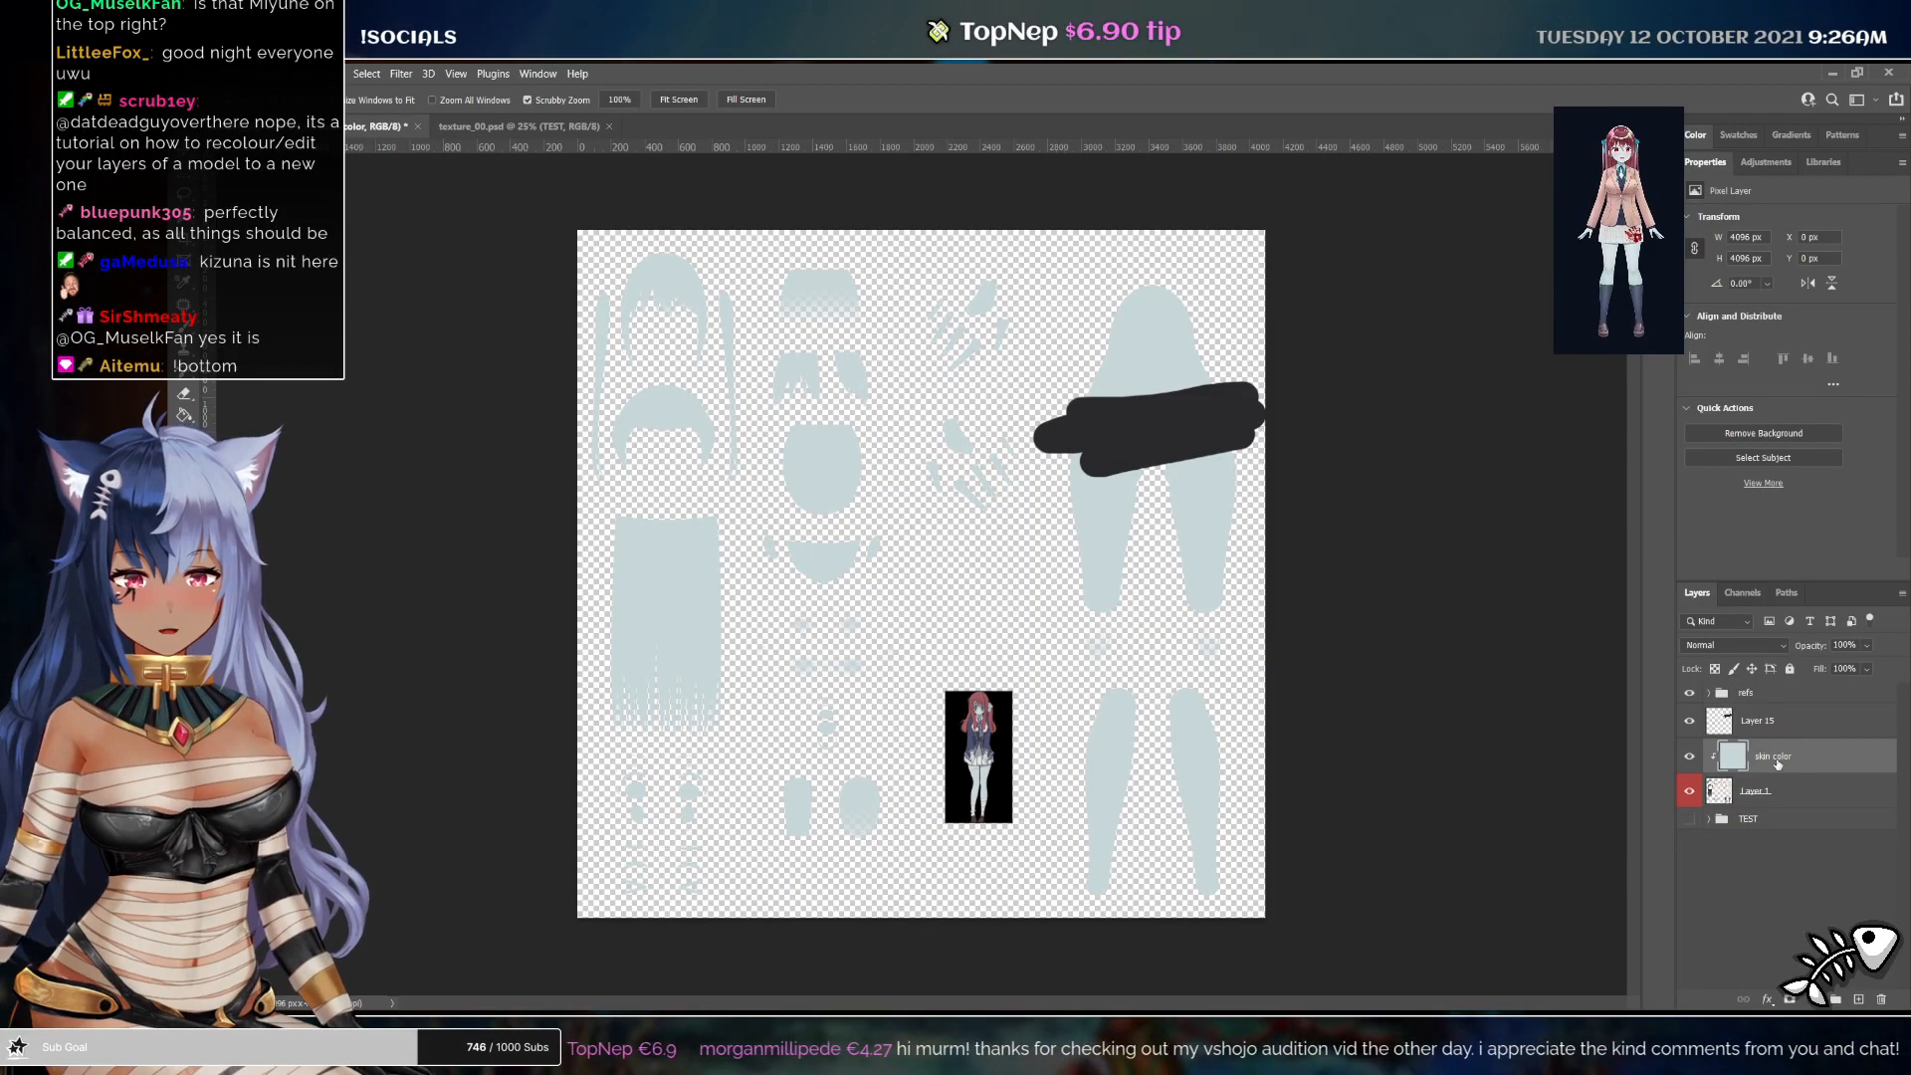
click(1732, 645)
click(1711, 971)
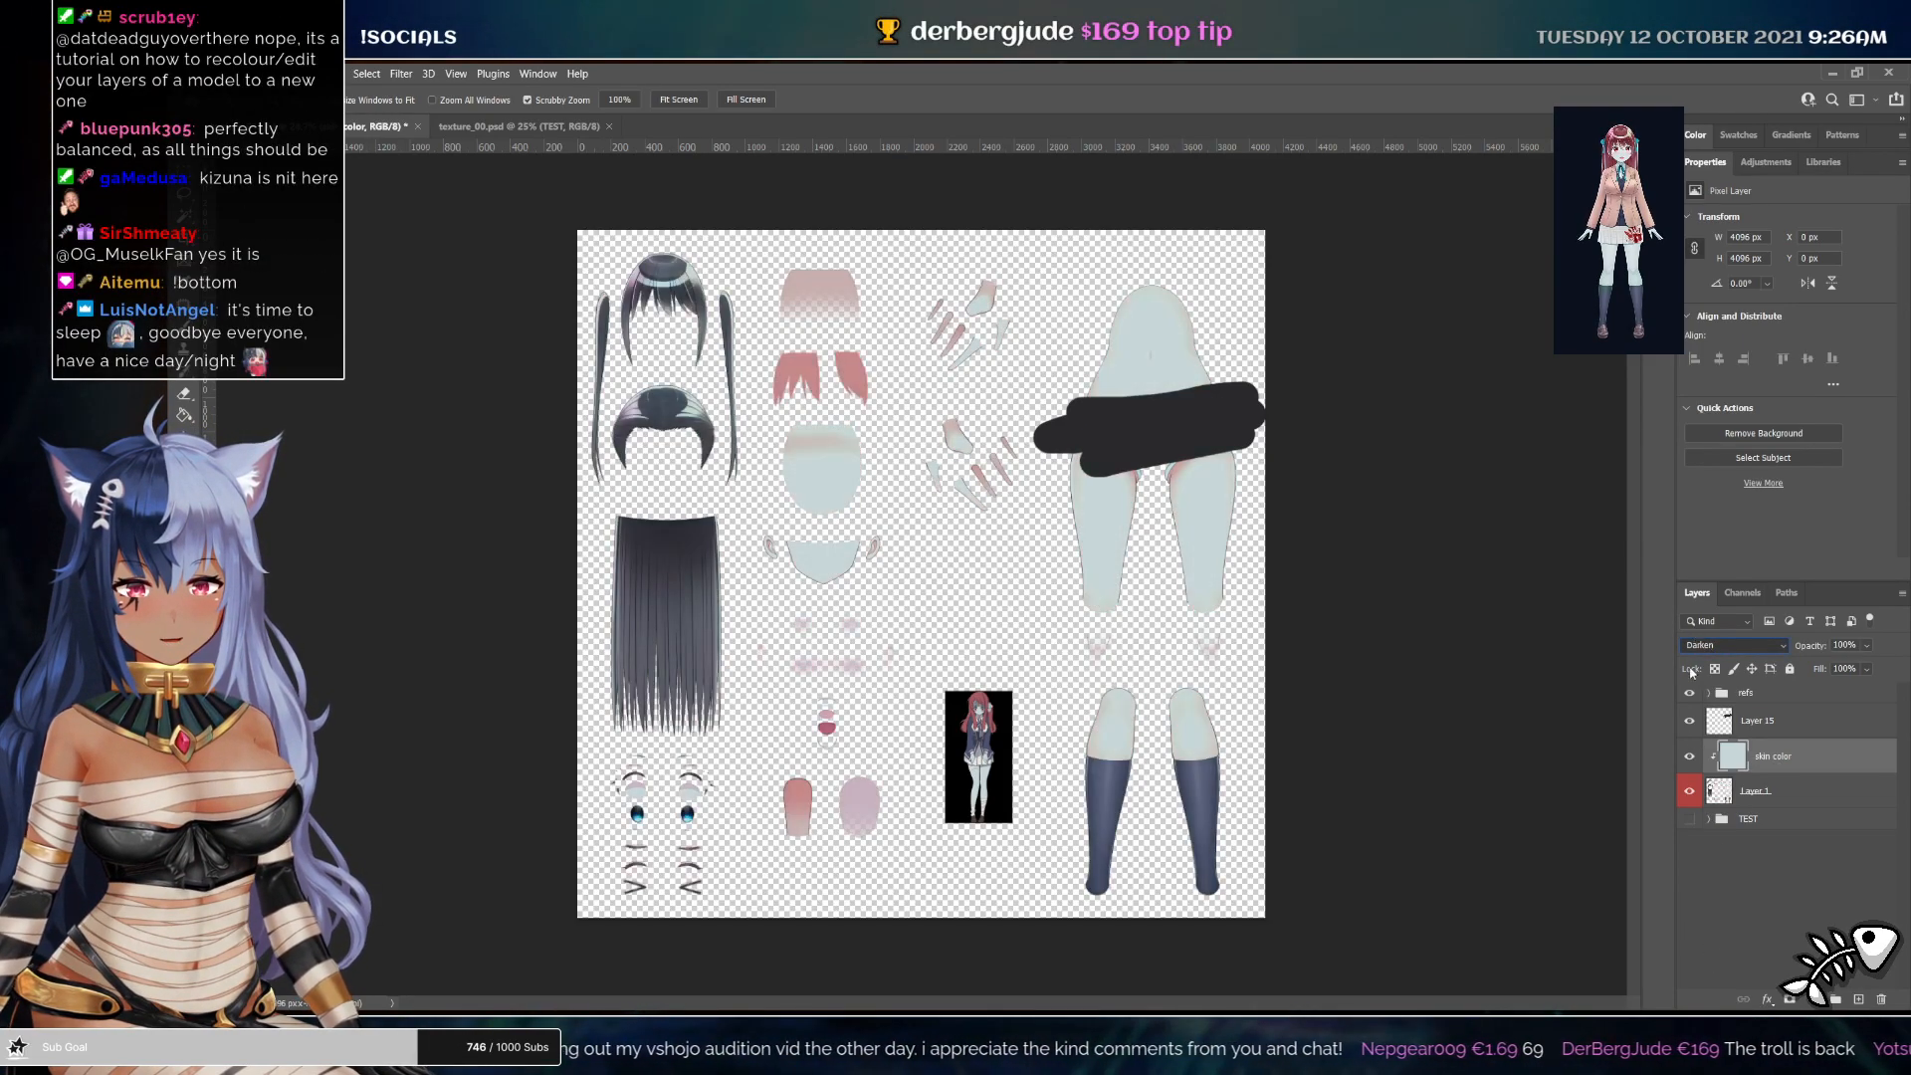
Add a layer mask to the skin color layer and select the mask
click(1703, 959)
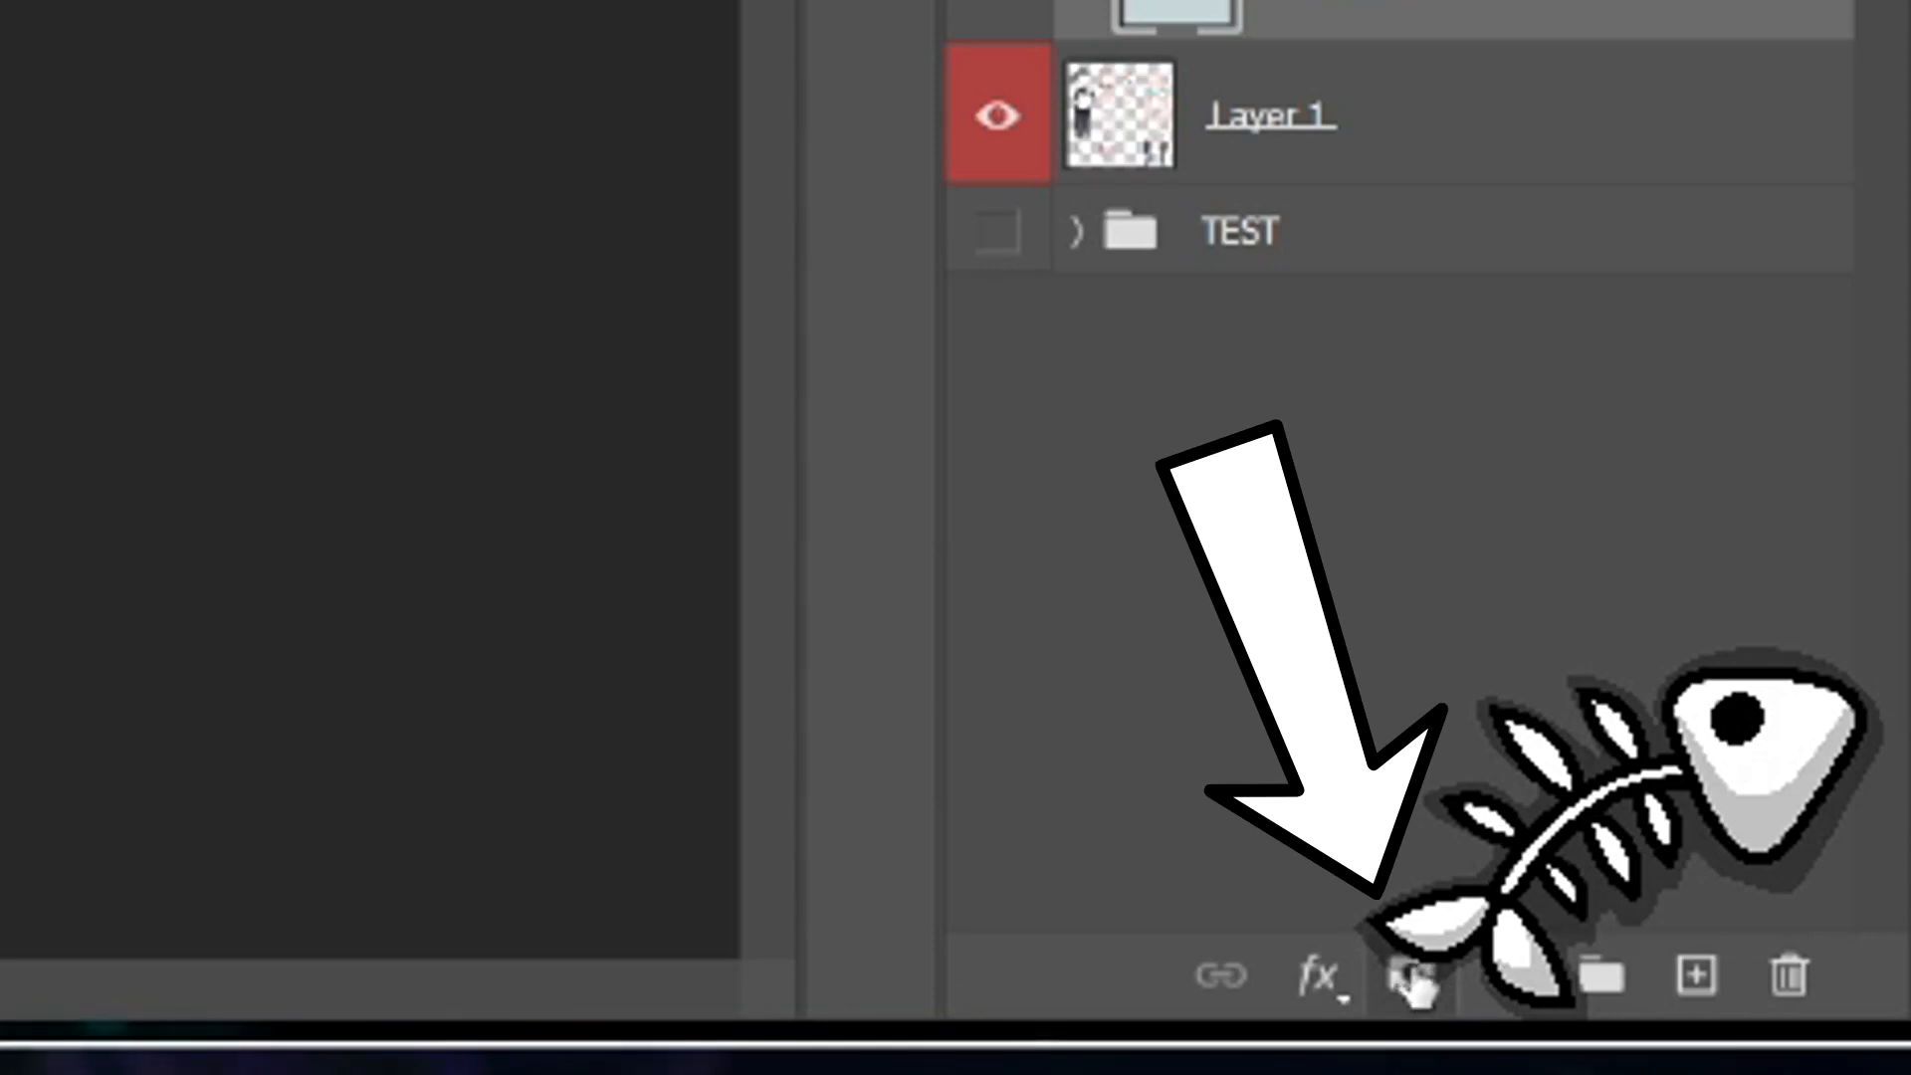
click(1411, 977)
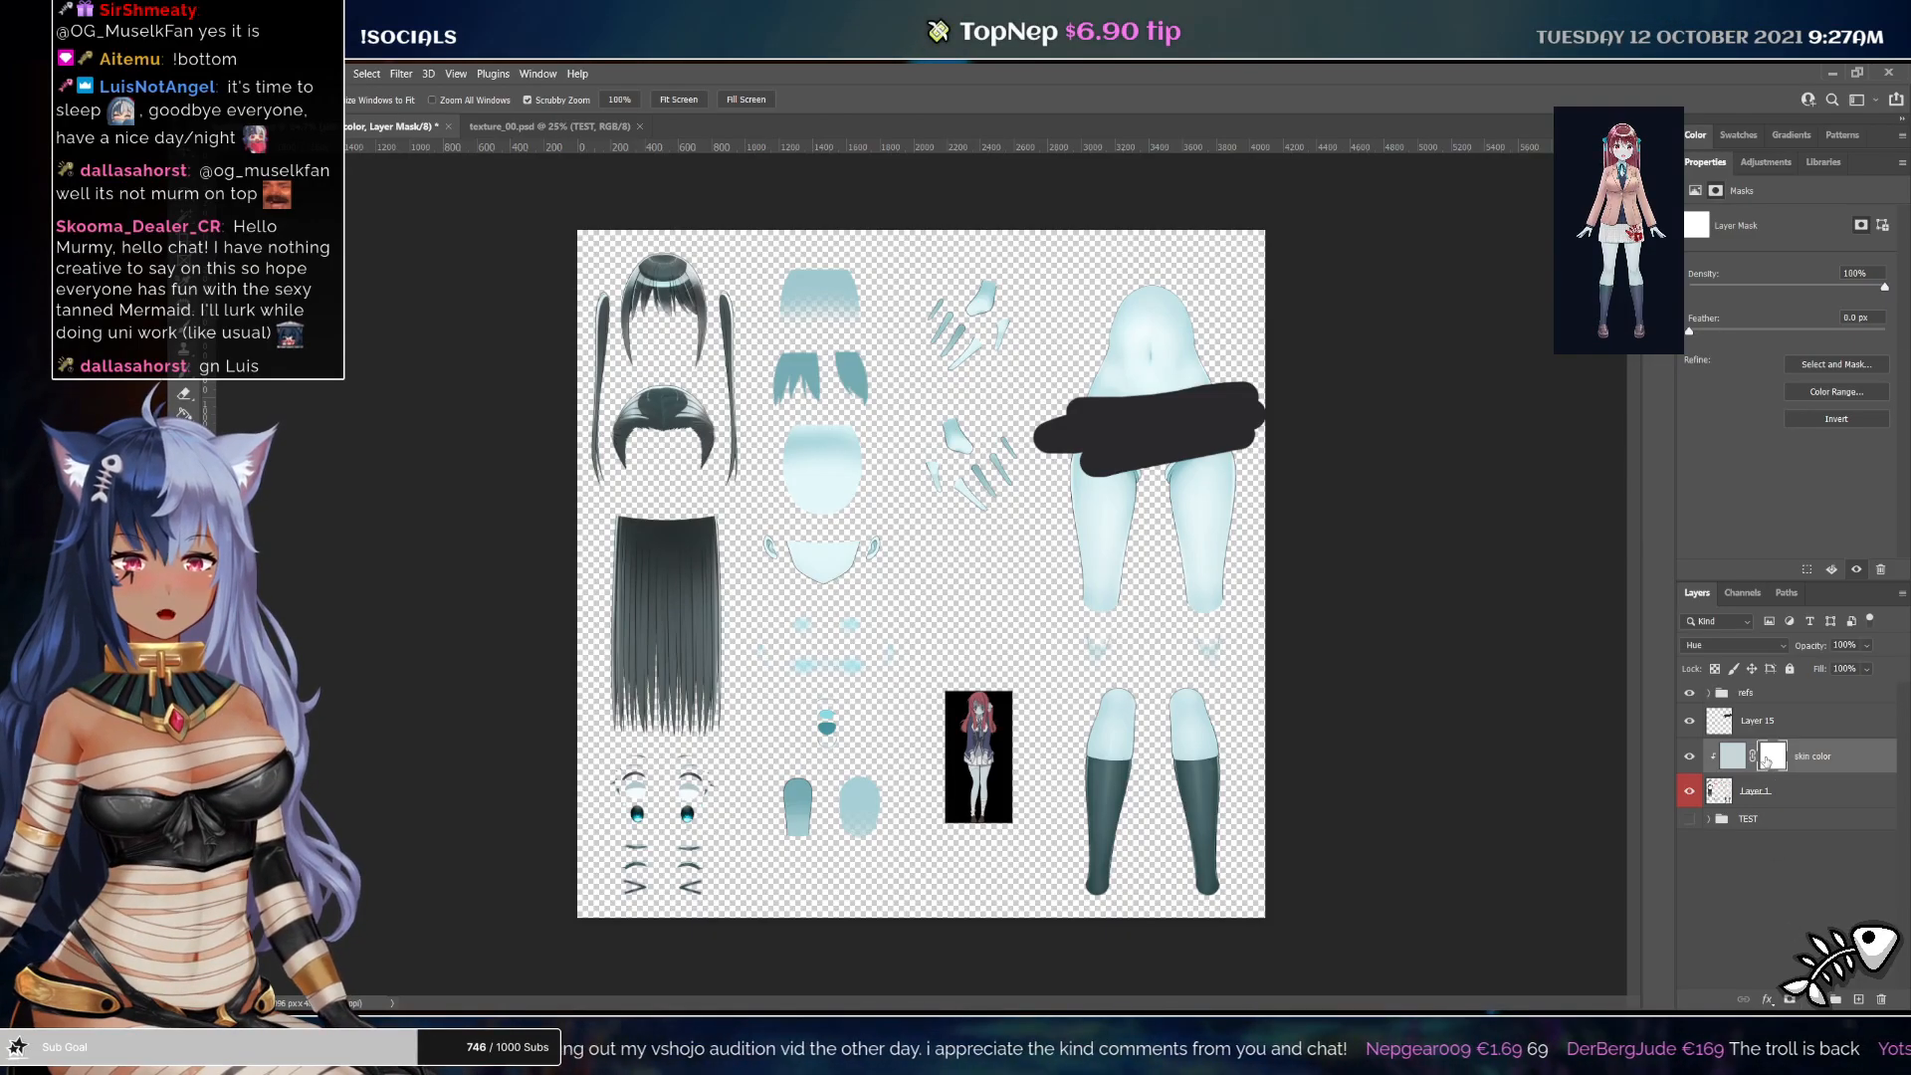
alt+click(1769, 761)
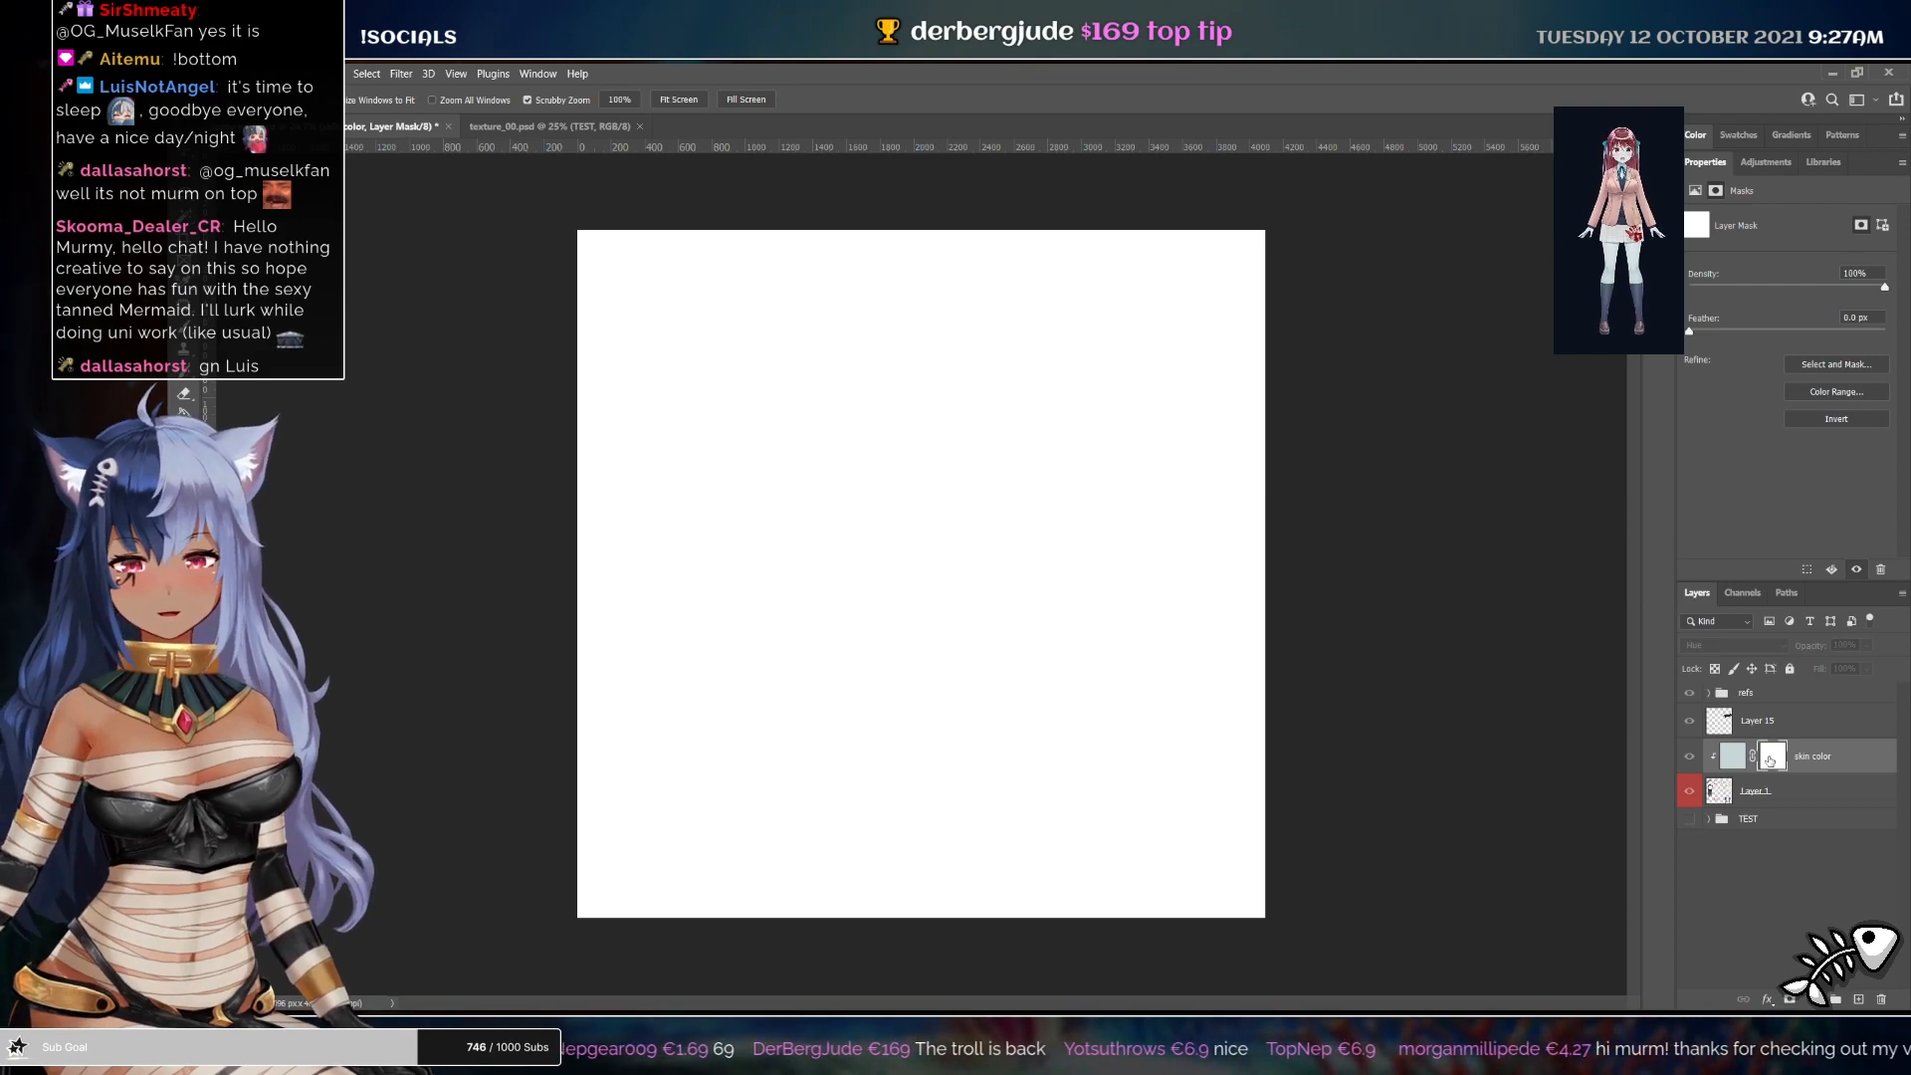
alt+click(1773, 756)
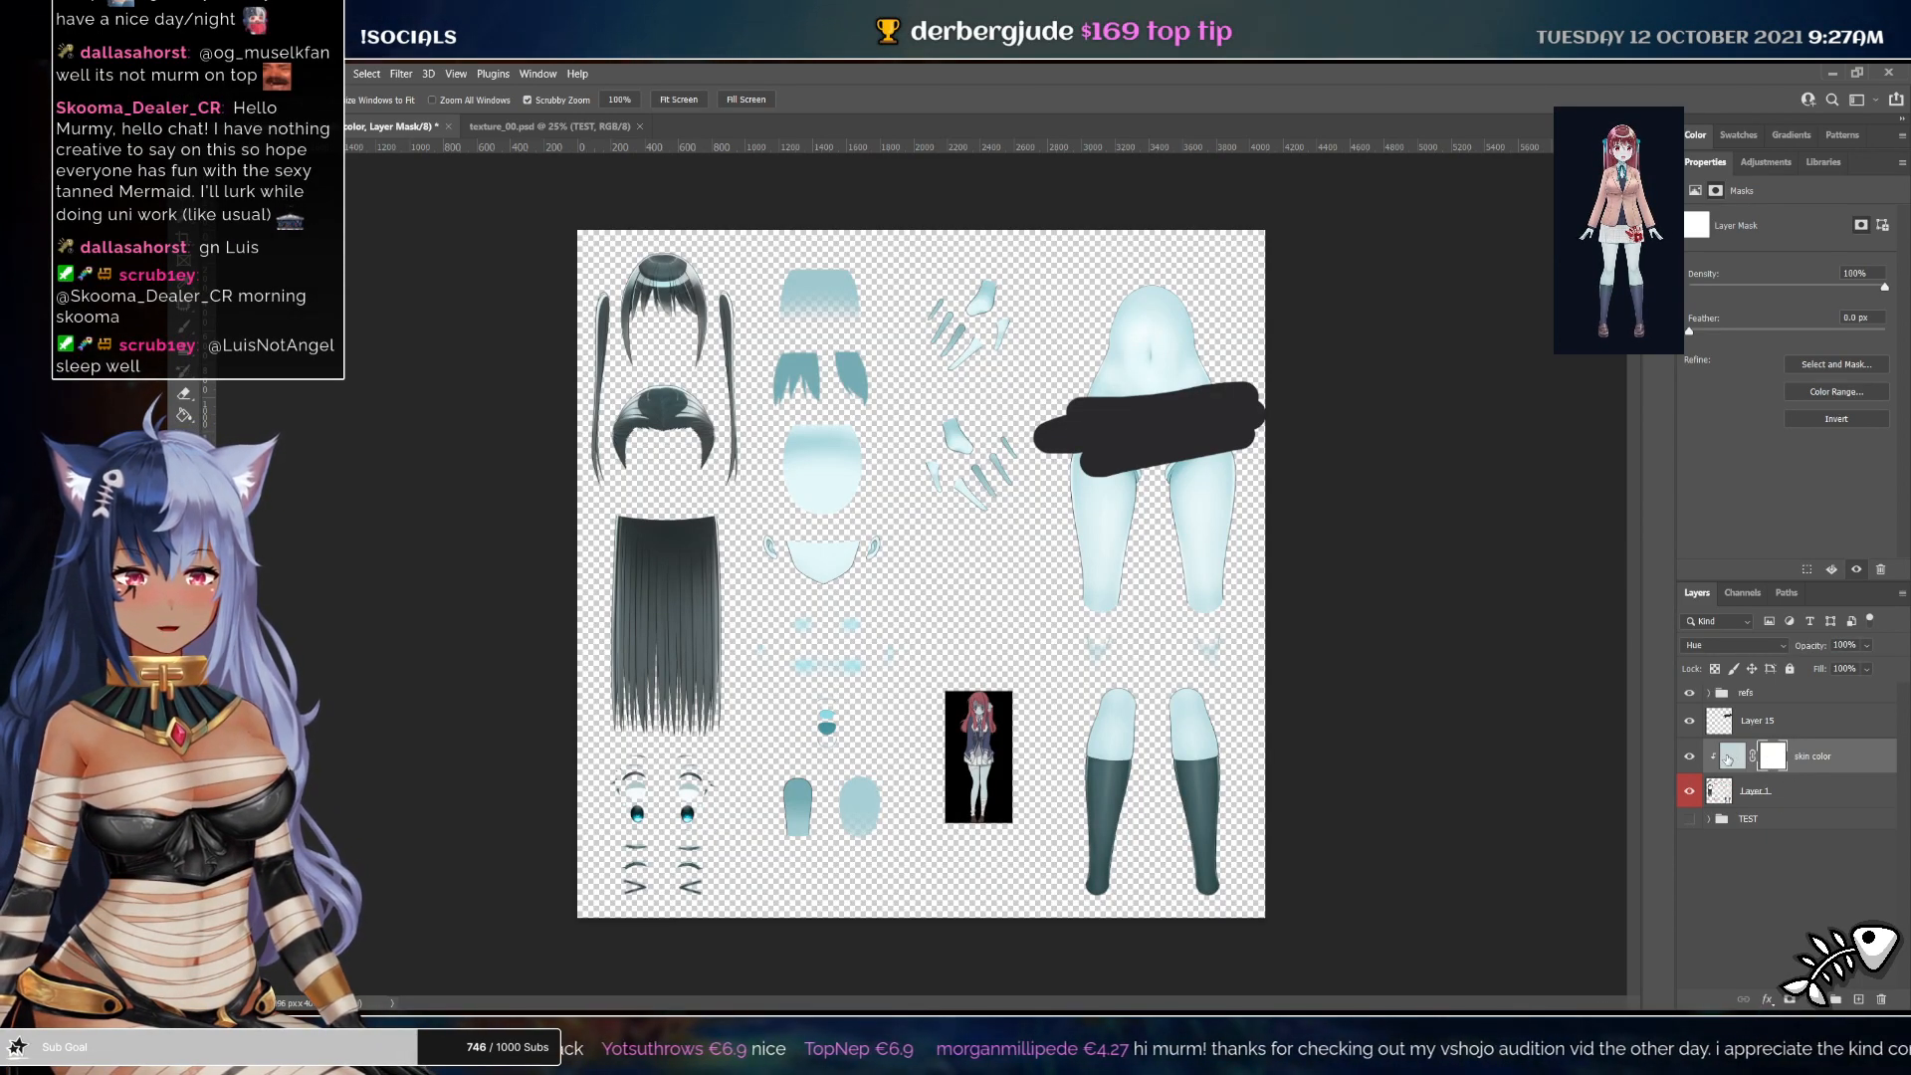
click(1729, 757)
click(1773, 758)
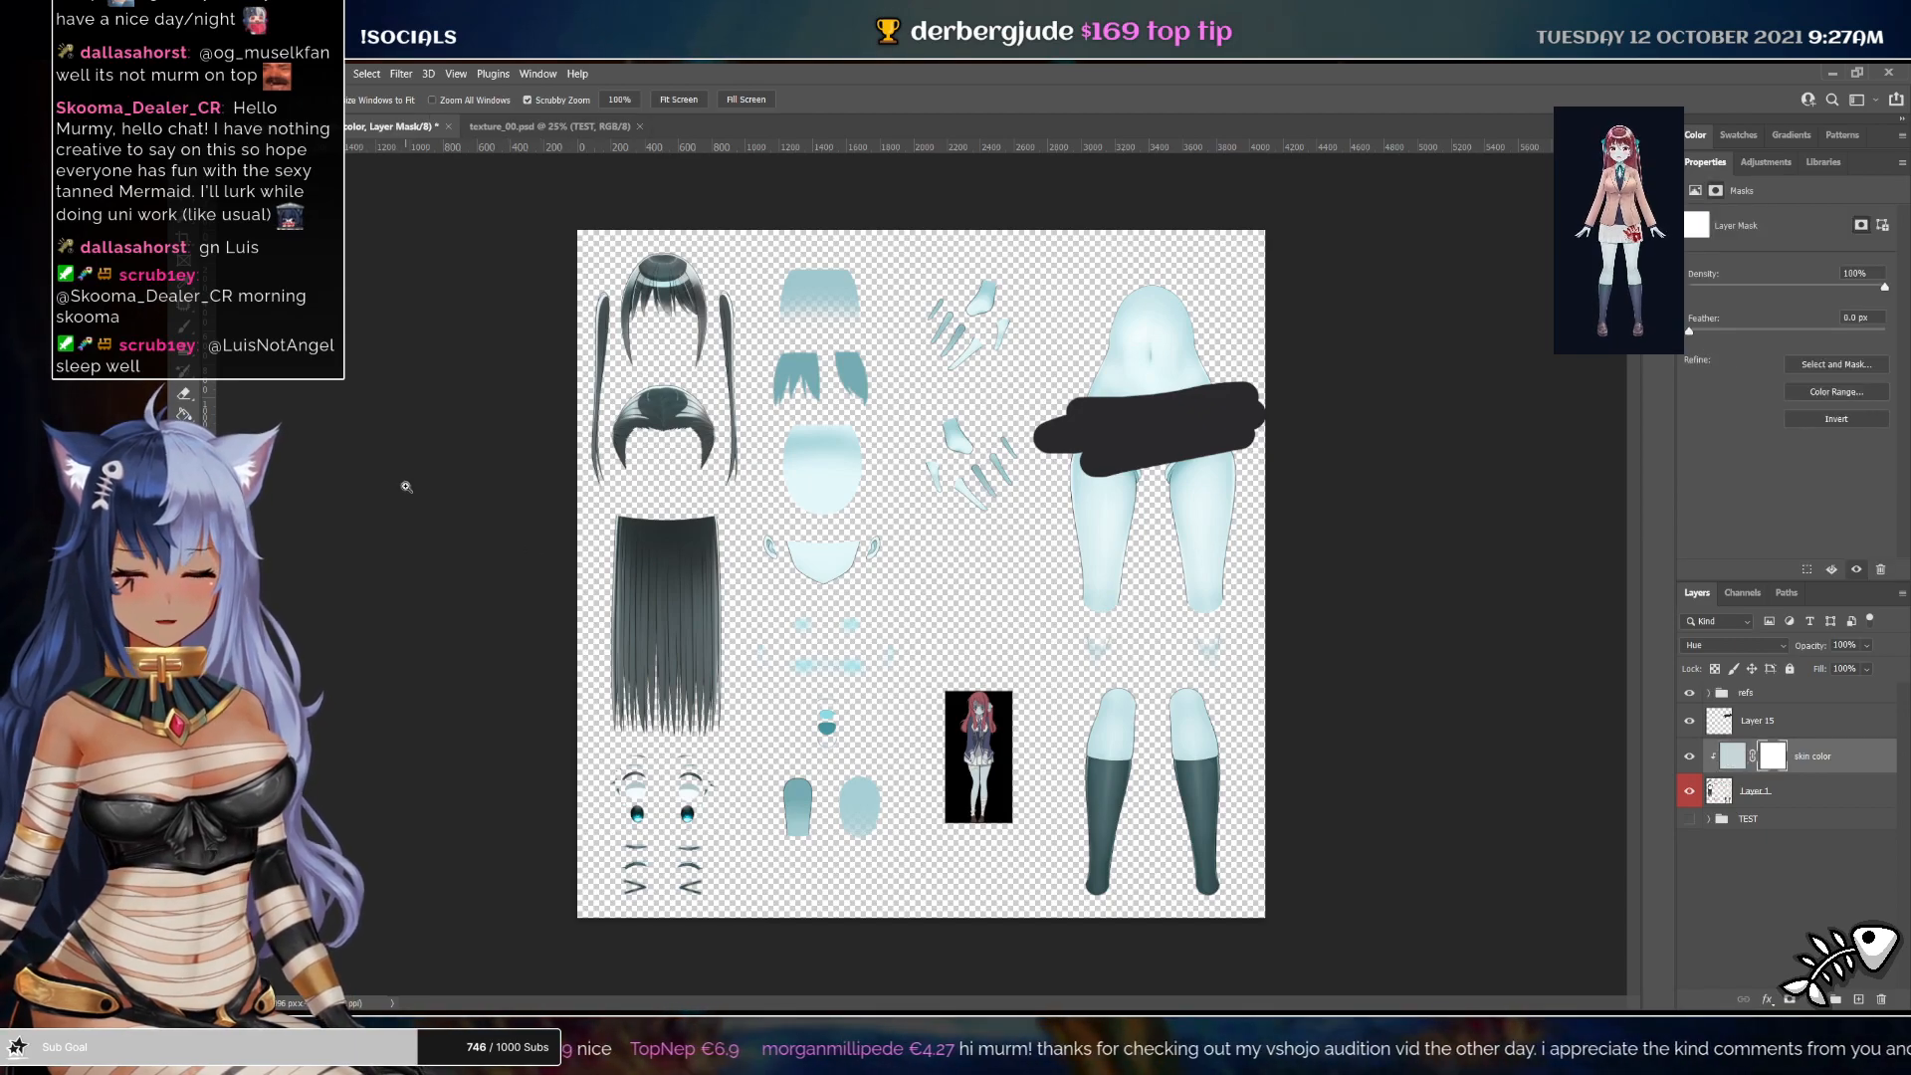
Invert the skin color layer's mask and paint the skin areas back in with the Brush
key(b)
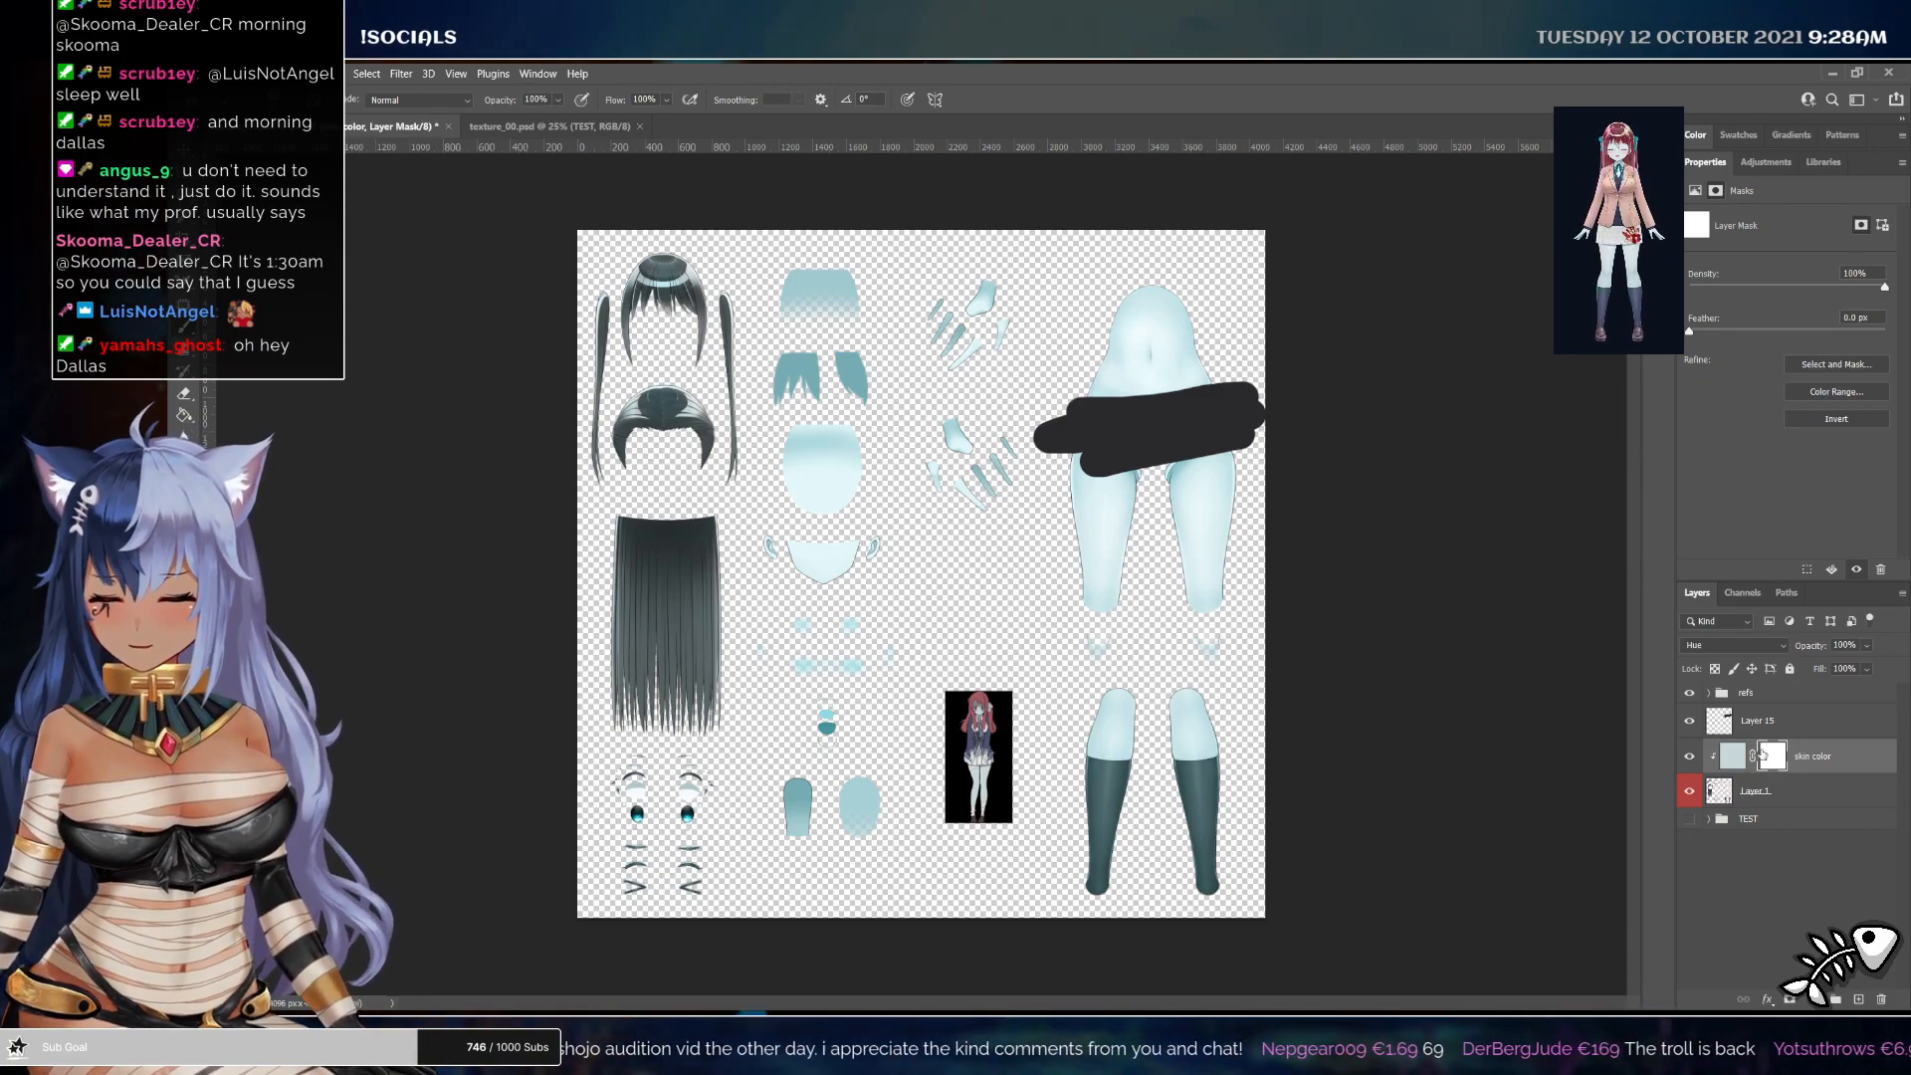
key(ctrl+i)
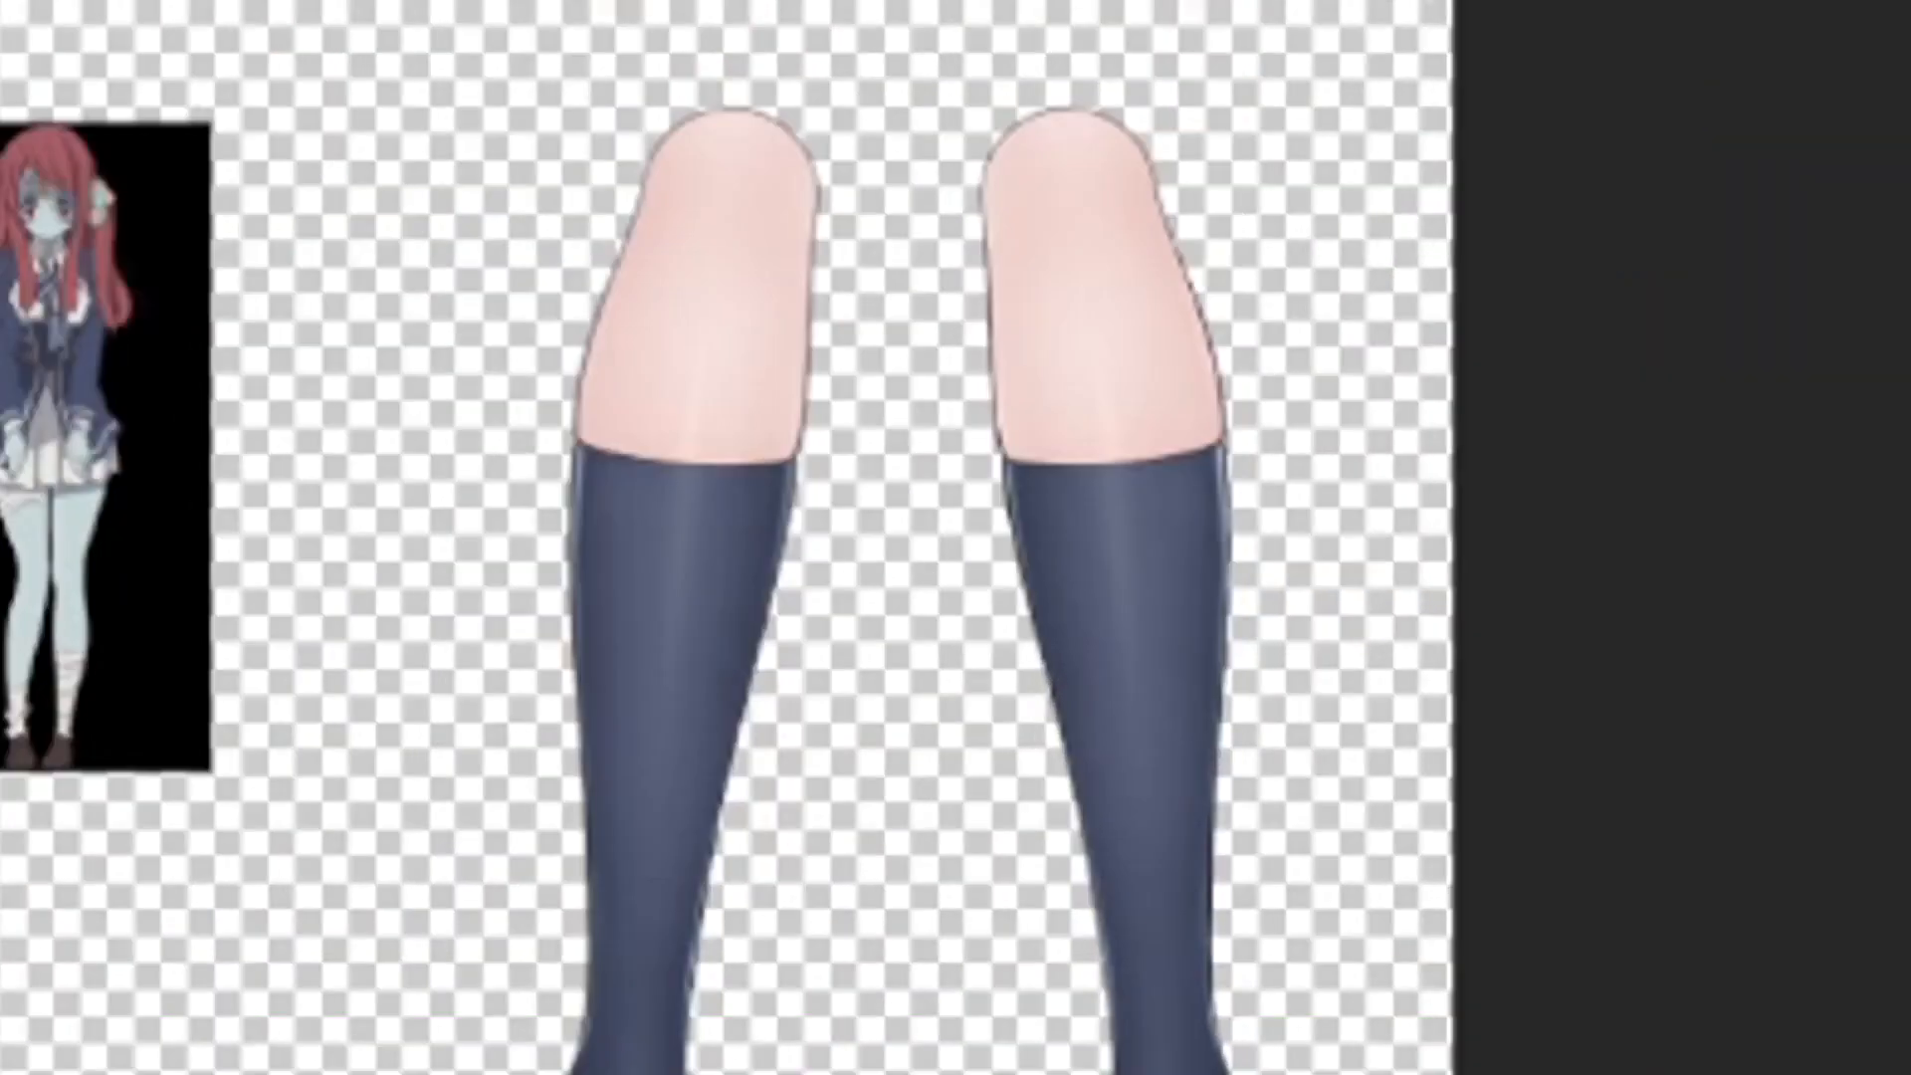
drag(1096, 664, 1101, 670)
mouse_move(649, 20)
mouse_down()
mouse_move(670, 219)
mouse_move(649, 298)
mouse_move(762, 240)
mouse_move(1114, 250)
mouse_move(1219, 160)
mouse_up()
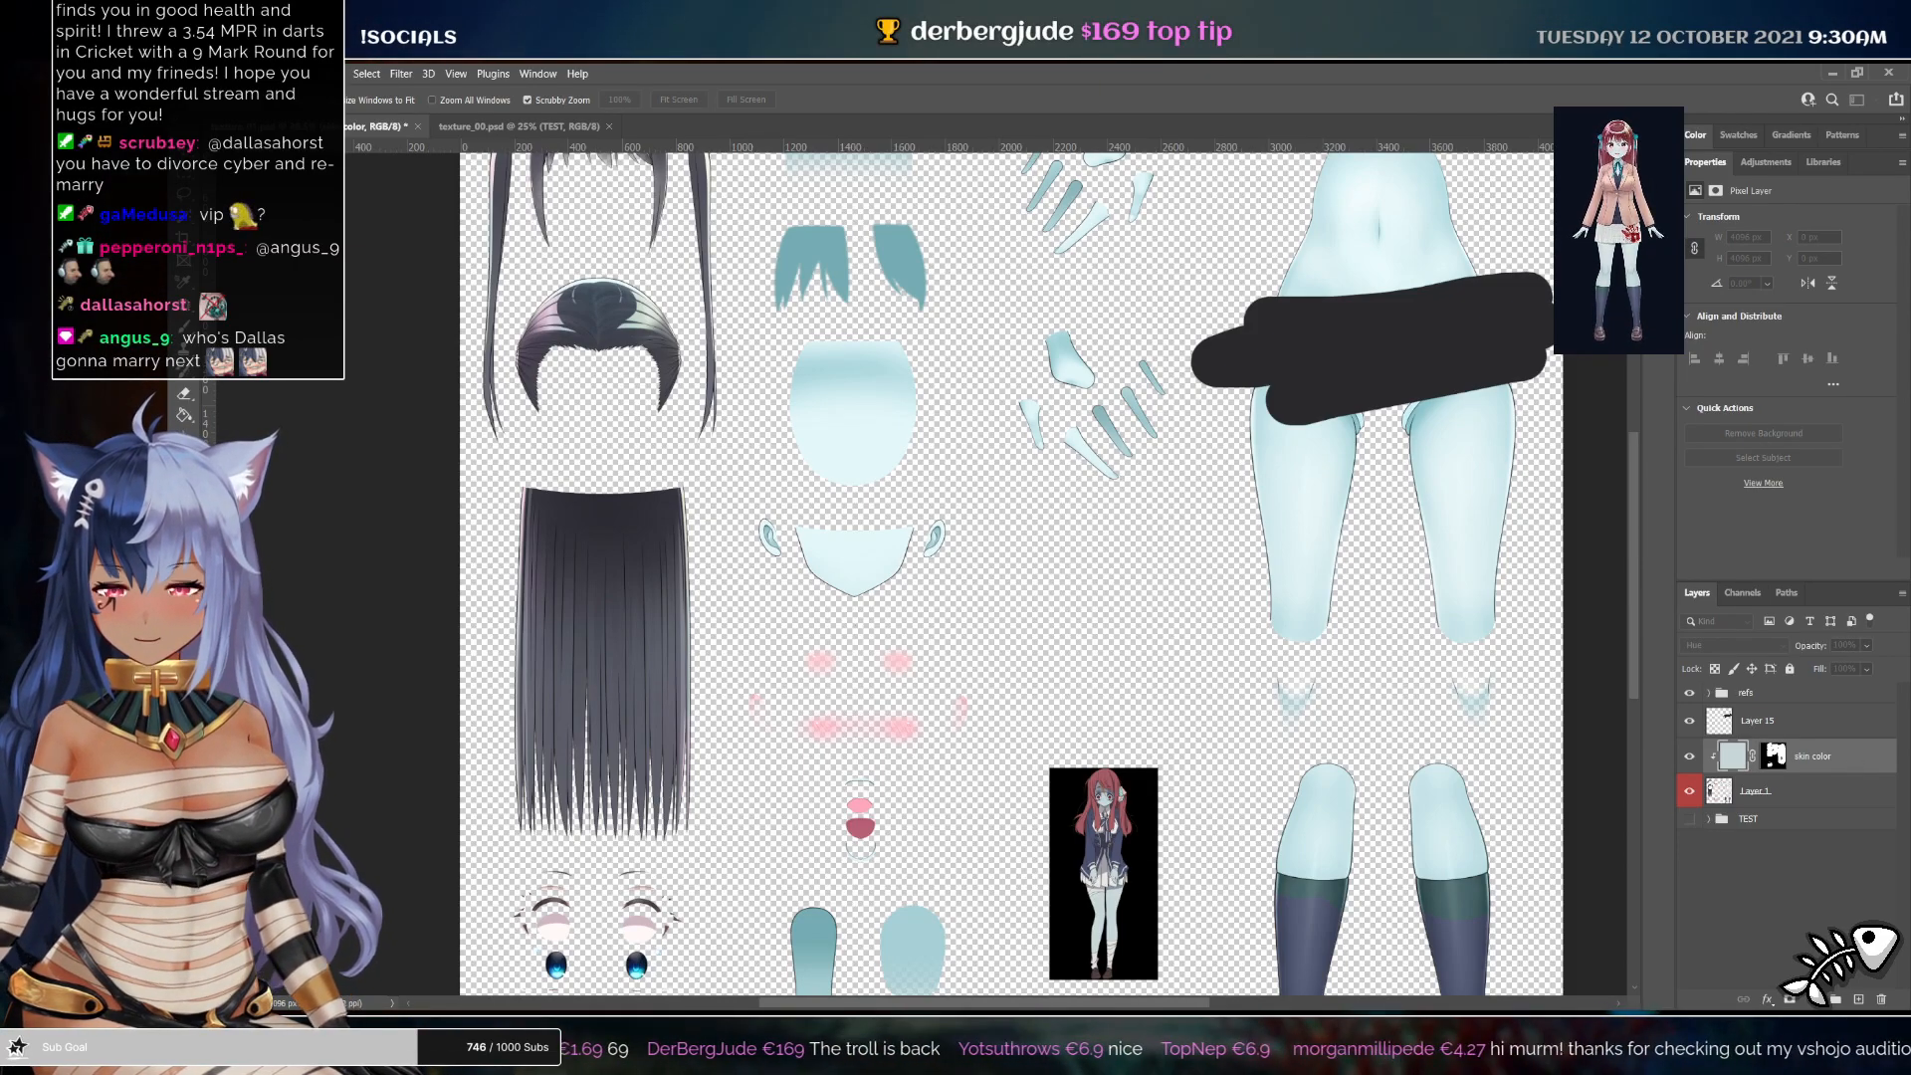
Create a new layer named test colors and paint a gray test dab on the leg
text(test colors)
key(Return)
key(b)
click(1457, 796)
key(z)
mouse_move(1458, 796)
mouse_down()
mouse_move(1504, 823)
mouse_move(1353, 503)
mouse_up()
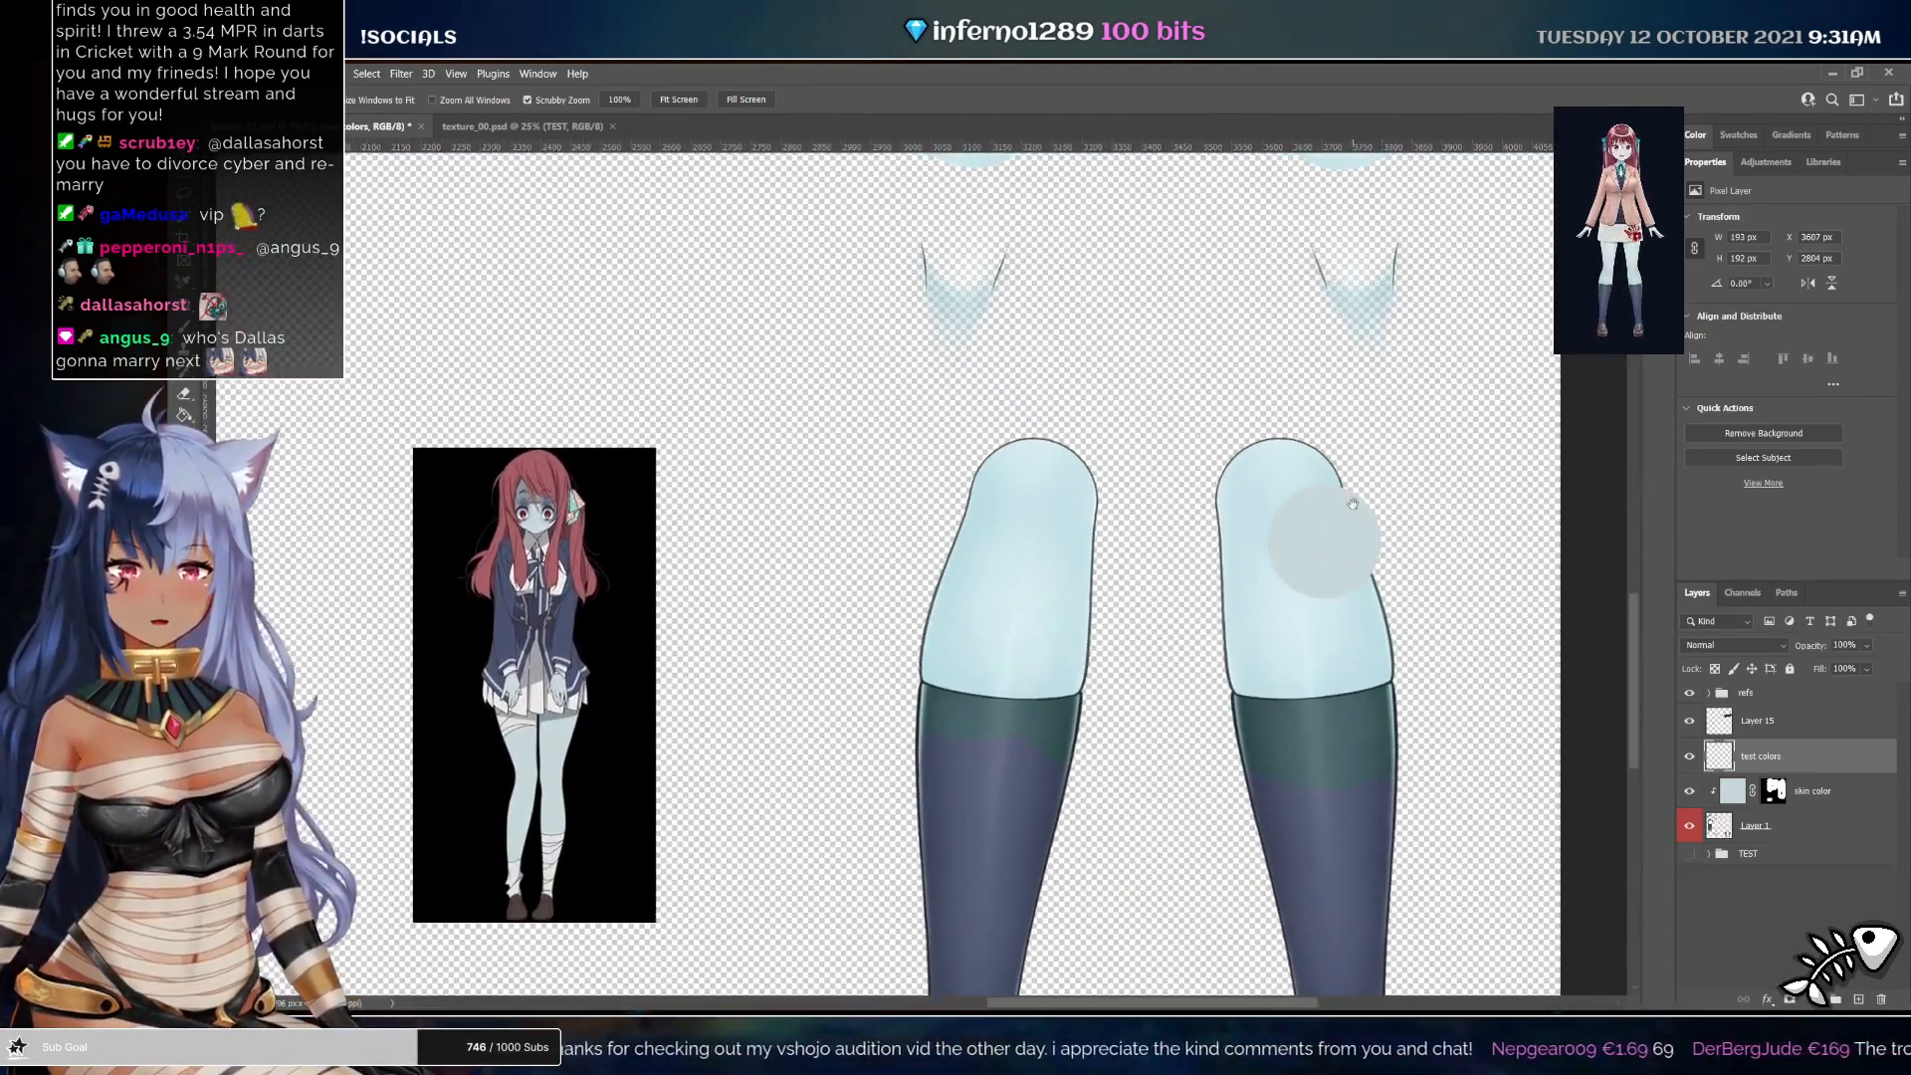
click(1352, 502)
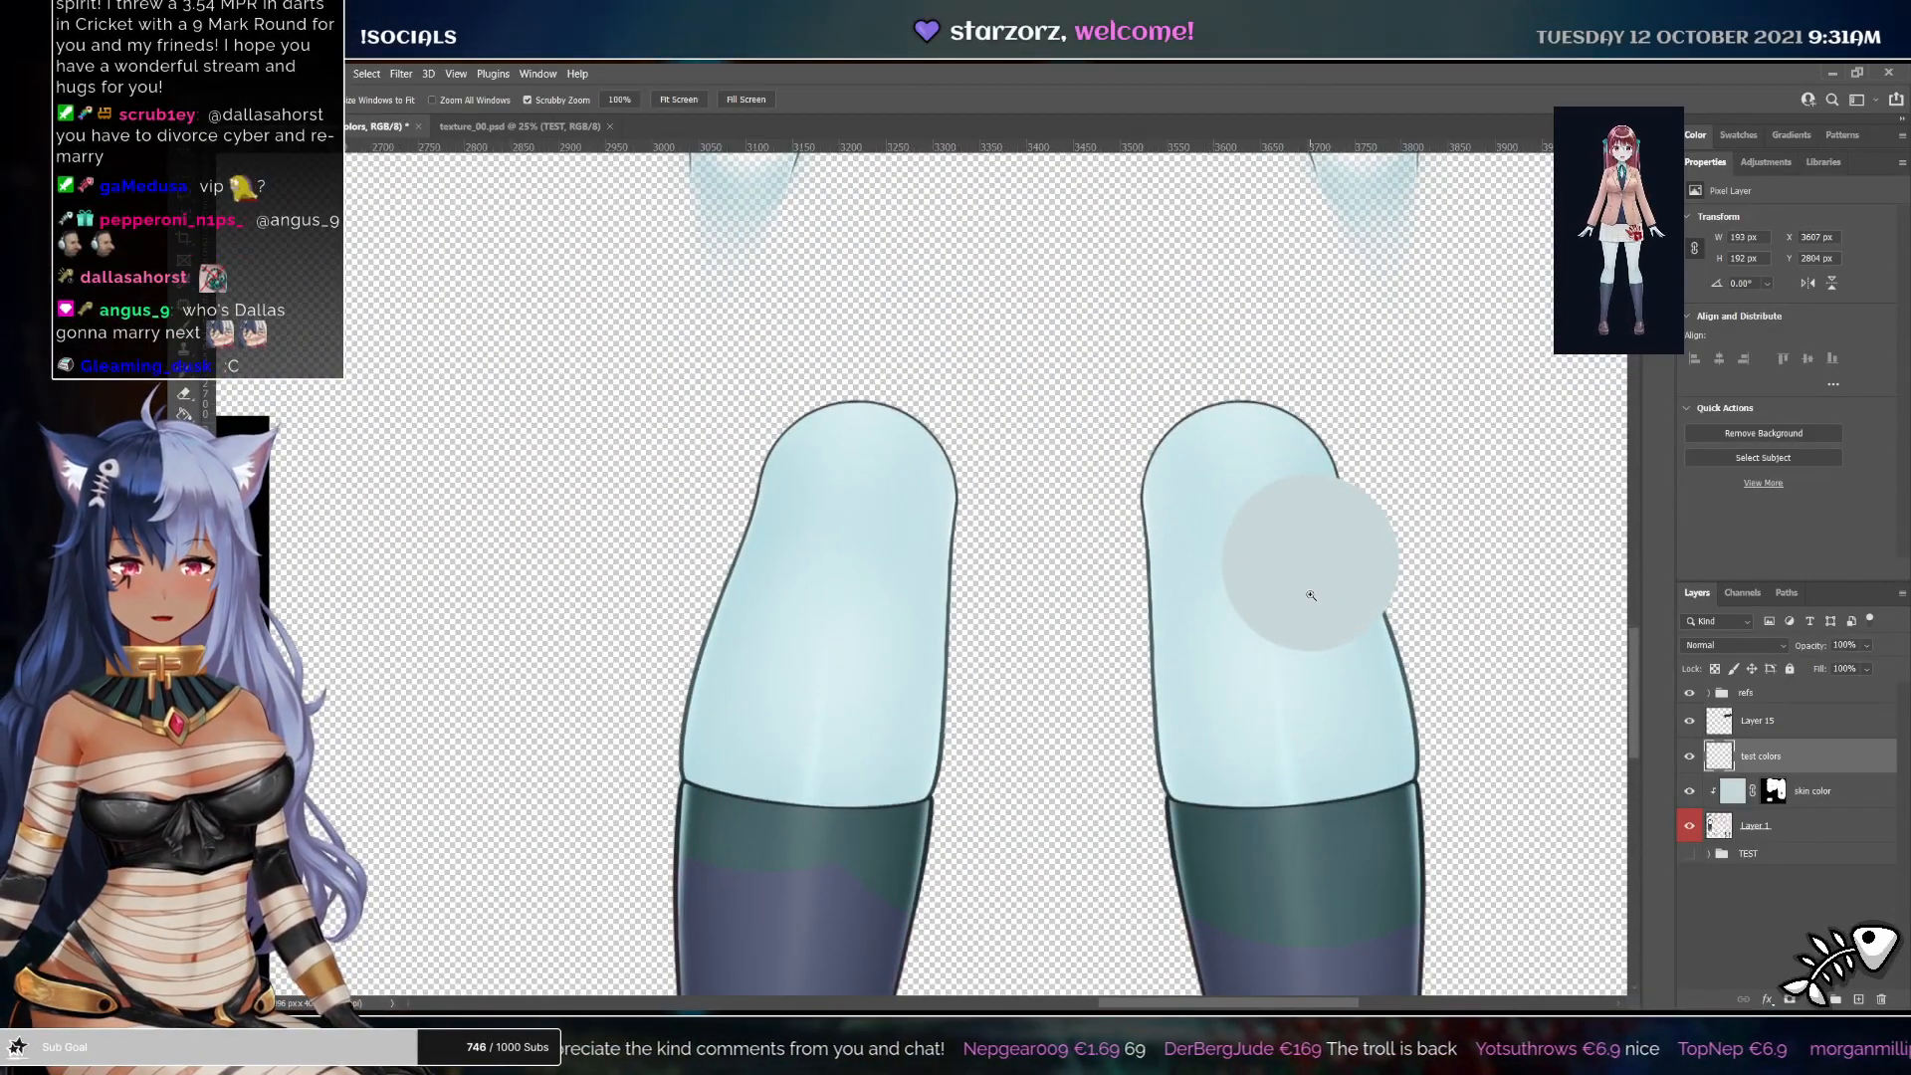
Duplicate the skin color layer, clip the copy to the layer below, and set its blend mode to Multiply
click(1847, 791)
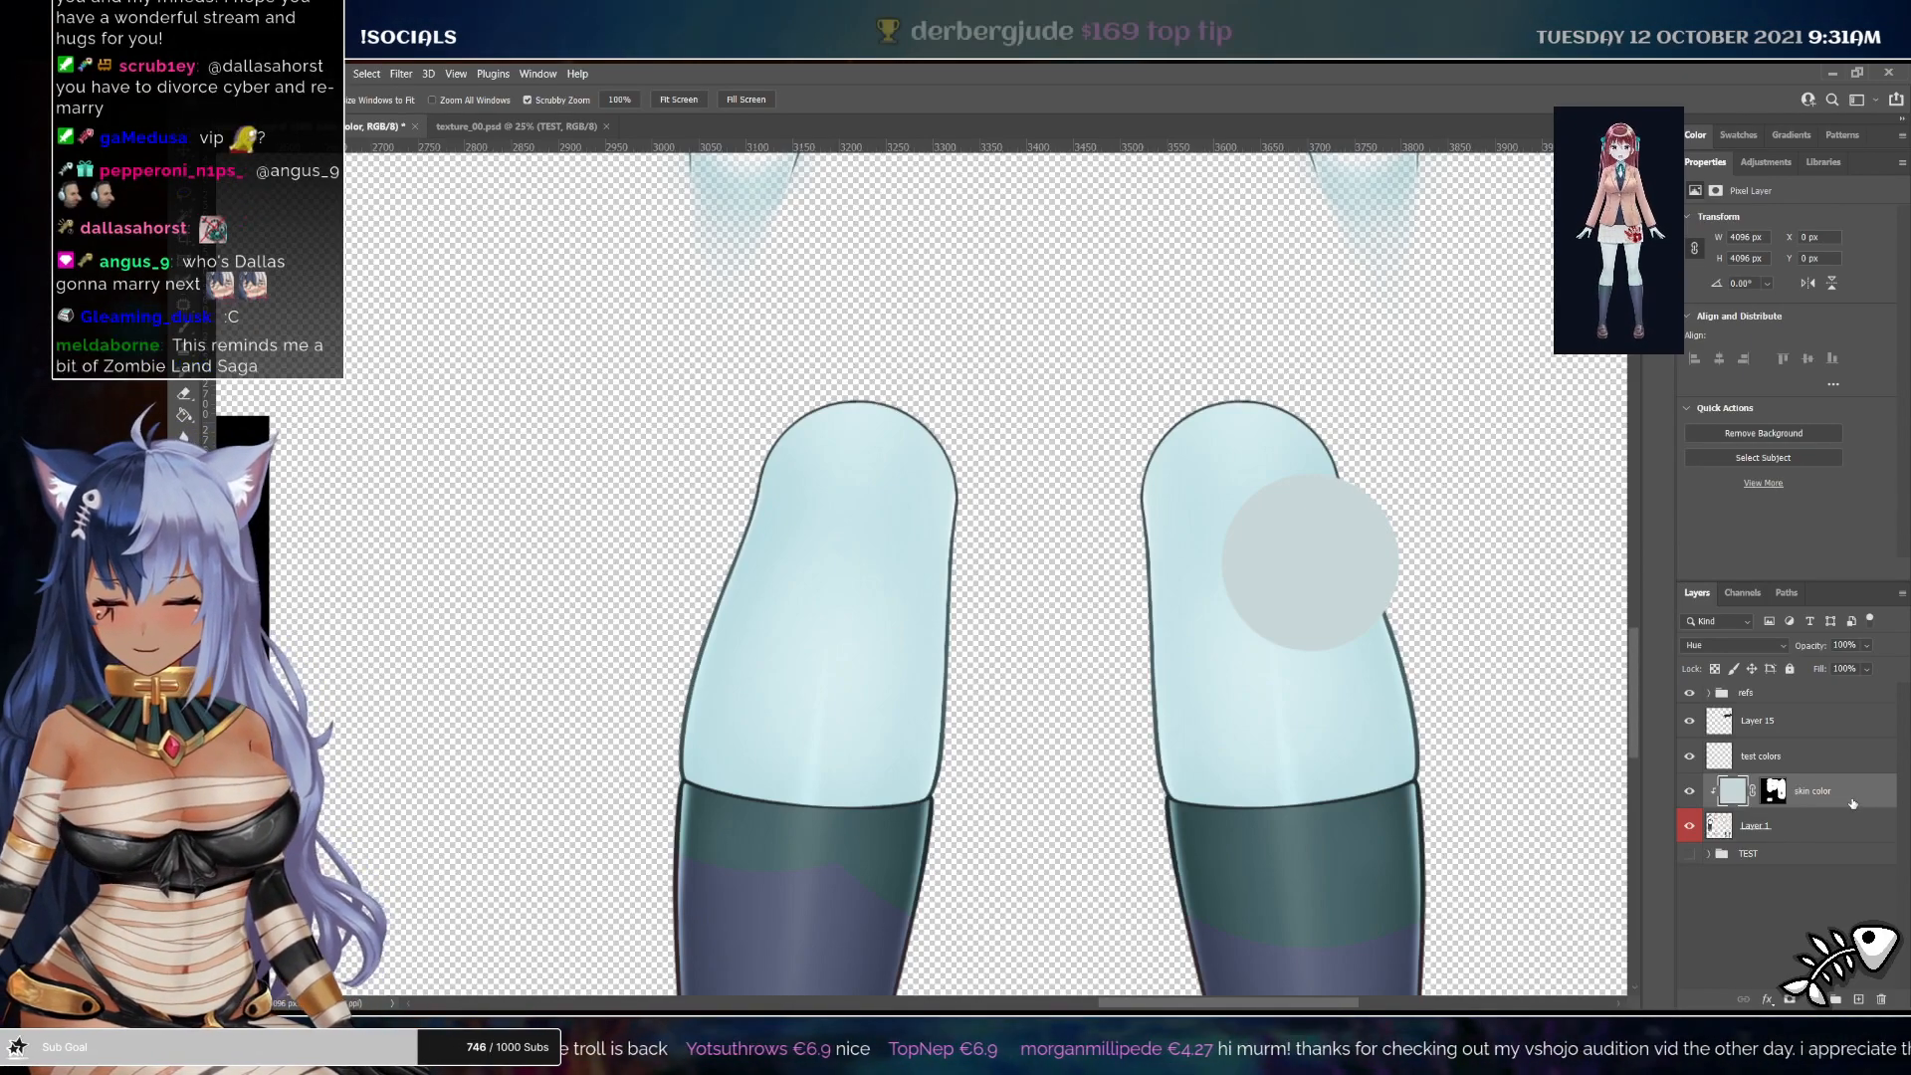
key(ctrl+j)
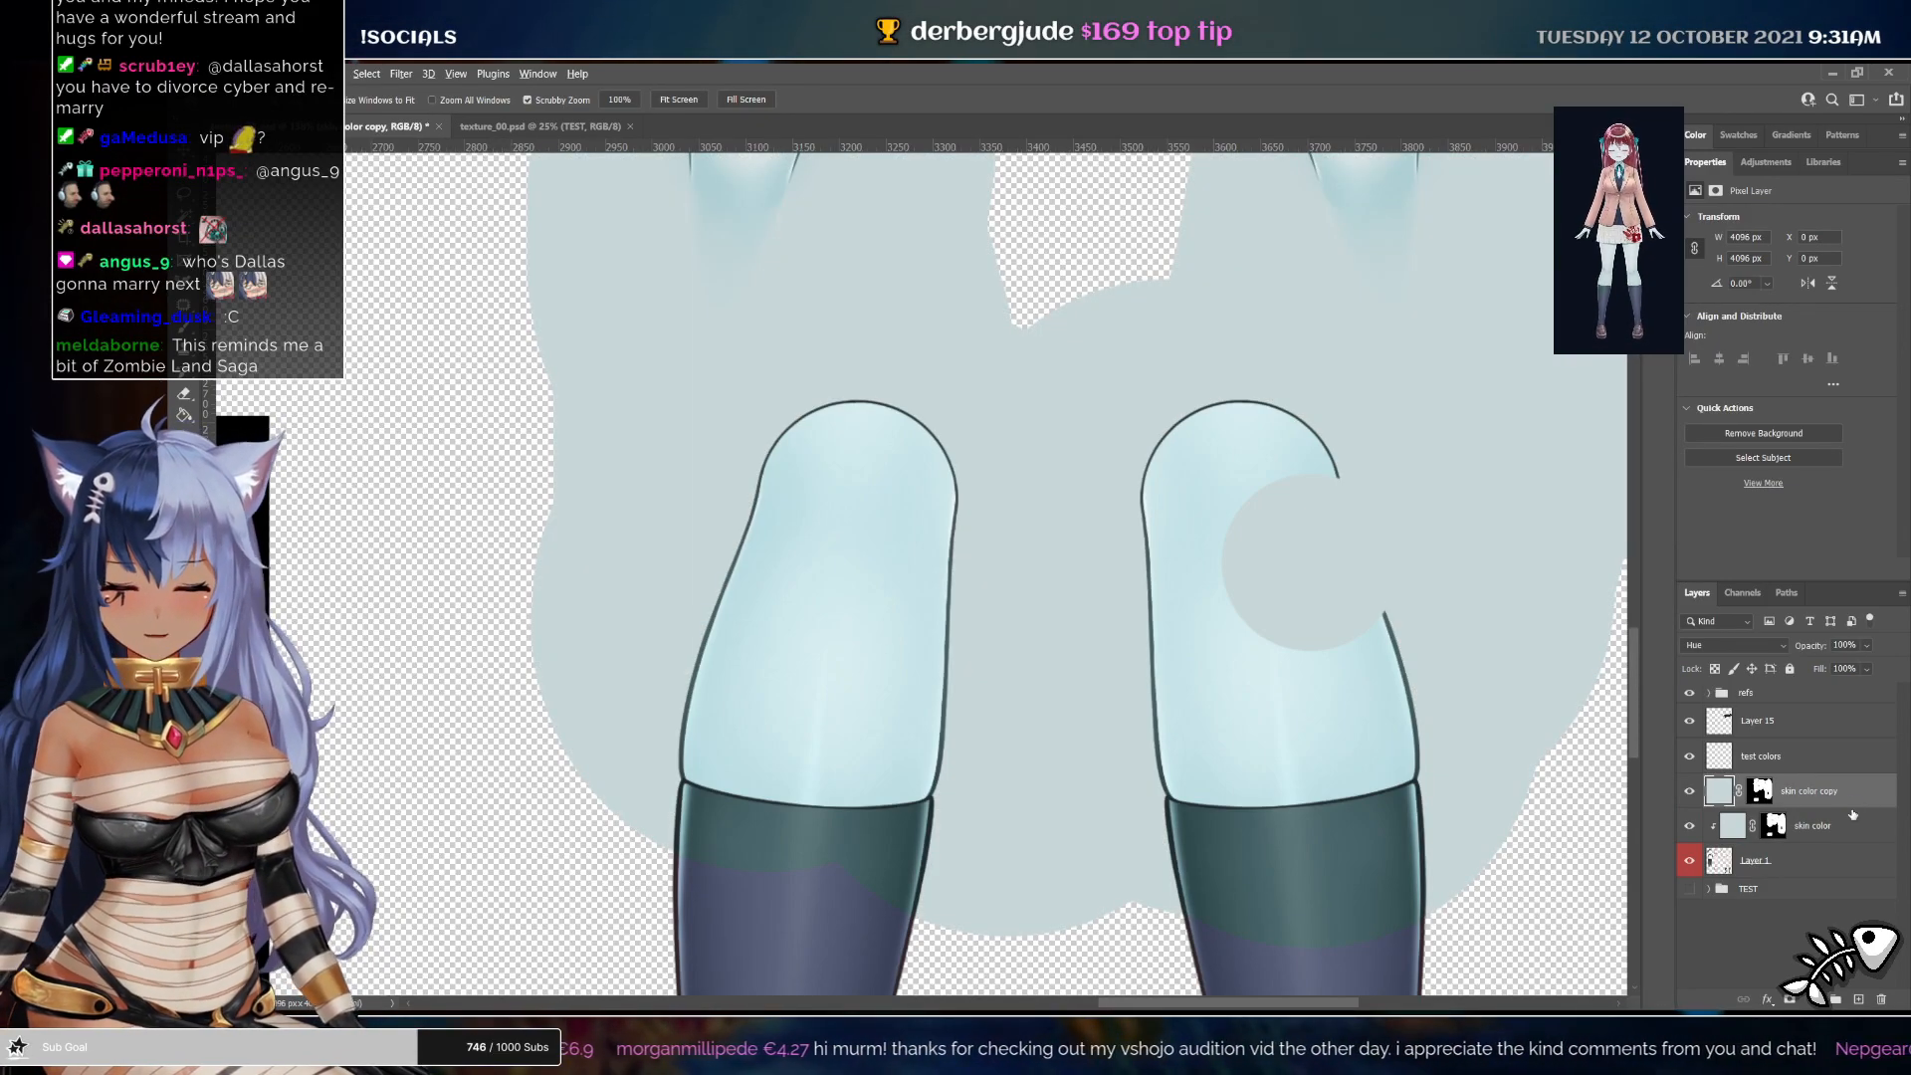
key(ctrl+alt+g)
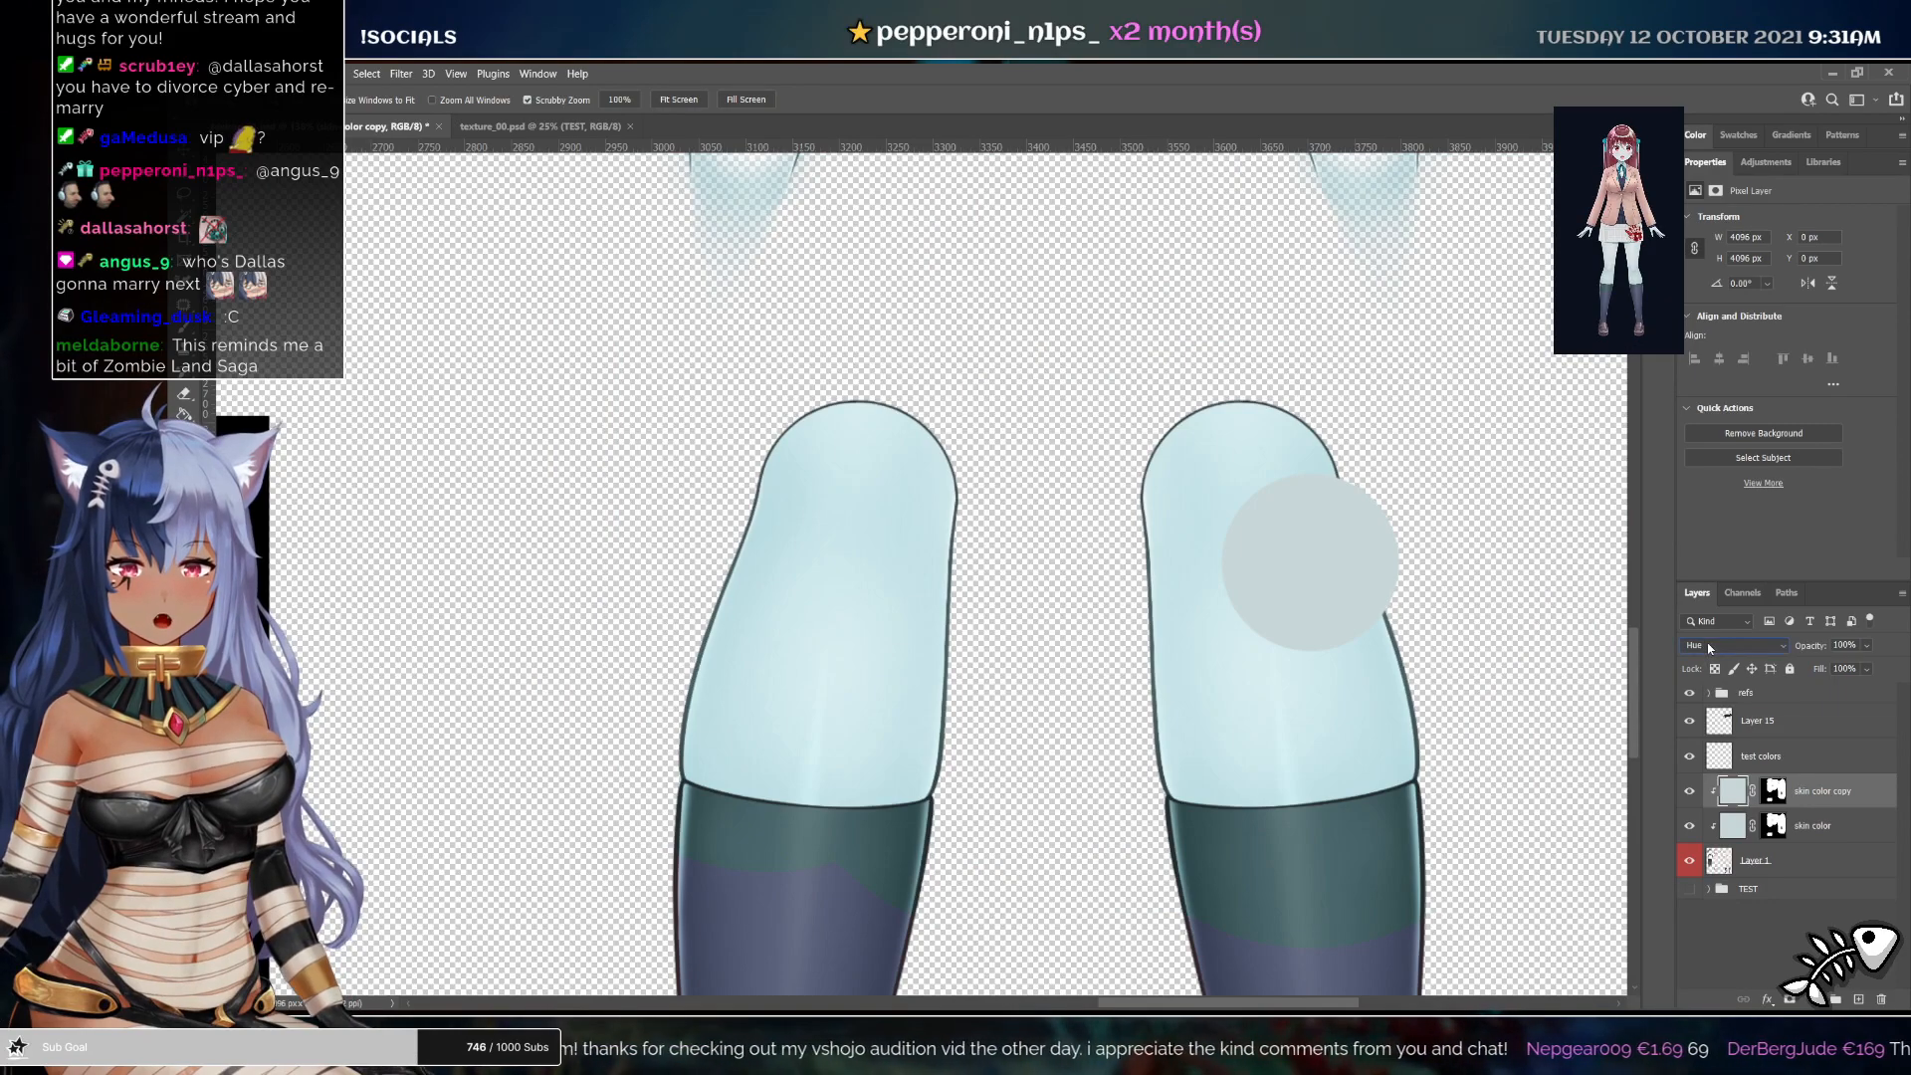
click(1708, 647)
click(1876, 798)
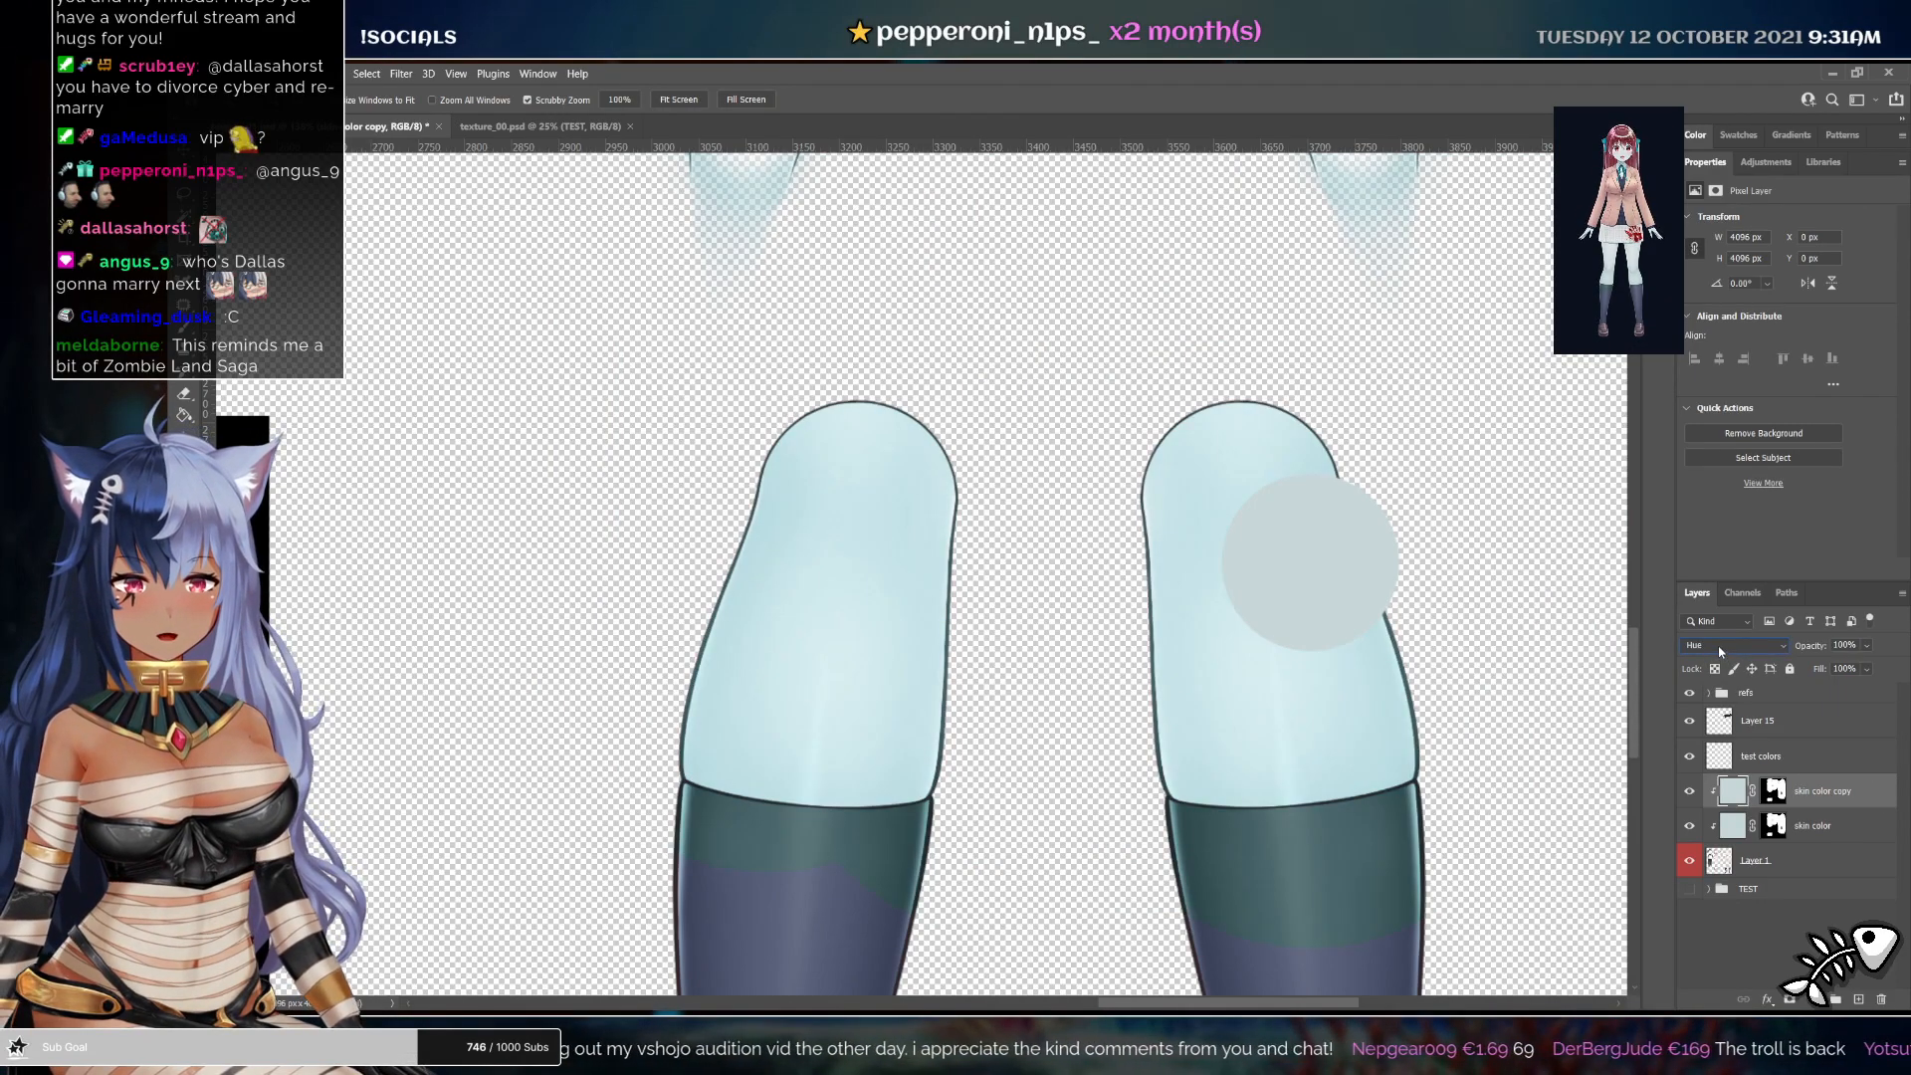
click(1719, 652)
click(1687, 646)
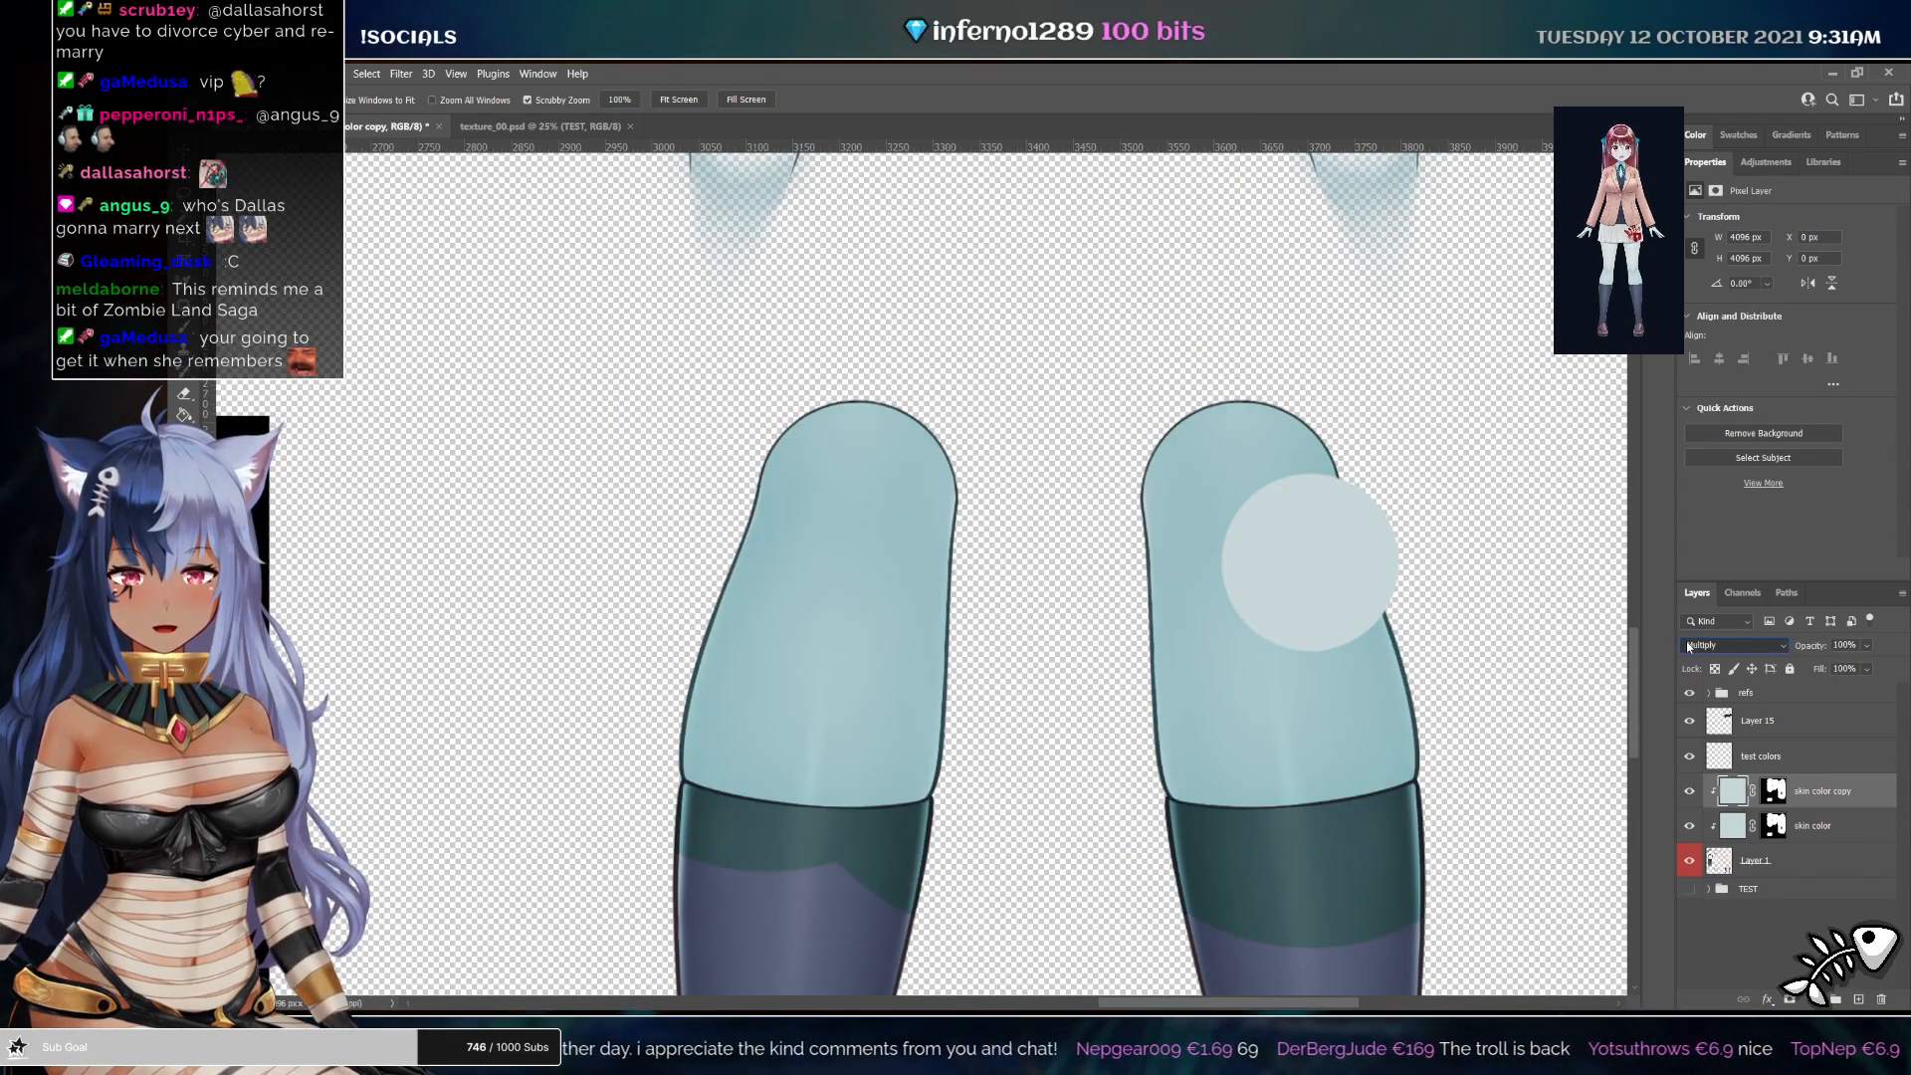
Set the skin color layer's opacity to 90%
click(1829, 828)
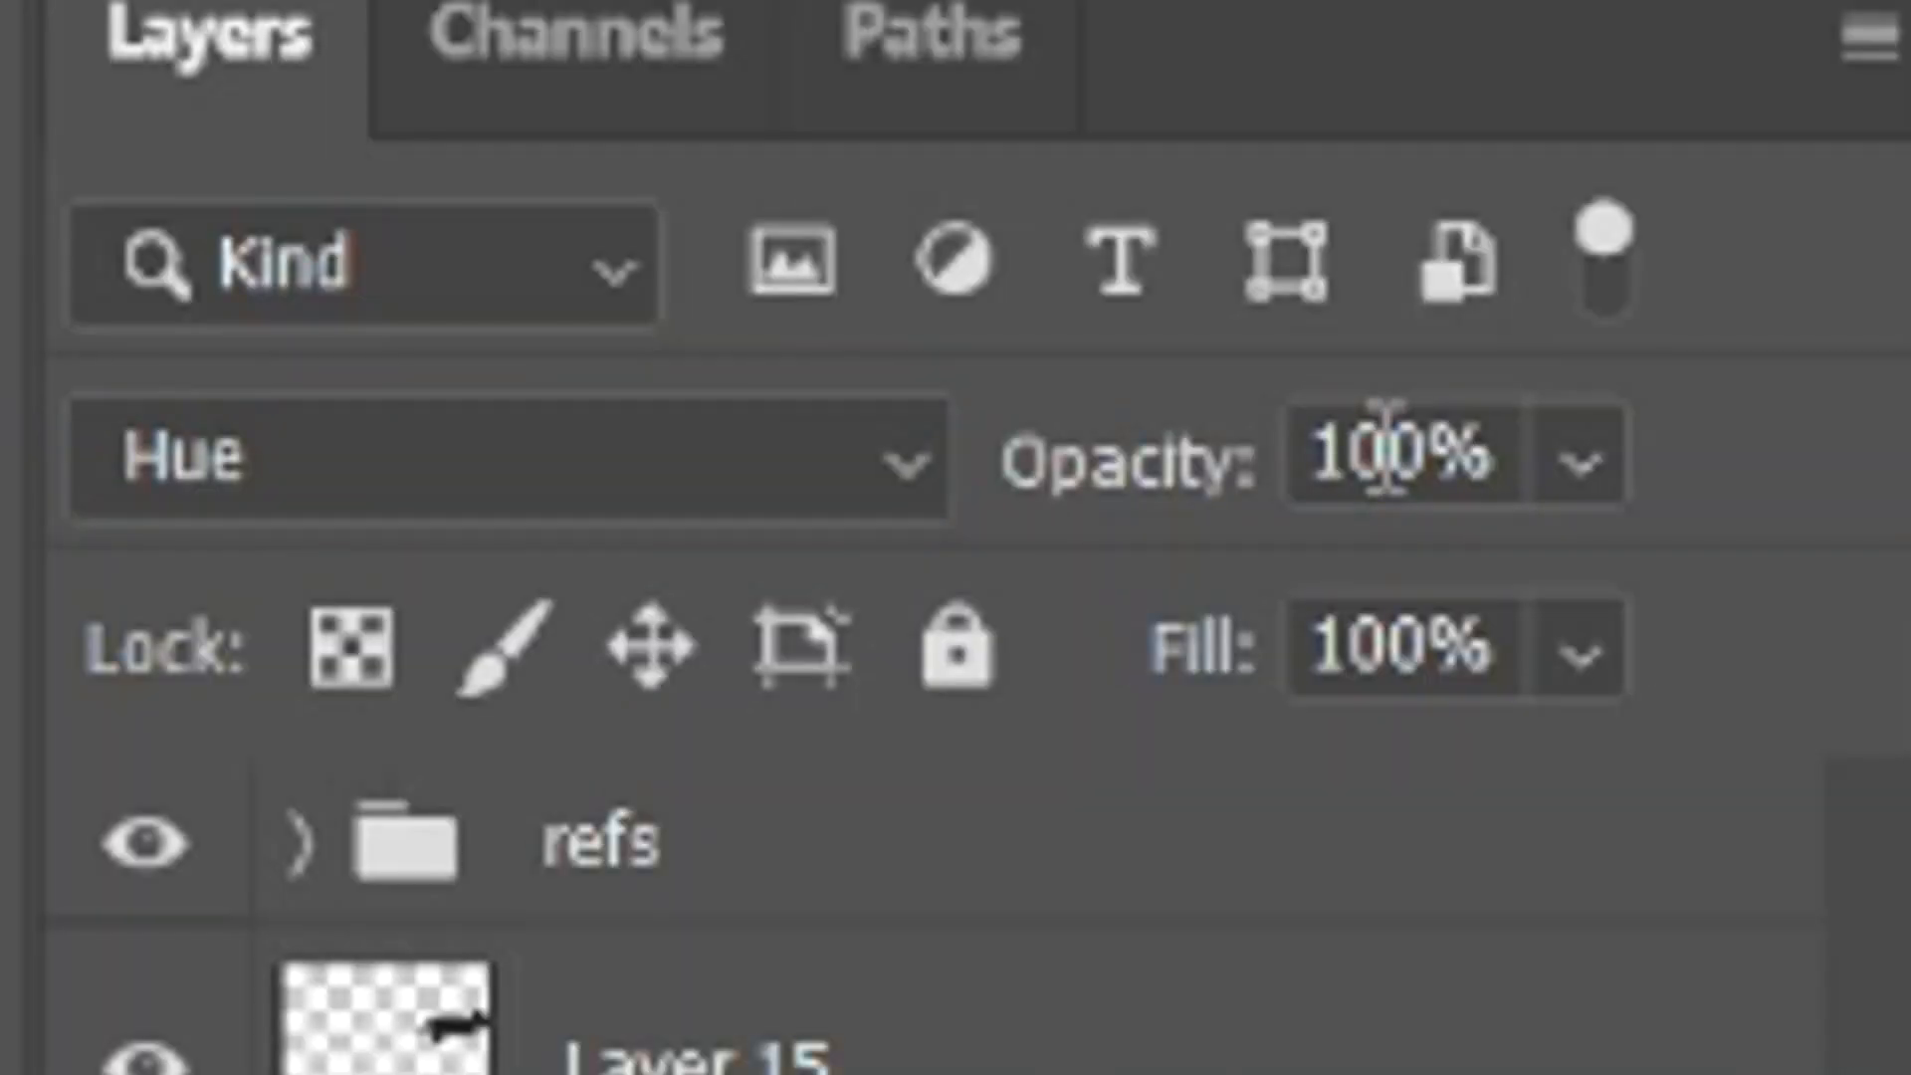
click(1844, 644)
text(90)
key(Return)
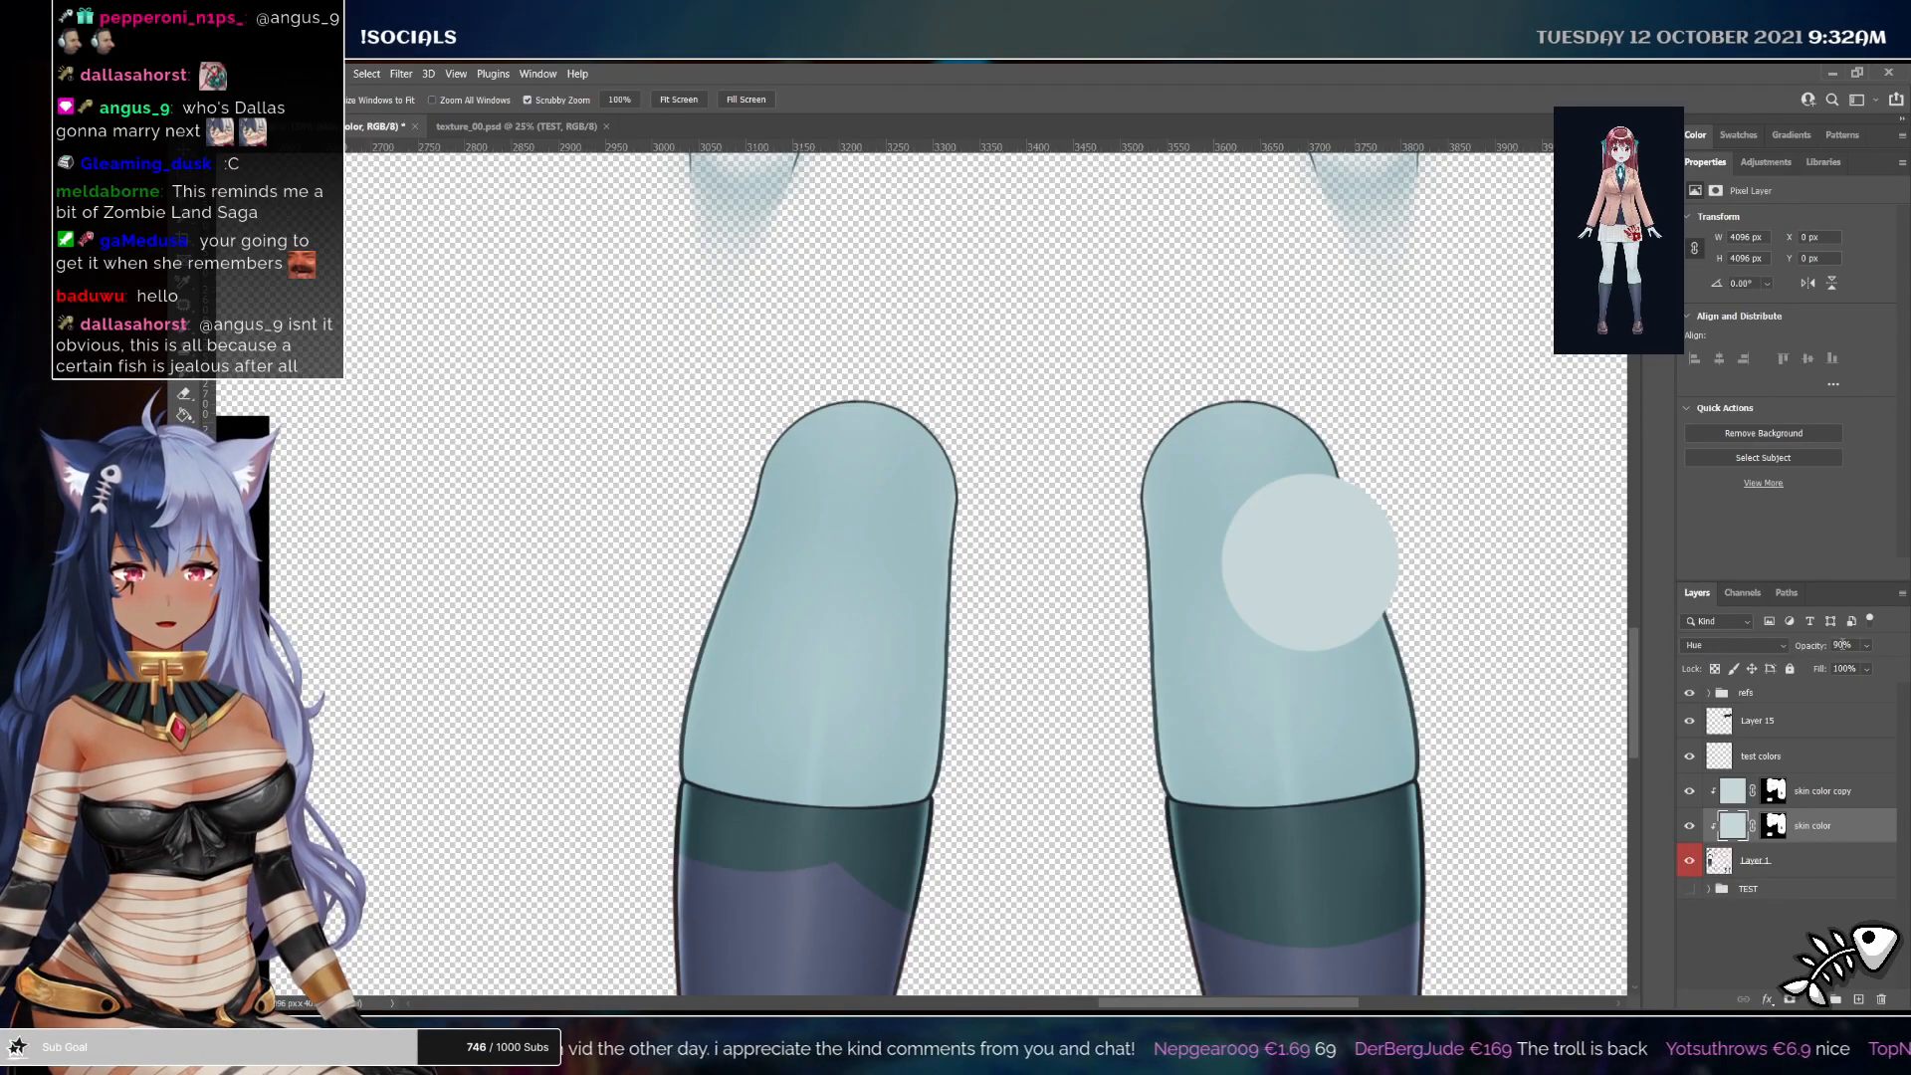
Move the copy beneath the skin color layer and rename it skin color multiply
click(1838, 791)
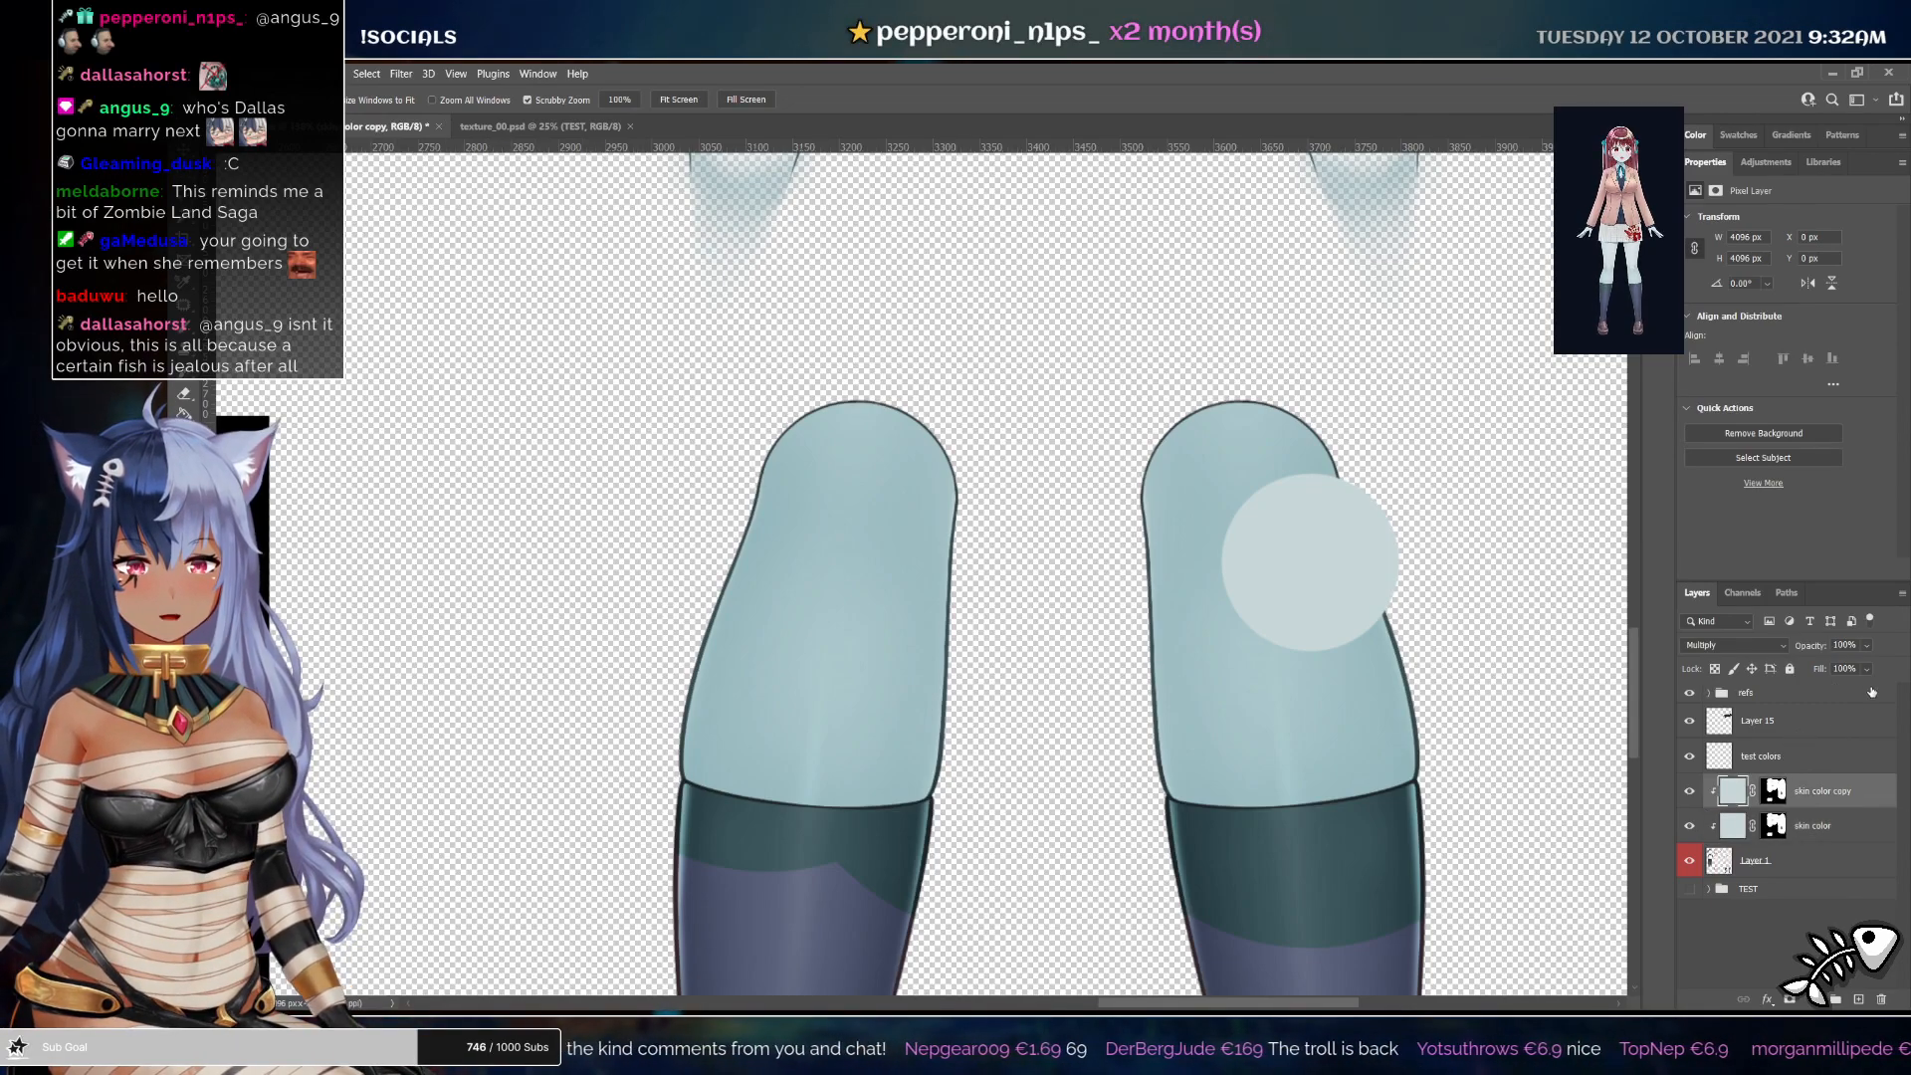
drag(1838, 791, 1849, 831)
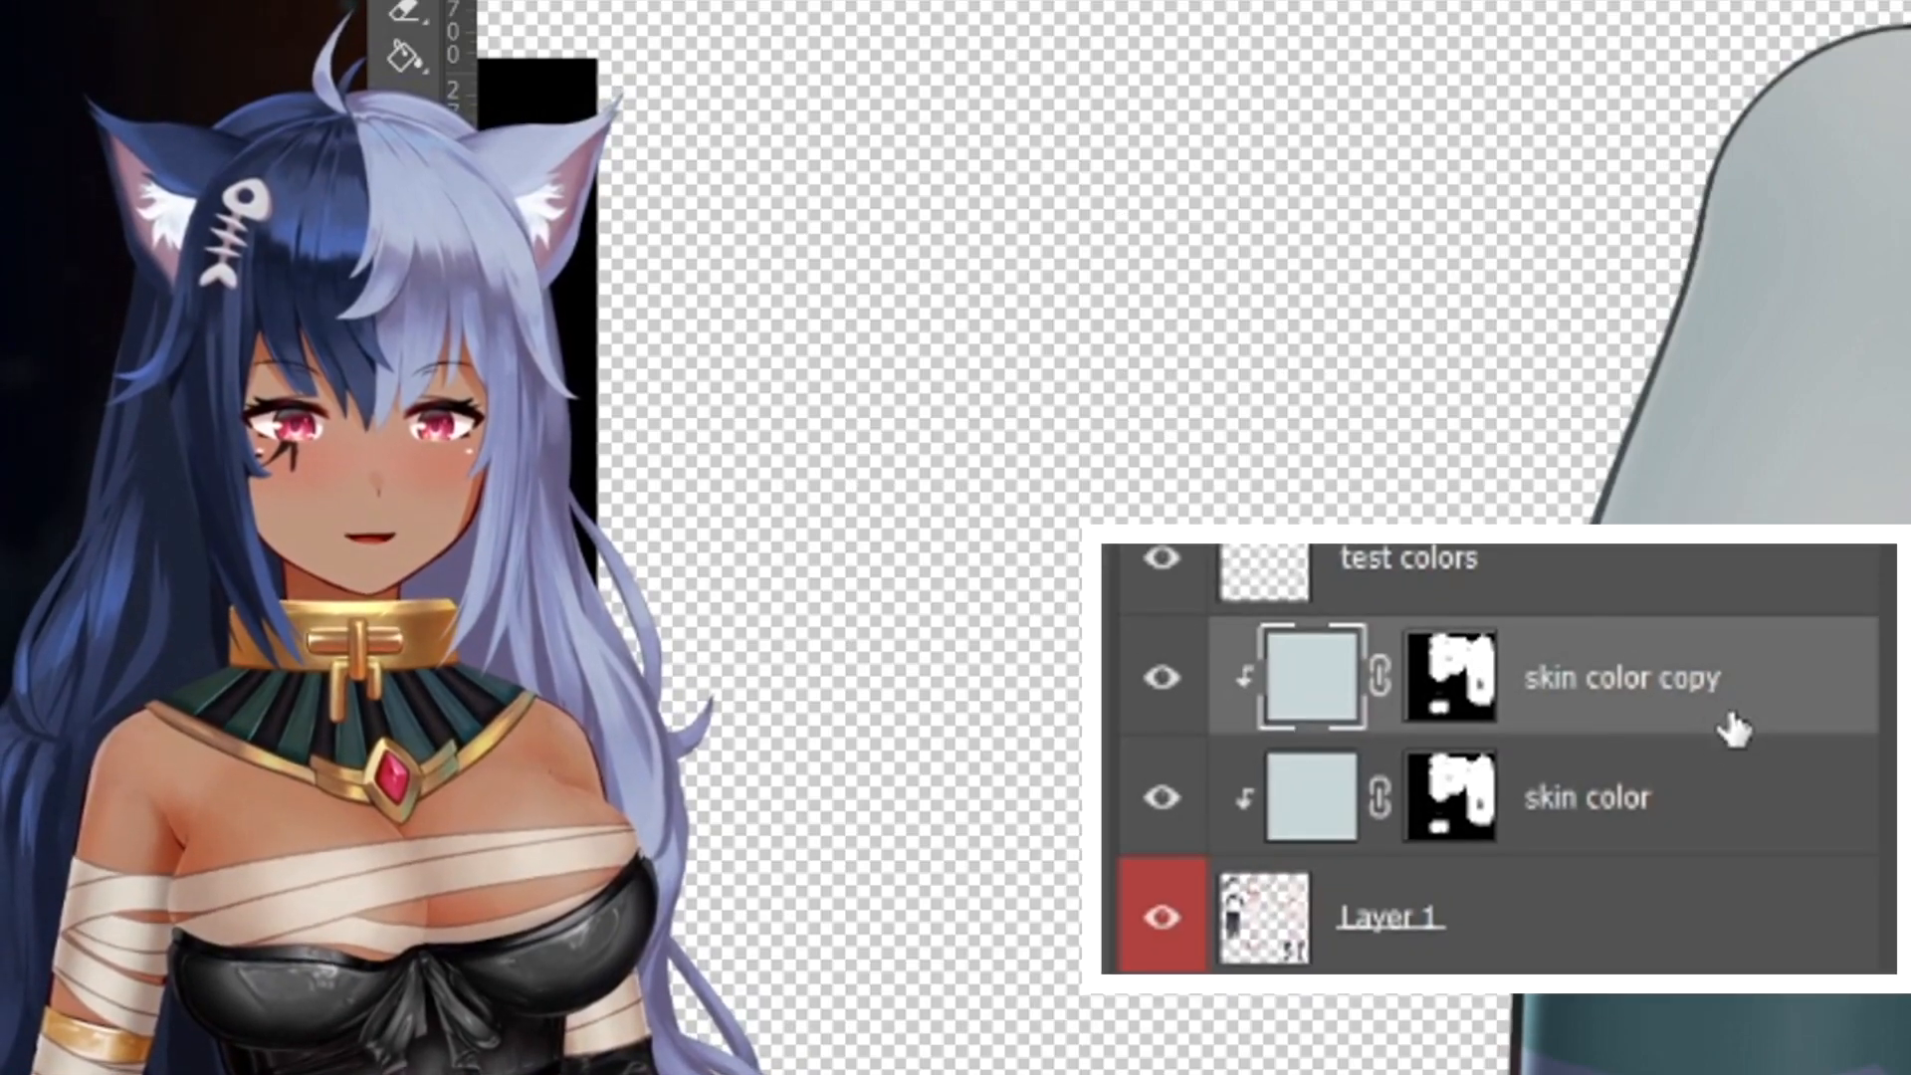
double_click(1834, 826)
click(1839, 825)
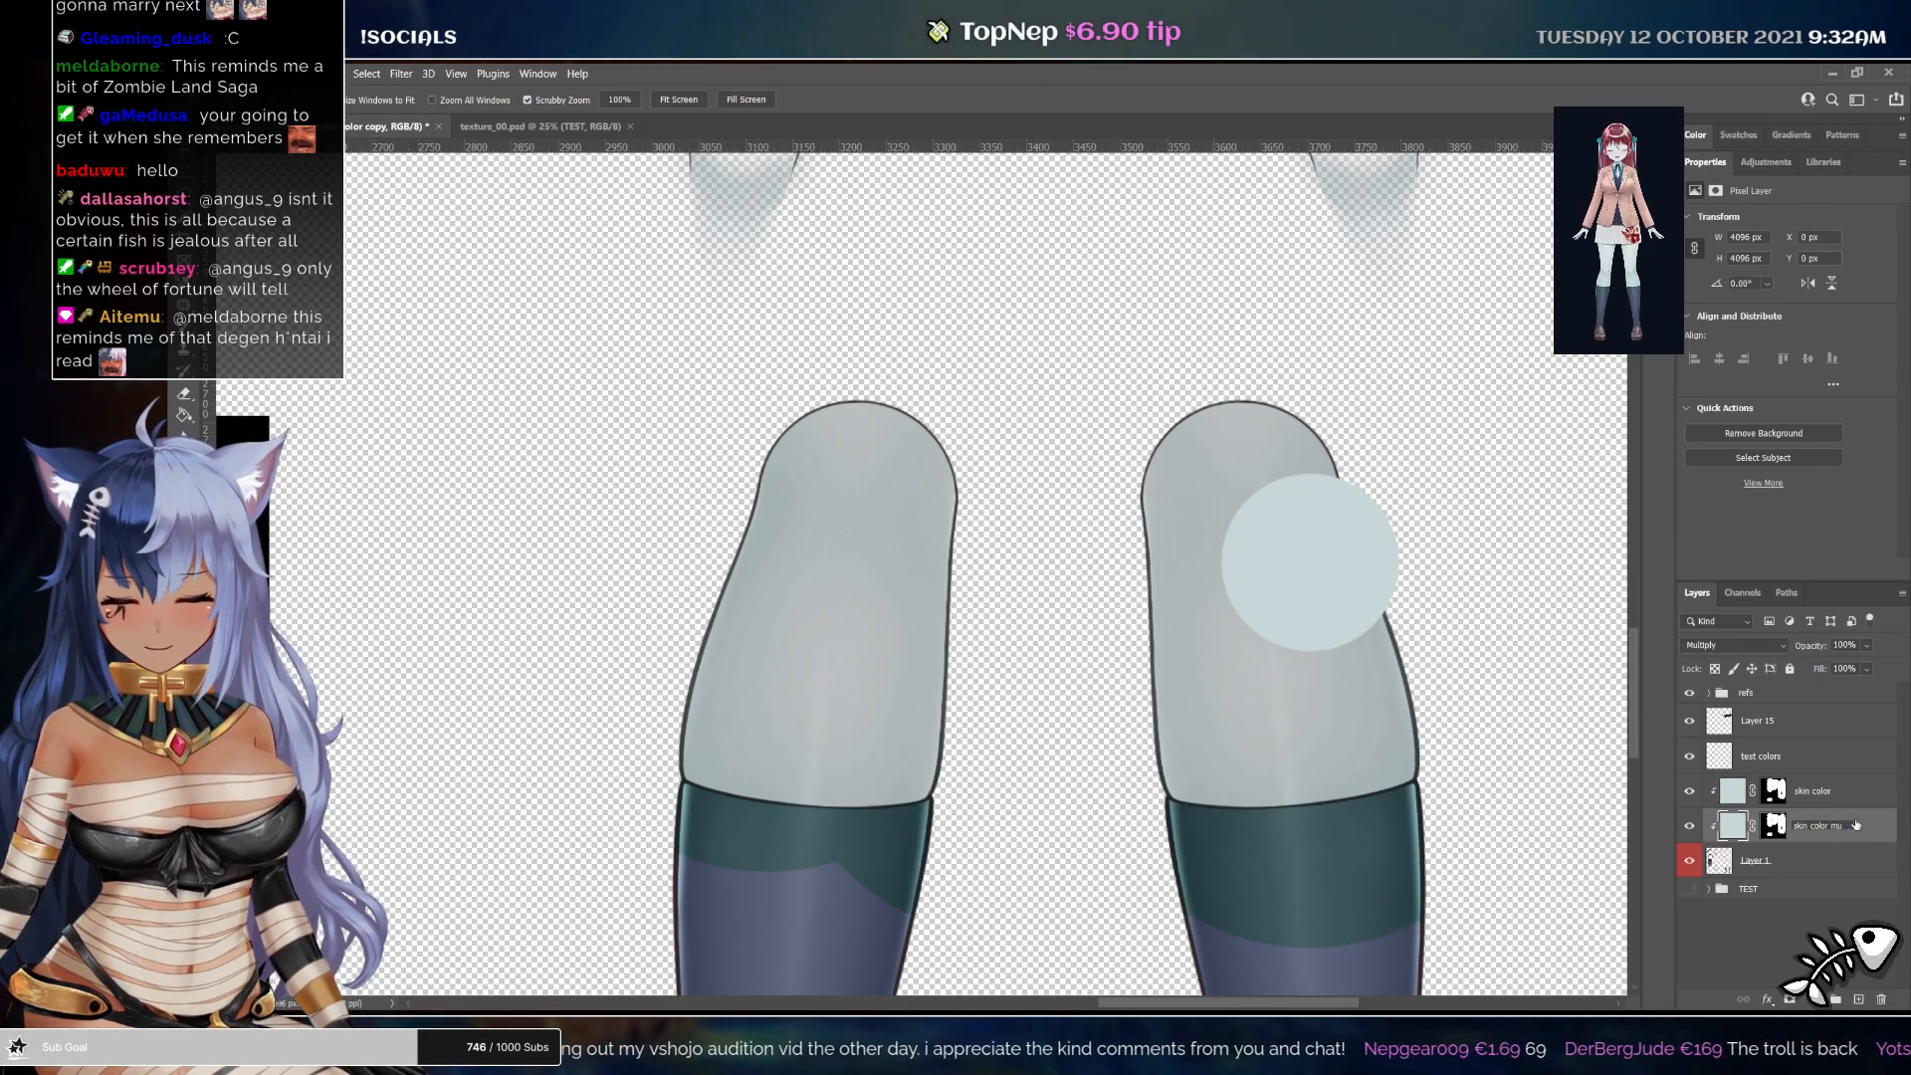
text(multiply)
key(Return)
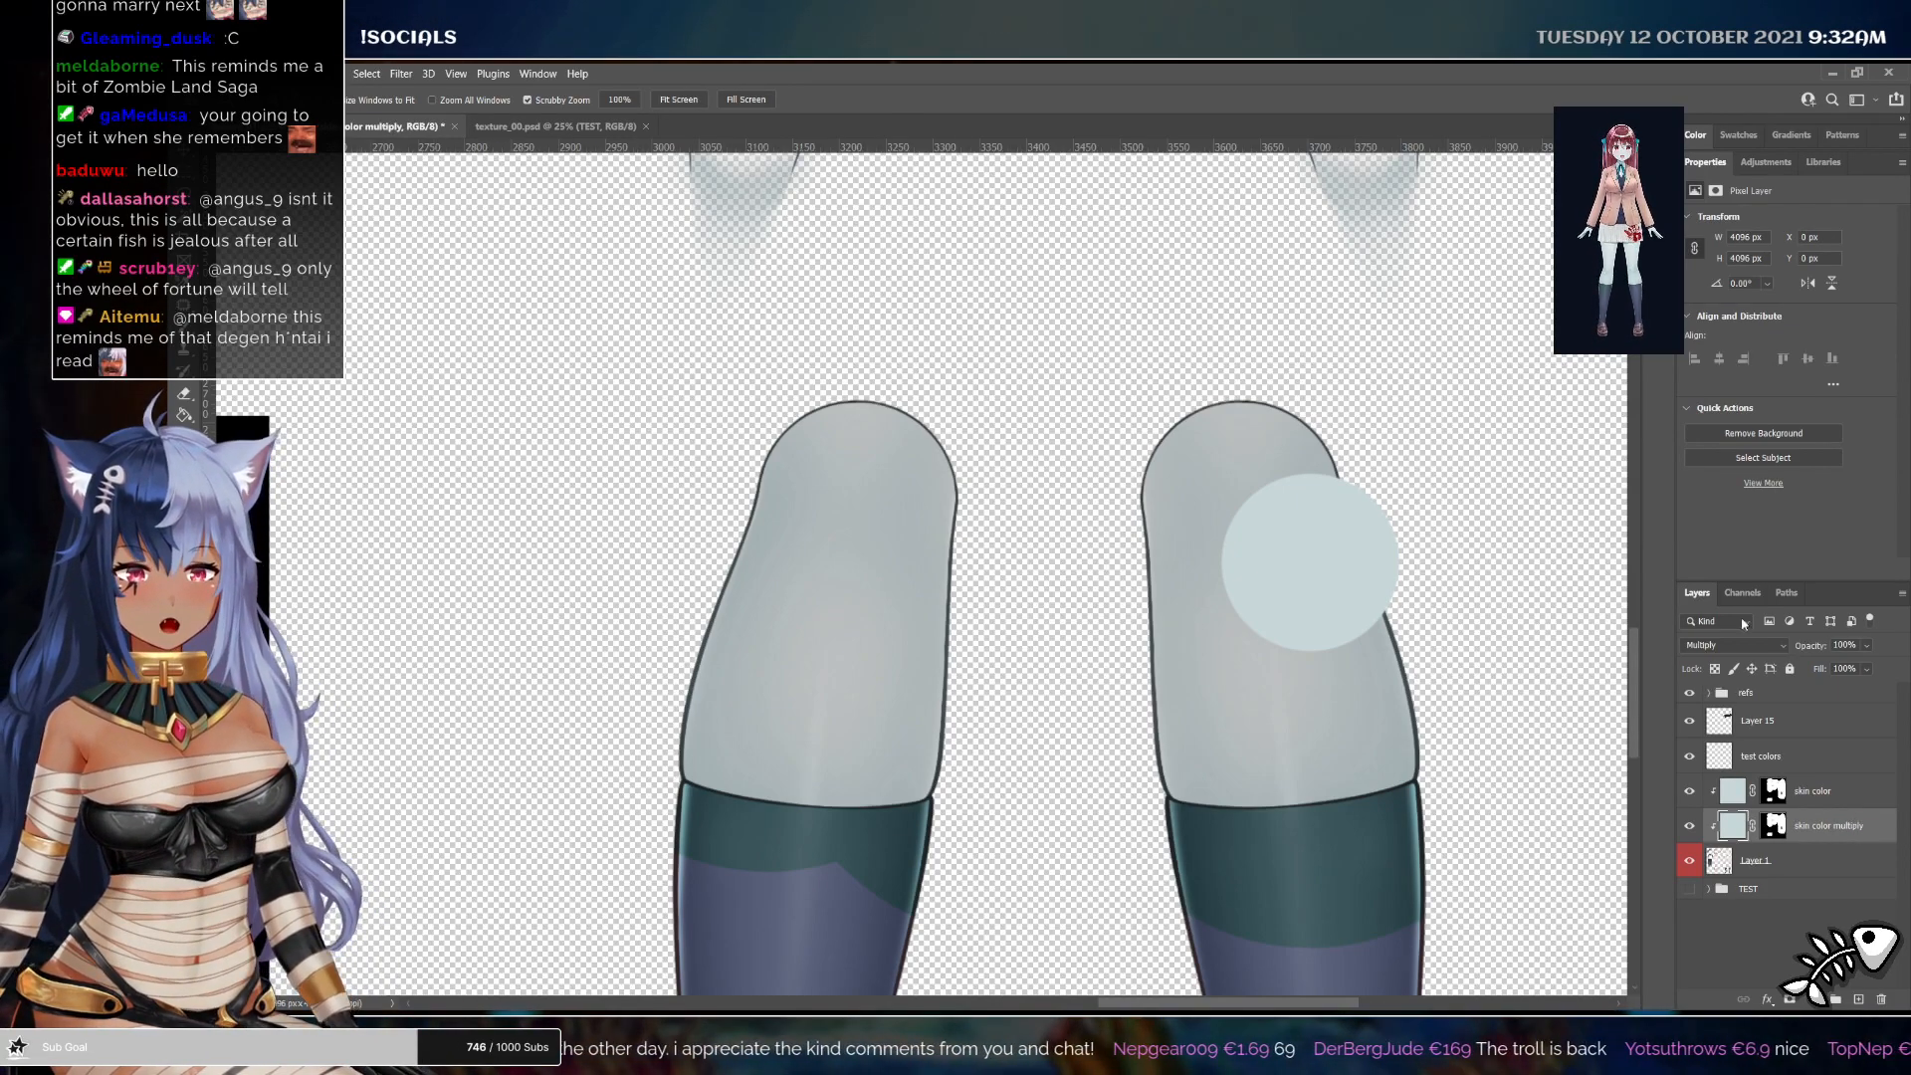
Set the skin color multiply layer's opacity to 35%
drag(1822, 669, 1836, 668)
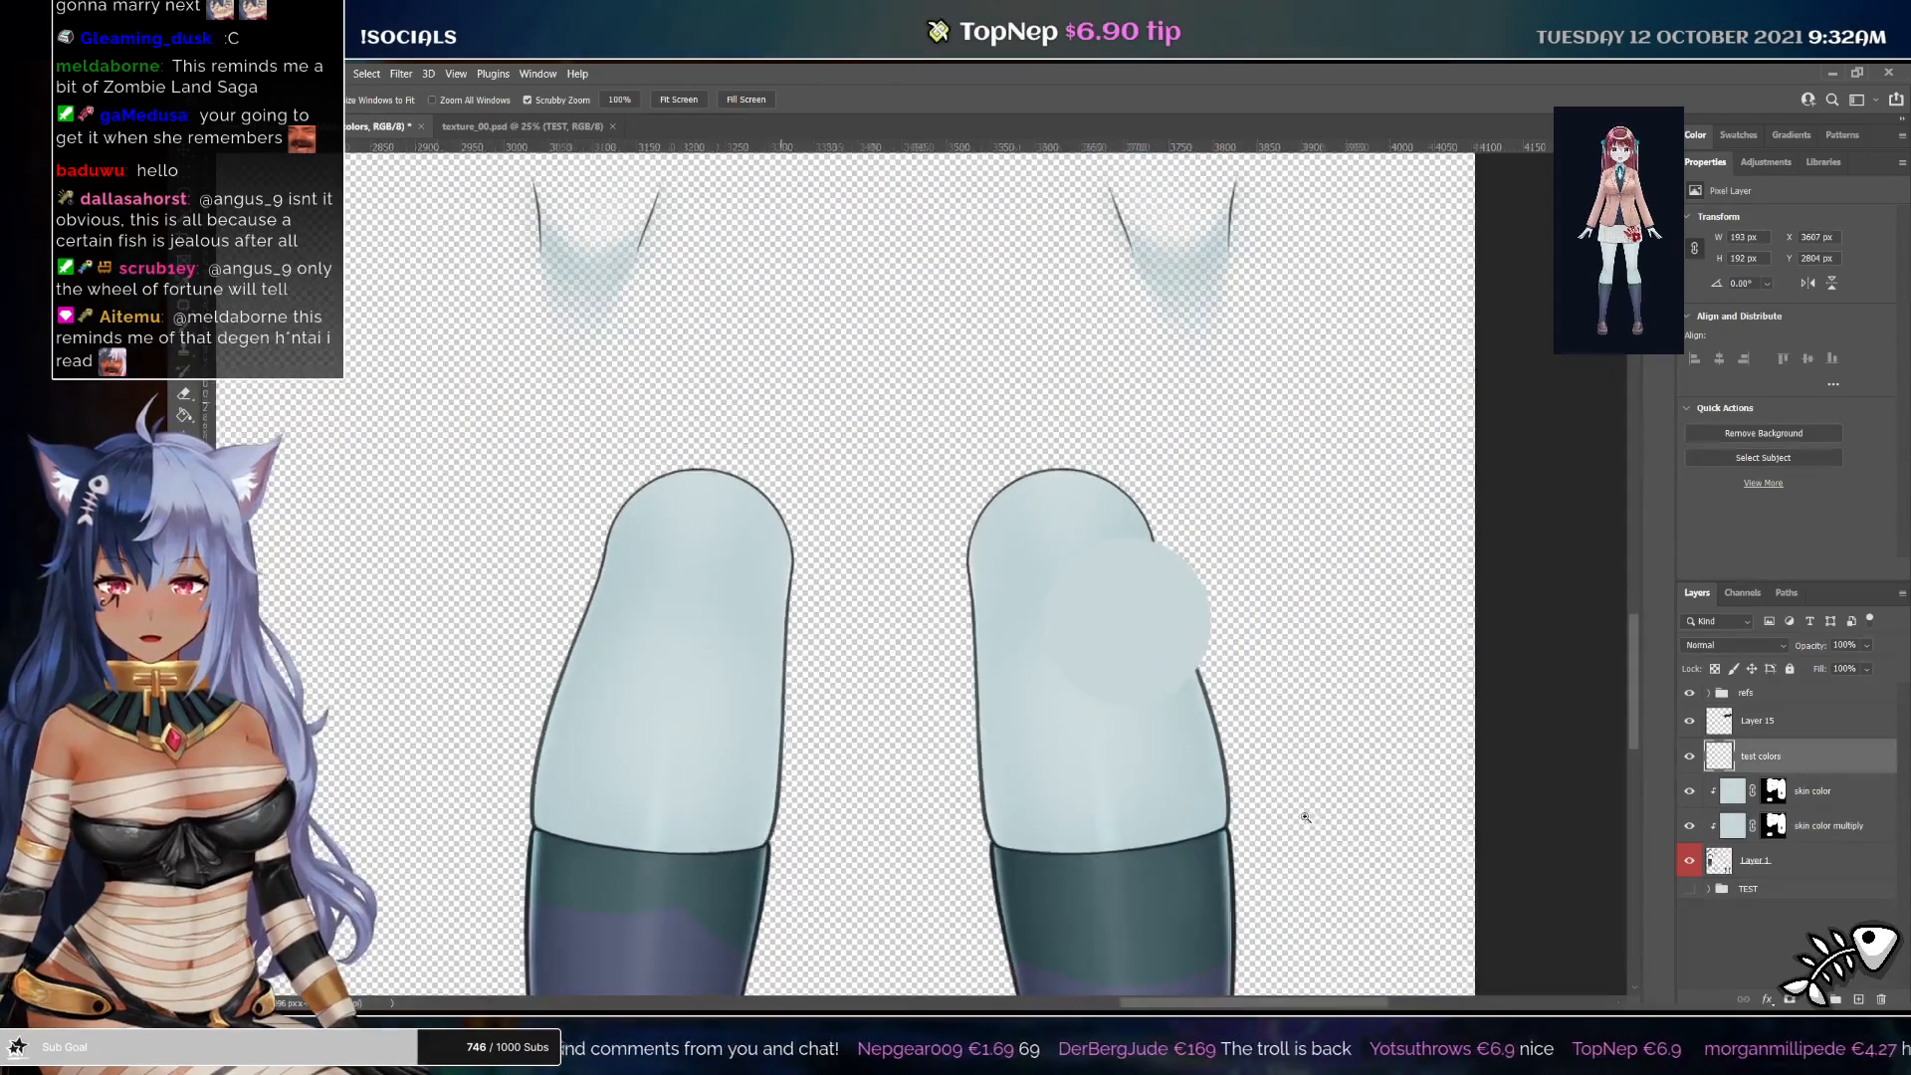
drag(1299, 808, 1373, 523)
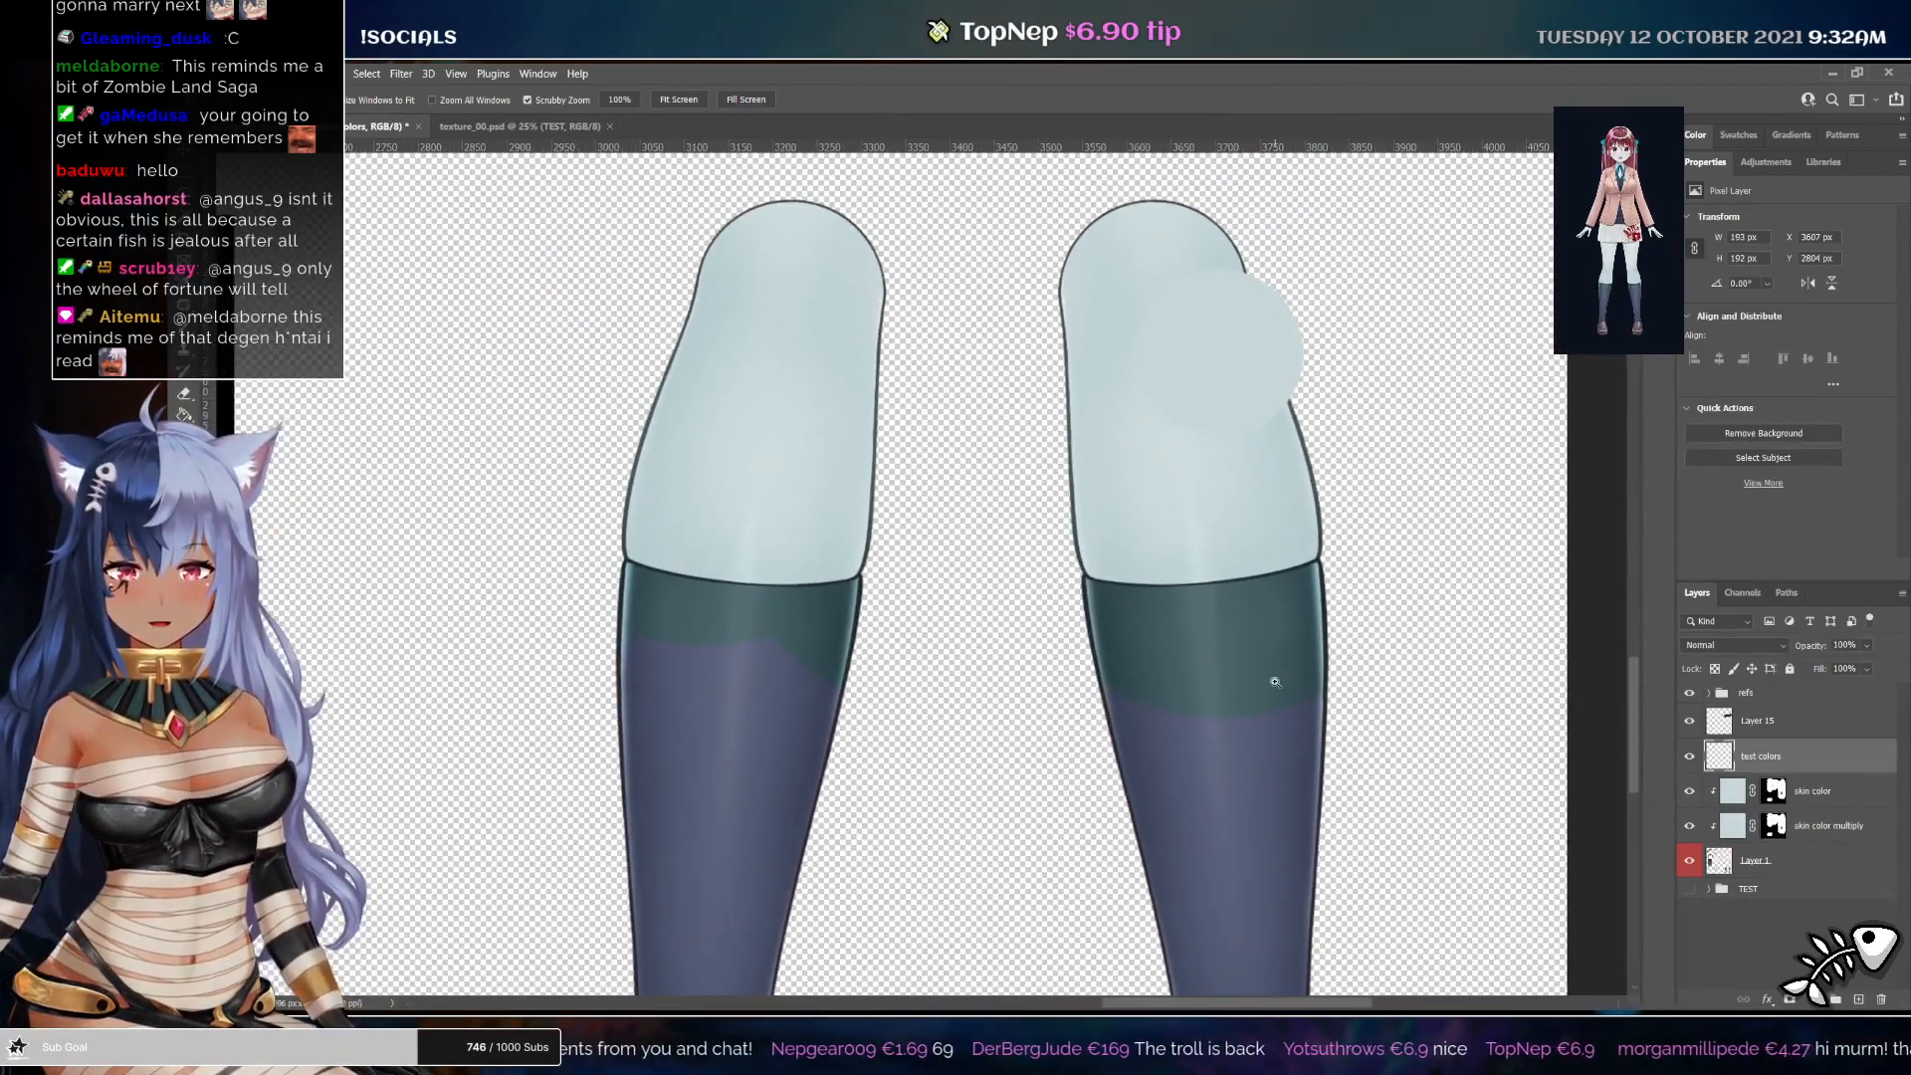
drag(1128, 603, 1196, 621)
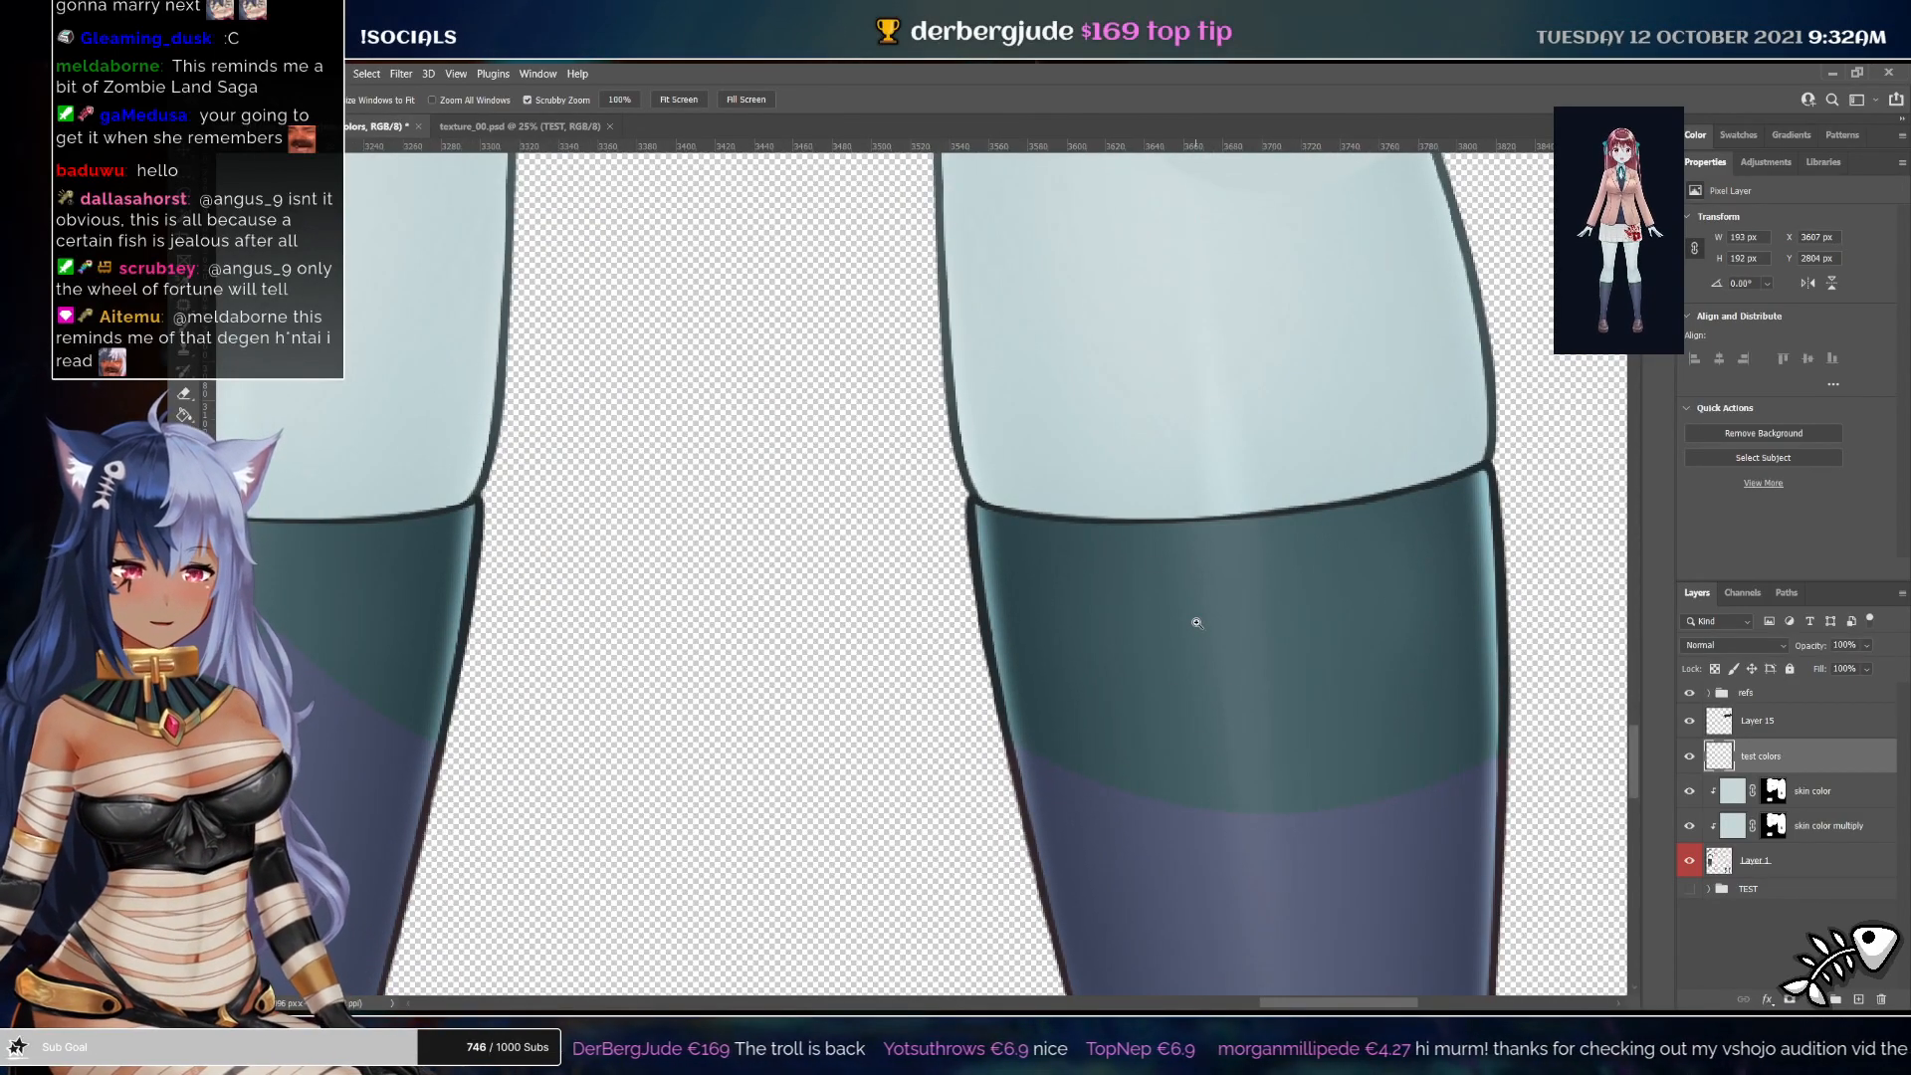
Paint out the sock band on the skin color layer's mask with the Brush, hiding the multiply layer
click(1771, 793)
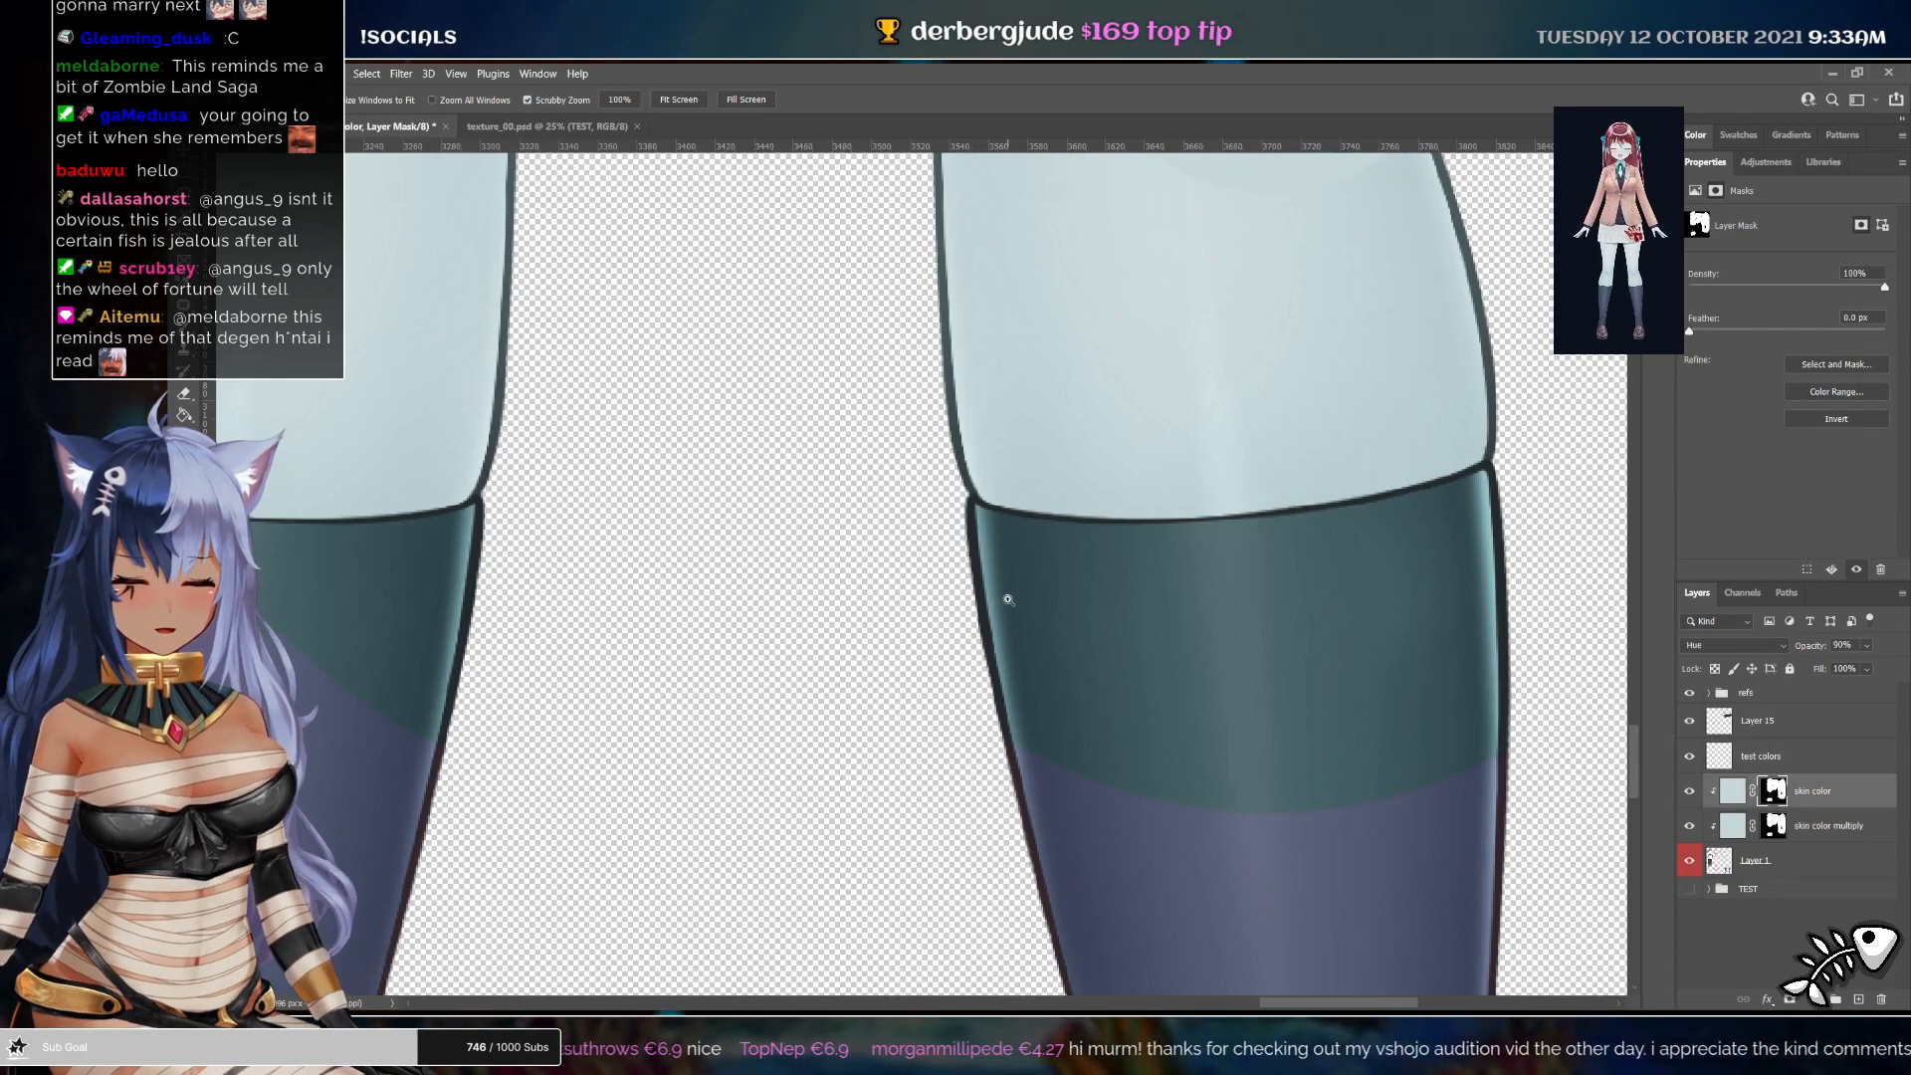
key(b)
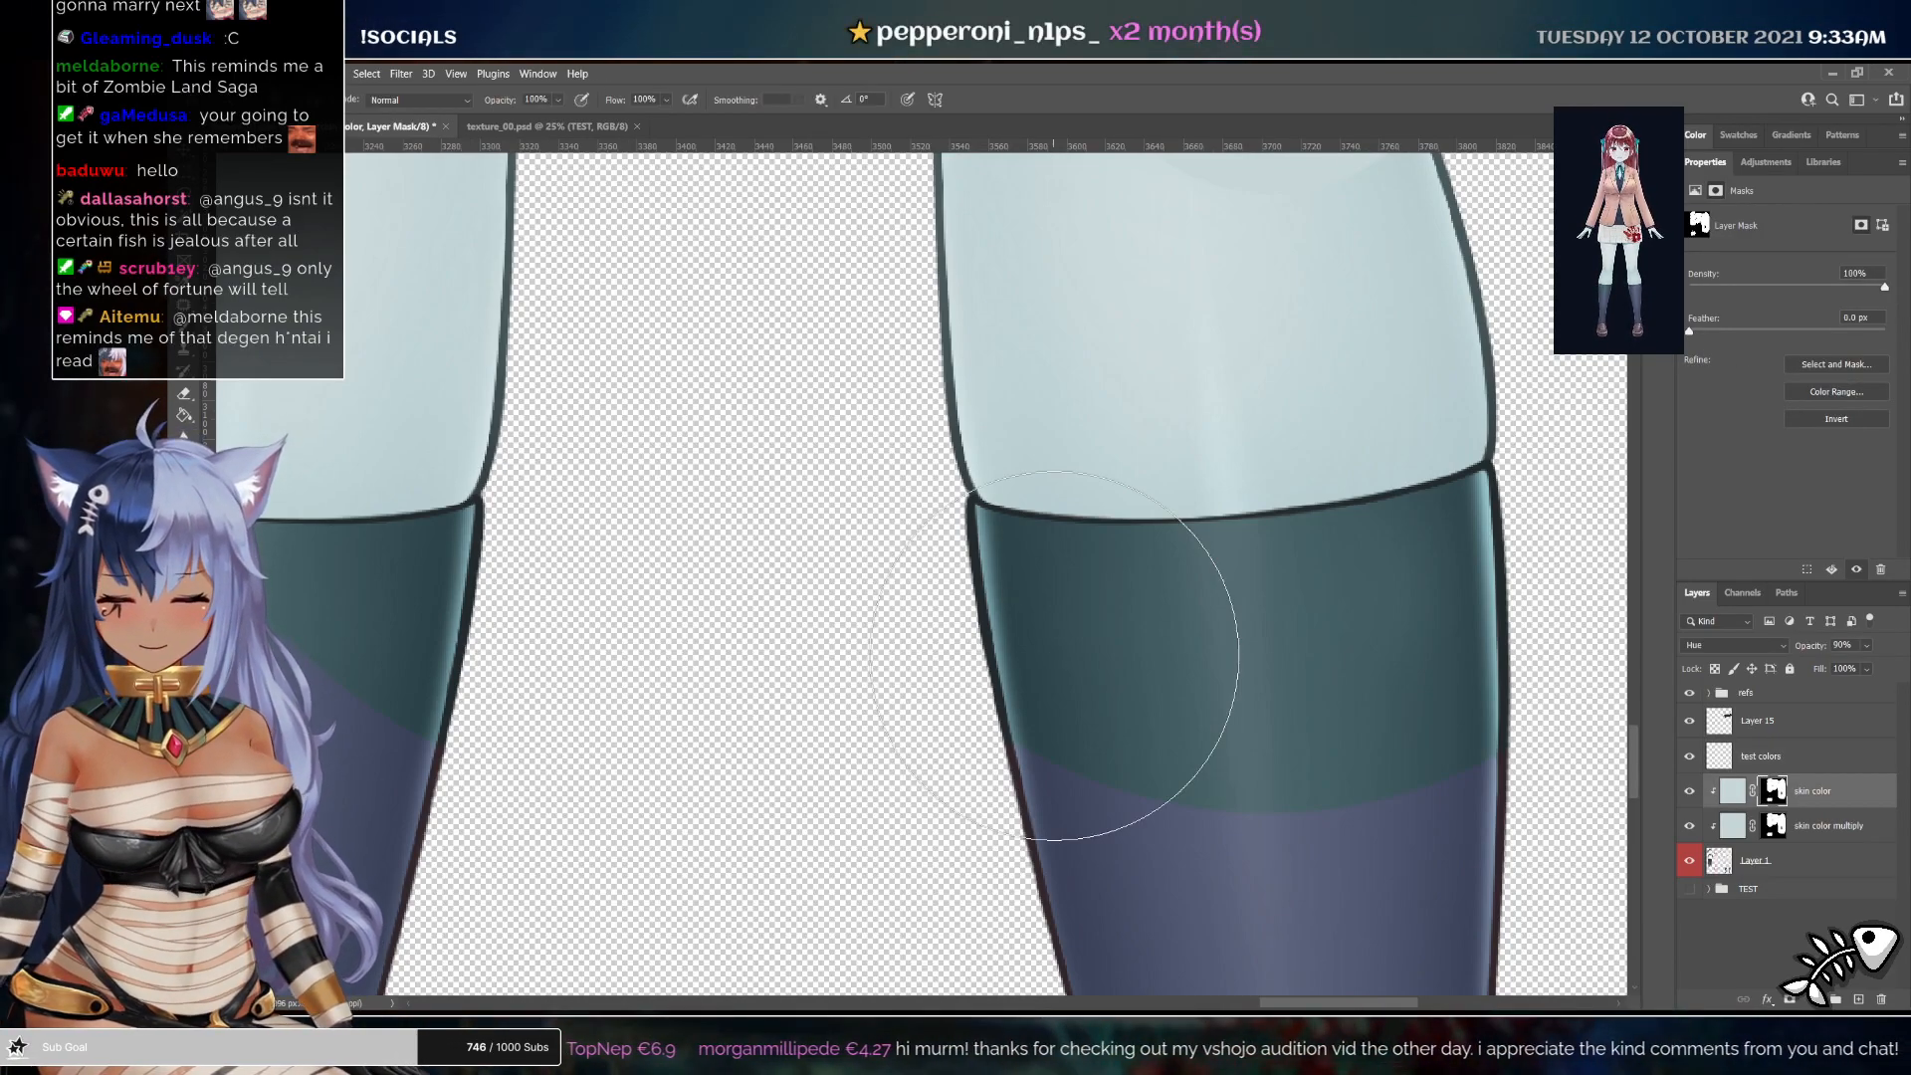
click(1733, 825)
click(1688, 825)
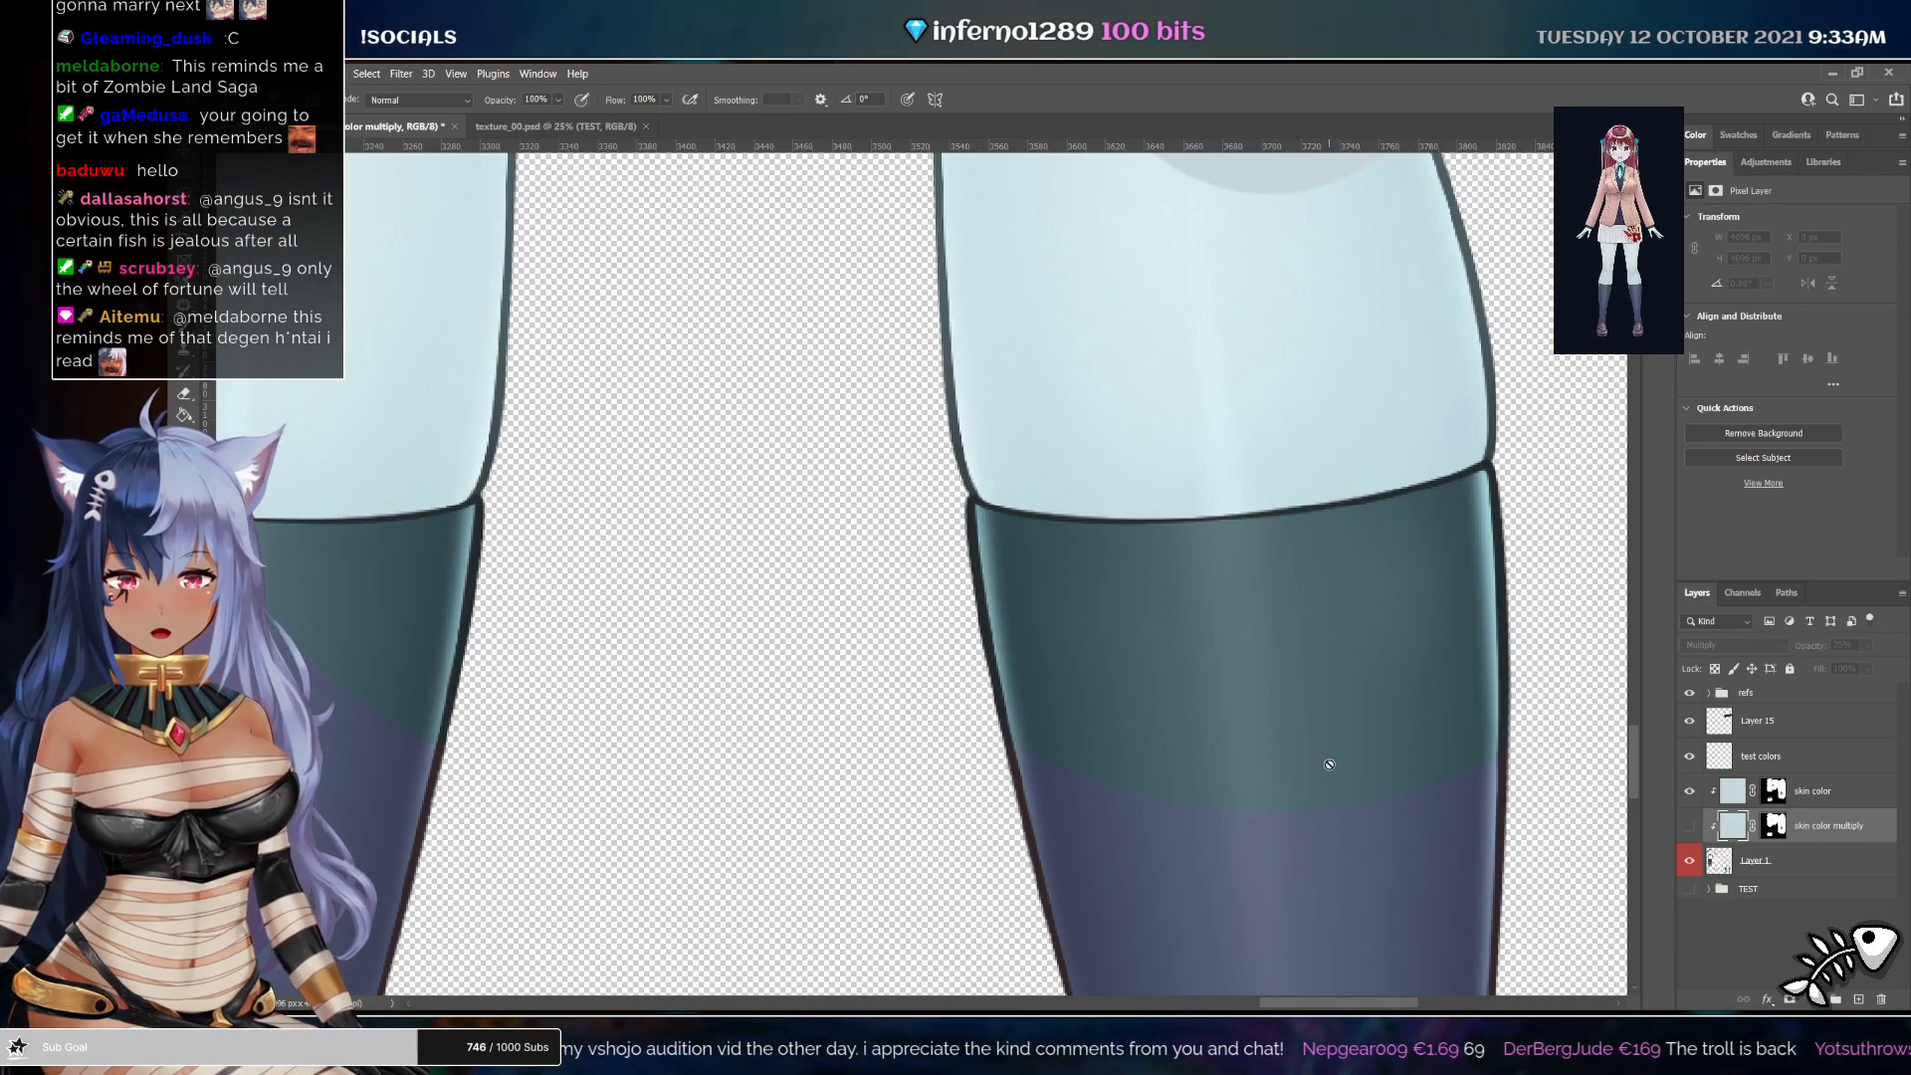
click(1771, 792)
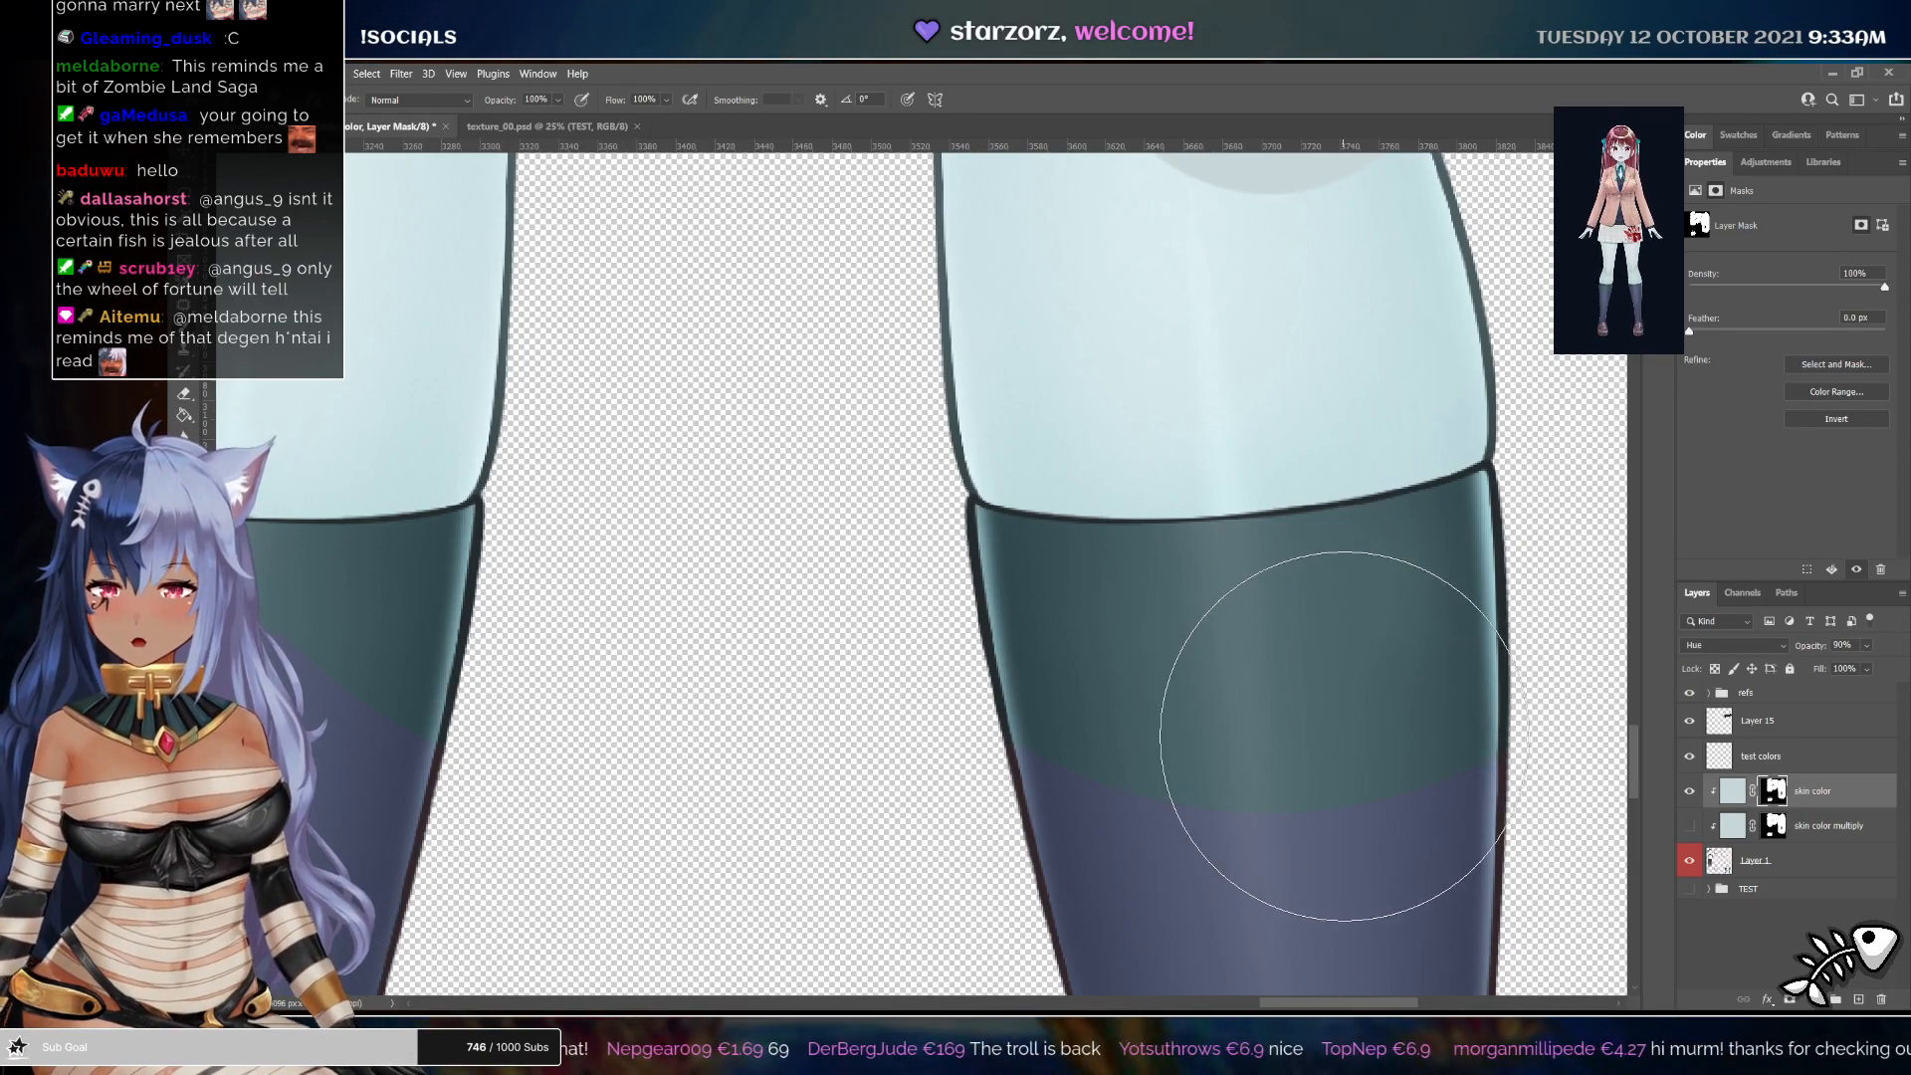
mouse_move(1376, 733)
mouse_down()
mouse_move(1356, 618)
mouse_move(1357, 683)
mouse_move(1089, 731)
mouse_up()
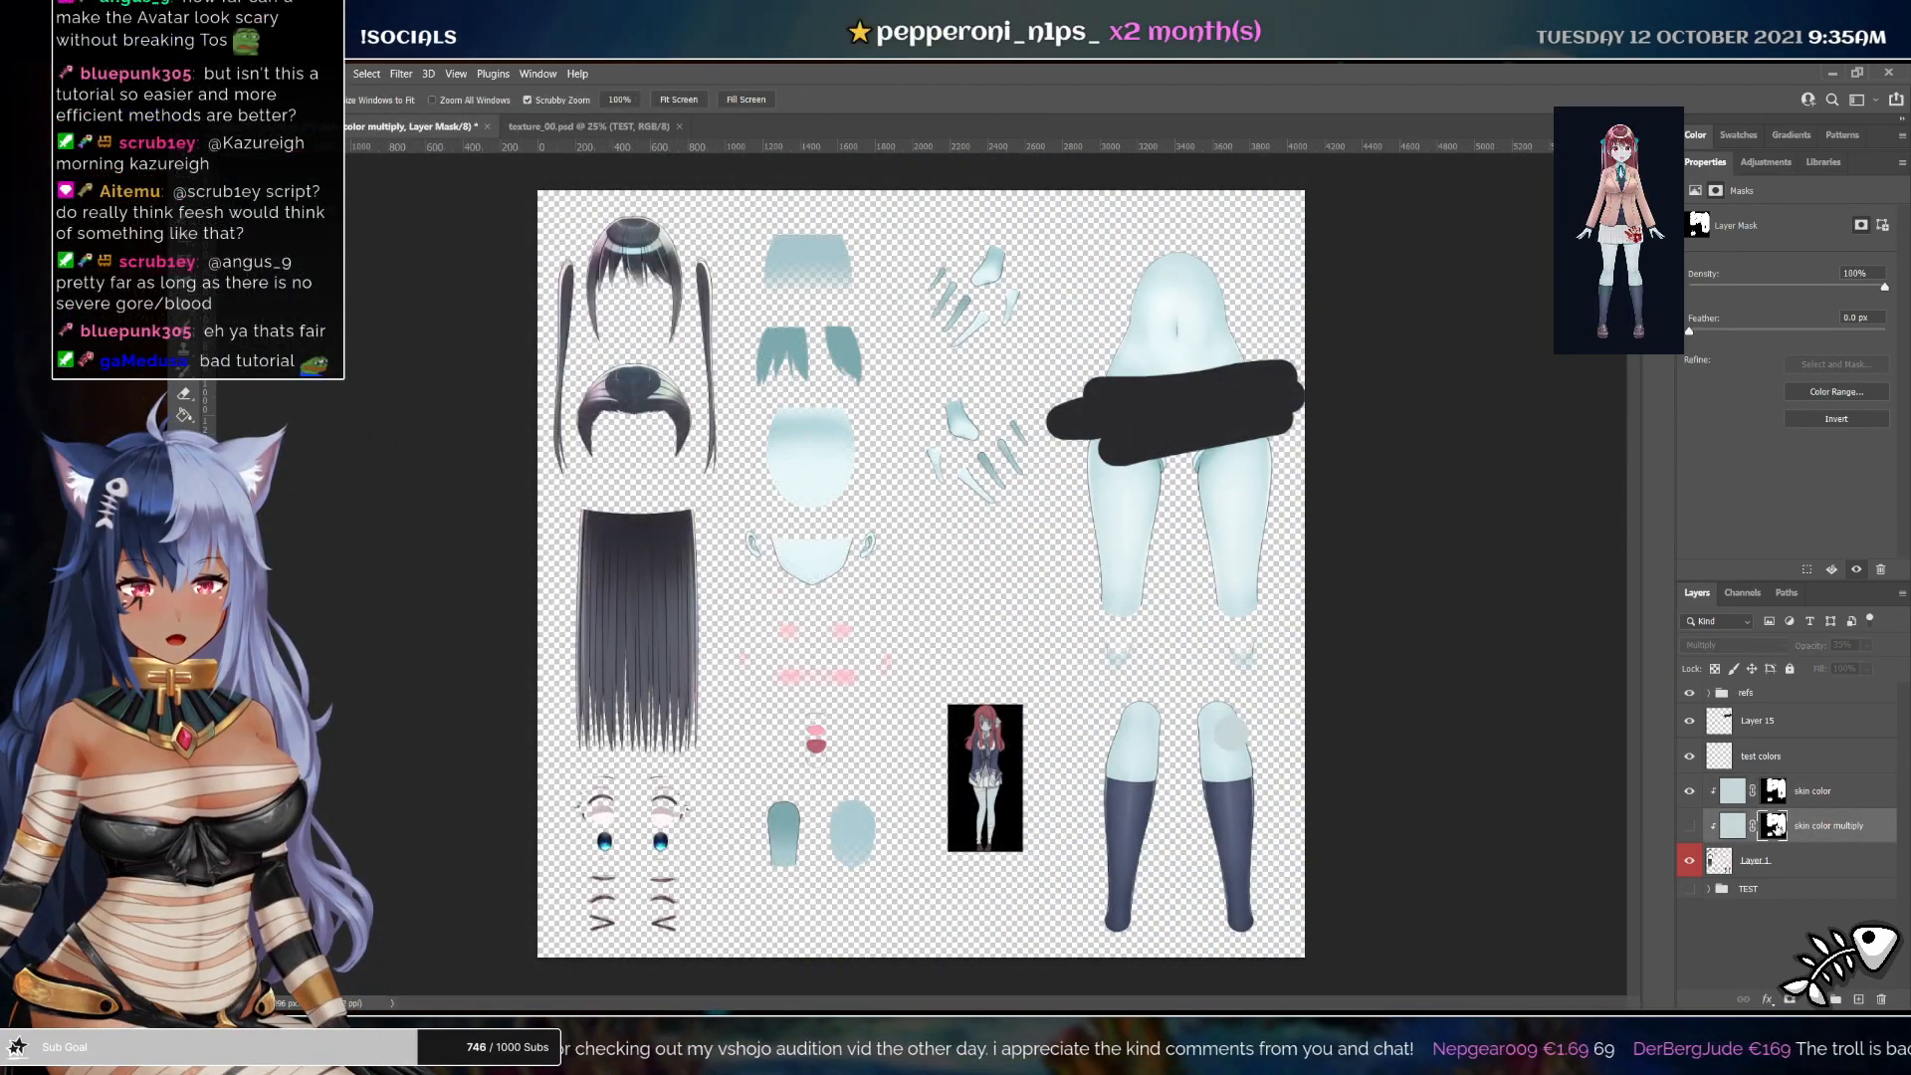
Replace the skin color multiply layer's mask with a new one loaded from the skin color layer's mask
click(1690, 827)
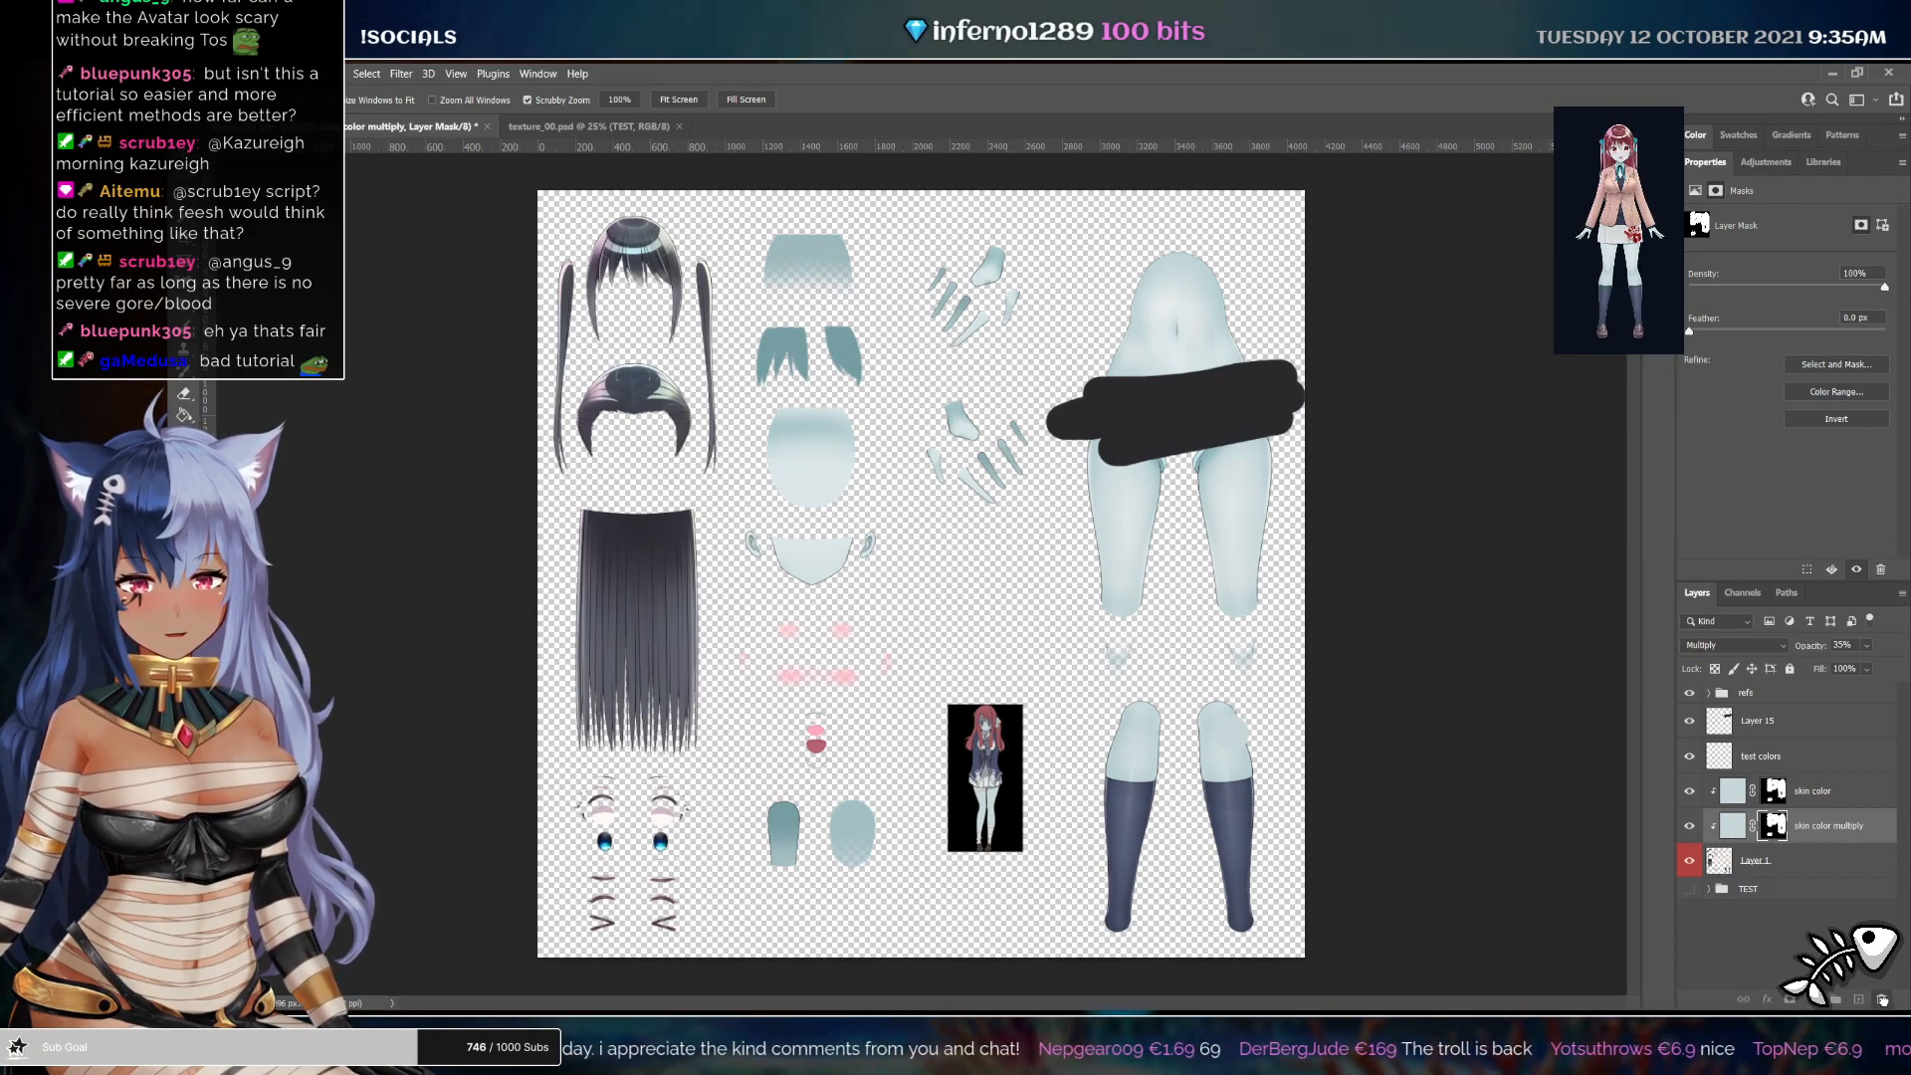
key(Delete)
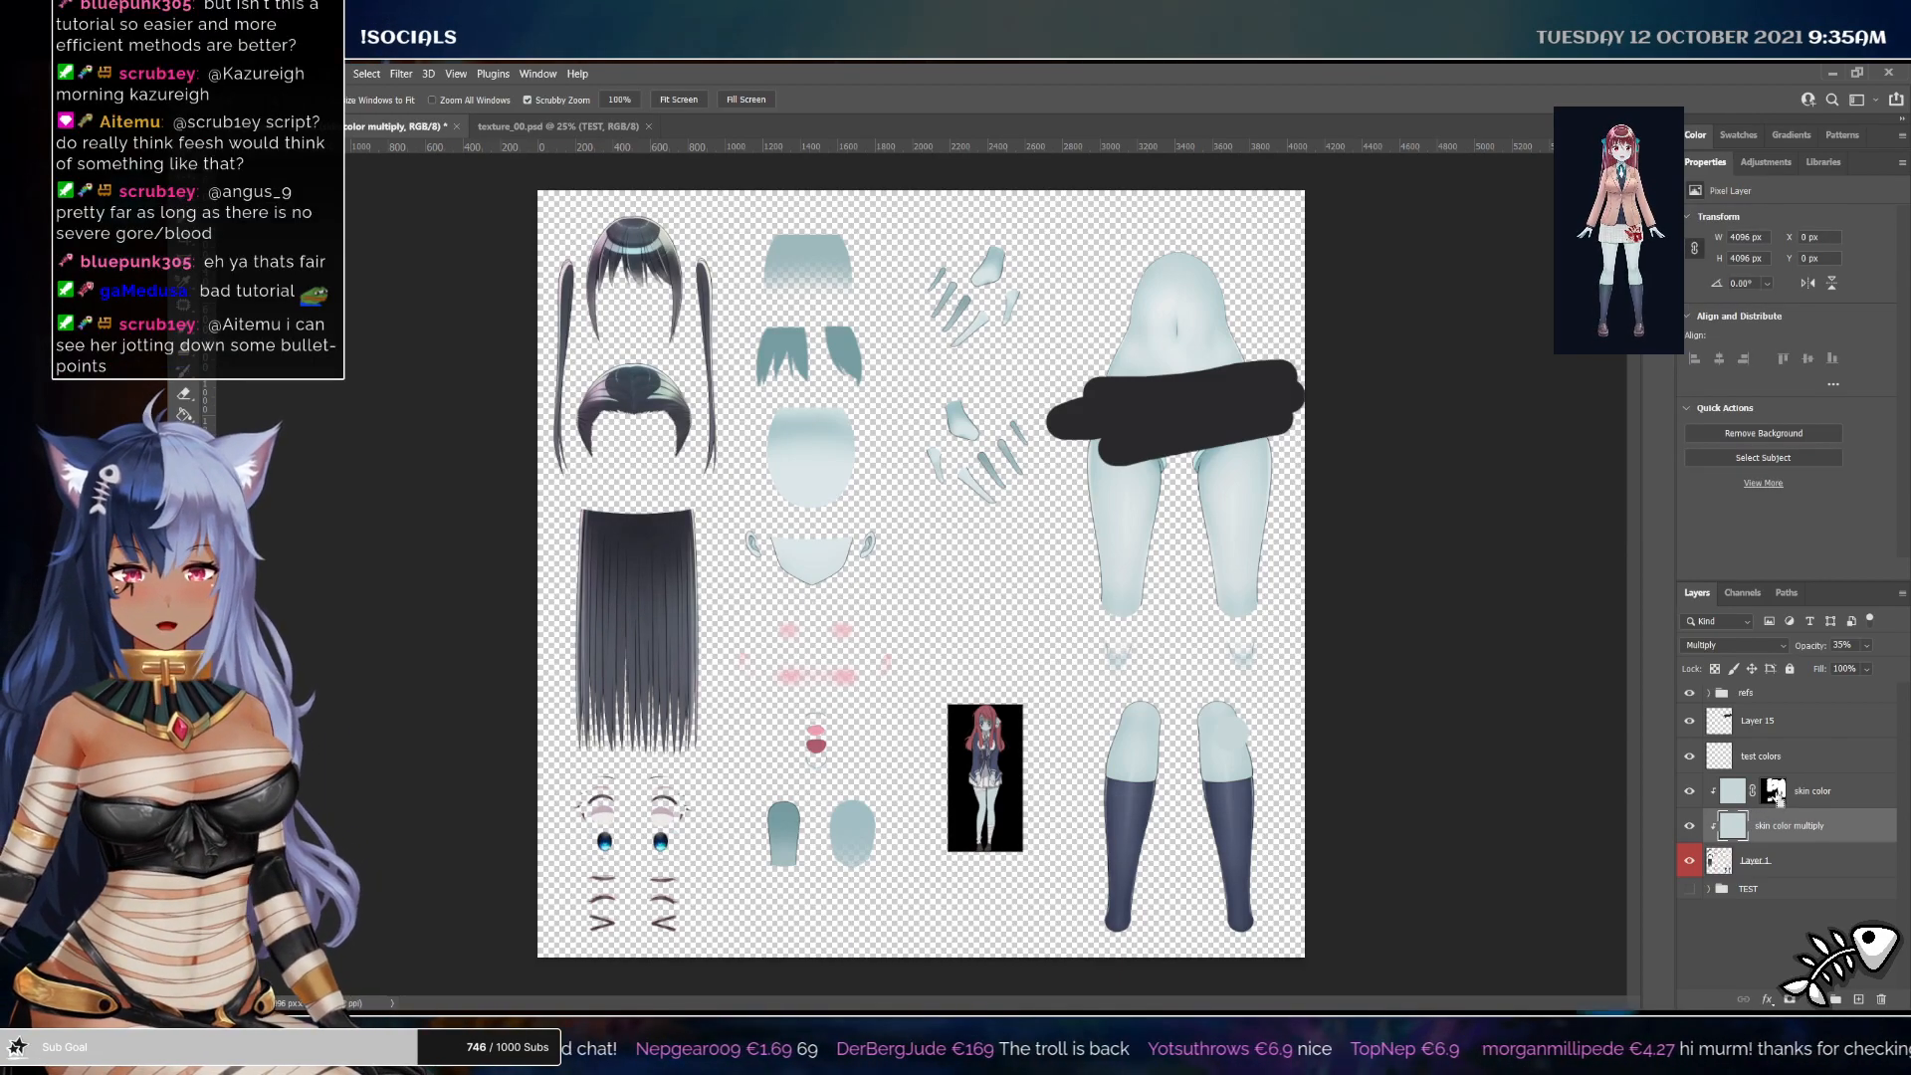
ctrl+click(1780, 792)
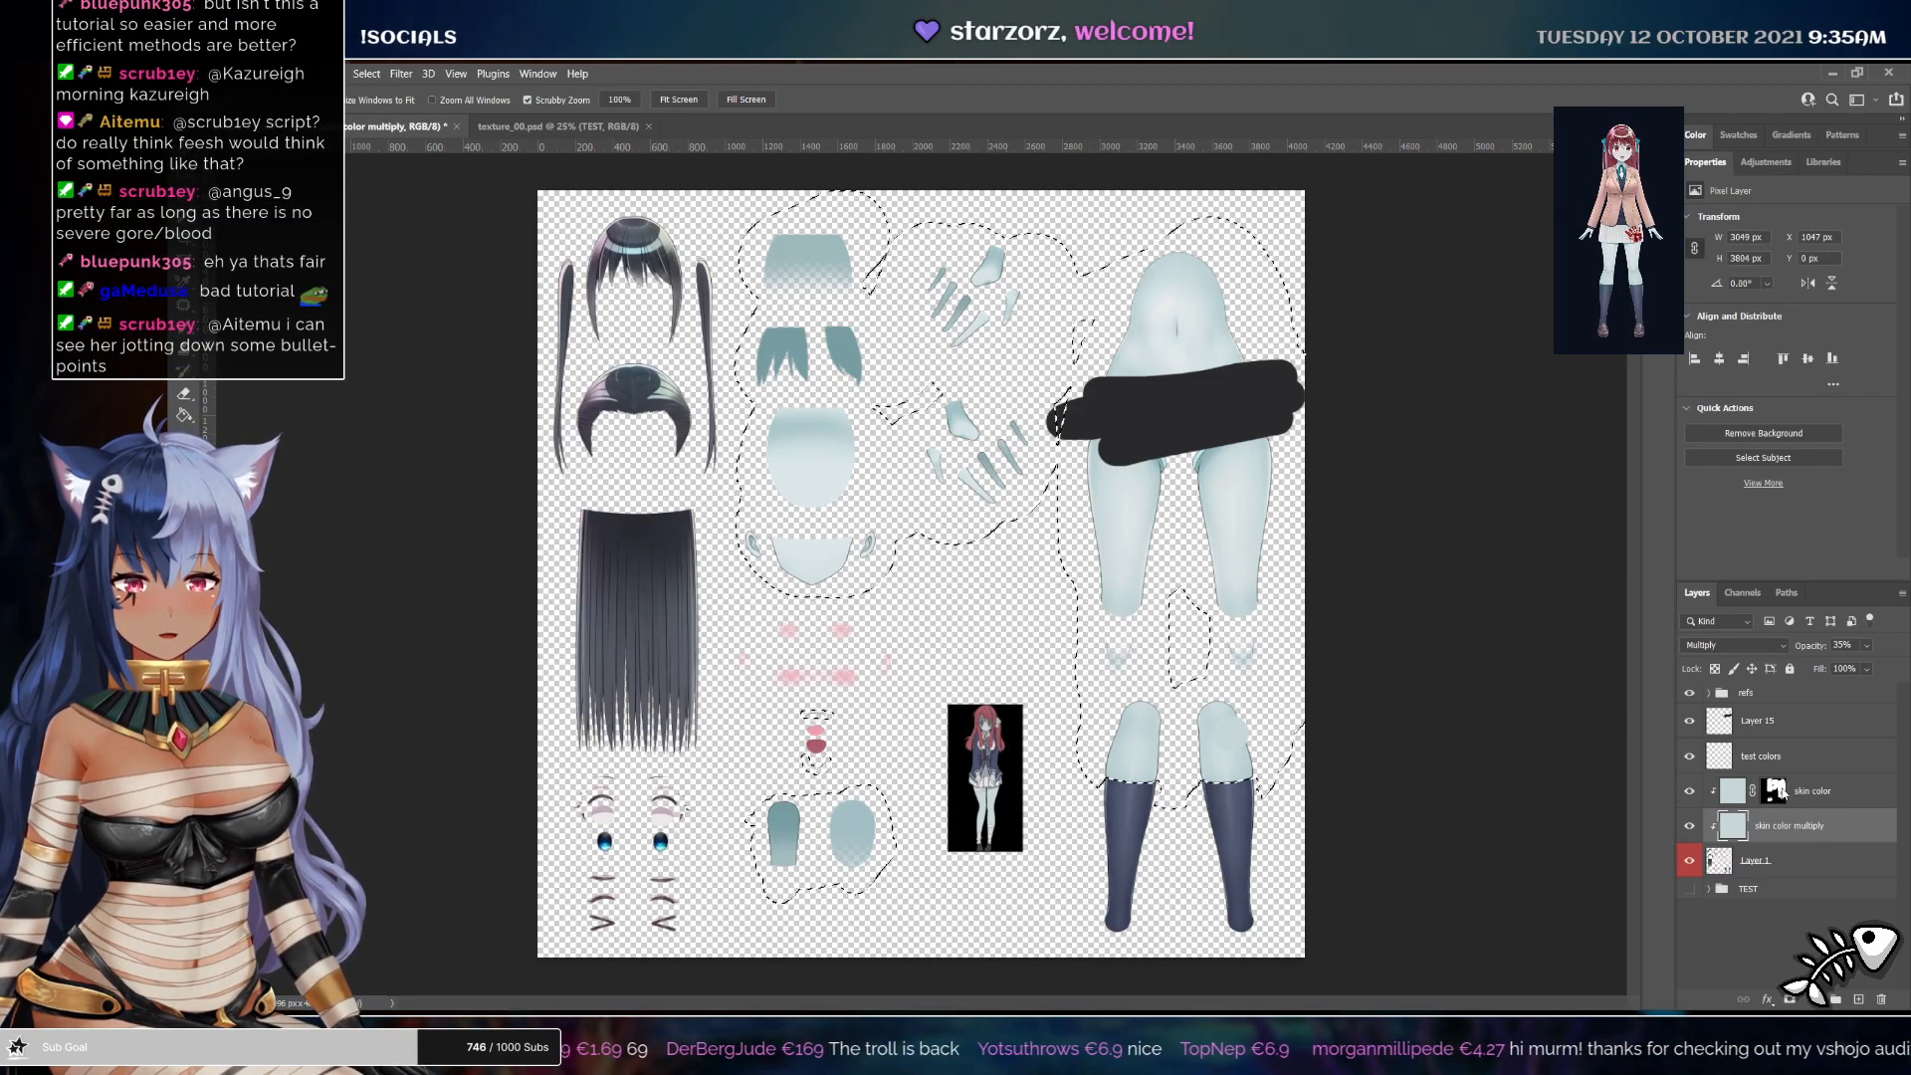
click(1791, 999)
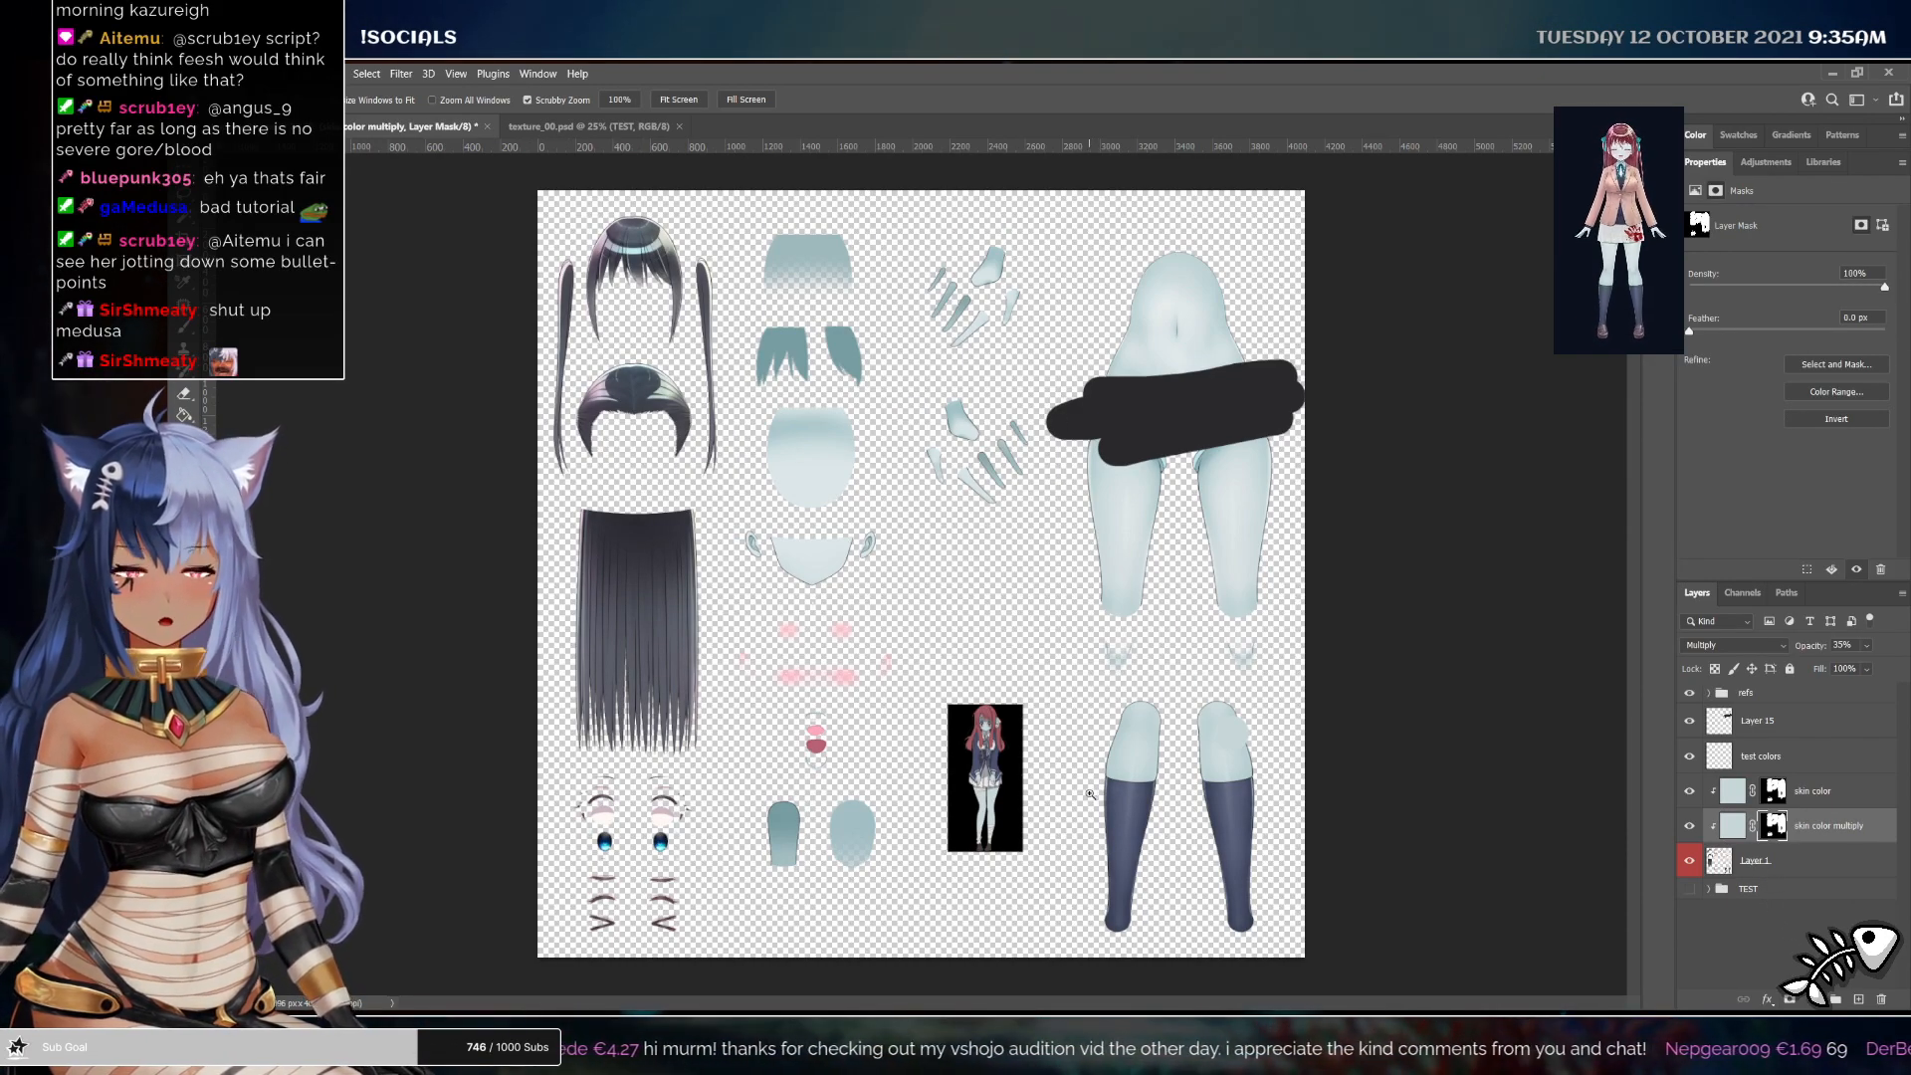
drag(763, 776, 1105, 510)
drag(977, 439, 925, 452)
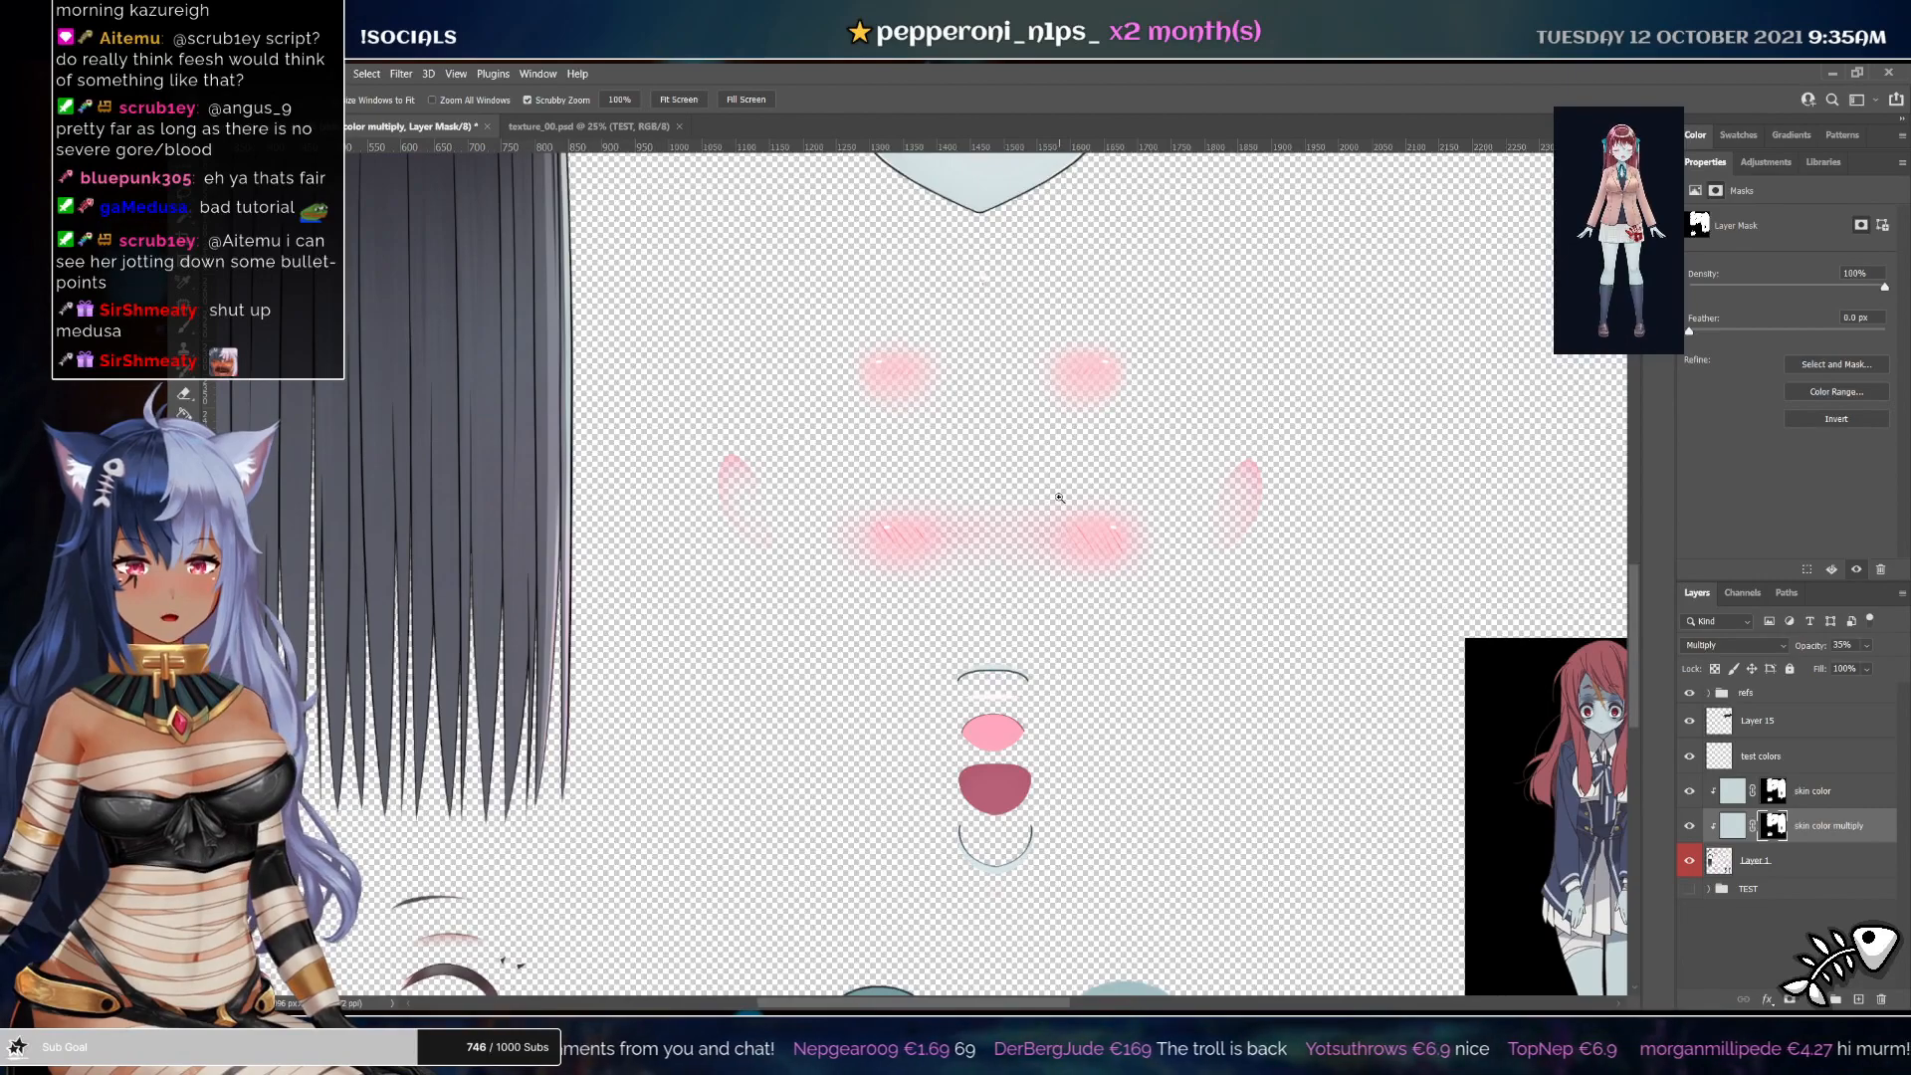
drag(743, 545, 670, 503)
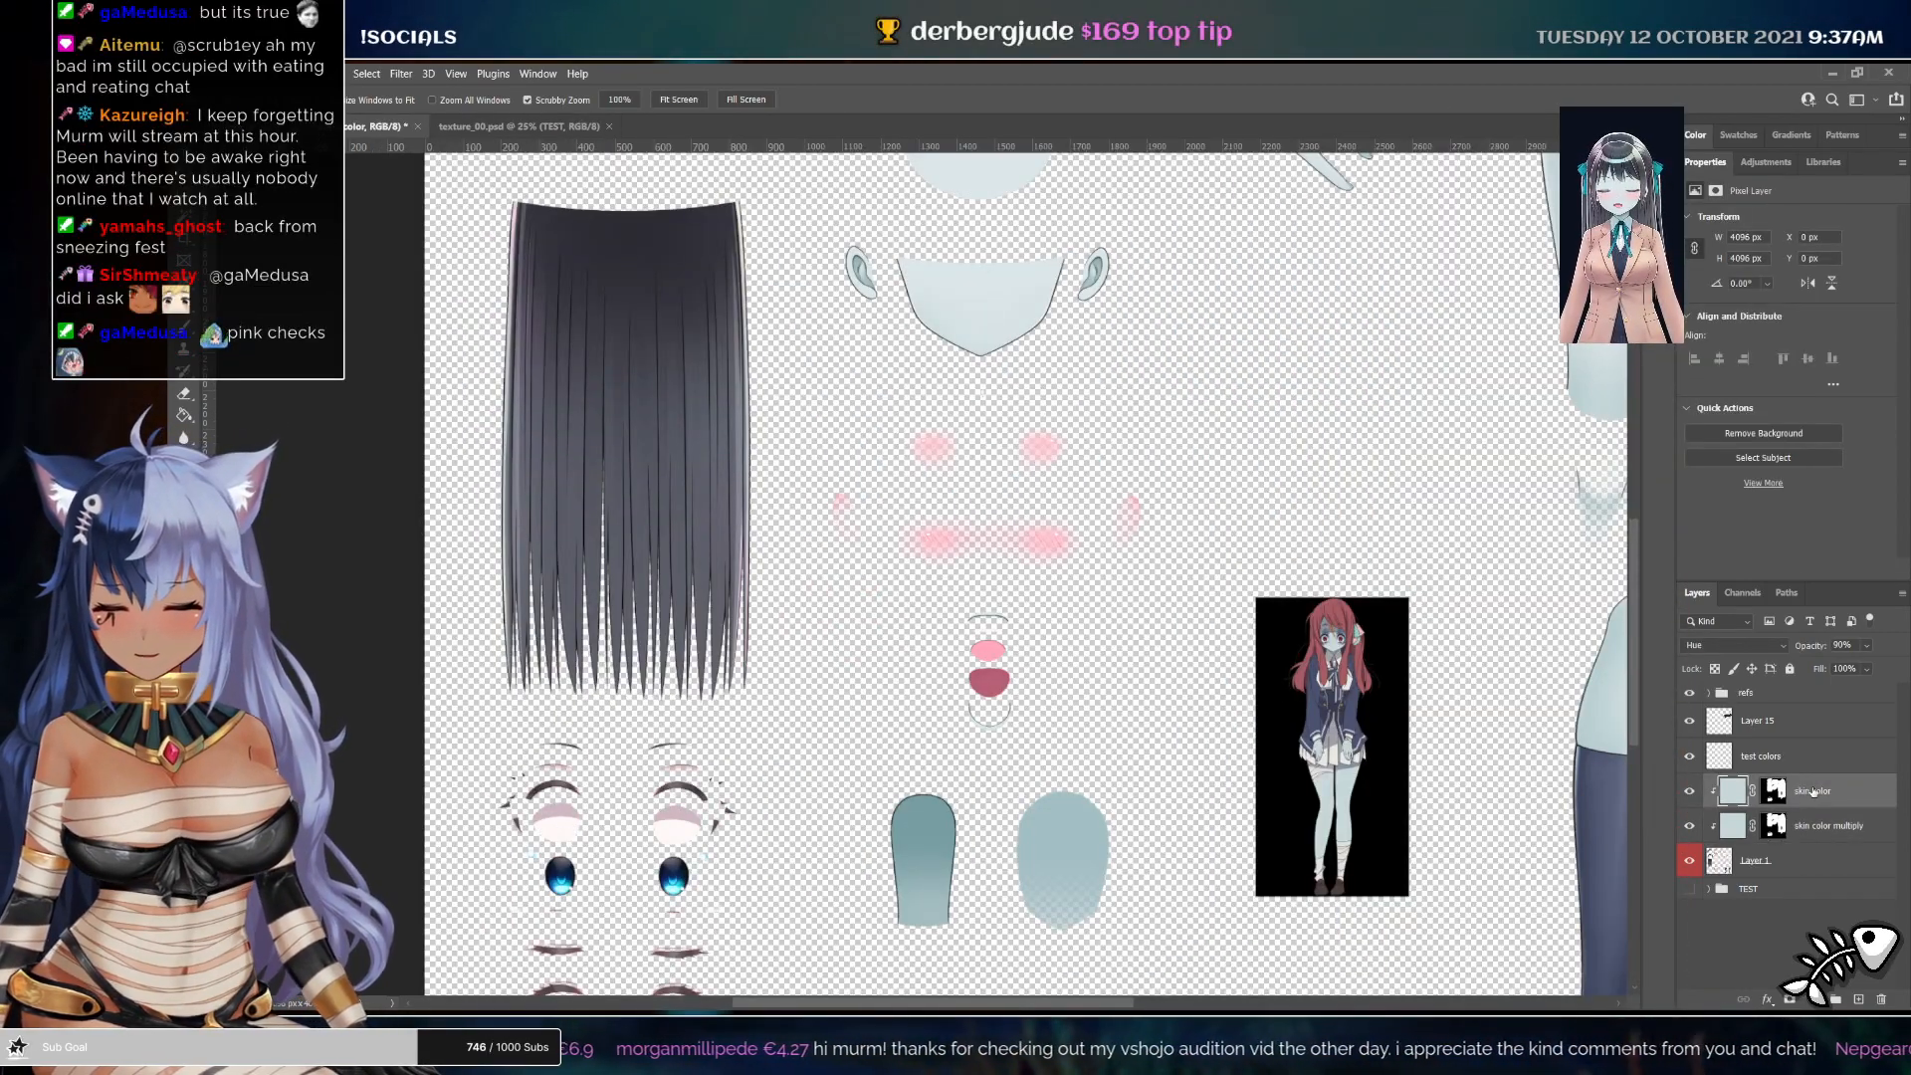
Add a new layer named darken blush tones above the skin color layer and clip it to the layer below
key(ctrl+u)
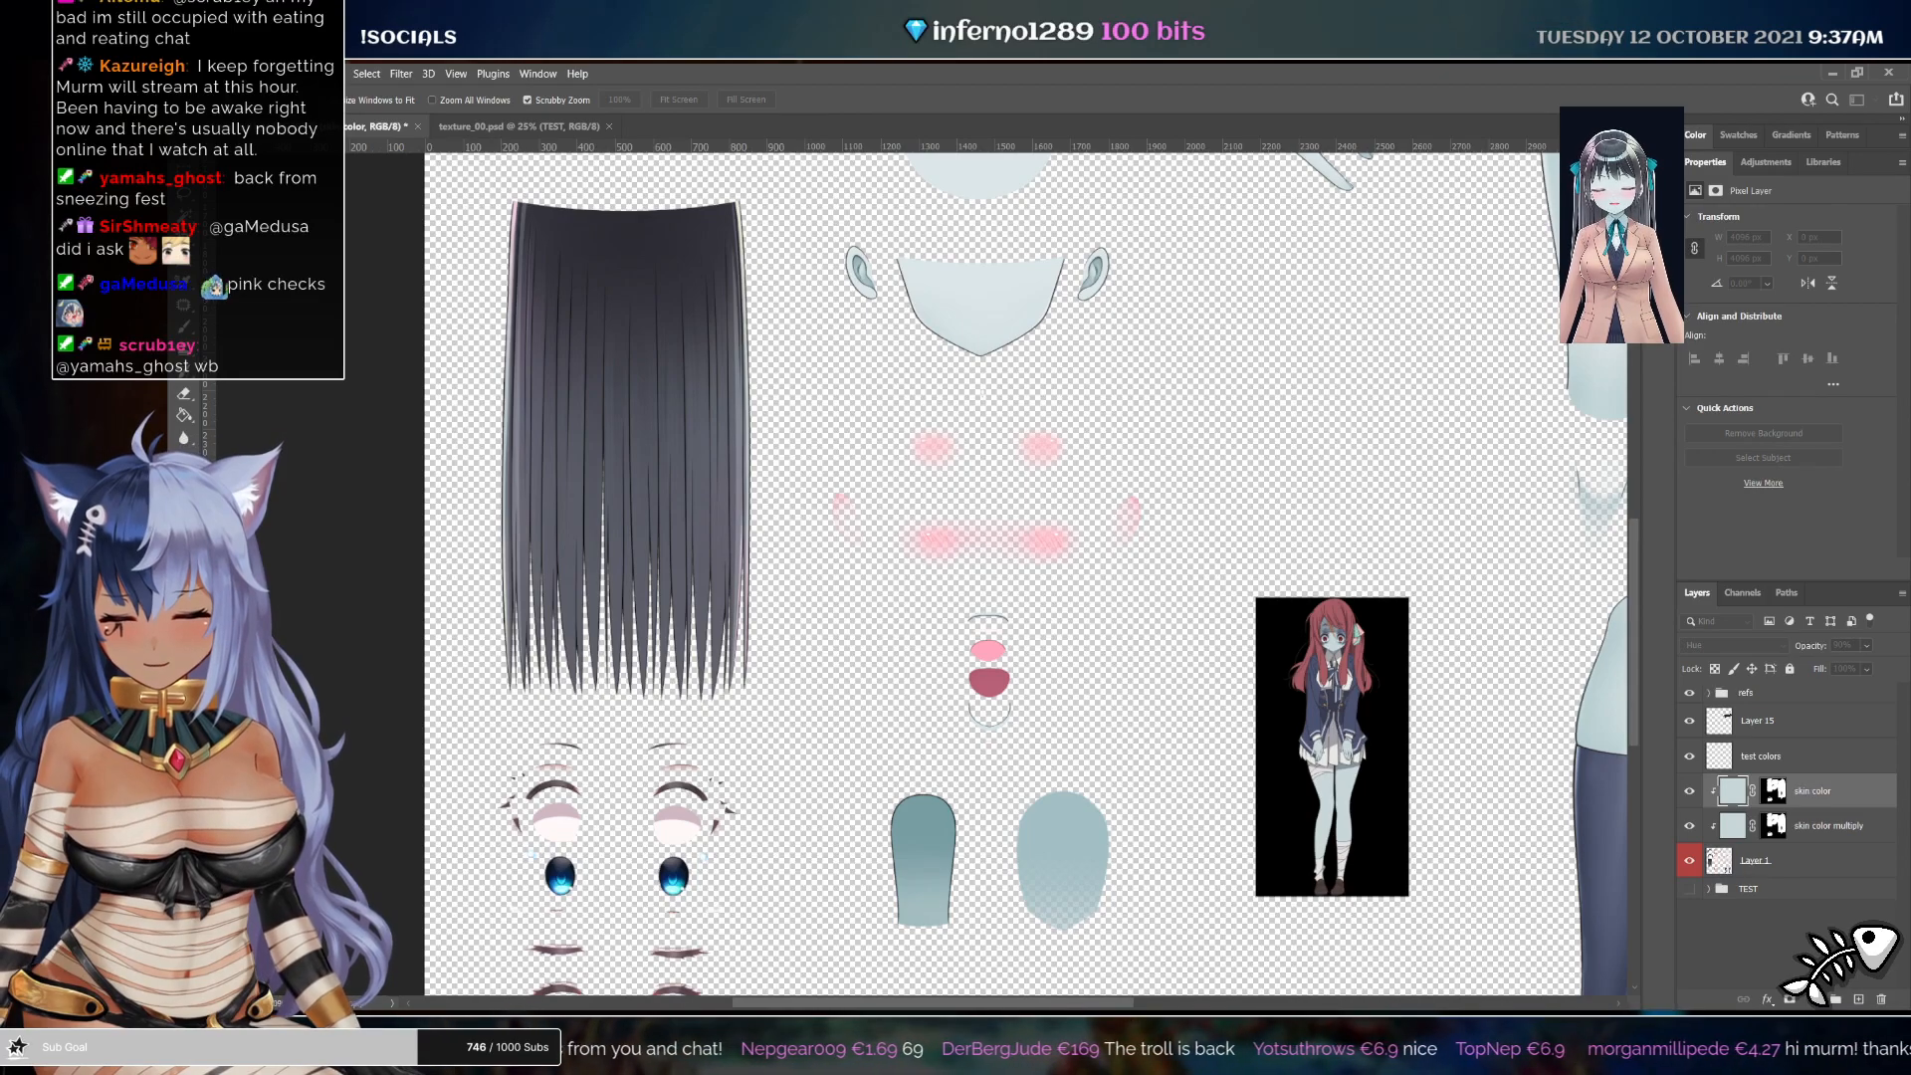
click(1167, 344)
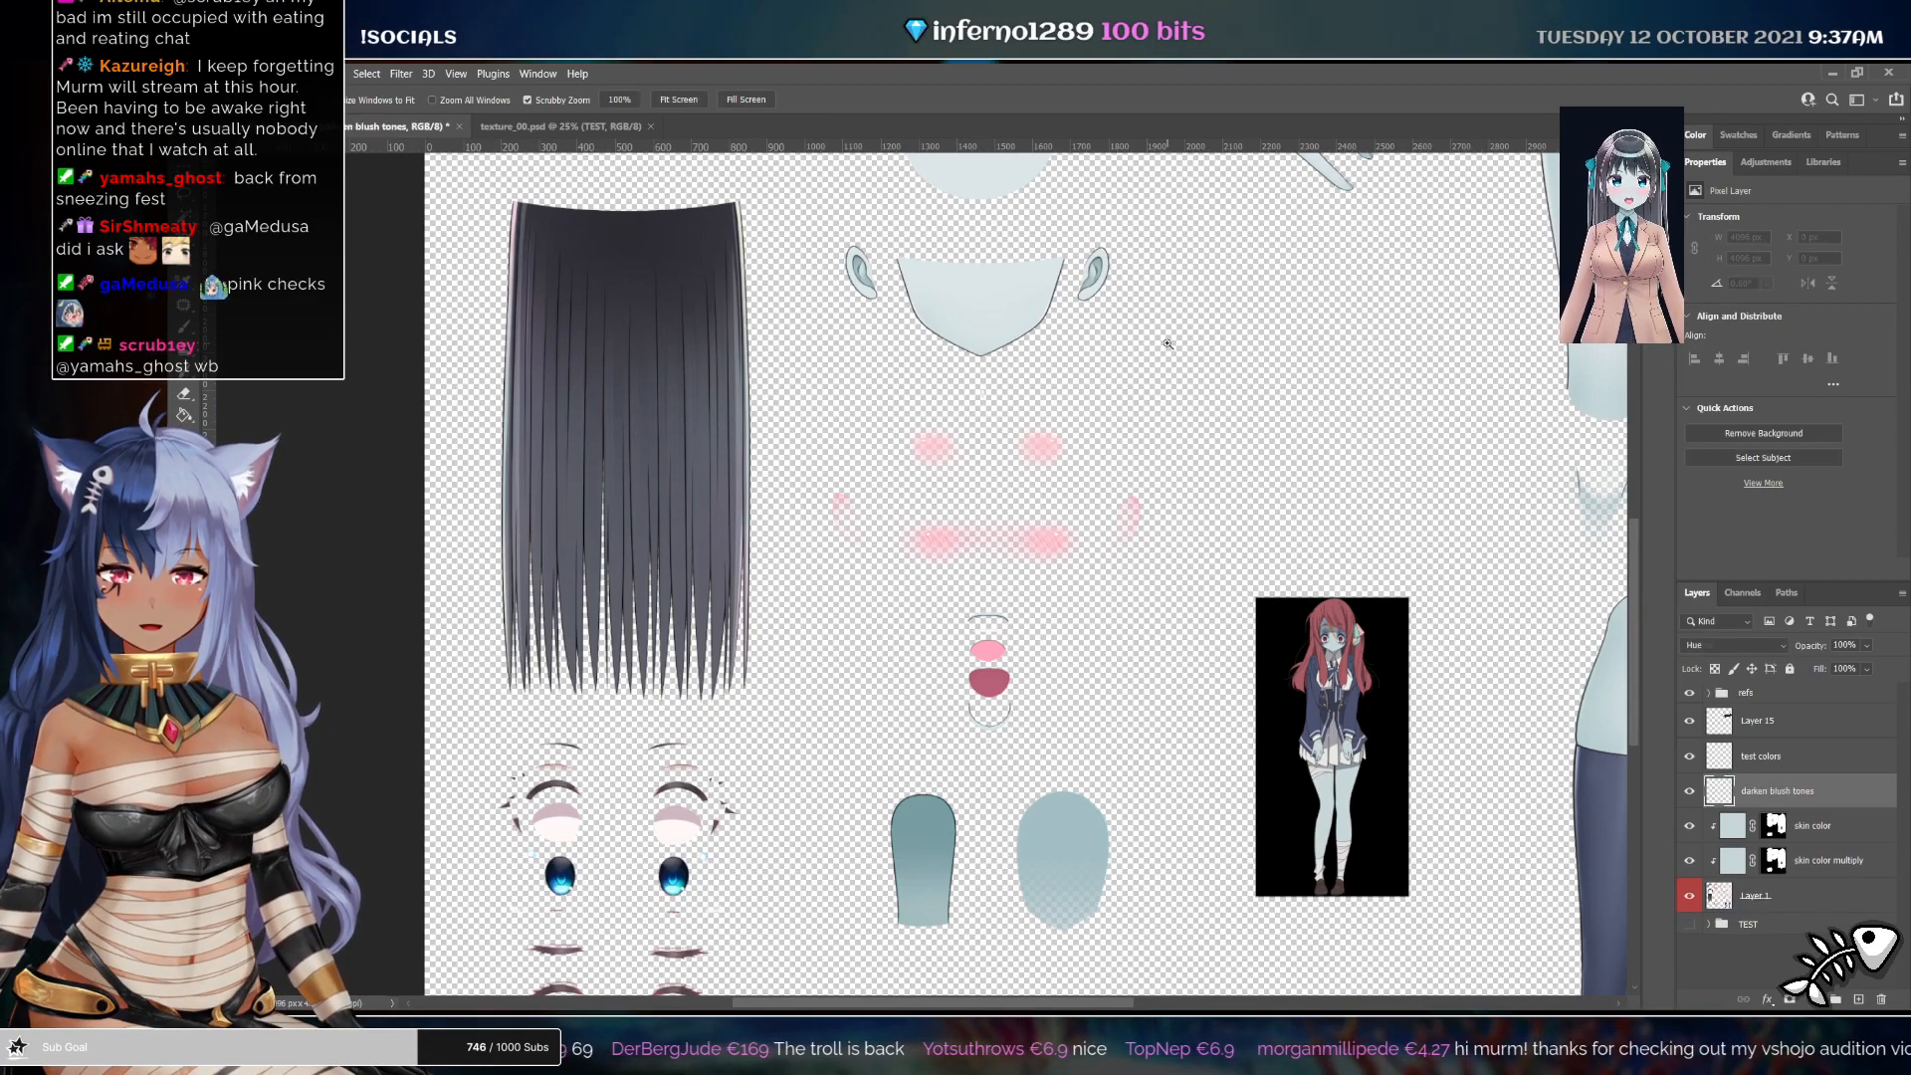
alt+click(1827, 804)
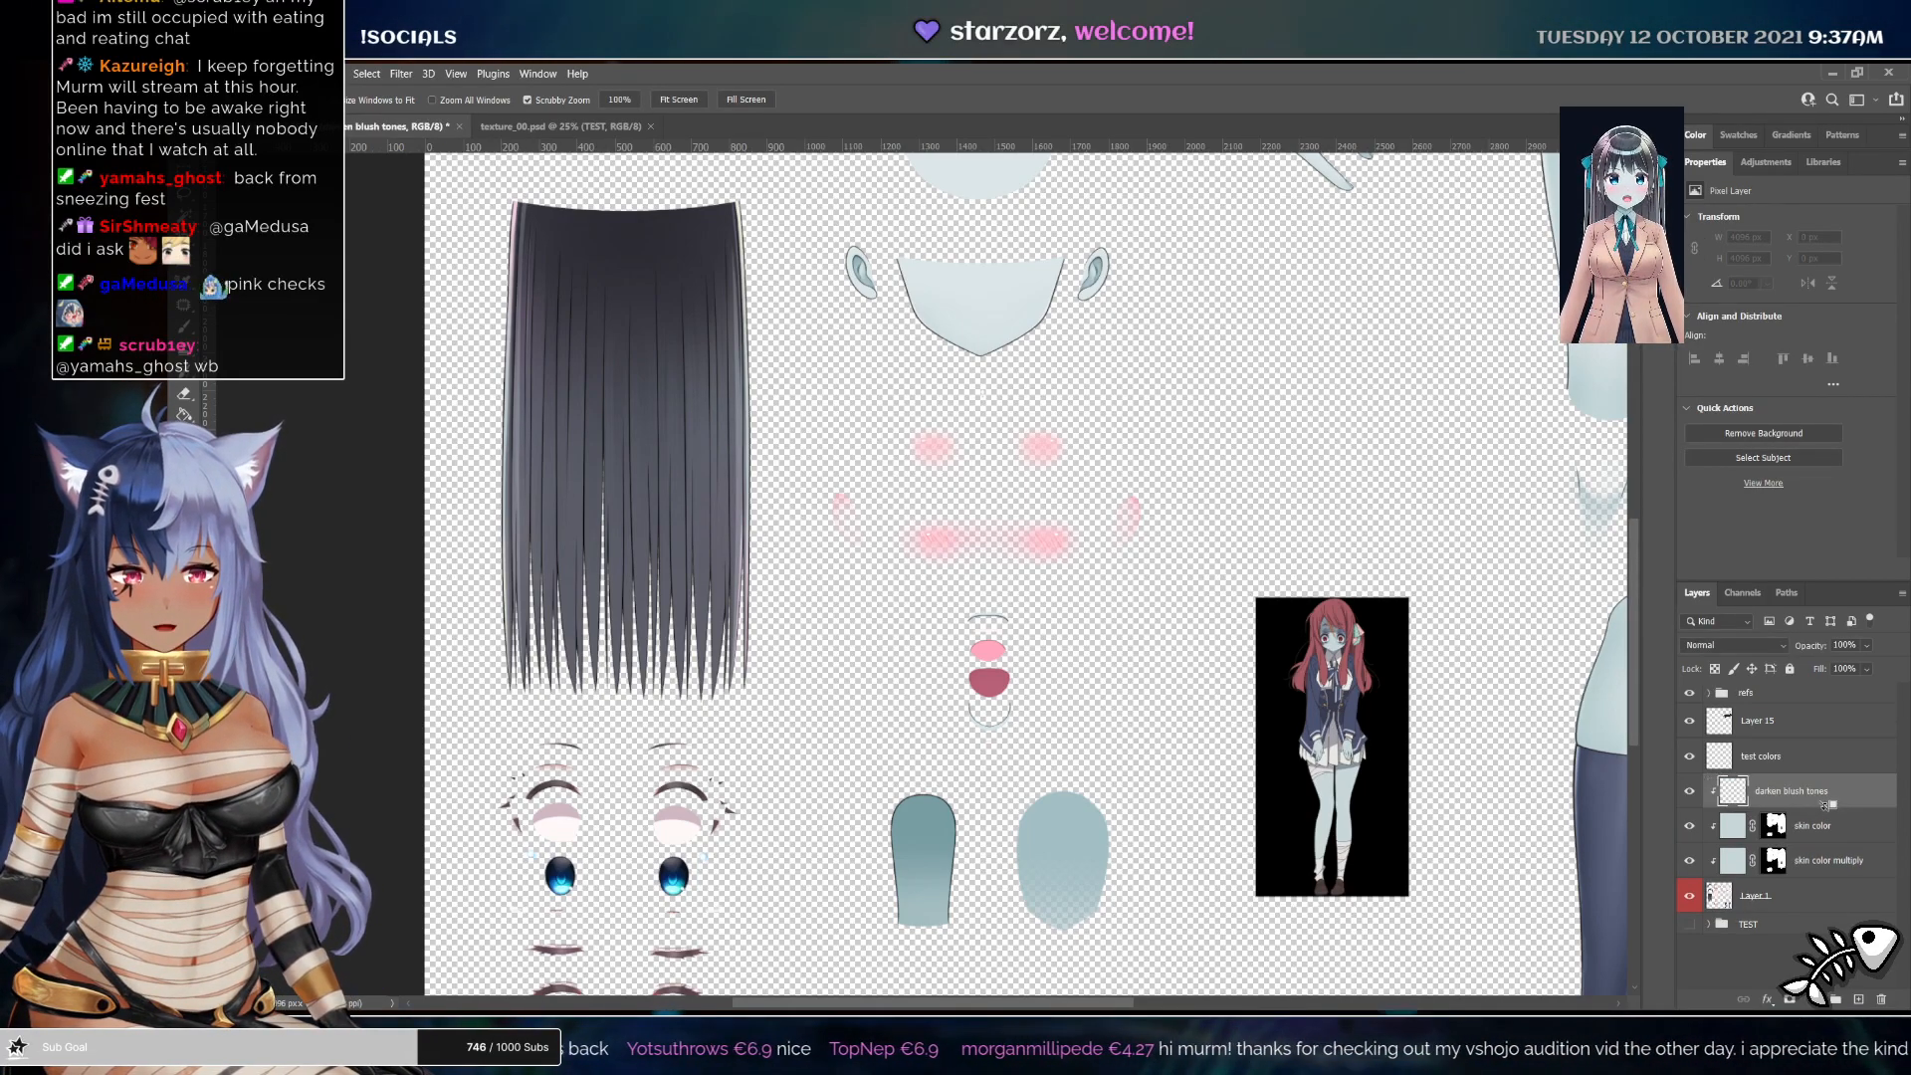
Paint over the blush marks and ears on the darken blush tones layer with the Brush
drag(973, 668, 1180, 660)
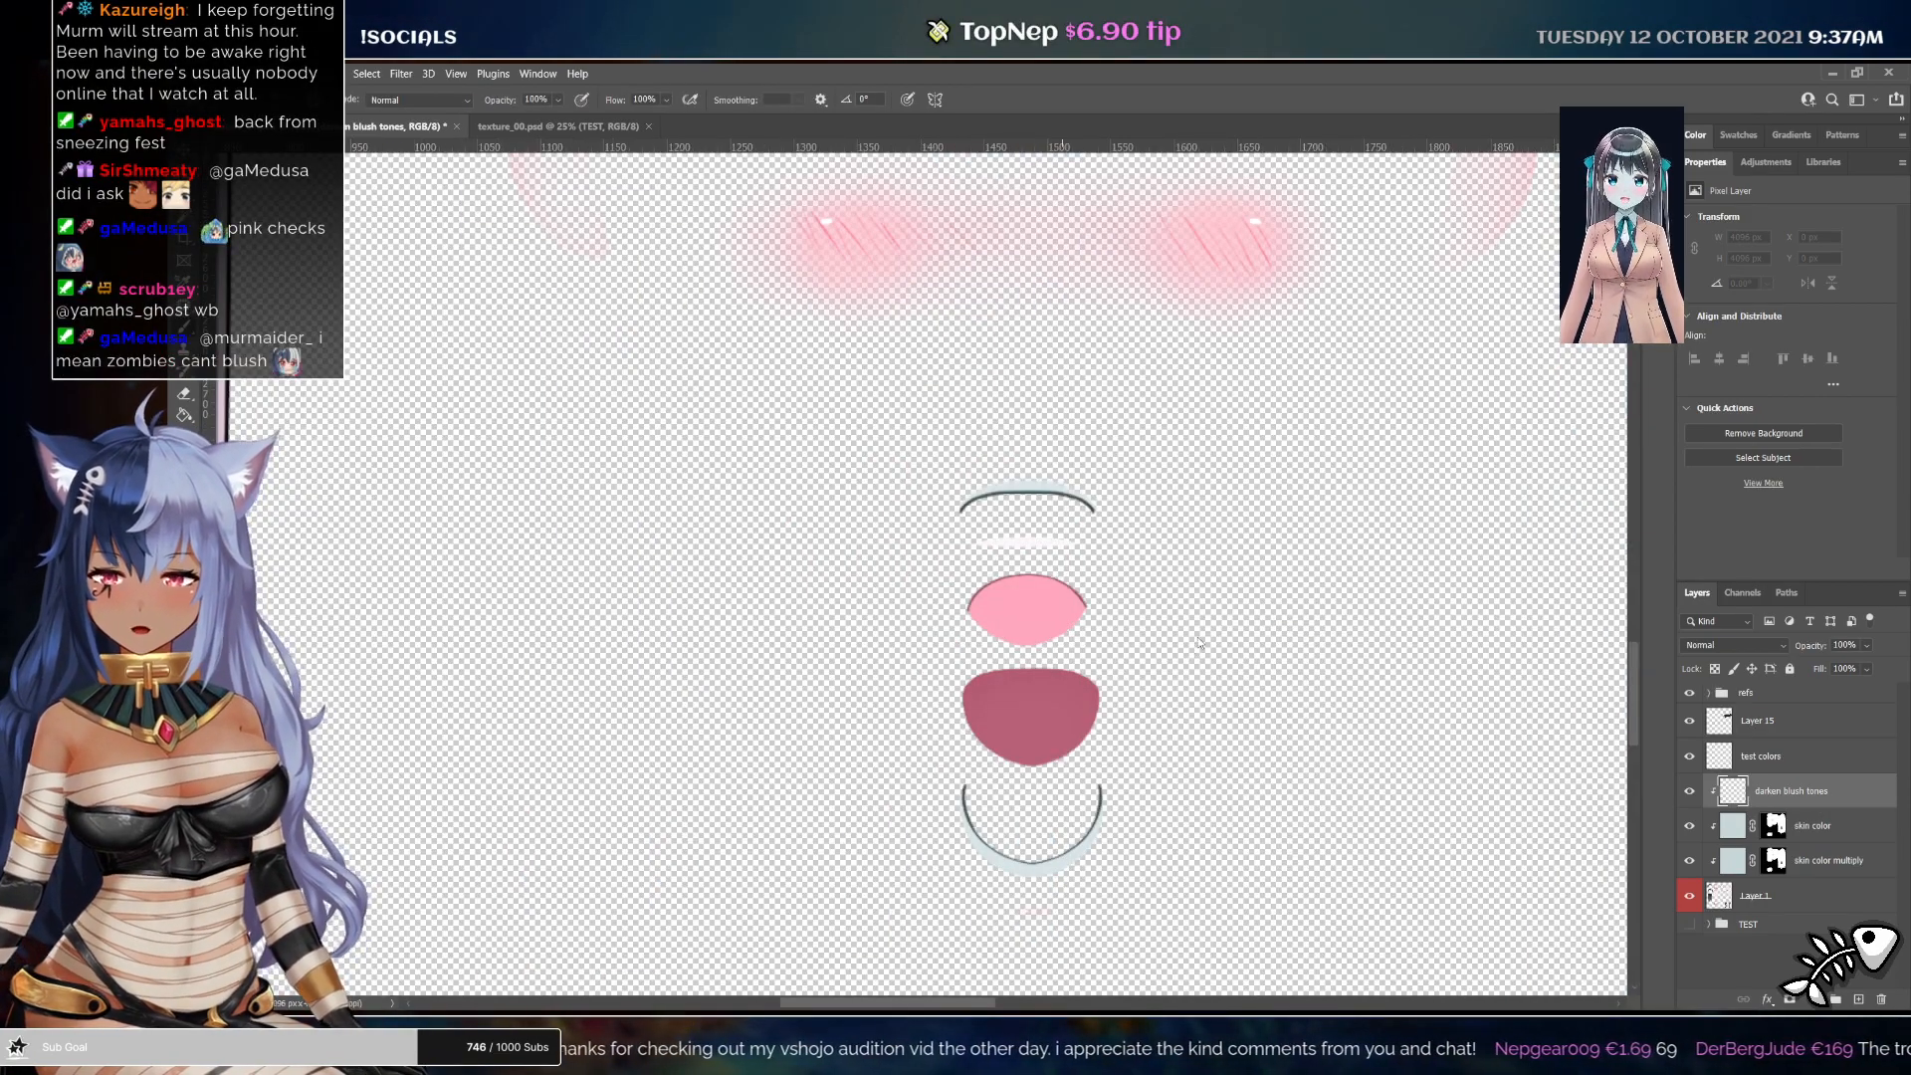
mouse_move(990, 602)
mouse_down()
mouse_move(1080, 632)
mouse_move(1070, 687)
mouse_move(975, 705)
mouse_move(1074, 718)
mouse_move(1114, 695)
mouse_up()
drag(1168, 614, 1192, 781)
mouse_move(587, 324)
mouse_down()
mouse_move(810, 441)
mouse_move(1310, 465)
mouse_move(1095, 362)
mouse_move(474, 264)
mouse_move(1592, 359)
mouse_up()
mouse_move(1382, 322)
mouse_down()
mouse_move(1132, 386)
mouse_move(1255, 637)
mouse_up()
drag(761, 423, 802, 533)
drag(1259, 515, 1200, 448)
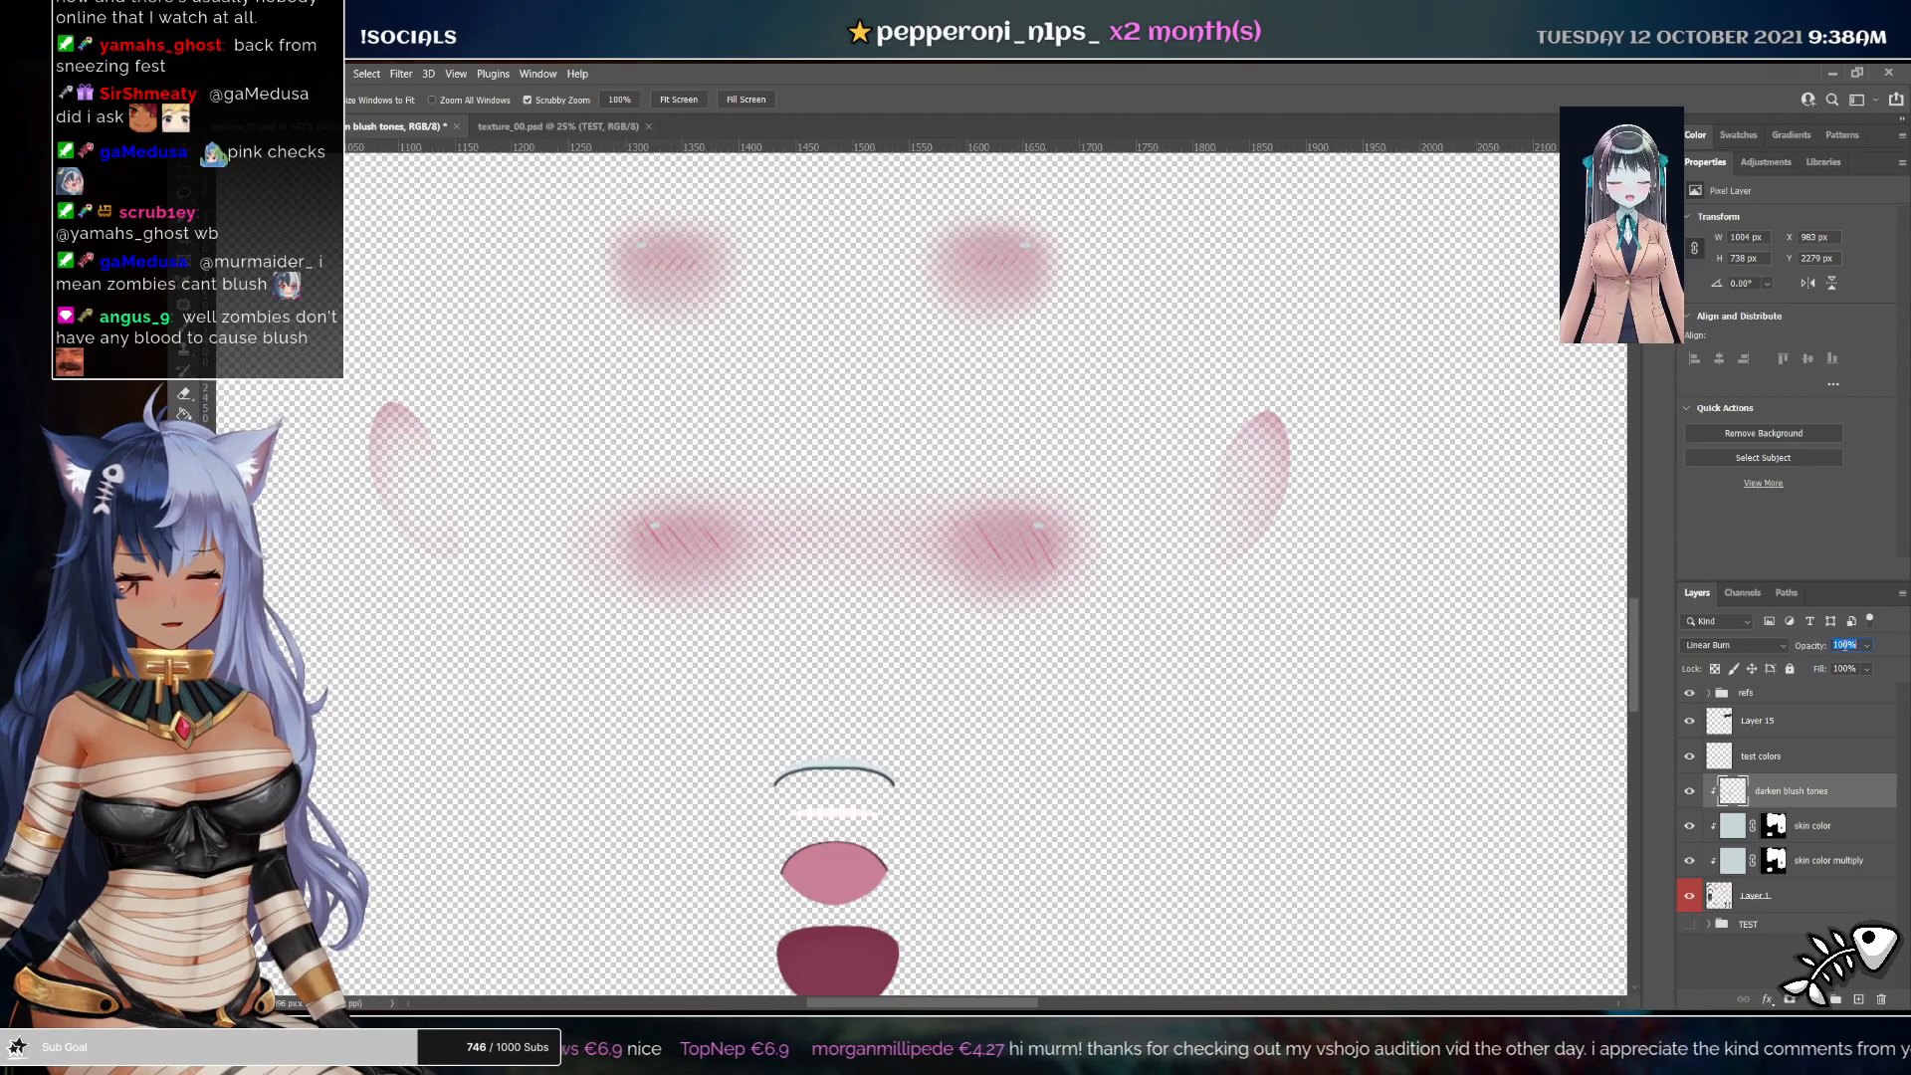
Set the darken blush tones layer's blend mode to Color and its opacity to 34%
text(90)
key(Return)
scroll(1303, 748, up, 1)
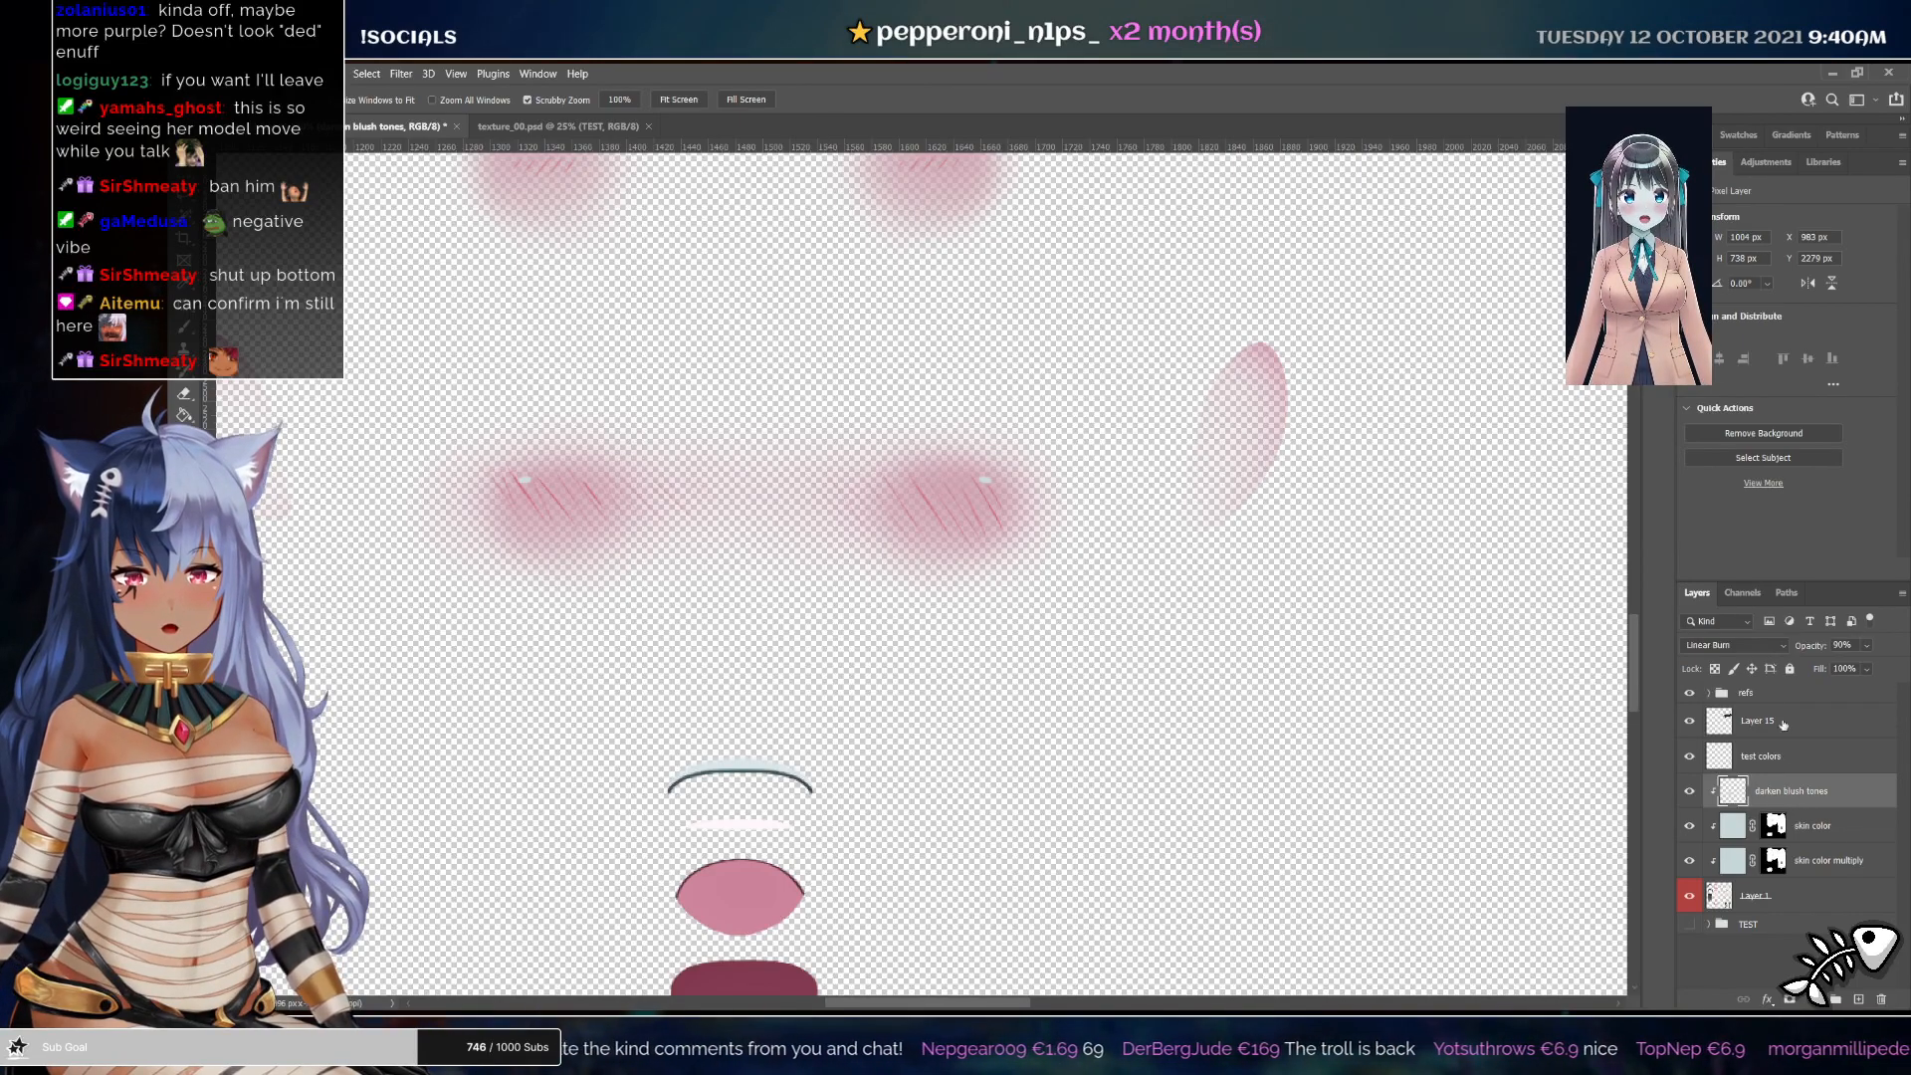
click(1724, 647)
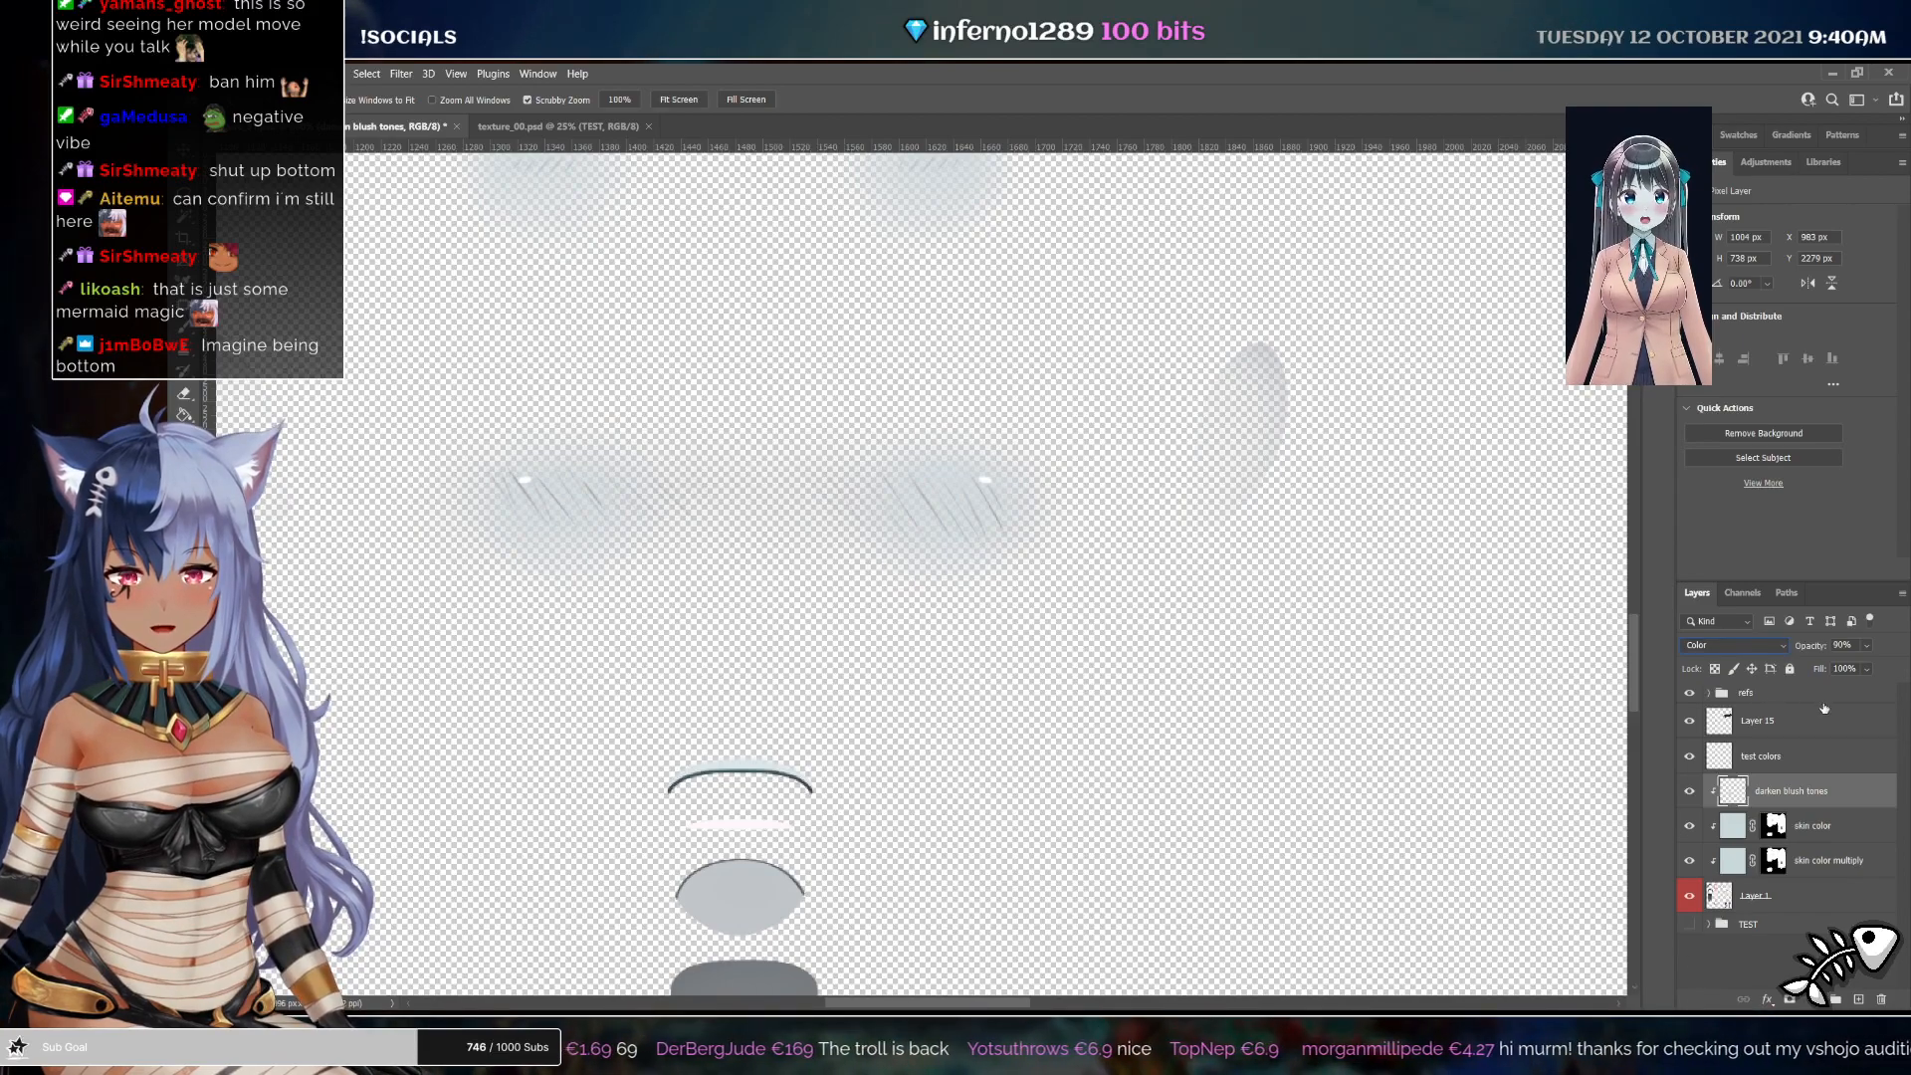
key(3)
key(4)
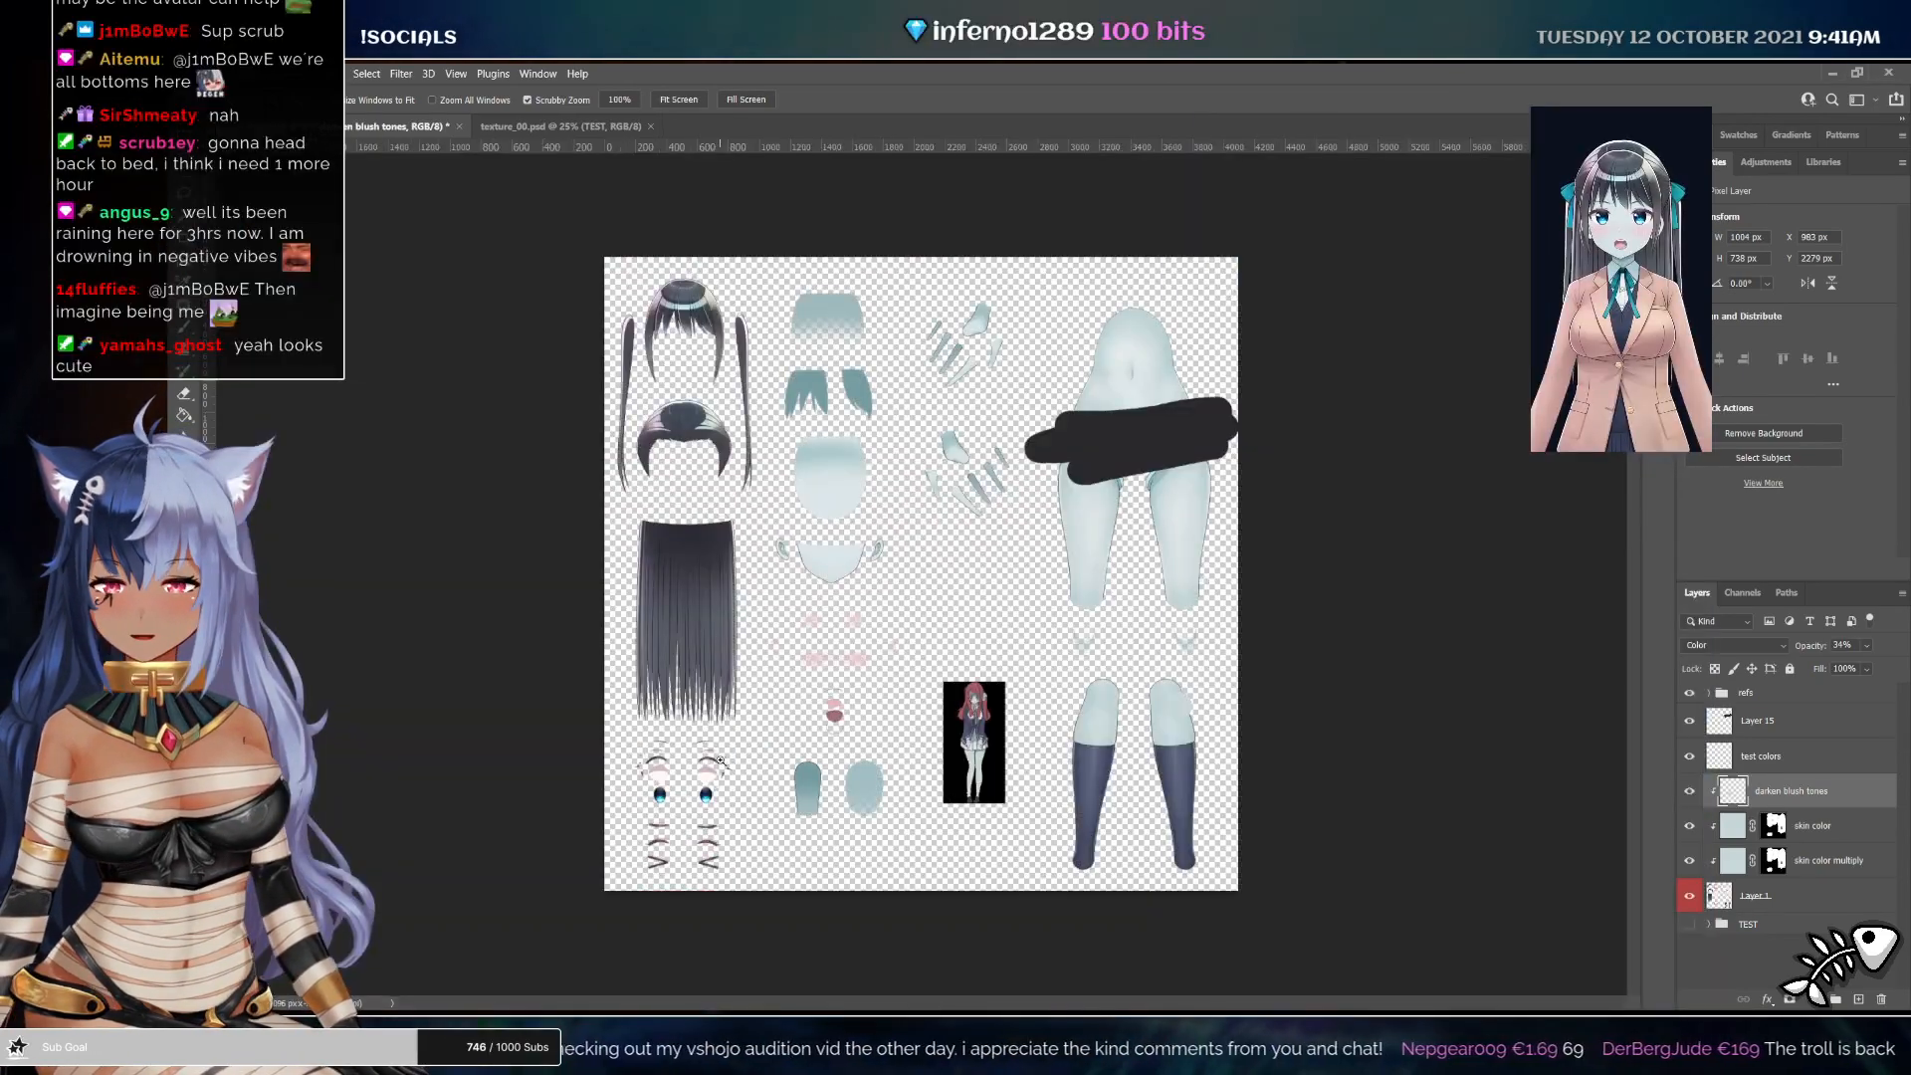
Sample the red eye color from the zombie reference image, switching to the darken blush tones layer
drag(647, 771, 694, 795)
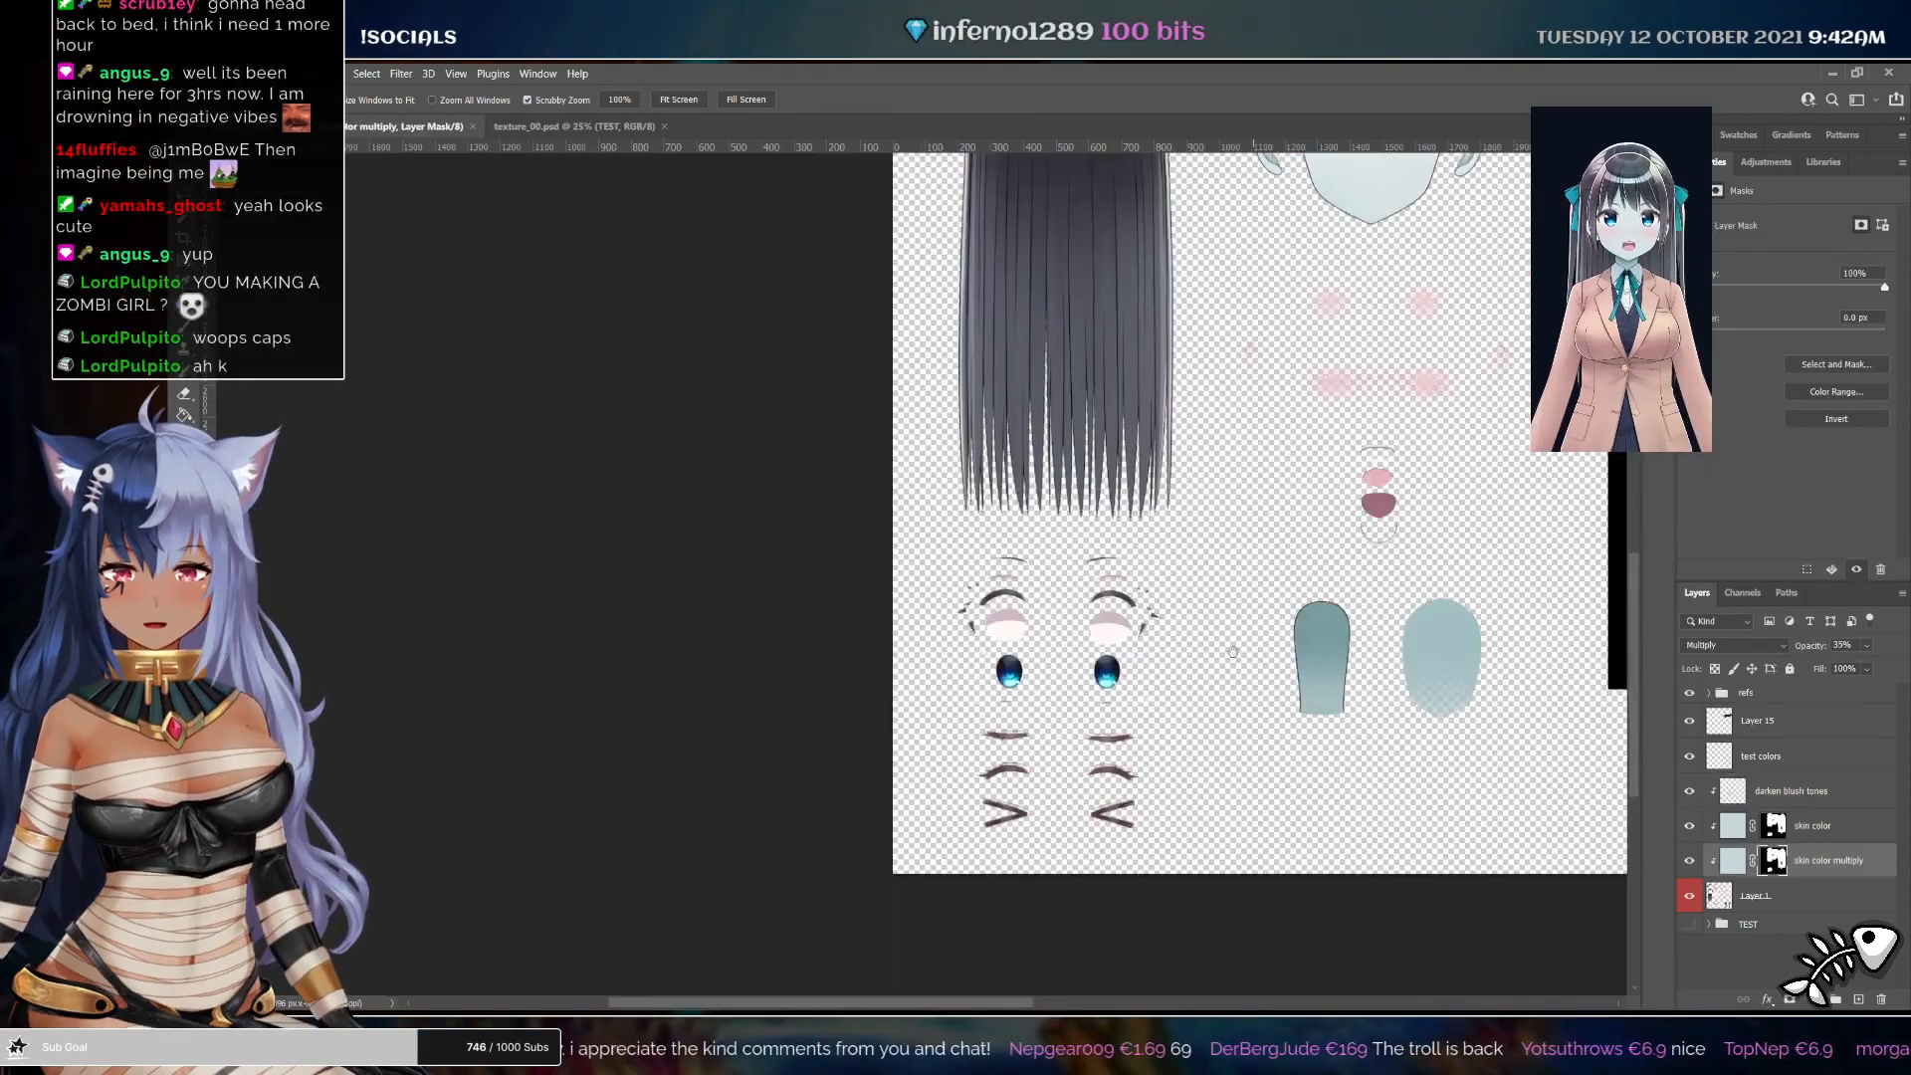
drag(1233, 652, 736, 645)
drag(1111, 468, 1262, 689)
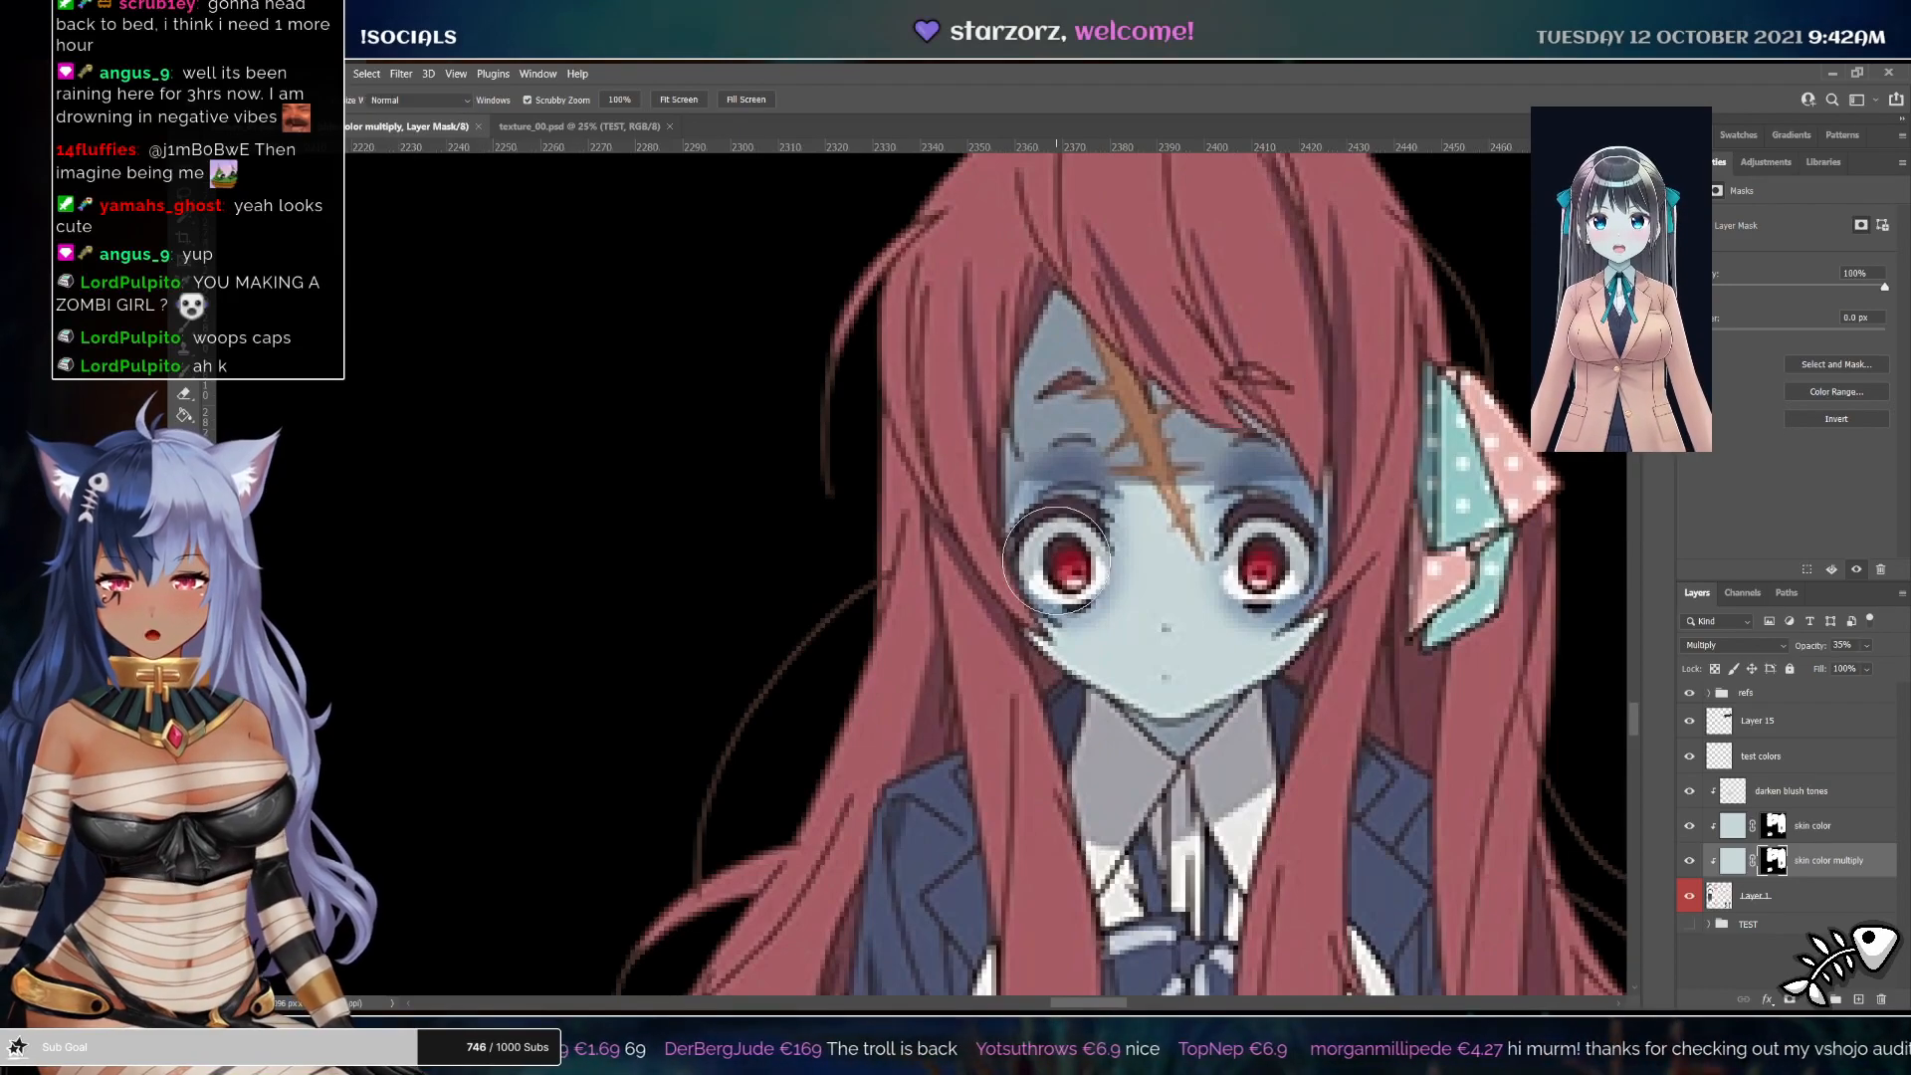
key(b)
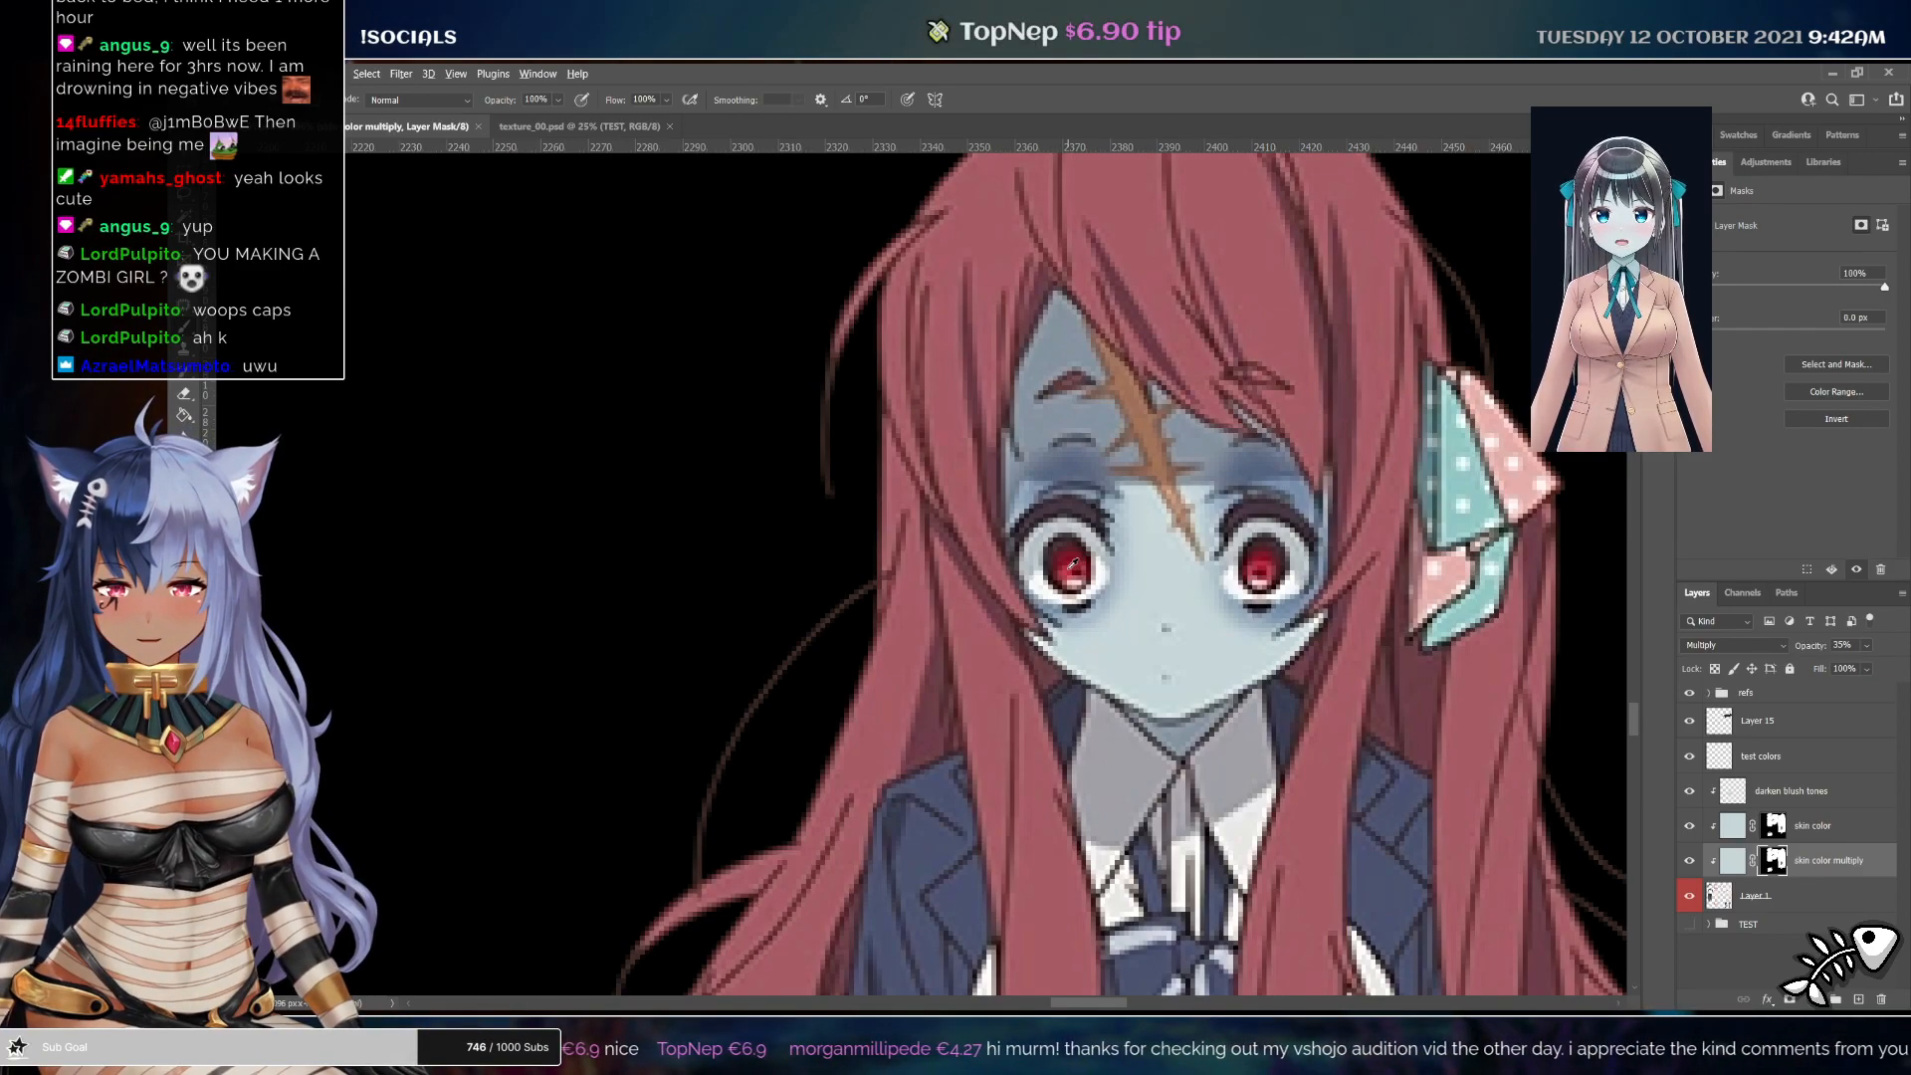
alt+click(1071, 565)
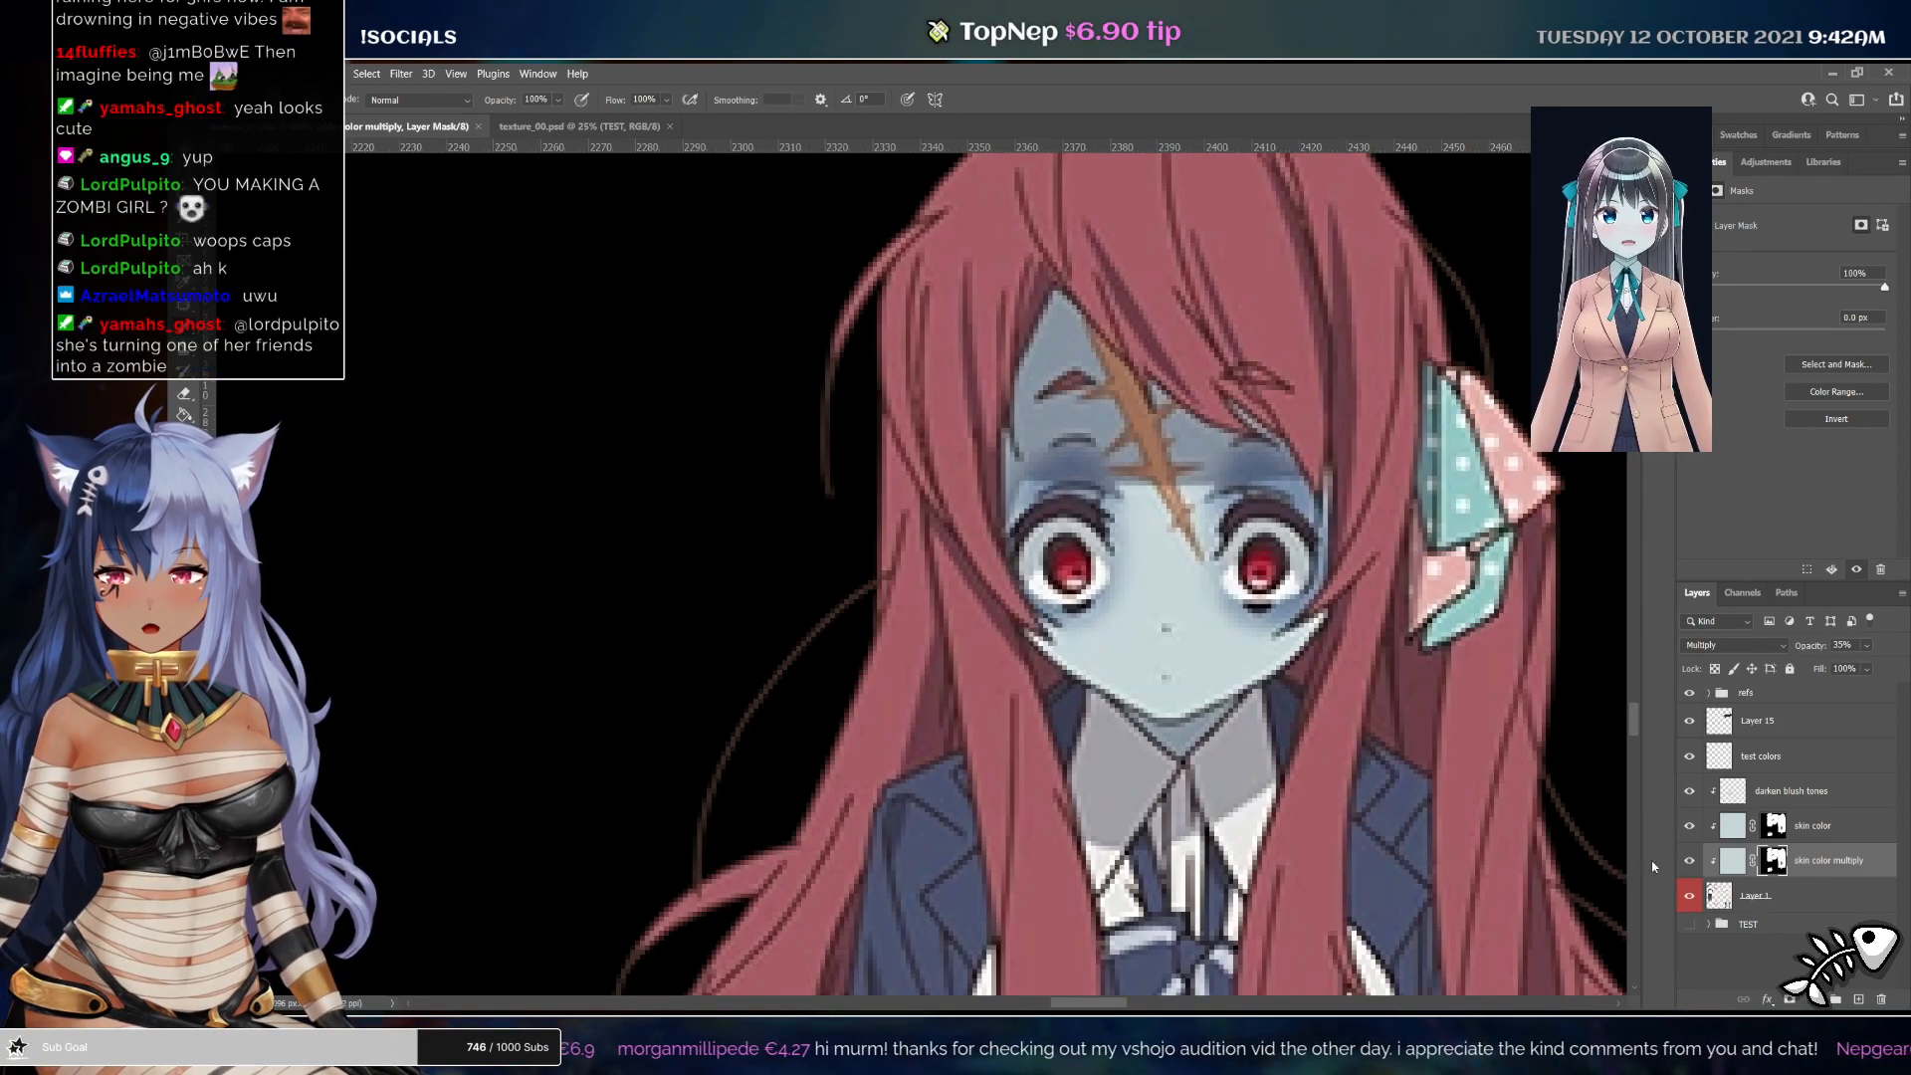
click(1813, 790)
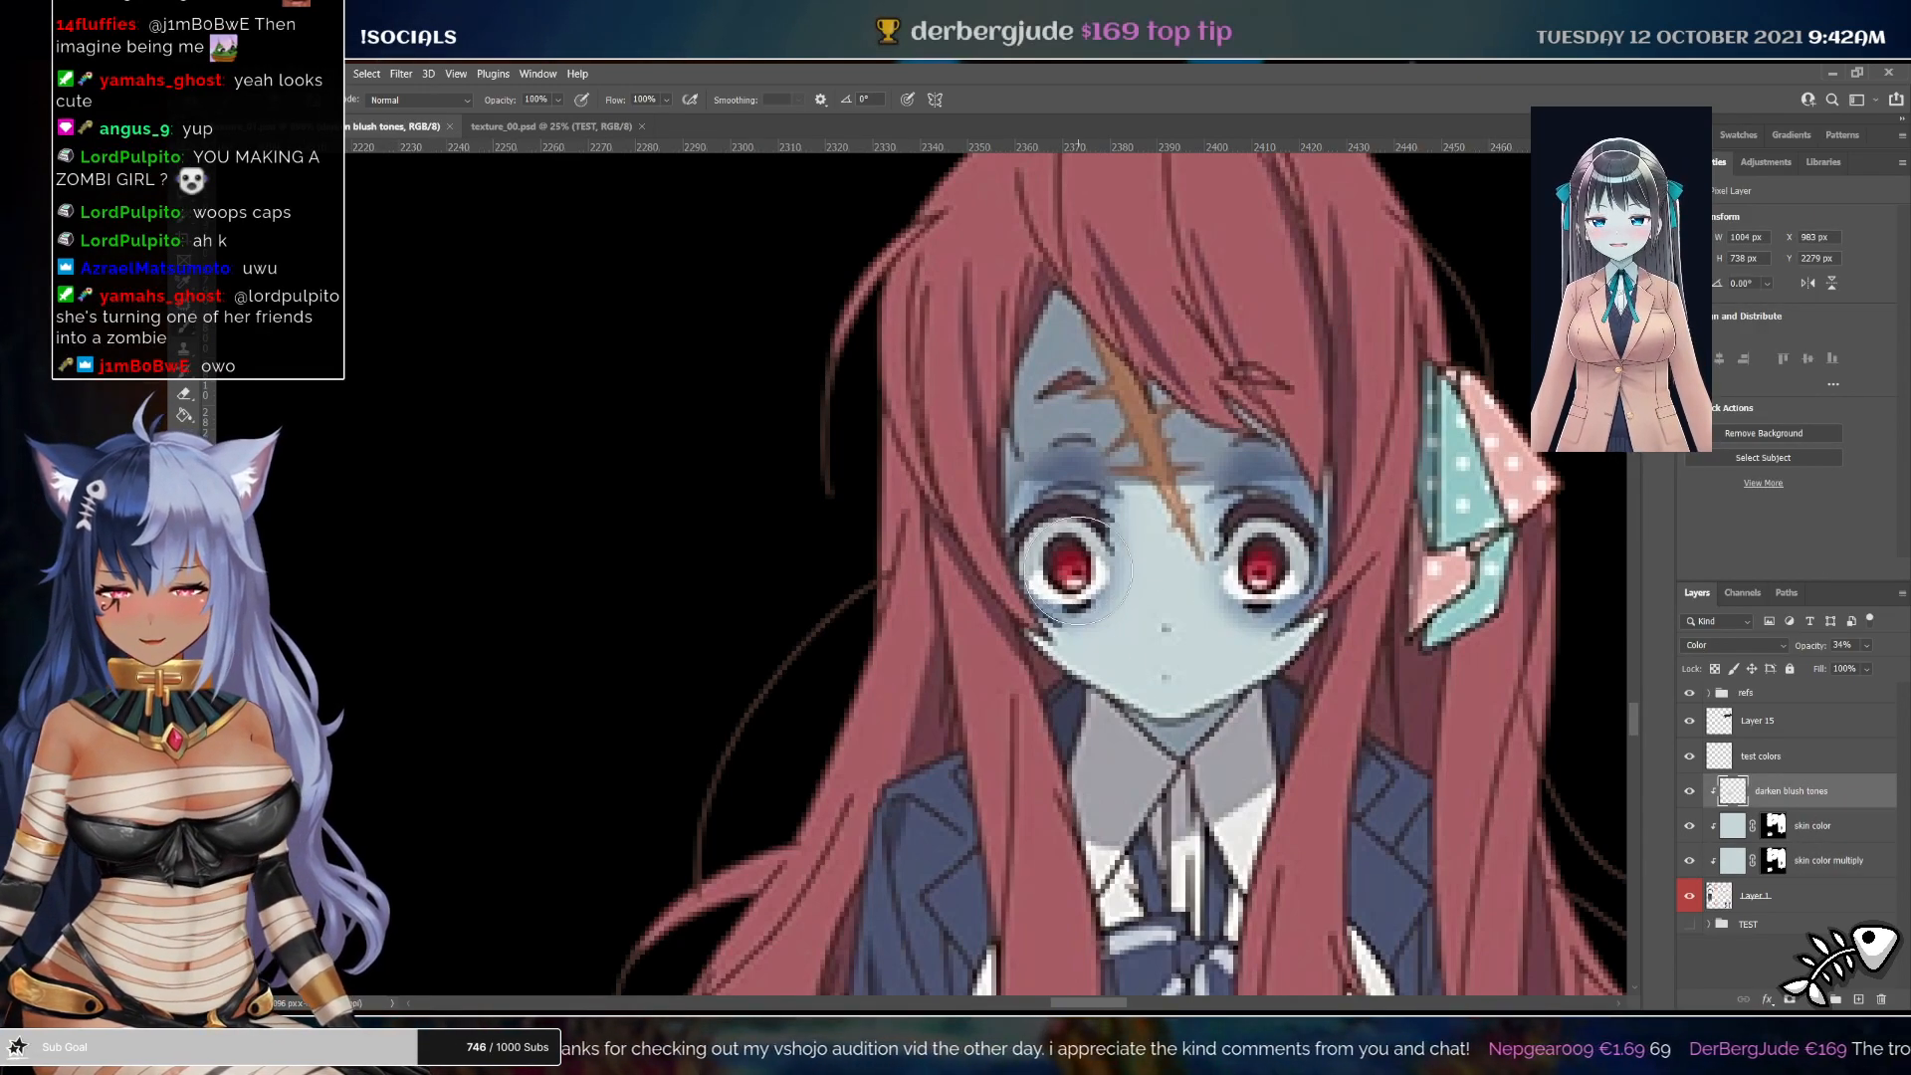
alt+click(1071, 564)
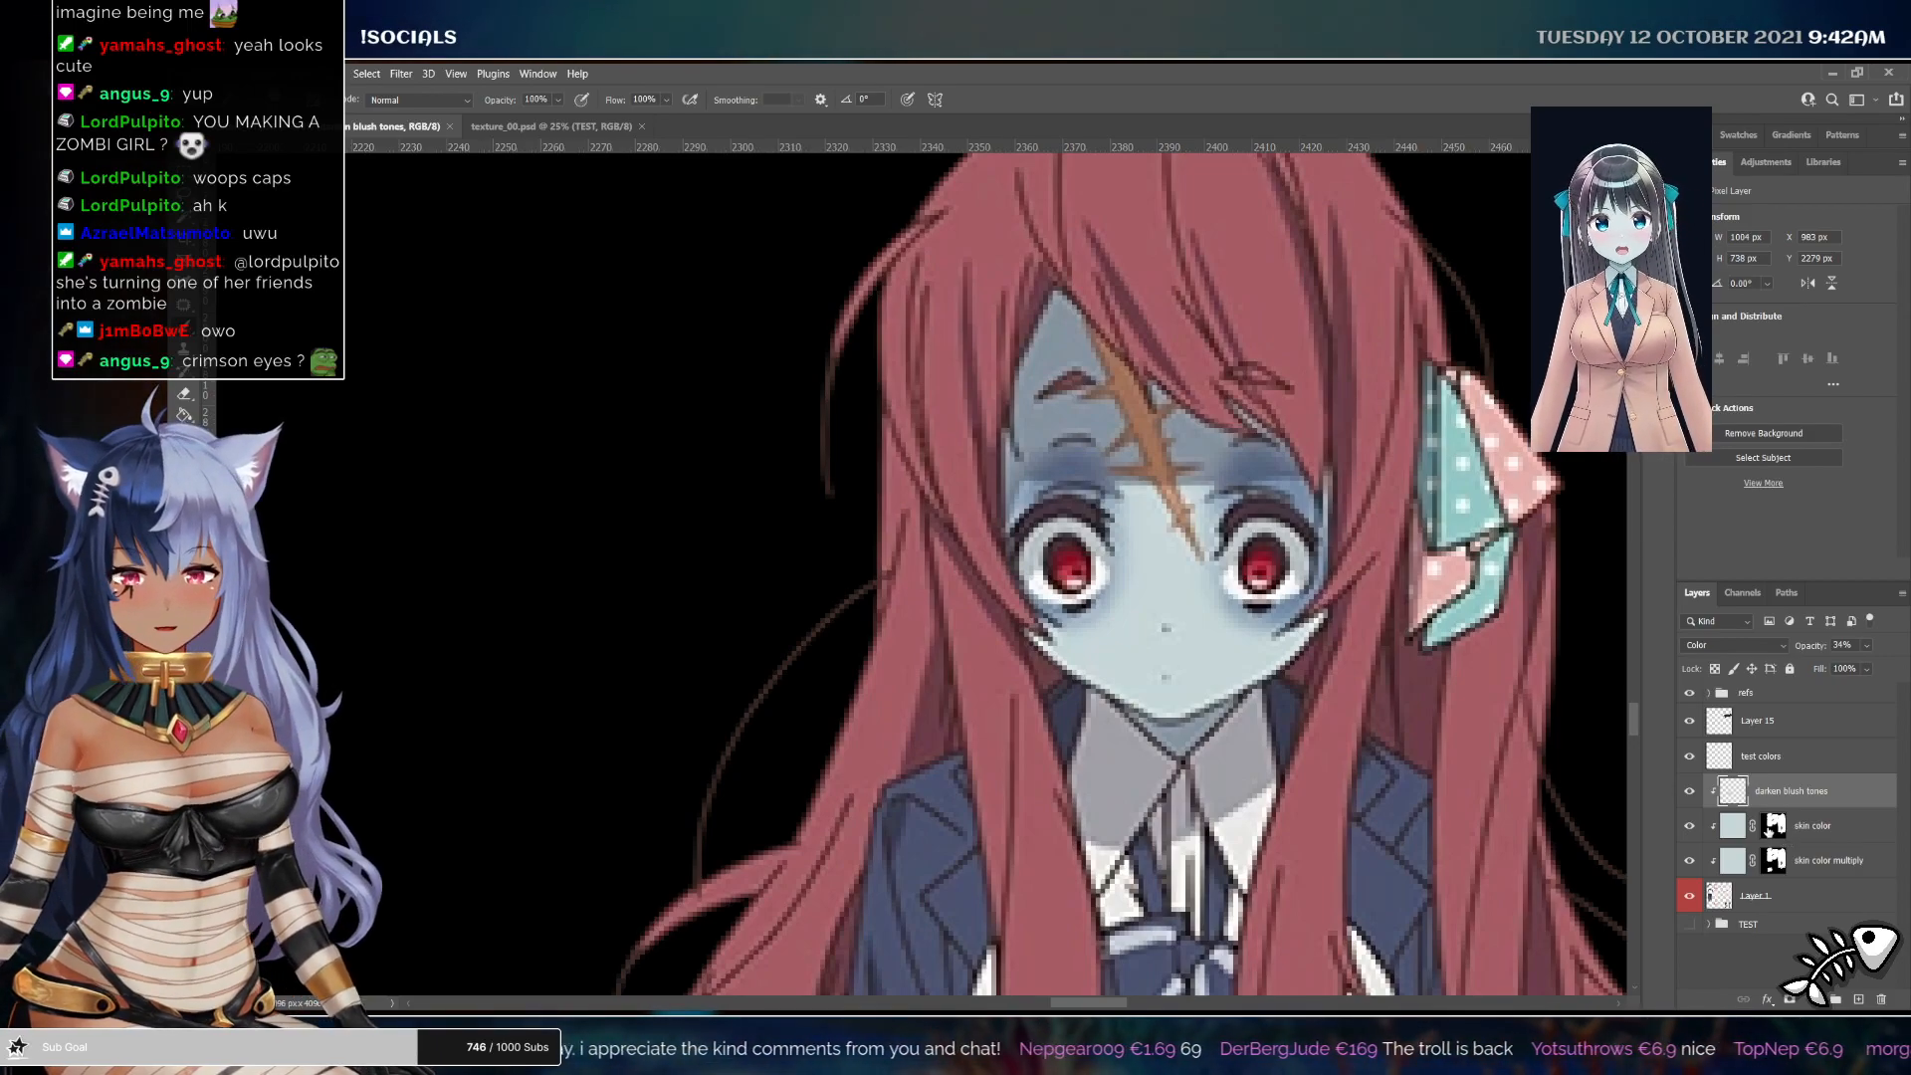
click(1772, 825)
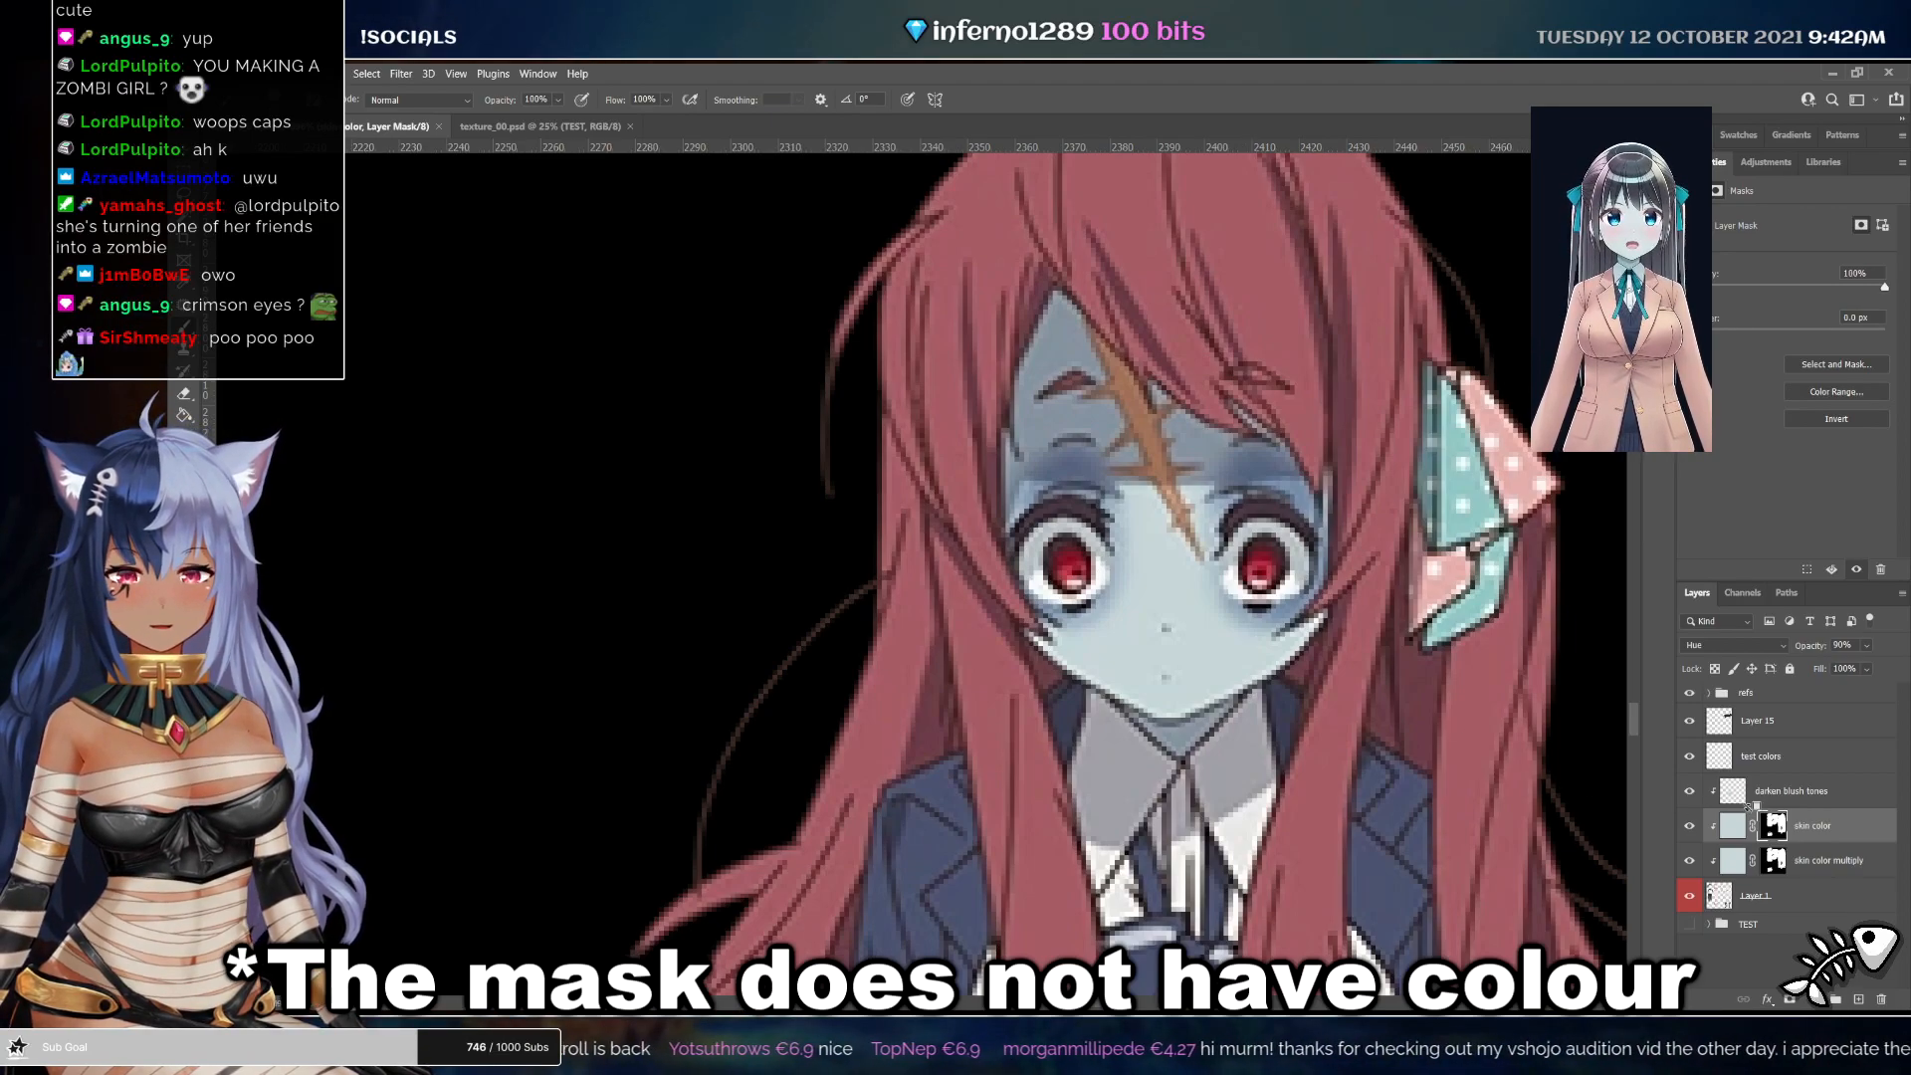
click(1788, 791)
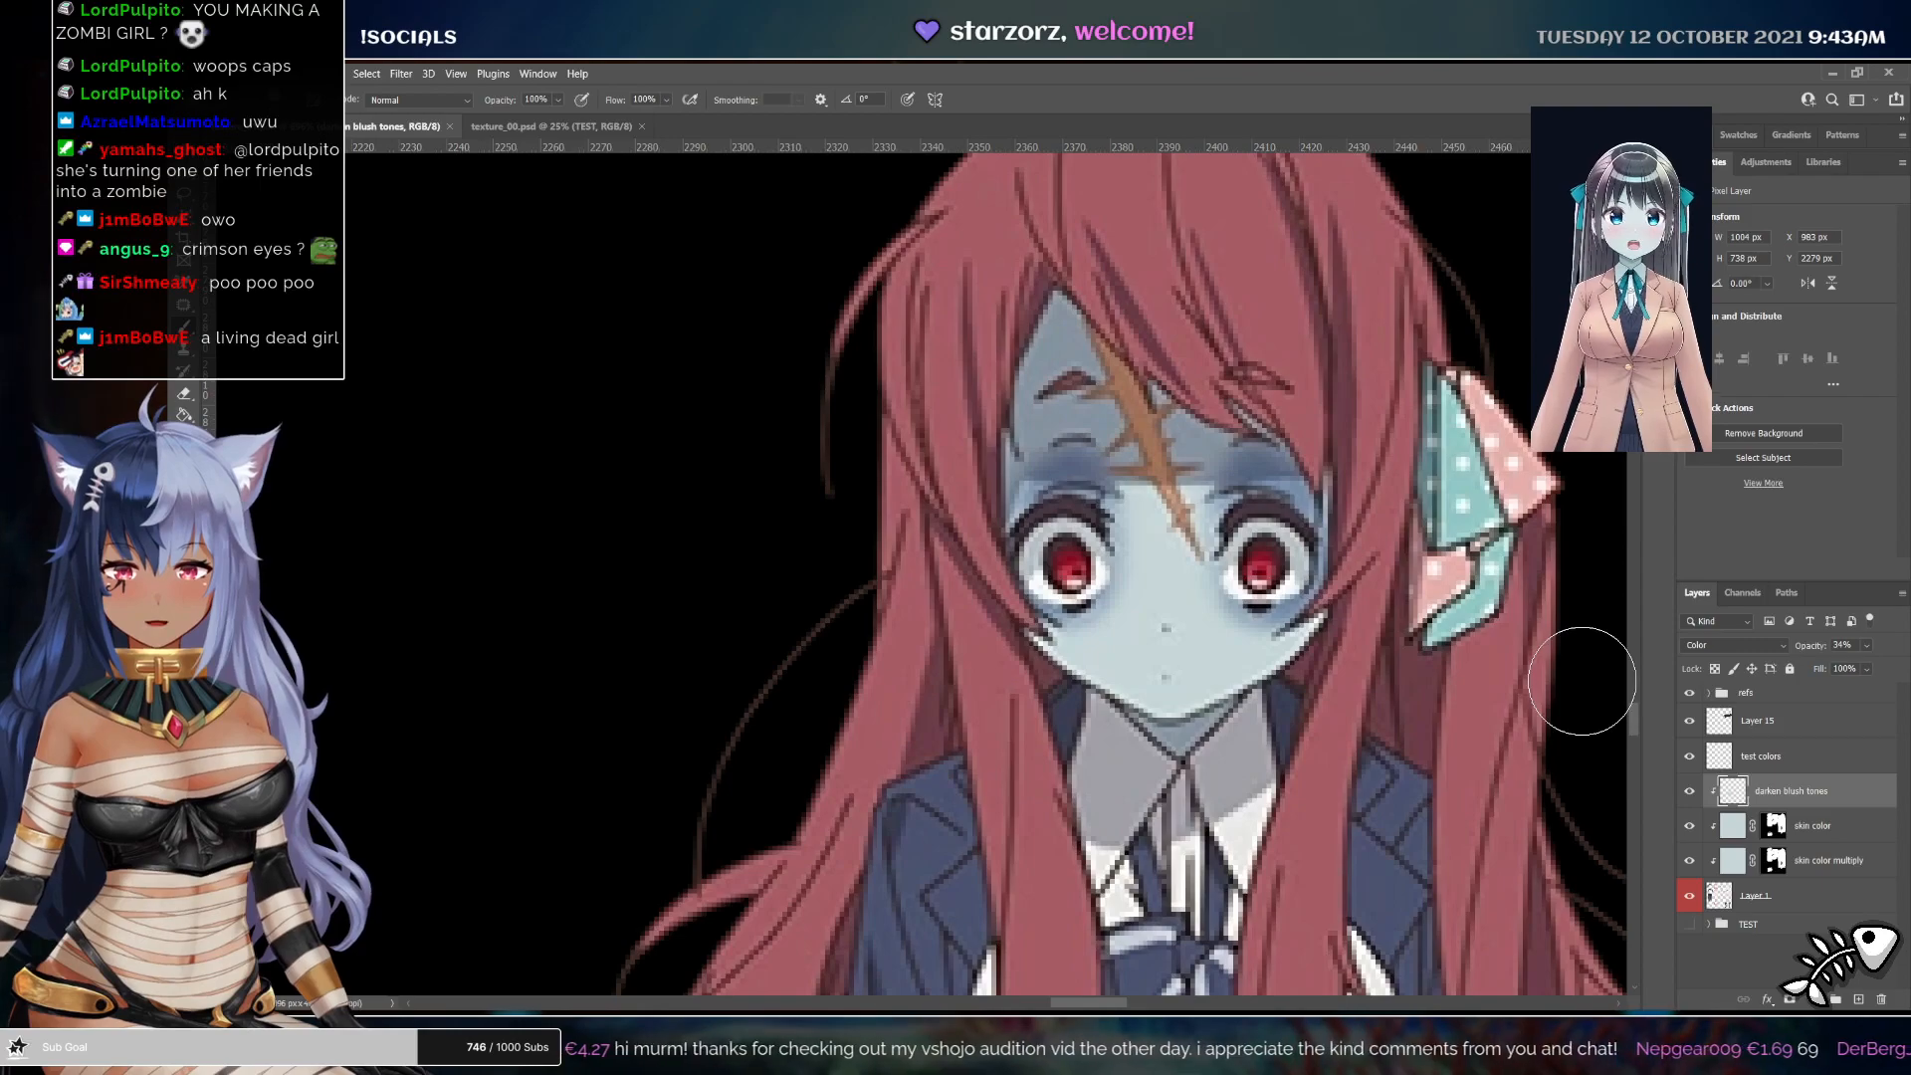
alt+click(1264, 565)
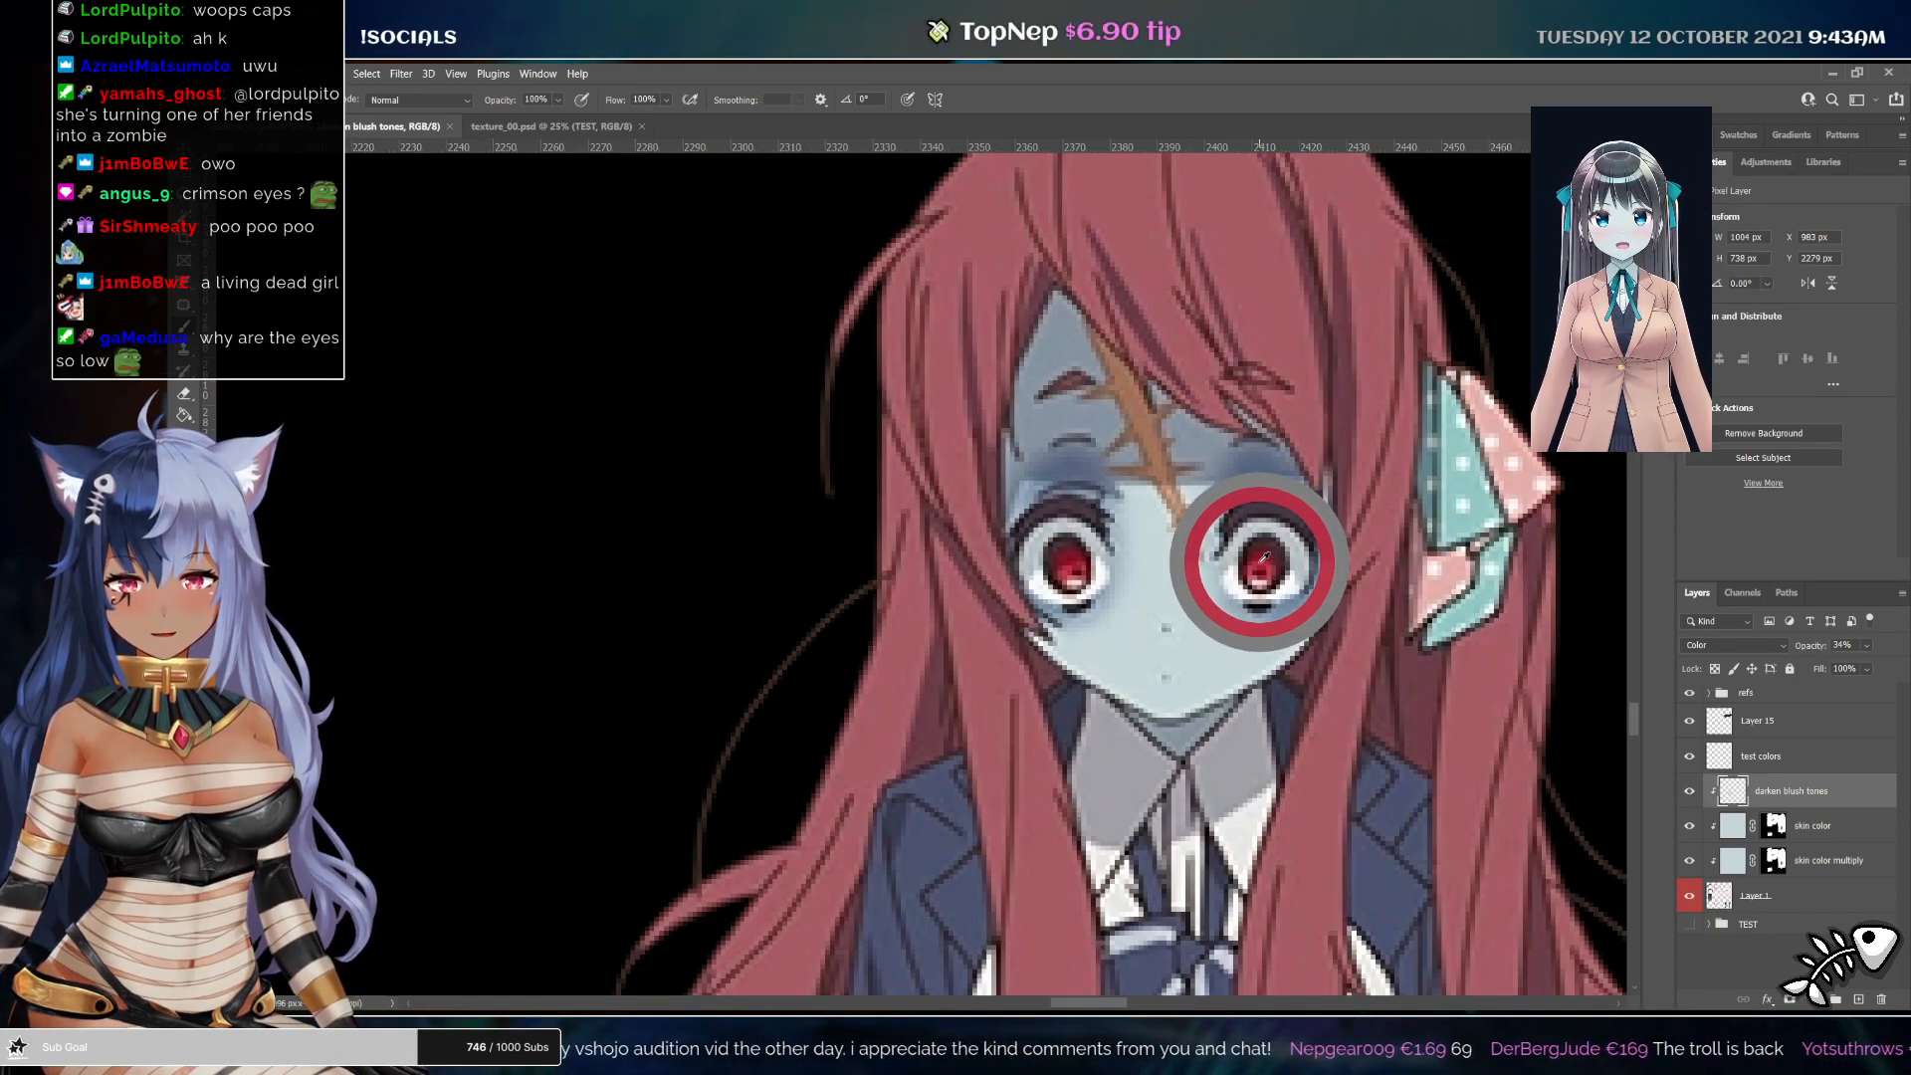
drag(1262, 563, 1045, 563)
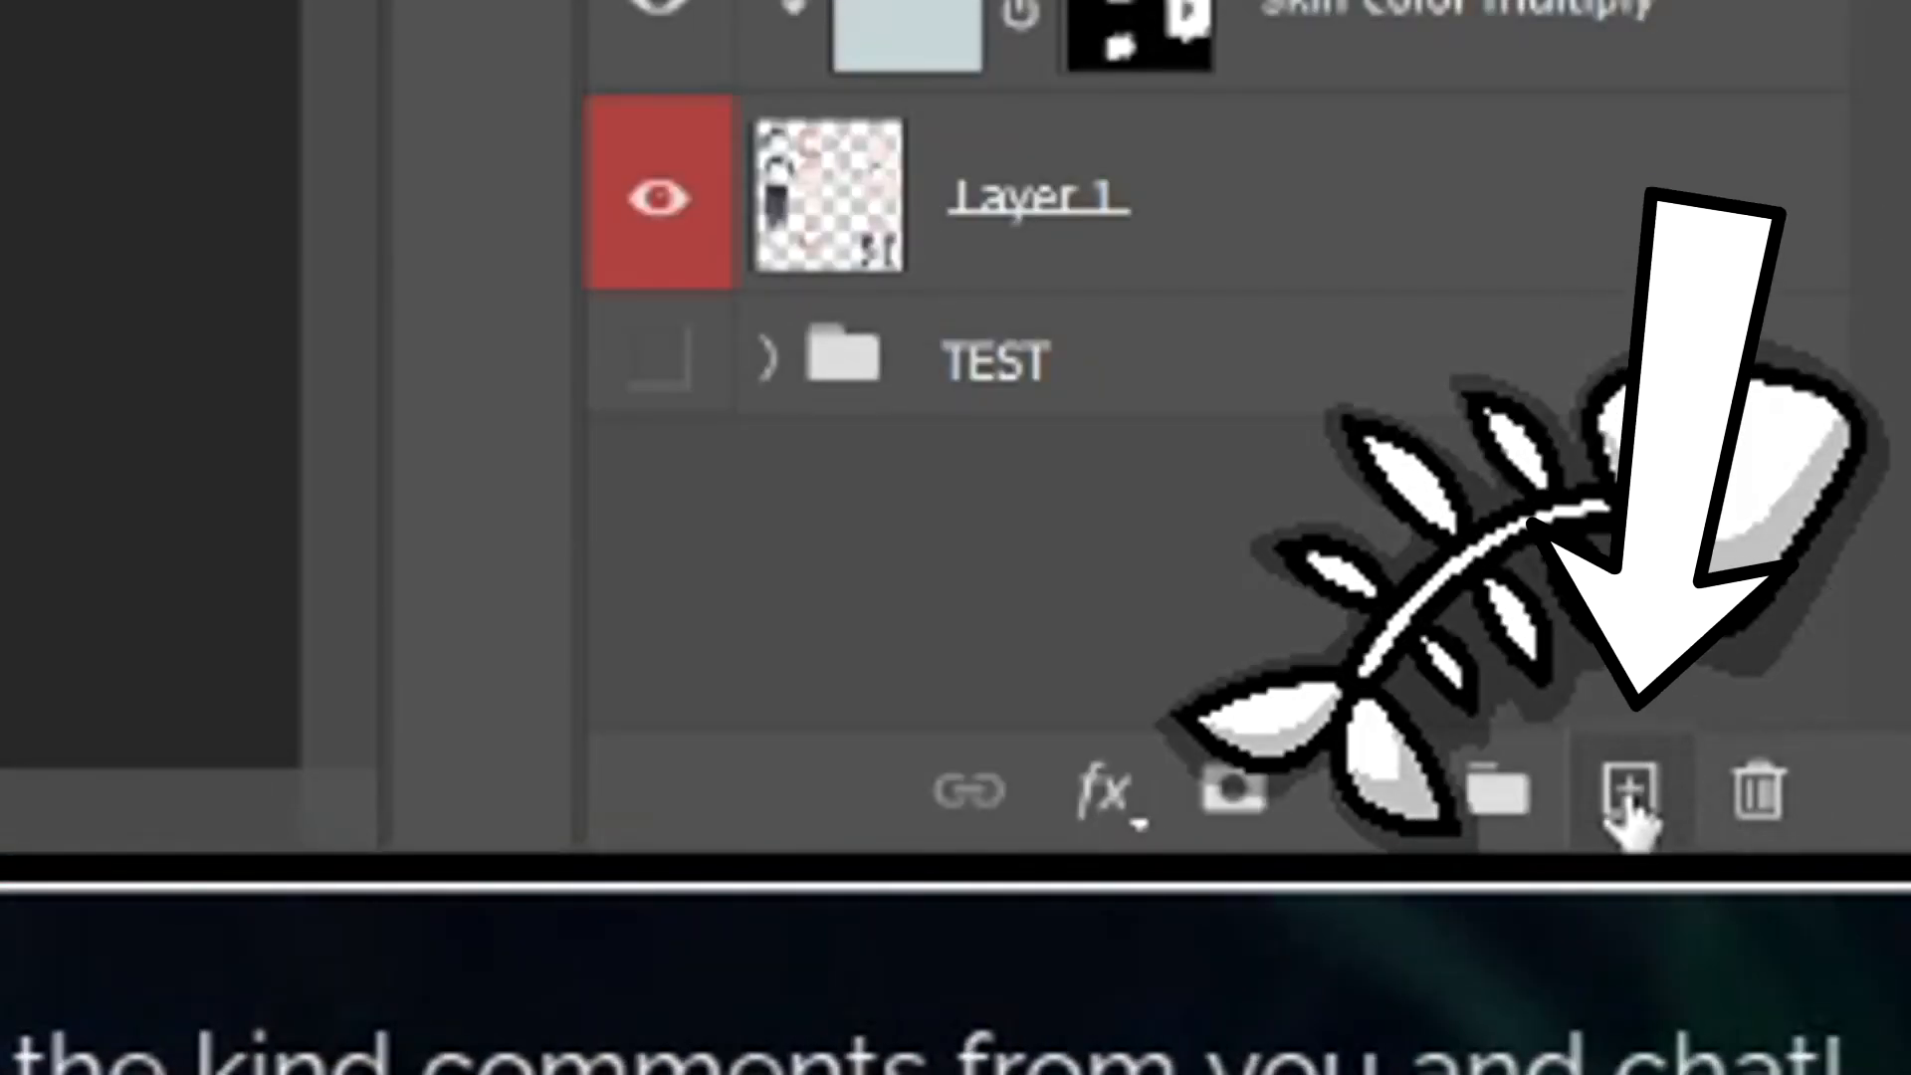
Rename the new layer above darken blush tones as eyes
double_click(1763, 790)
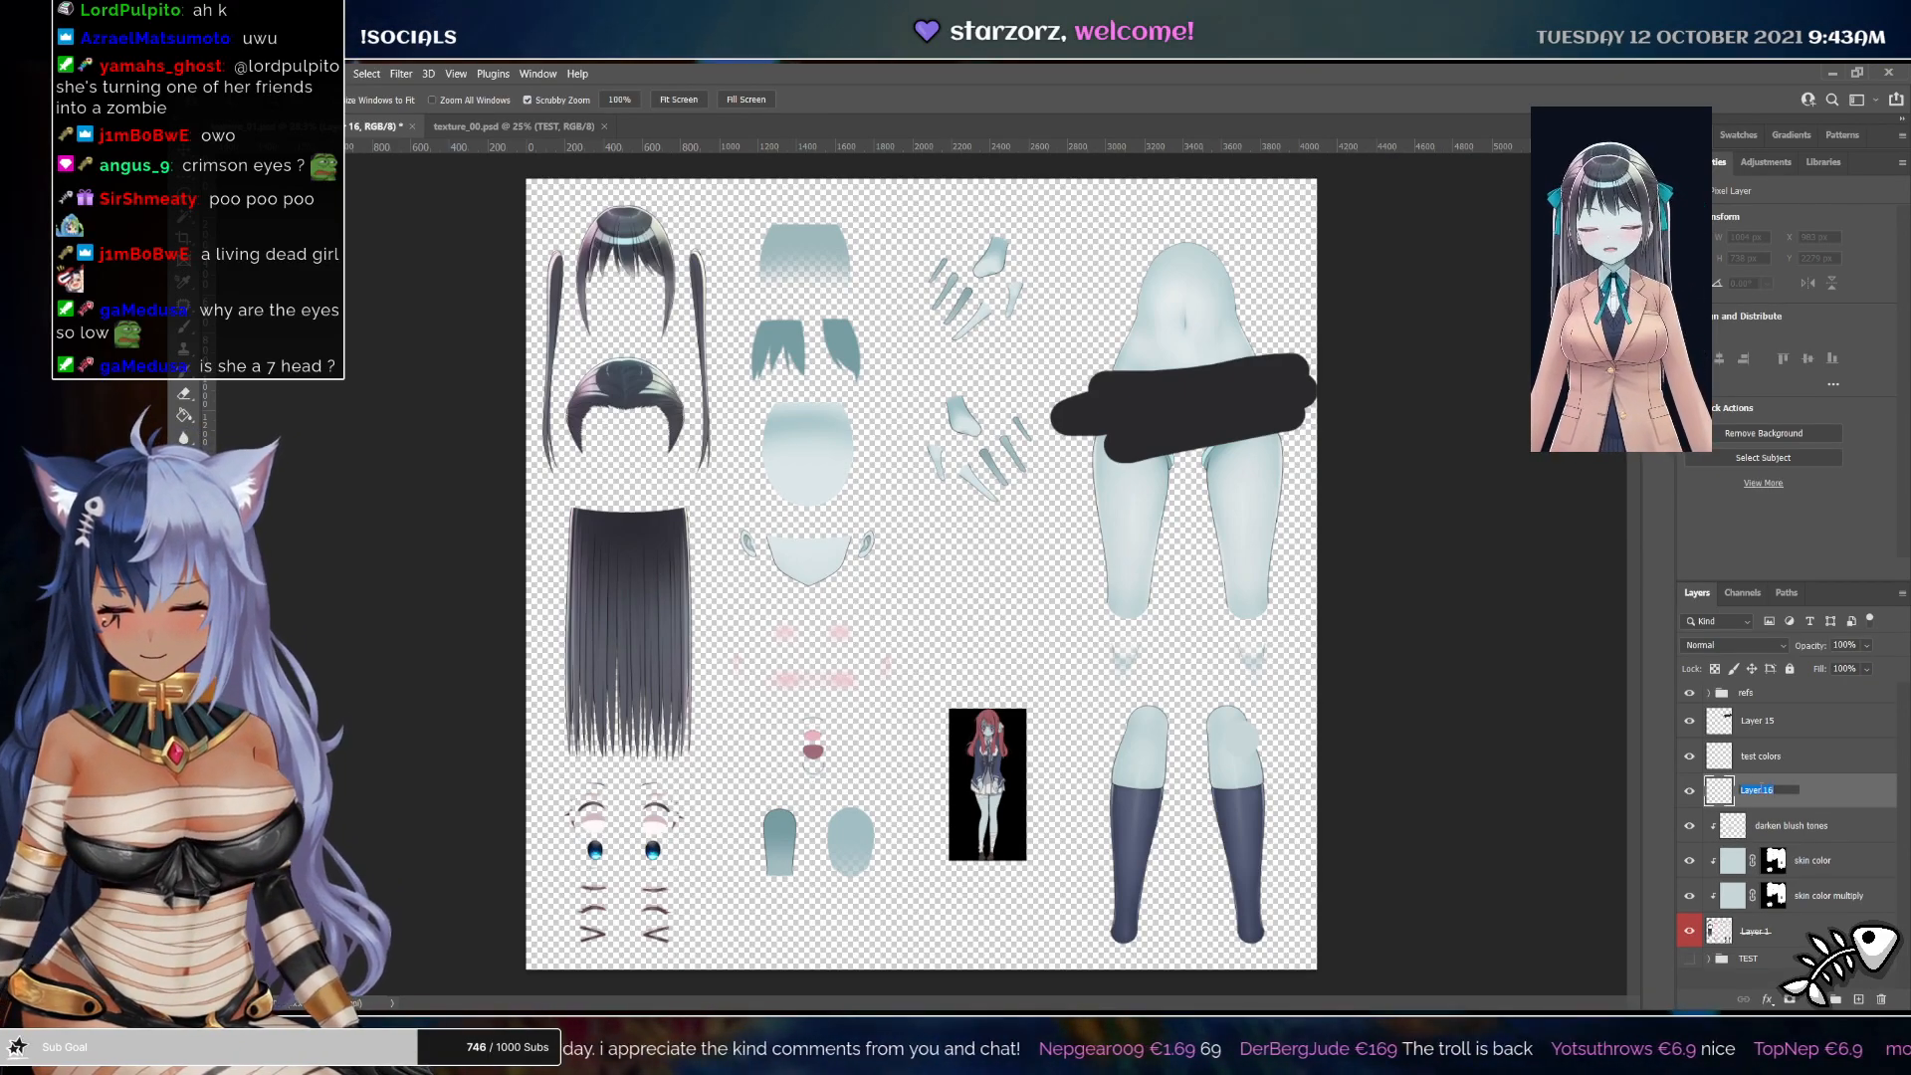
text(eyes)
key(Return)
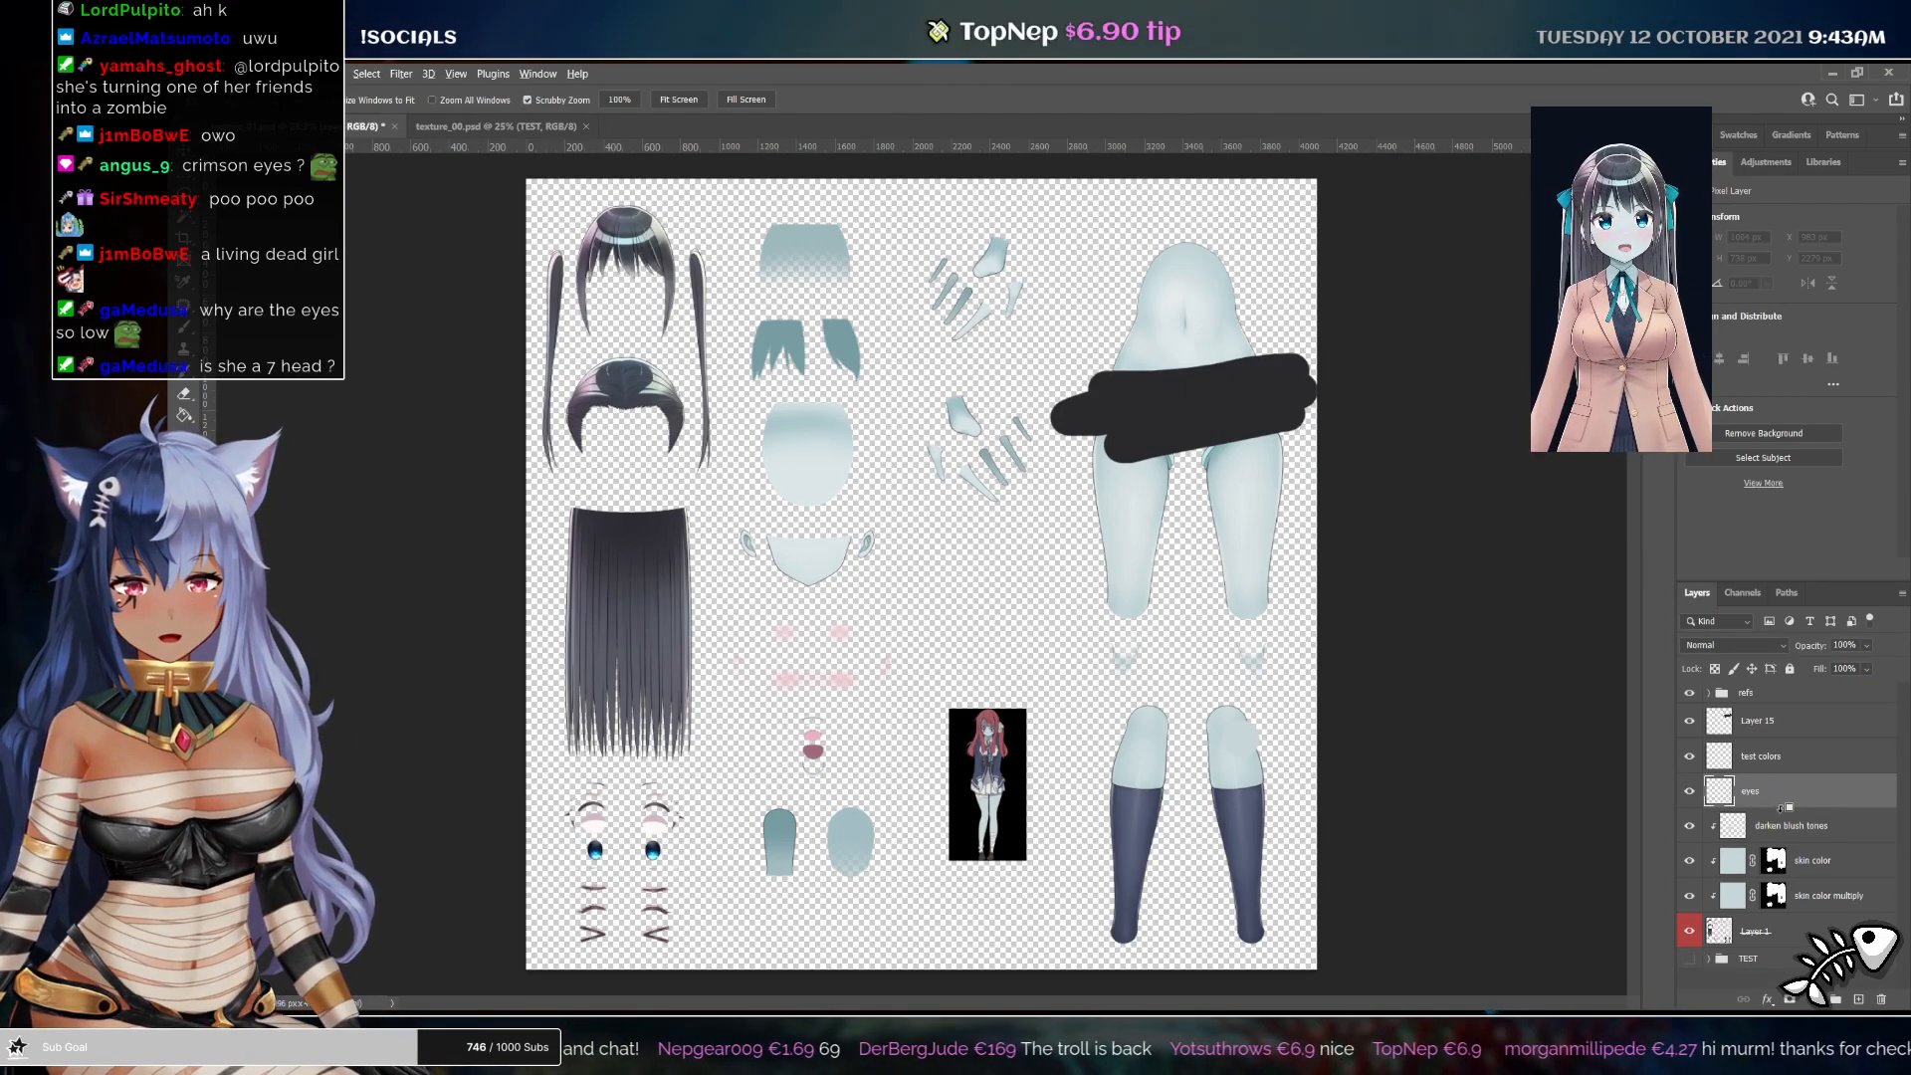
Paint the sampled red over both irises on the eyes layer with the Brush
drag(617, 853, 910, 680)
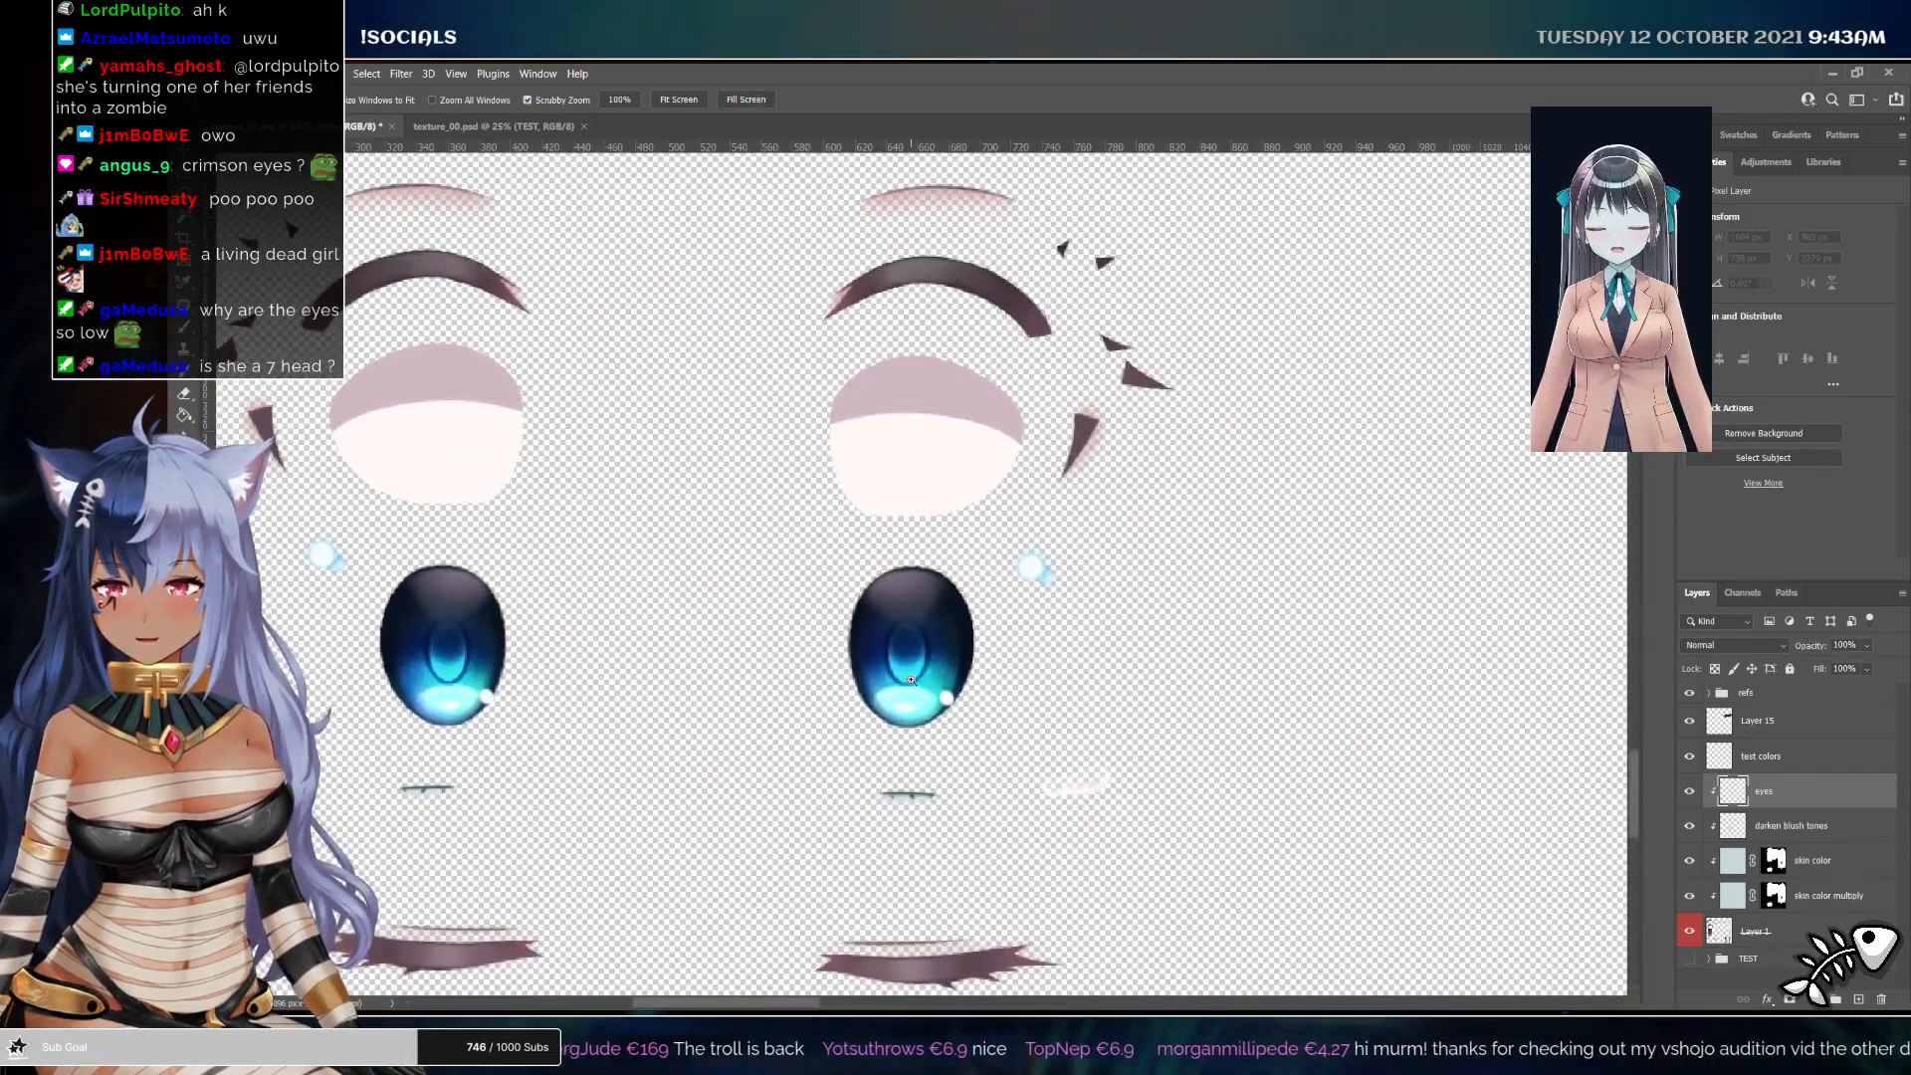
key(b)
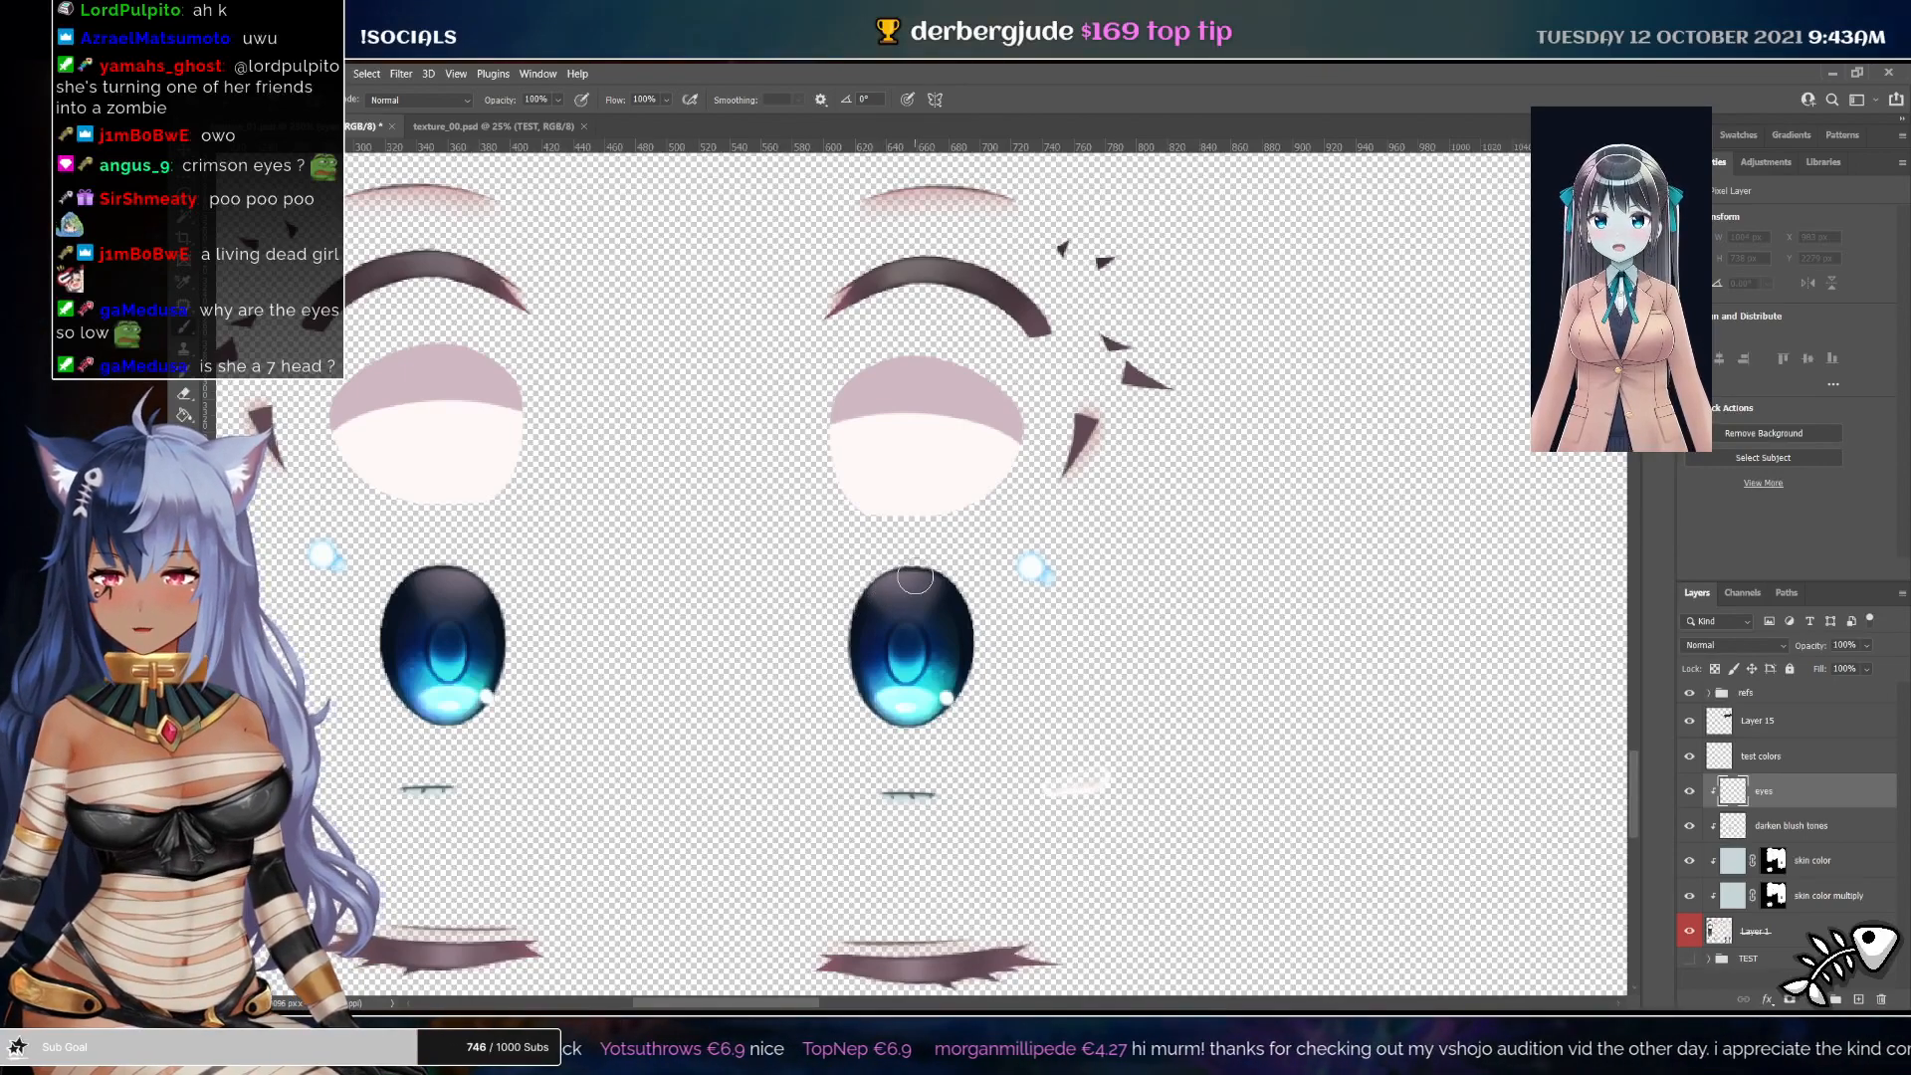
drag(883, 642, 950, 672)
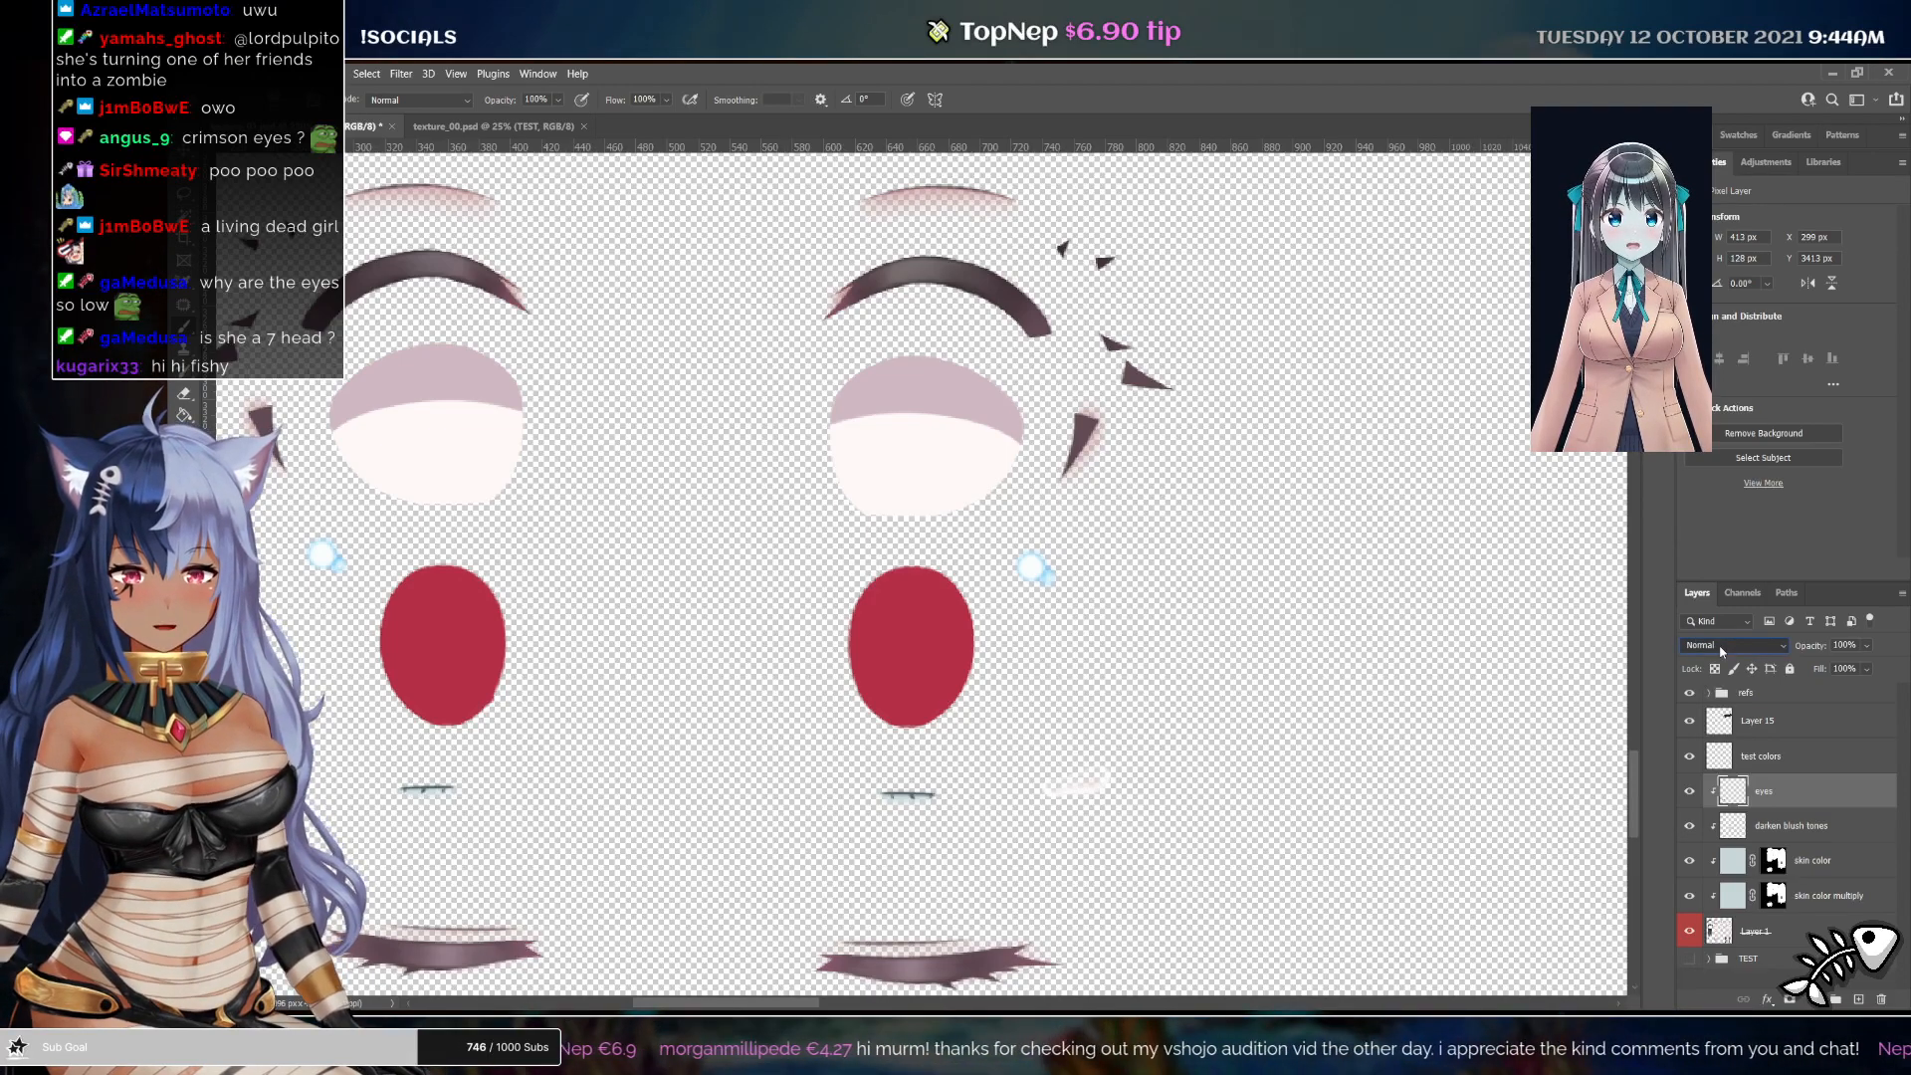
Set the eyes layer's blend mode to Hue, toggling its visibility to compare
scroll(1720, 650, down, 7)
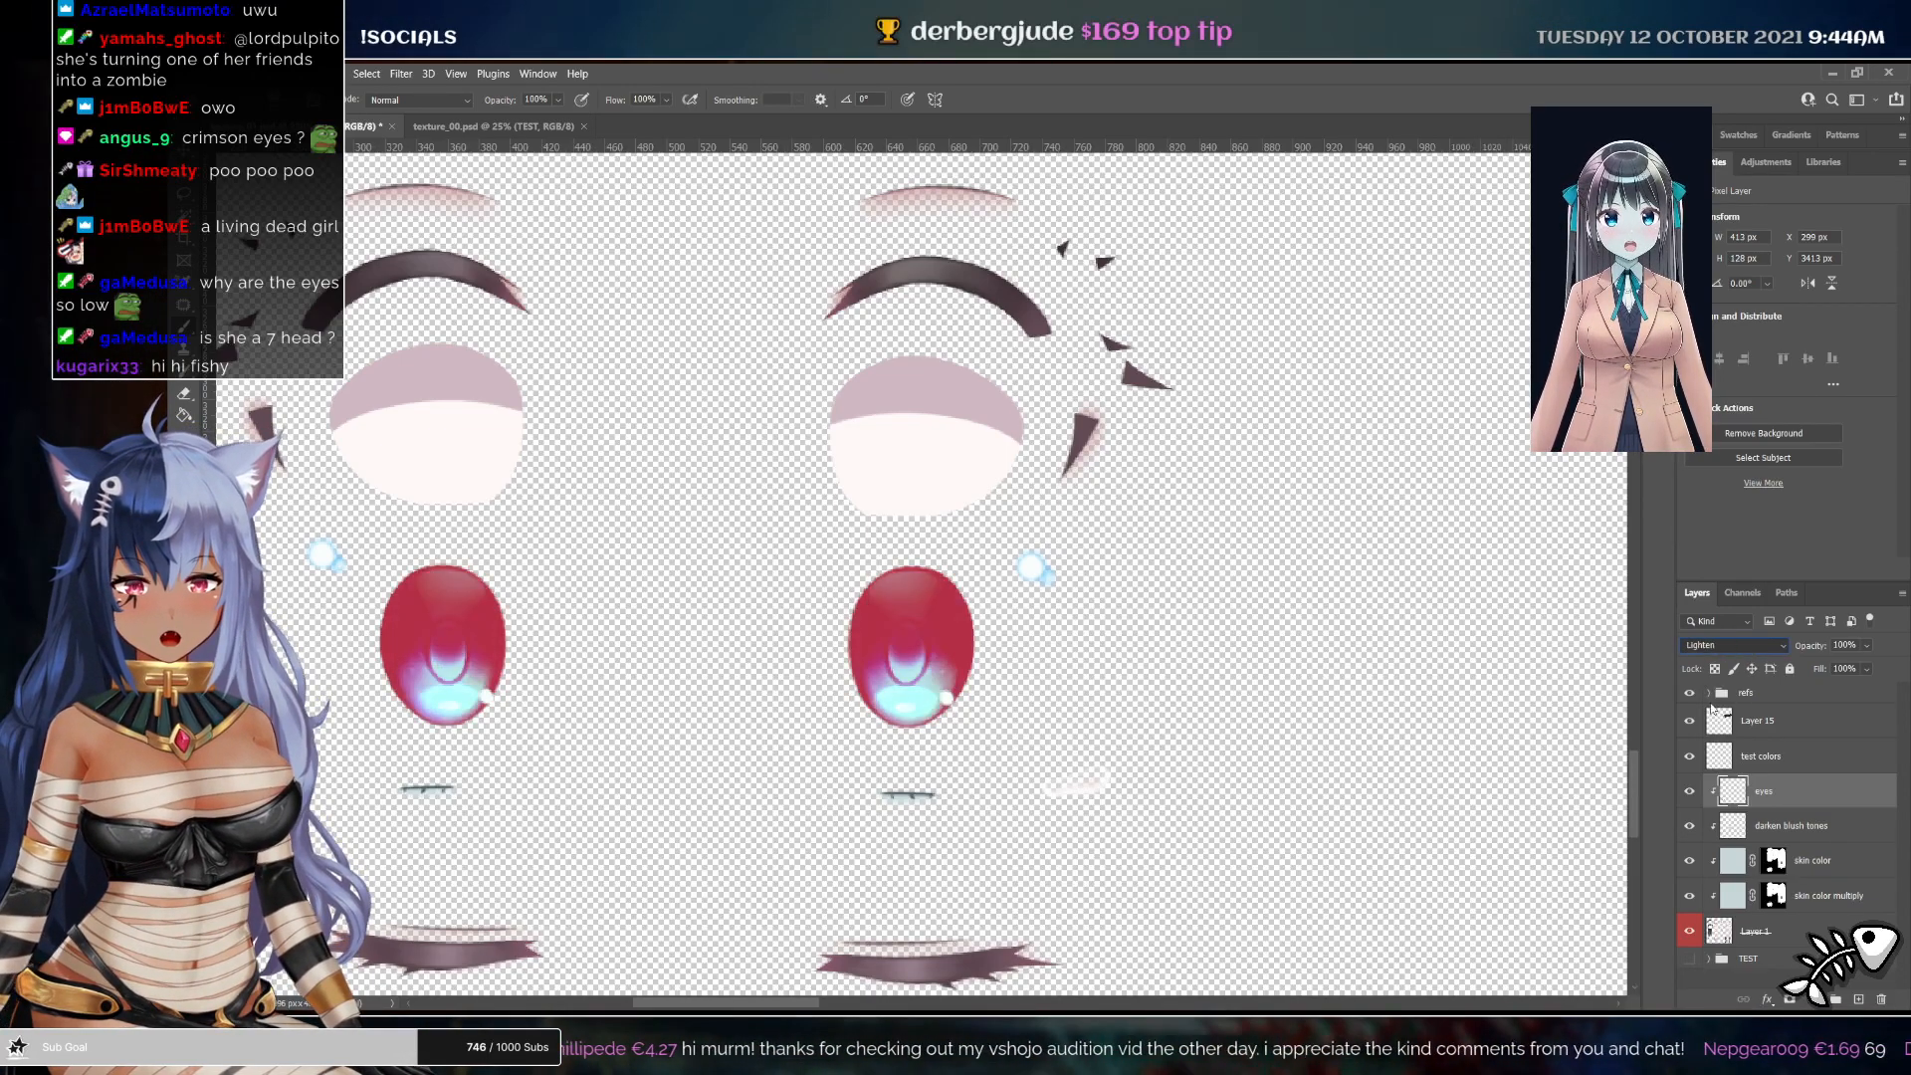
scroll(1712, 686, down, 13)
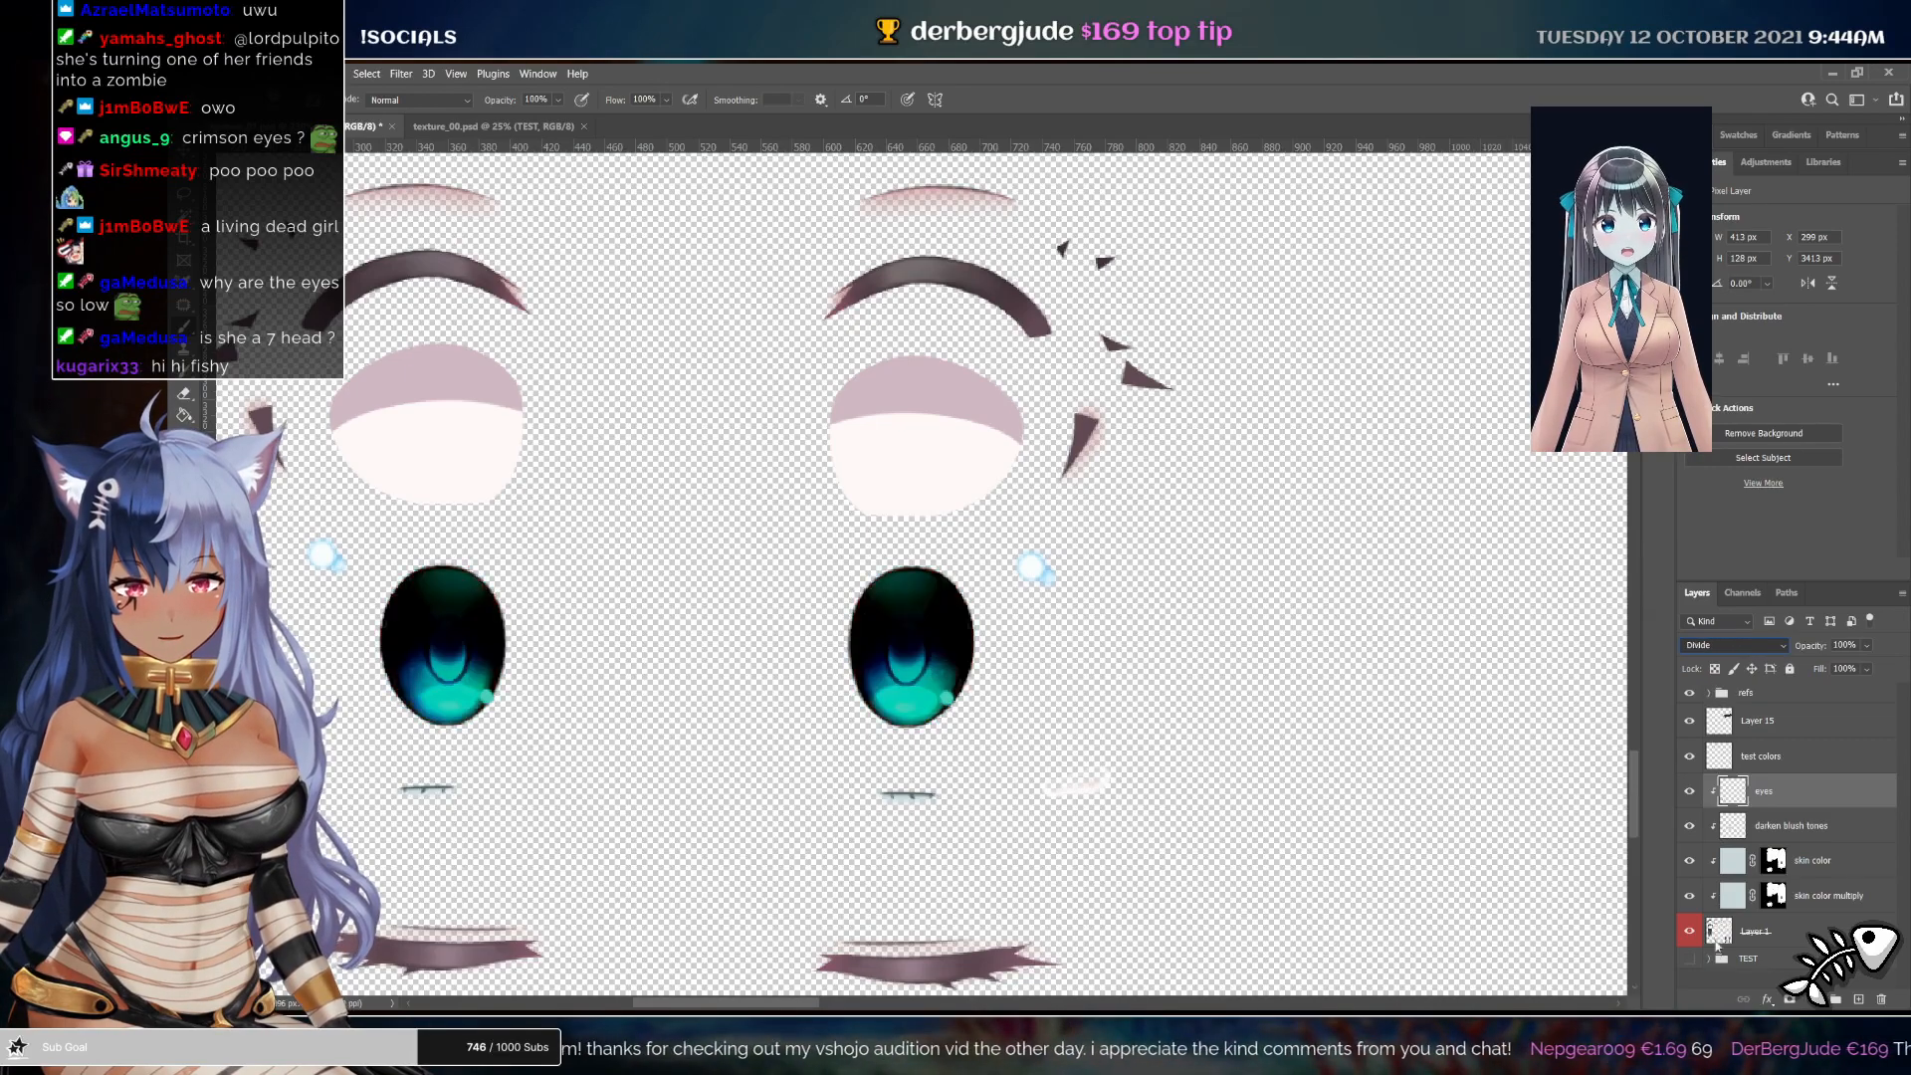
click(1720, 979)
click(1689, 791)
click(1689, 791)
Sample the red hair color from the zombie reference image
drag(1218, 722, 1105, 644)
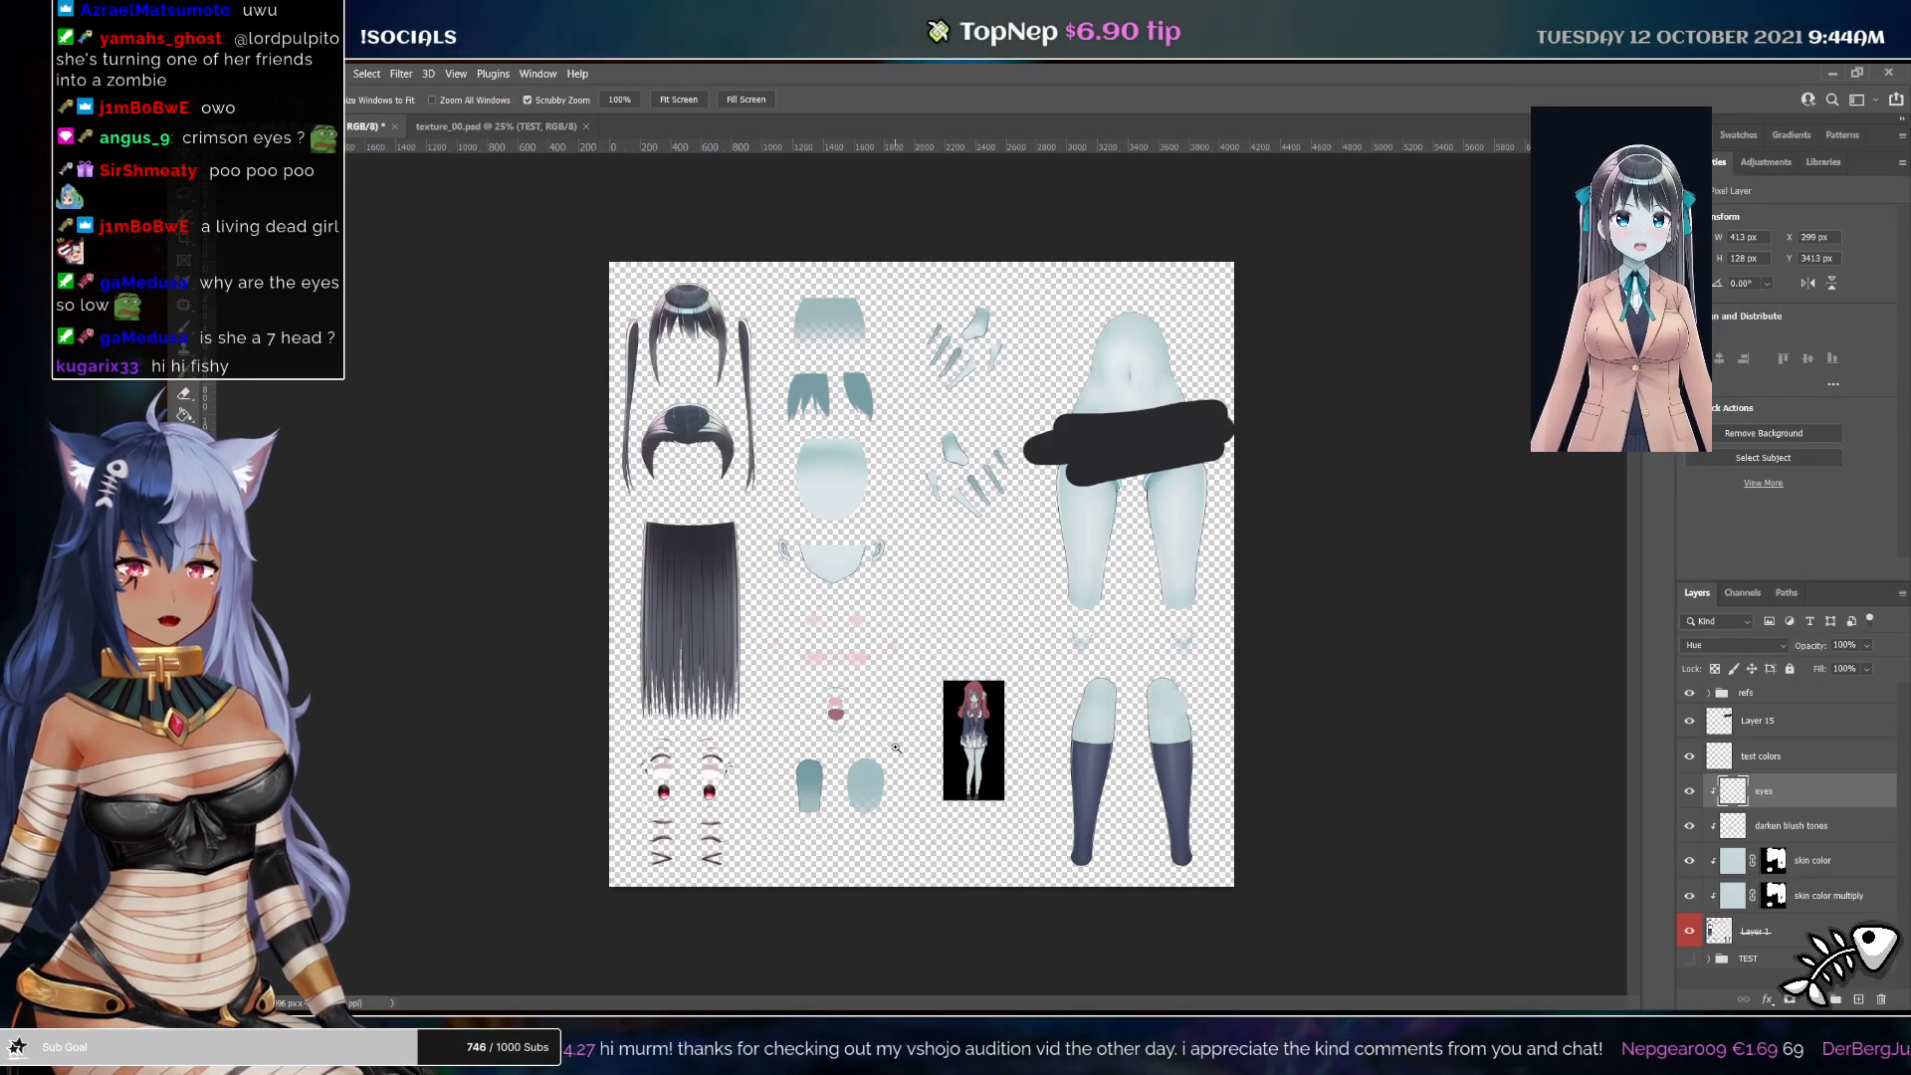
mouse_move(953, 491)
mouse_down()
mouse_move(1005, 548)
mouse_move(952, 525)
mouse_up()
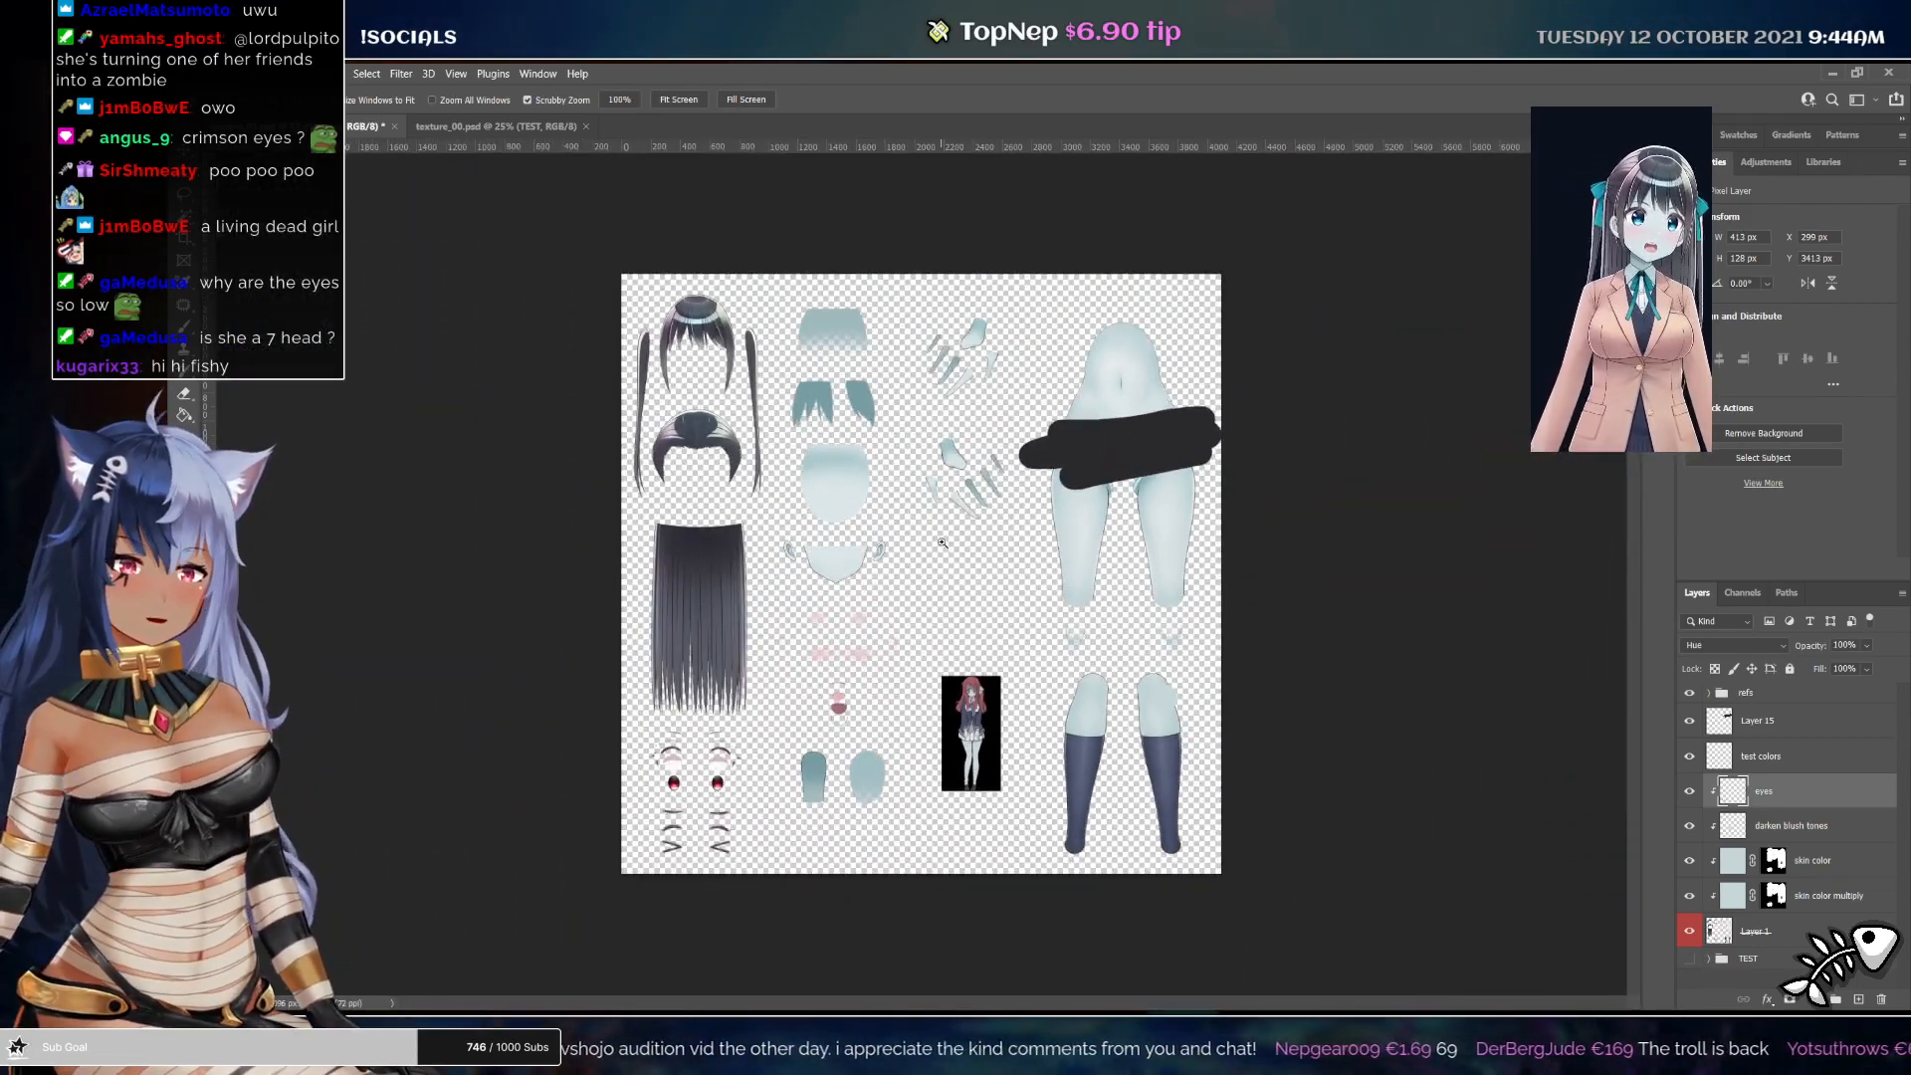
click(953, 578)
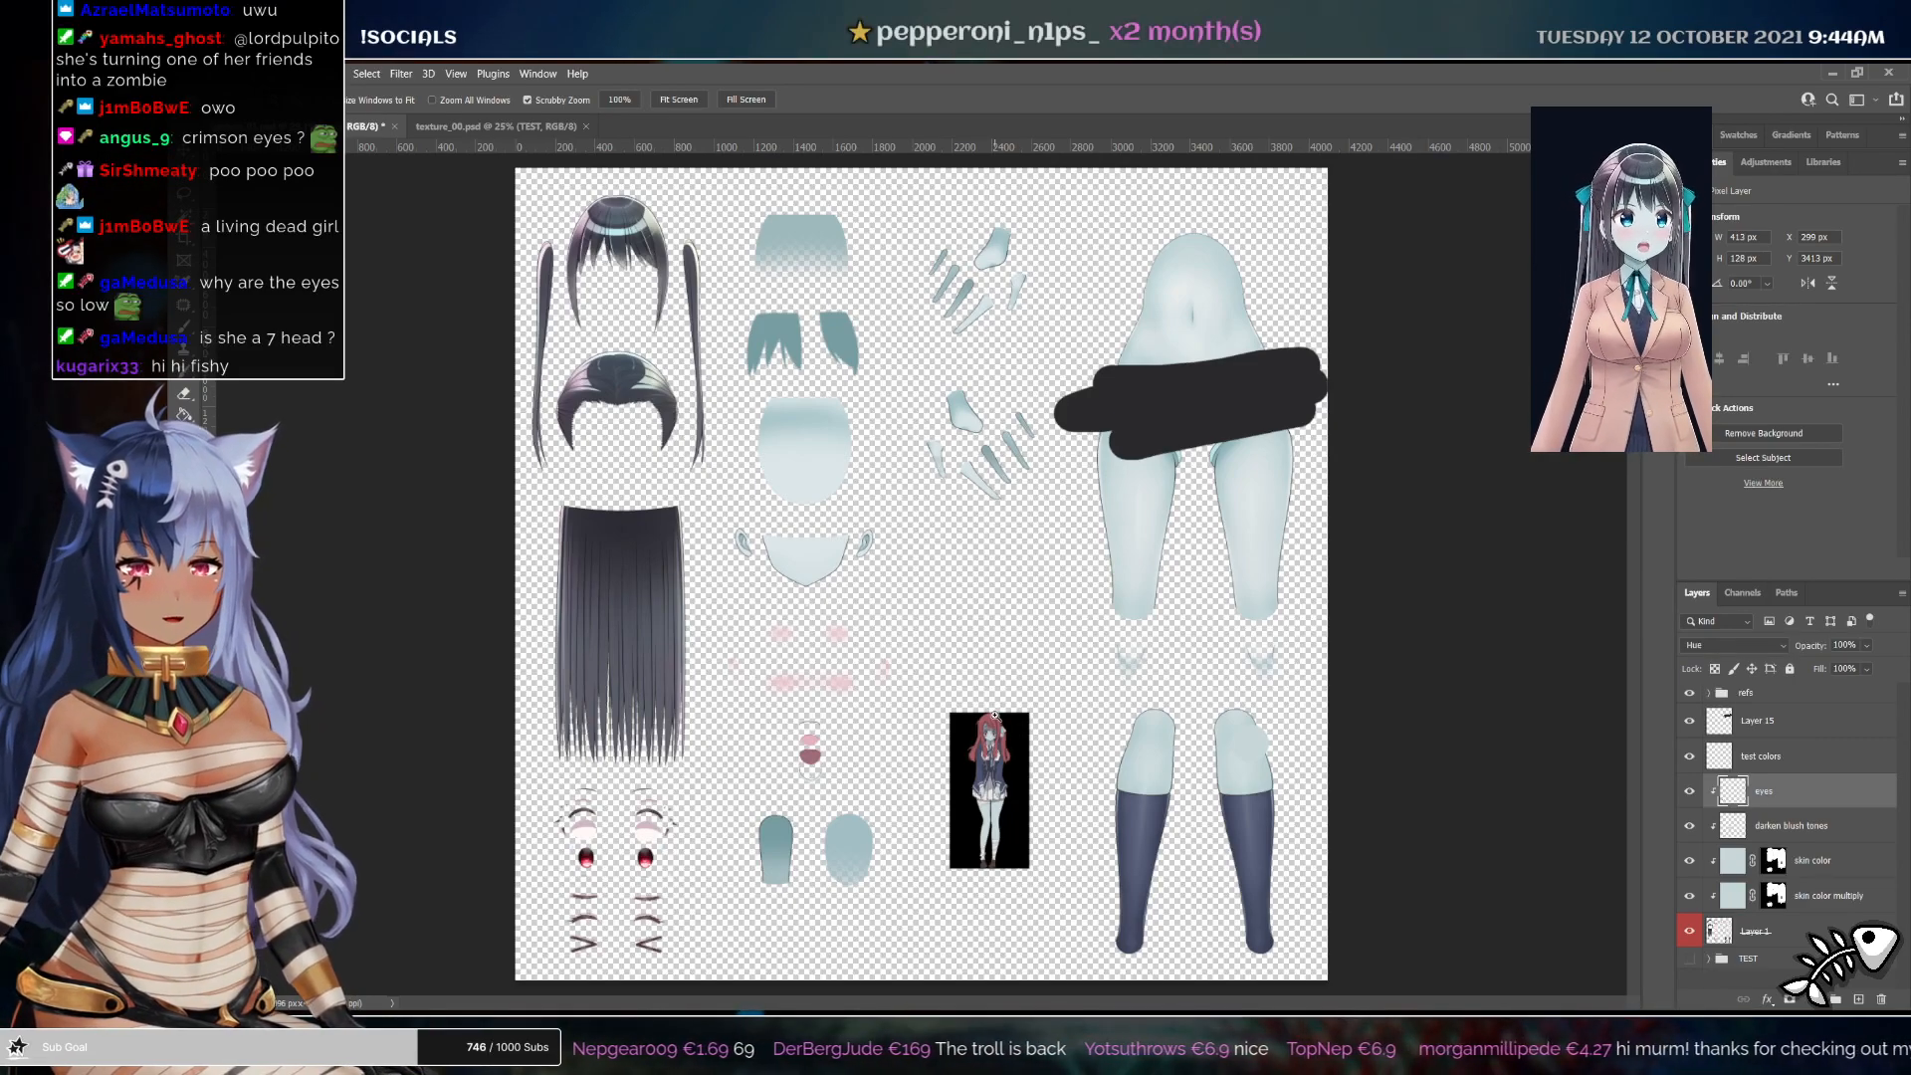
drag(986, 740, 1084, 736)
alt+click(1088, 669)
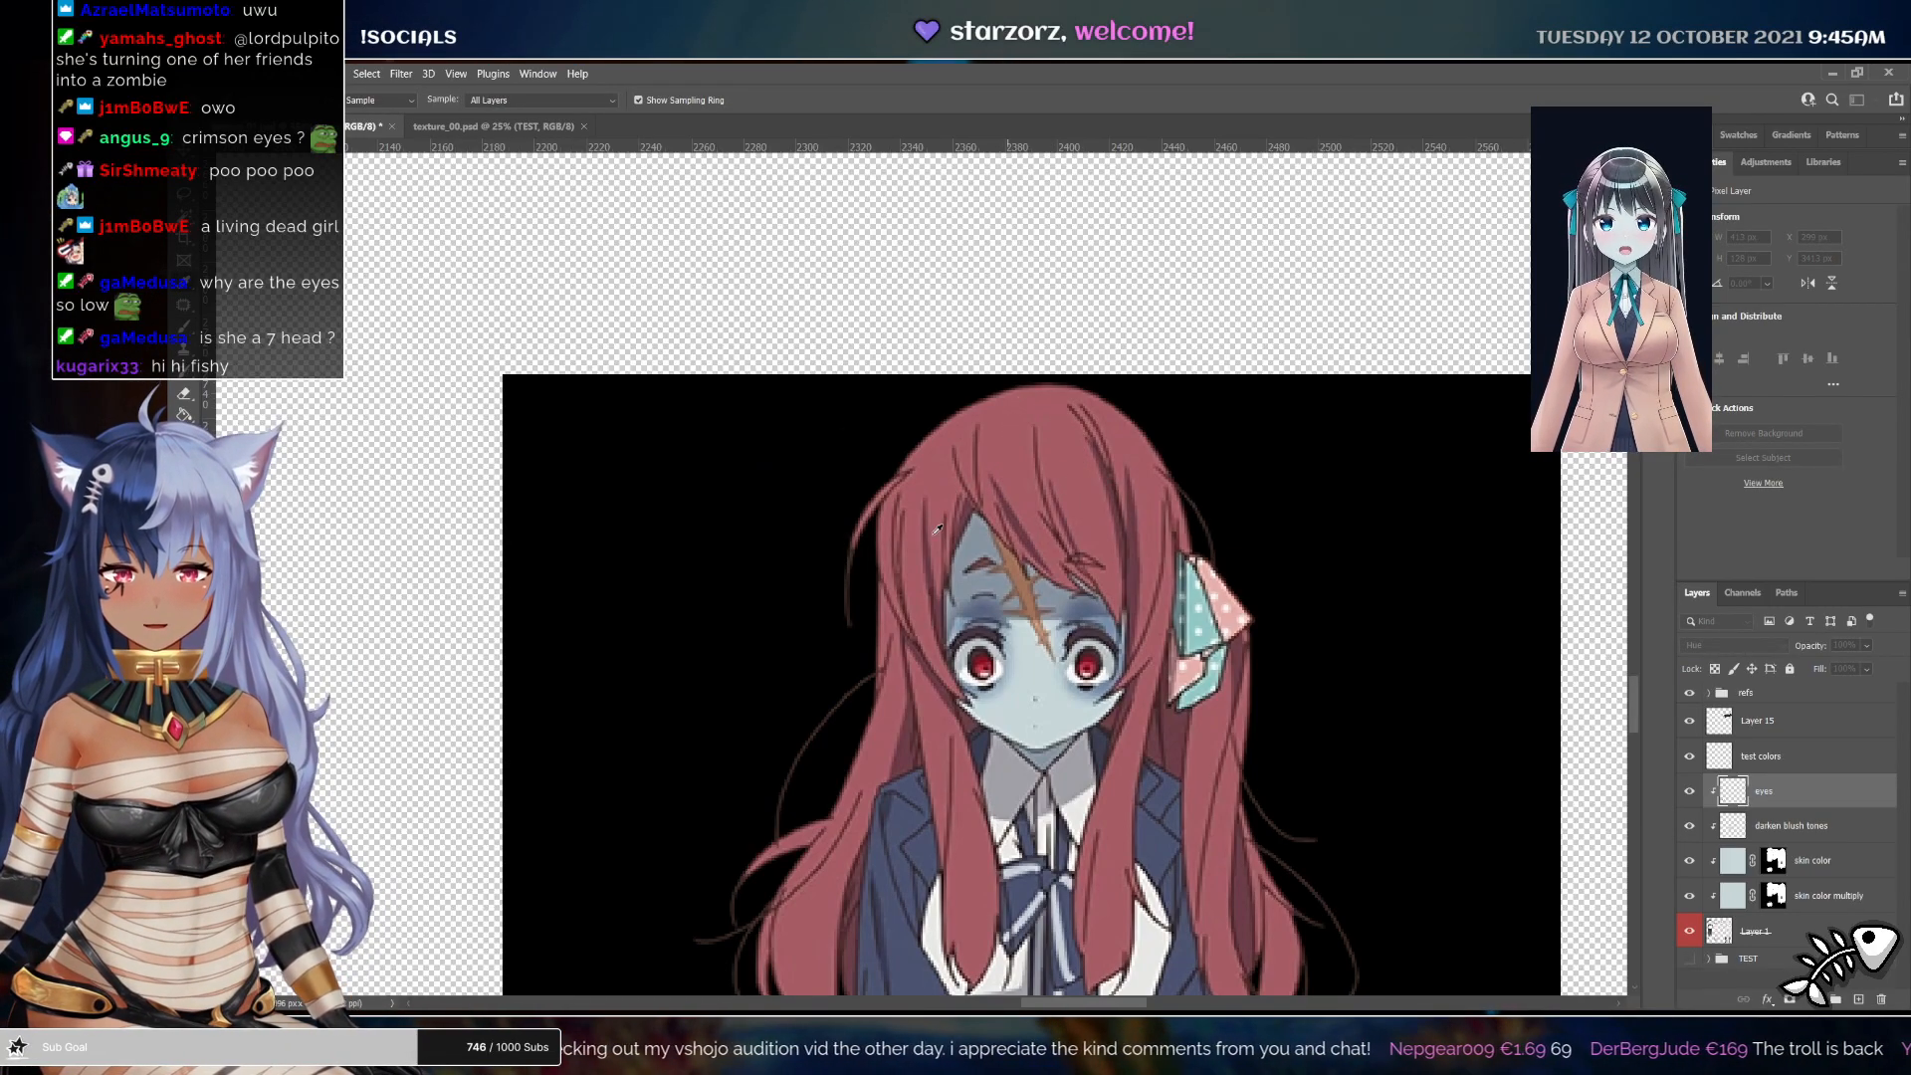
Paint the sampled red over all hair pieces on the hair color layer with the Brush
key(b)
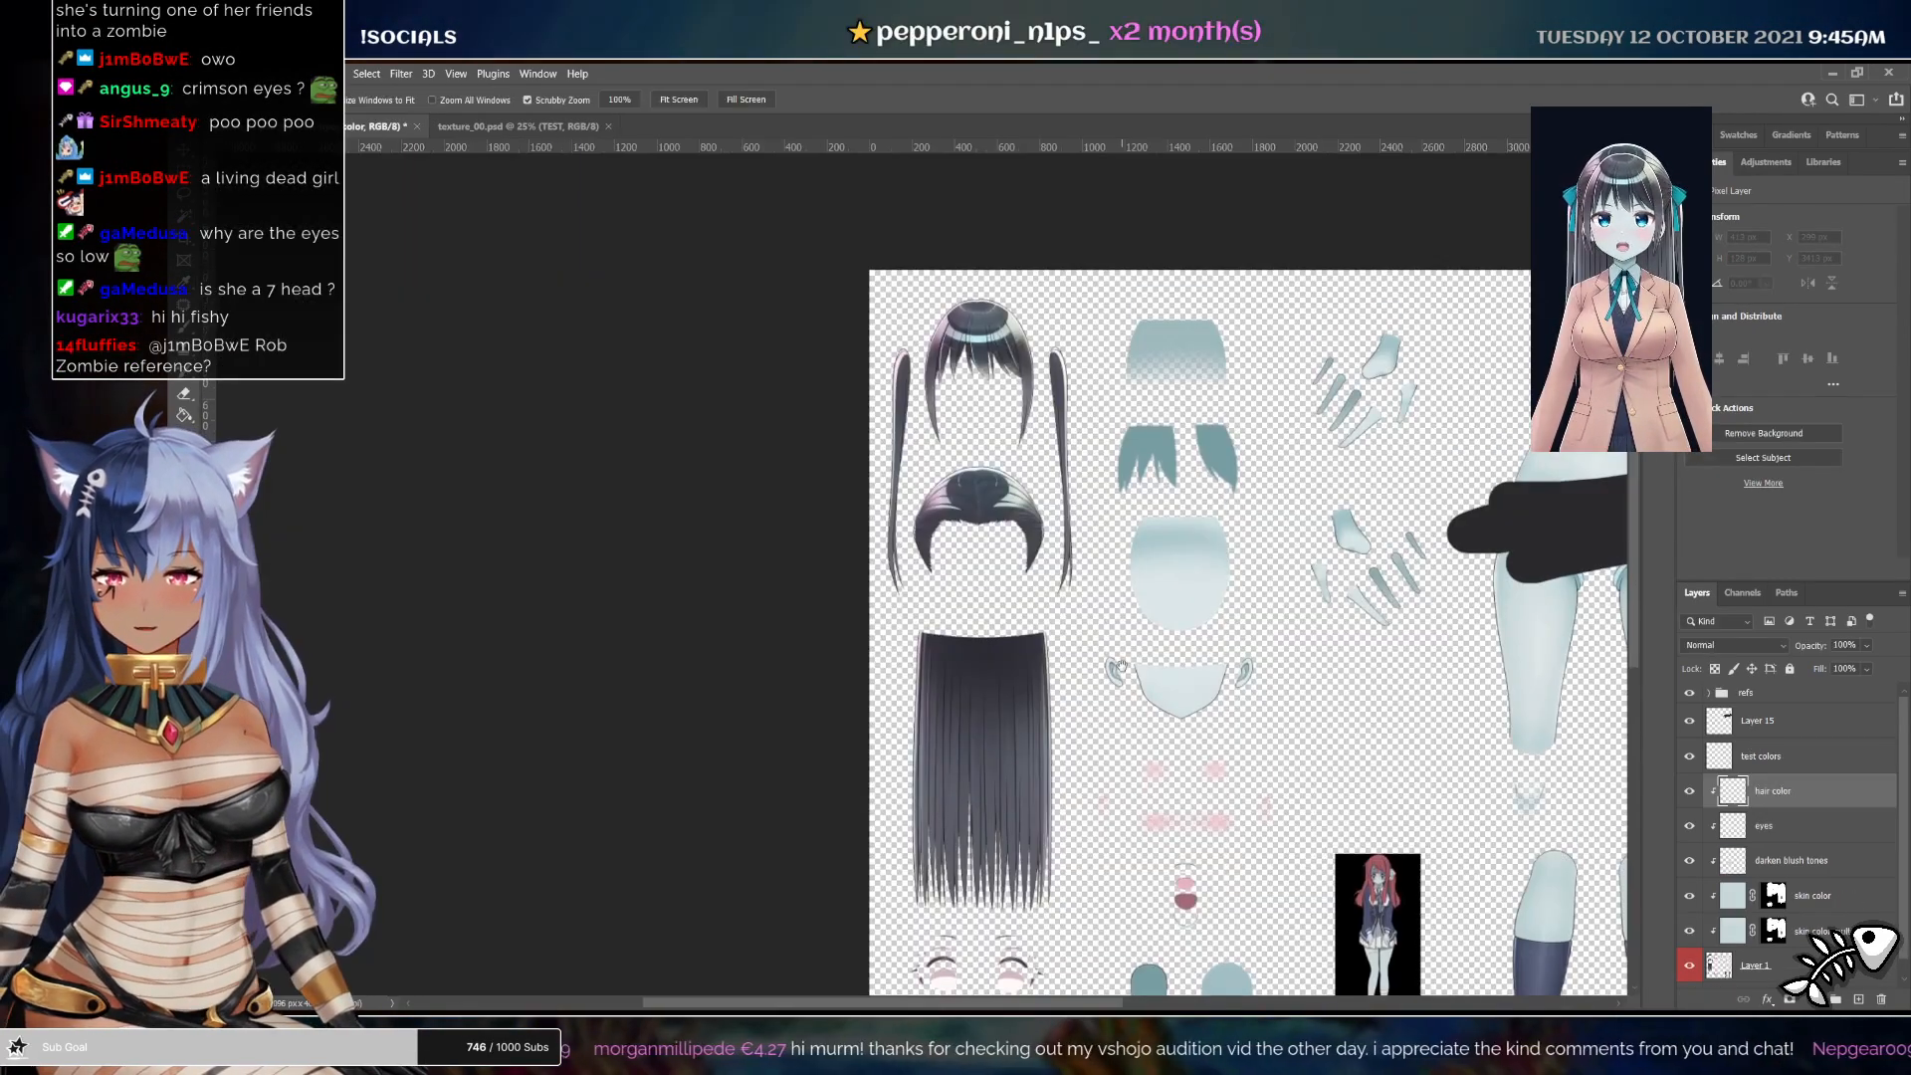
drag(1005, 378, 1016, 378)
mouse_move(1015, 298)
mouse_down()
mouse_move(846, 388)
mouse_move(1066, 535)
mouse_move(1153, 418)
mouse_move(1099, 388)
mouse_move(1002, 247)
mouse_up()
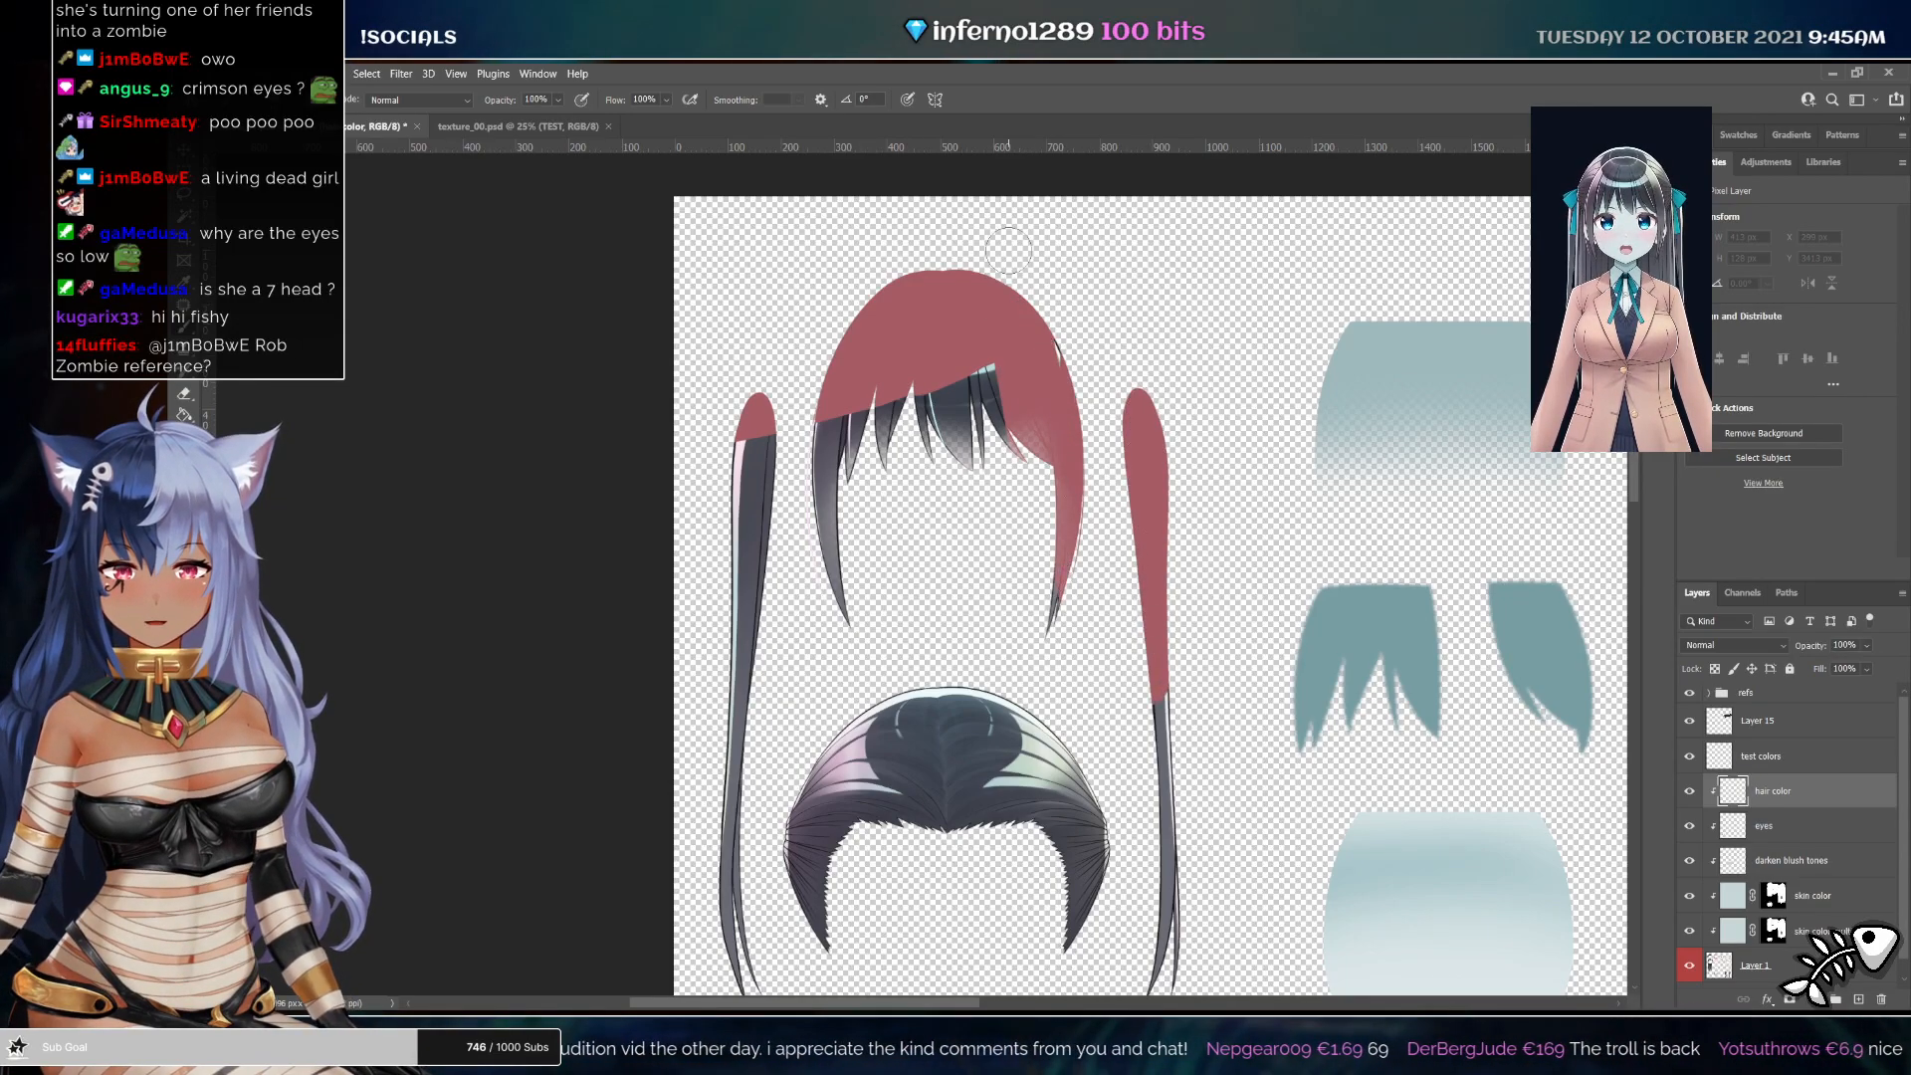
mouse_move(1045, 354)
mouse_down()
mouse_move(875, 468)
mouse_move(831, 438)
mouse_up()
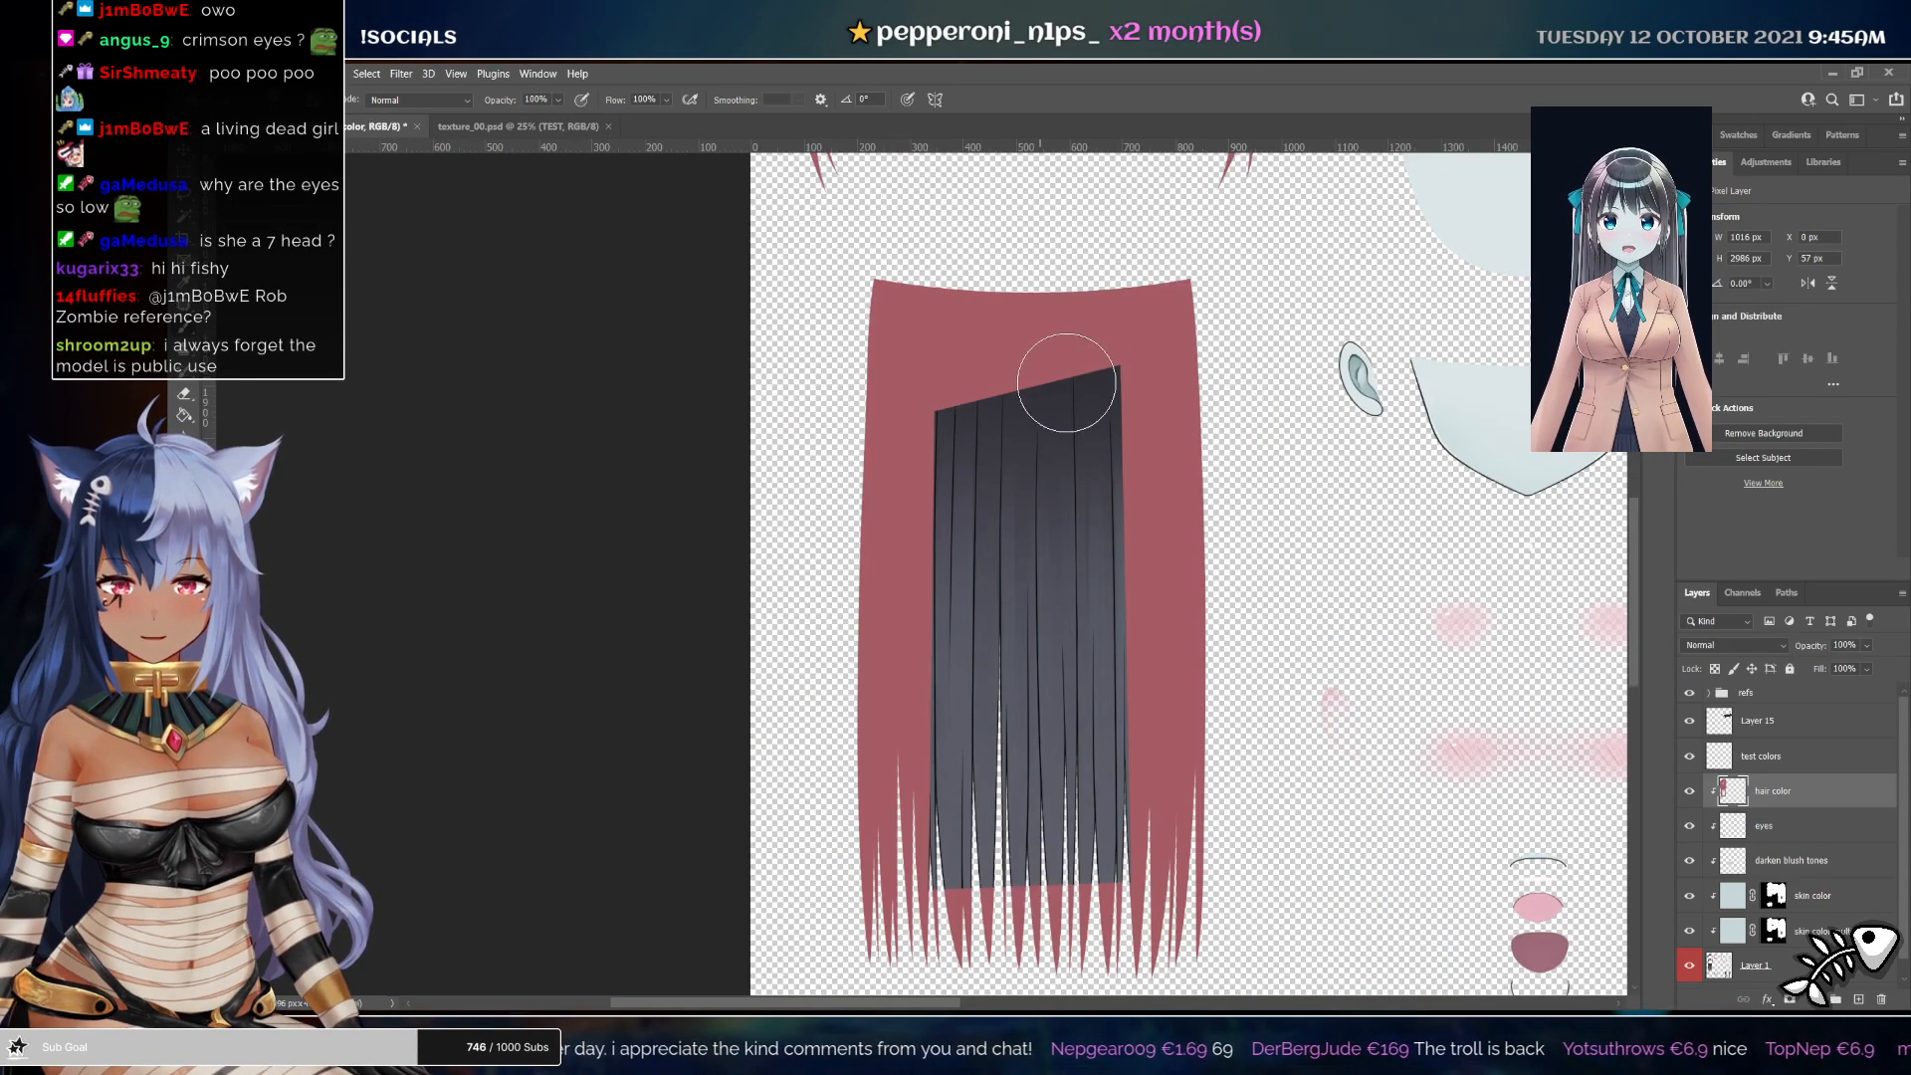
shift+click(1118, 883)
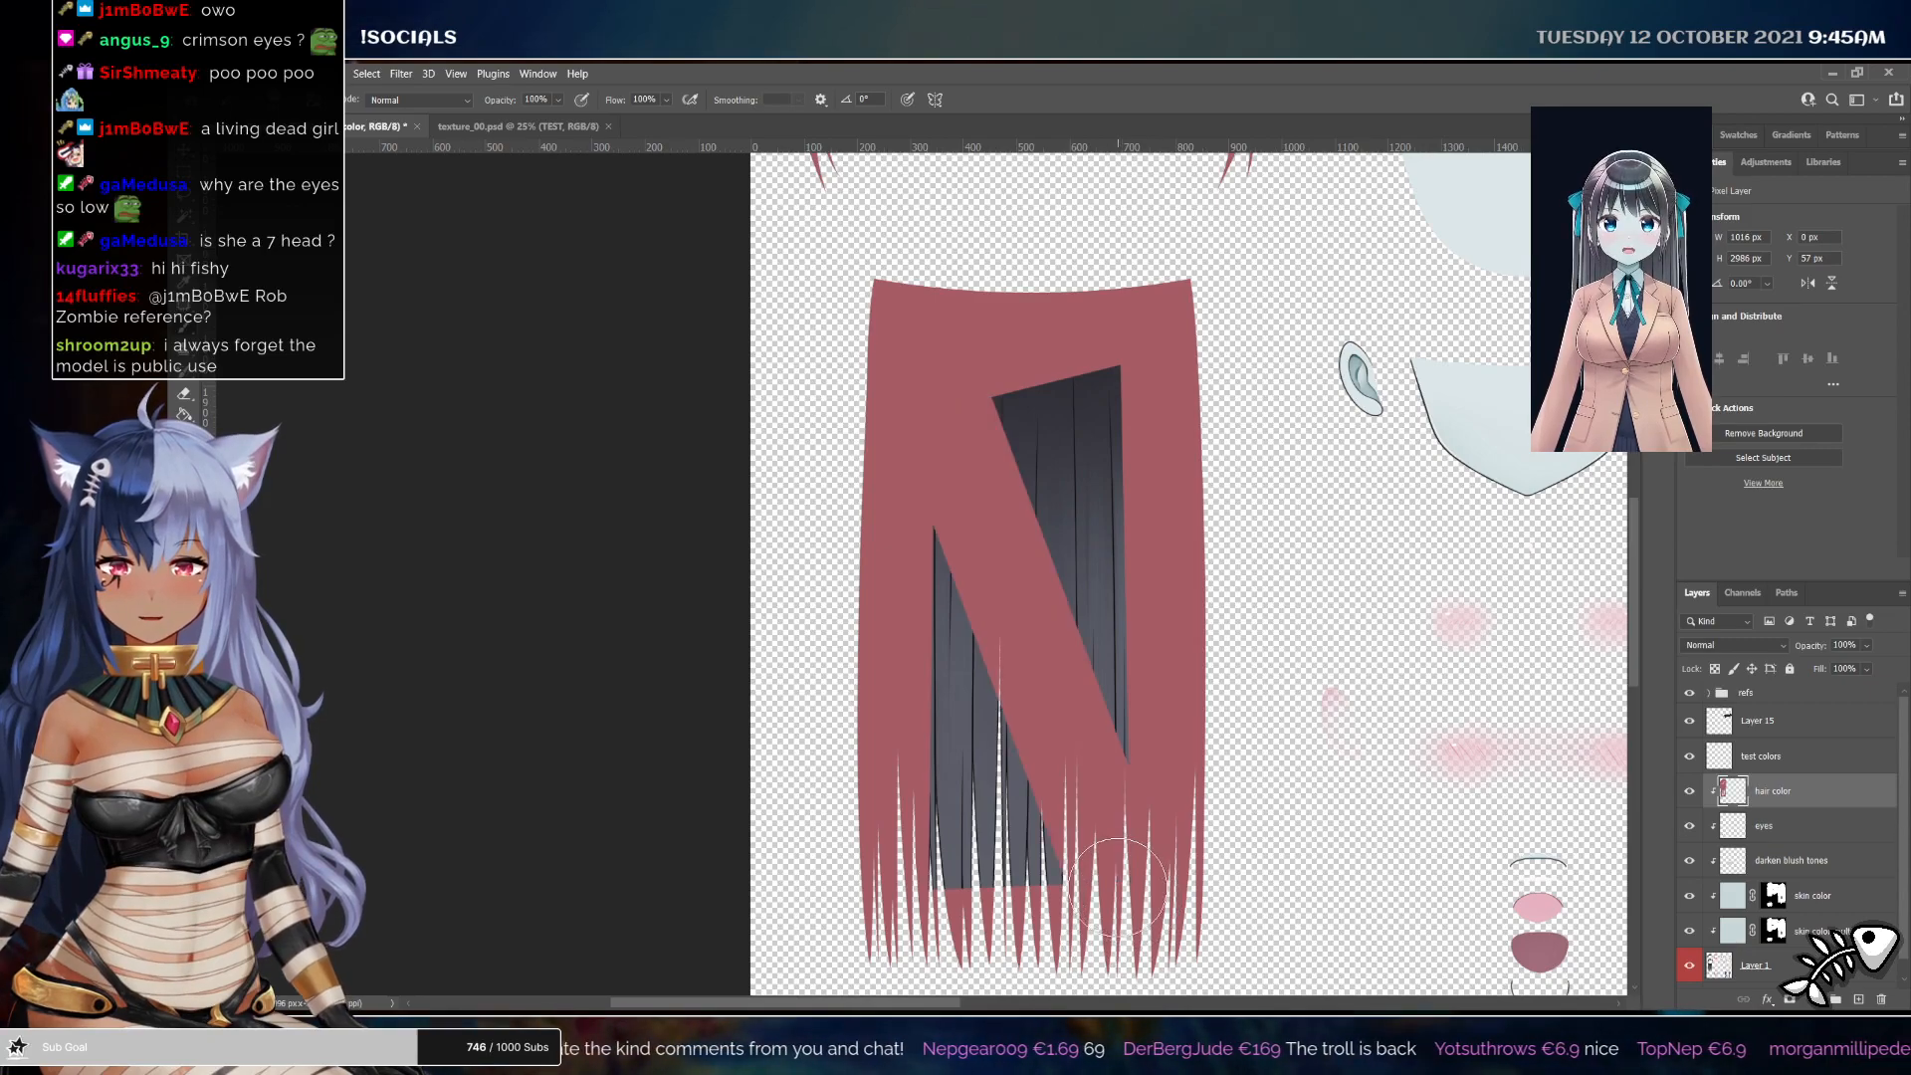
shift+click(940, 881)
shift+click(1128, 347)
shift+click(954, 367)
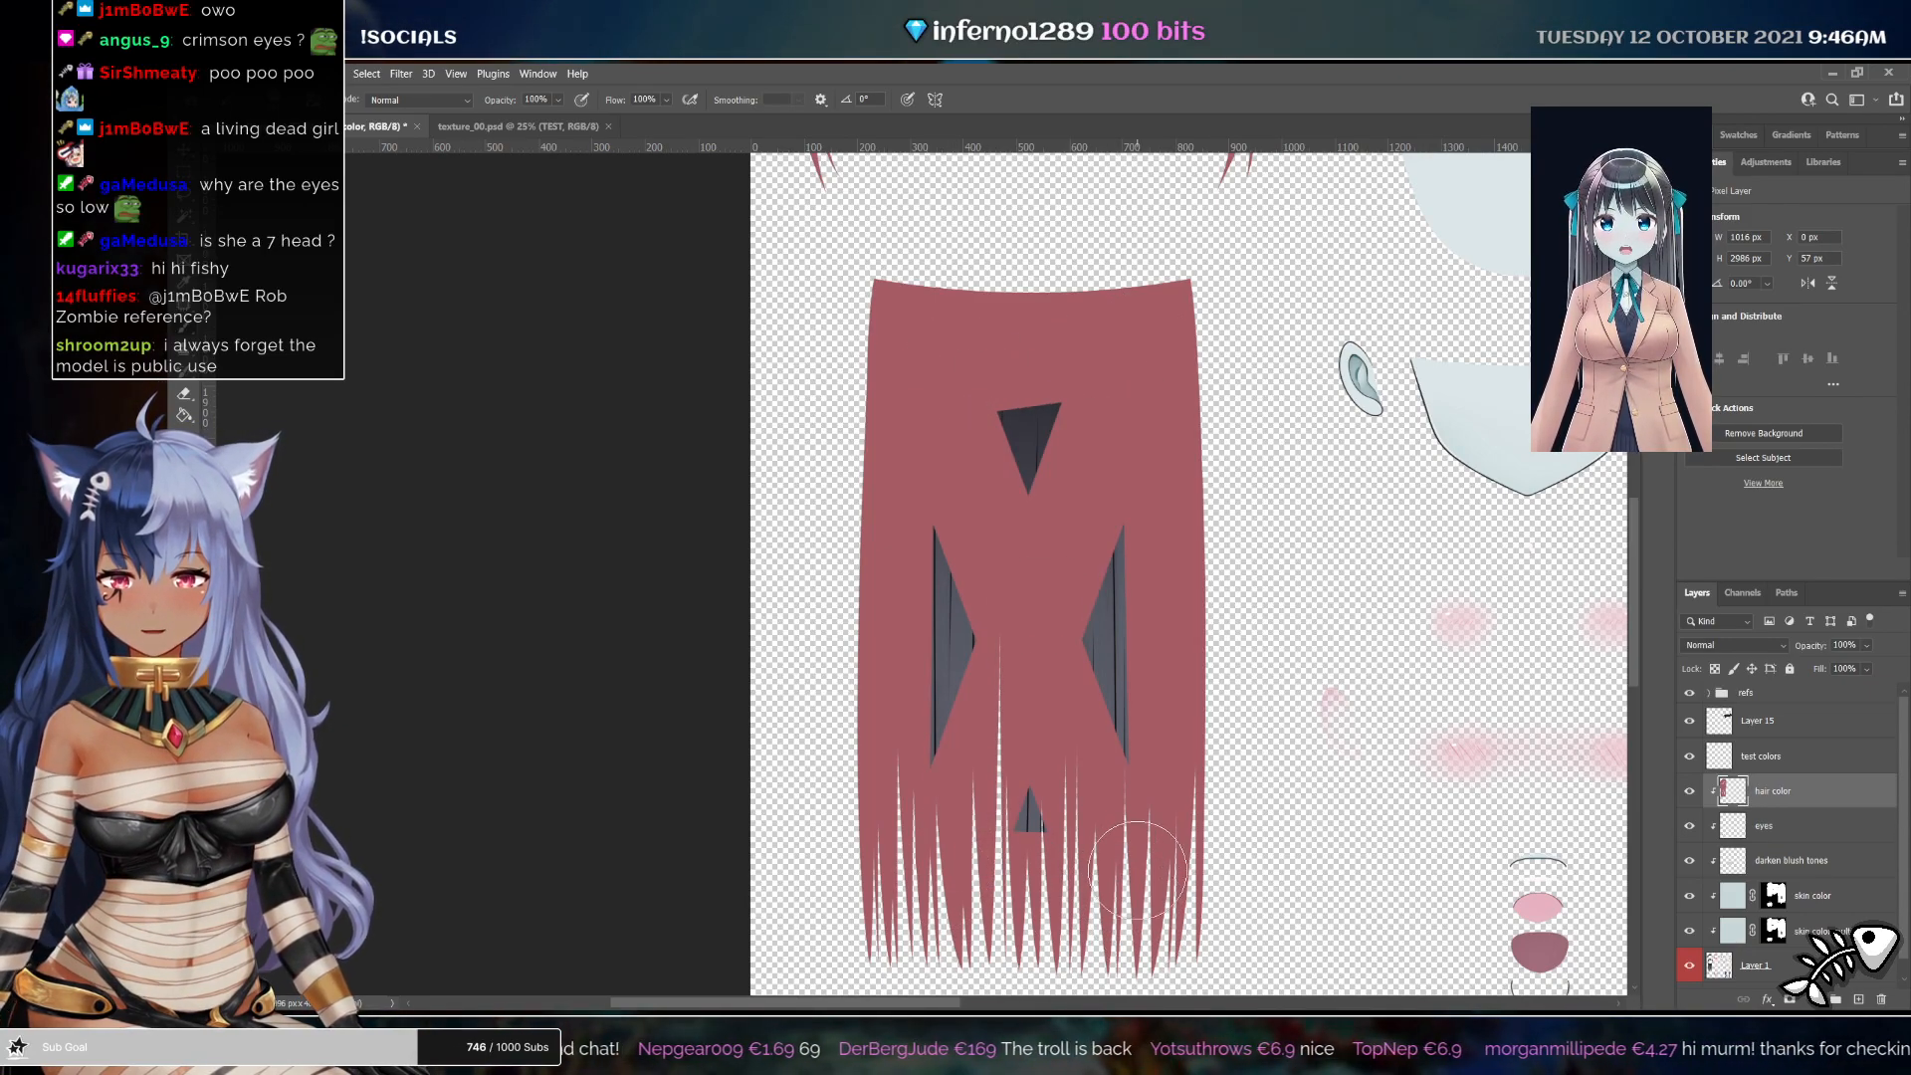
shift+click(1115, 799)
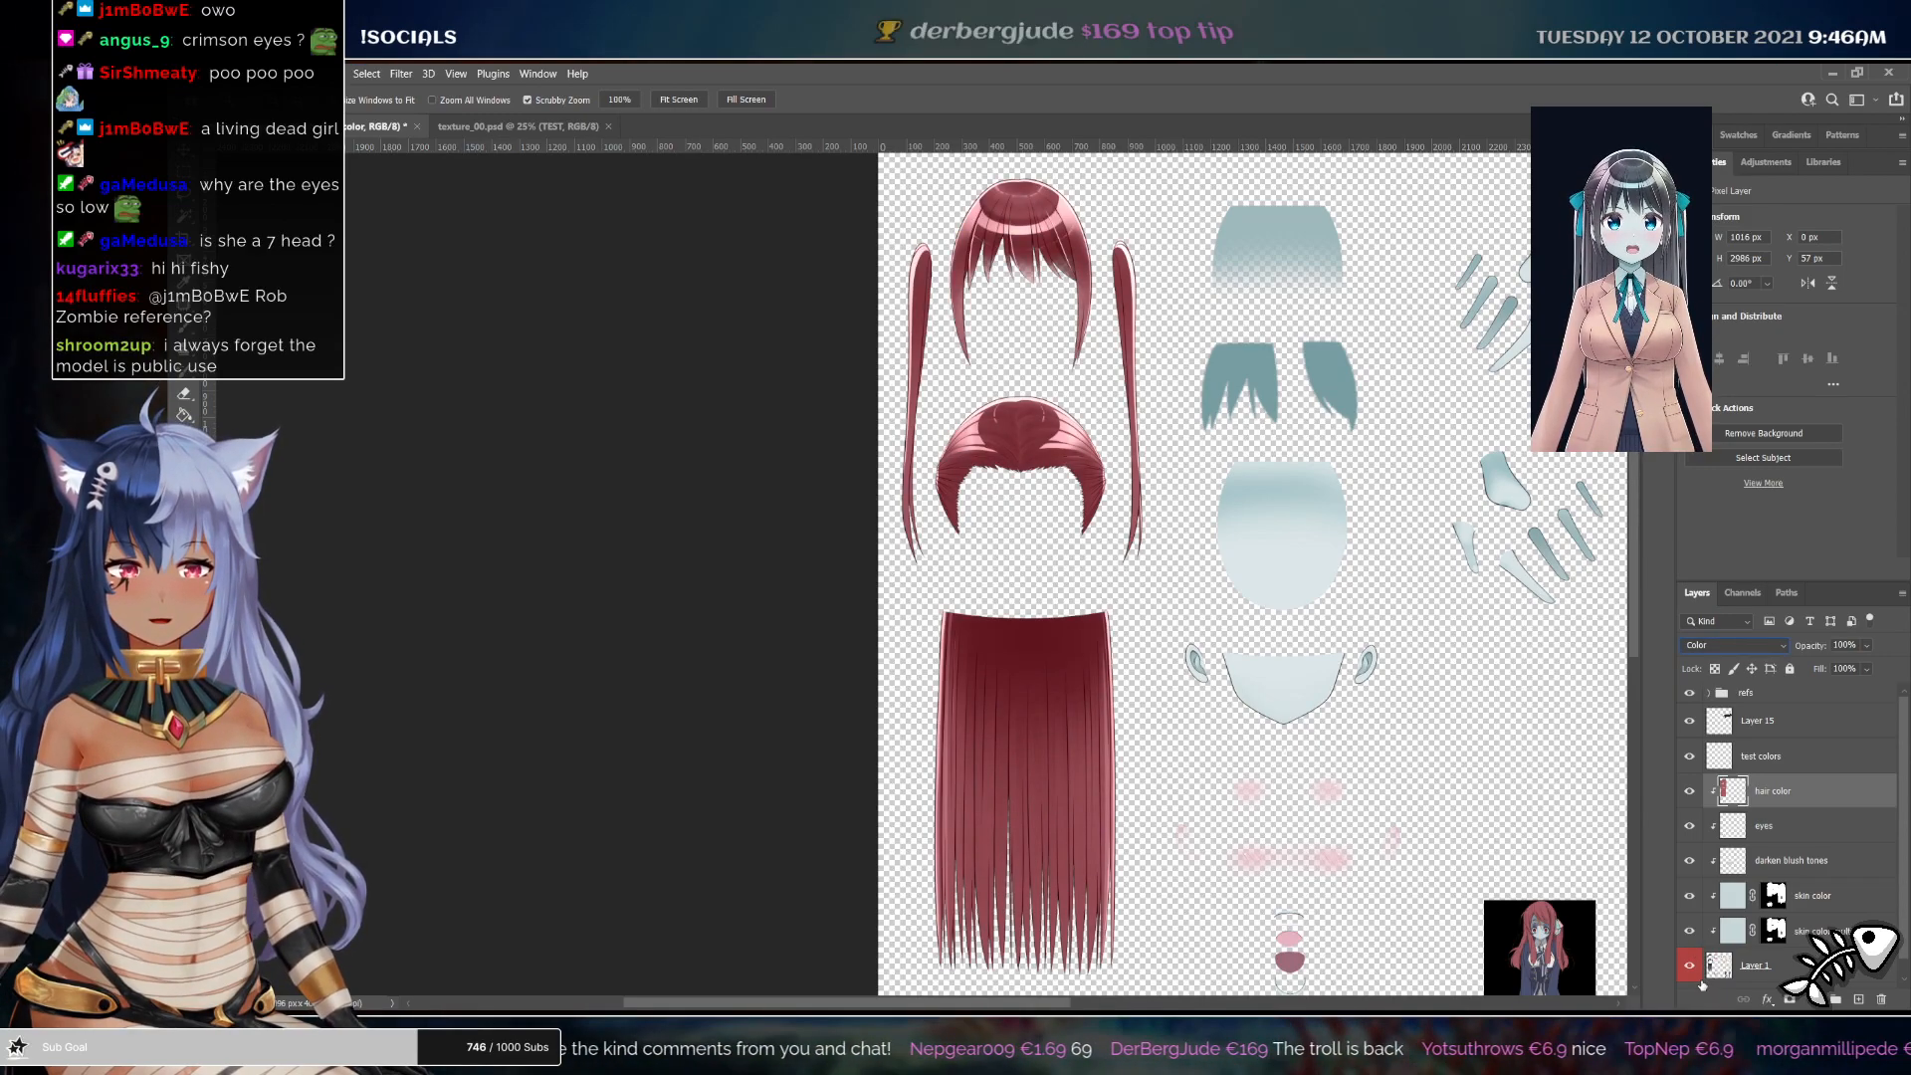
Hide the hair color layer and zoom in to compare the original hair shading
click(1688, 791)
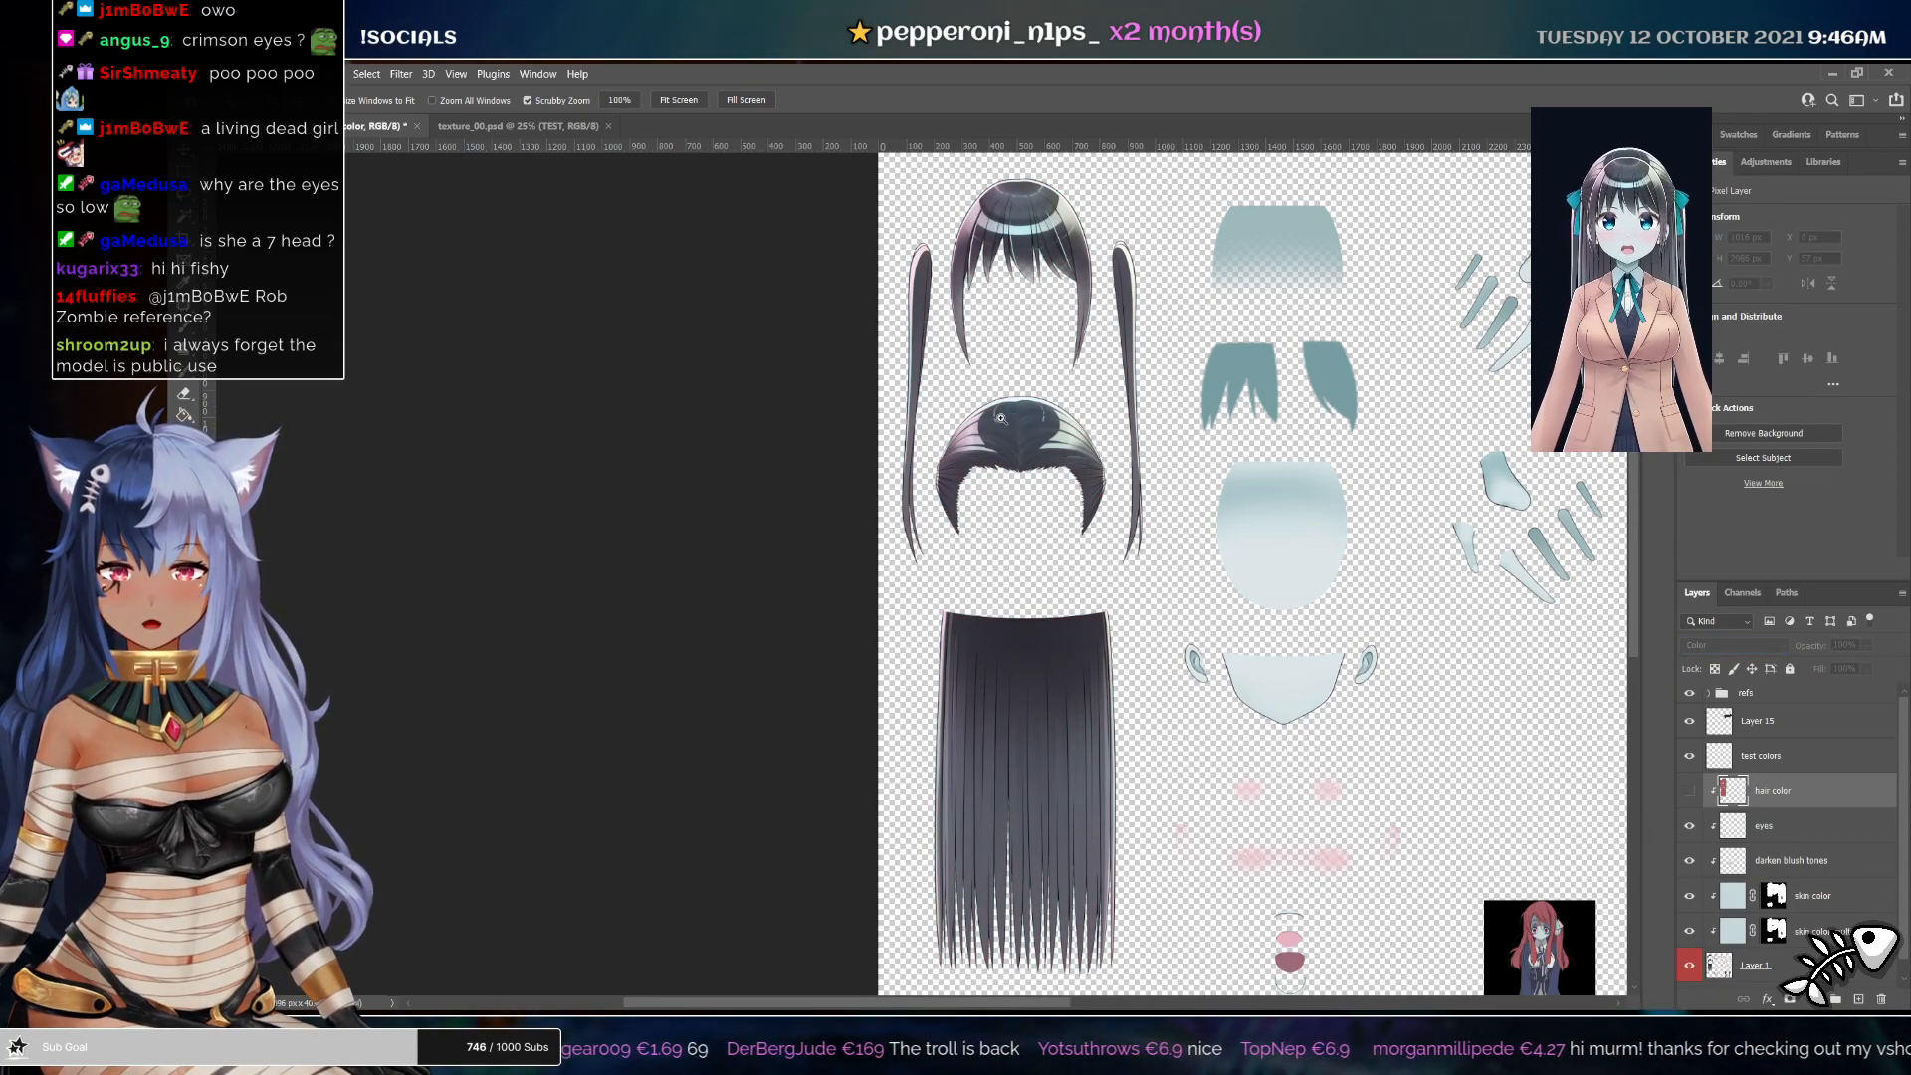
drag(1000, 417, 1038, 459)
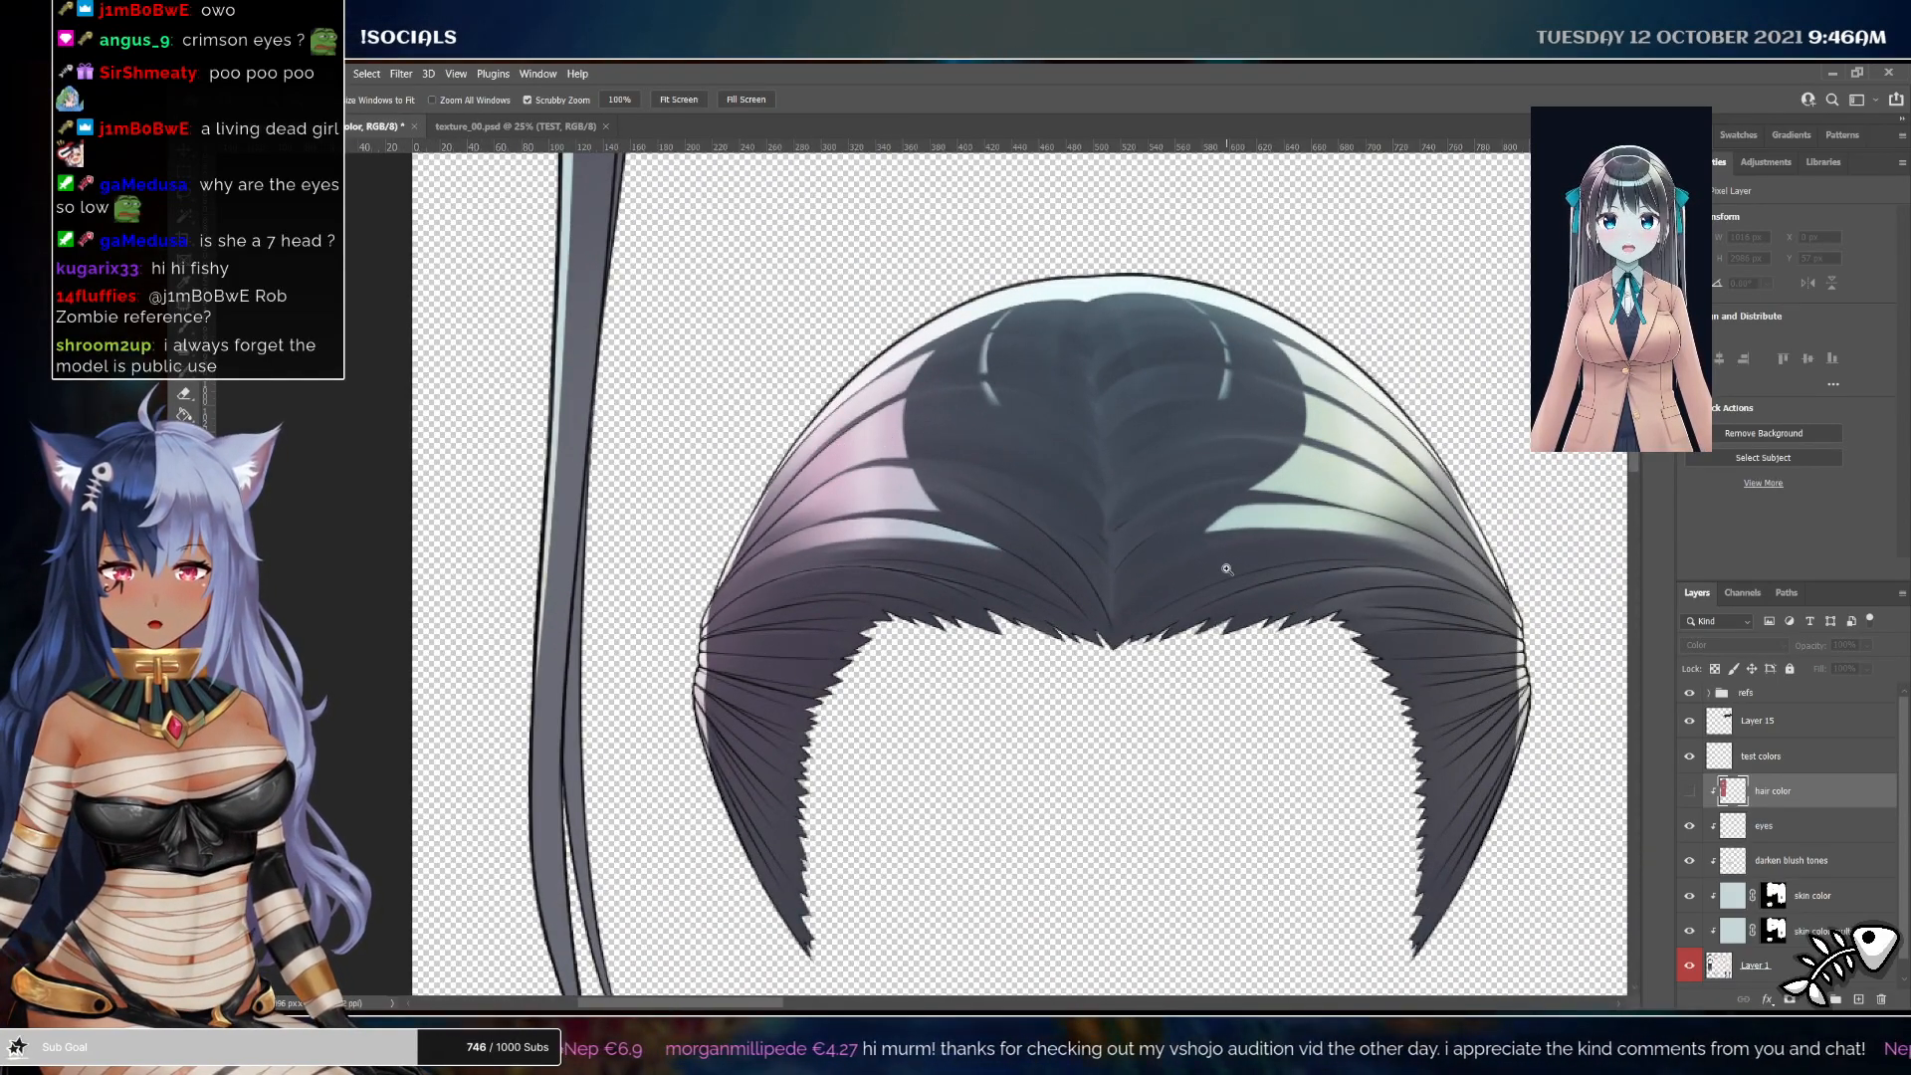
drag(1226, 565, 1097, 512)
drag(677, 473, 1145, 627)
drag(1144, 627, 1230, 627)
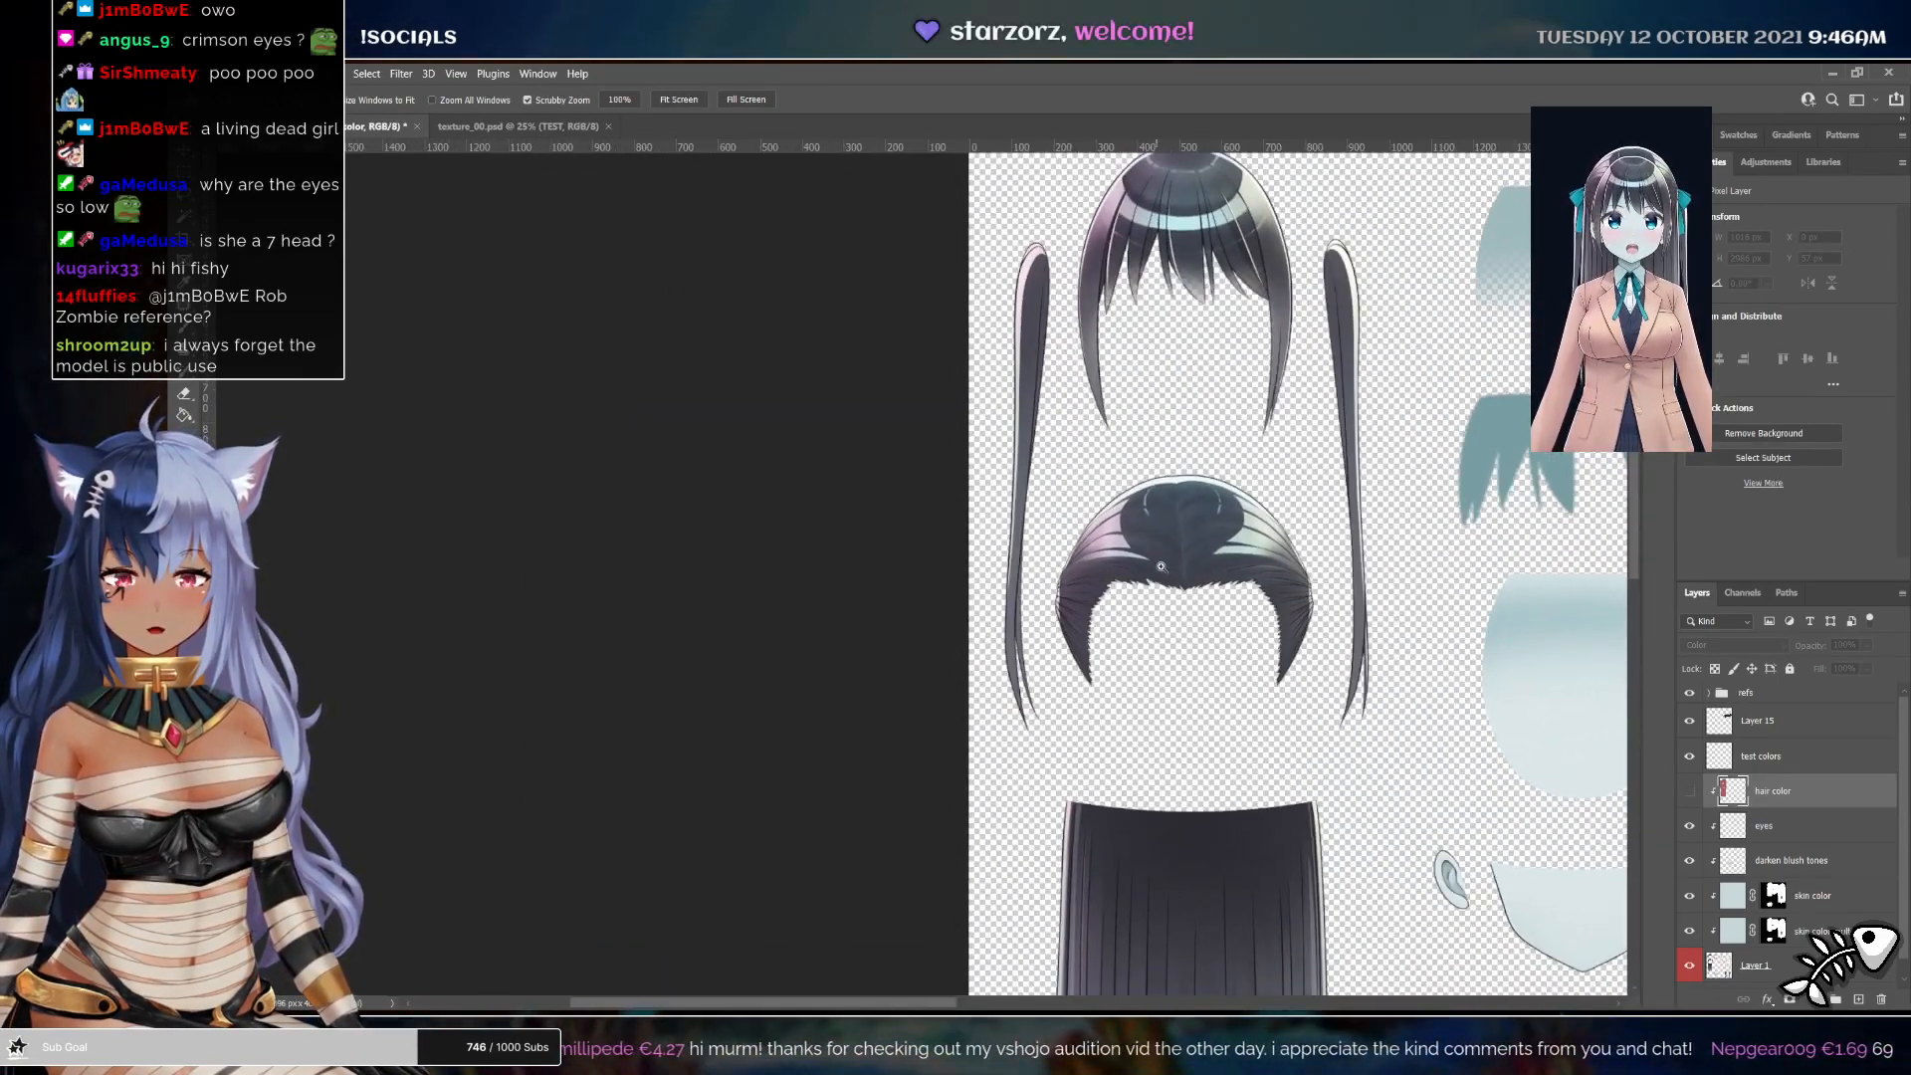
drag(1230, 747, 1183, 435)
scroll(1842, 844, down, 2)
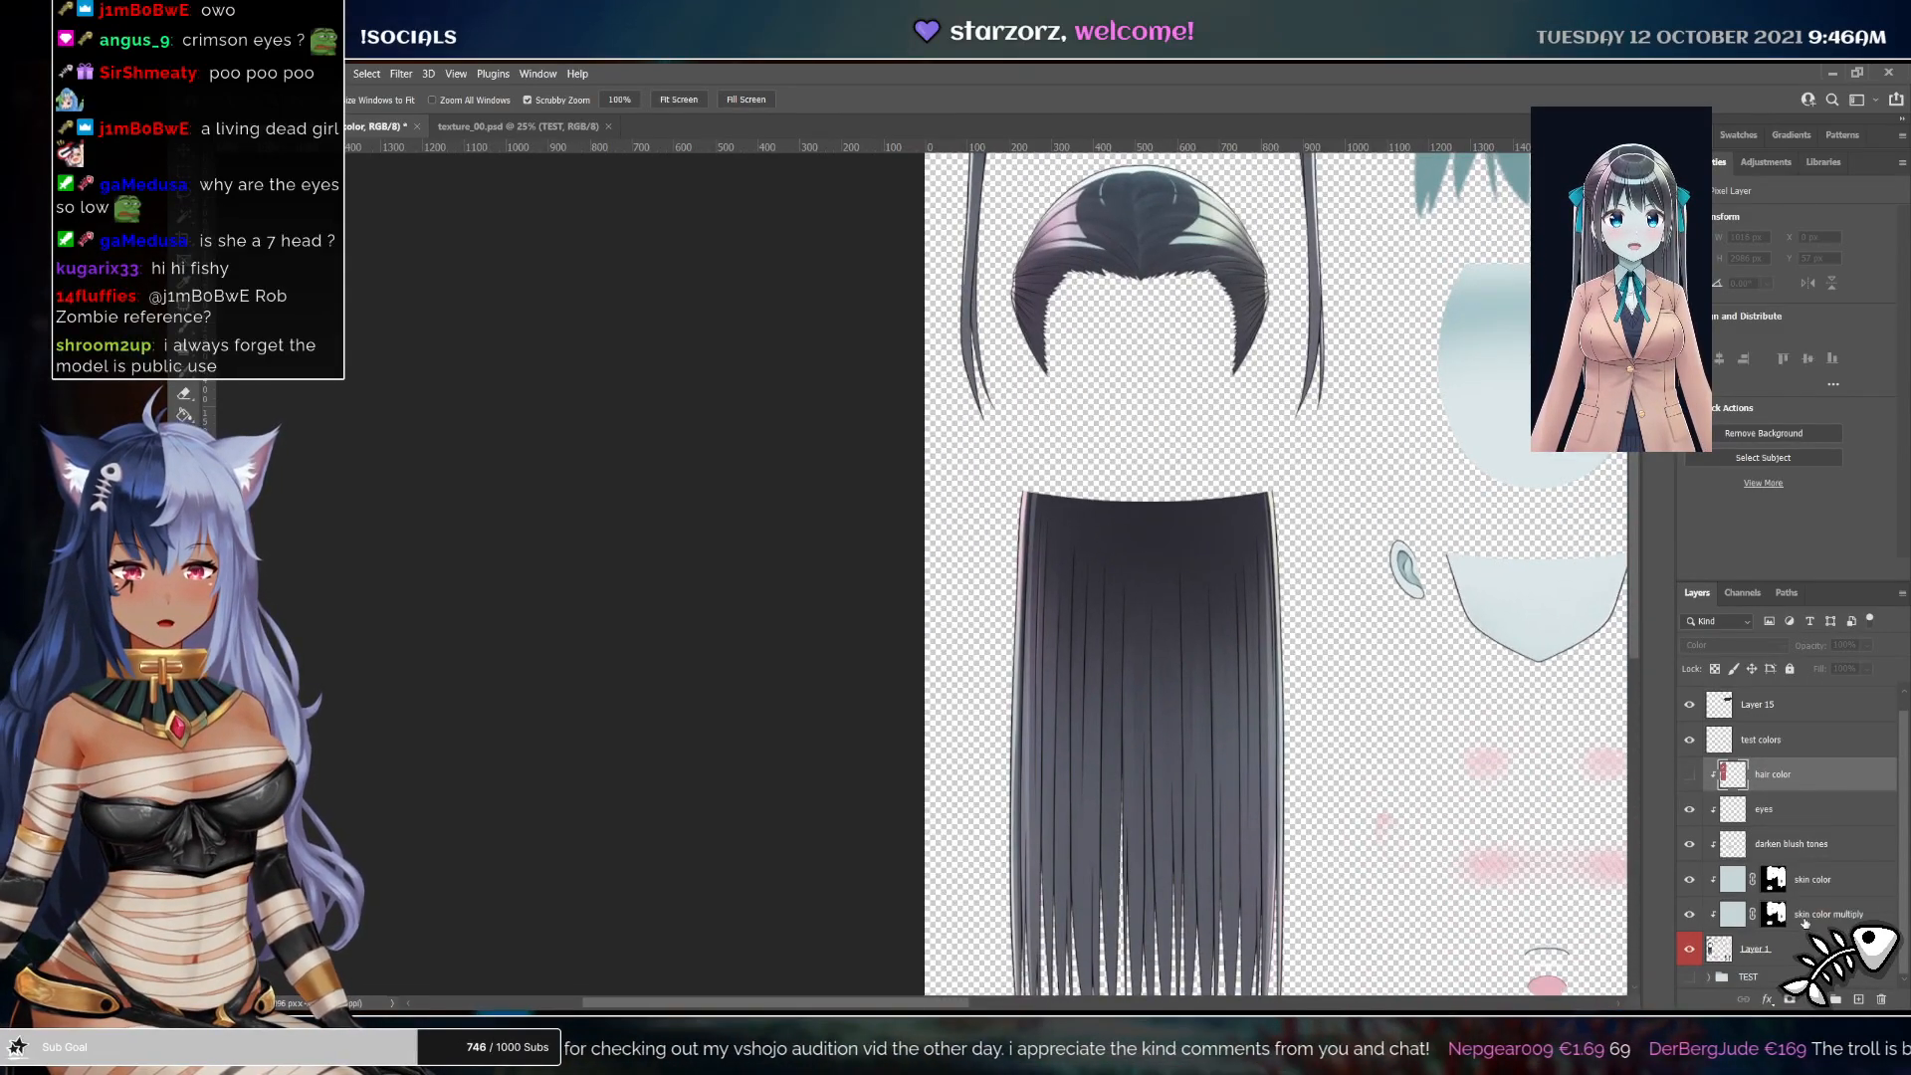
Select everything except the hair on the base layer, copy it to a new layer above the hair color layer, and show hair color again
click(1786, 950)
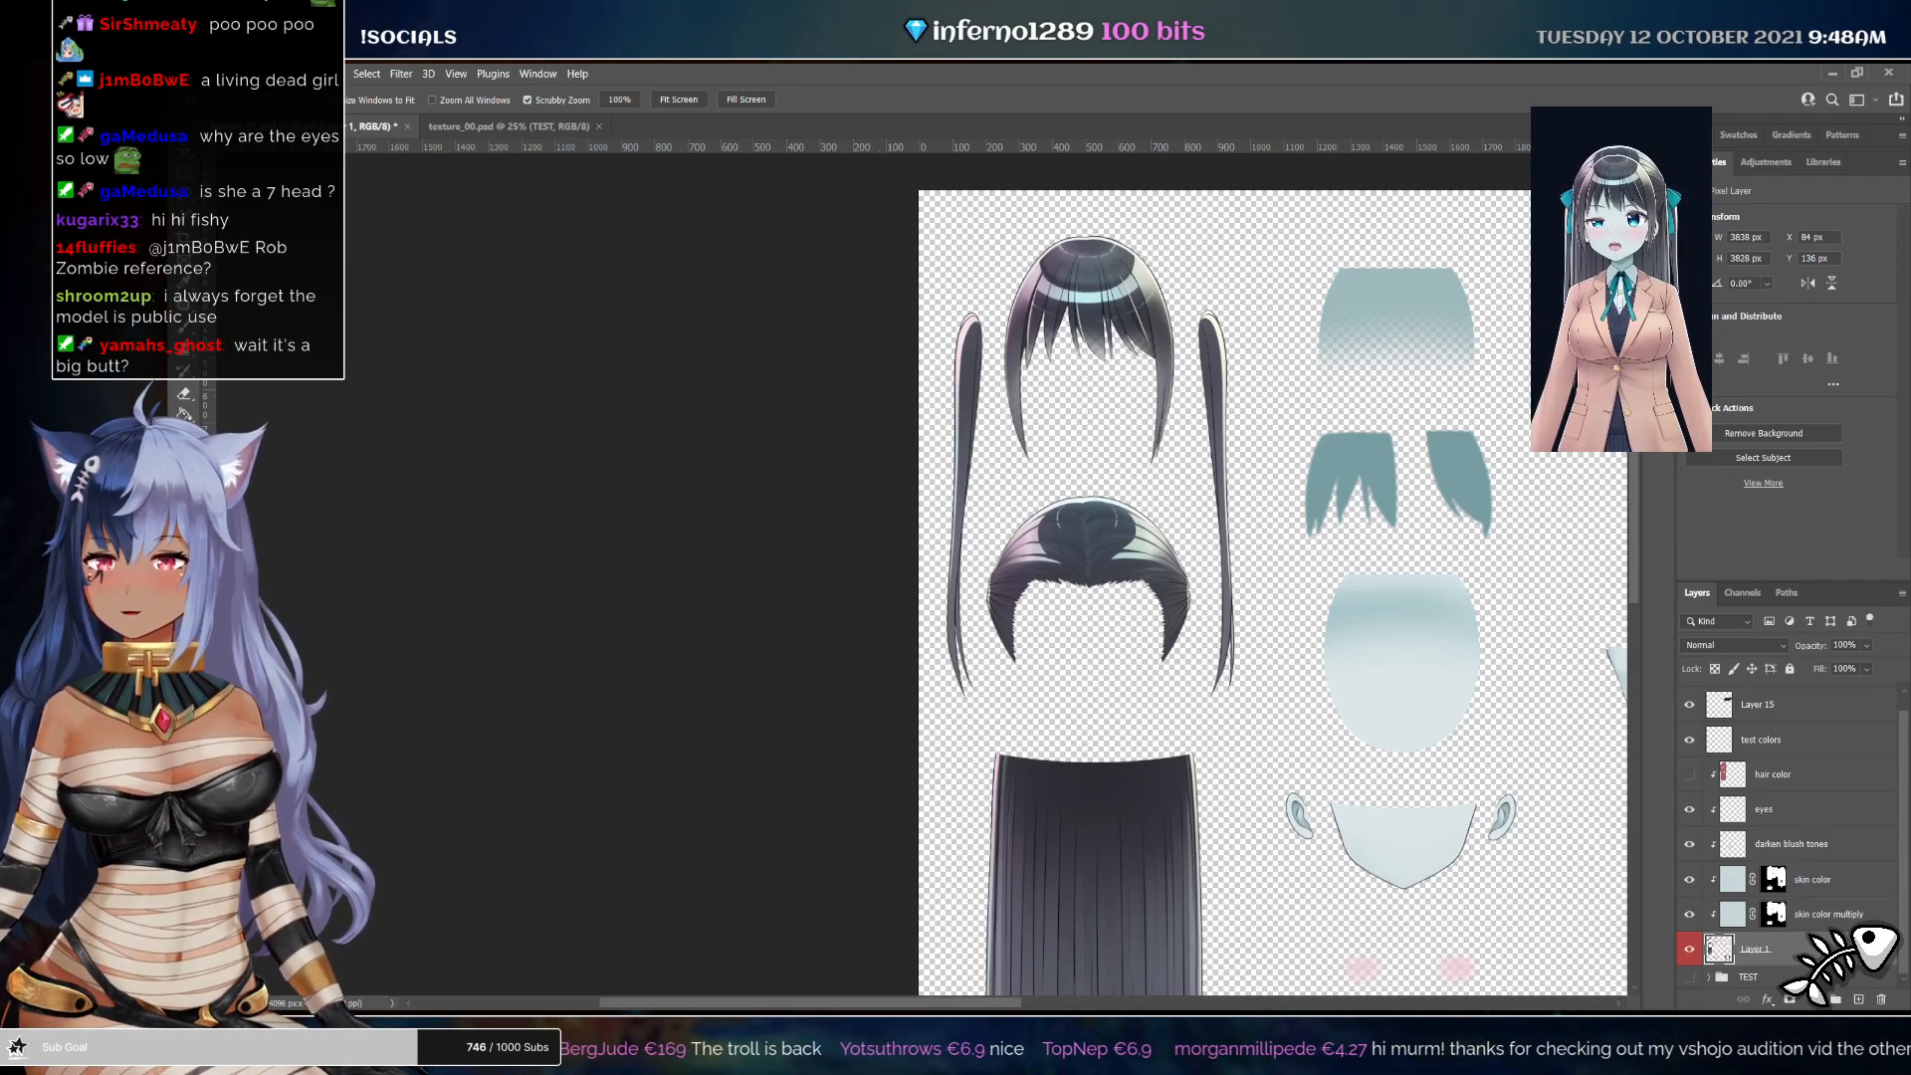
click(393, 238)
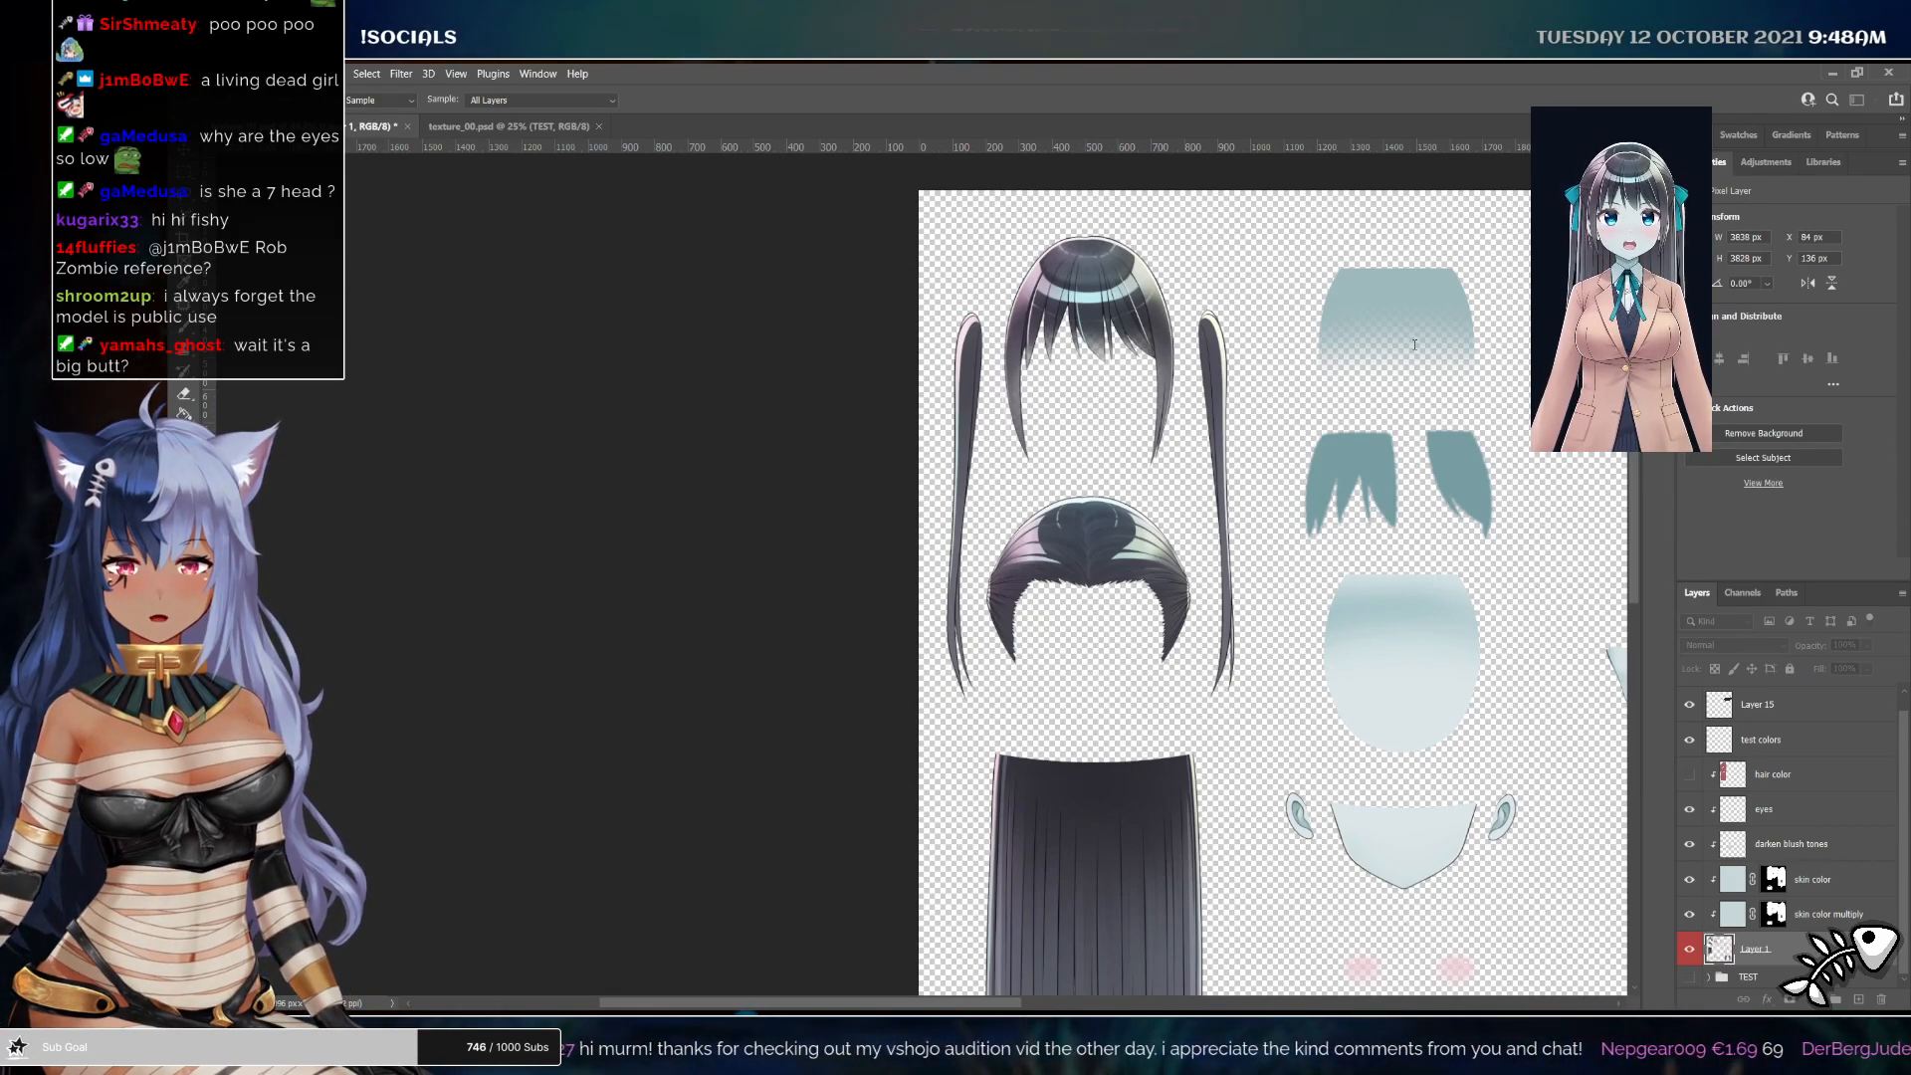
key(Return)
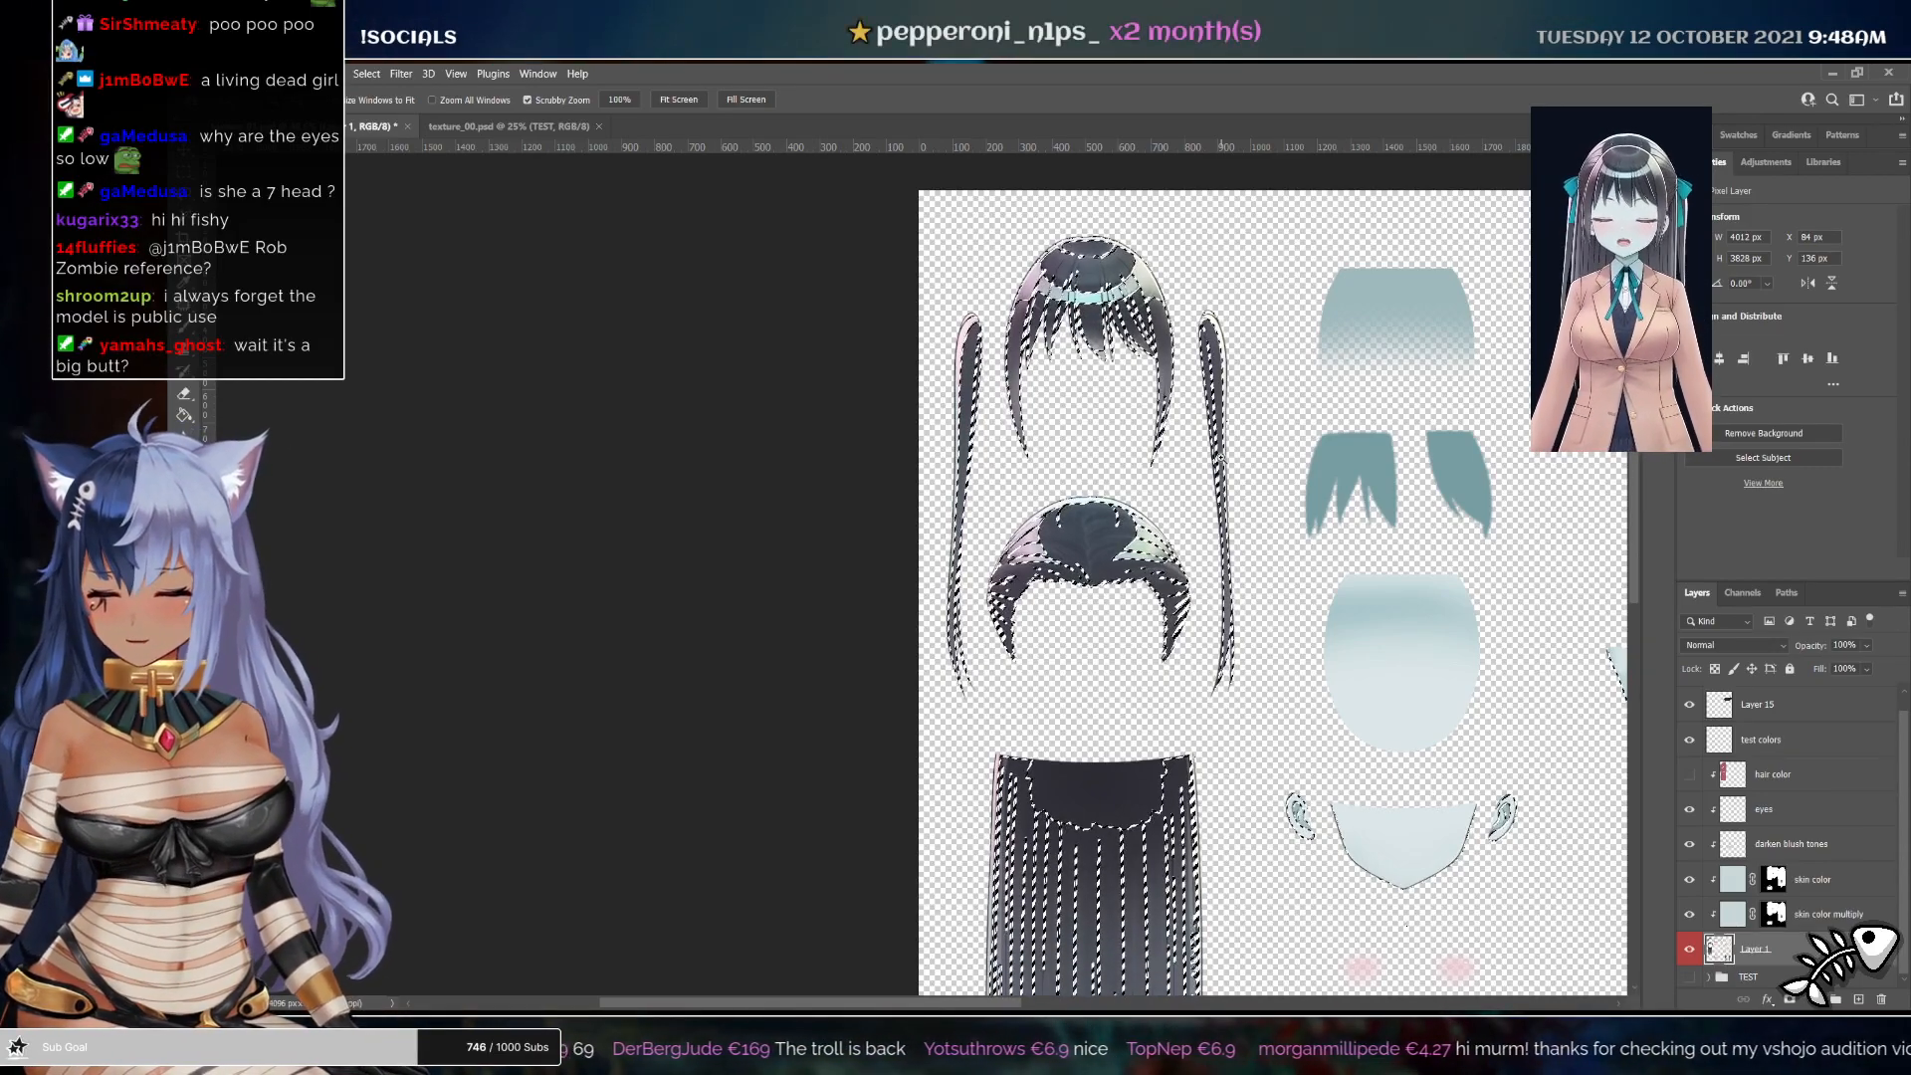
key(ctrl+shift+i)
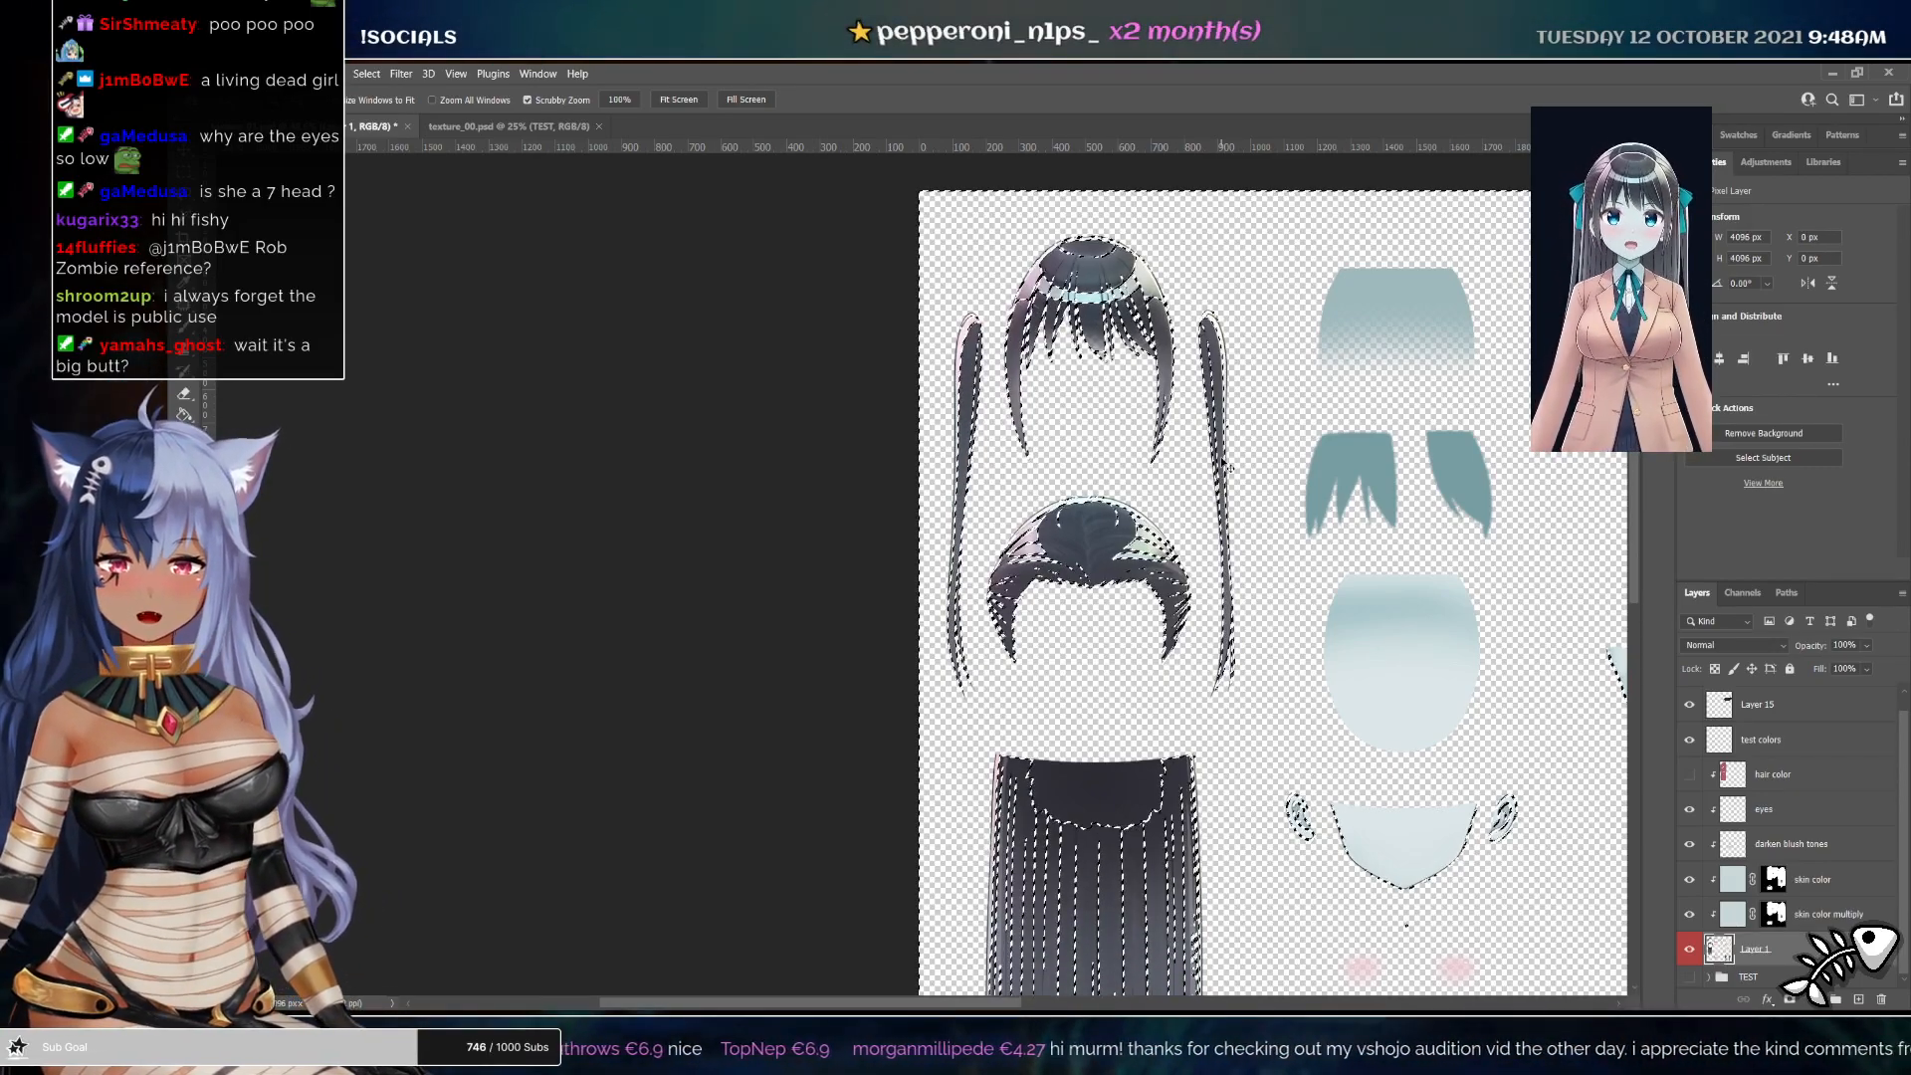
key(ctrl+j)
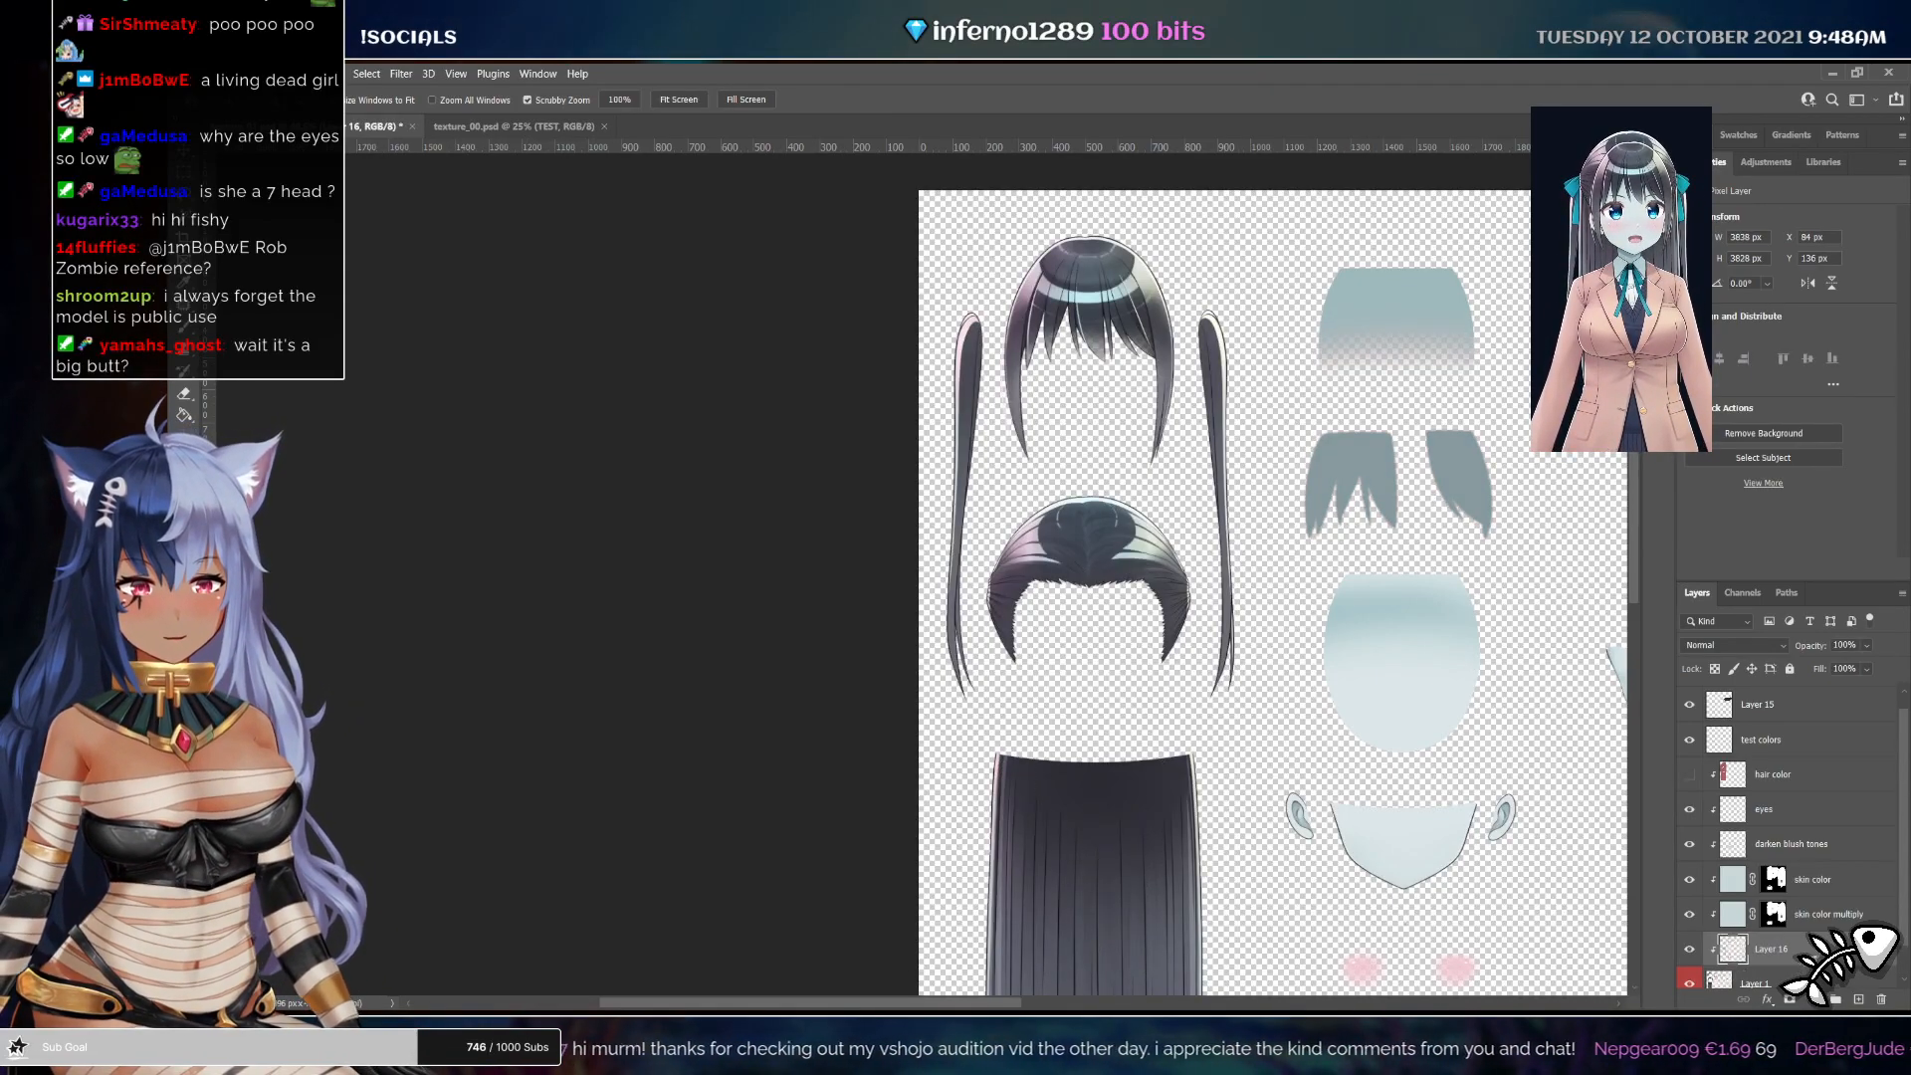
drag(1811, 951, 1799, 766)
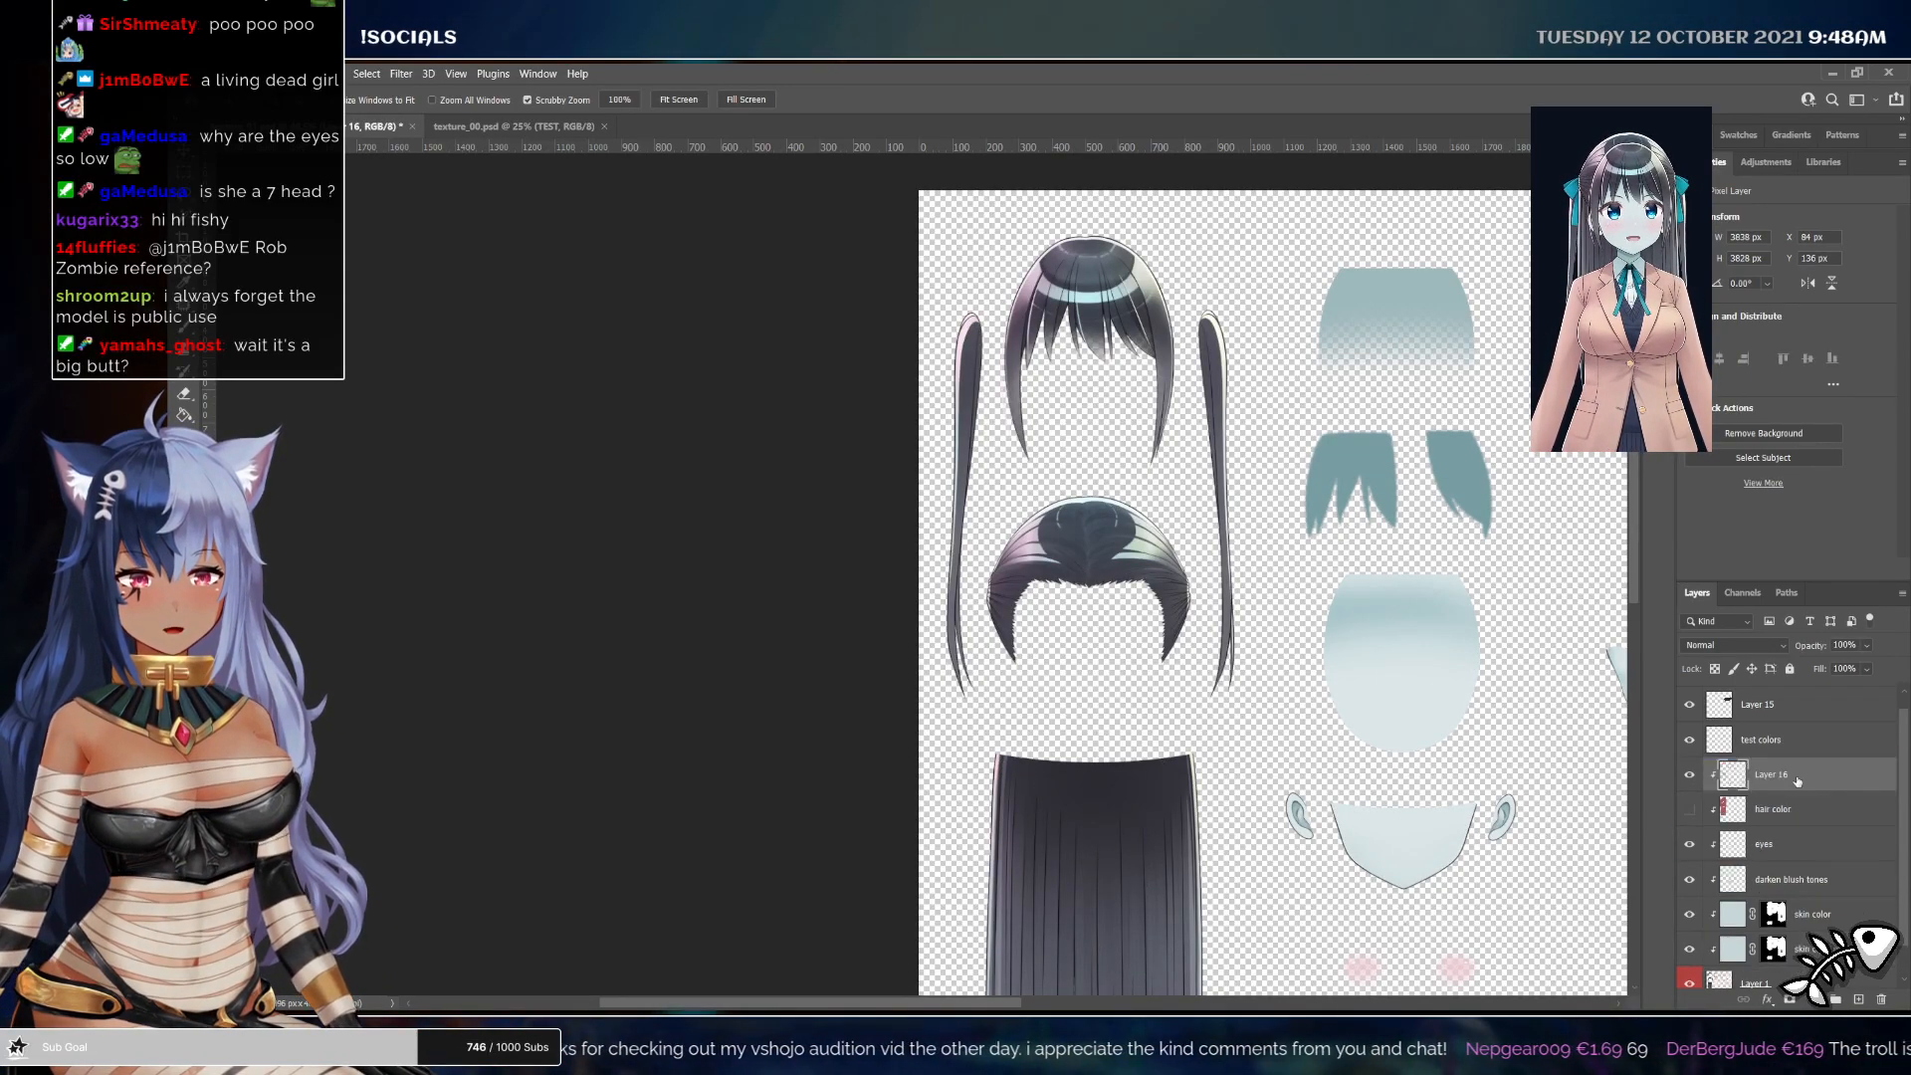
click(1689, 808)
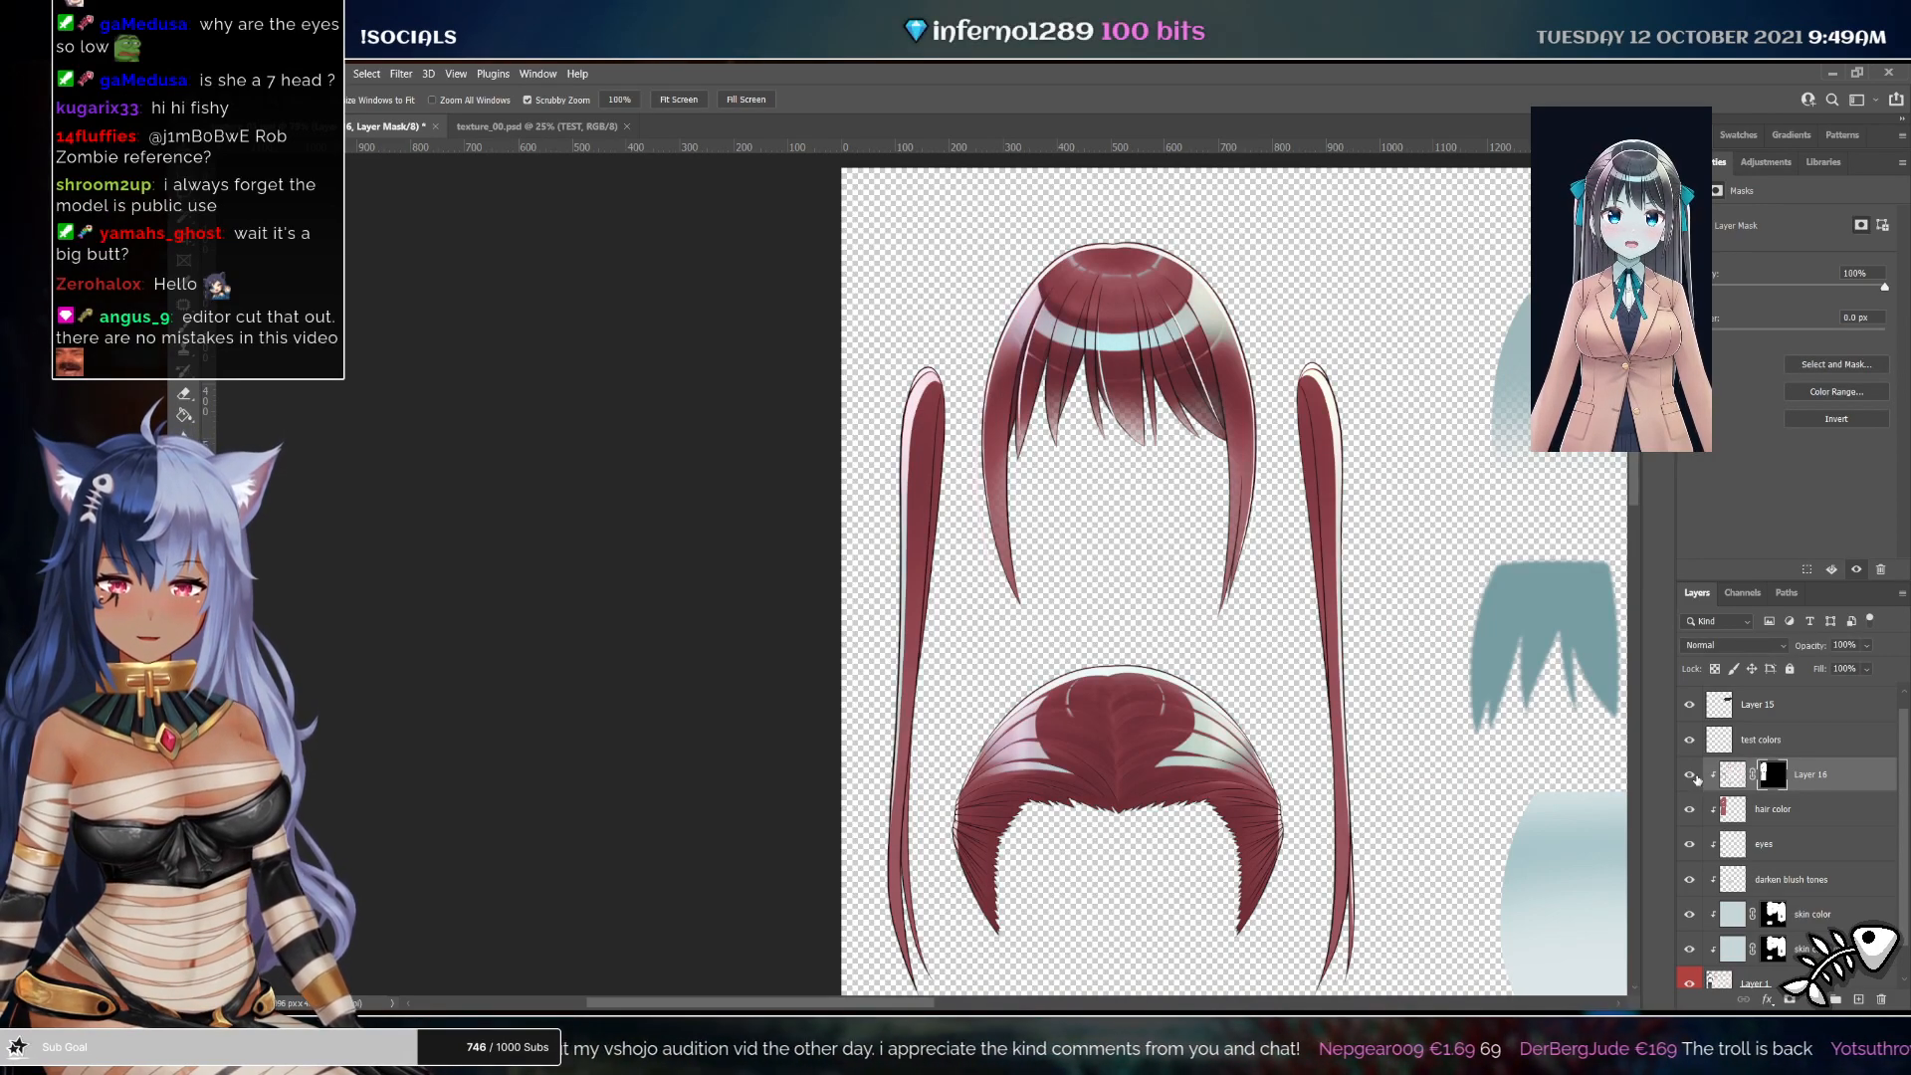
Zoom in on the Sakura Minamoto reference to examine her legs and socks
scroll(1529, 779, down, 3)
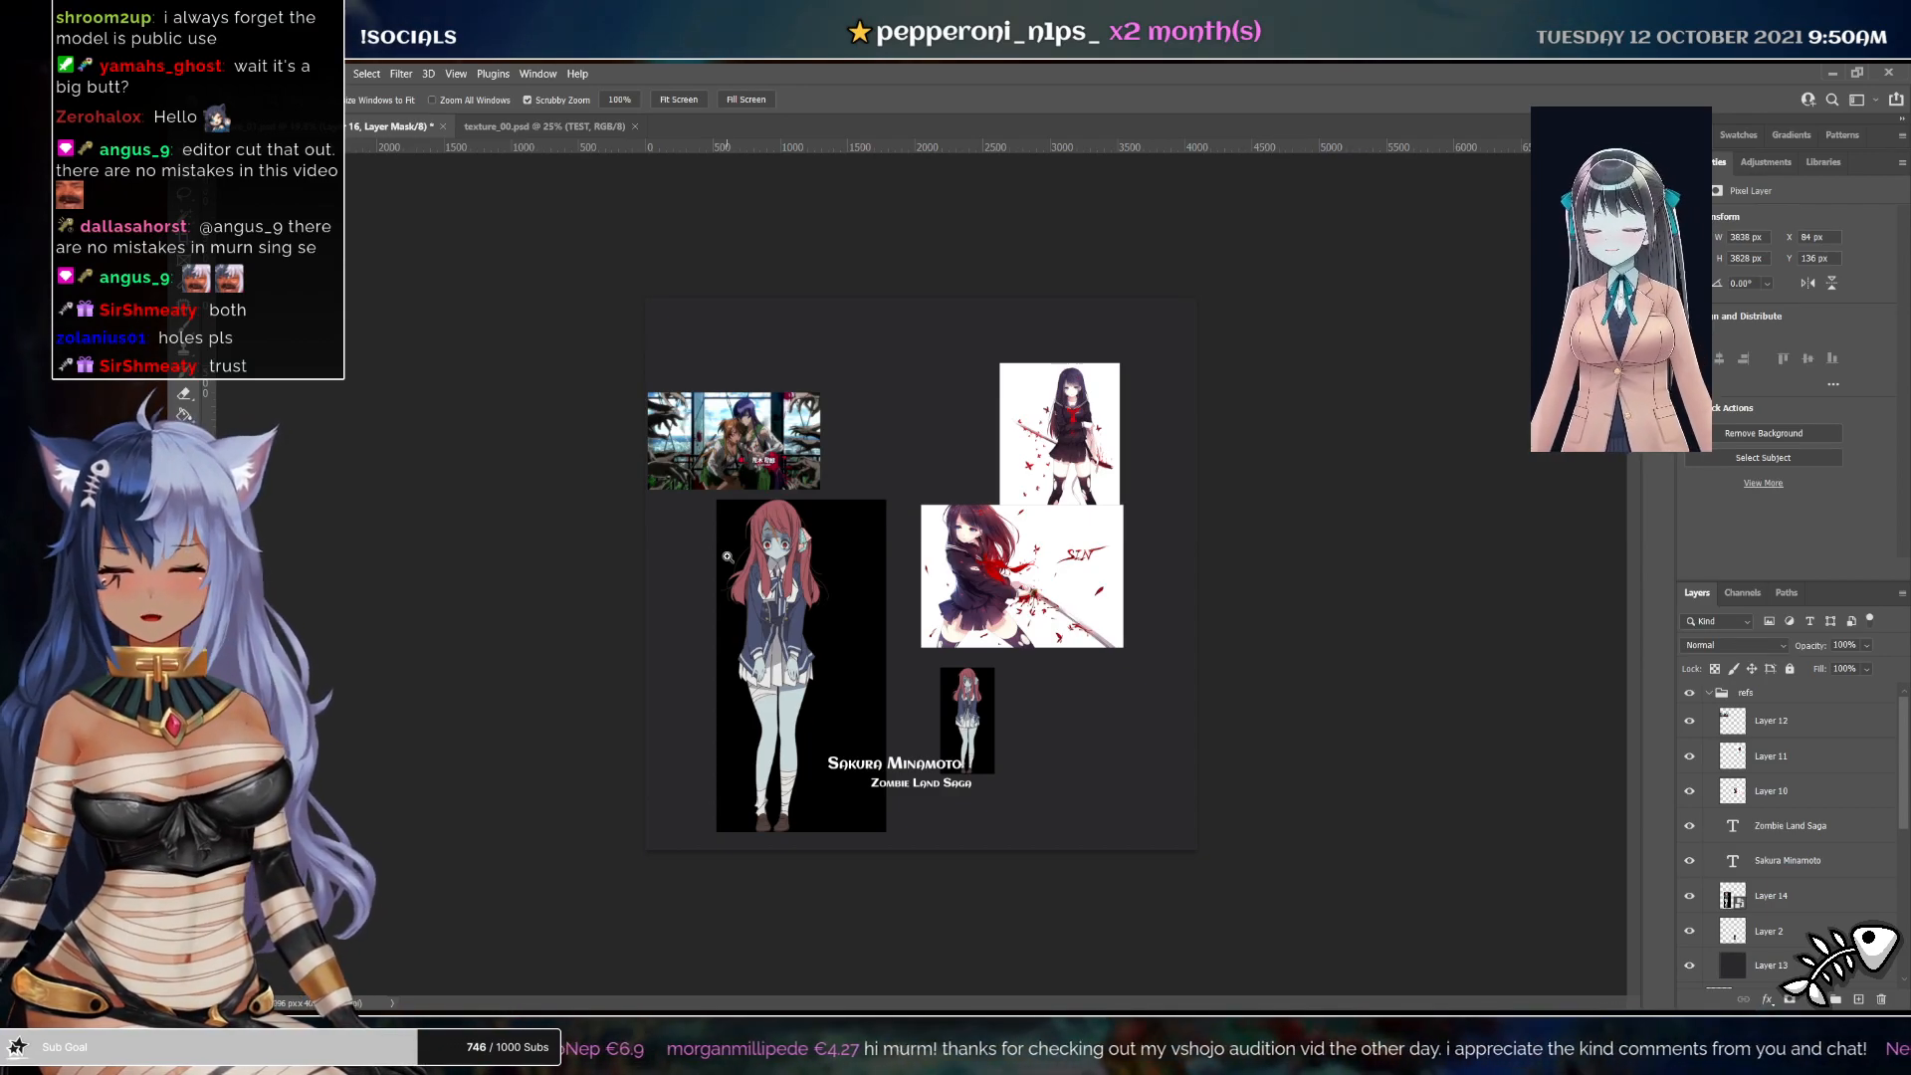
drag(772, 767, 785, 636)
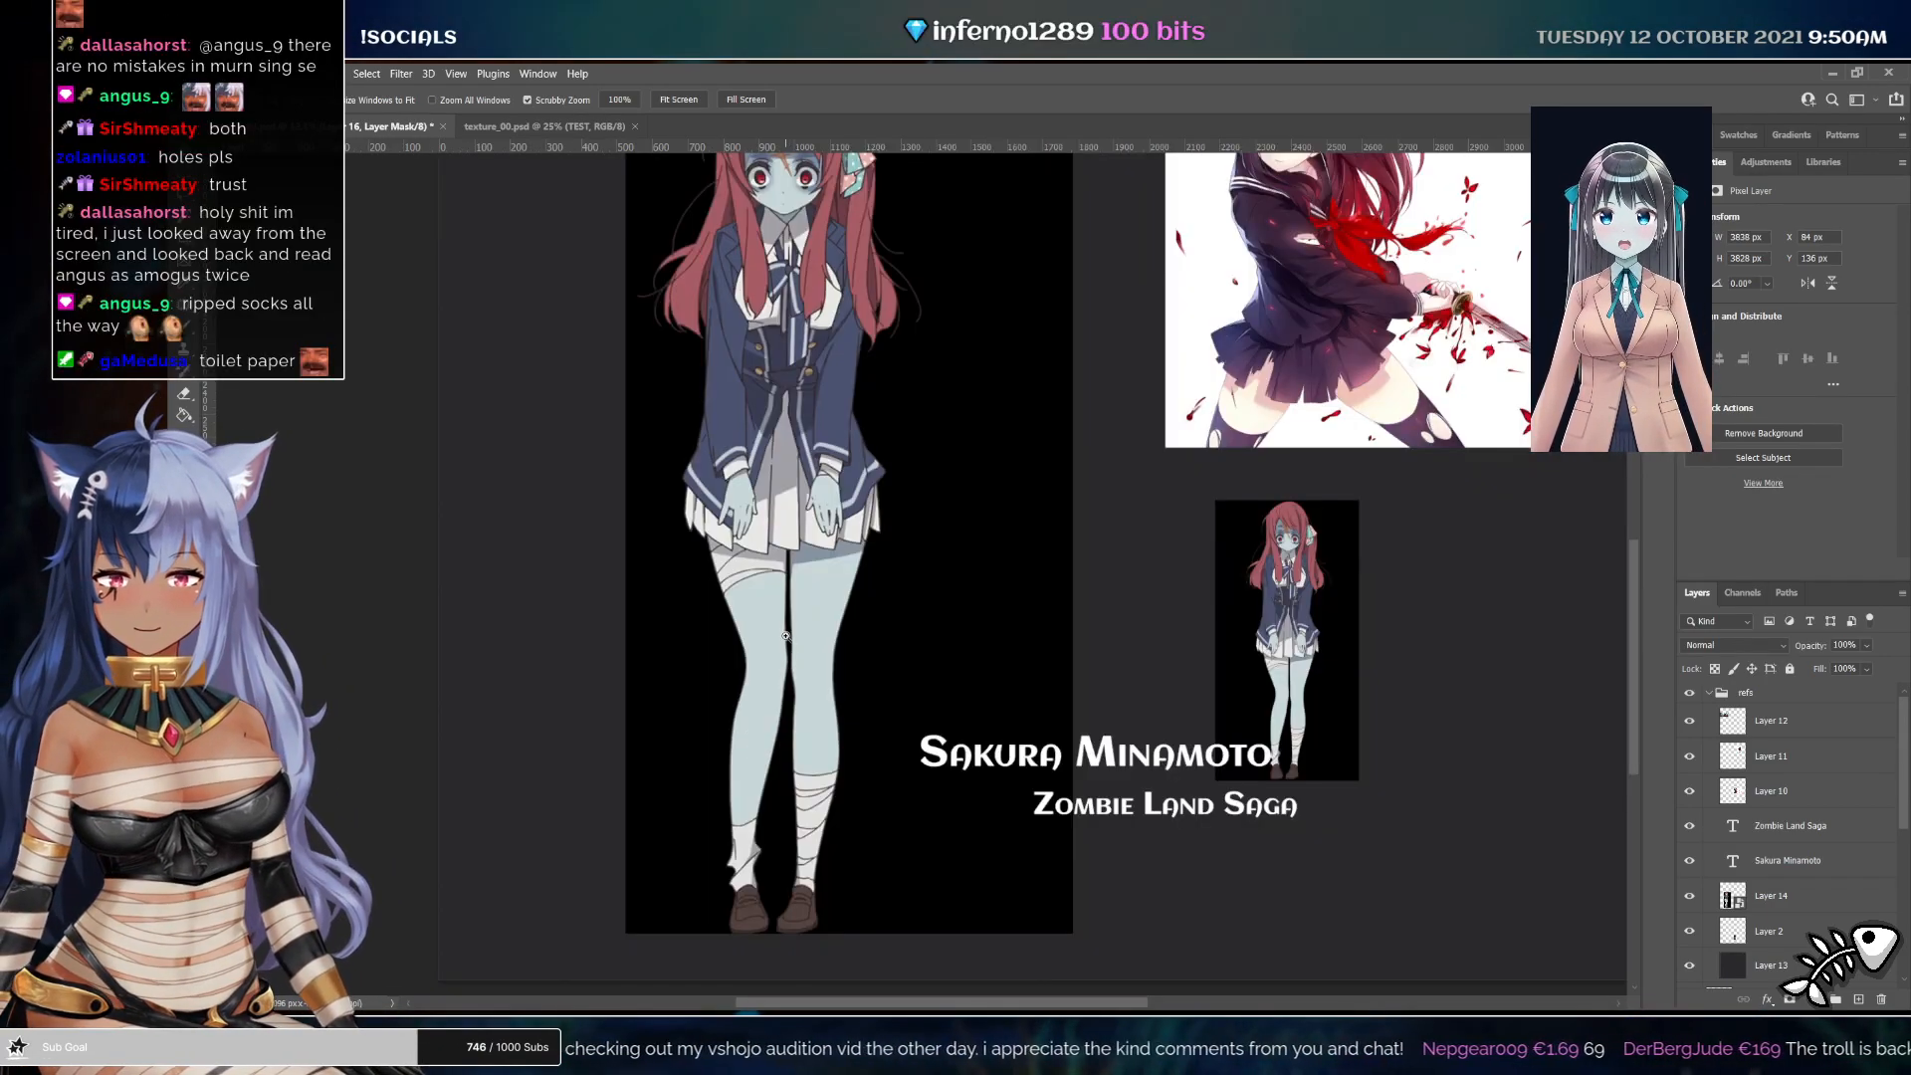
drag(875, 772, 1049, 580)
drag(1314, 597, 643, 651)
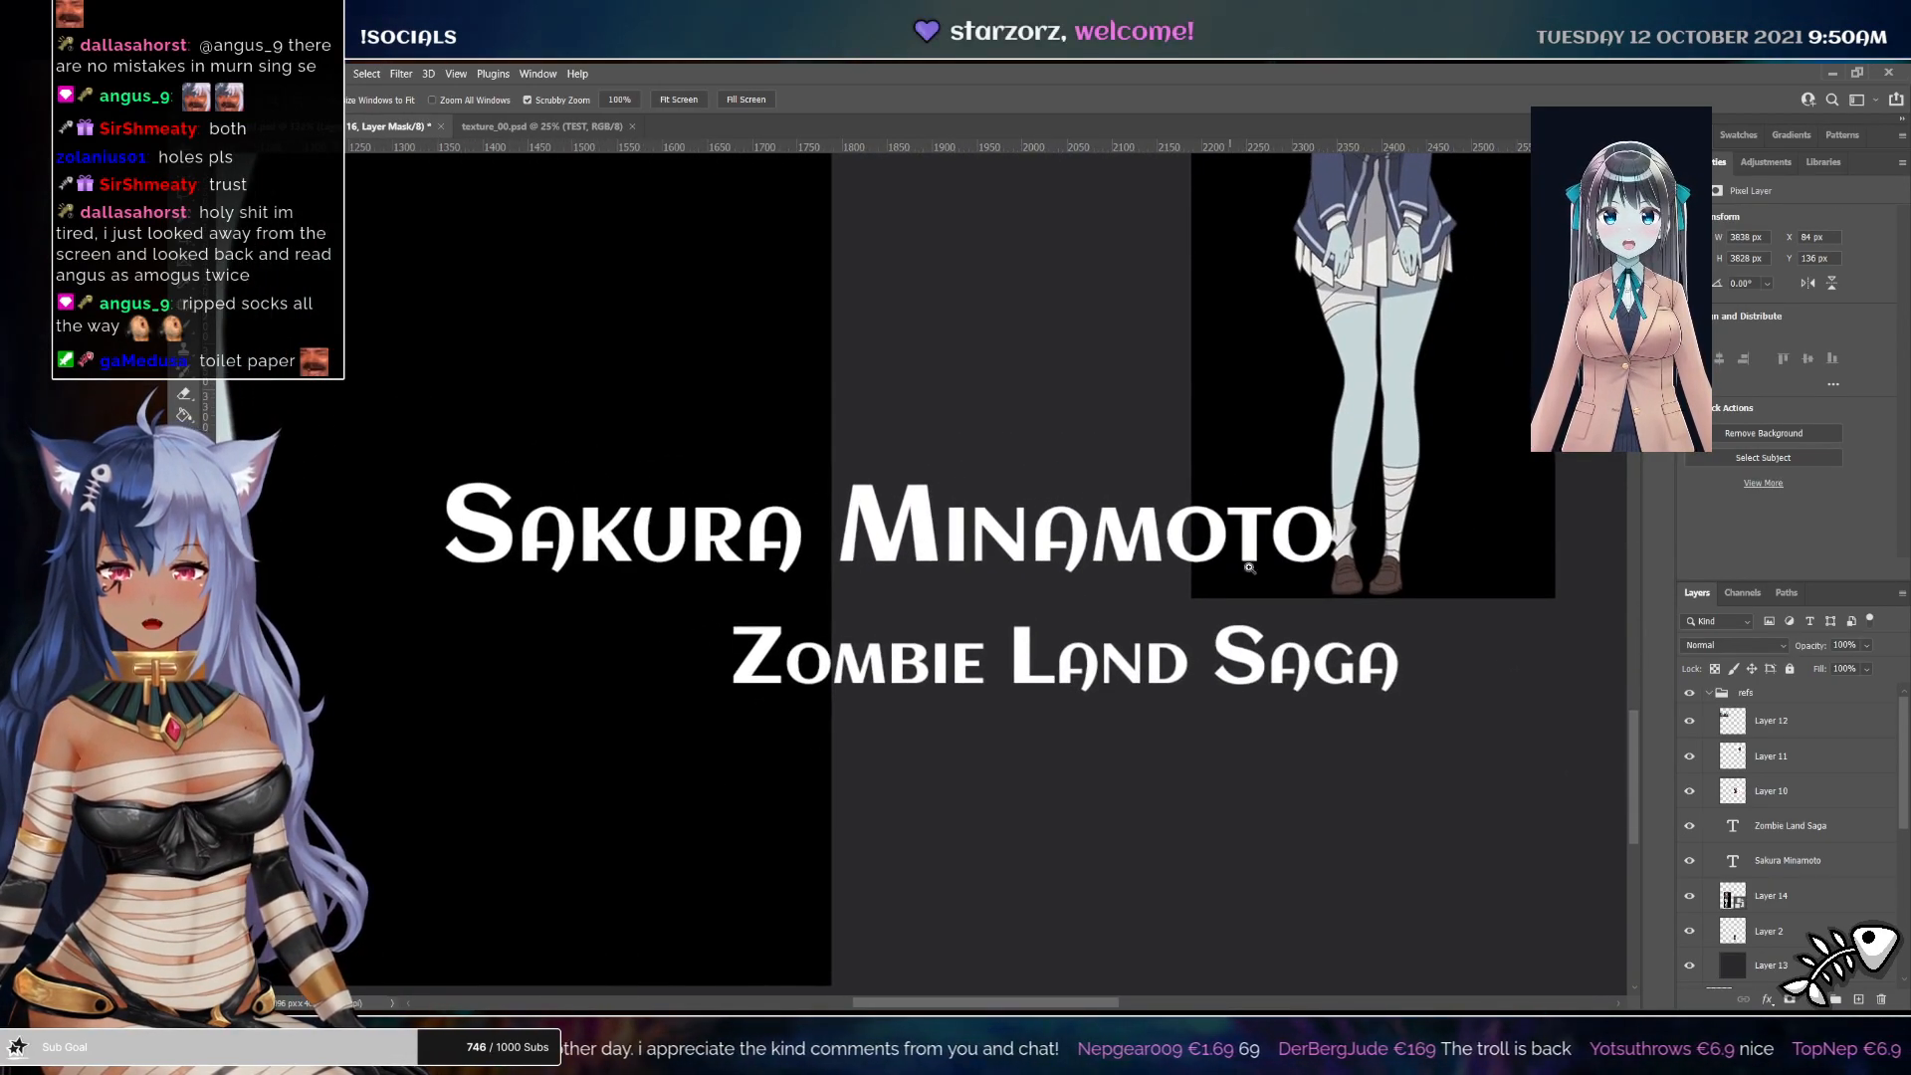
drag(943, 475, 1377, 767)
drag(851, 501, 1036, 659)
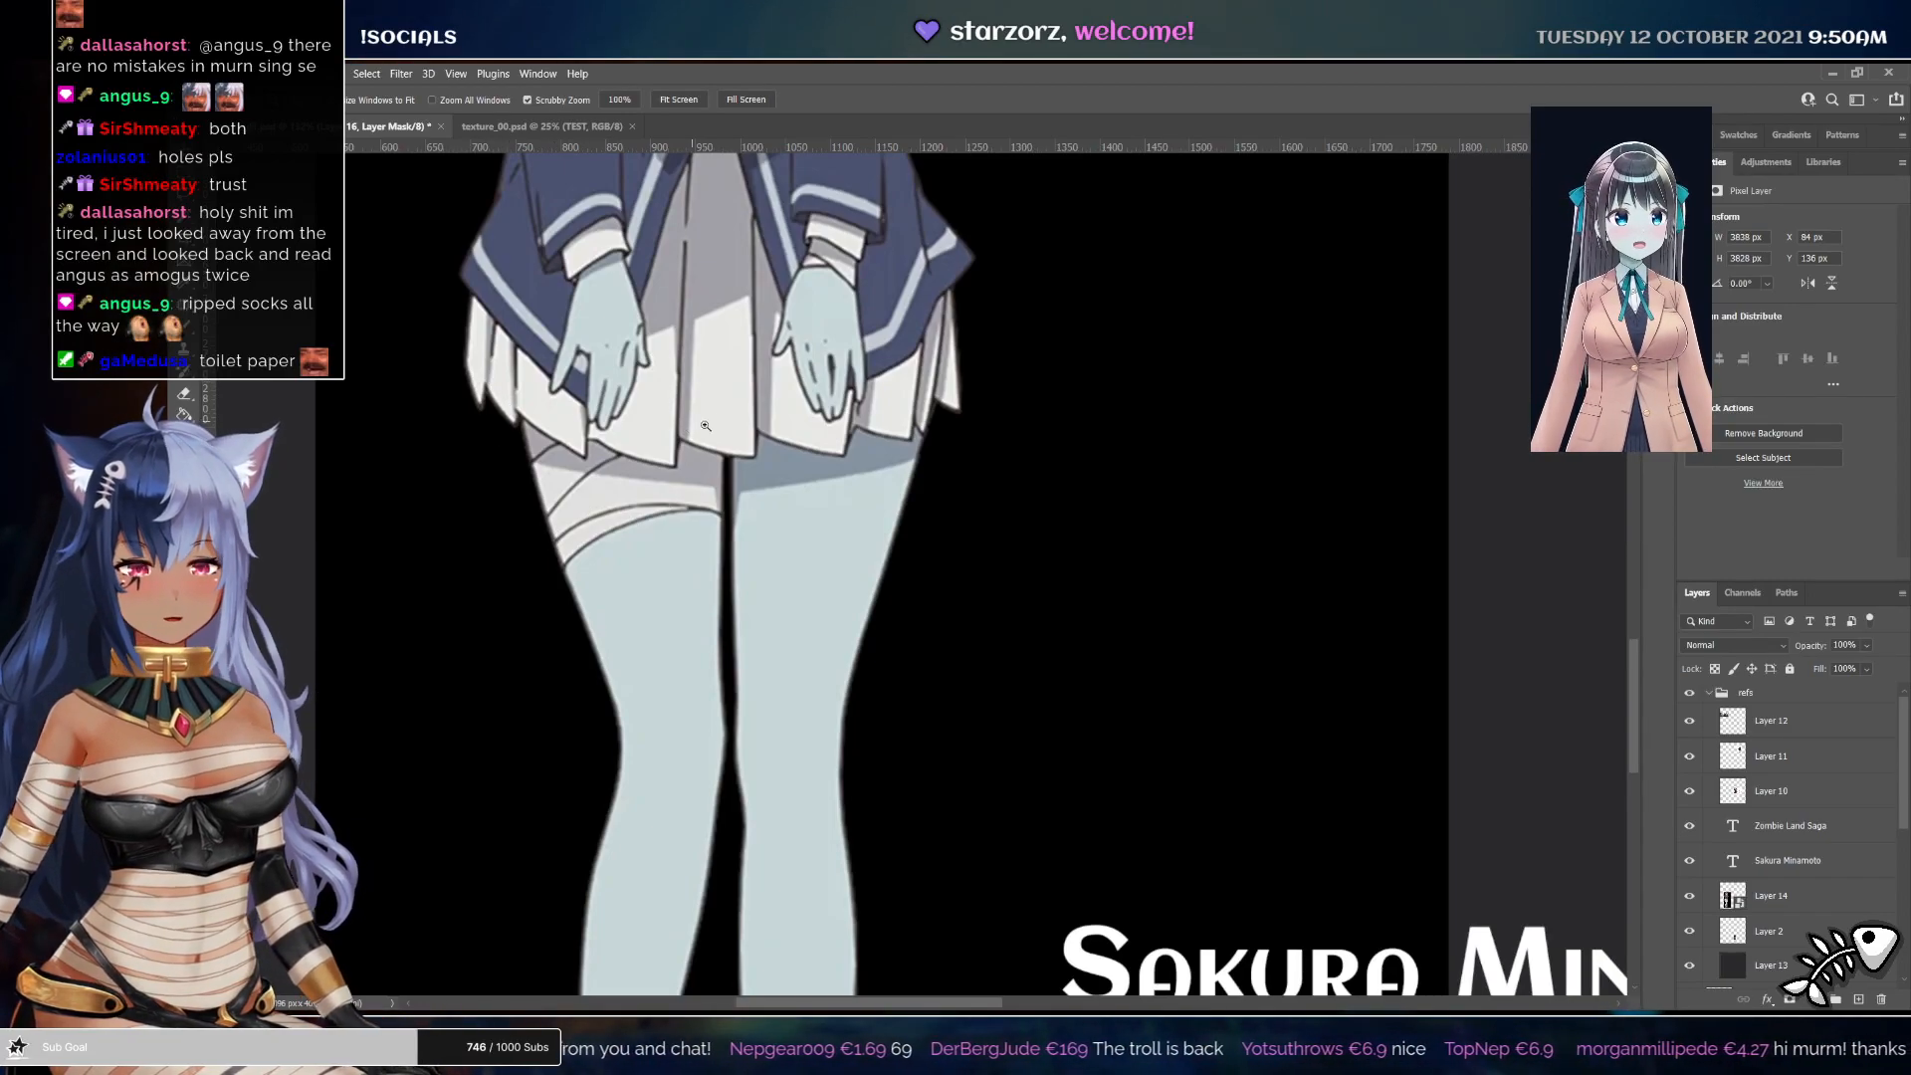
drag(738, 508, 657, 511)
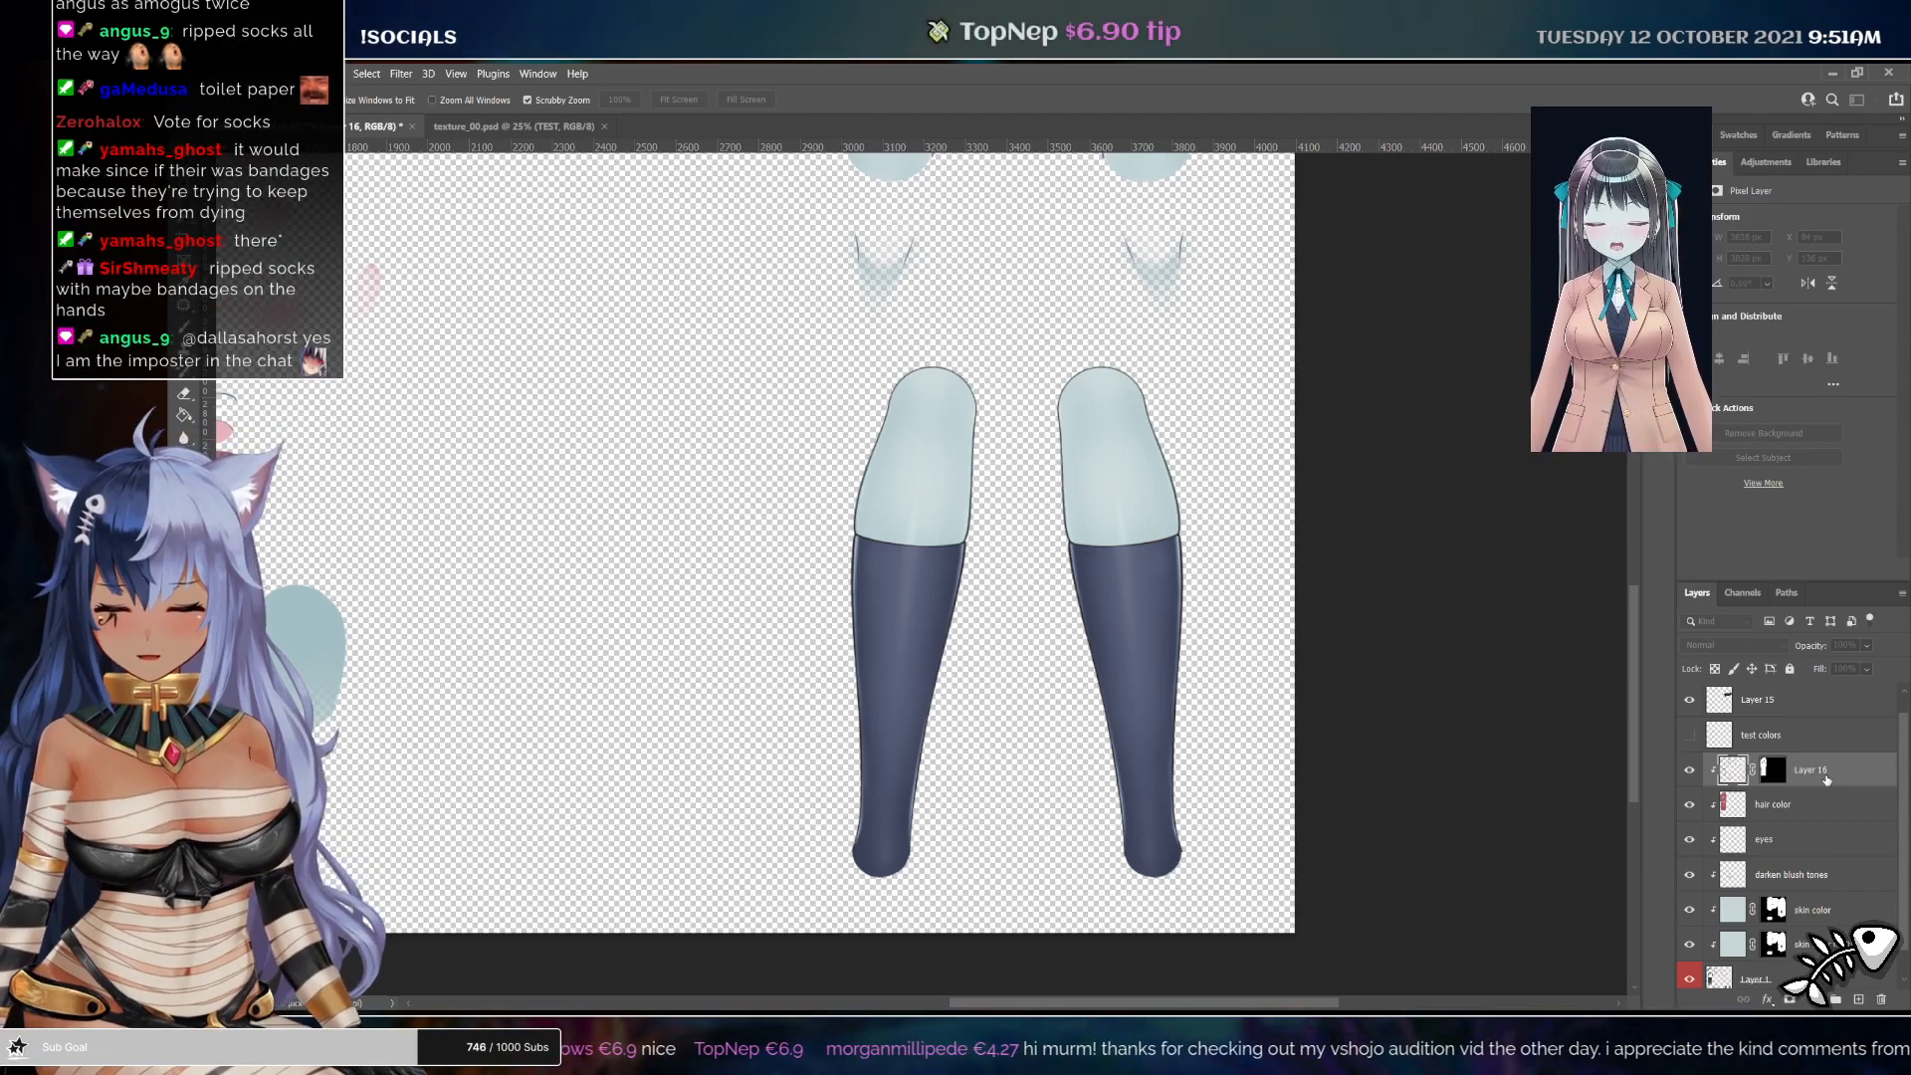
Name the new layer socks and paint over both socks with the Brush
key(Return)
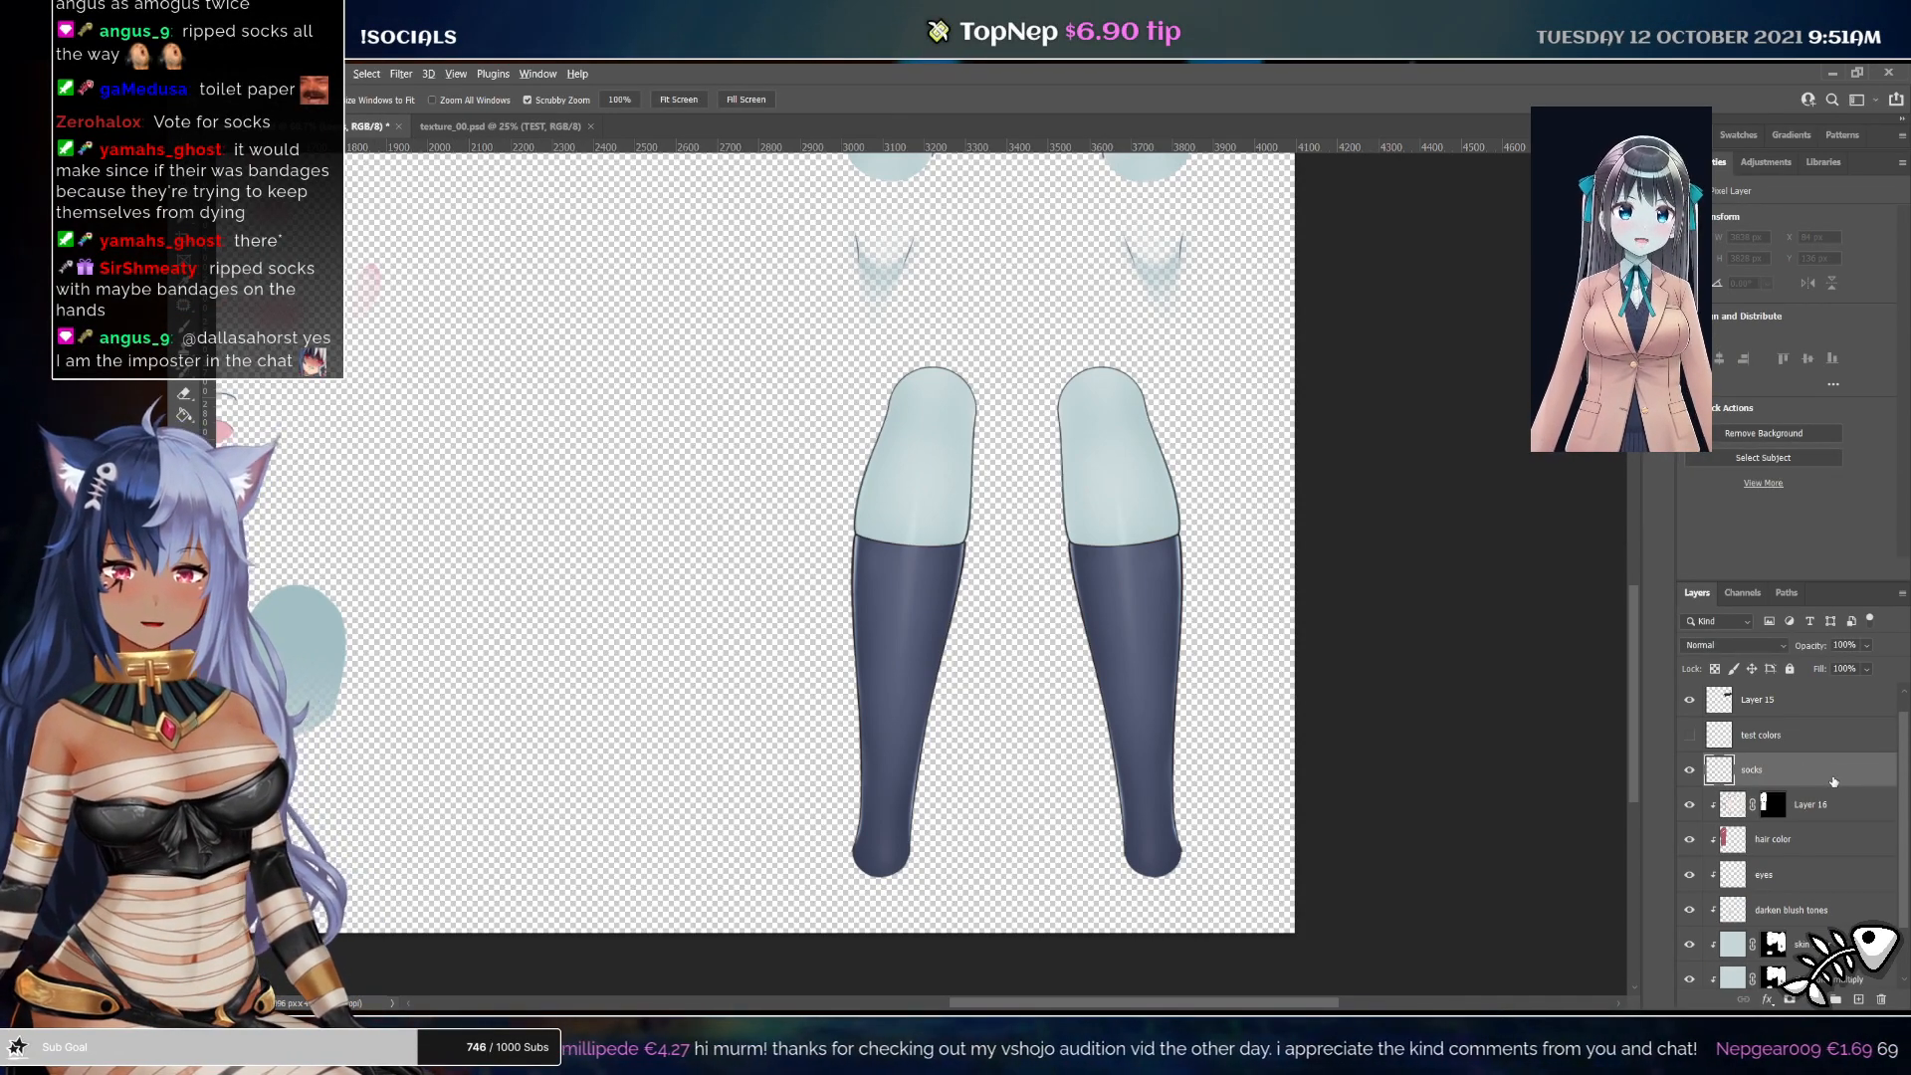
alt+click(1833, 785)
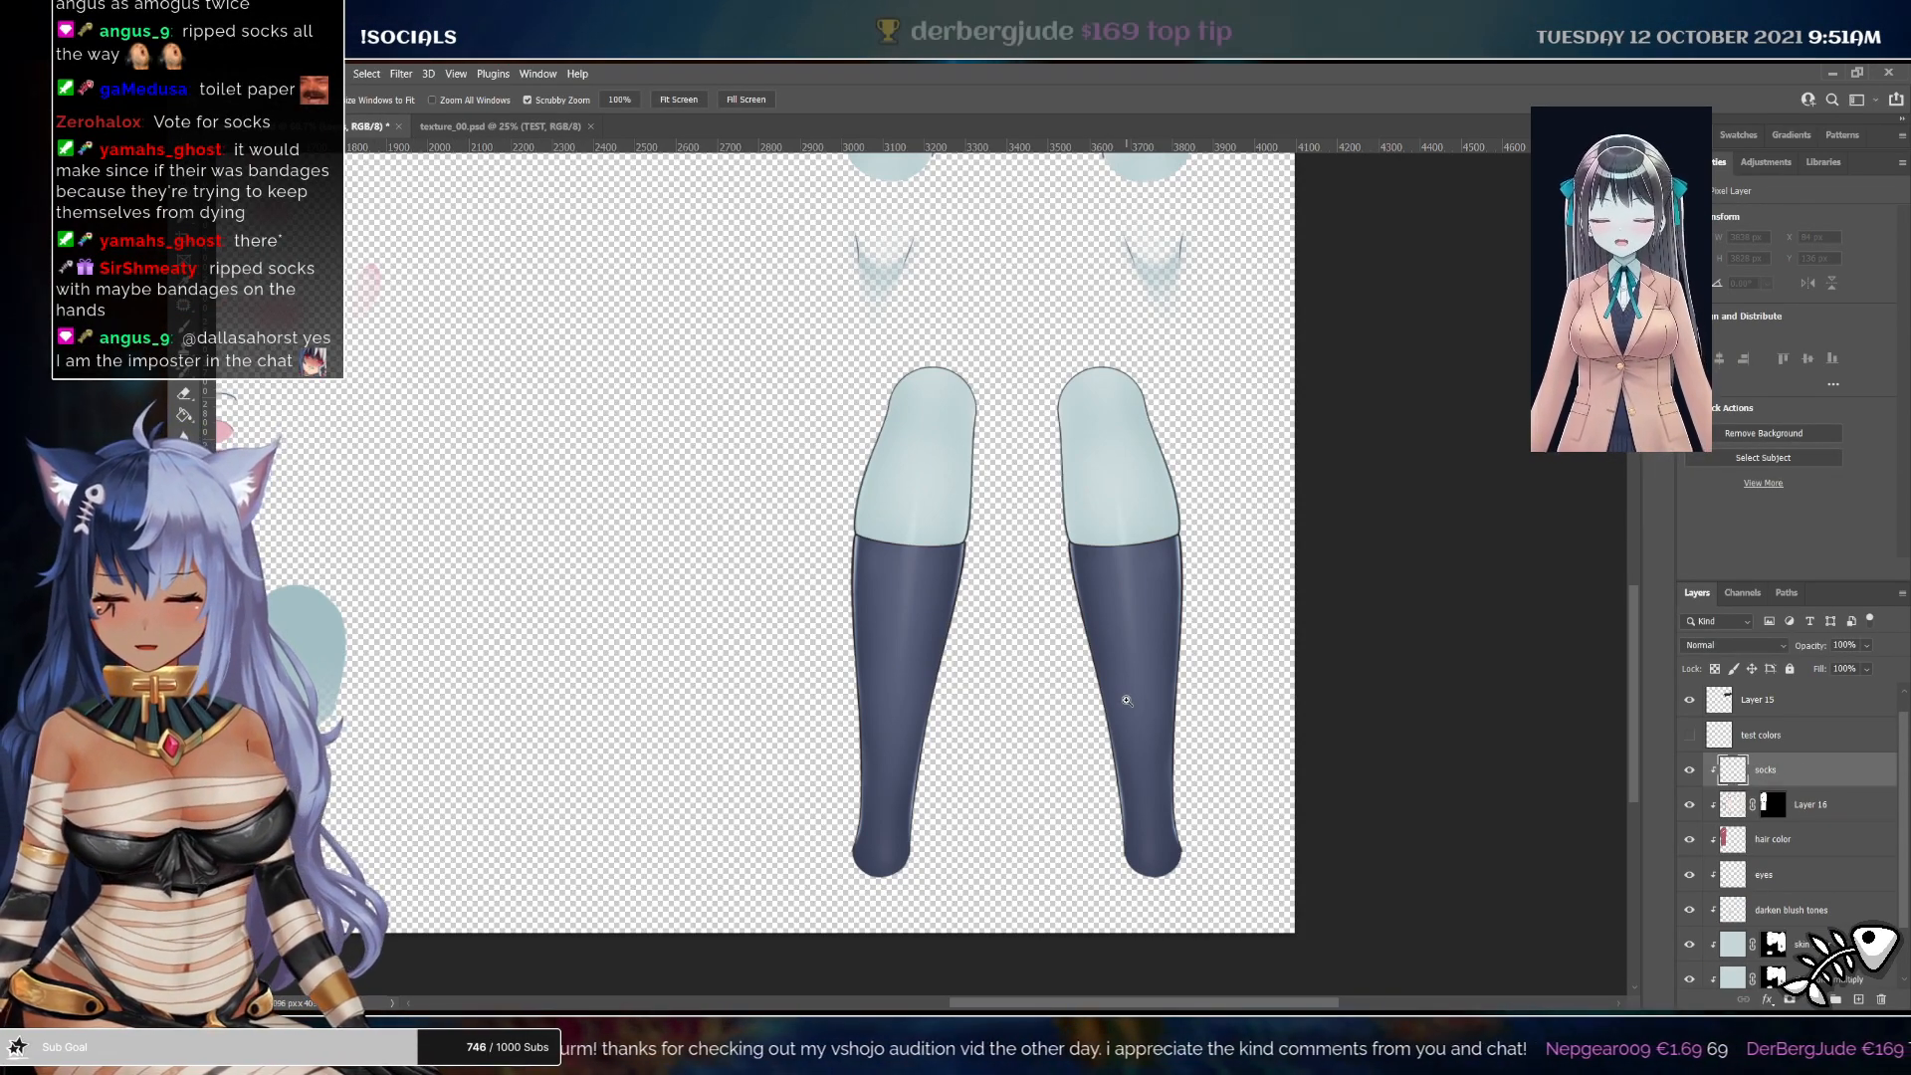
key(c)
key(b)
mouse_move(1090, 562)
mouse_down()
mouse_move(1144, 587)
mouse_move(1184, 672)
mouse_move(1099, 856)
mouse_move(1158, 875)
mouse_up()
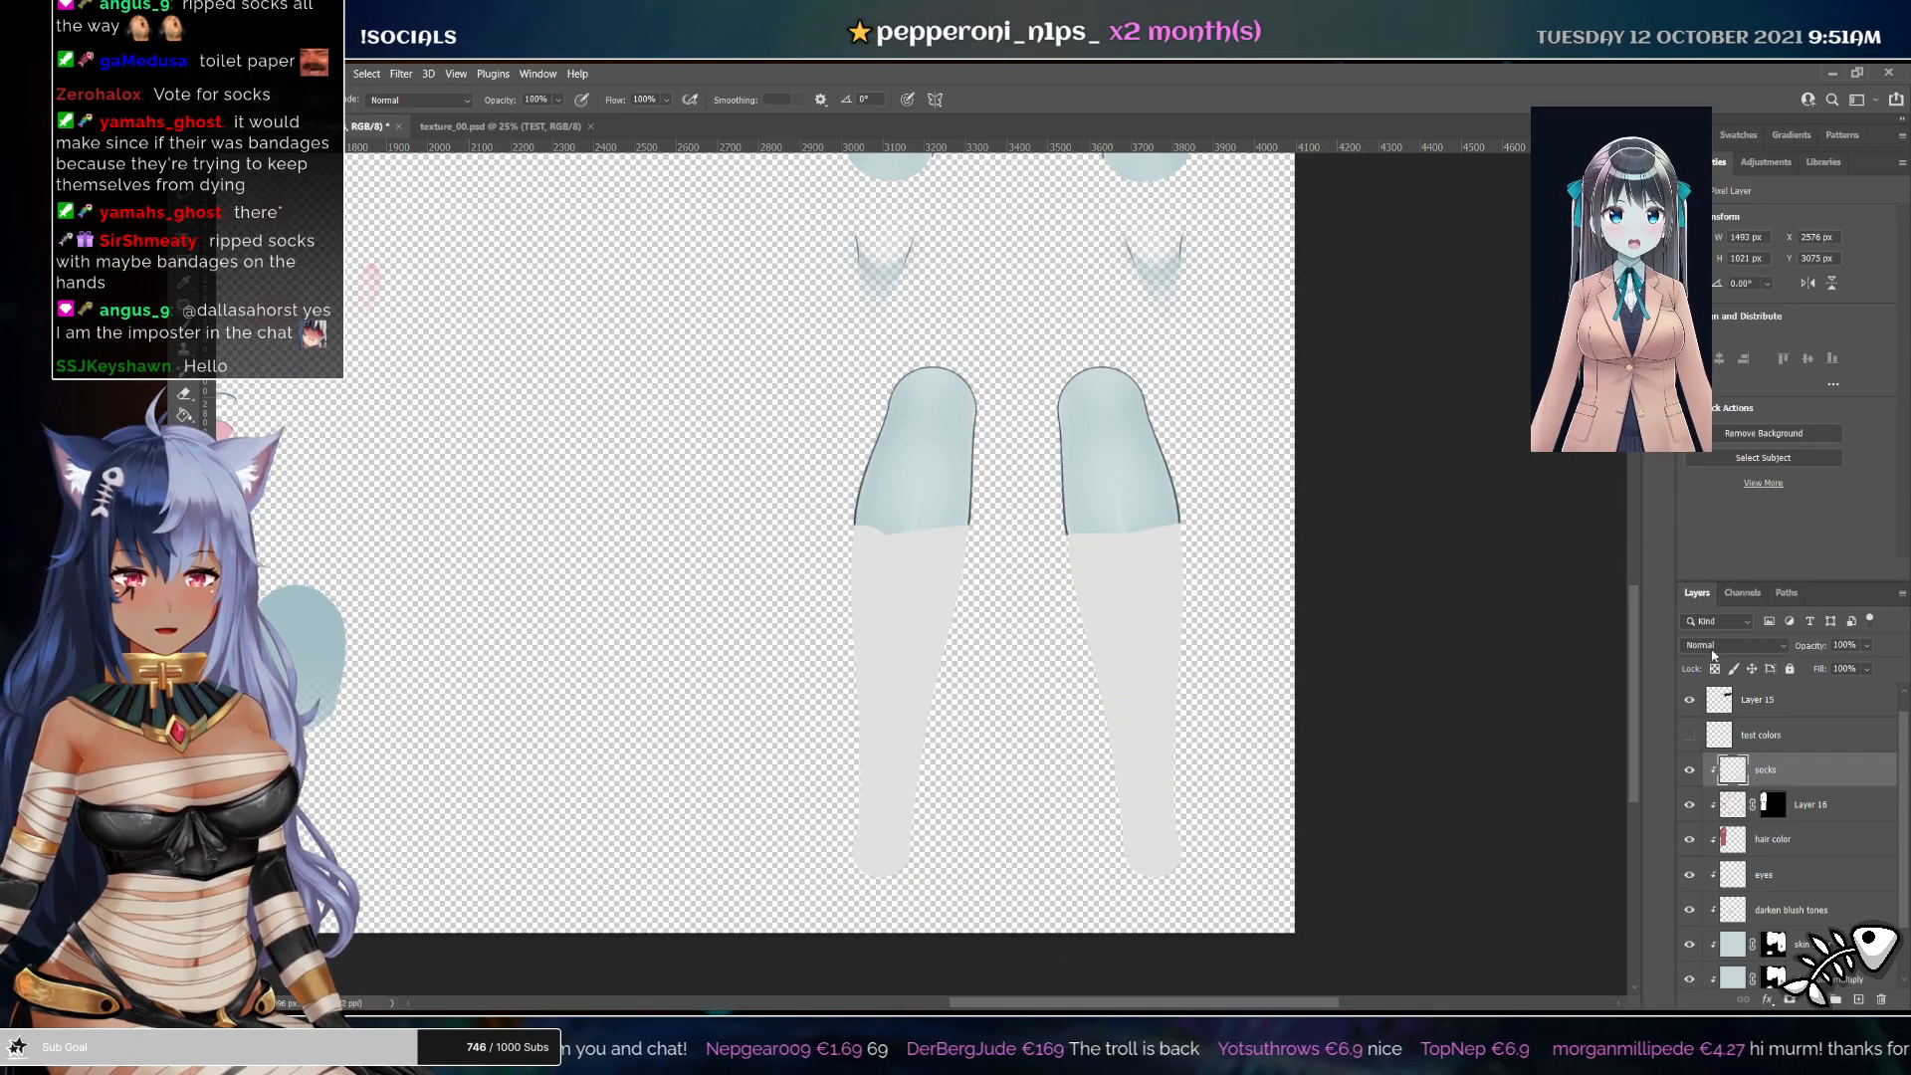
Set the socks layer's blend mode to Color
click(1715, 649)
key(Down)
key(Down)
key(Down)
key(Down)
key(Down)
key(Down)
key(Down)
key(Down)
key(Down)
key(Down)
key(Down)
key(Down)
key(Down)
key(Down)
key(Down)
key(Down)
key(Down)
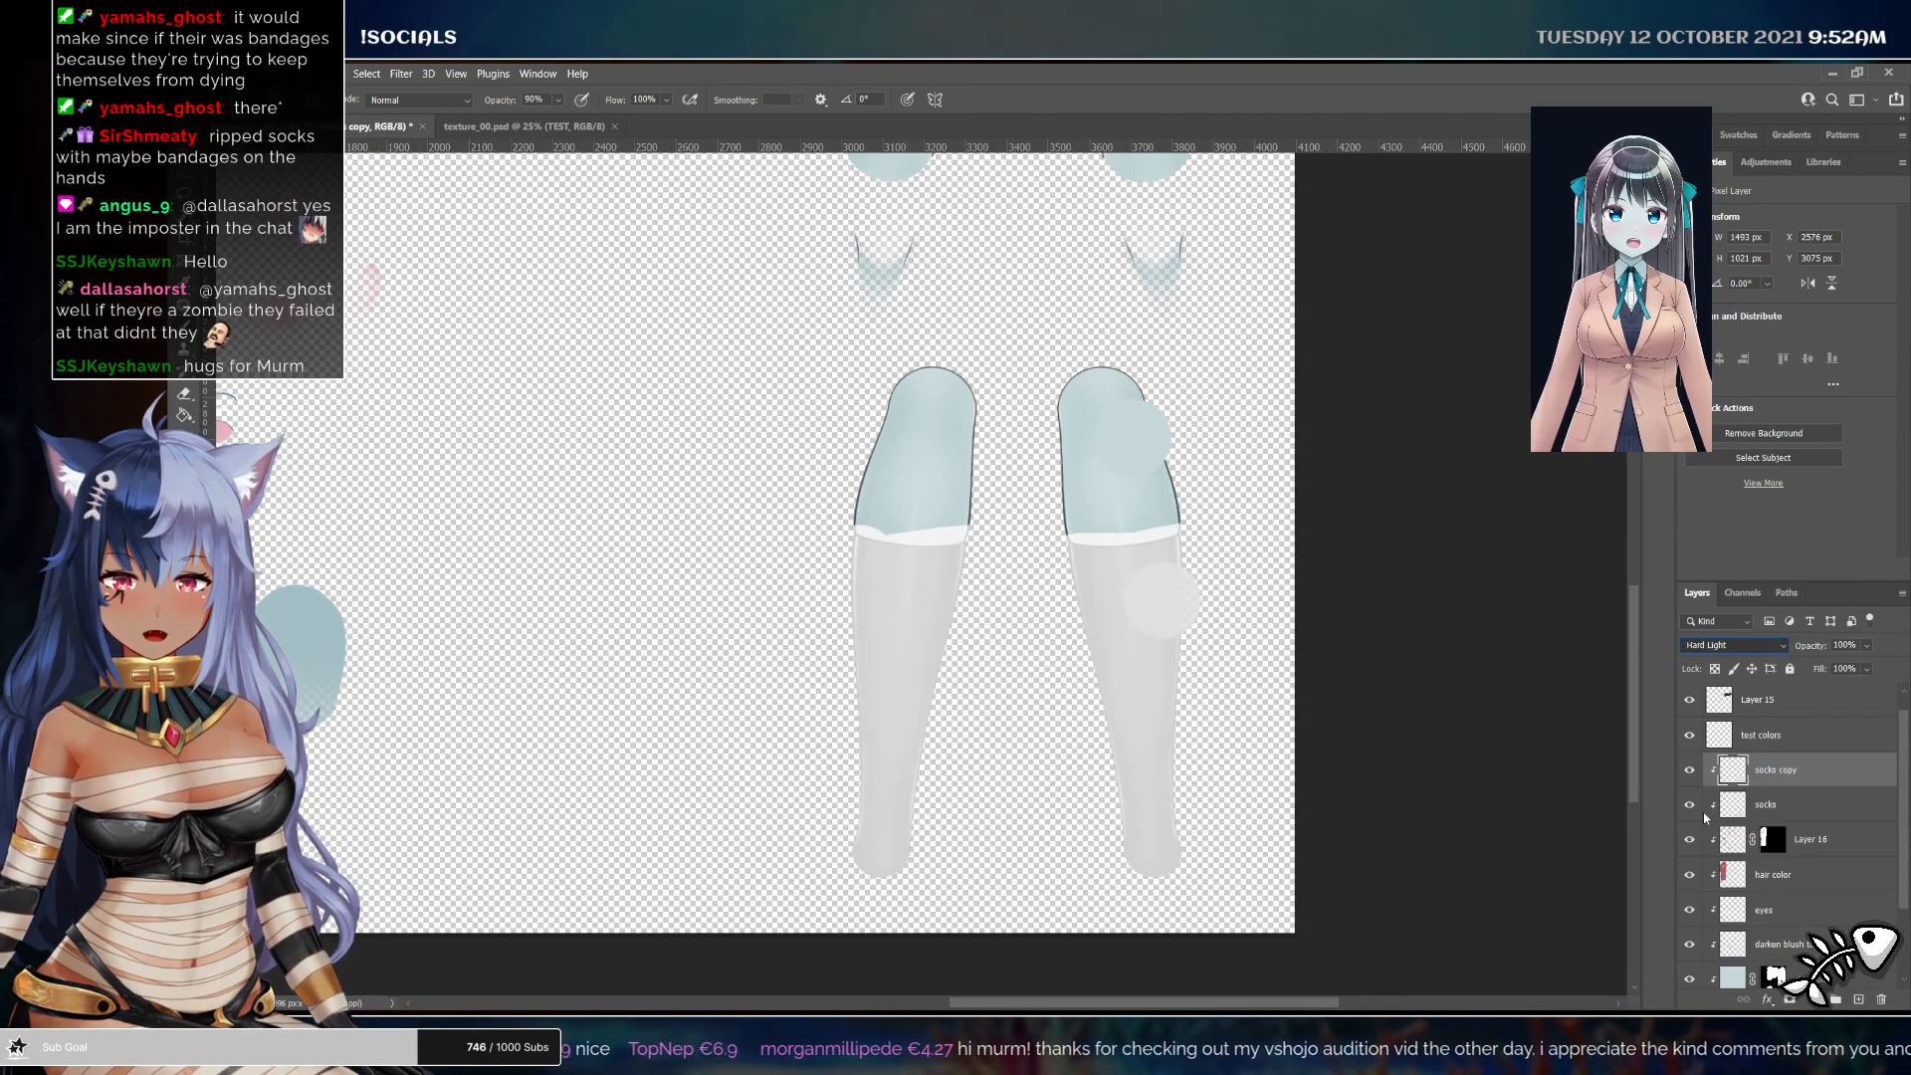
Rename the duplicated sock layers to socks color and socks lightness
click(1705, 815)
click(1689, 735)
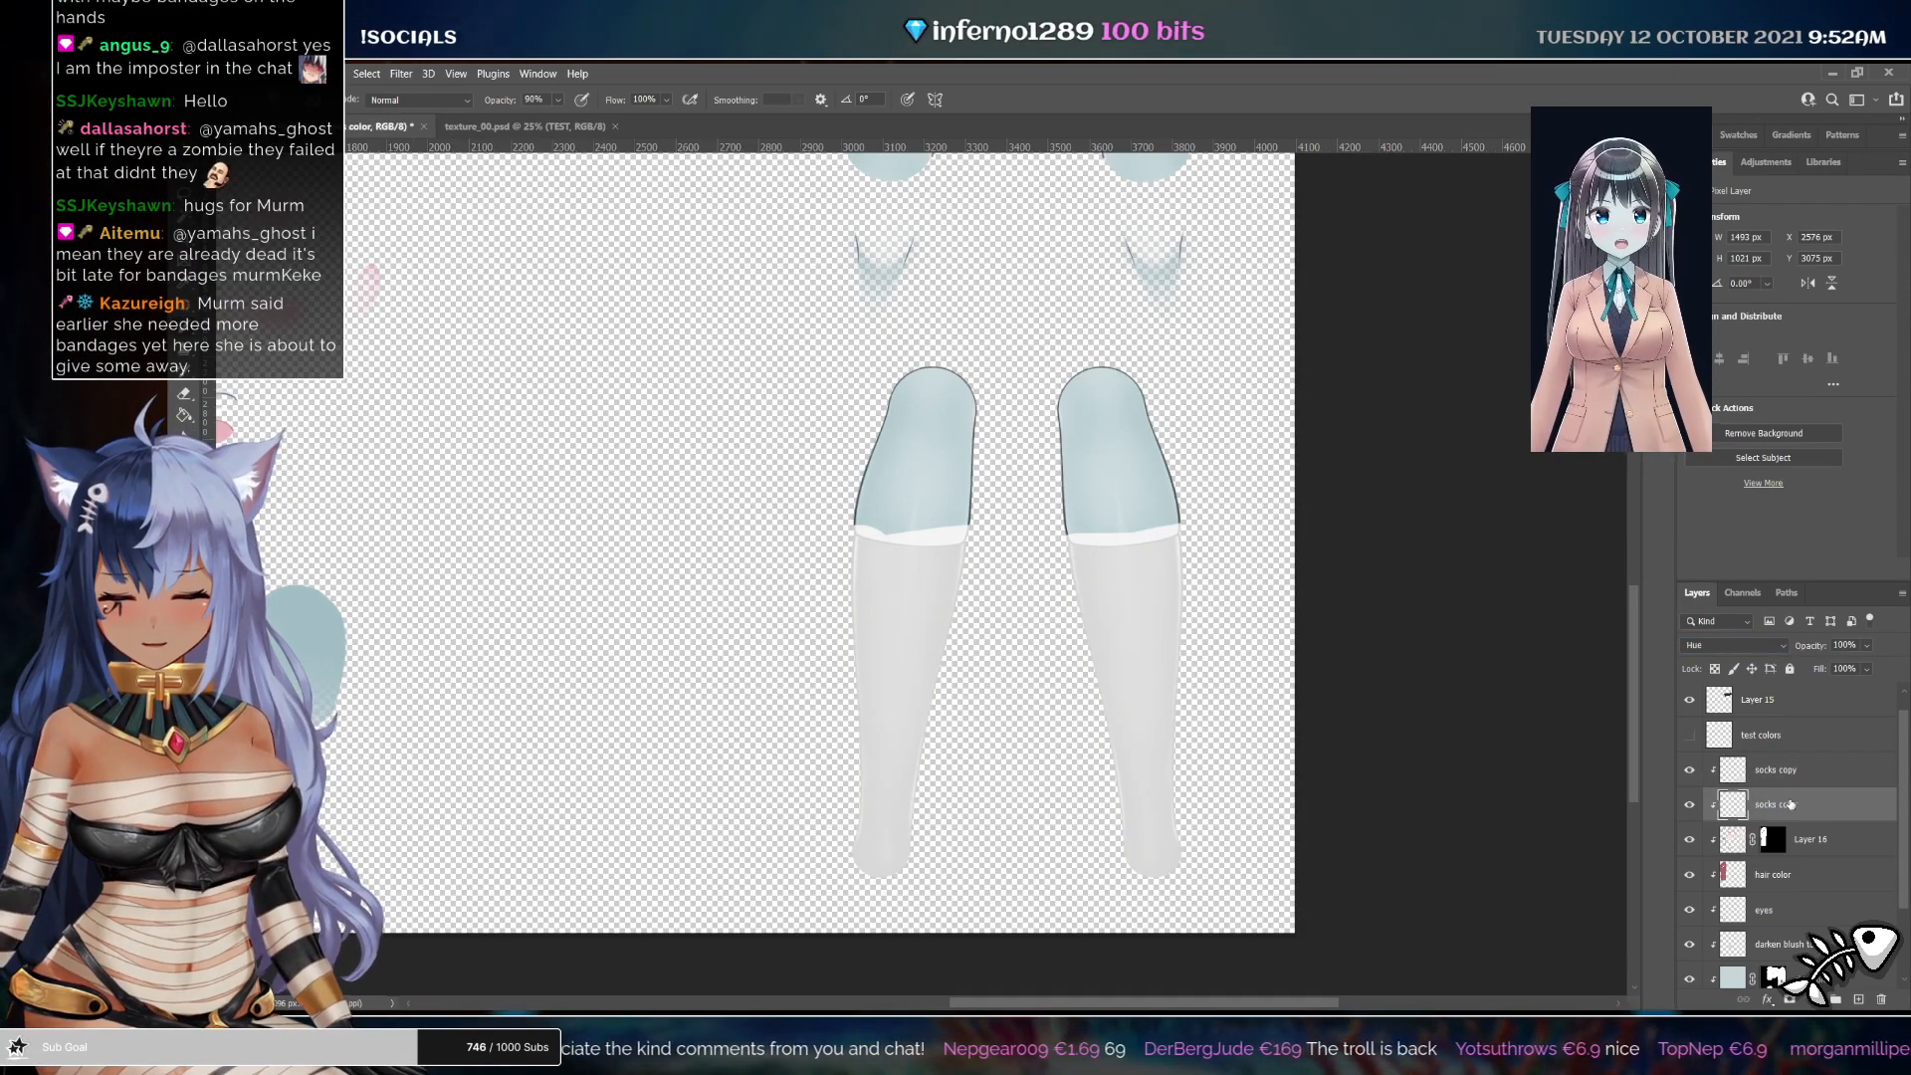
double_click(1775, 769)
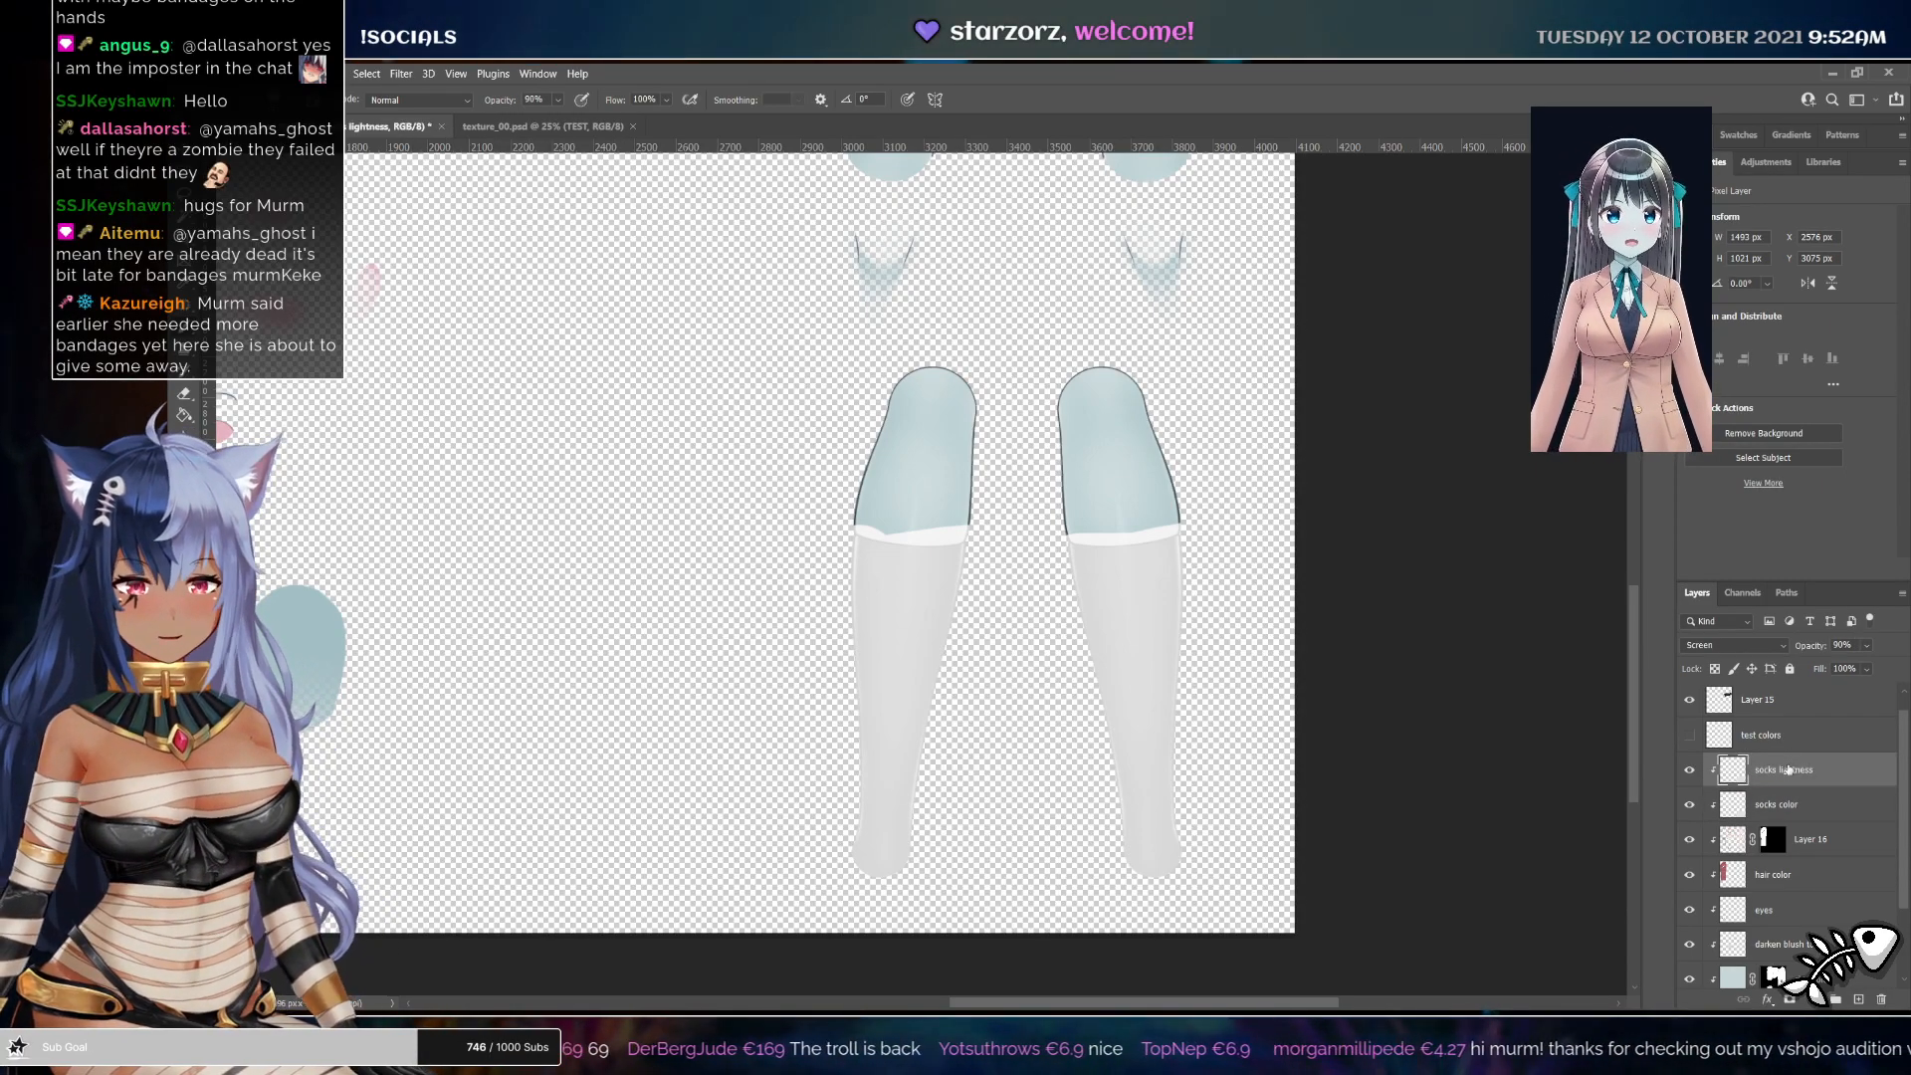
key(z)
drag(1119, 538, 1156, 581)
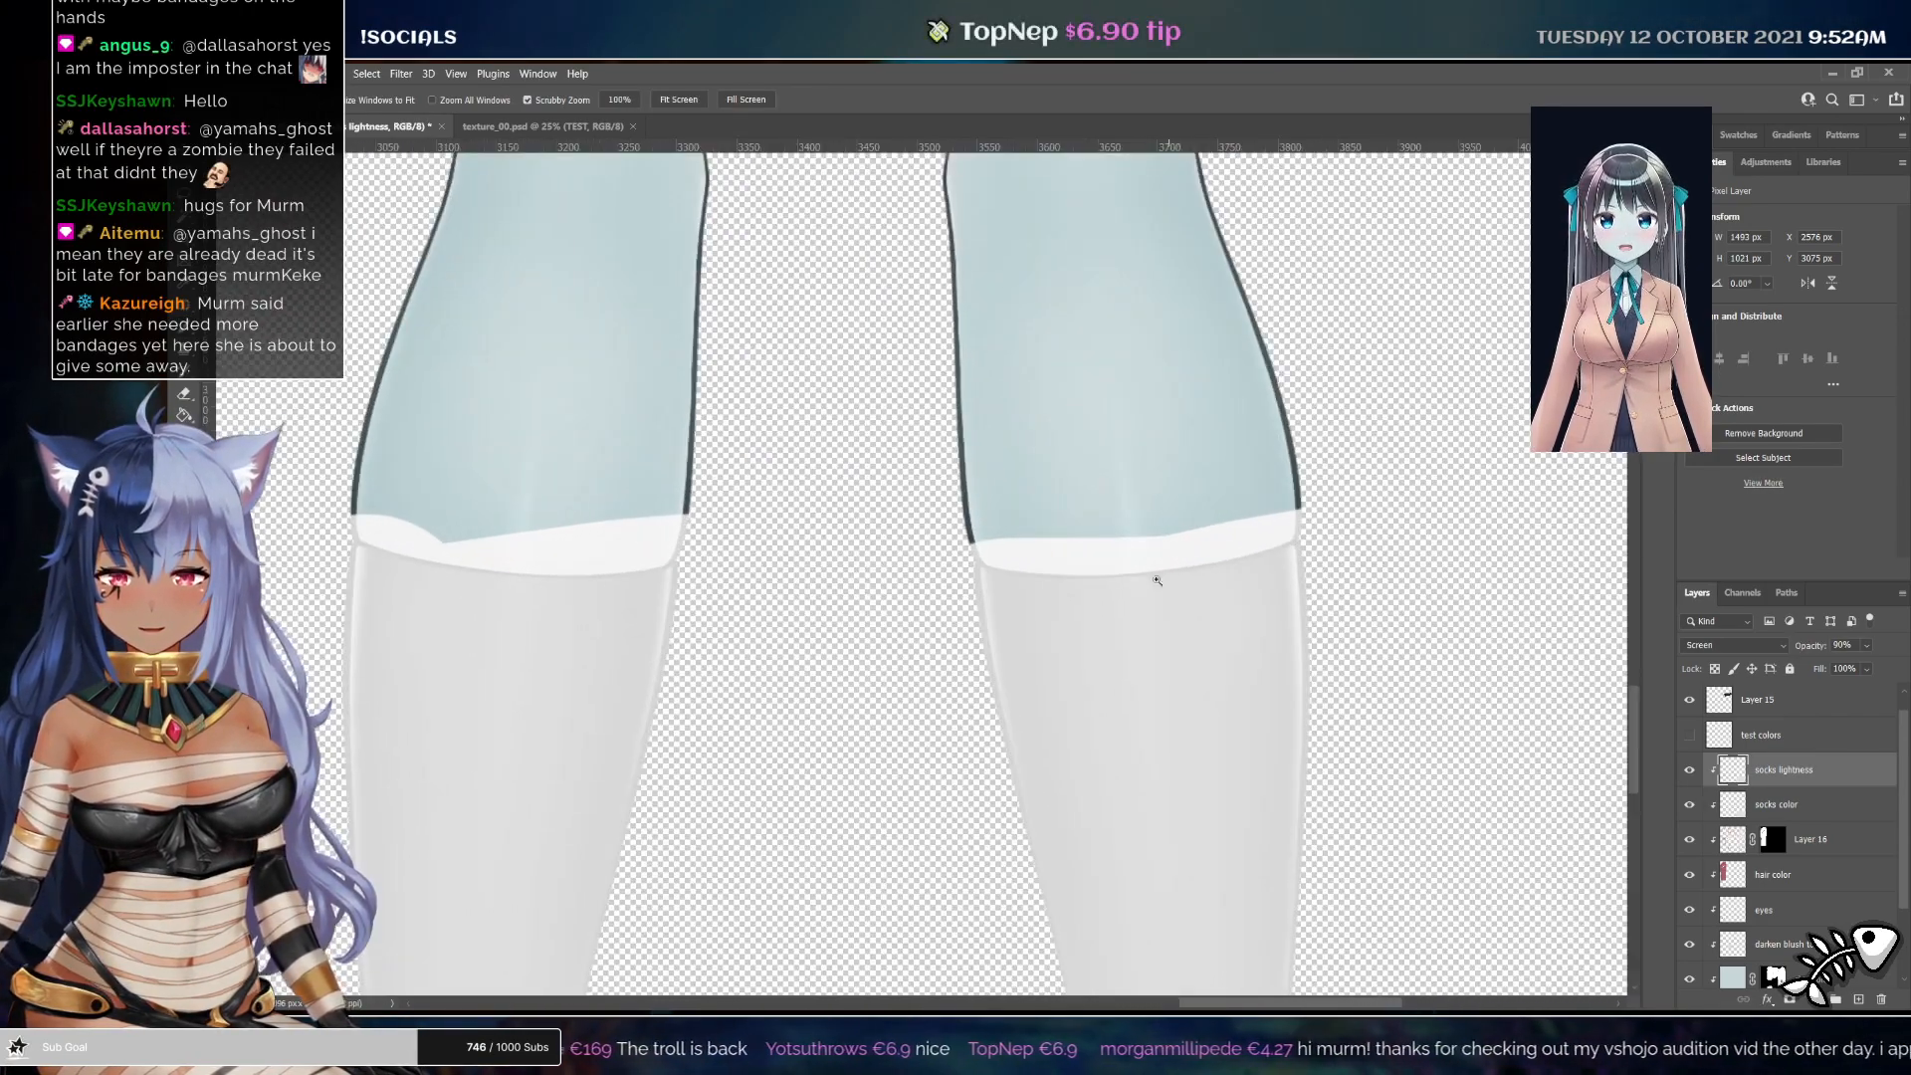
key(r)
drag(1008, 528, 989, 465)
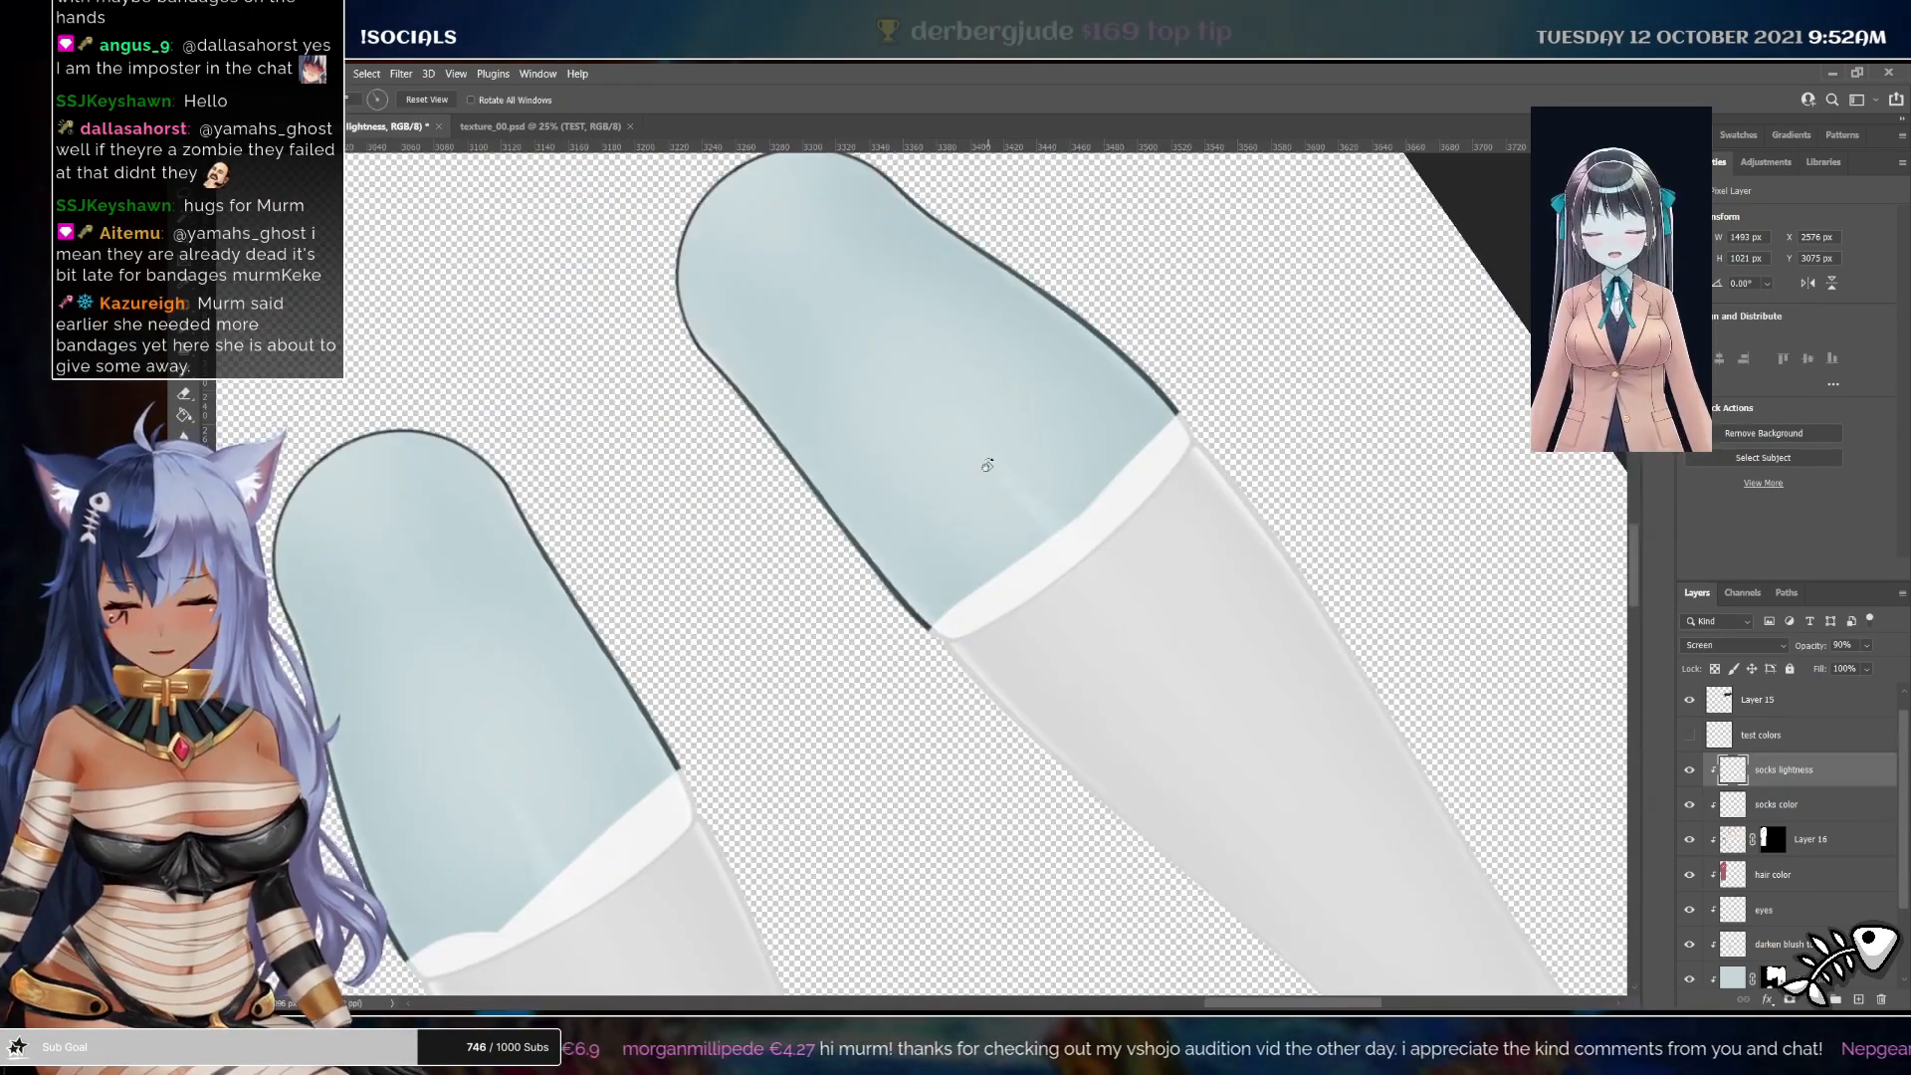
key(space)
mouse_move(995, 549)
mouse_down()
mouse_move(960, 467)
mouse_move(998, 491)
mouse_move(987, 451)
mouse_up()
key(z)
key(space)
key(e)
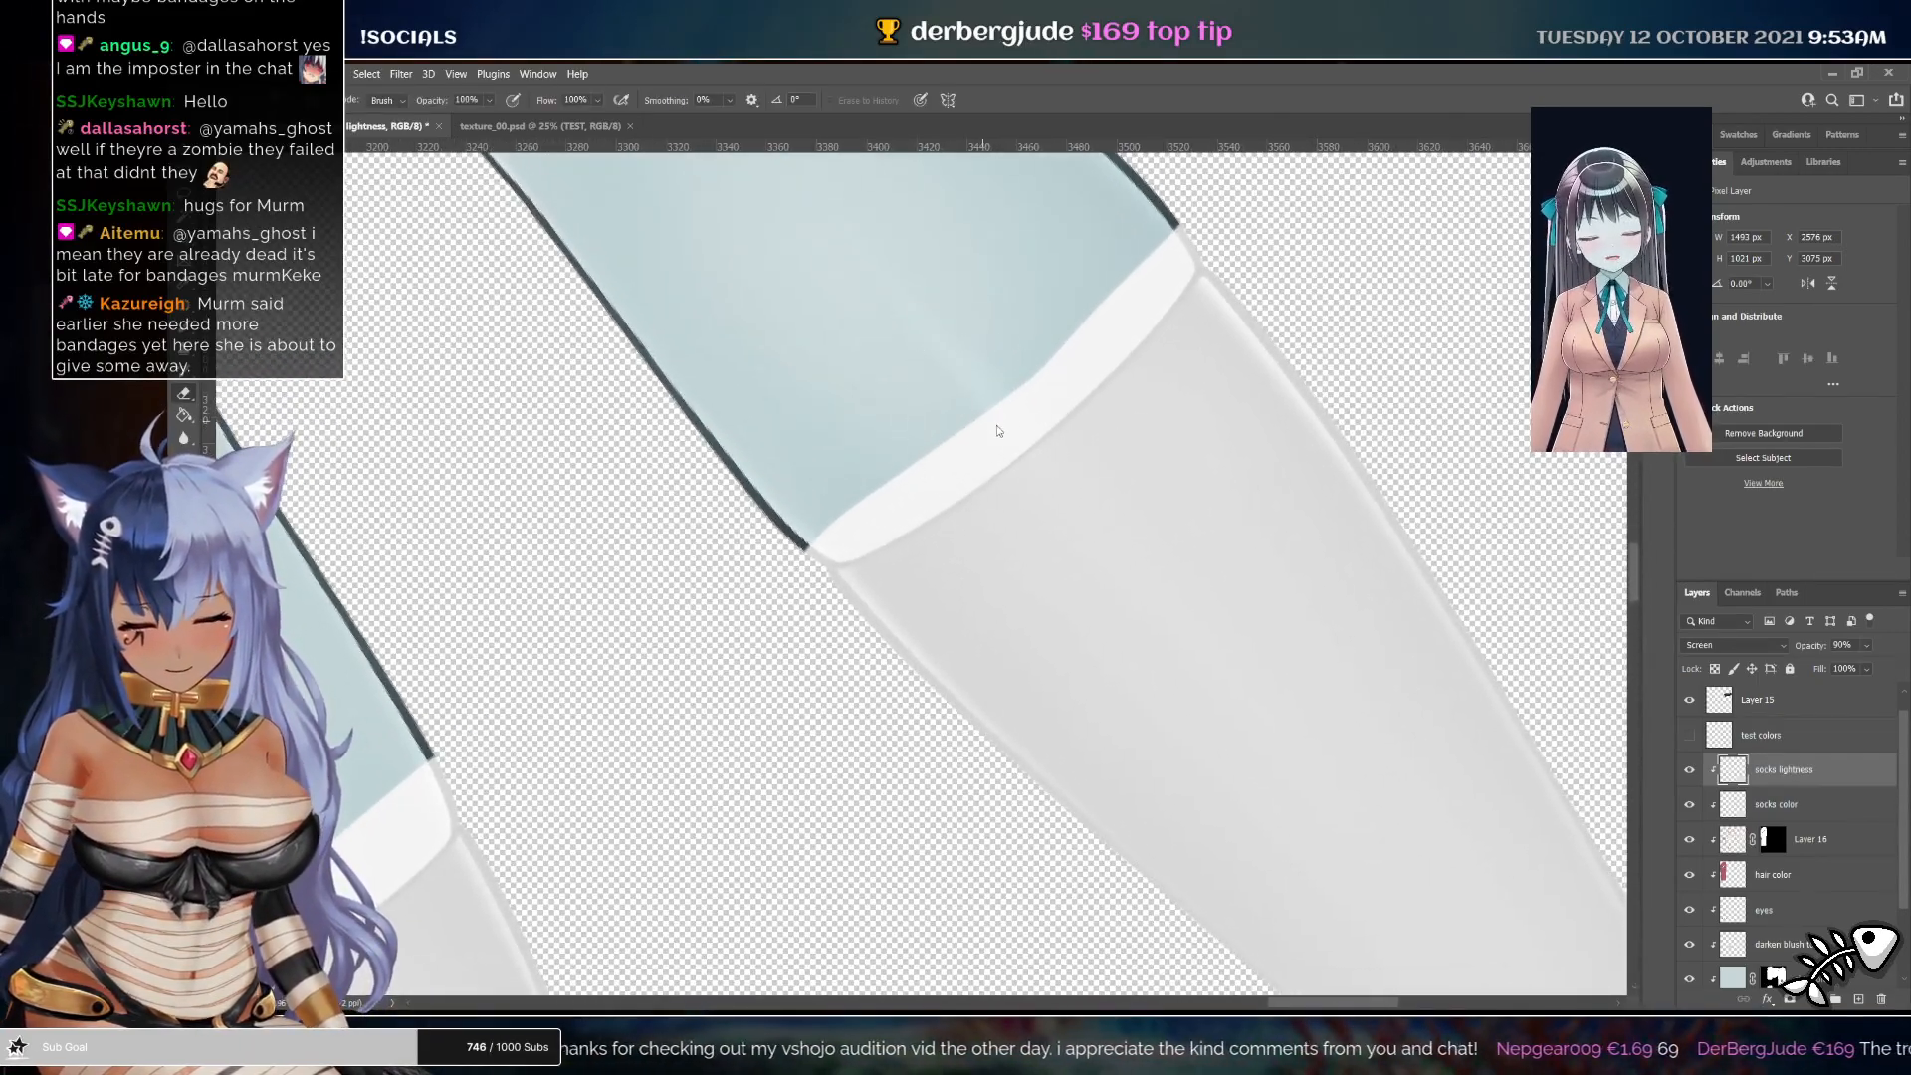
click(857, 524)
mouse_move(862, 525)
mouse_down()
mouse_move(982, 455)
mouse_move(864, 436)
mouse_up()
key(ctrl+z)
Lasso-select the white cuff bands at the tops of both socks on the base layer
key(z)
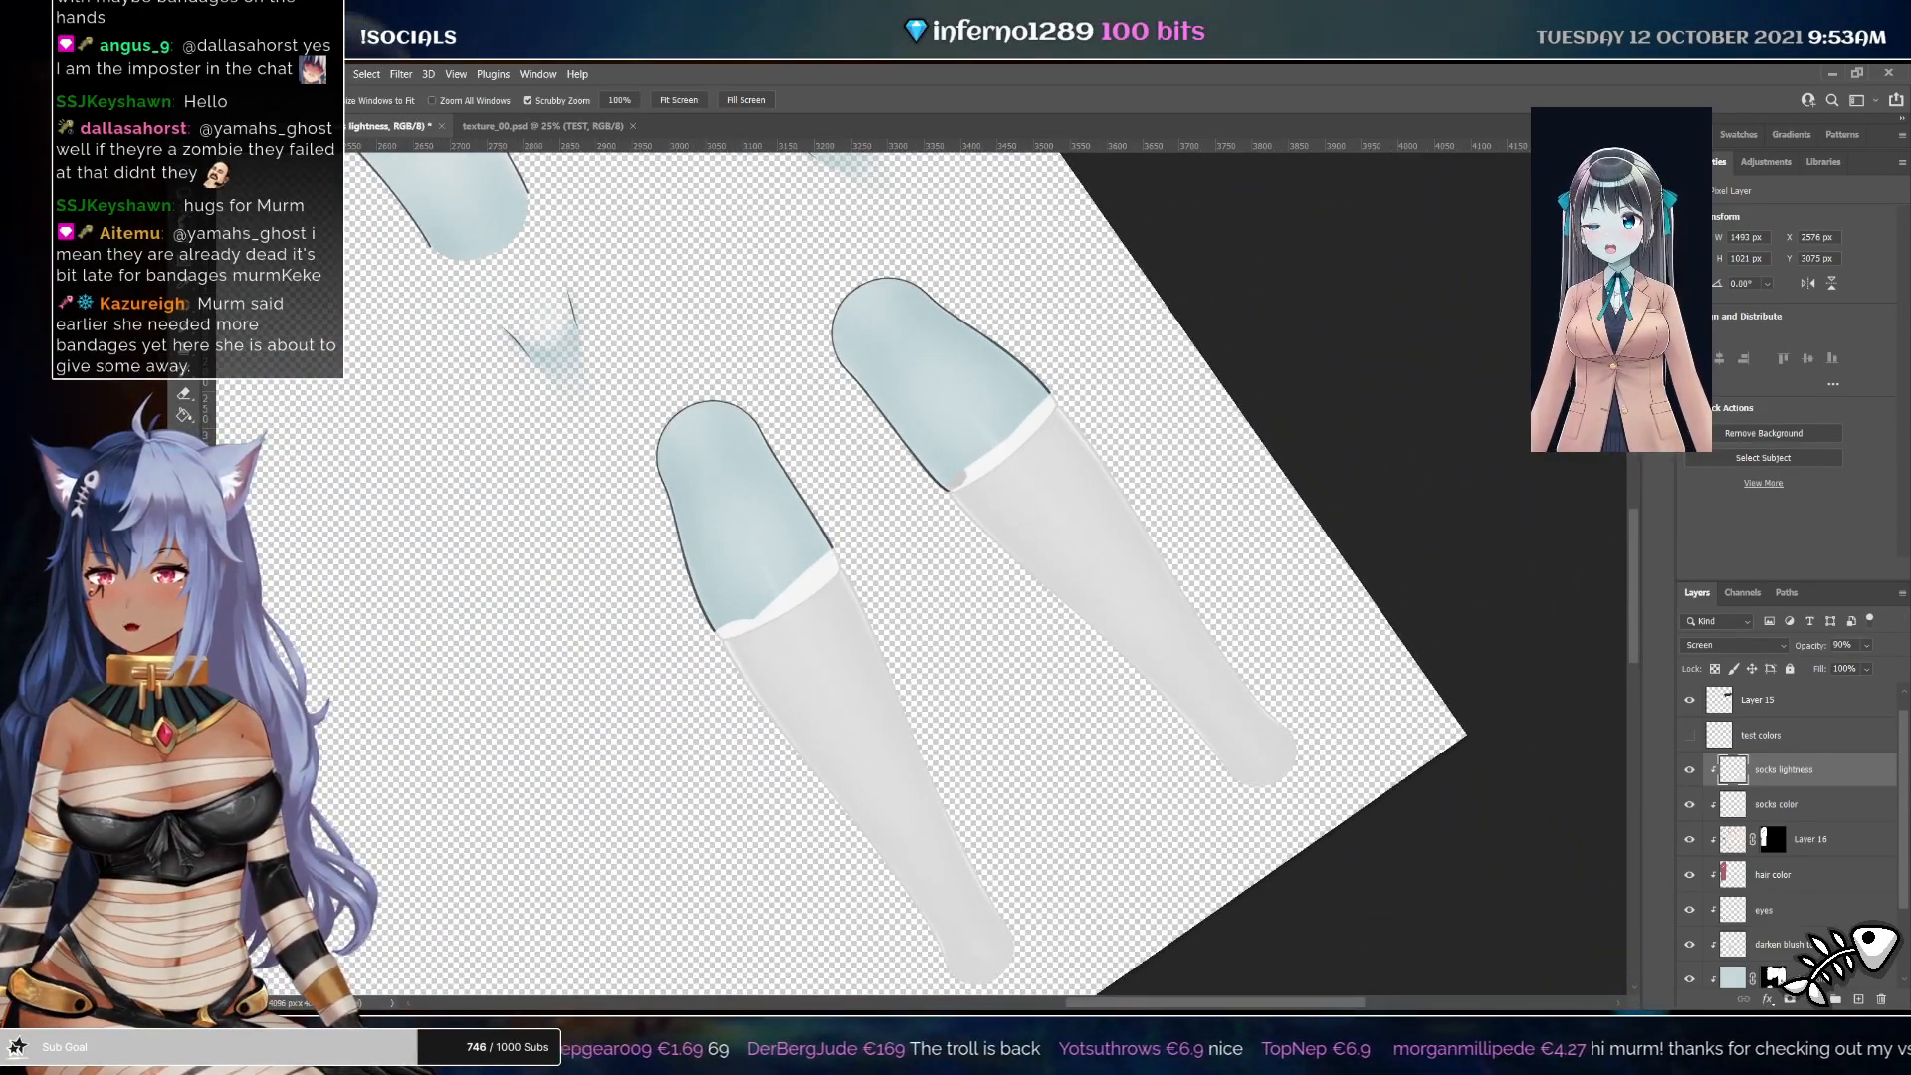
key(w)
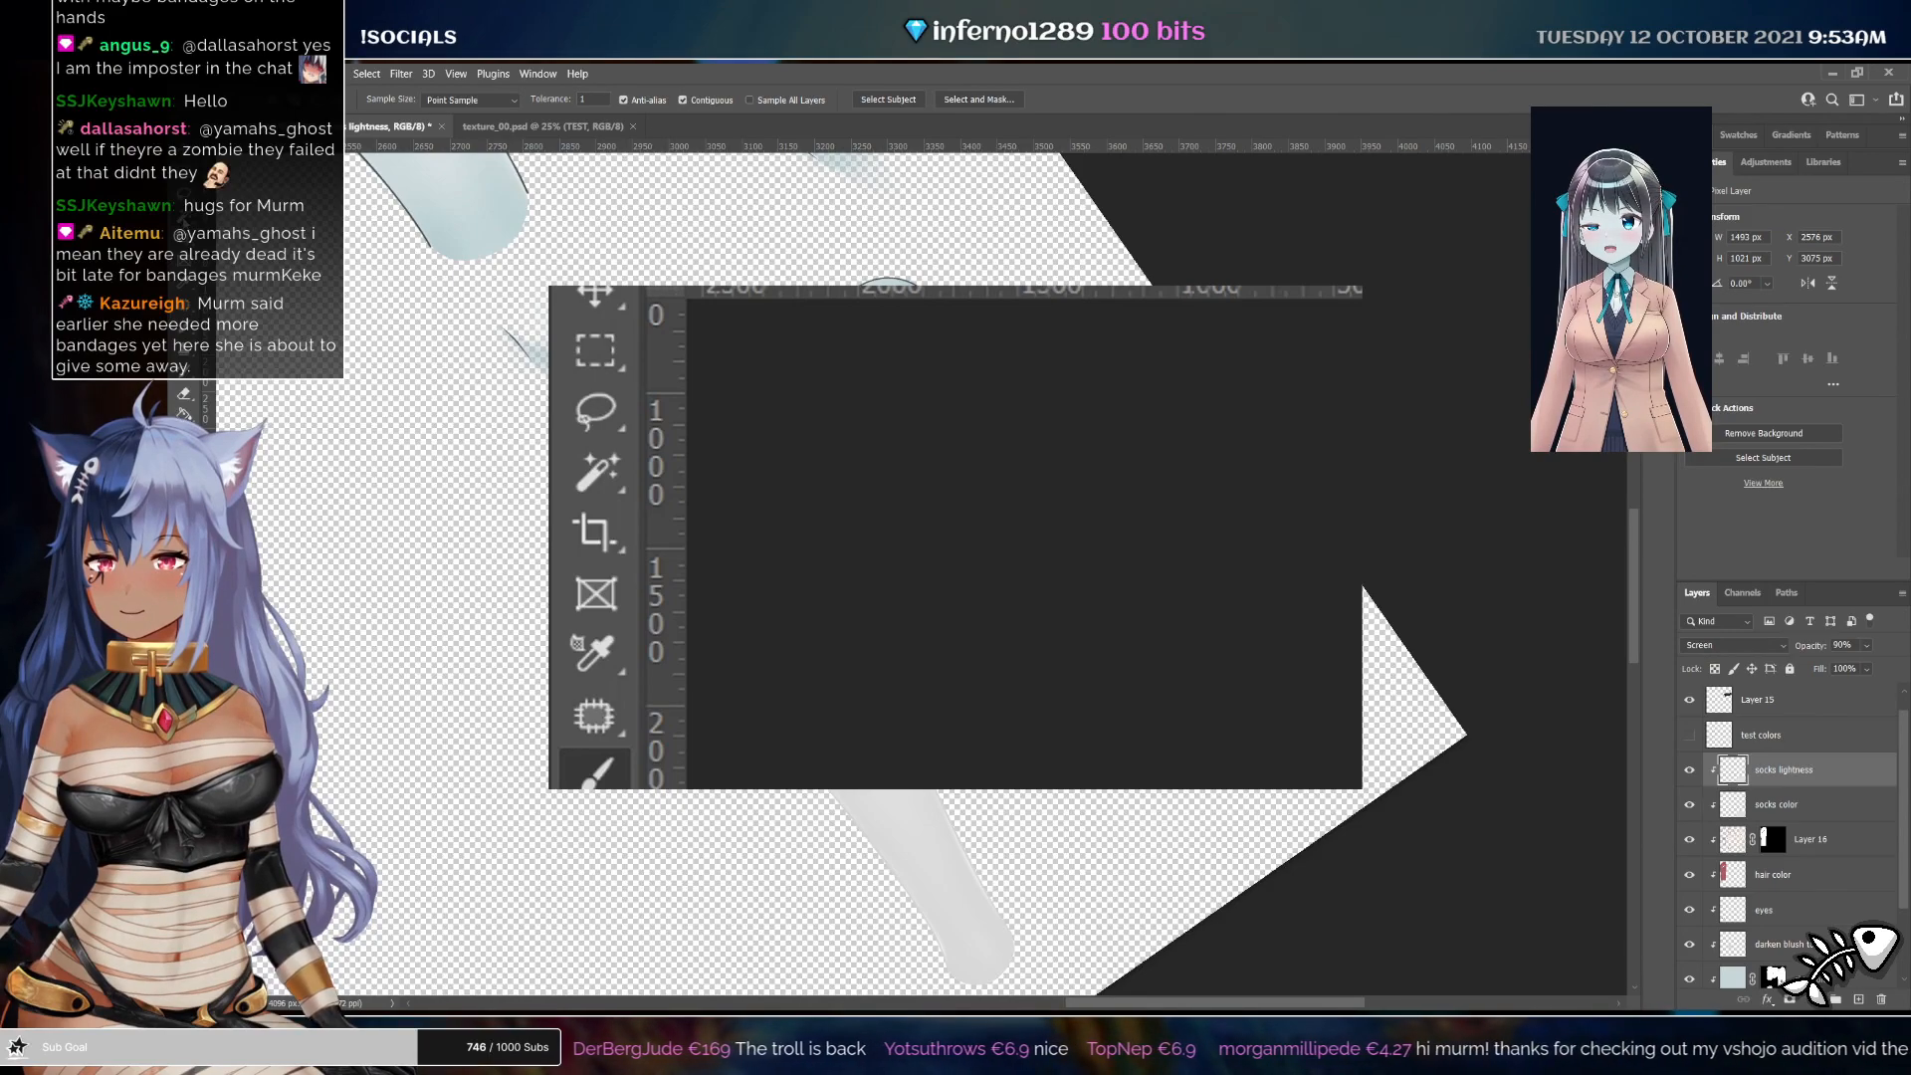
click(848, 471)
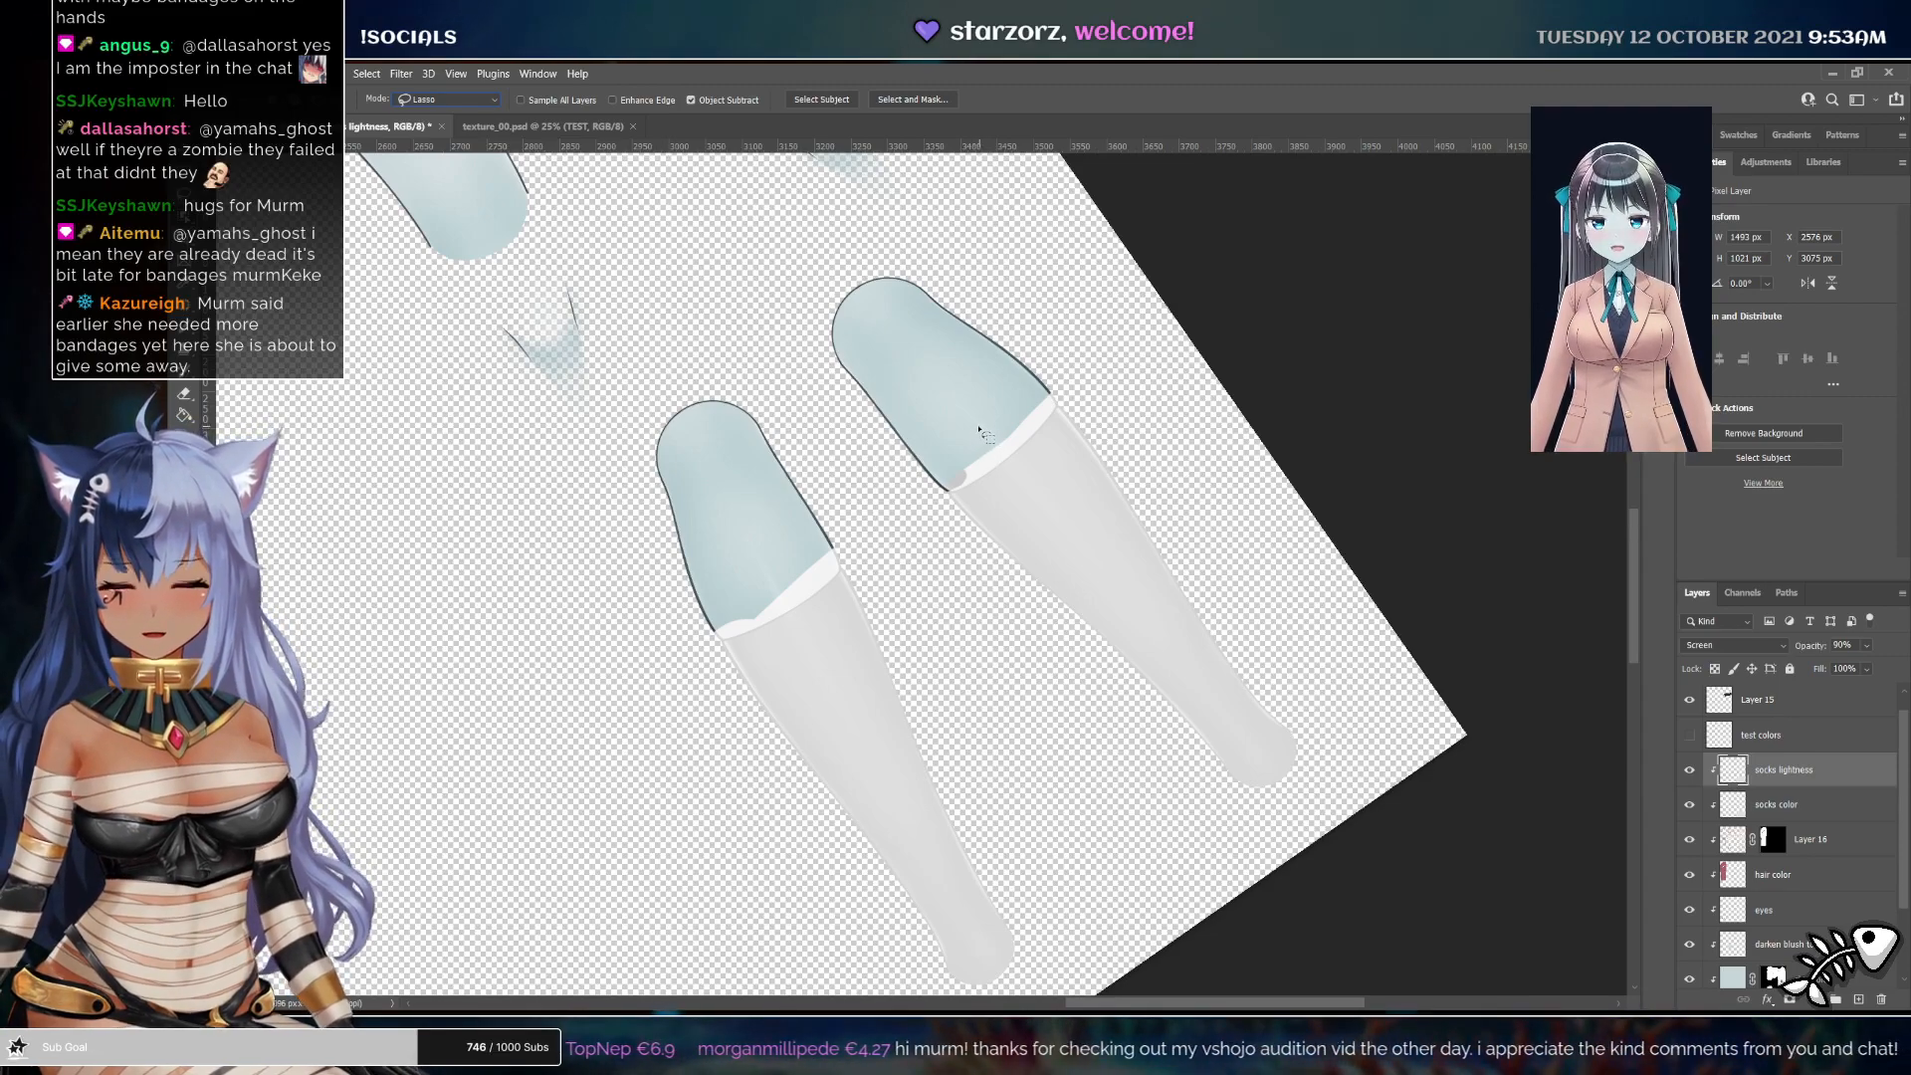
scroll(980, 430, up, 6)
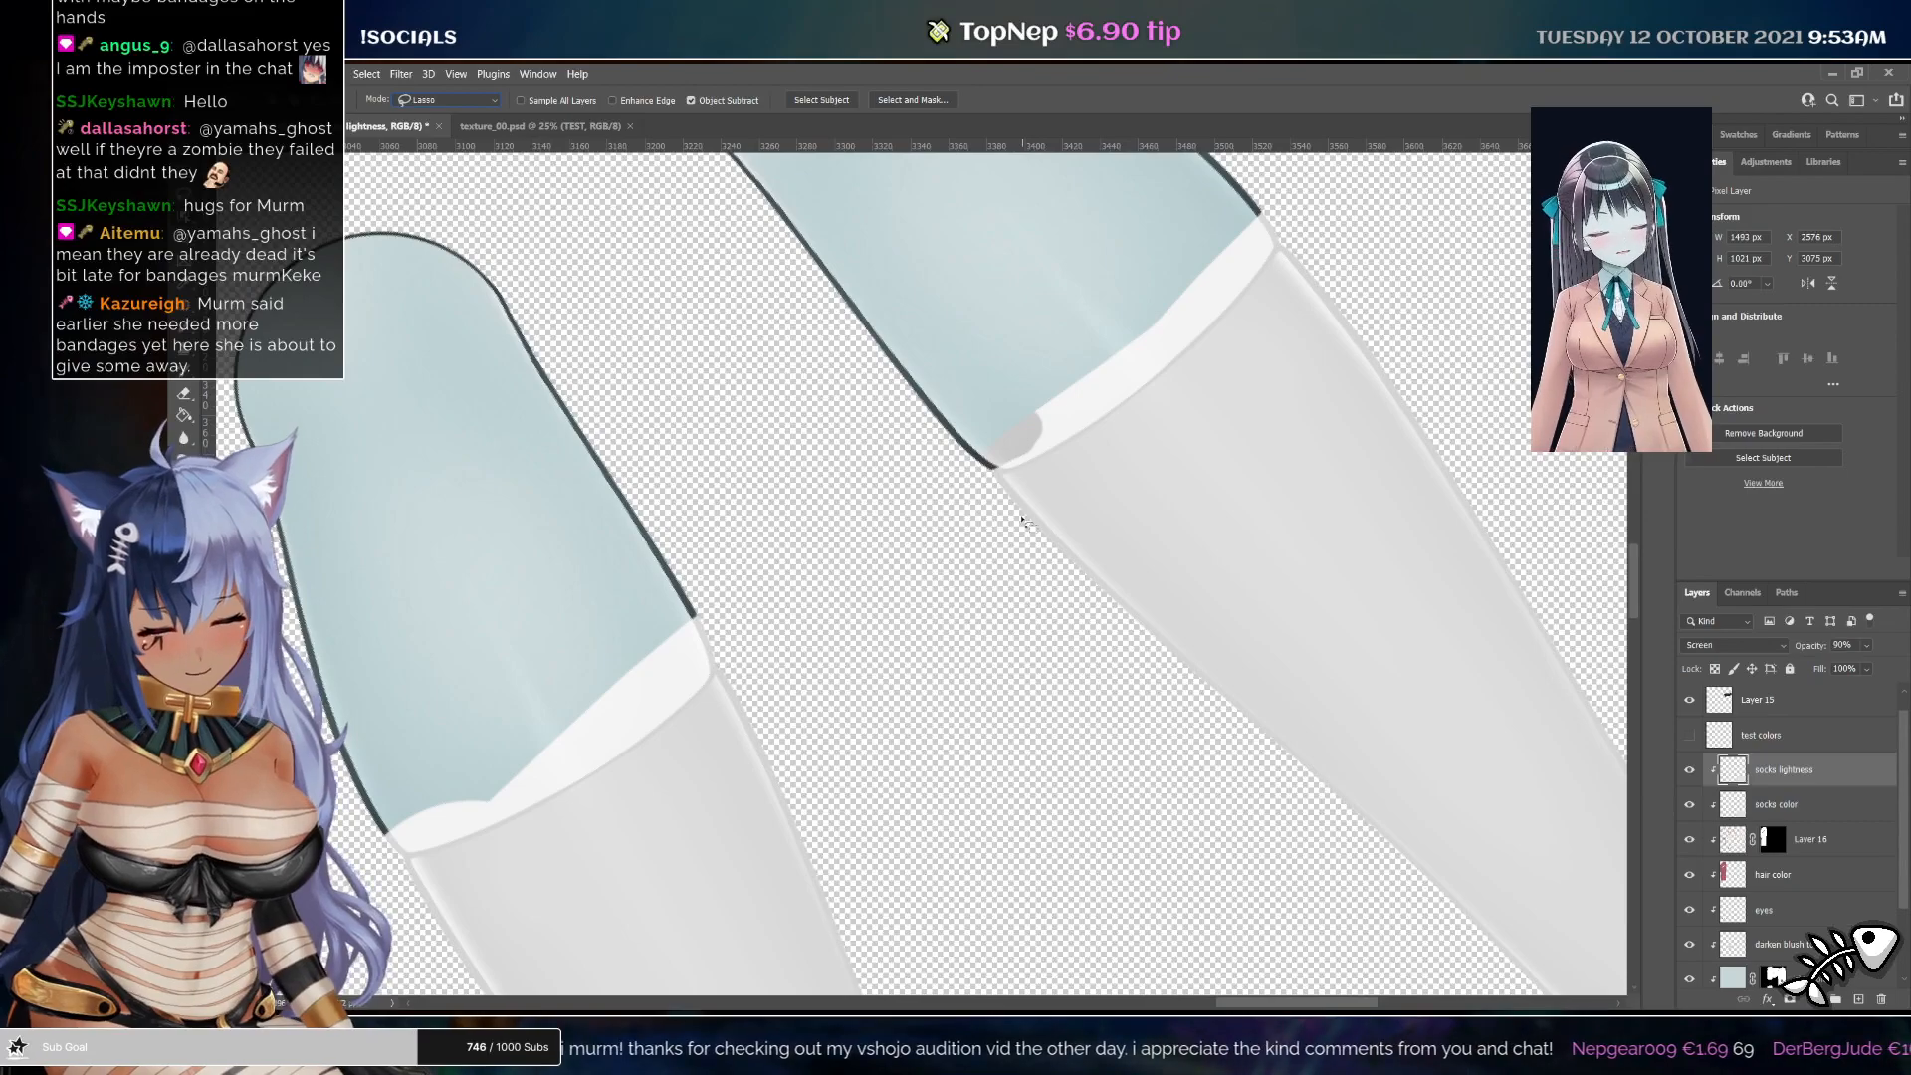
scroll(1757, 853, down, 2)
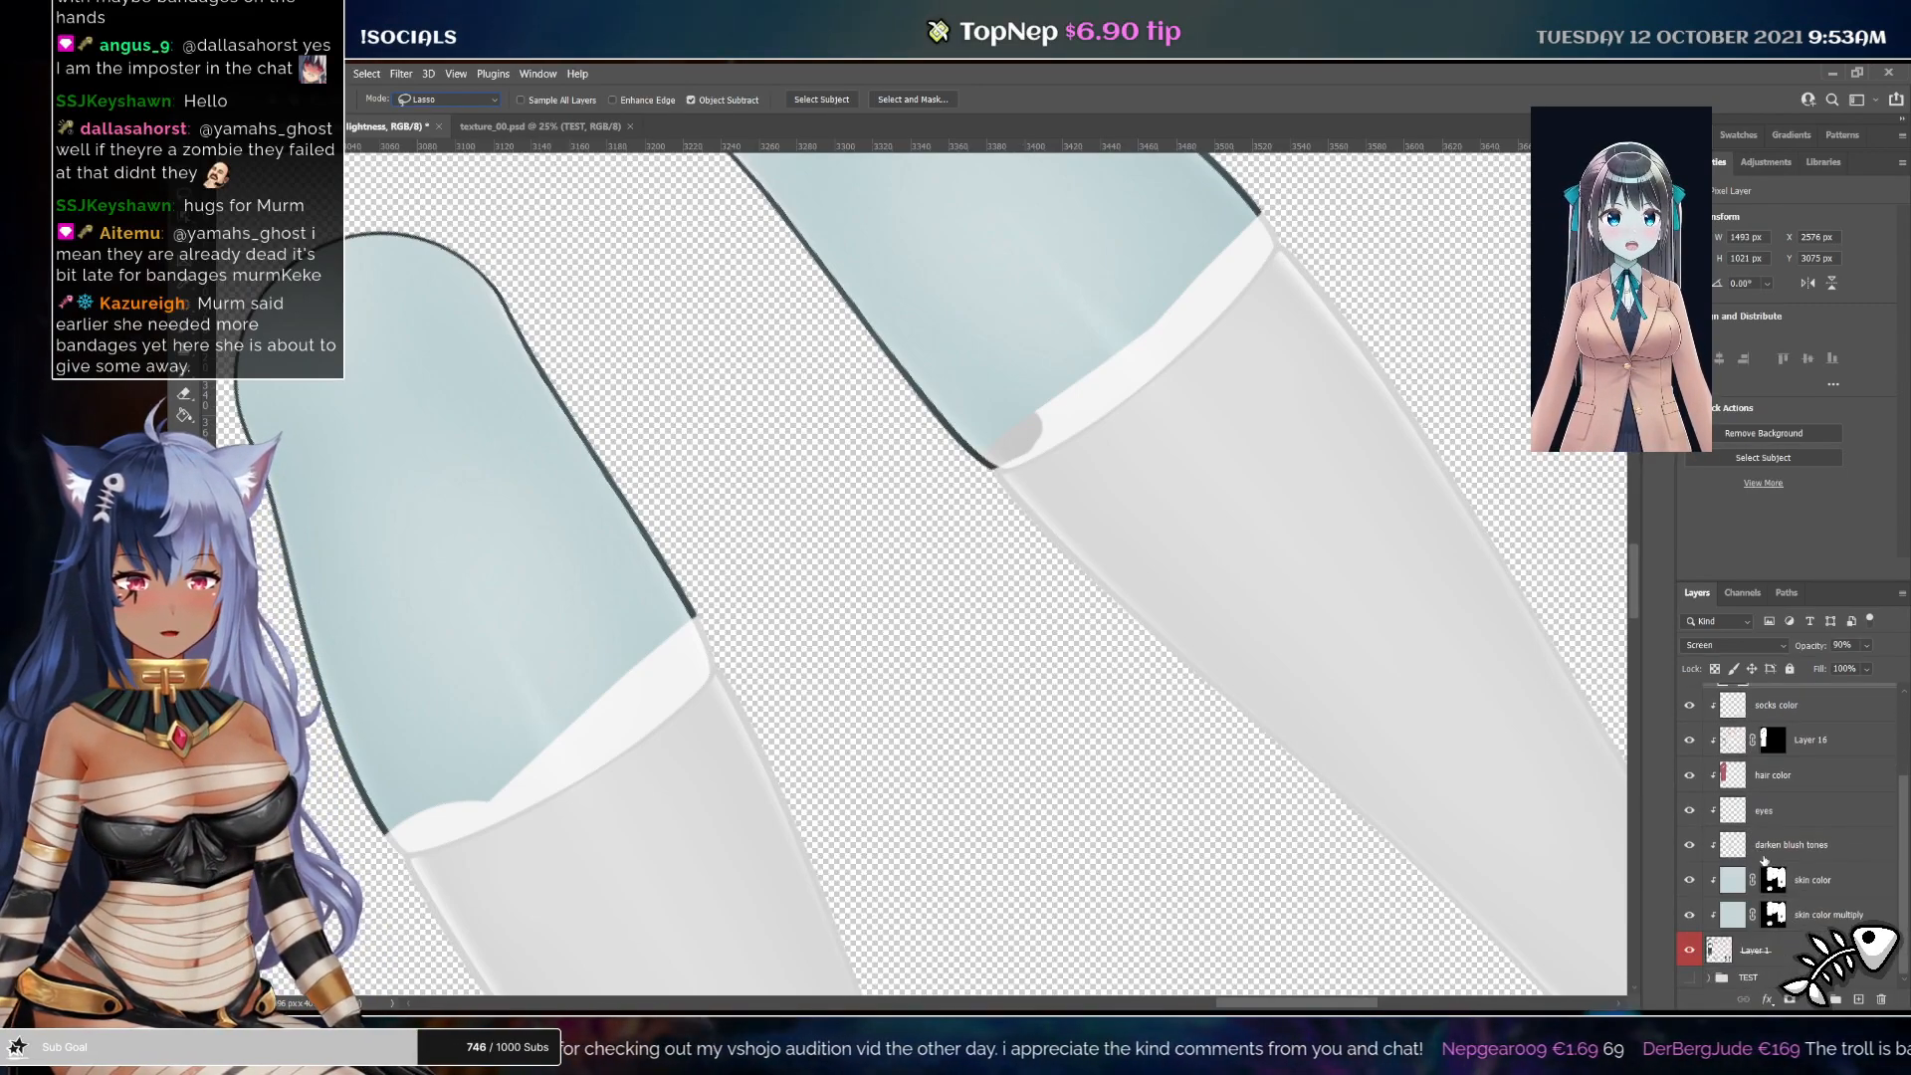
click(1789, 952)
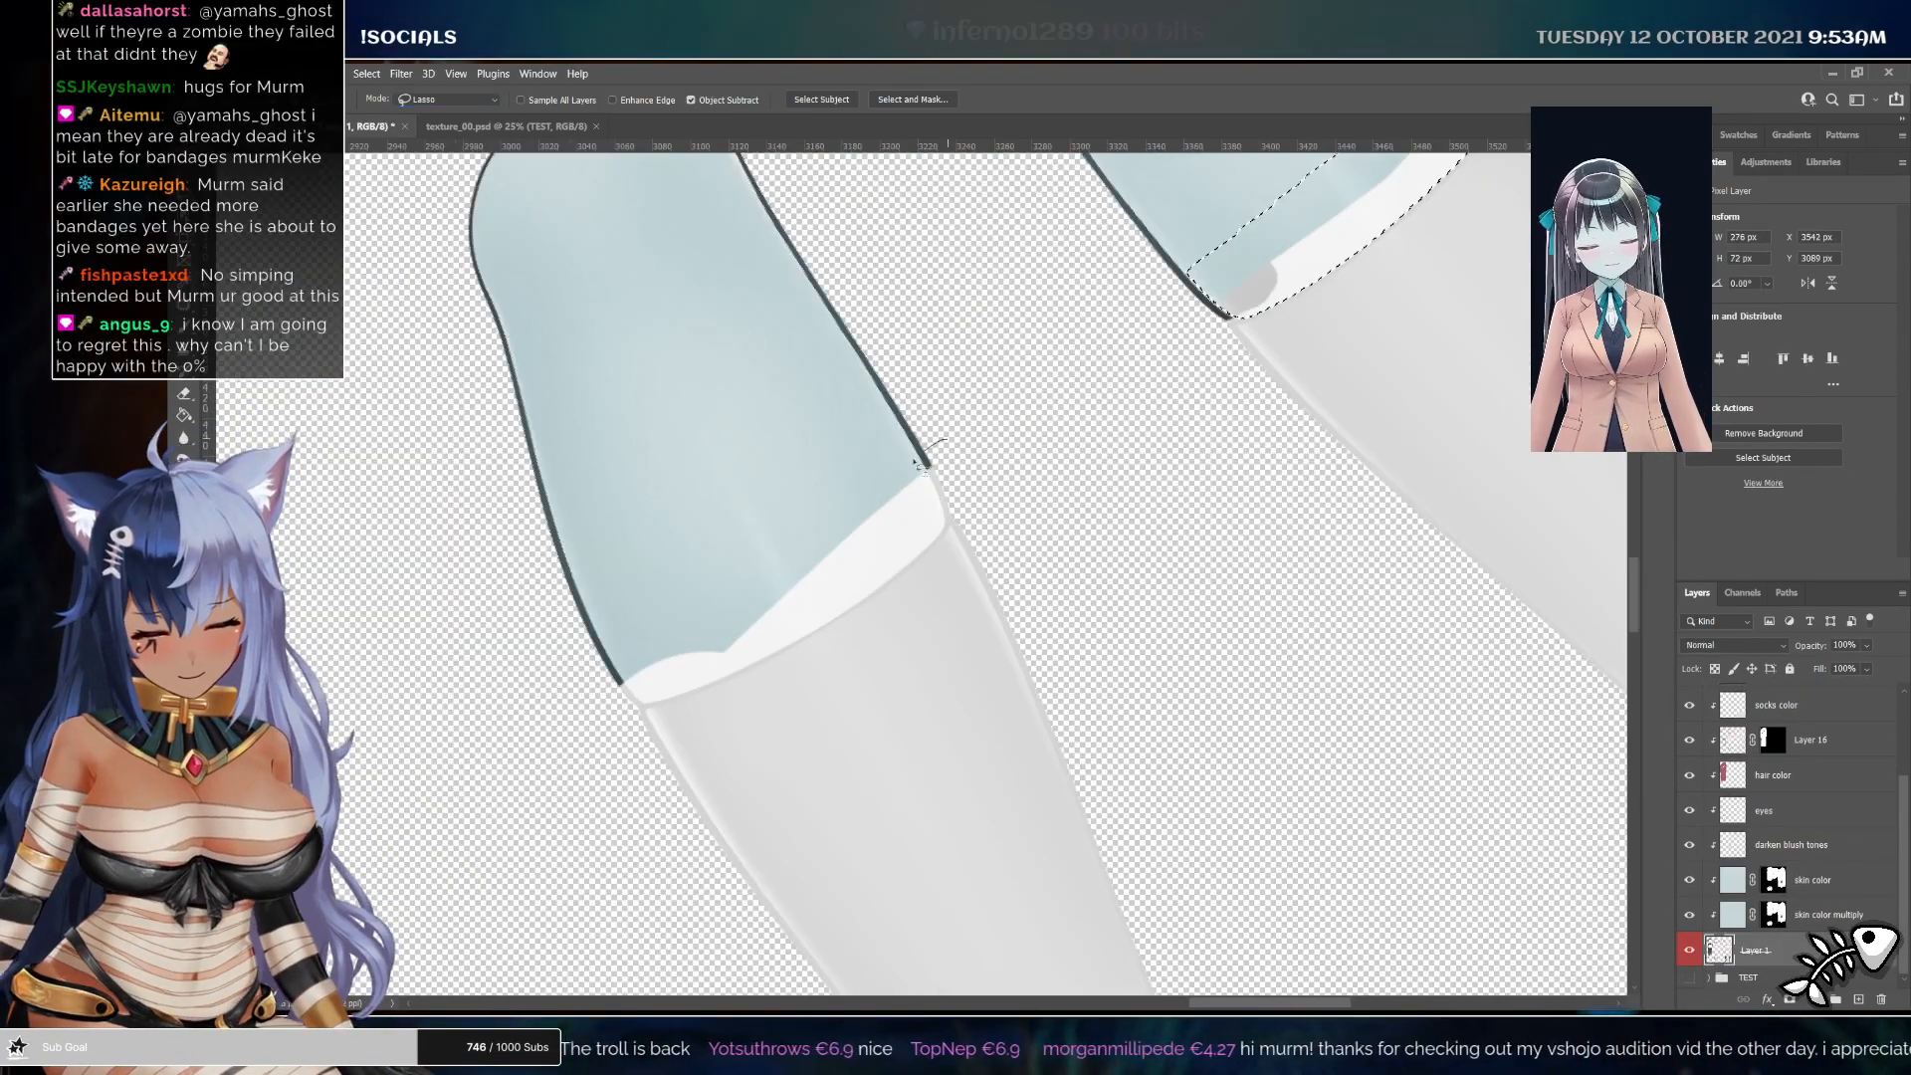
drag(920, 463, 931, 454)
drag(674, 634, 677, 692)
scroll(1791, 796, up, 2)
click(1806, 734)
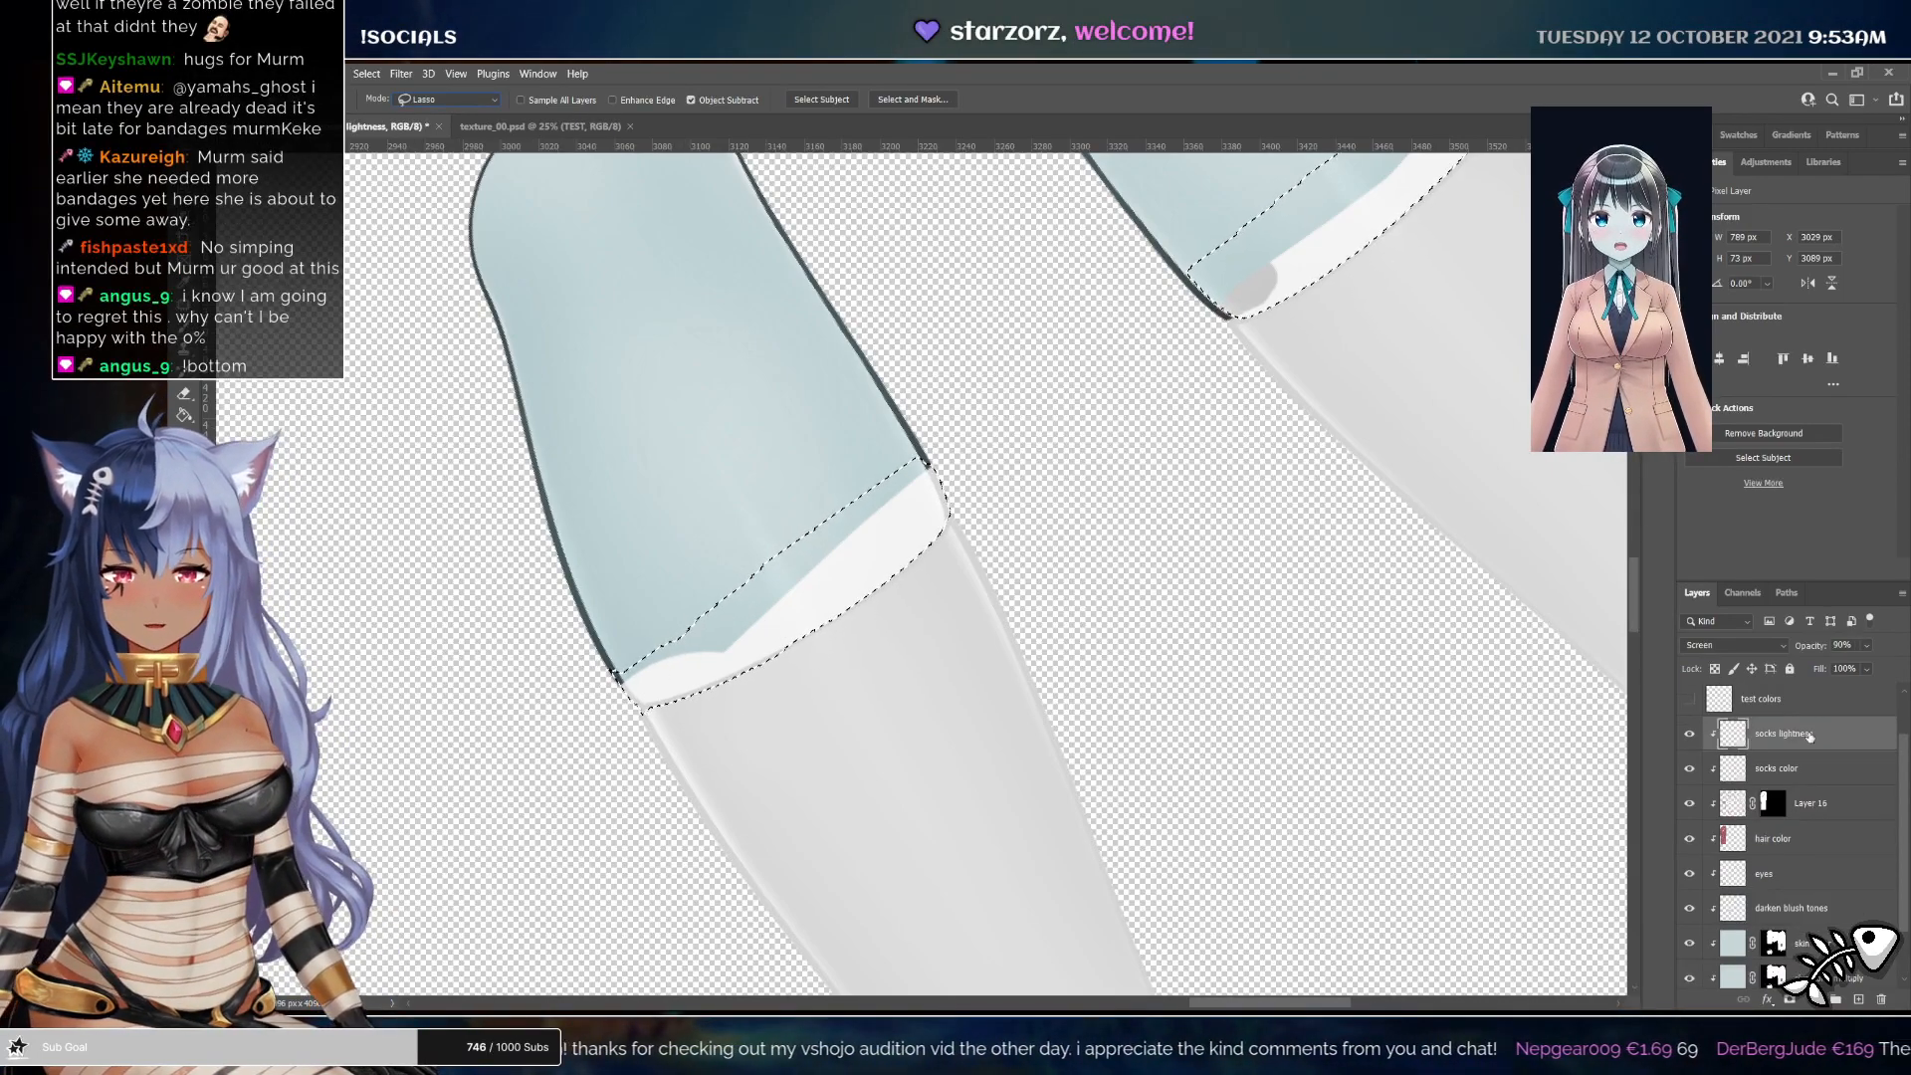
click(1808, 769)
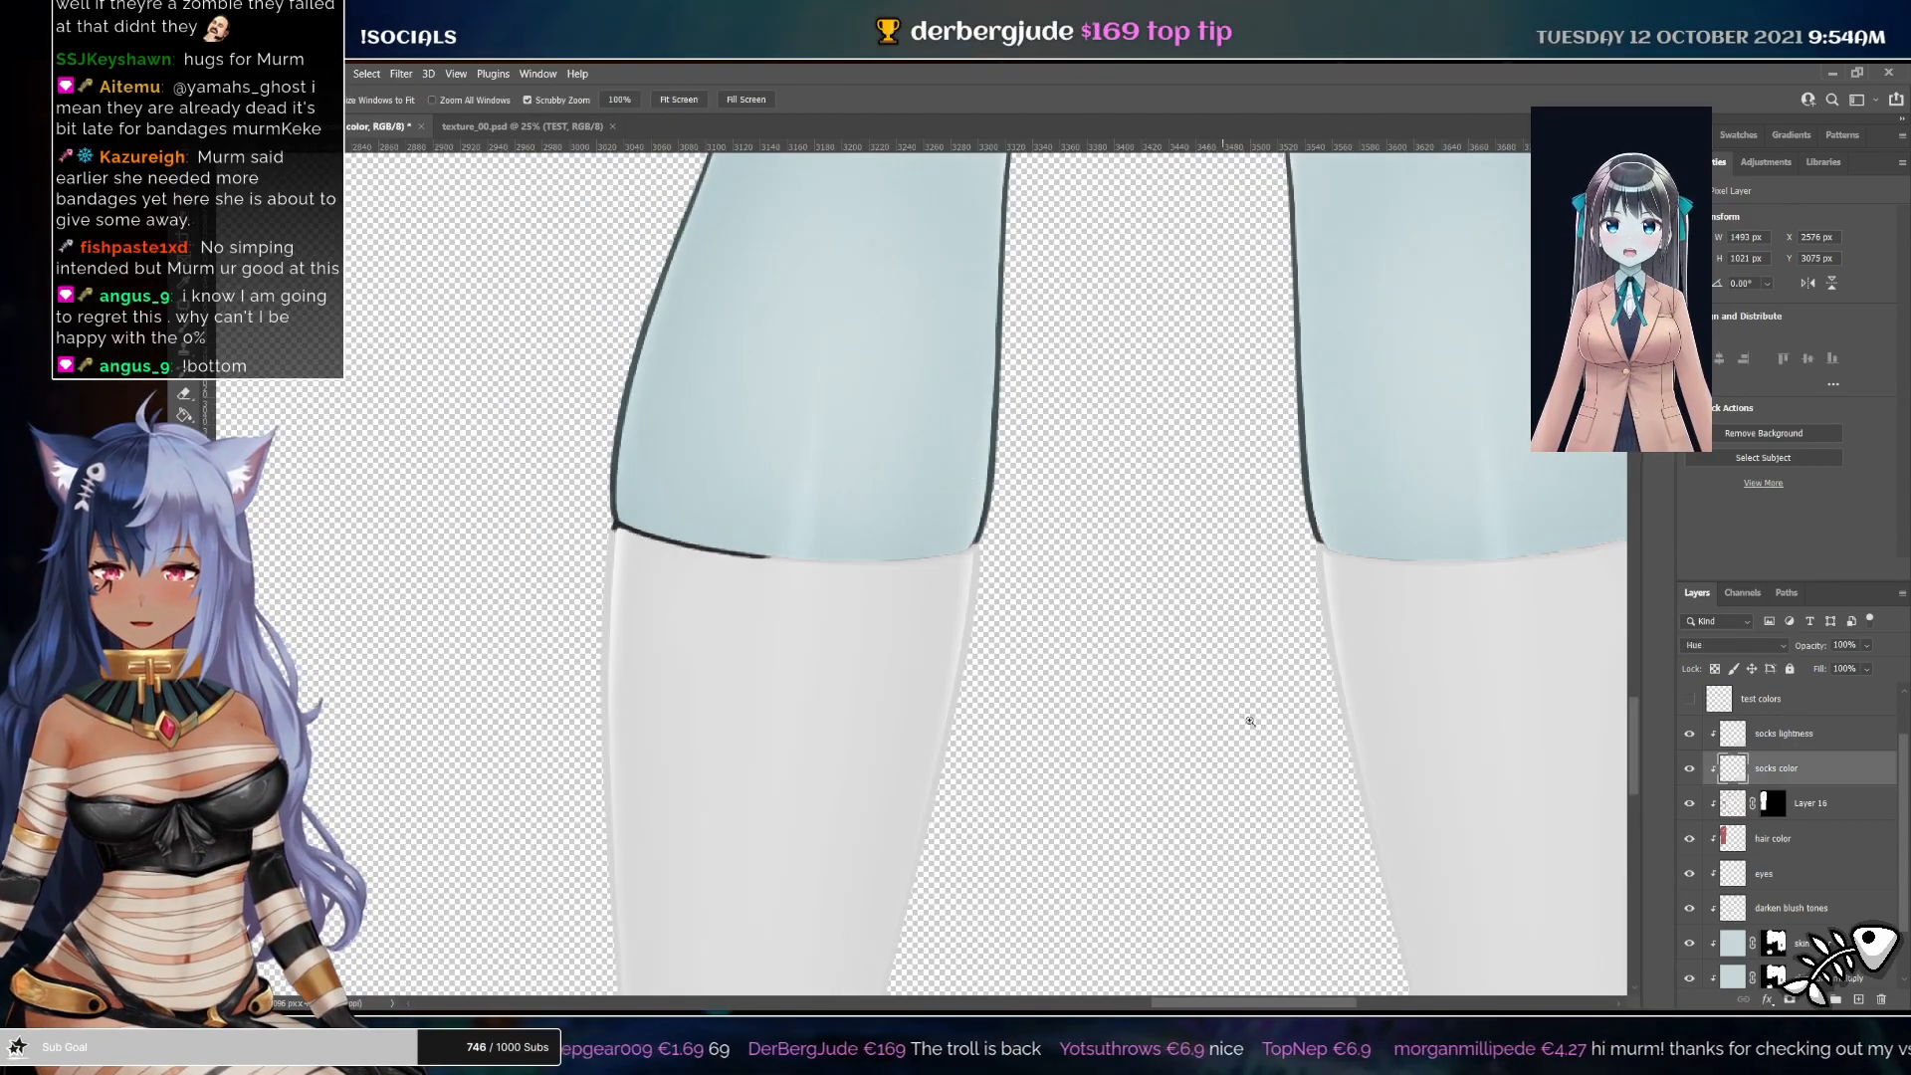
drag(1303, 698, 1065, 691)
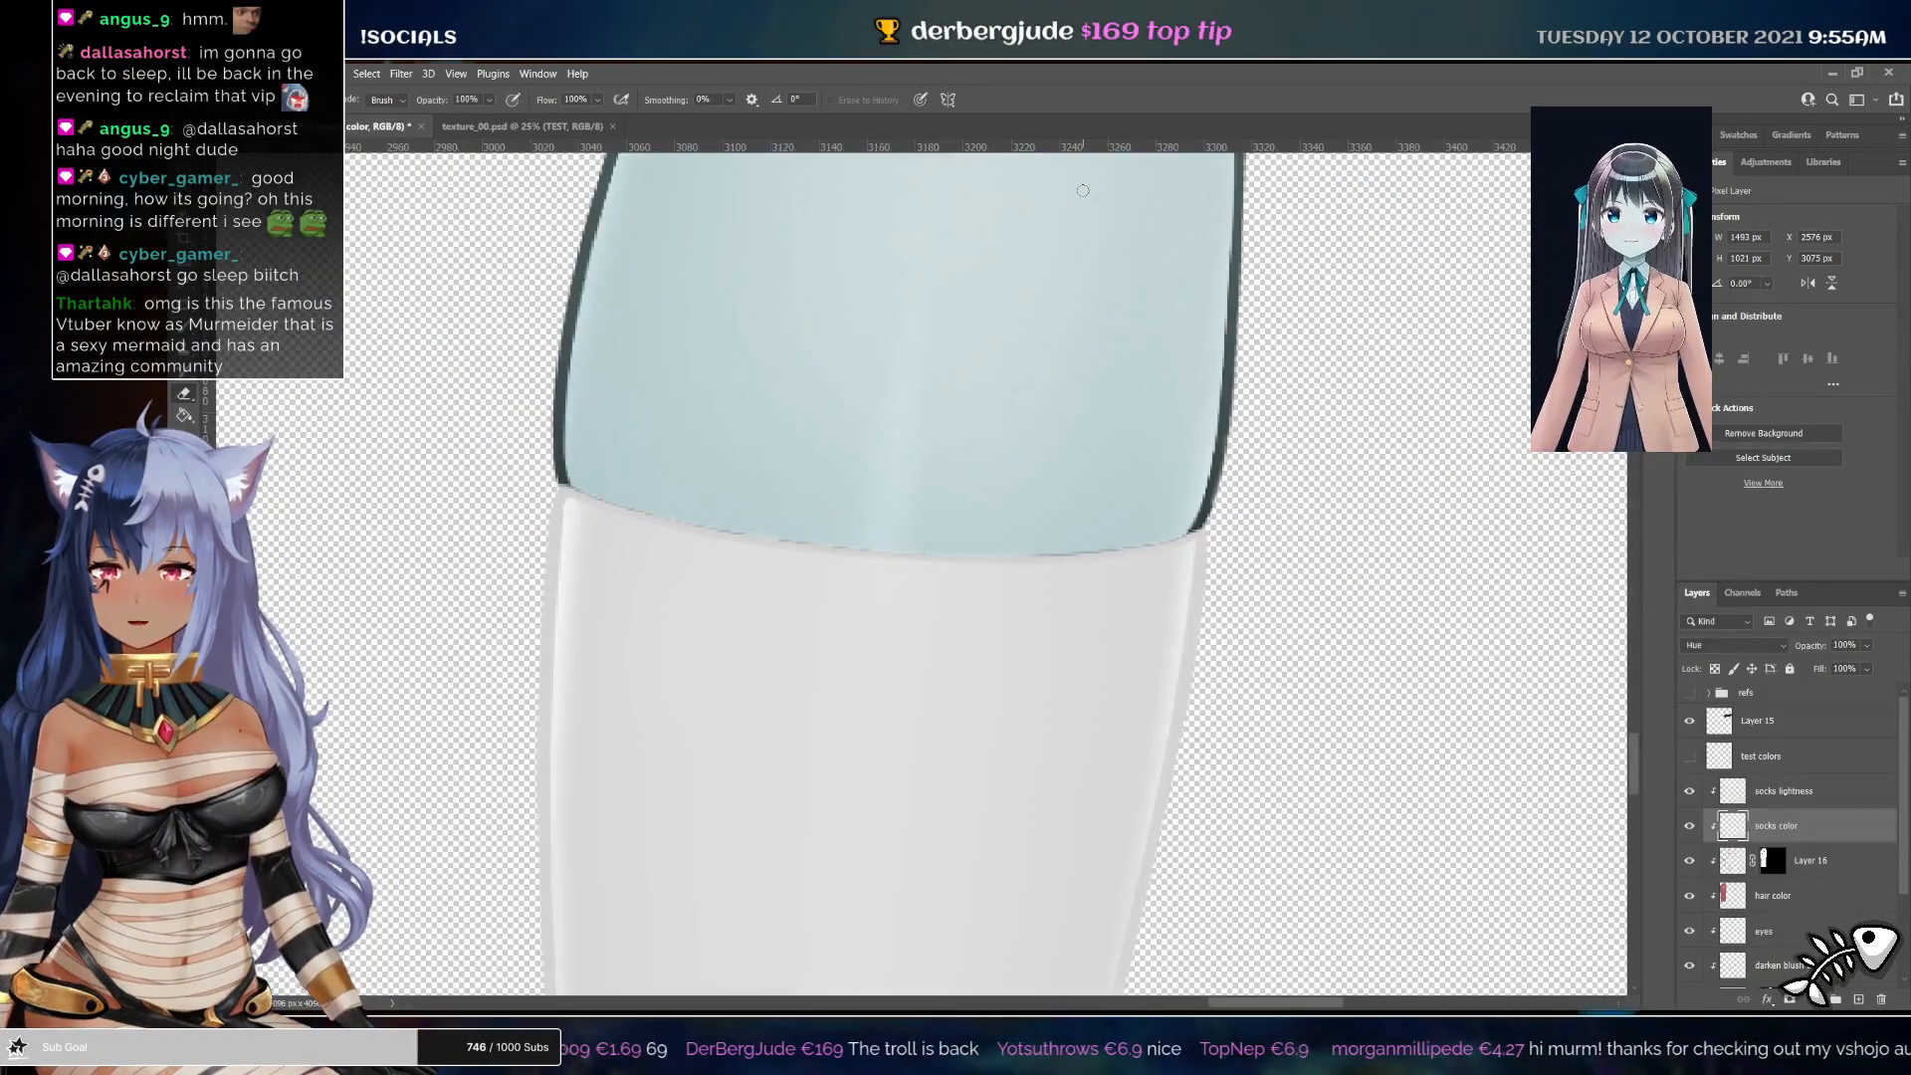
key(ctrl+0)
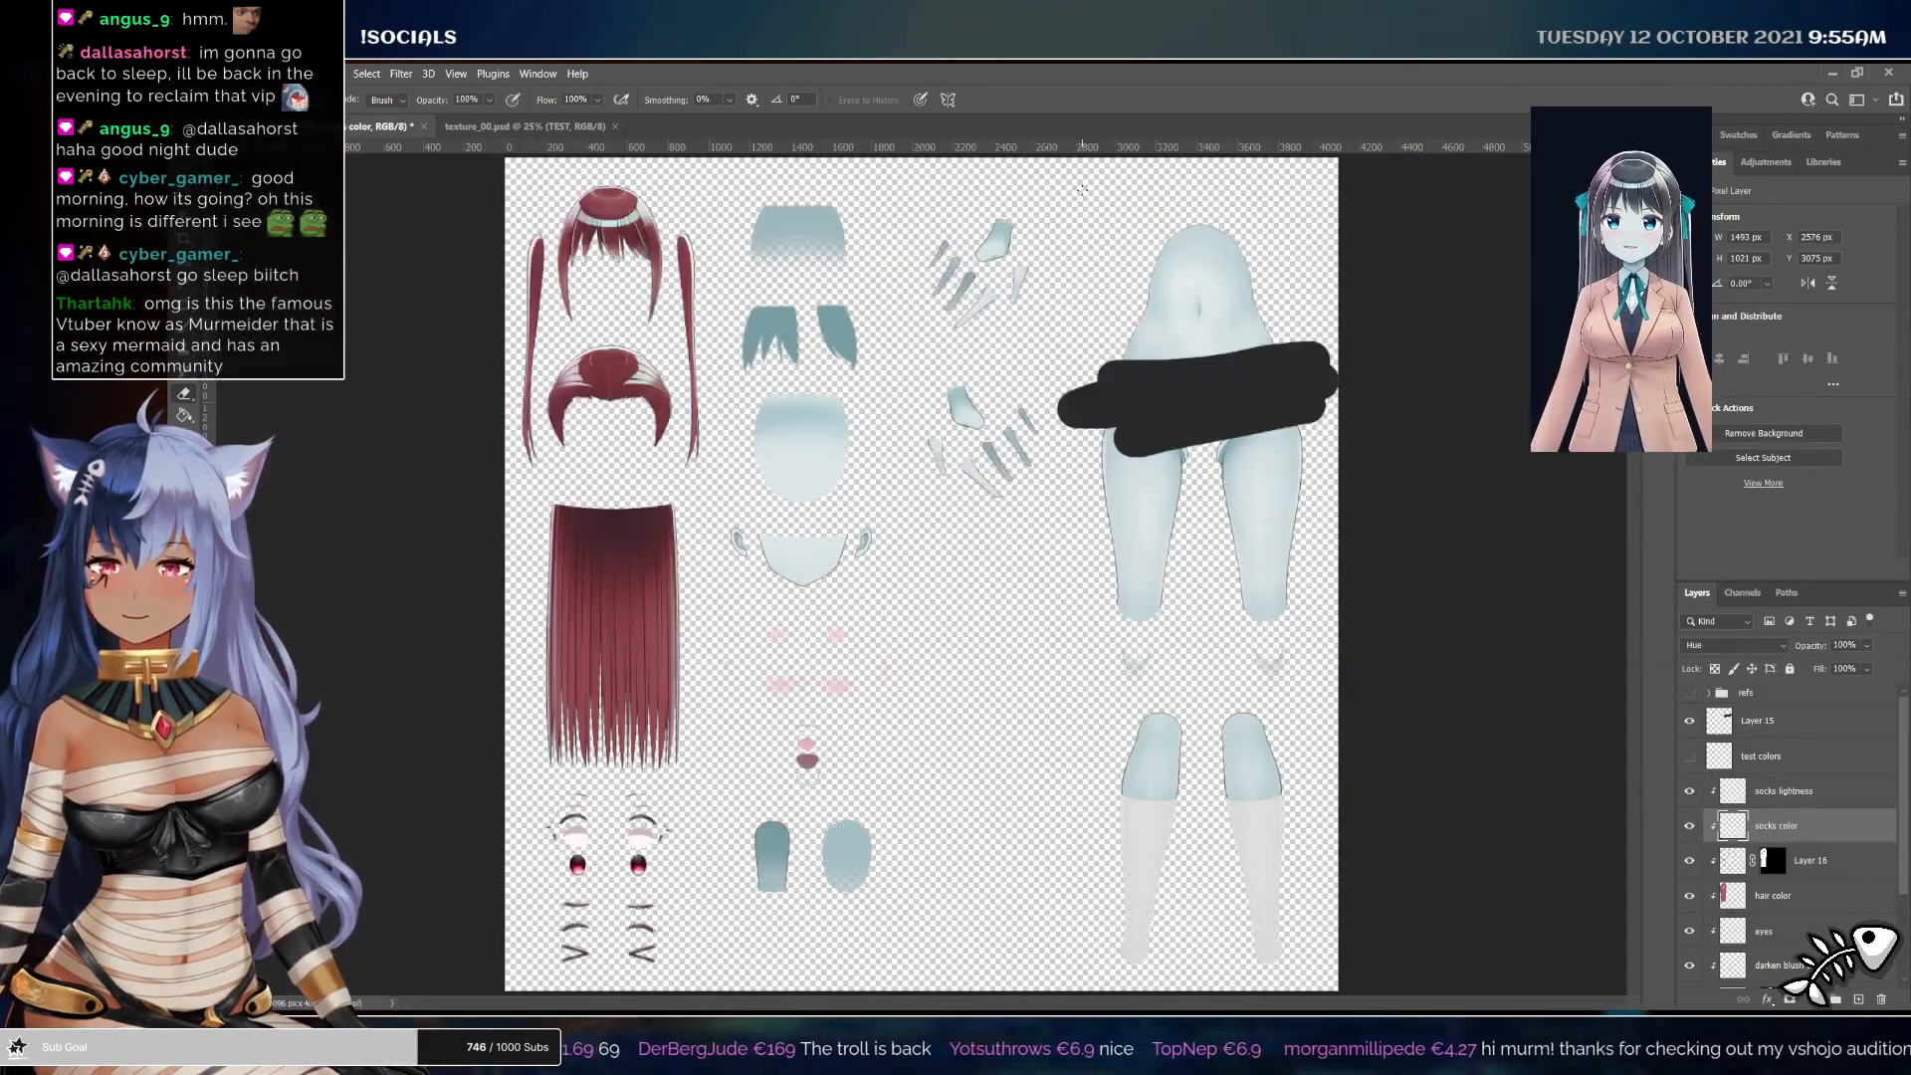
key(z)
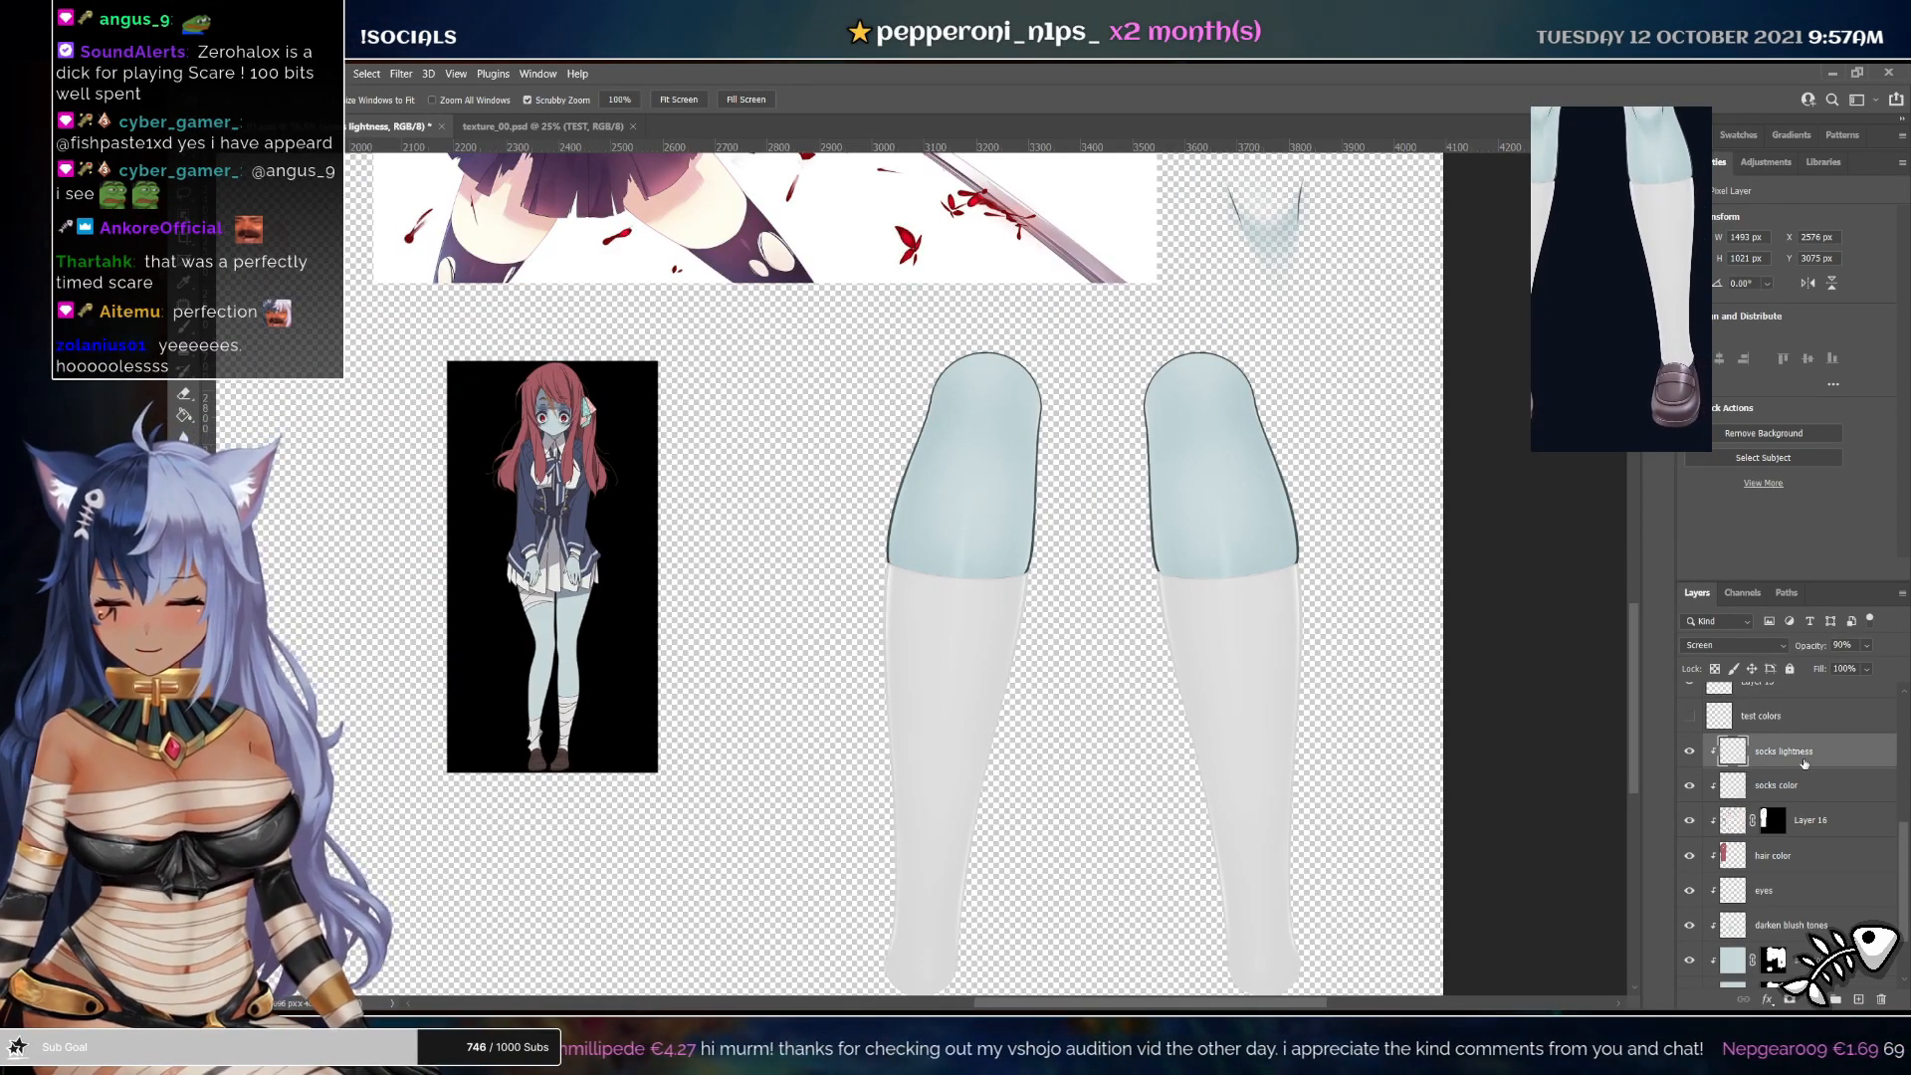
Clip the new socks holes layer to the sock layers, paint pale blue hole patches on both socks, and lock its transparency
key(ctrl+s)
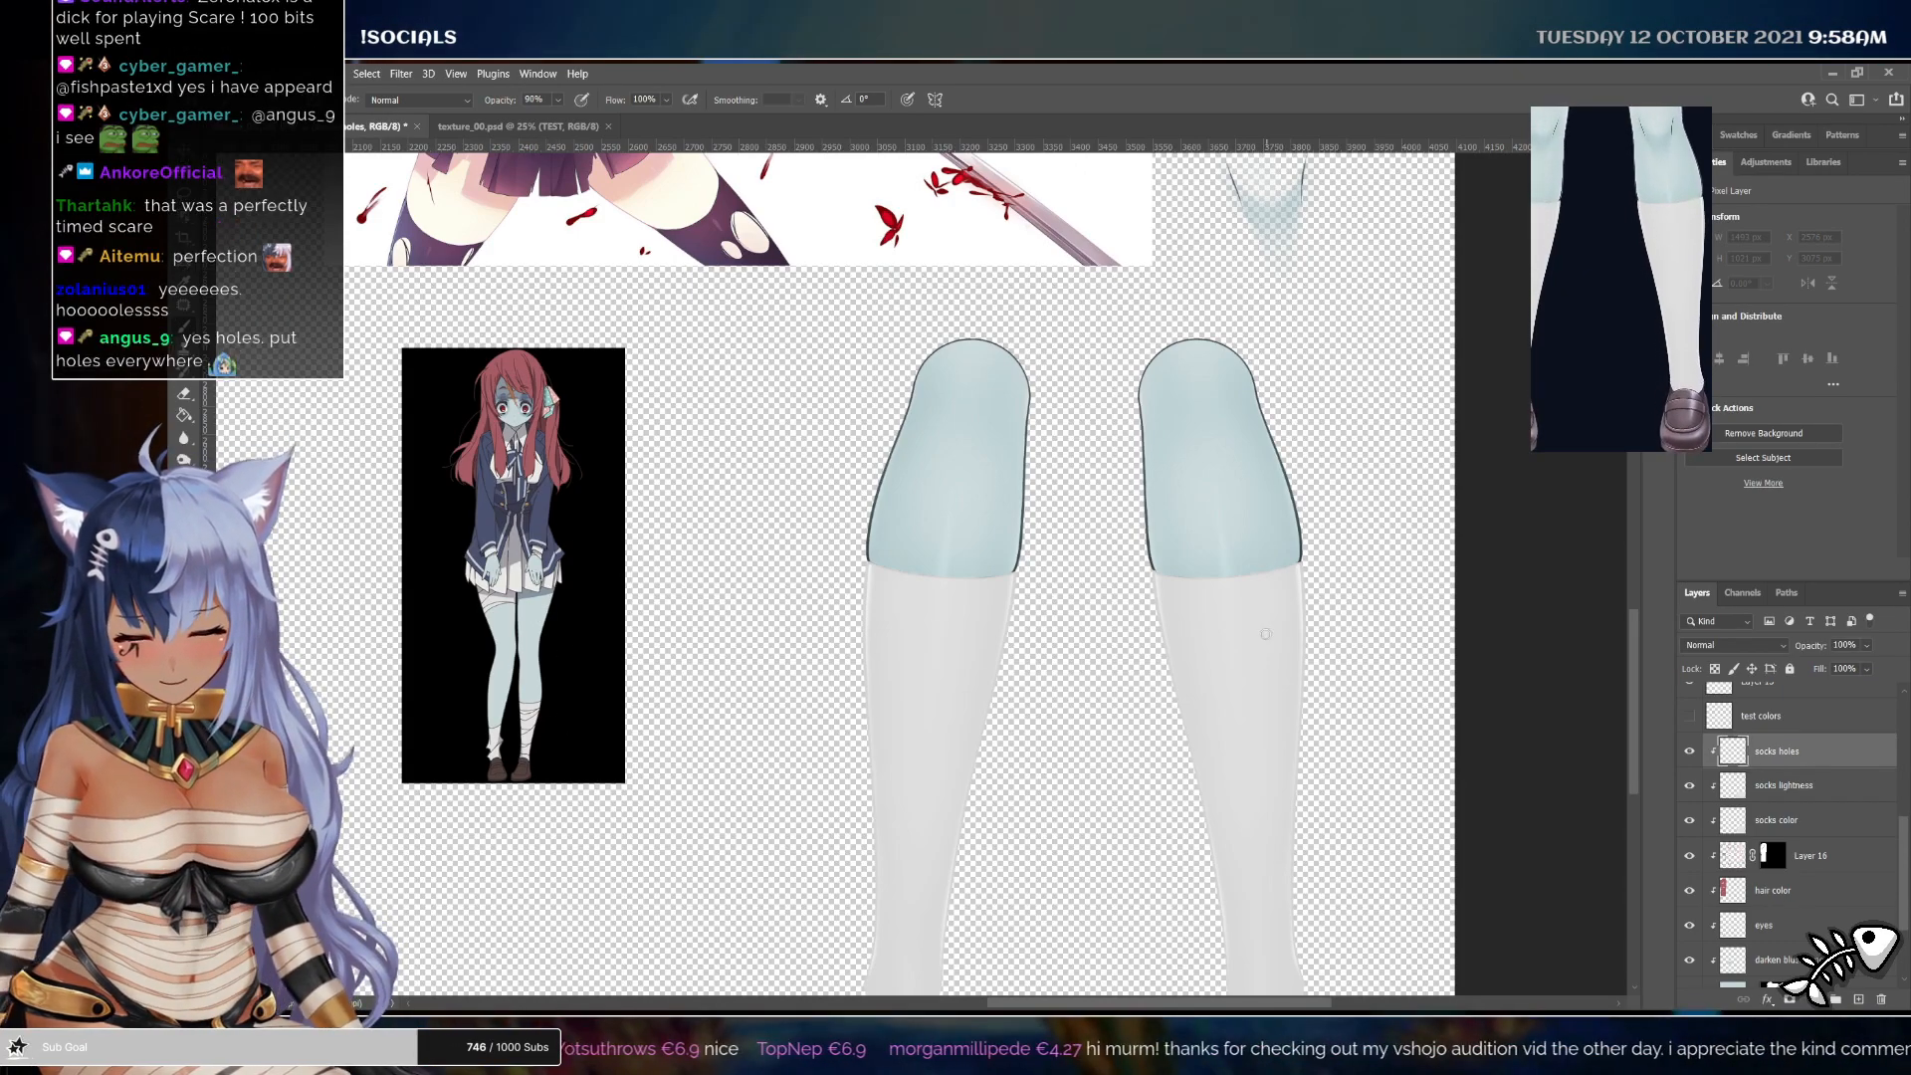
key(ctrl+alt+g)
drag(1244, 617, 1259, 710)
key(ctrl+z)
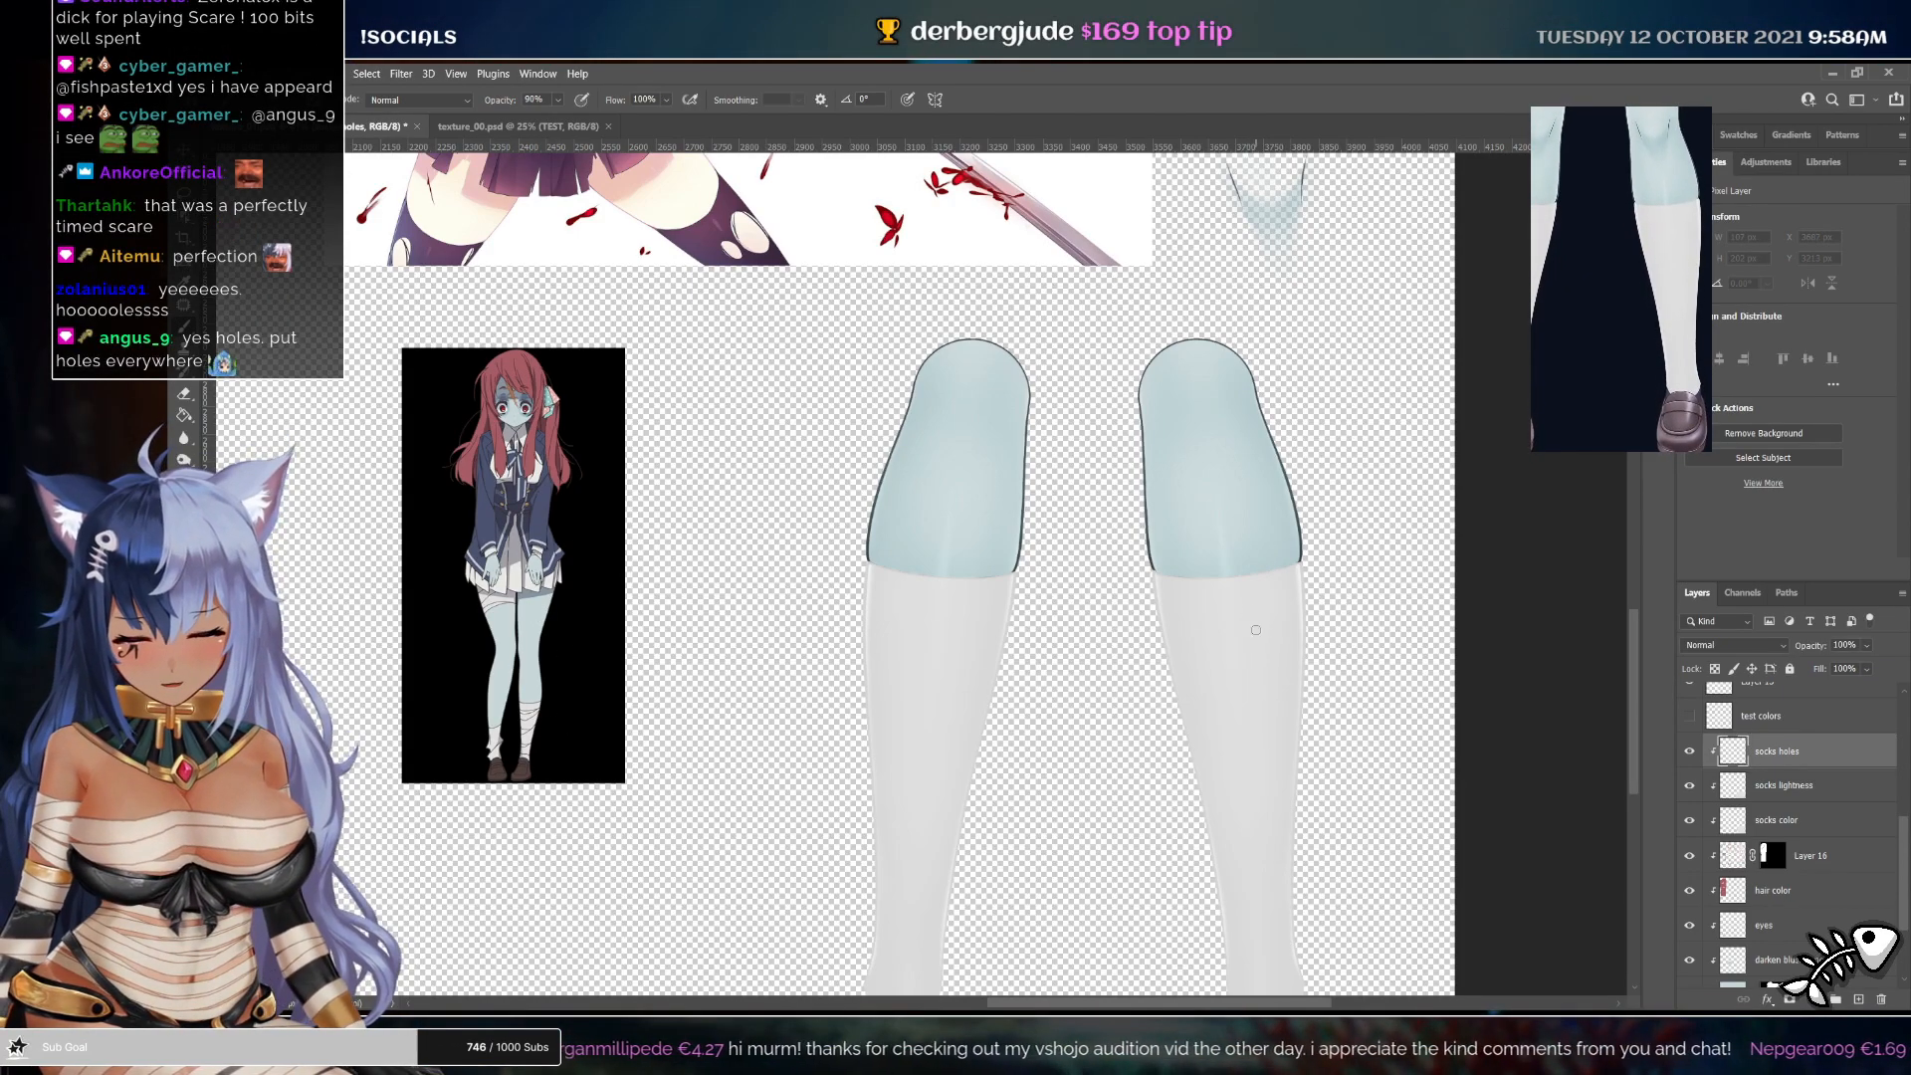
drag(1256, 615, 1252, 698)
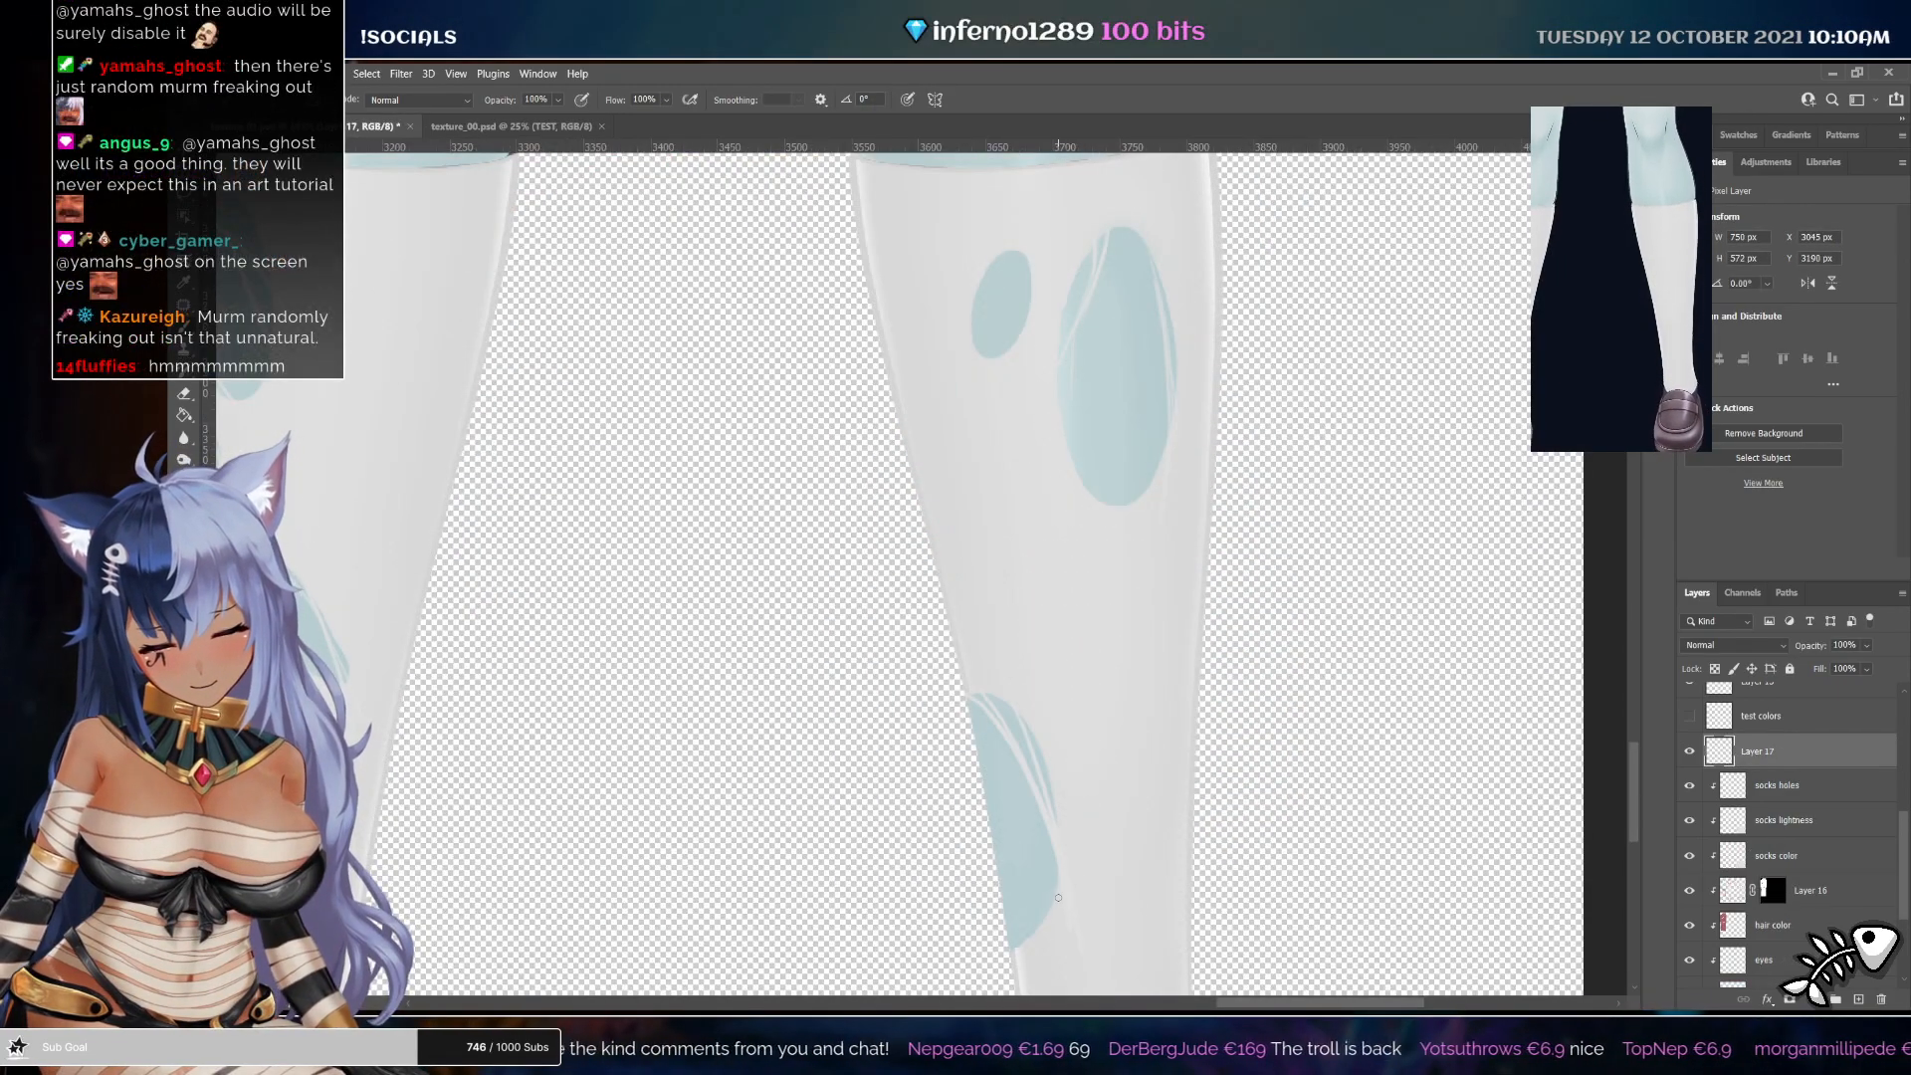
key(z)
drag(1153, 589, 1070, 553)
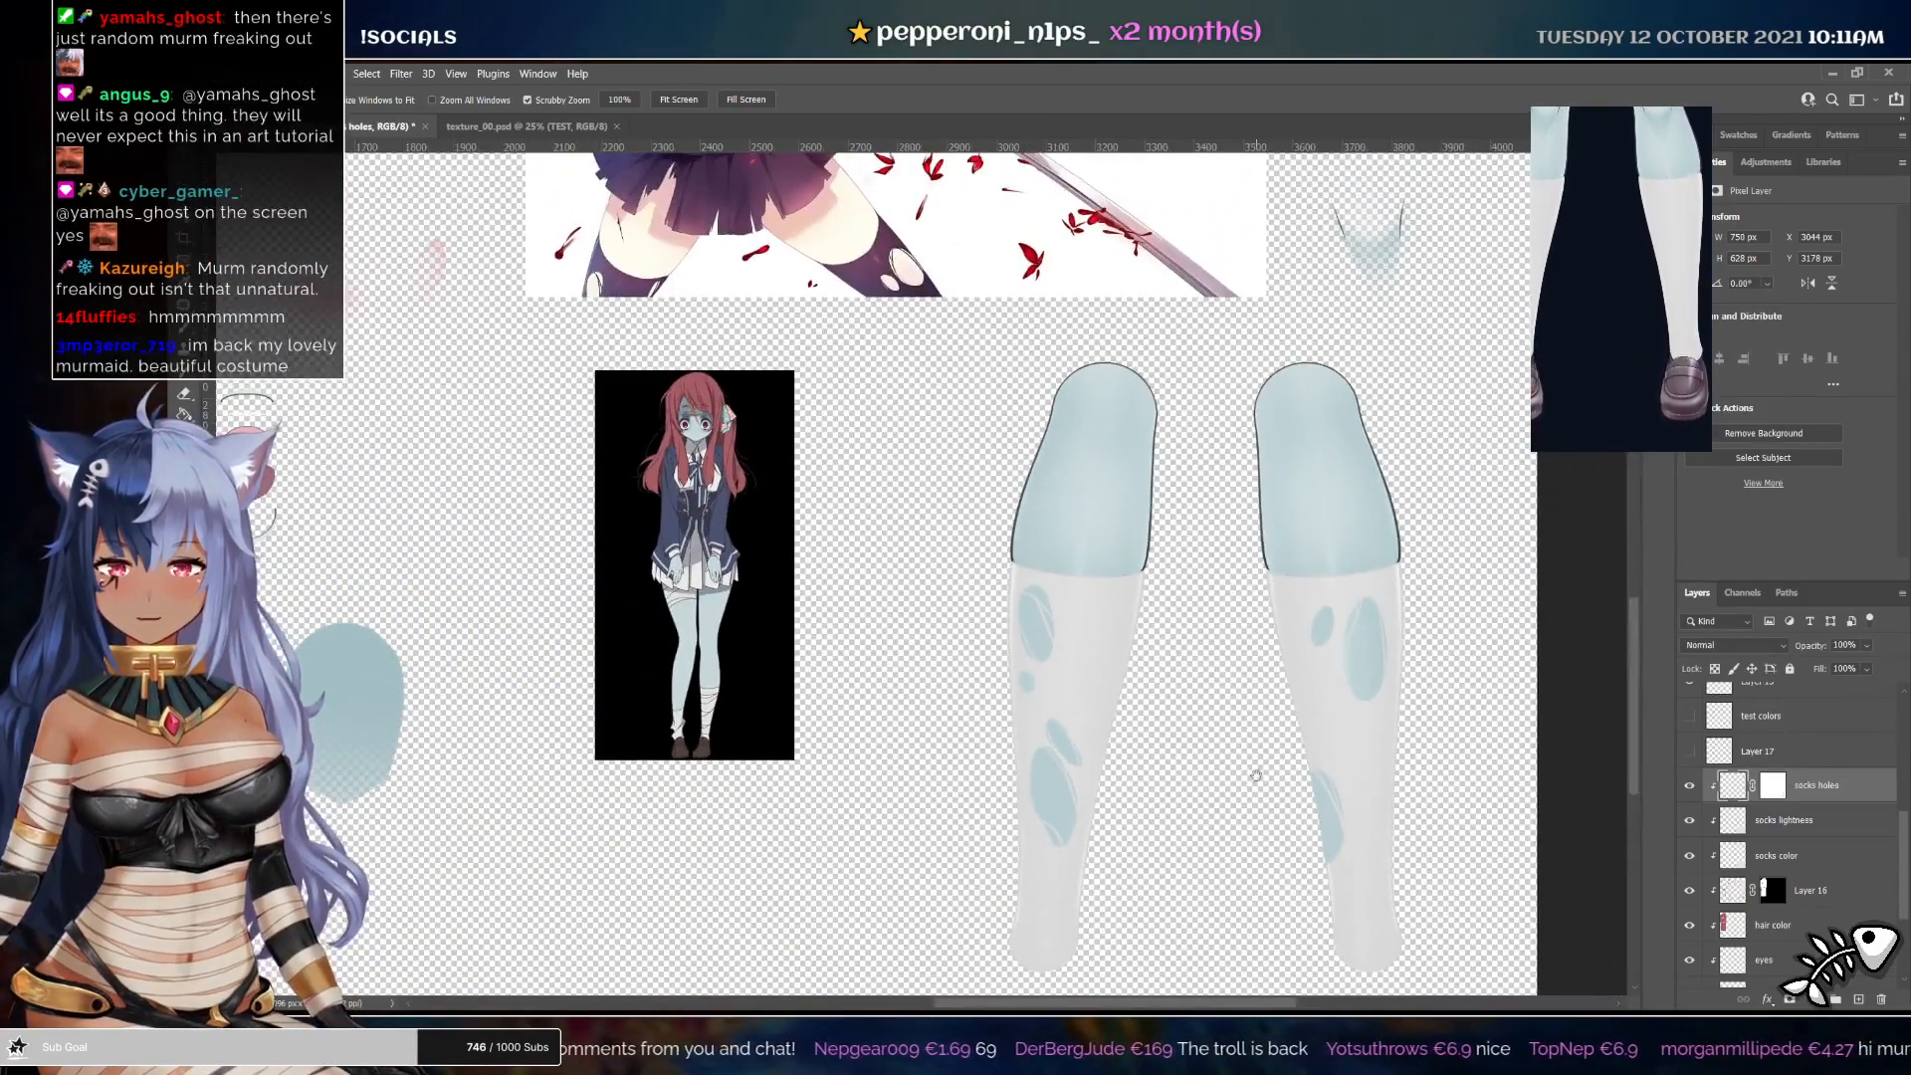
drag(1216, 744, 1173, 713)
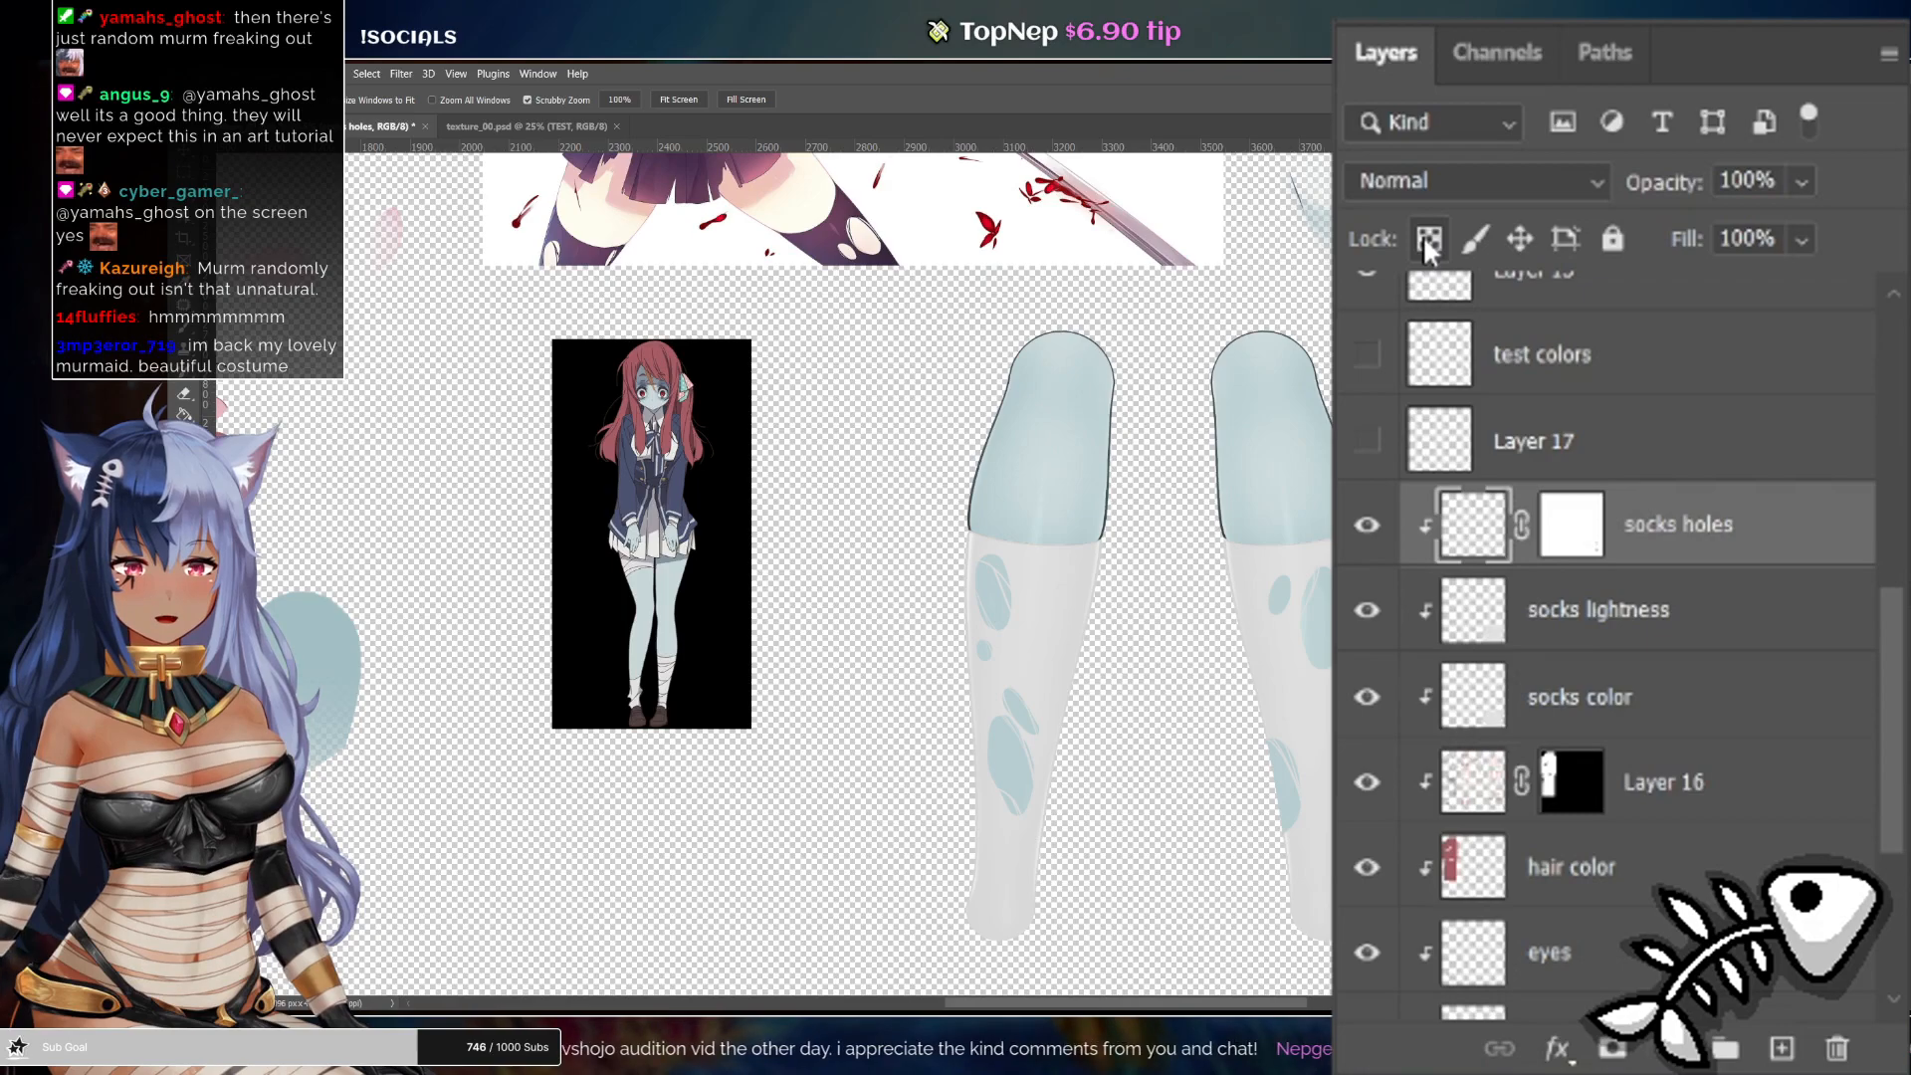
click(1429, 241)
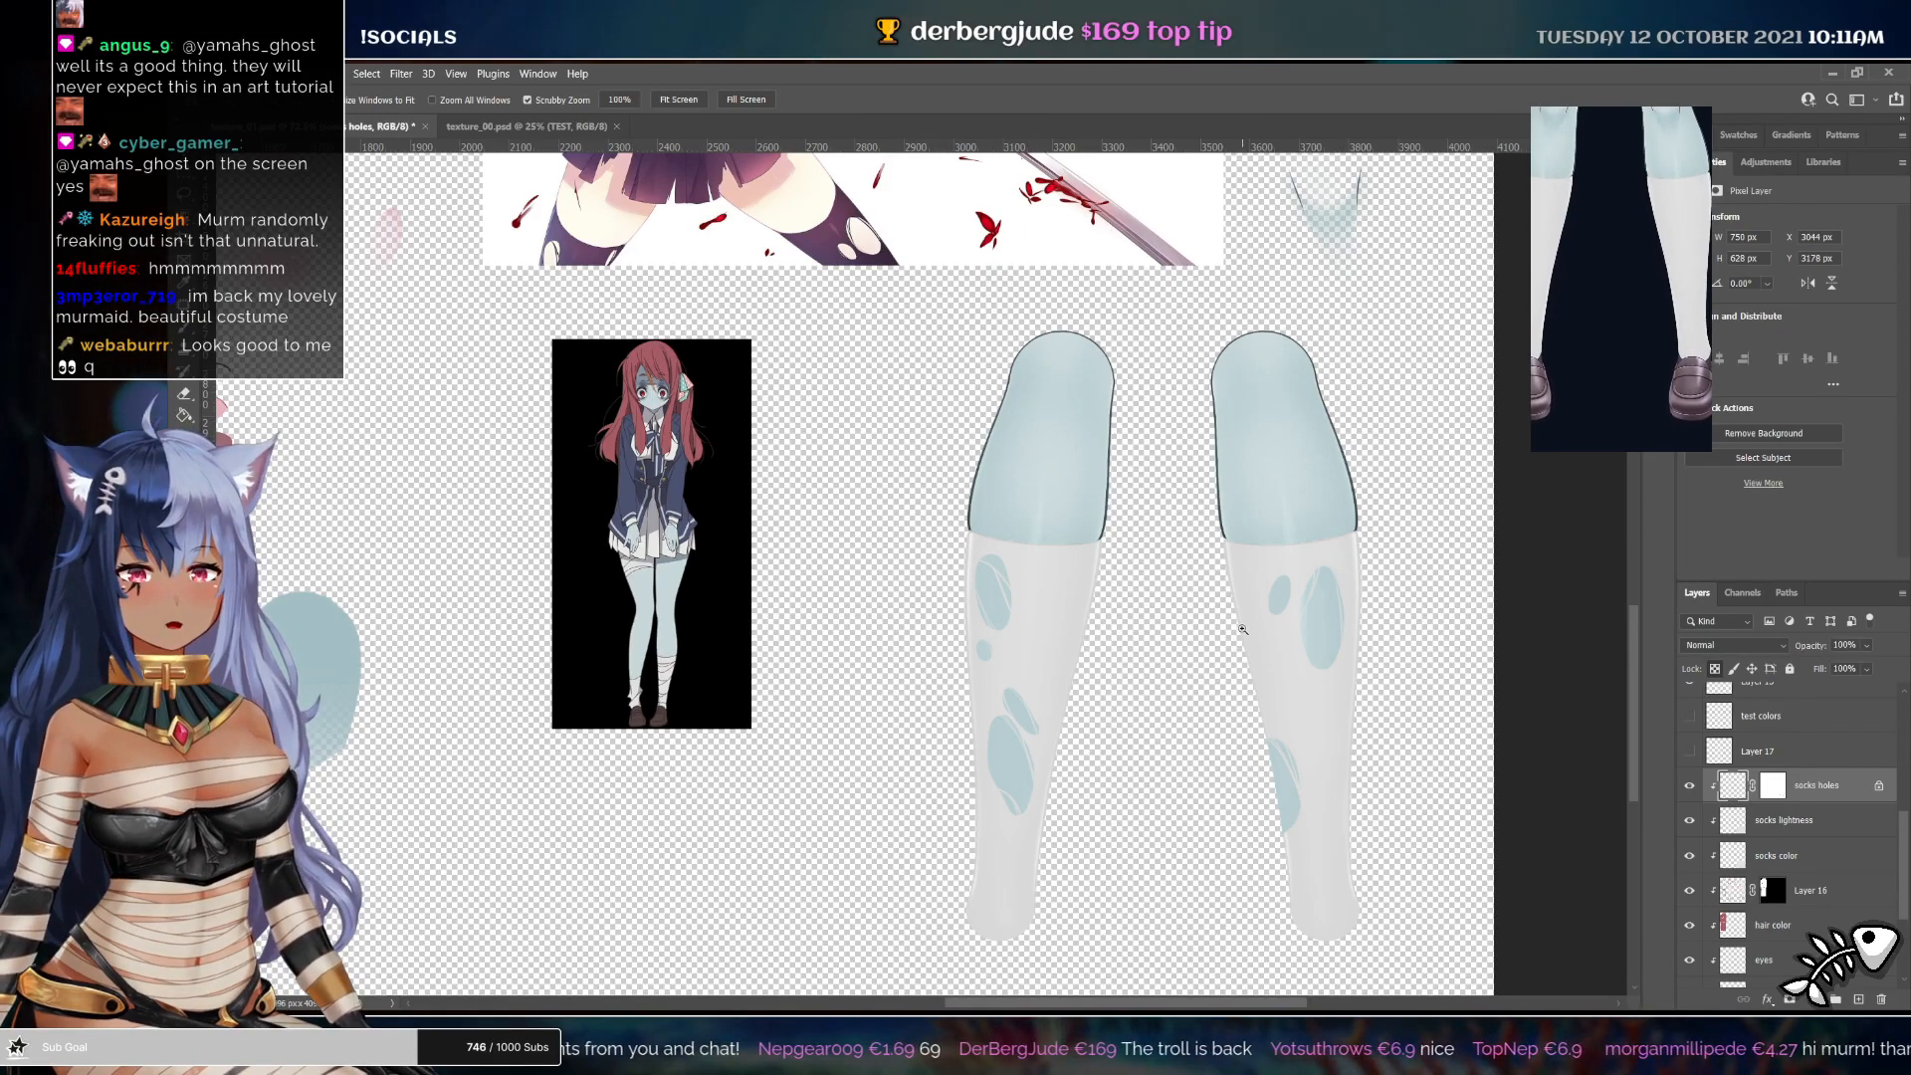
key(b)
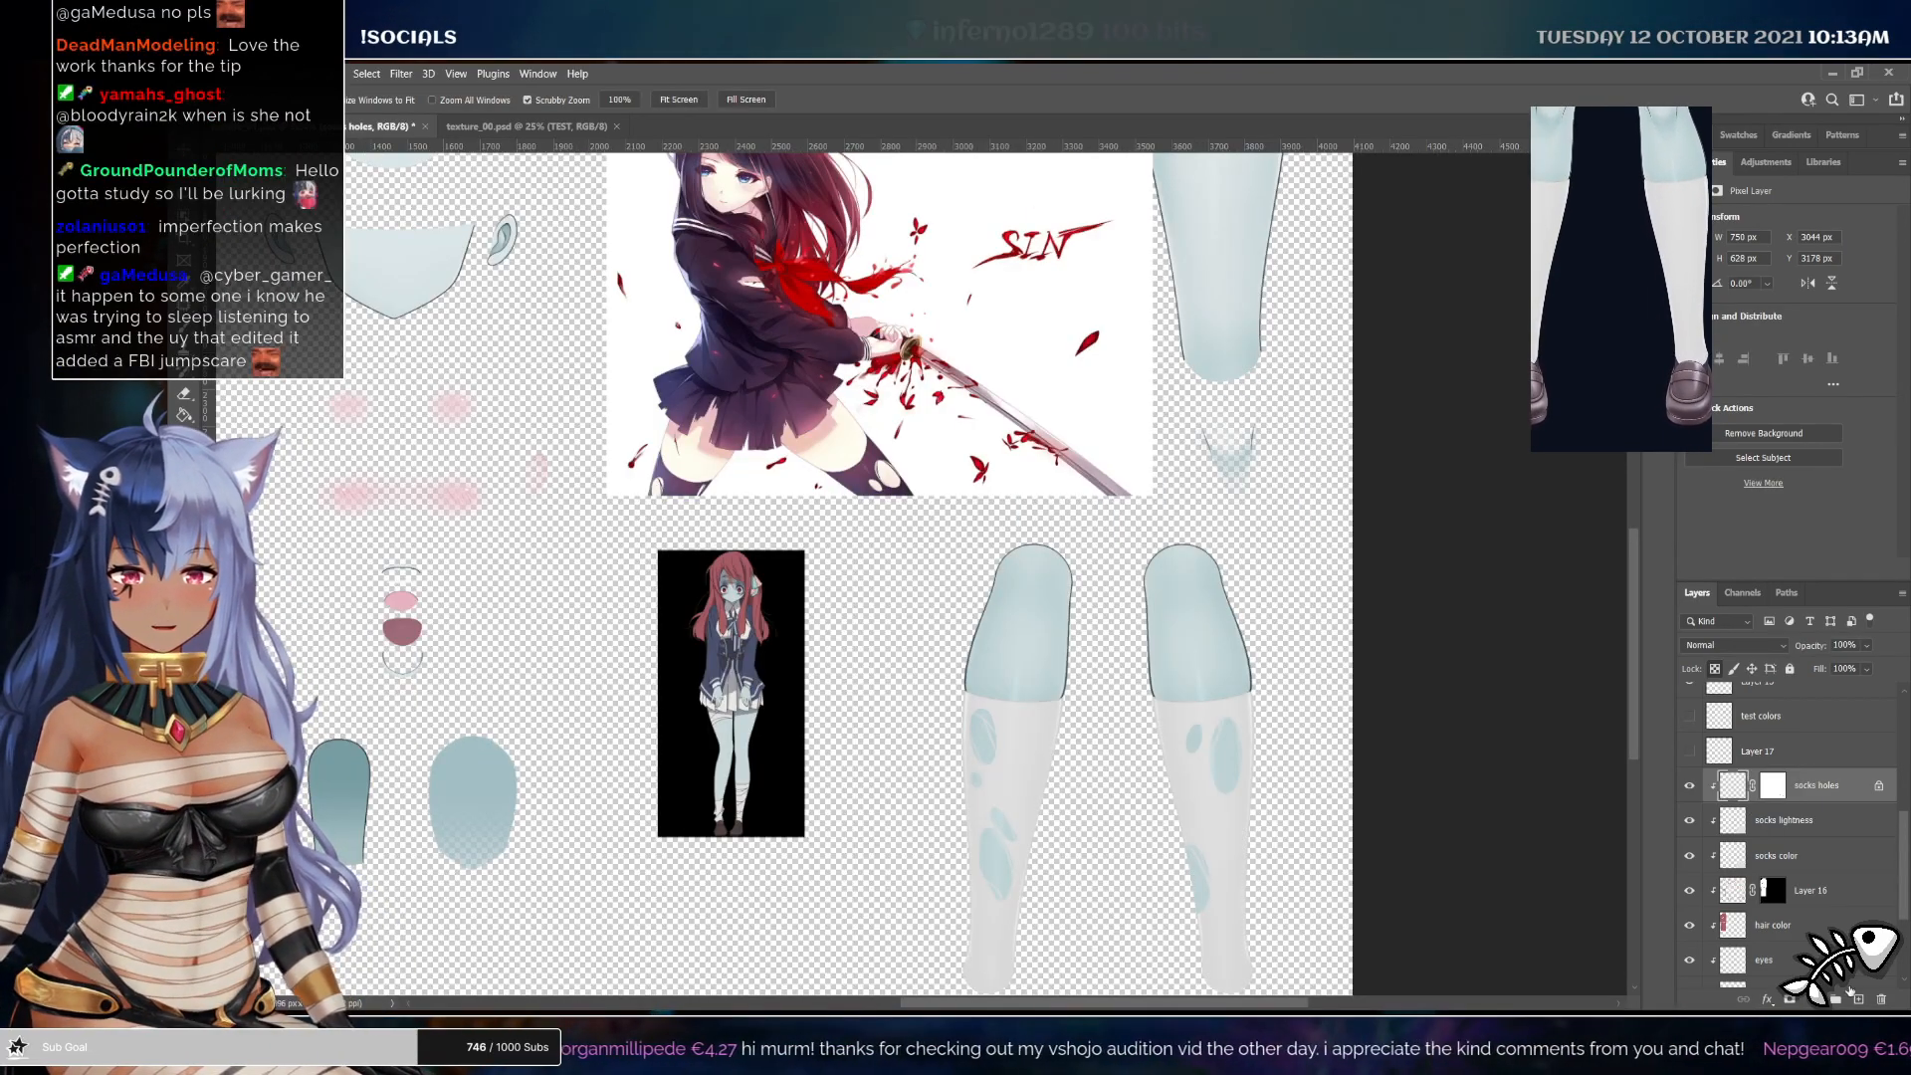
Add a new layer and paint a pale bandage strip wrapping across the left thigh
click(1855, 997)
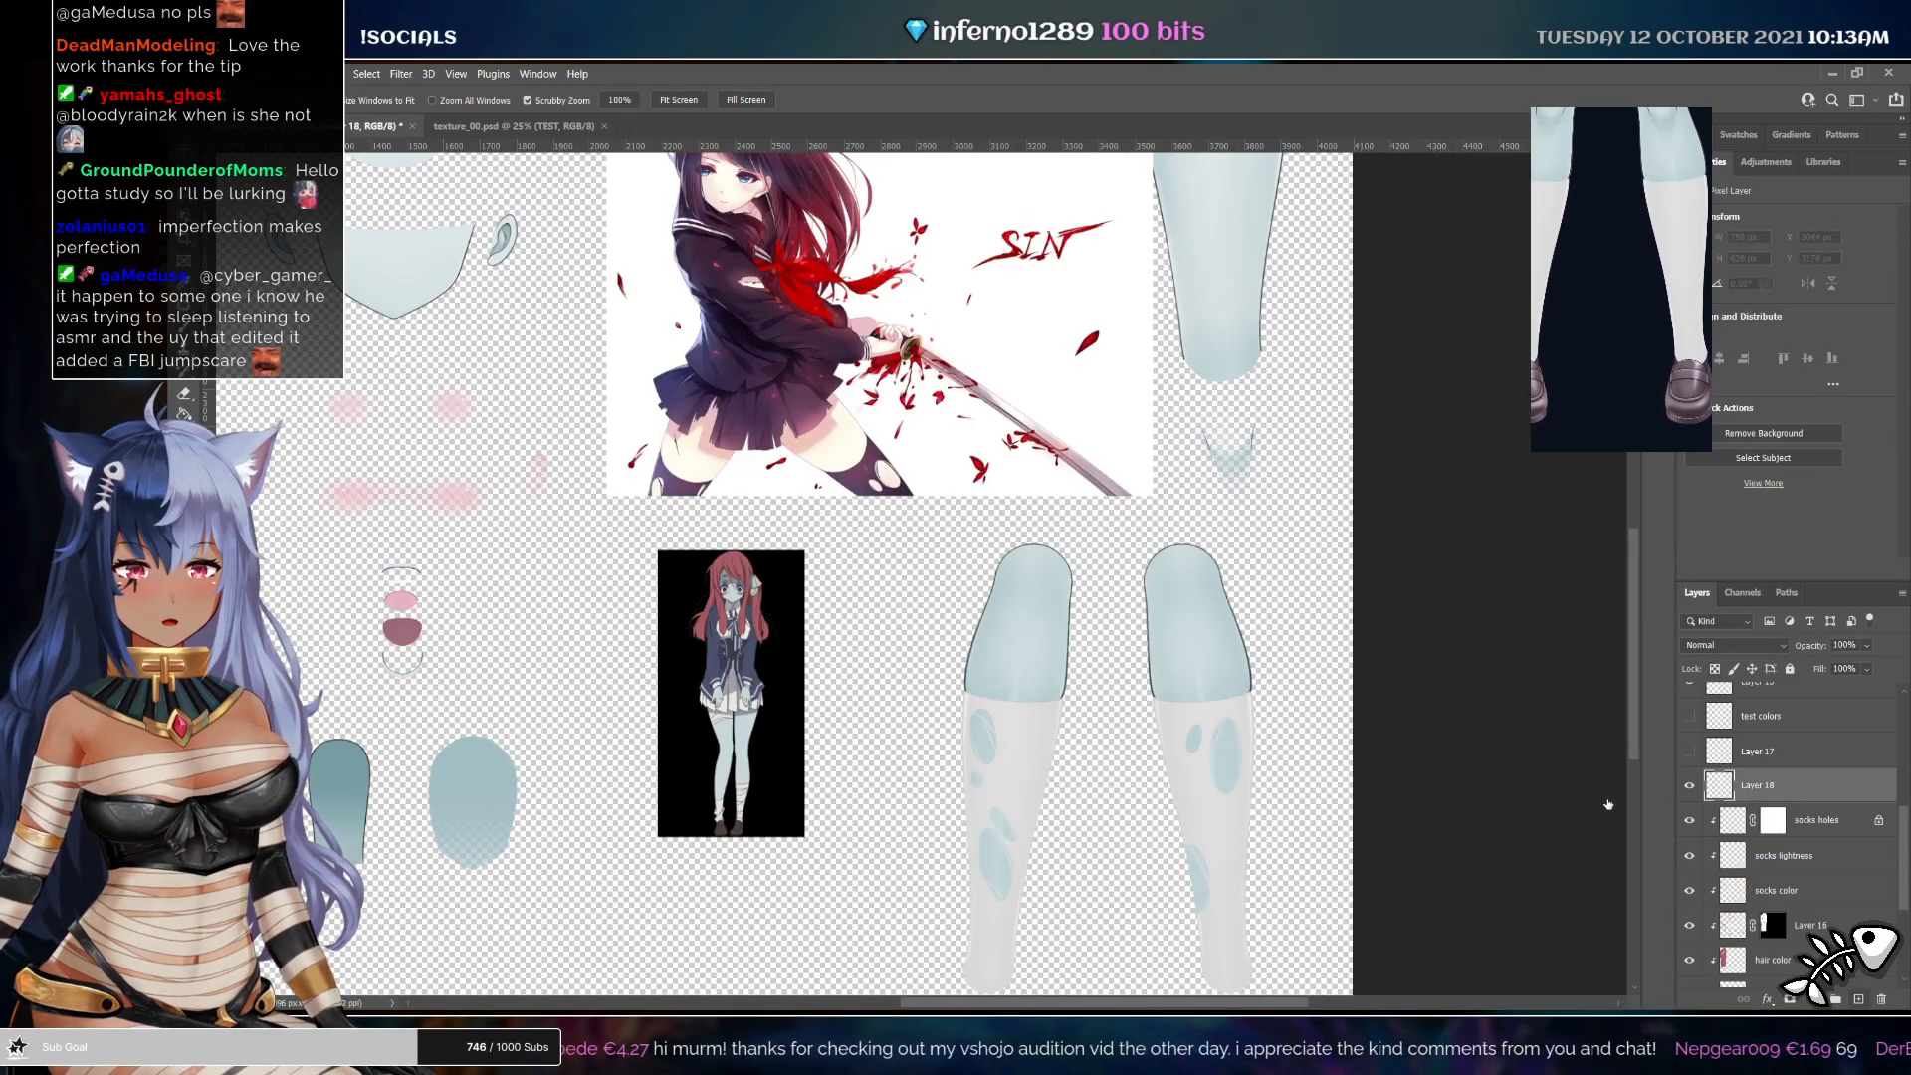
drag(746, 782, 874, 952)
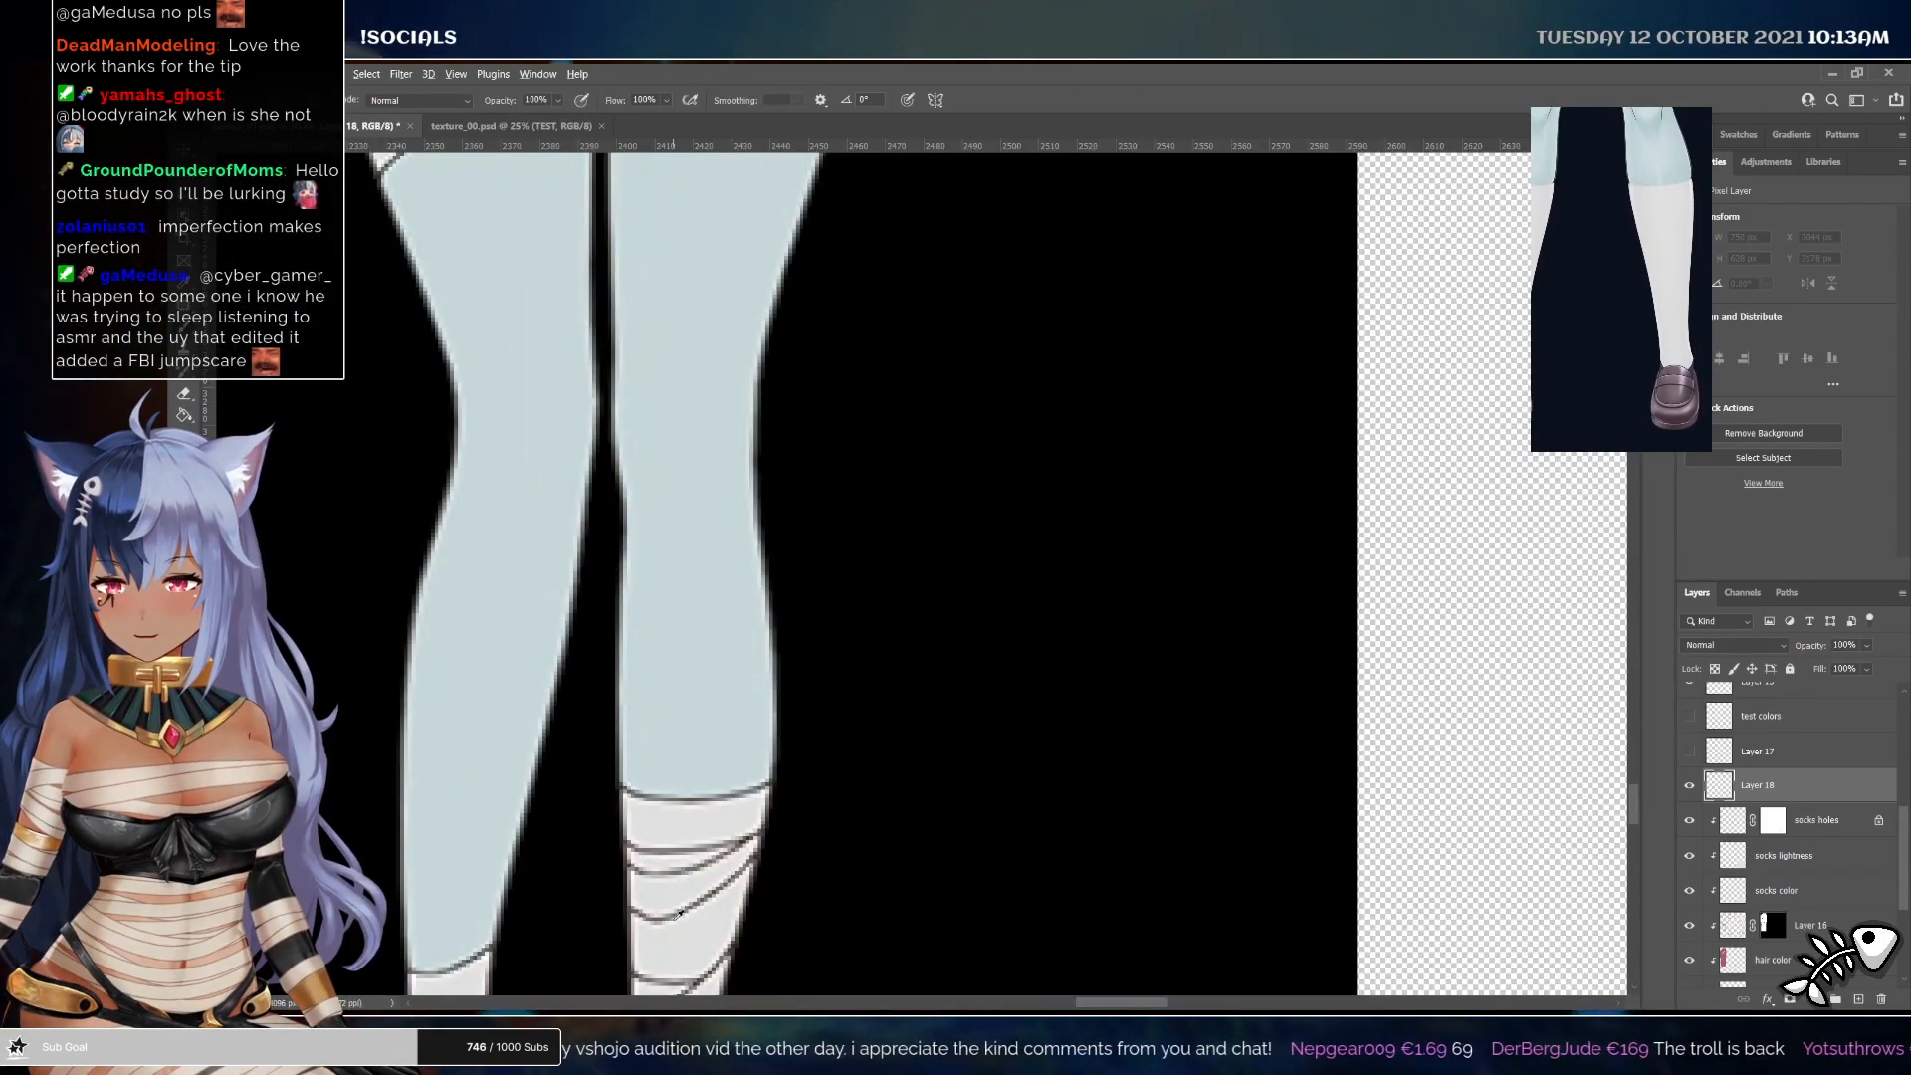
mouse_move(942, 809)
mouse_down()
mouse_move(854, 777)
mouse_move(697, 777)
mouse_up()
drag(856, 597, 617, 478)
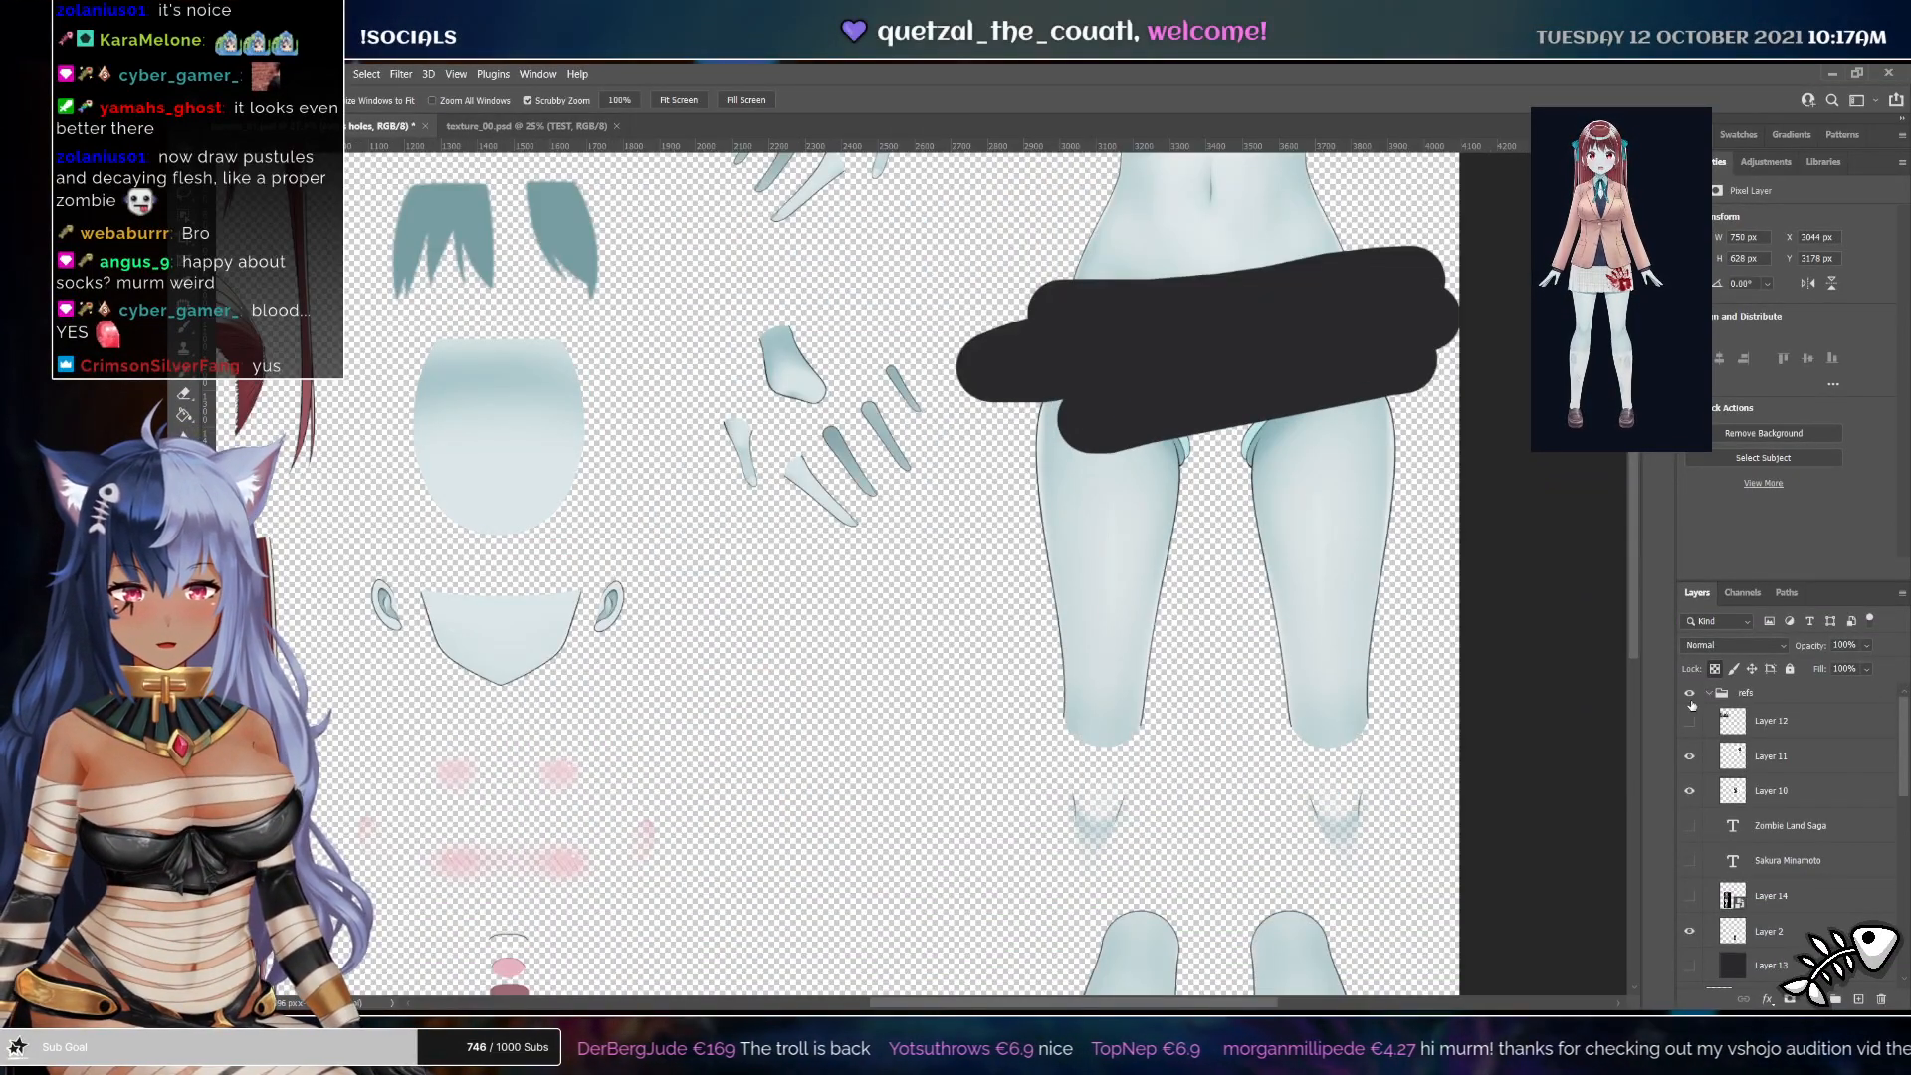
click(1798, 847)
click(1798, 841)
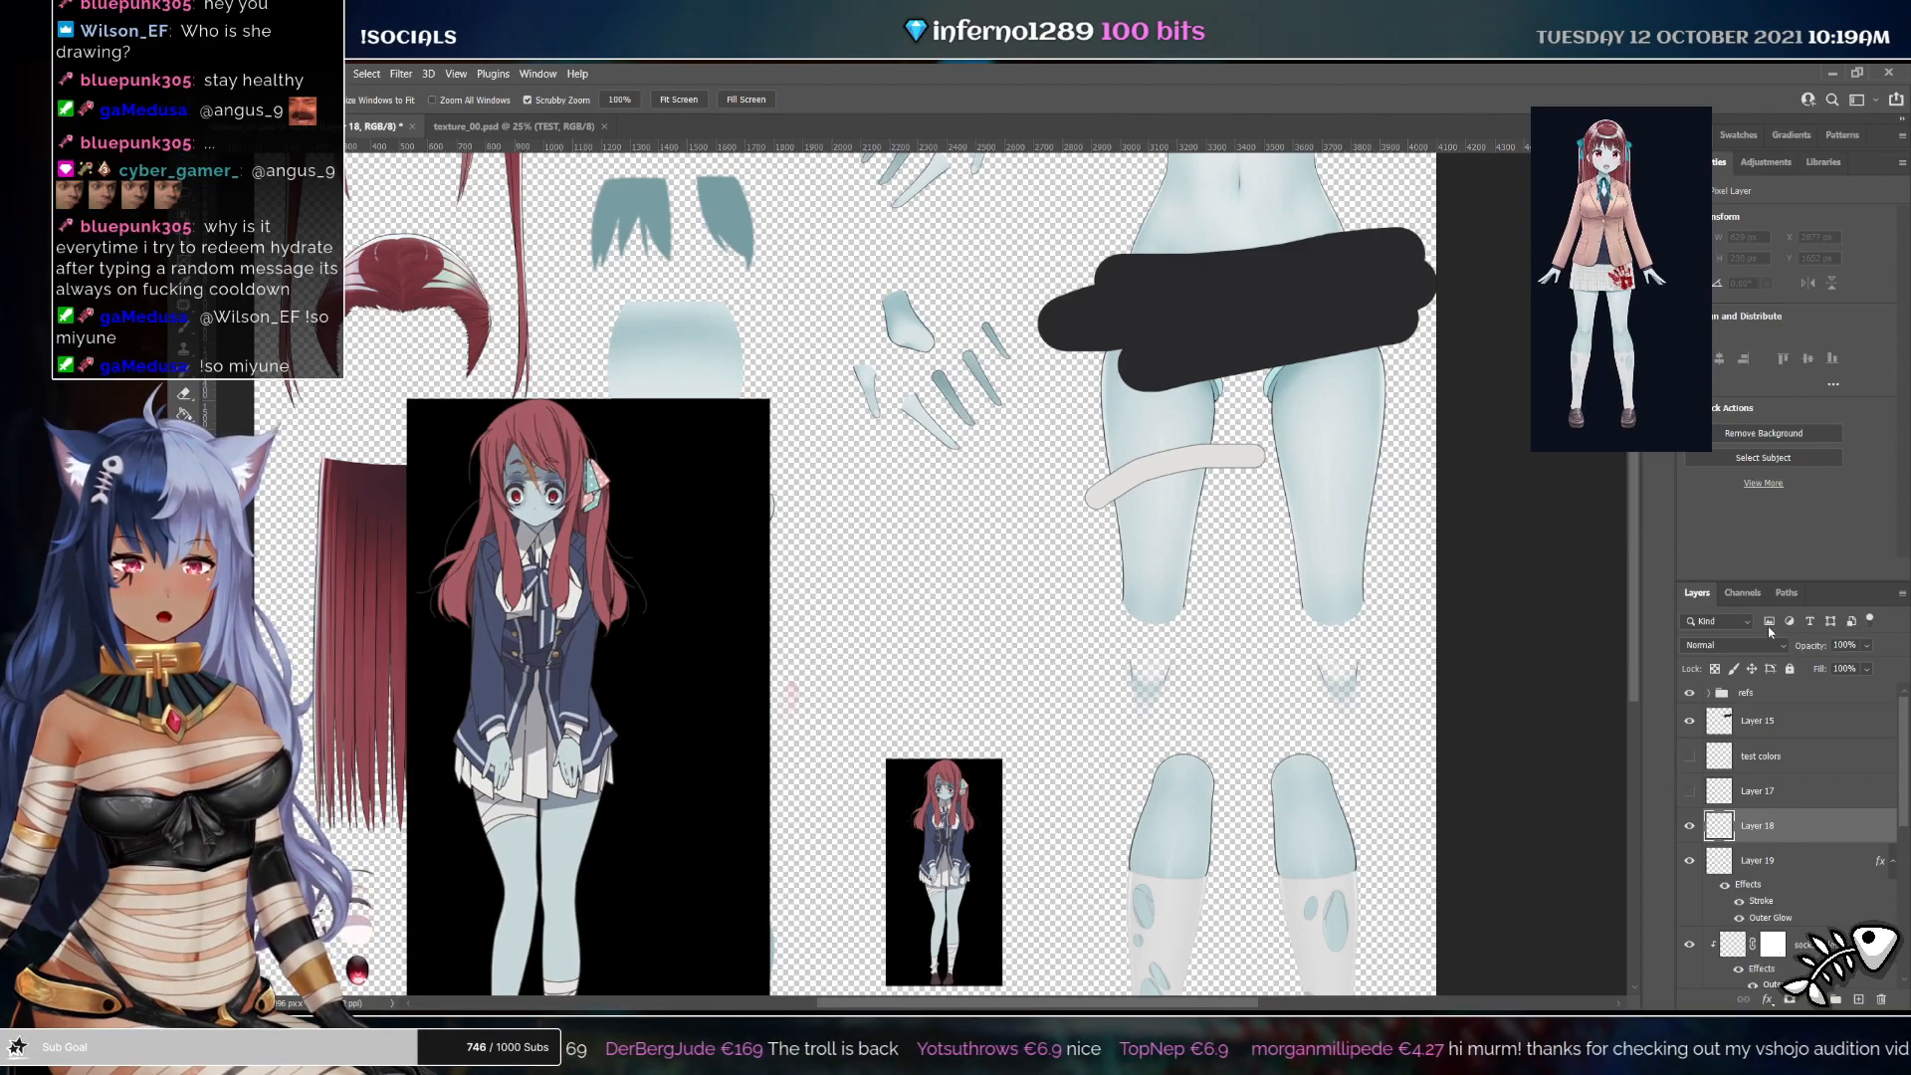
click(1739, 536)
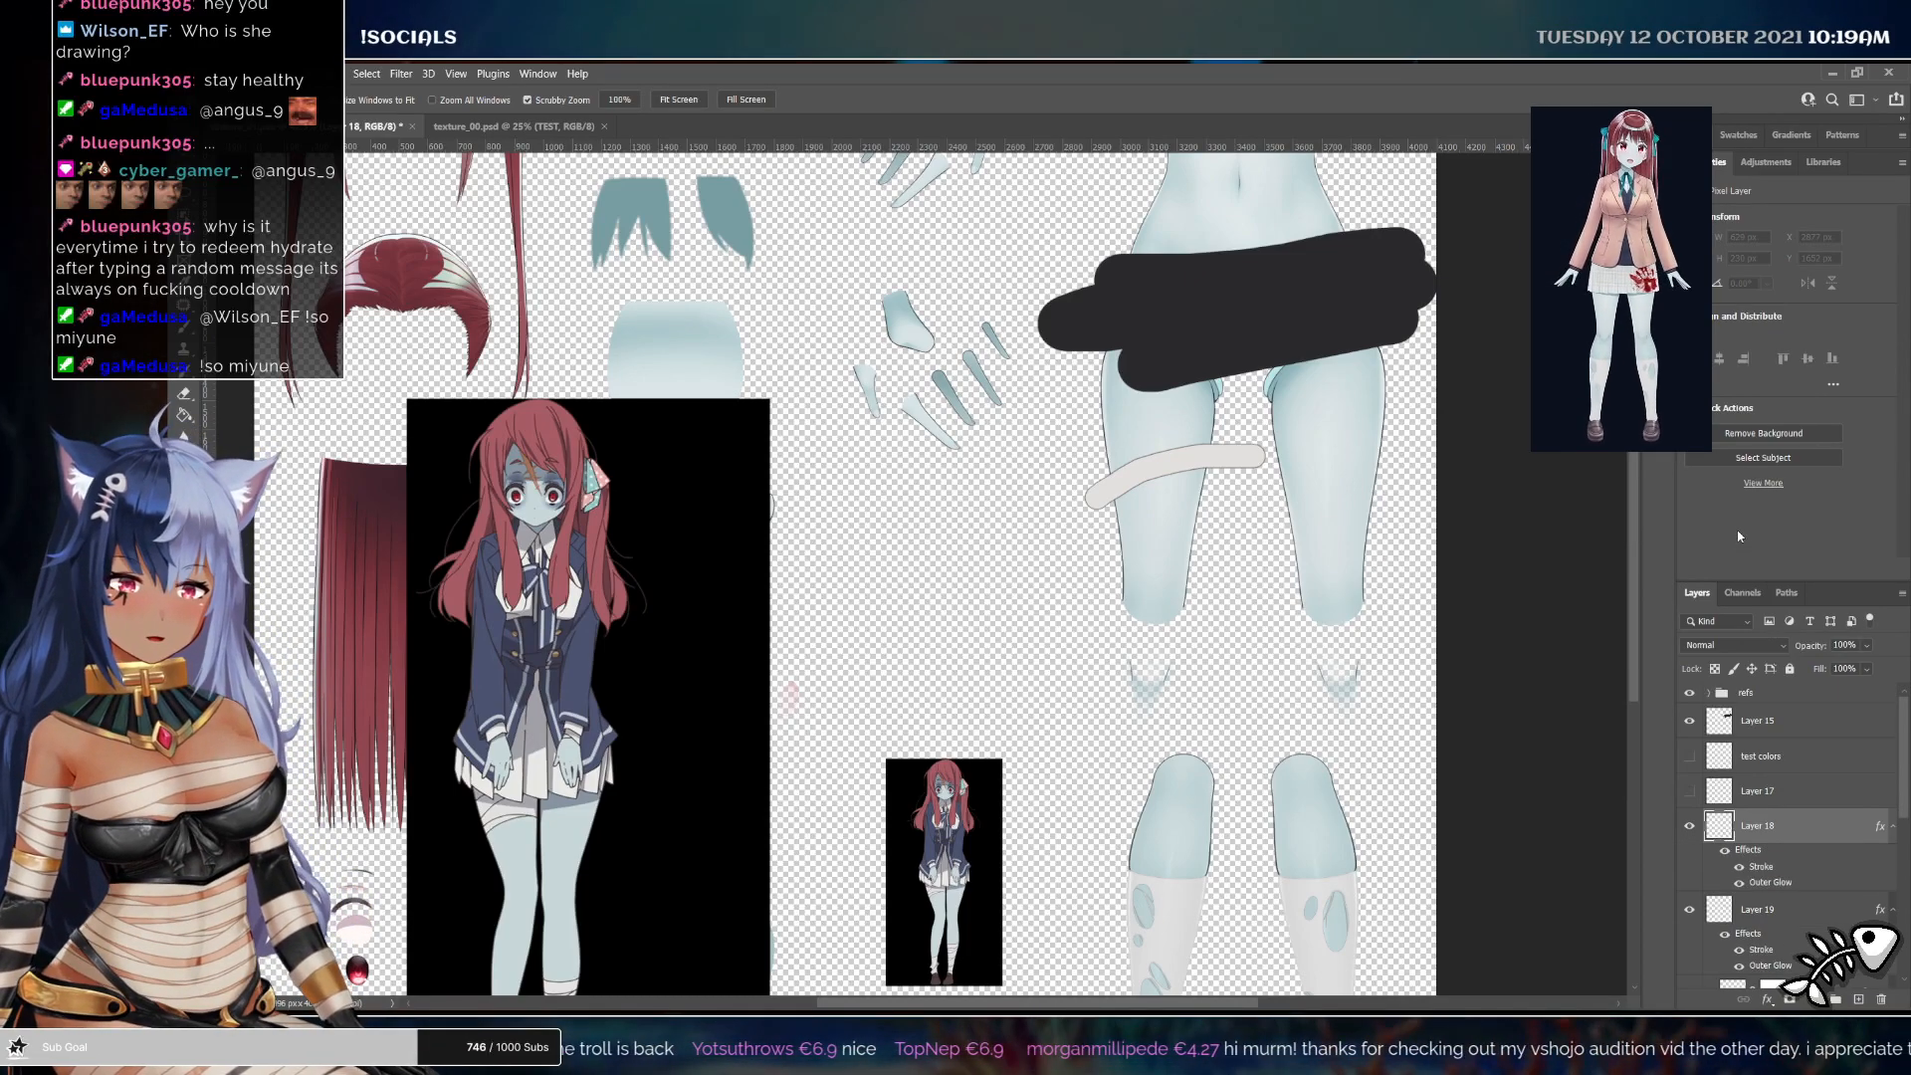
Duplicate the bandage strip twice and rotate and reposition the copies to stack wraps around the thigh
key(r)
drag(845, 696, 952, 577)
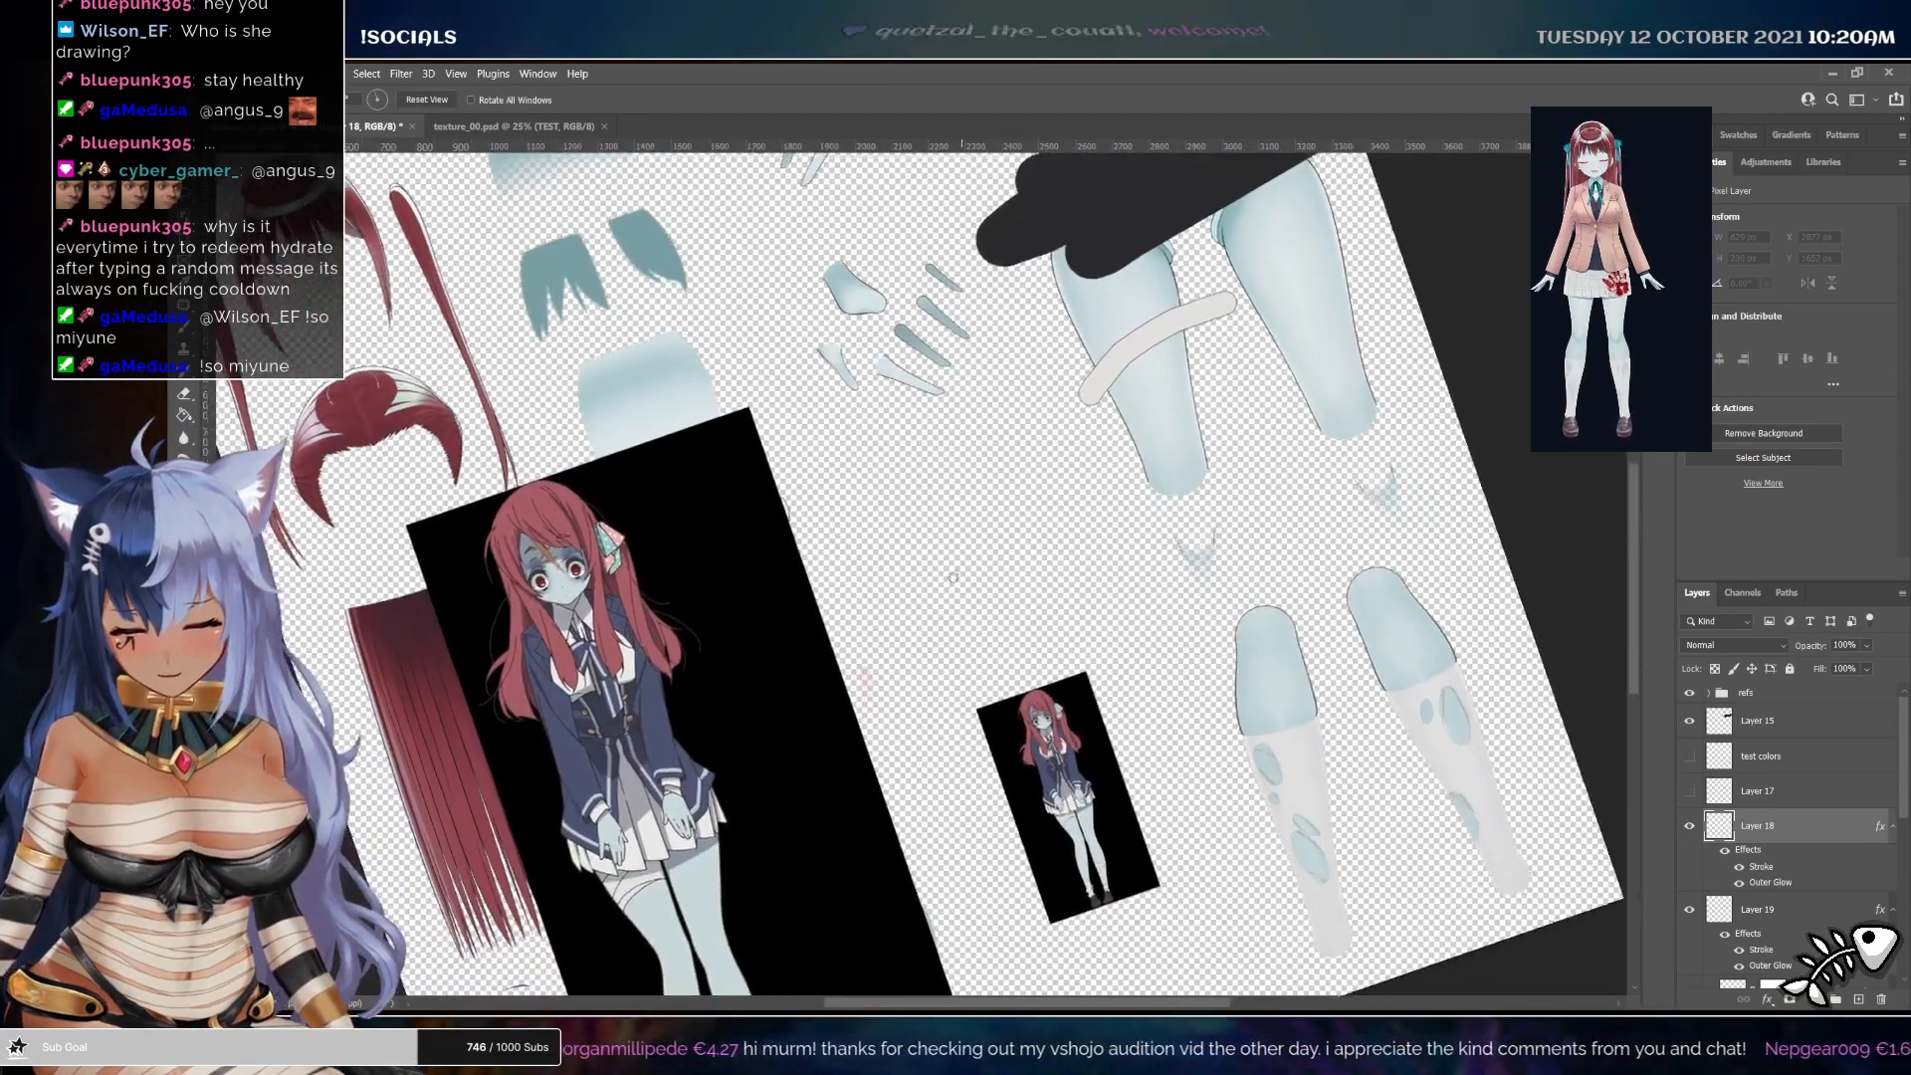
key(b)
drag(1094, 358, 1147, 311)
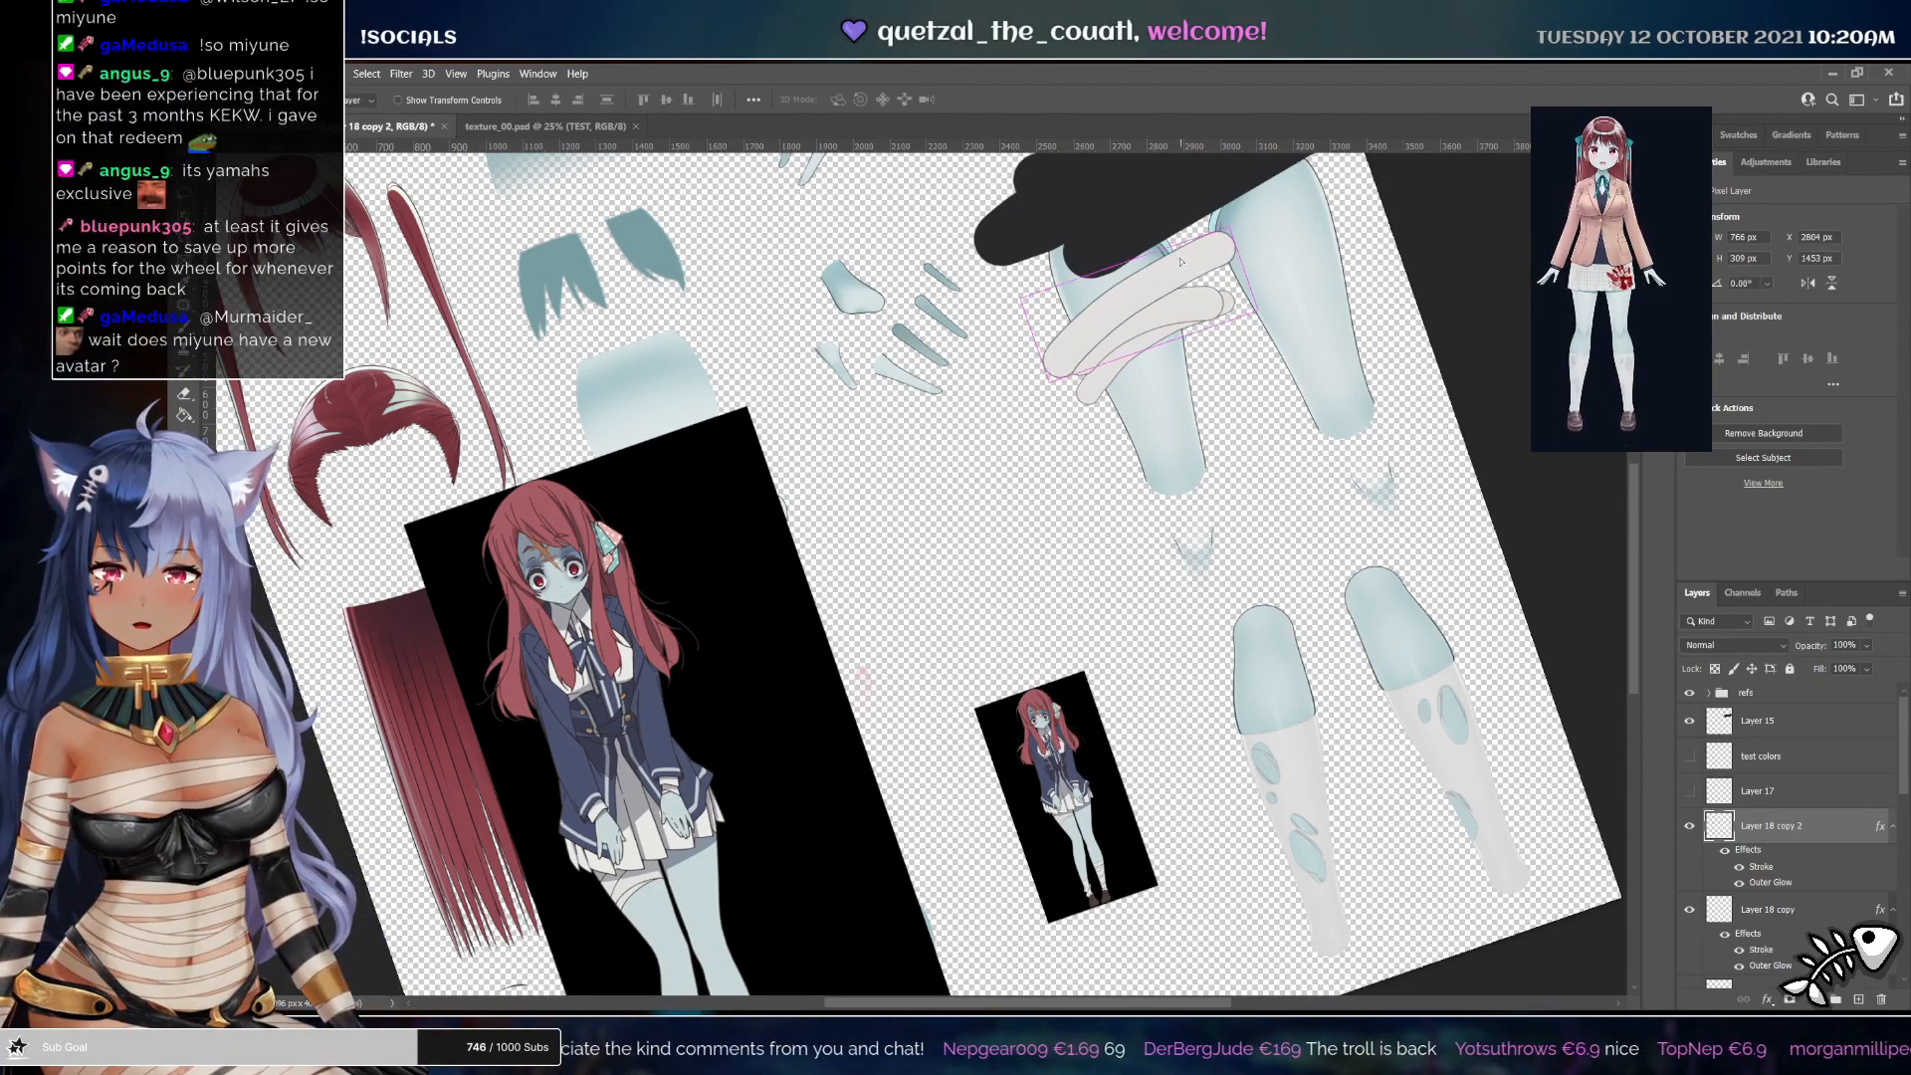
drag(1187, 267, 1176, 253)
key(ctrl+t)
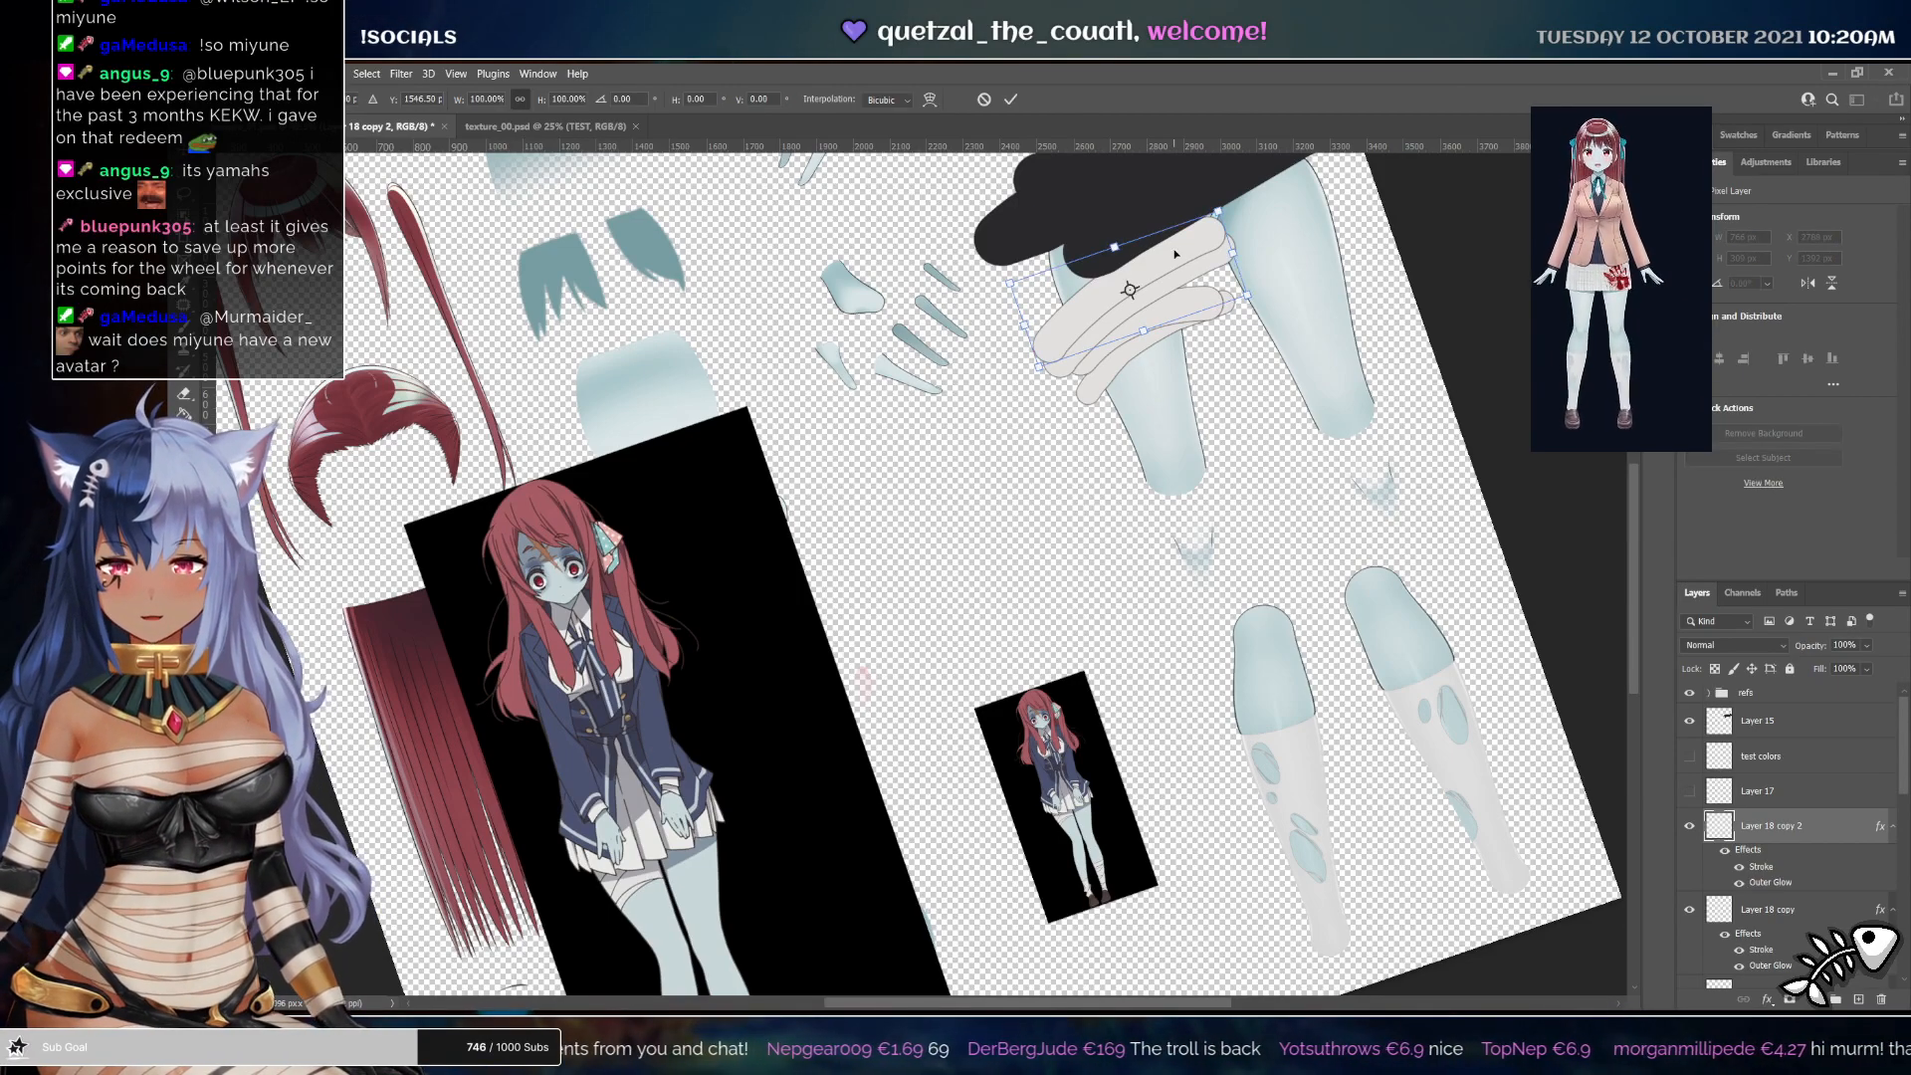
drag(1288, 271, 1286, 310)
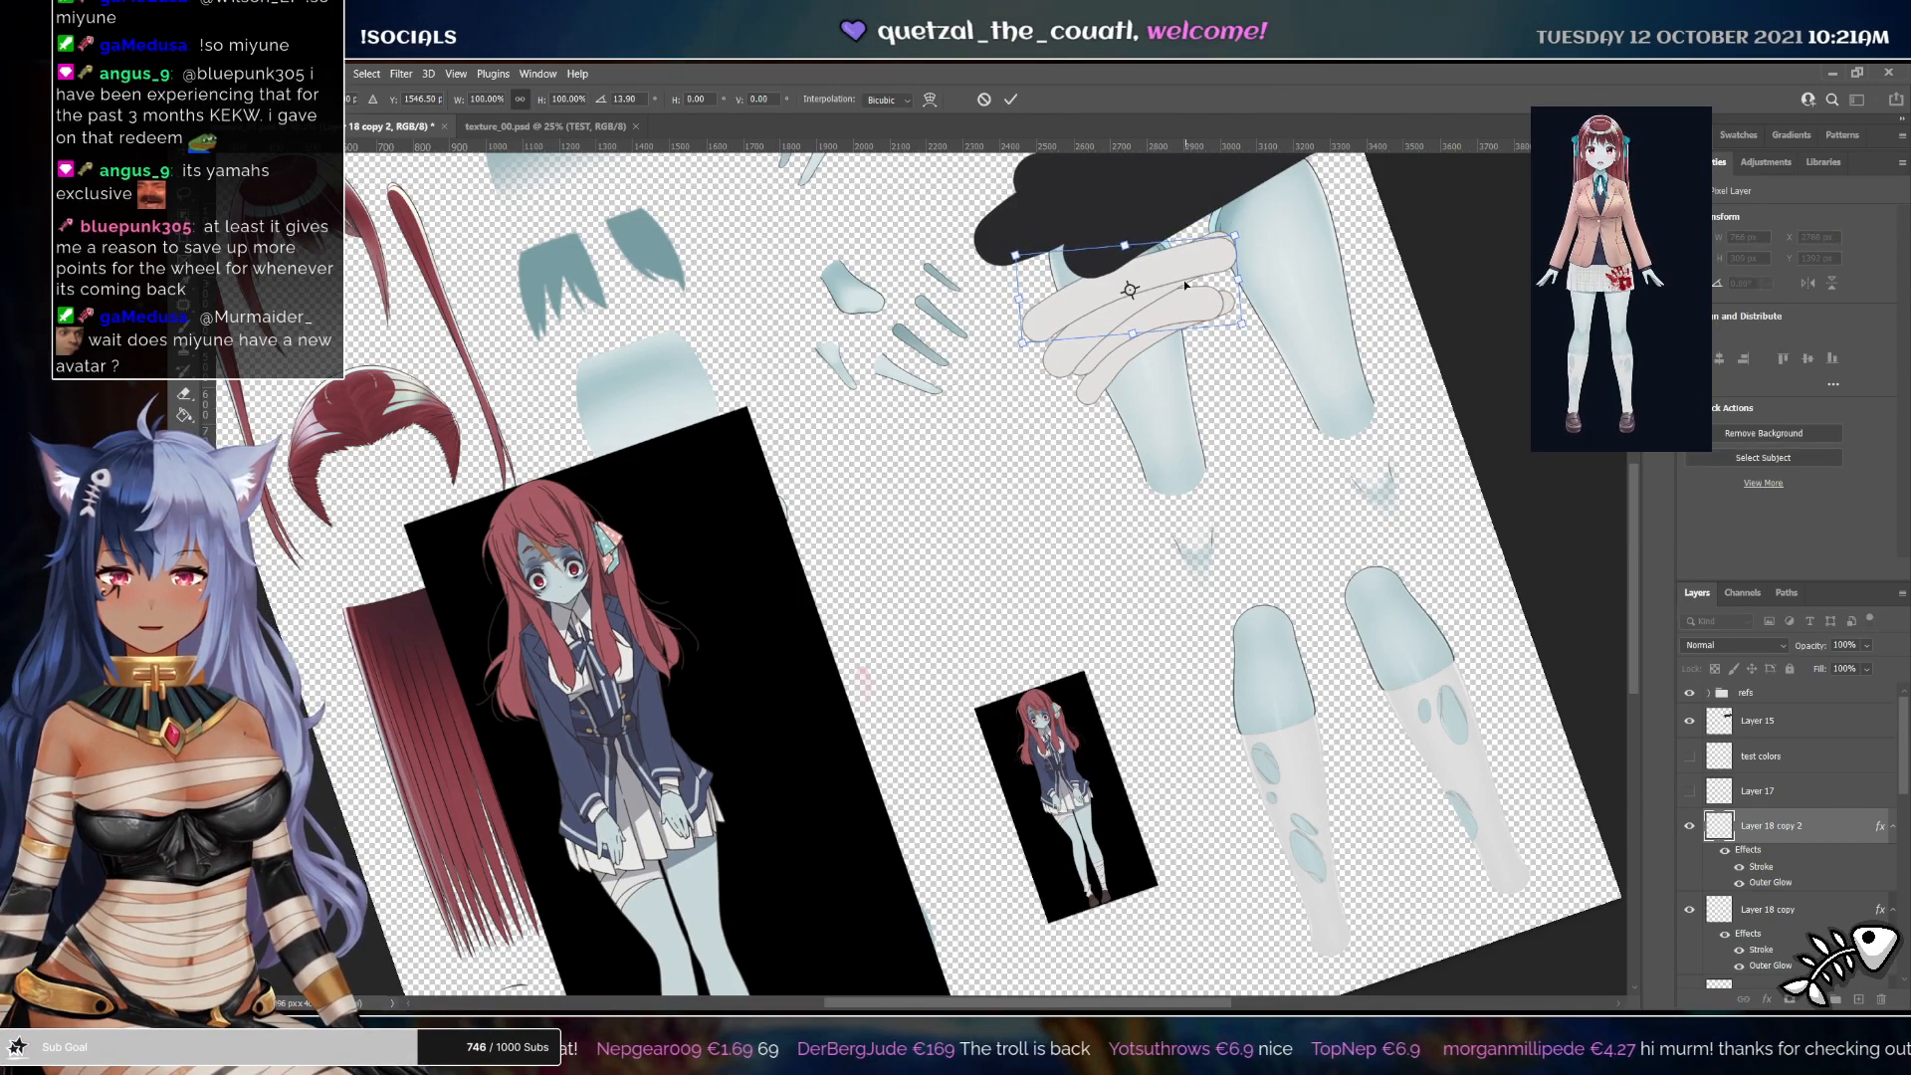
drag(1185, 279, 1172, 286)
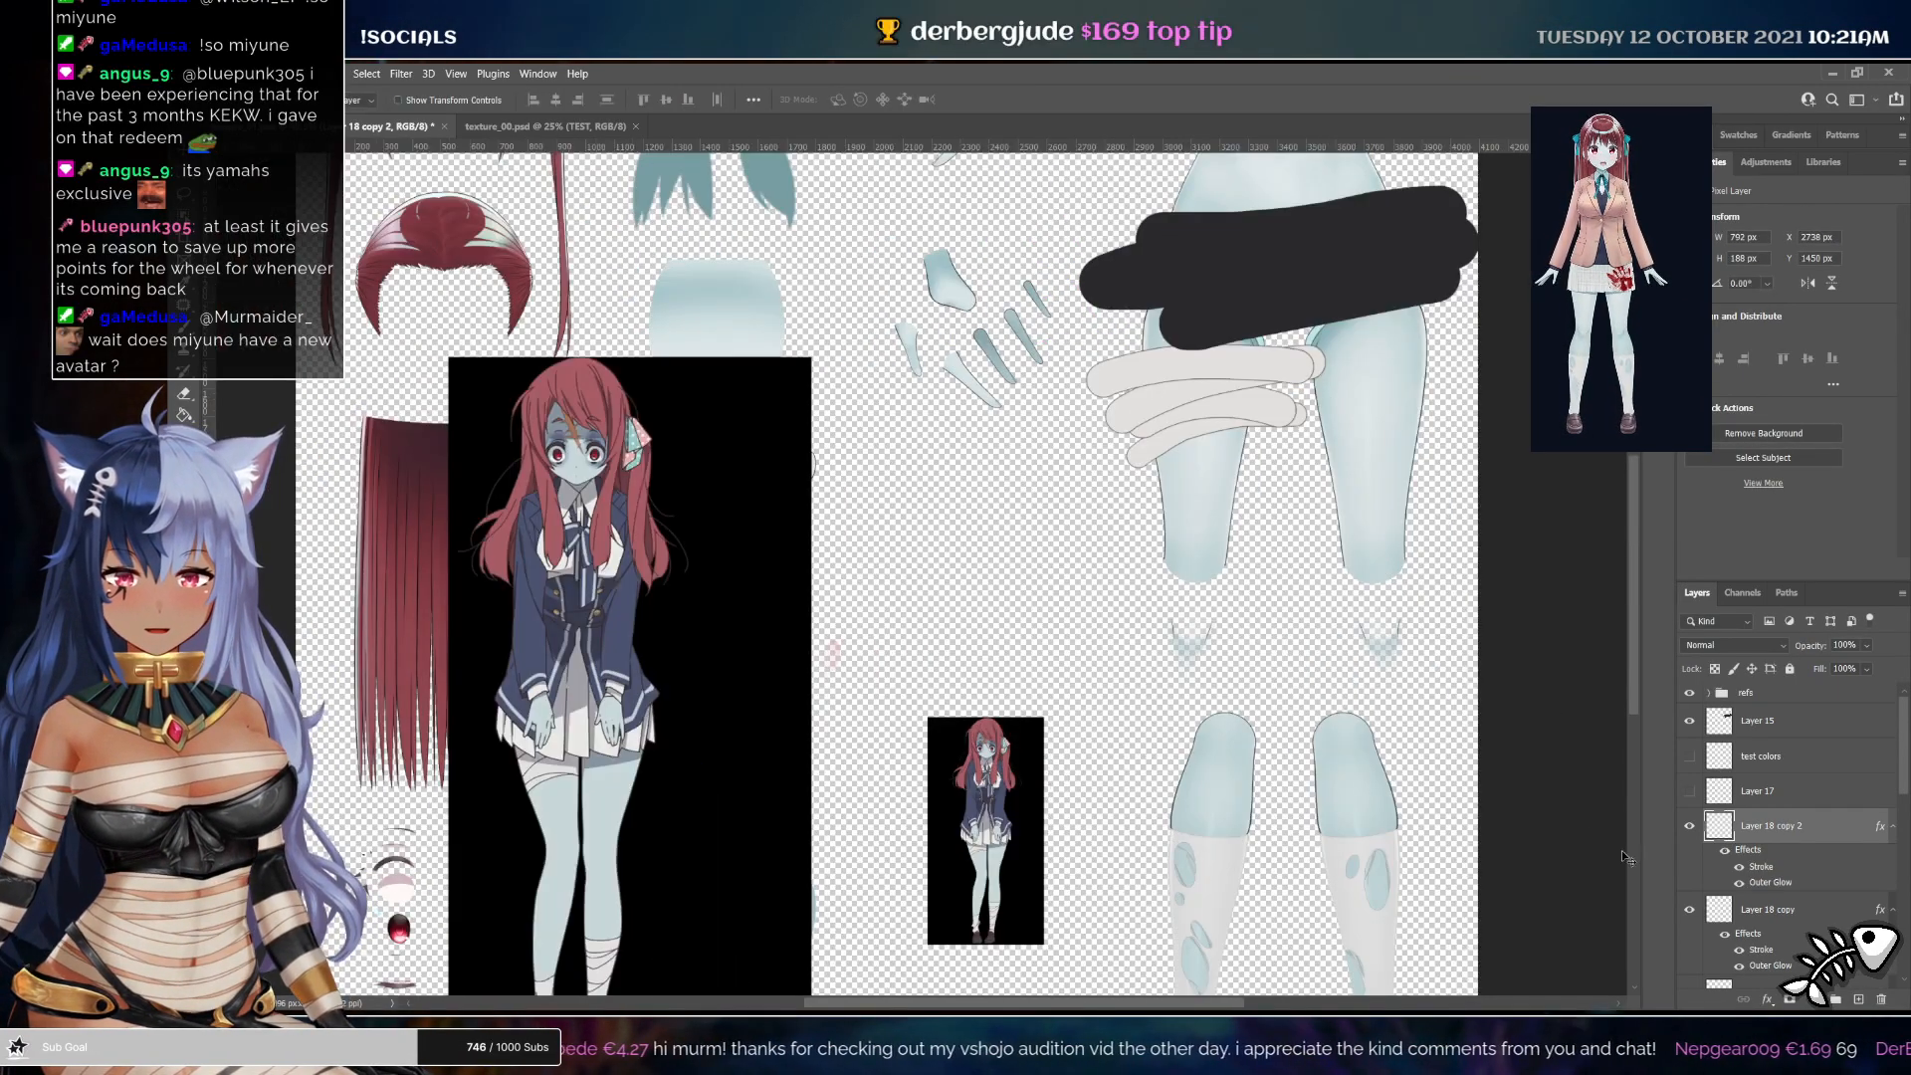
Nudge the bandage strip layers slightly downward on the thigh
scroll(1791, 906, down, 2)
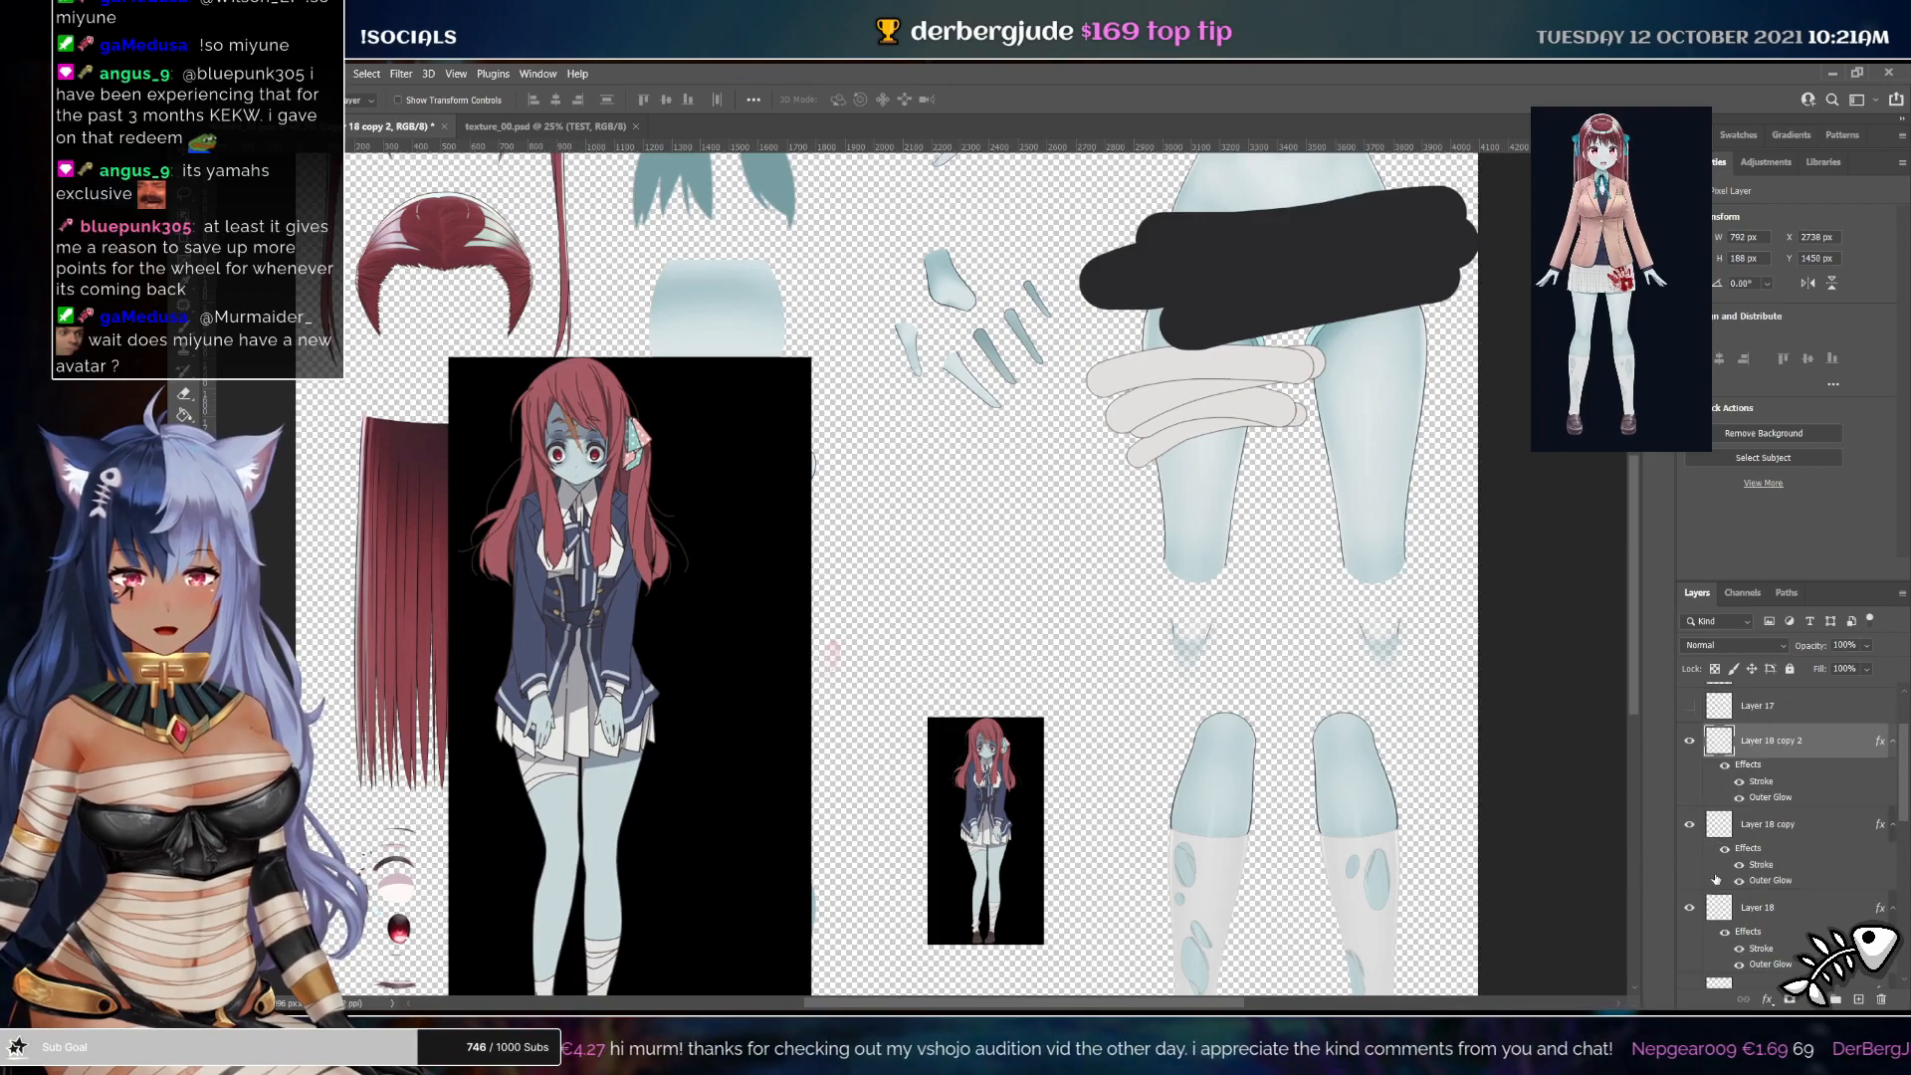
shift+click(1794, 907)
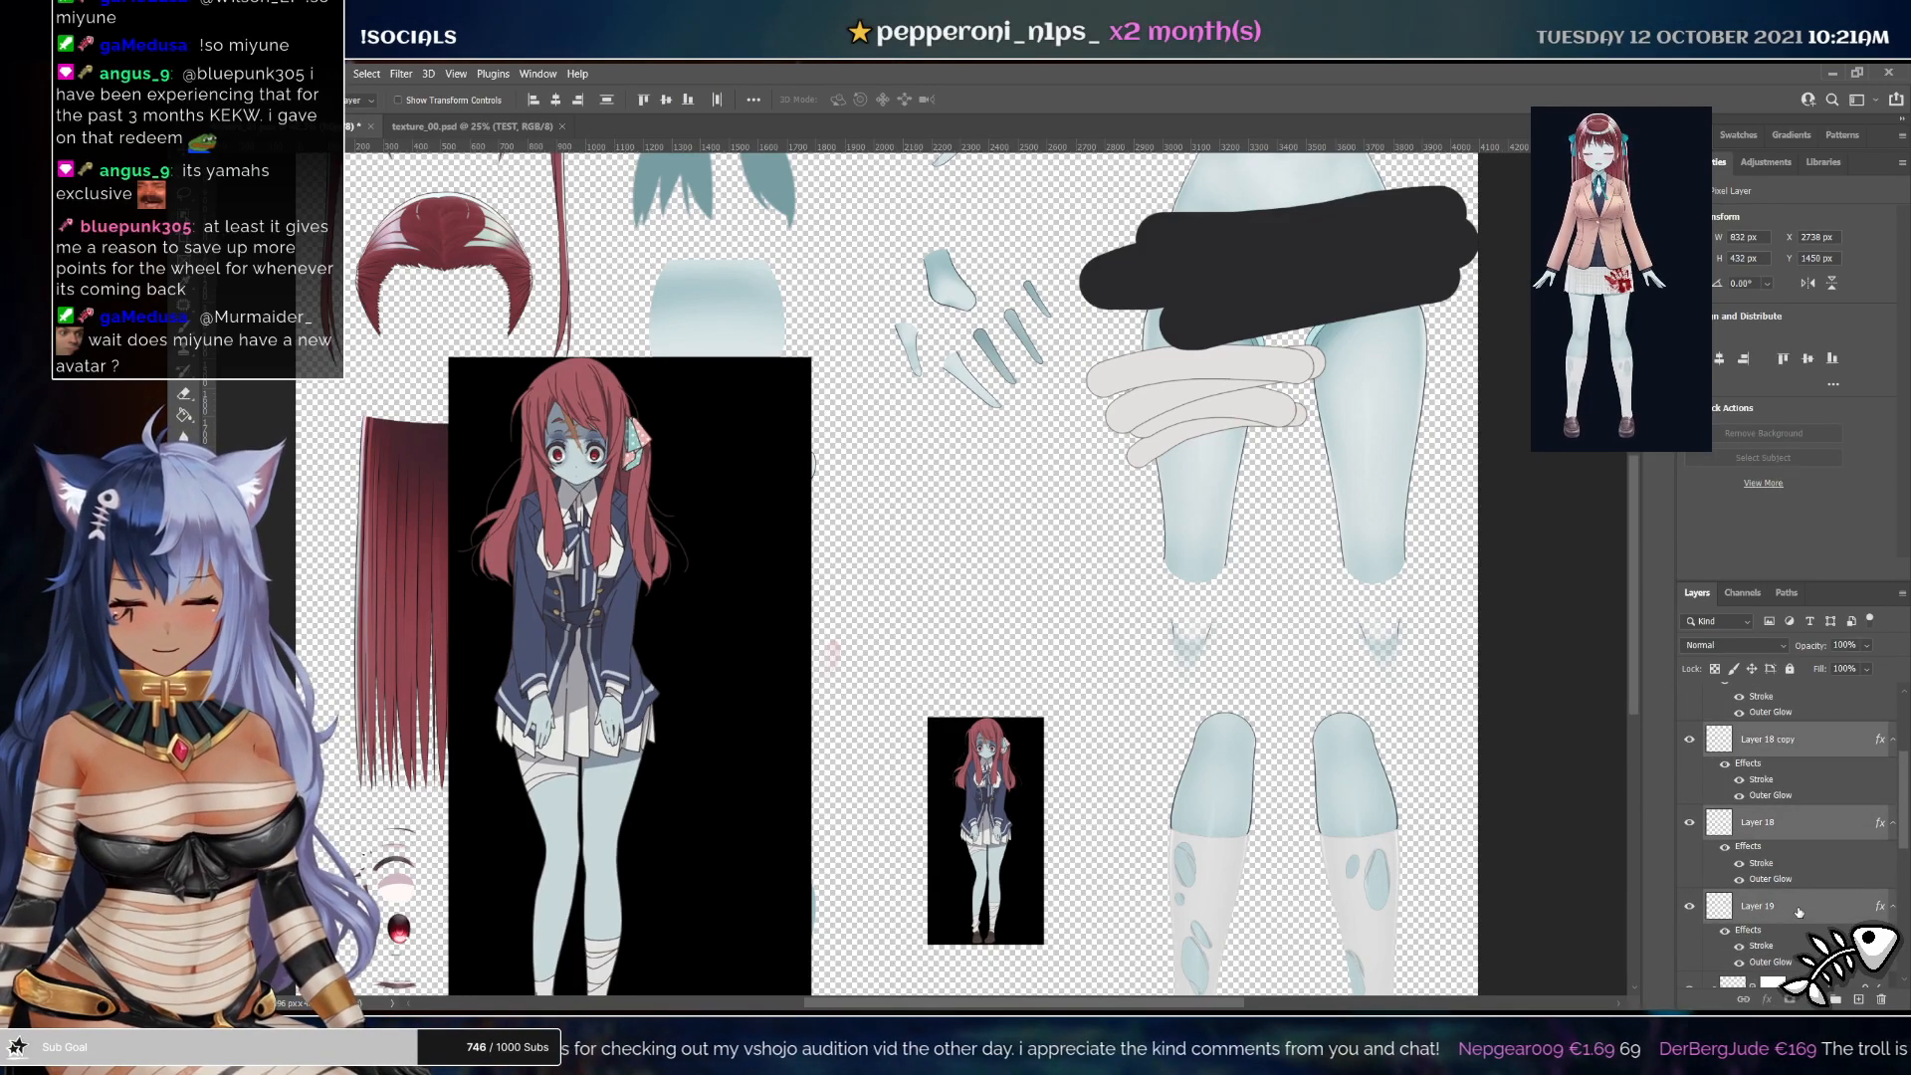
scroll(1798, 913, up, 1)
key(shift+Down)
key(shift+Down)
key(shift+Down)
key(shift+Down)
key(shift+Down)
key(shift+Down)
key(shift+Down)
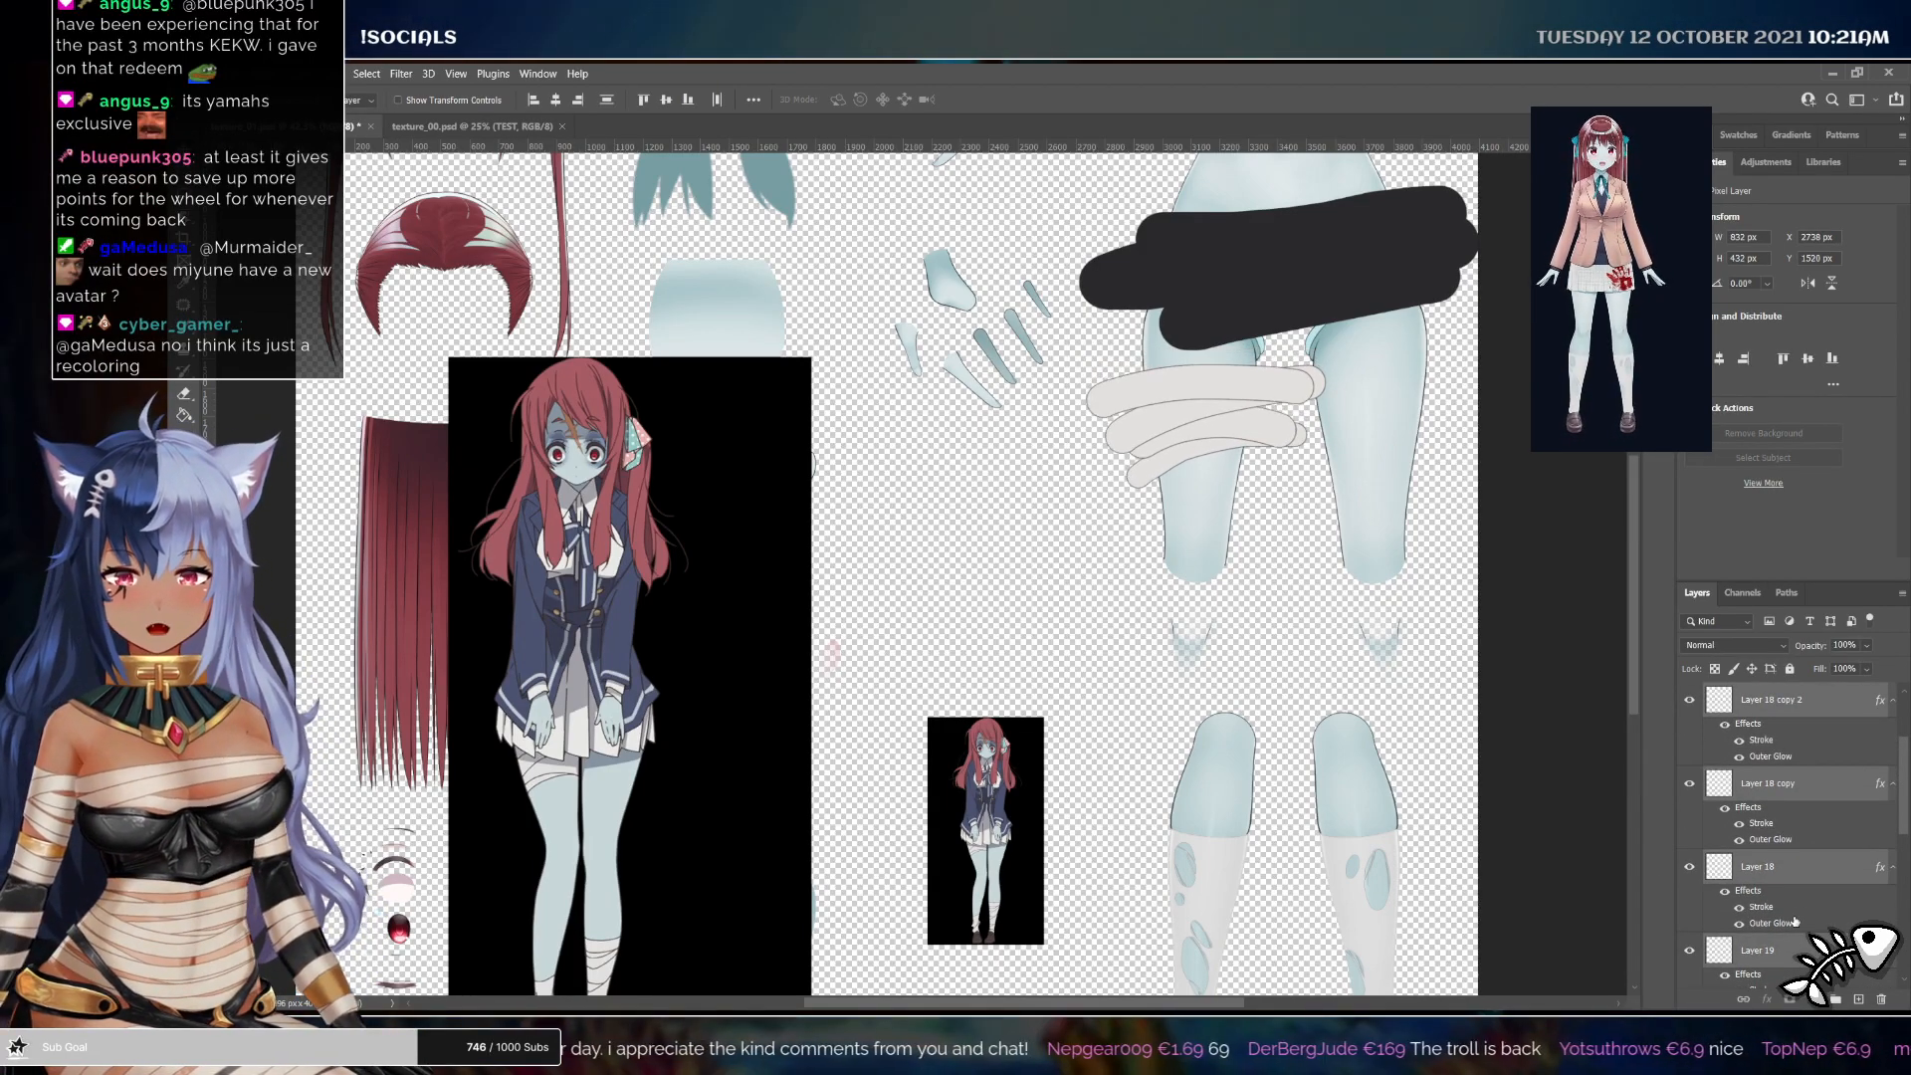
Clip the three bandage strip layers to the layers beneath them
scroll(1796, 922, down, 3)
alt+click(1801, 801)
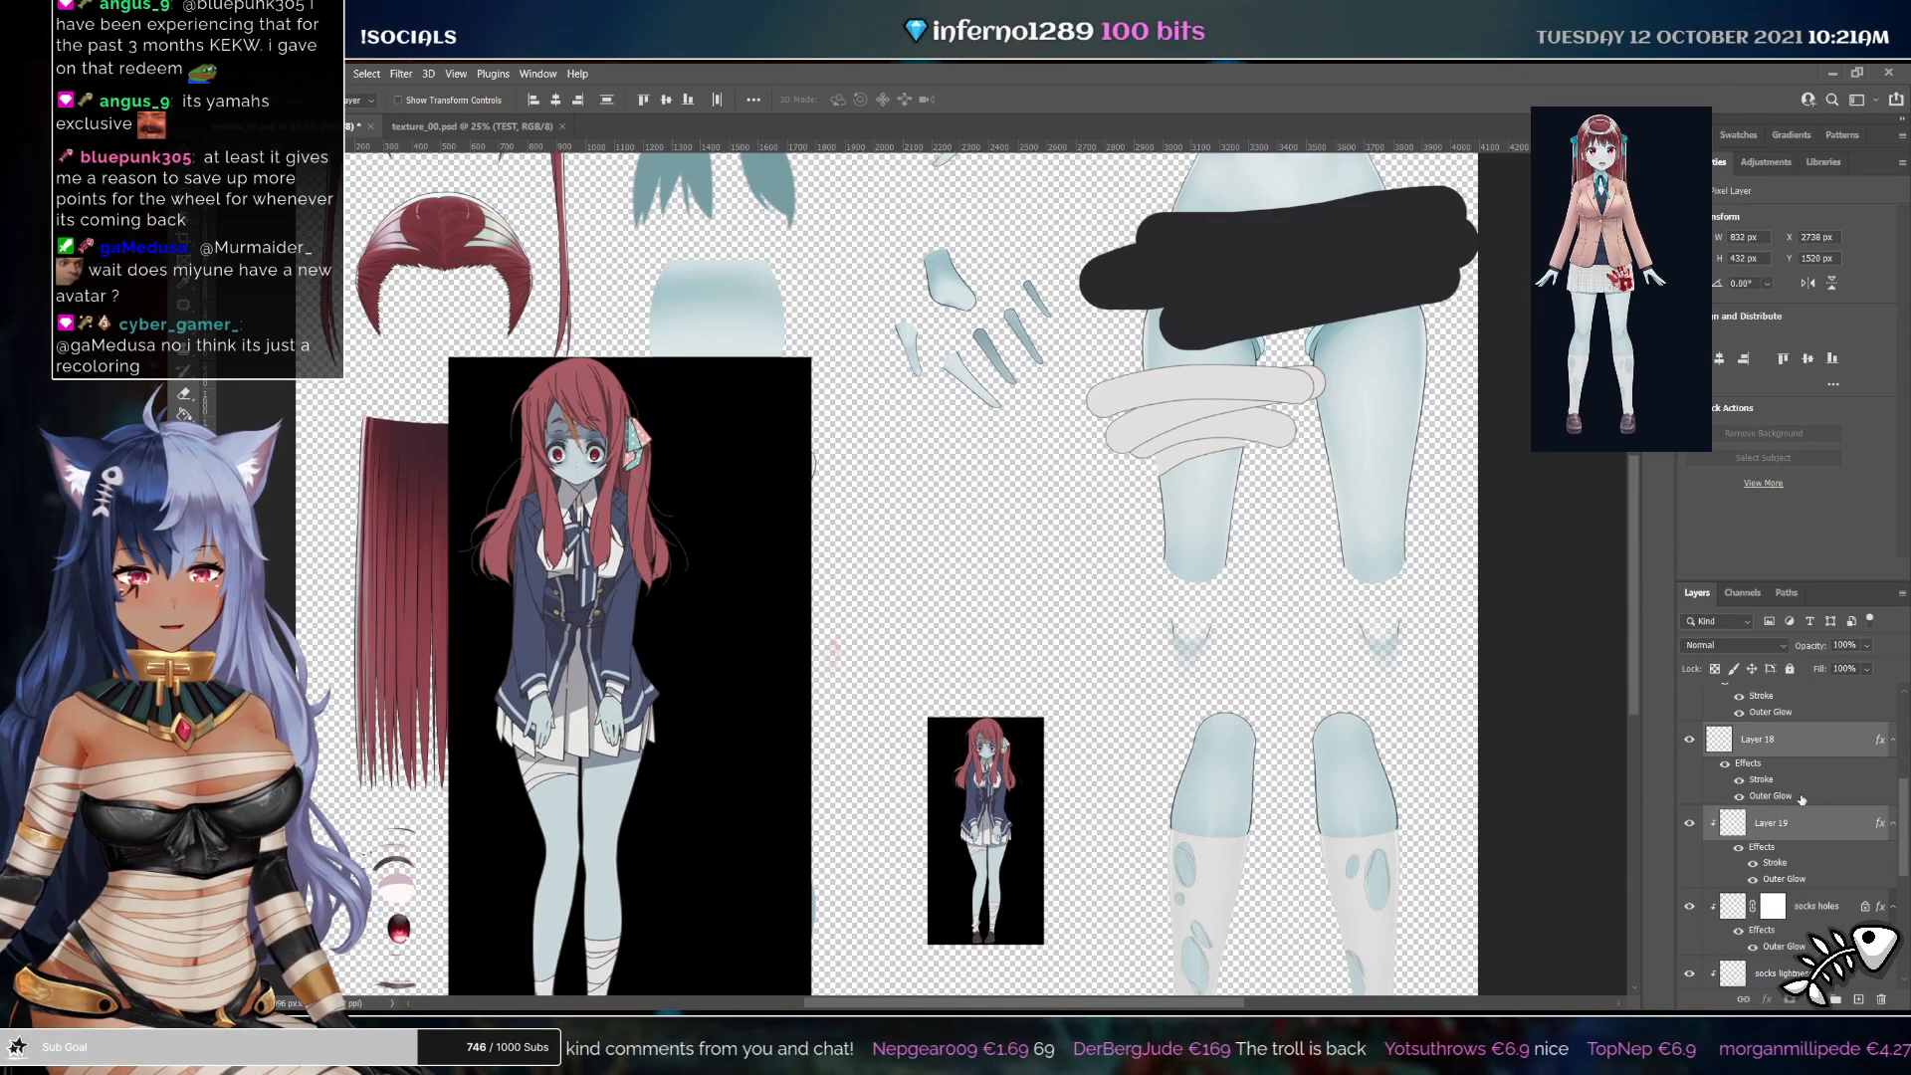
alt+click(1806, 800)
alt+click(1813, 715)
scroll(1813, 752, up, 2)
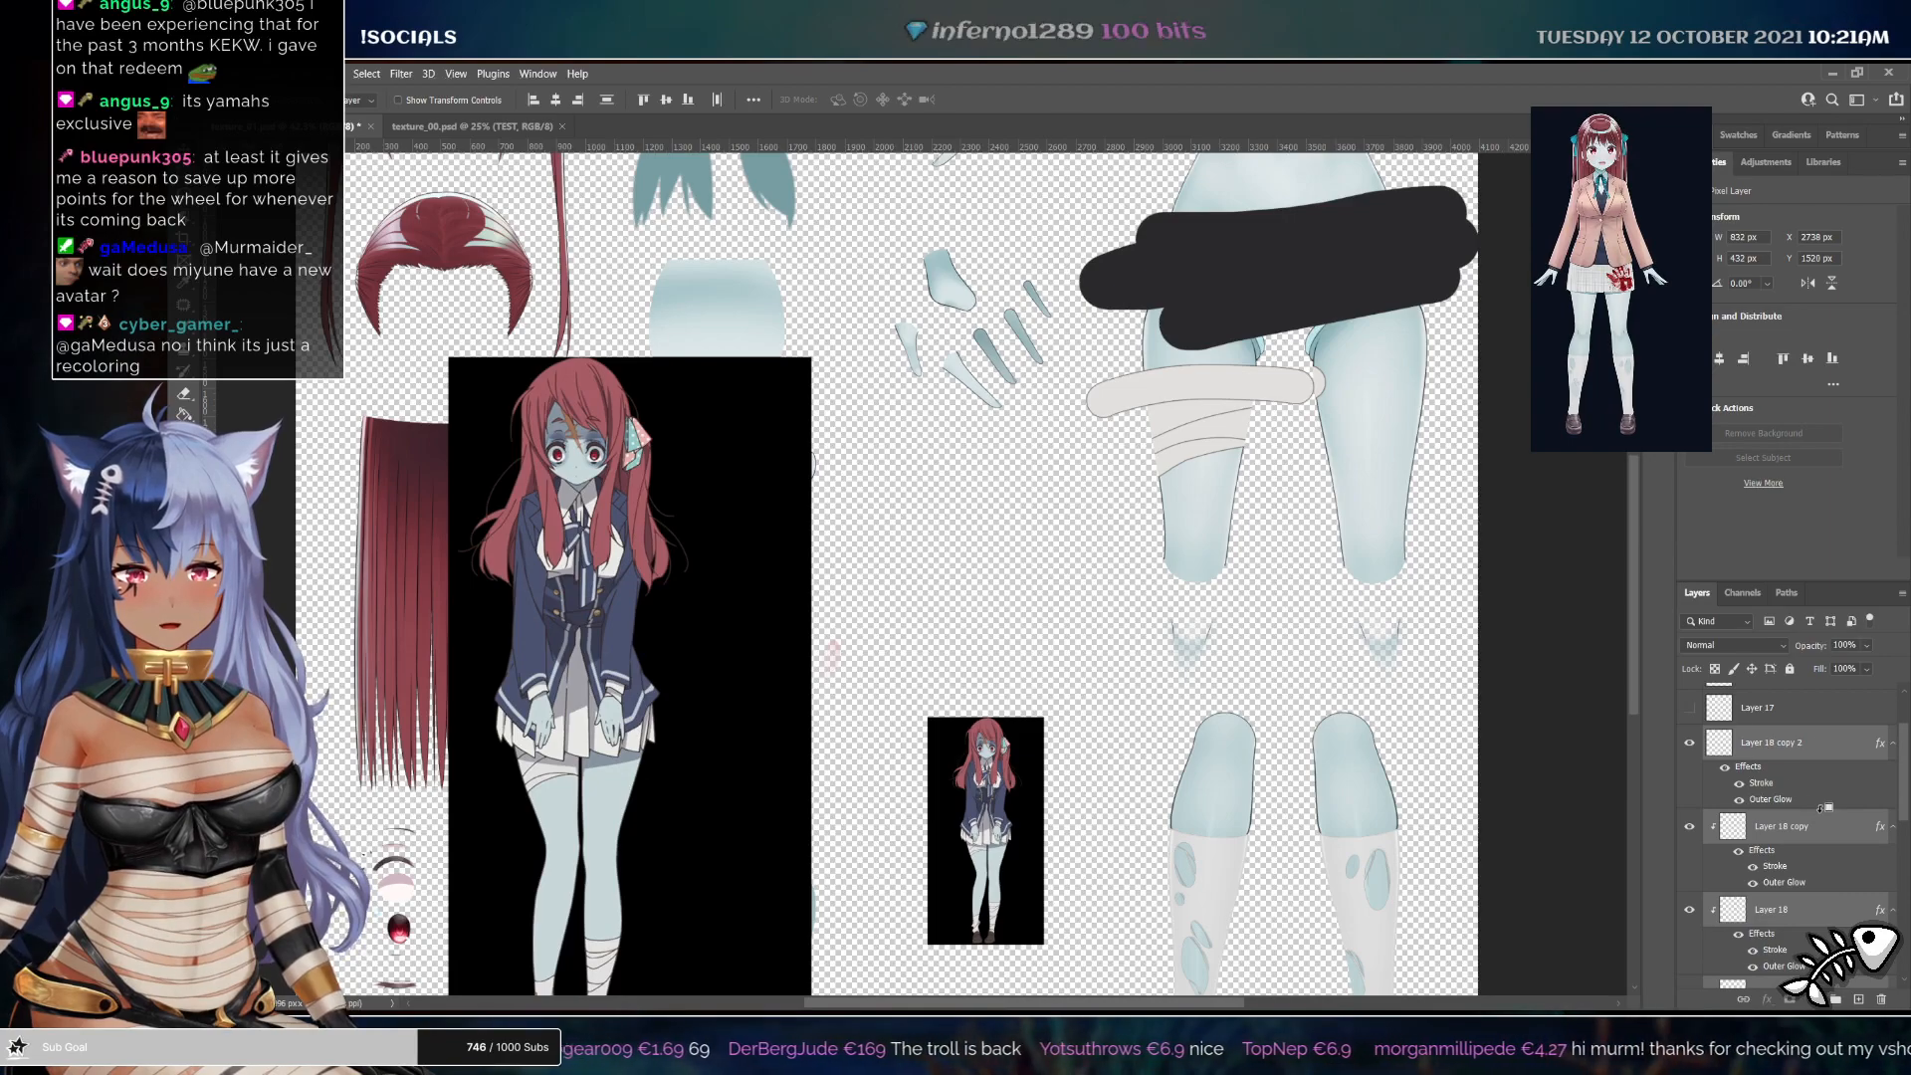
alt+click(1821, 806)
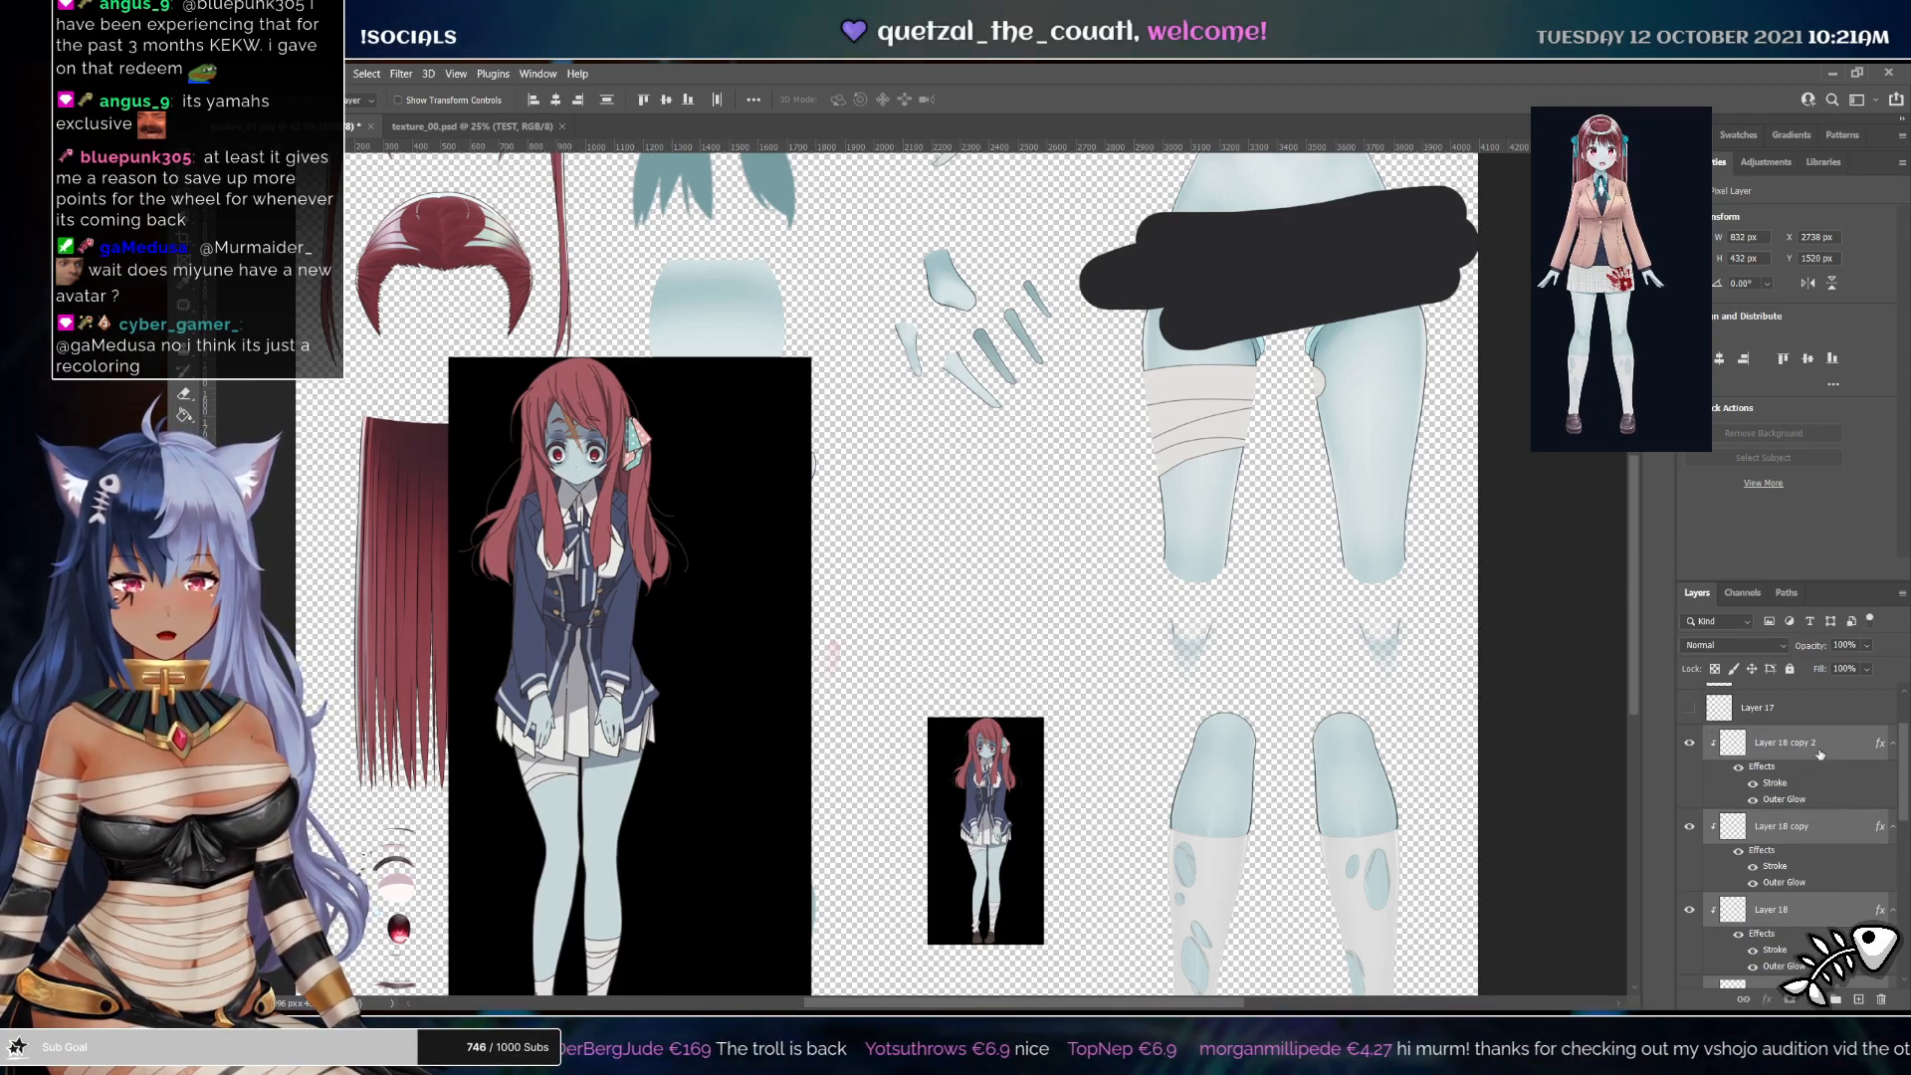
click(1812, 754)
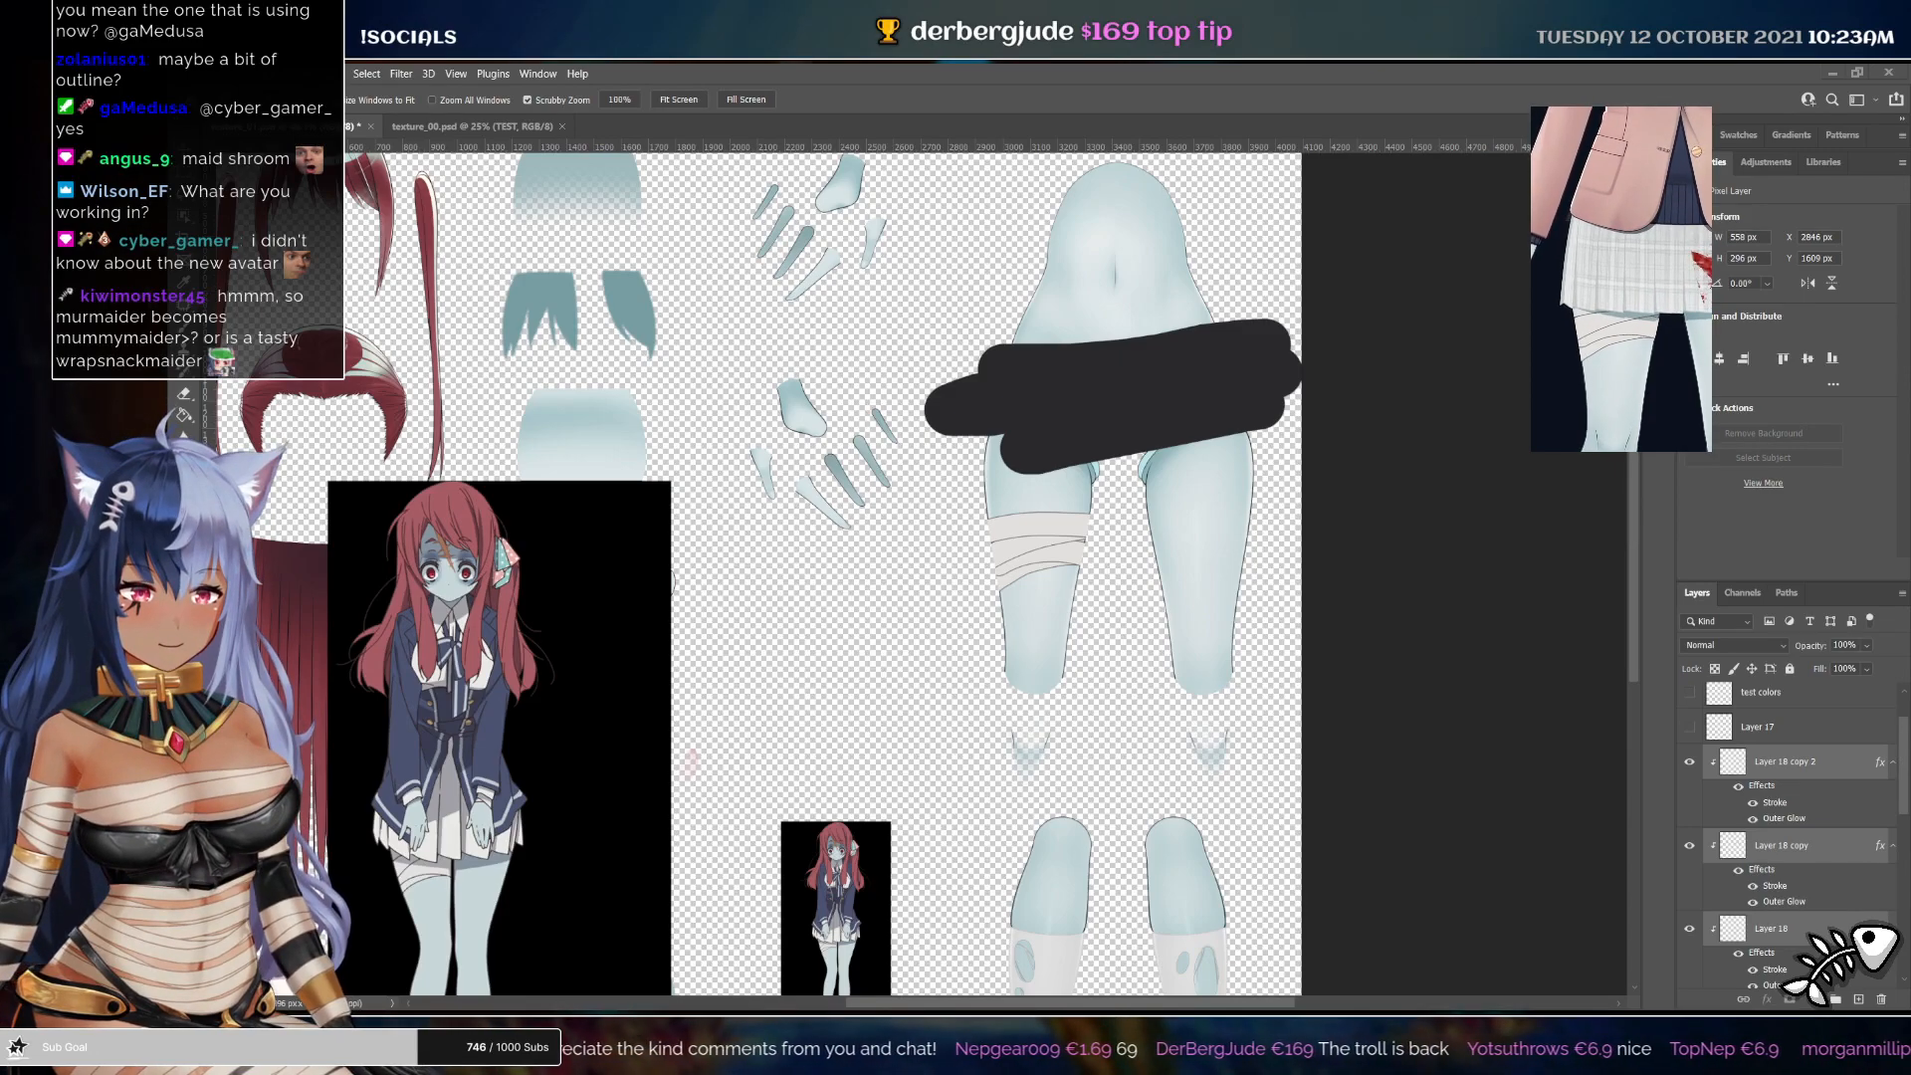
Combine the three bandage strip layers into a single smart object
scroll(1791, 836, down, 5)
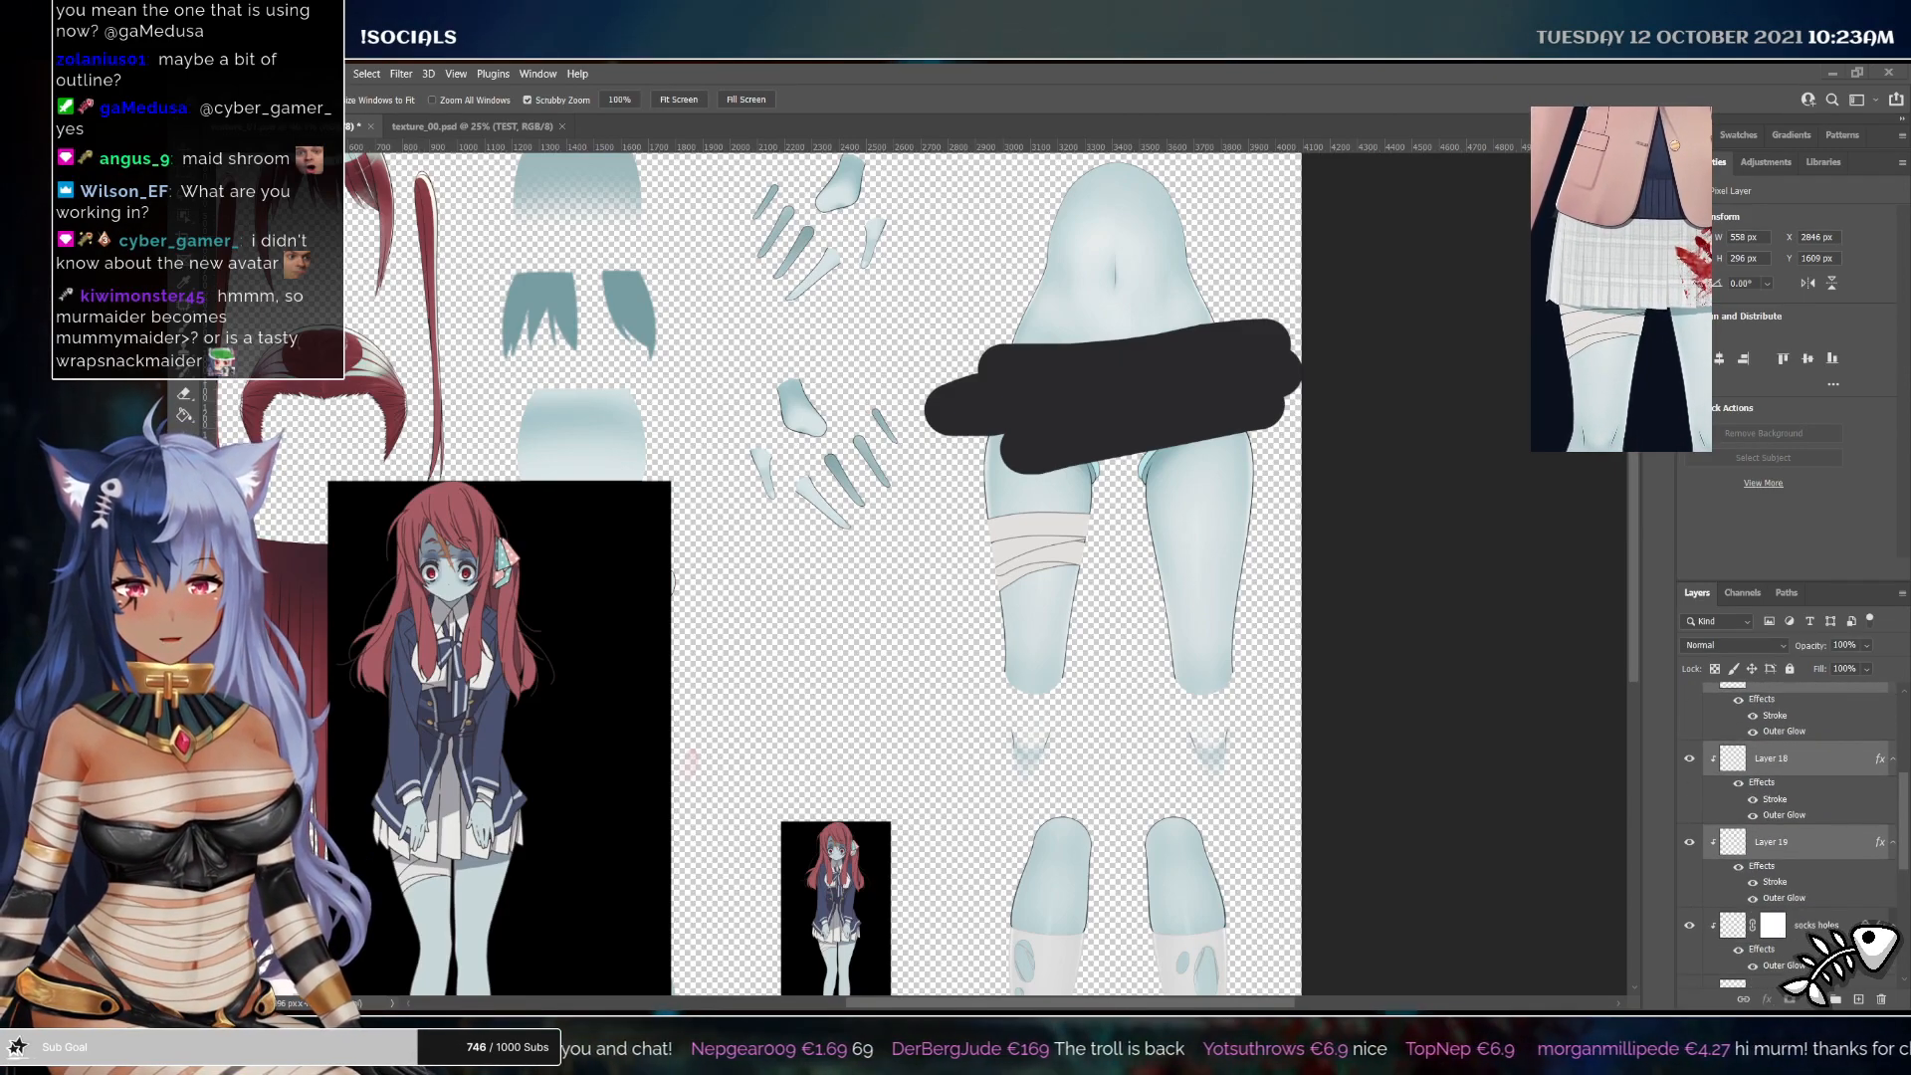
click(1766, 314)
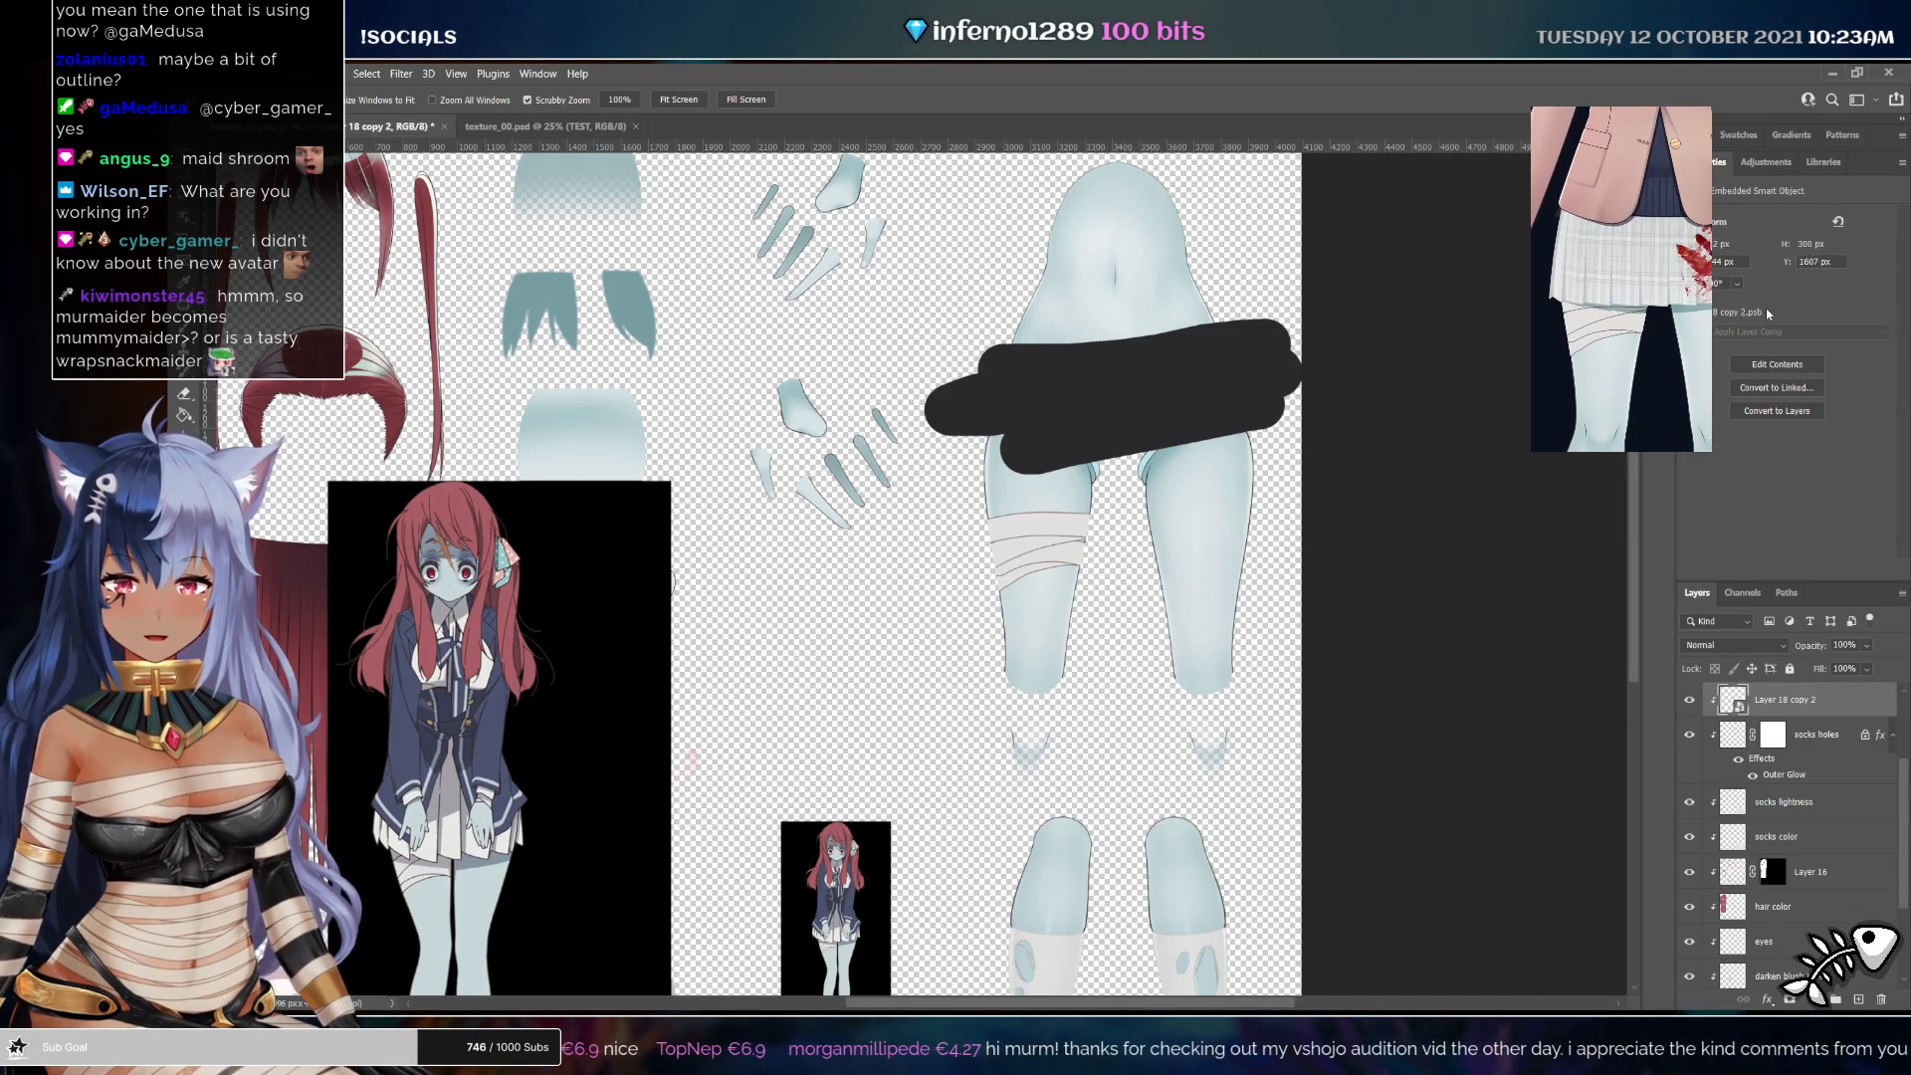
drag(1014, 544, 1107, 664)
key(ctrl+z)
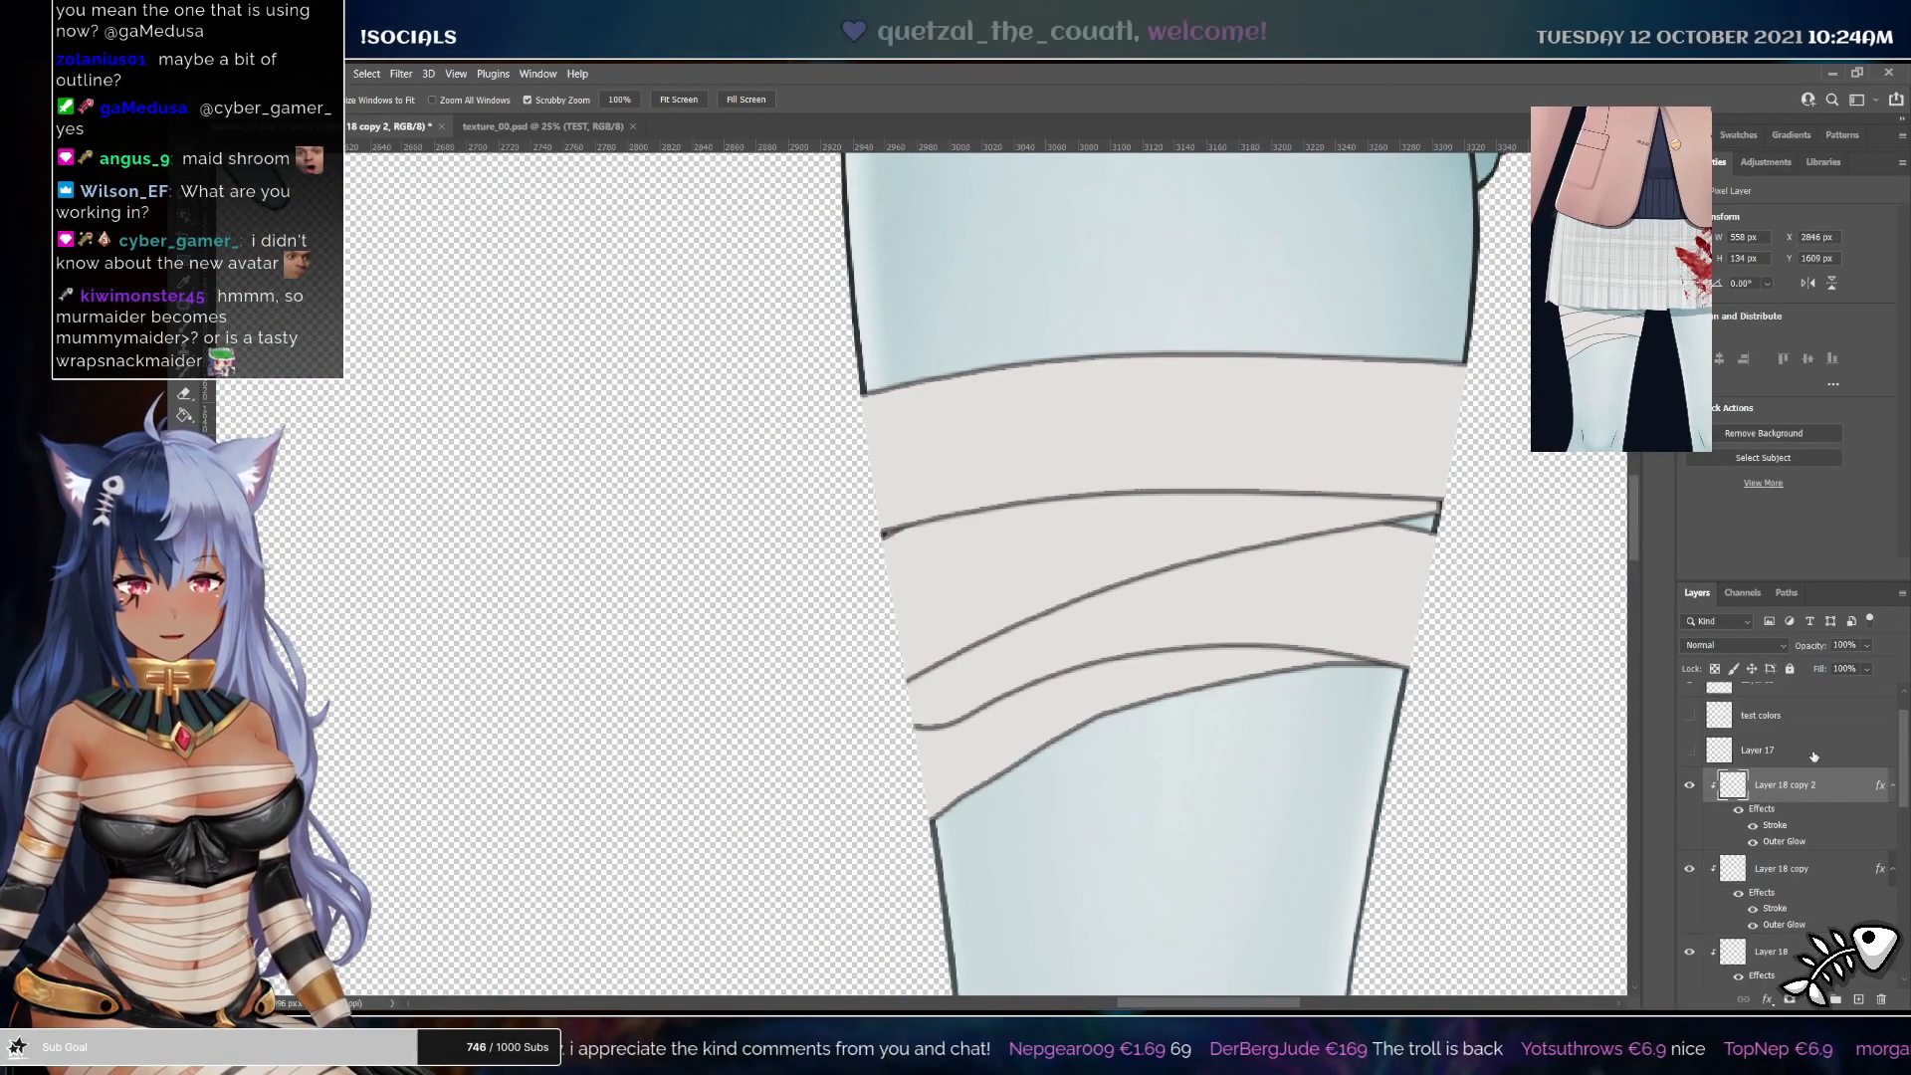
scroll(1805, 864, down, 1)
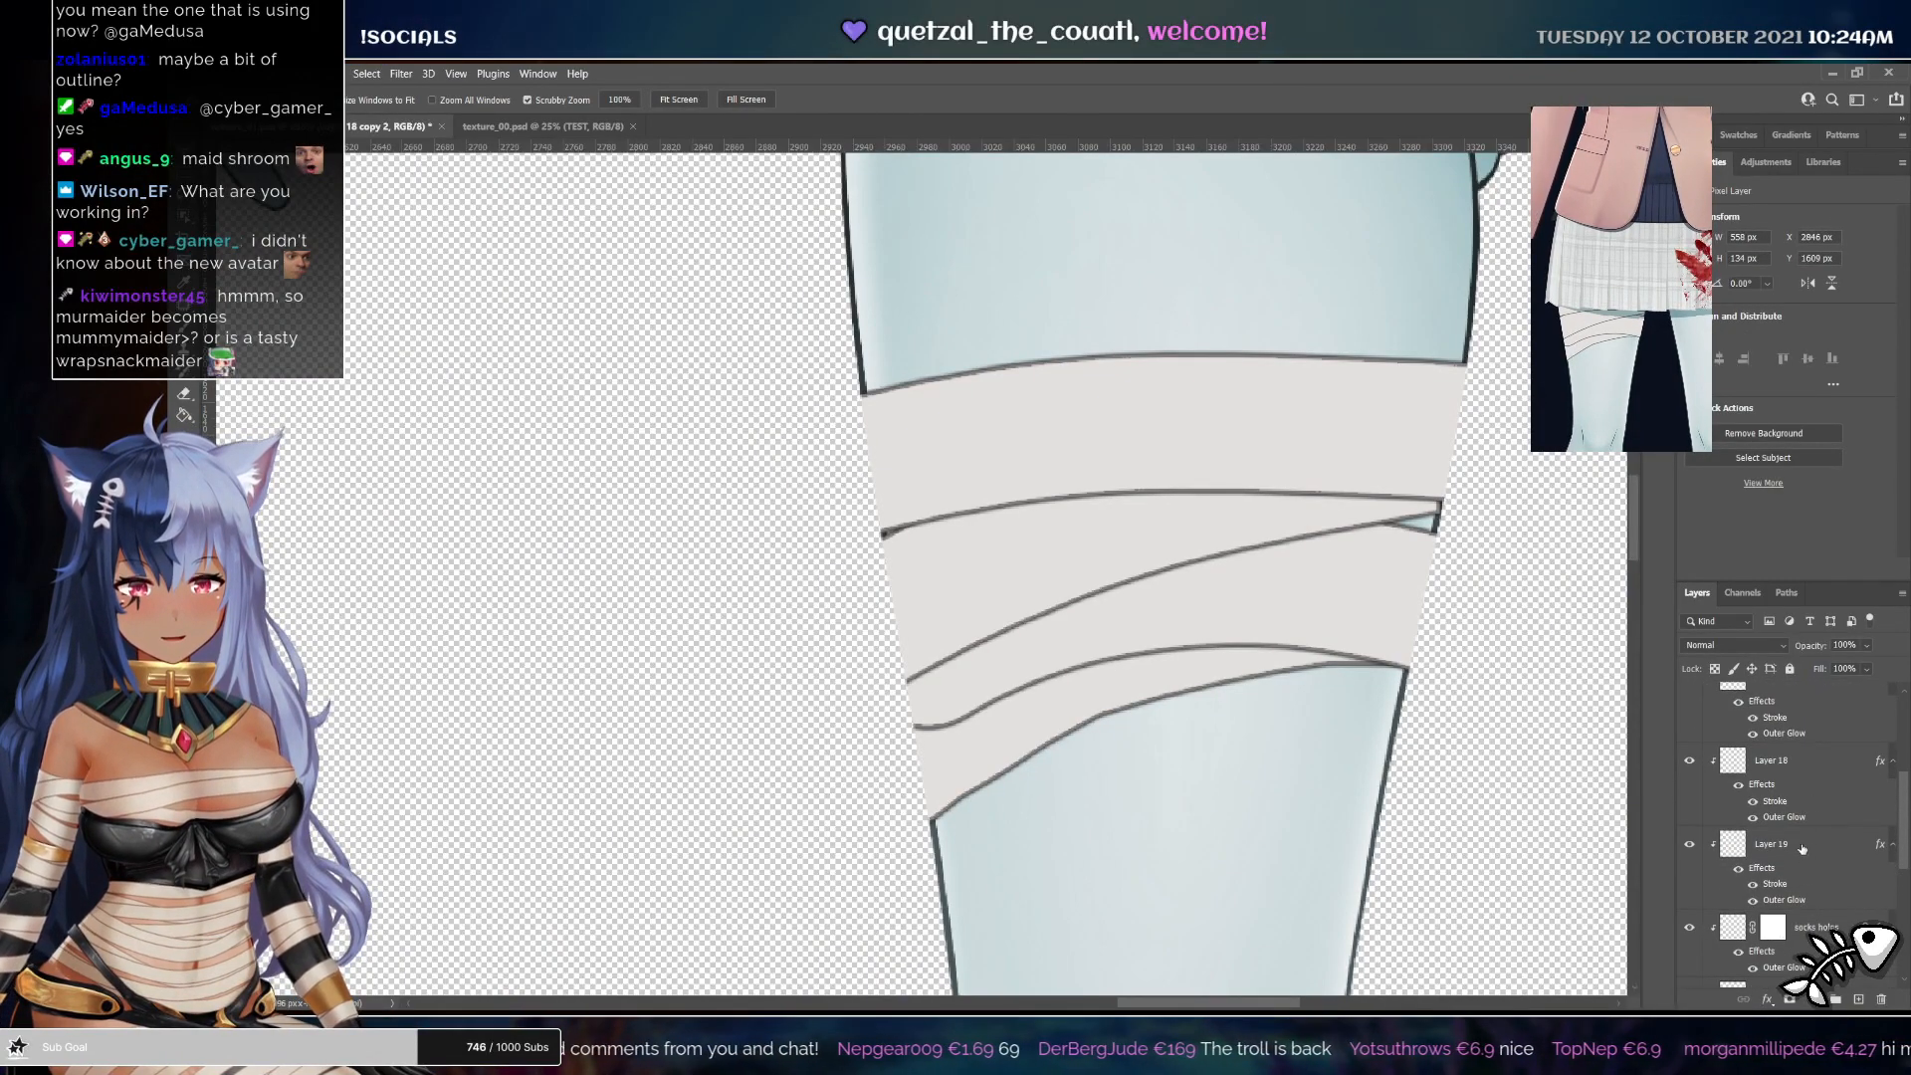
shift+click(1802, 848)
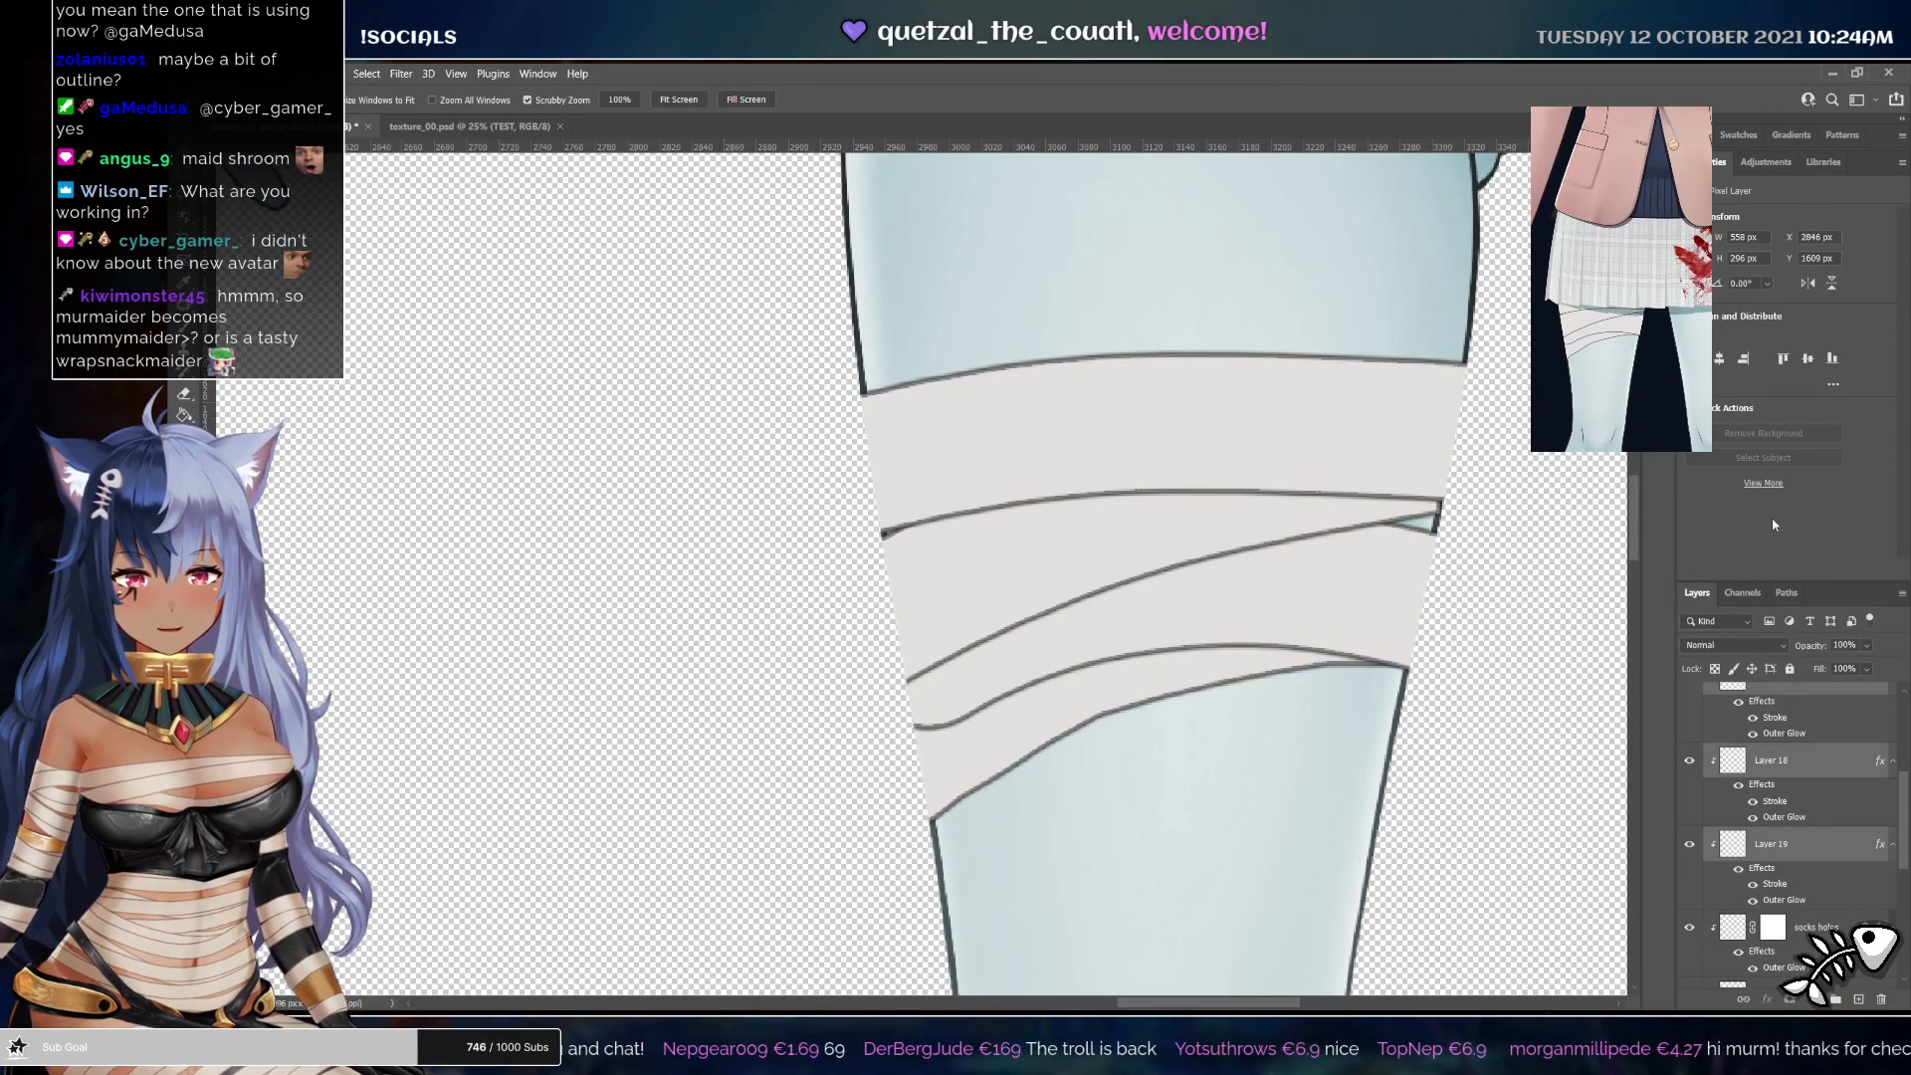
key(ctrl+shift+z)
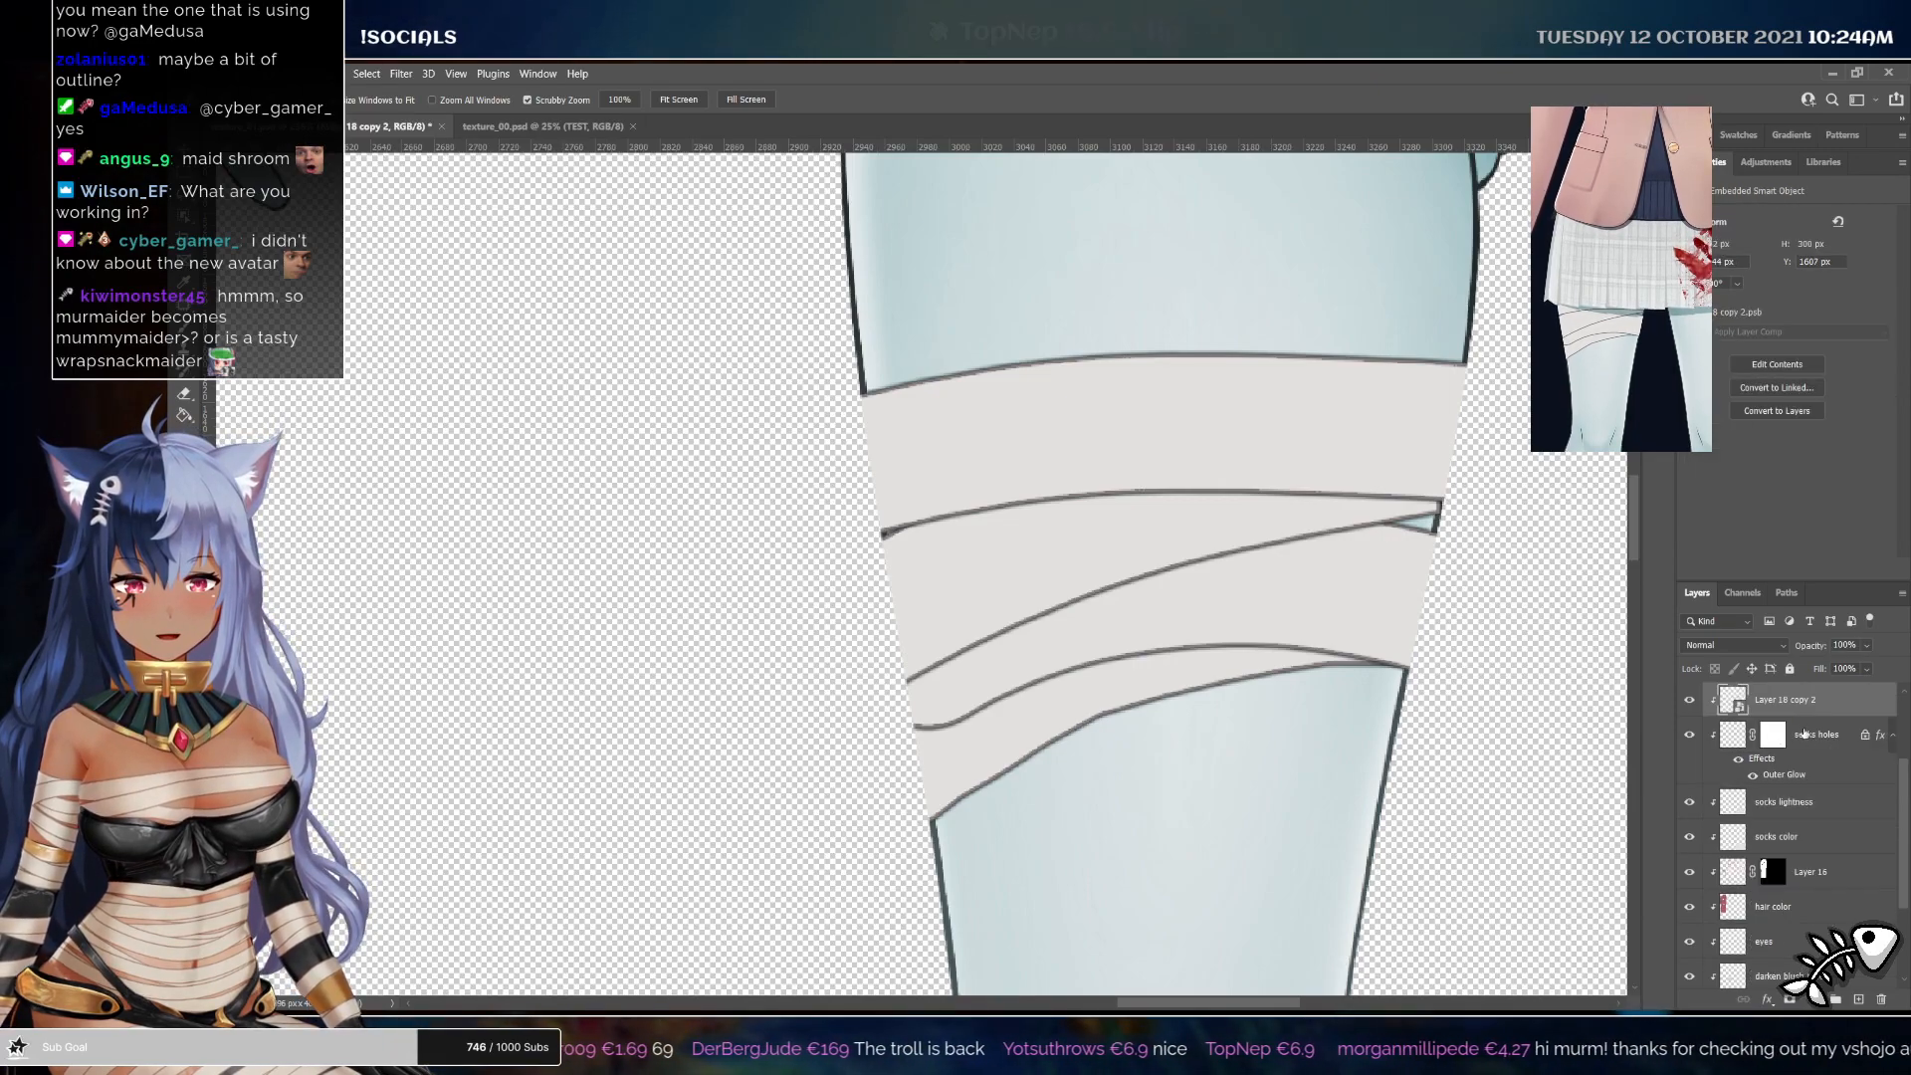
Rename the bandage smart object layer to bandages
double_click(1785, 700)
text(bandages)
key(Return)
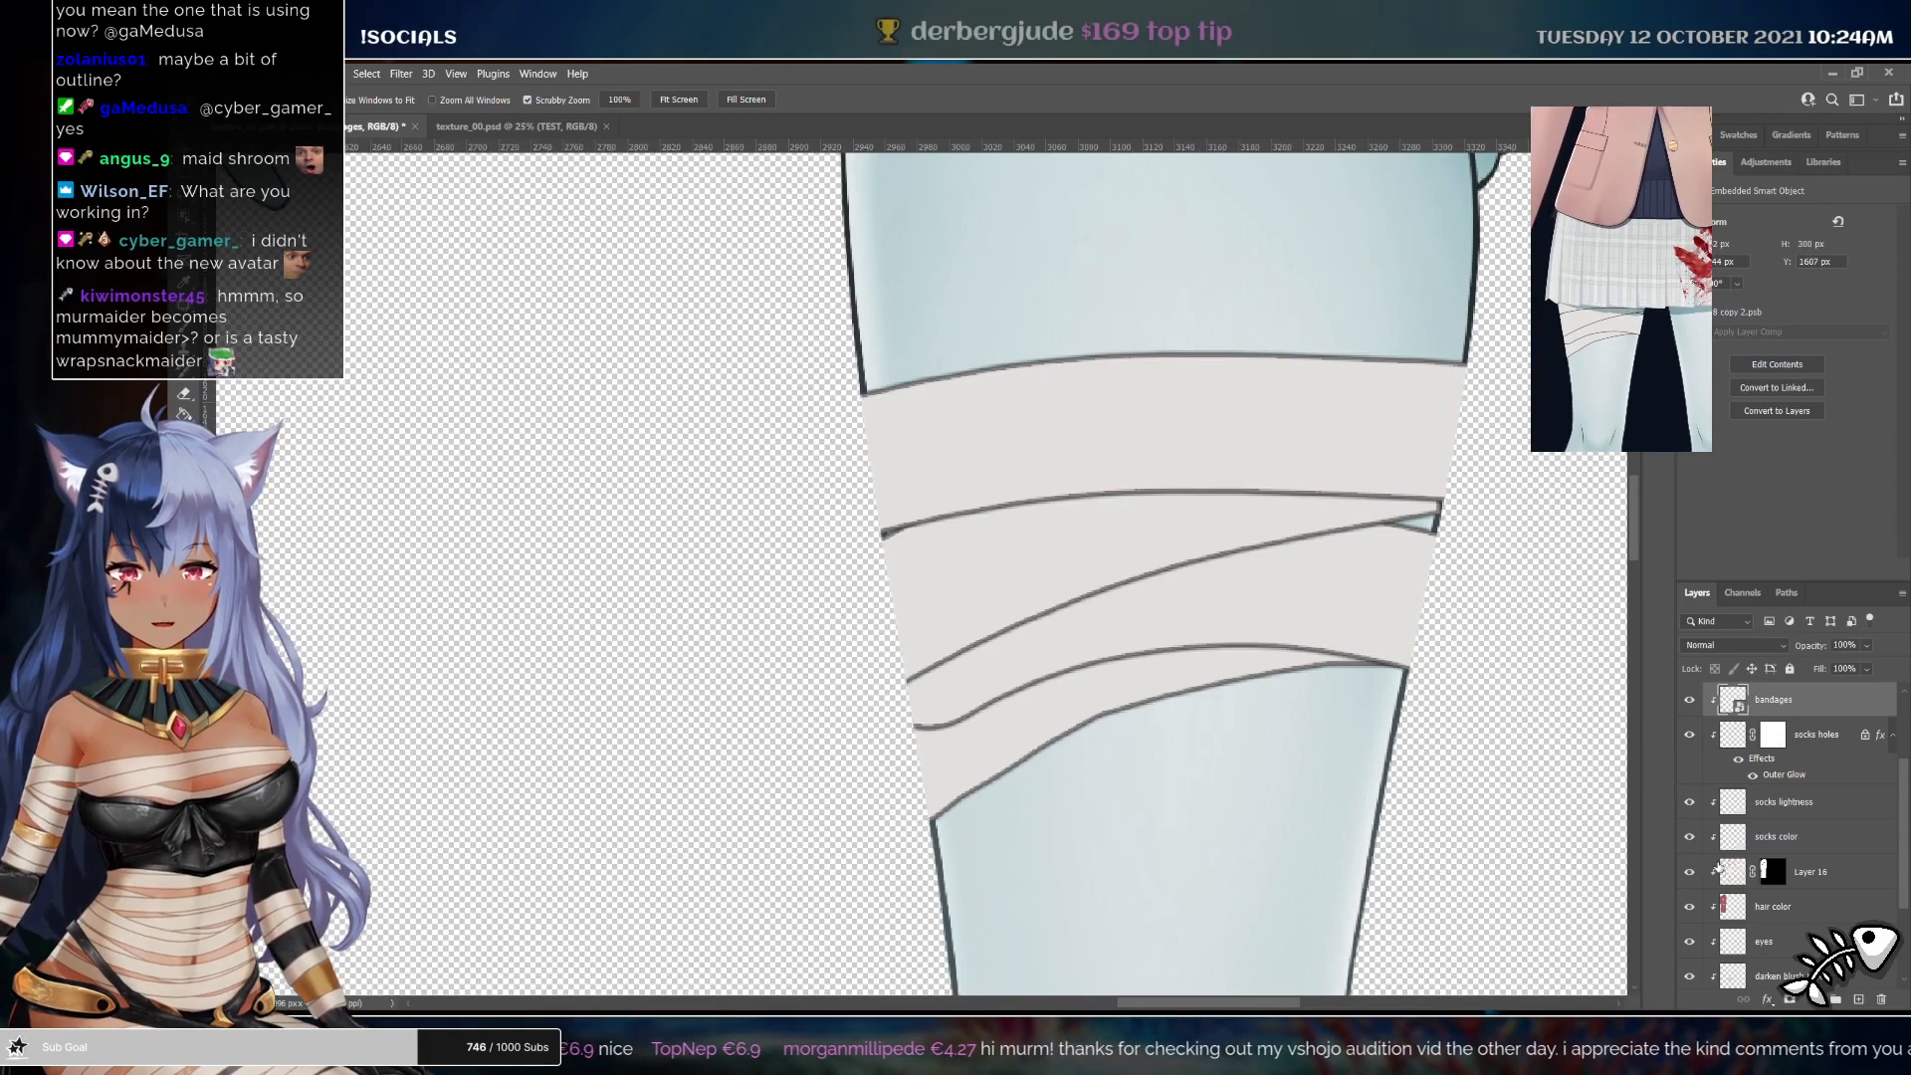
Deselect, then lasso-select a loose area around the bandages on the left thigh
ctrl+click(1733, 702)
key(ctrl+d)
key(l)
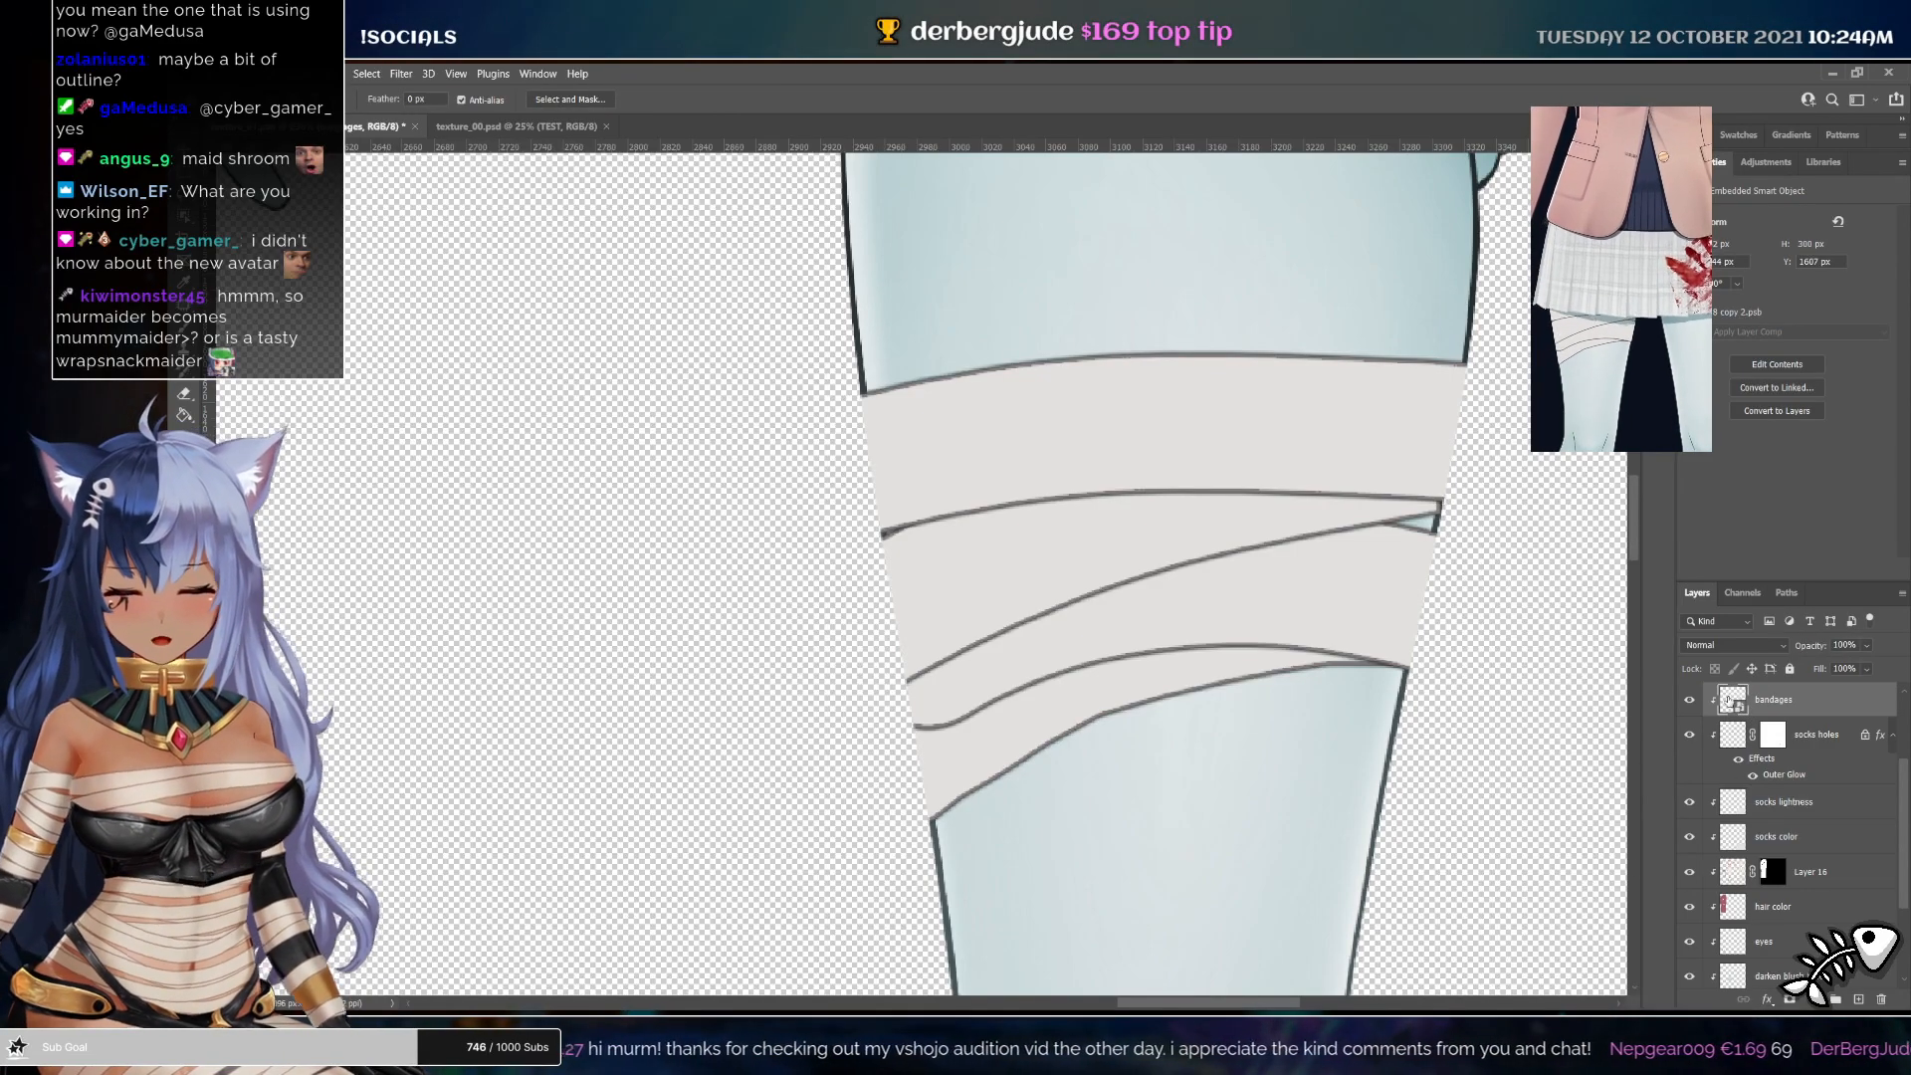
mouse_move(995, 247)
mouse_down()
mouse_move(697, 715)
mouse_move(856, 868)
mouse_move(1010, 901)
mouse_move(1287, 828)
mouse_move(1473, 684)
mouse_up()
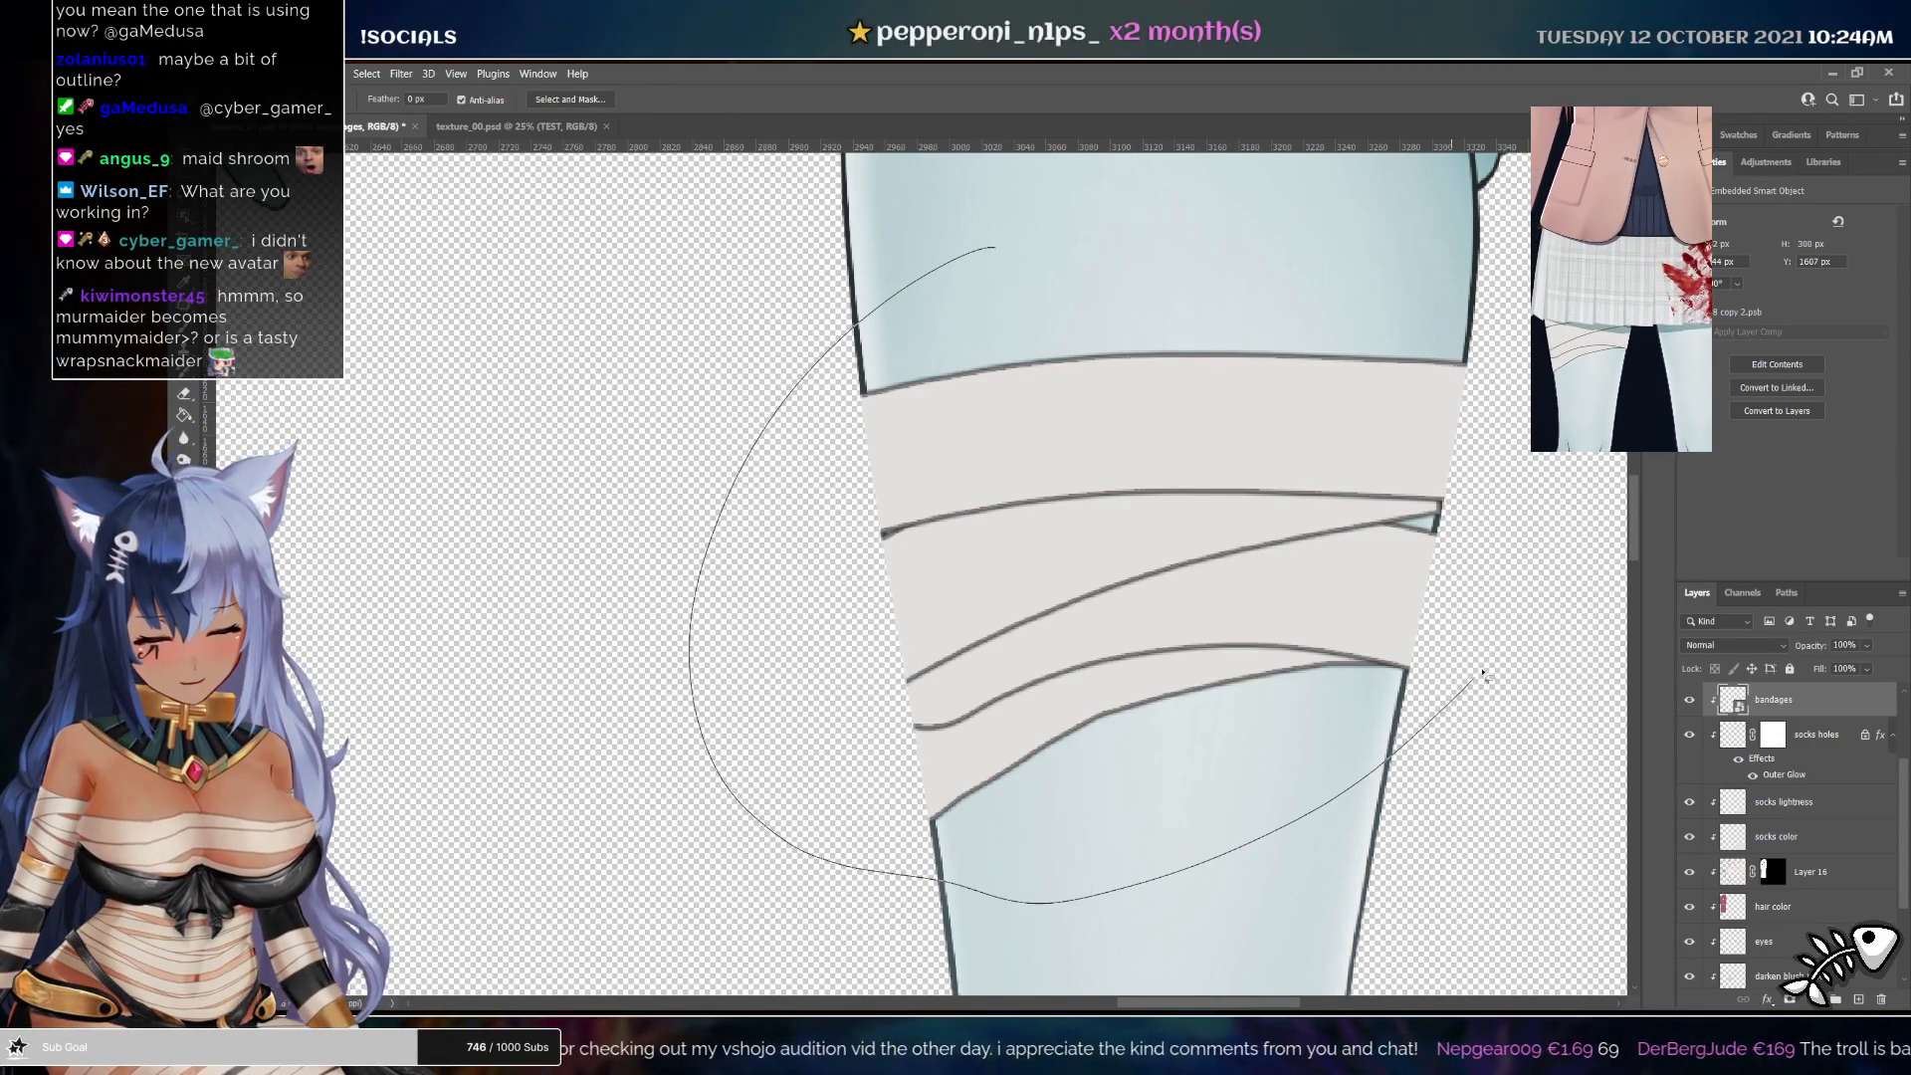
drag(1359, 261, 1006, 273)
key(z)
drag(977, 534, 851, 461)
scroll(1794, 876, down, 4)
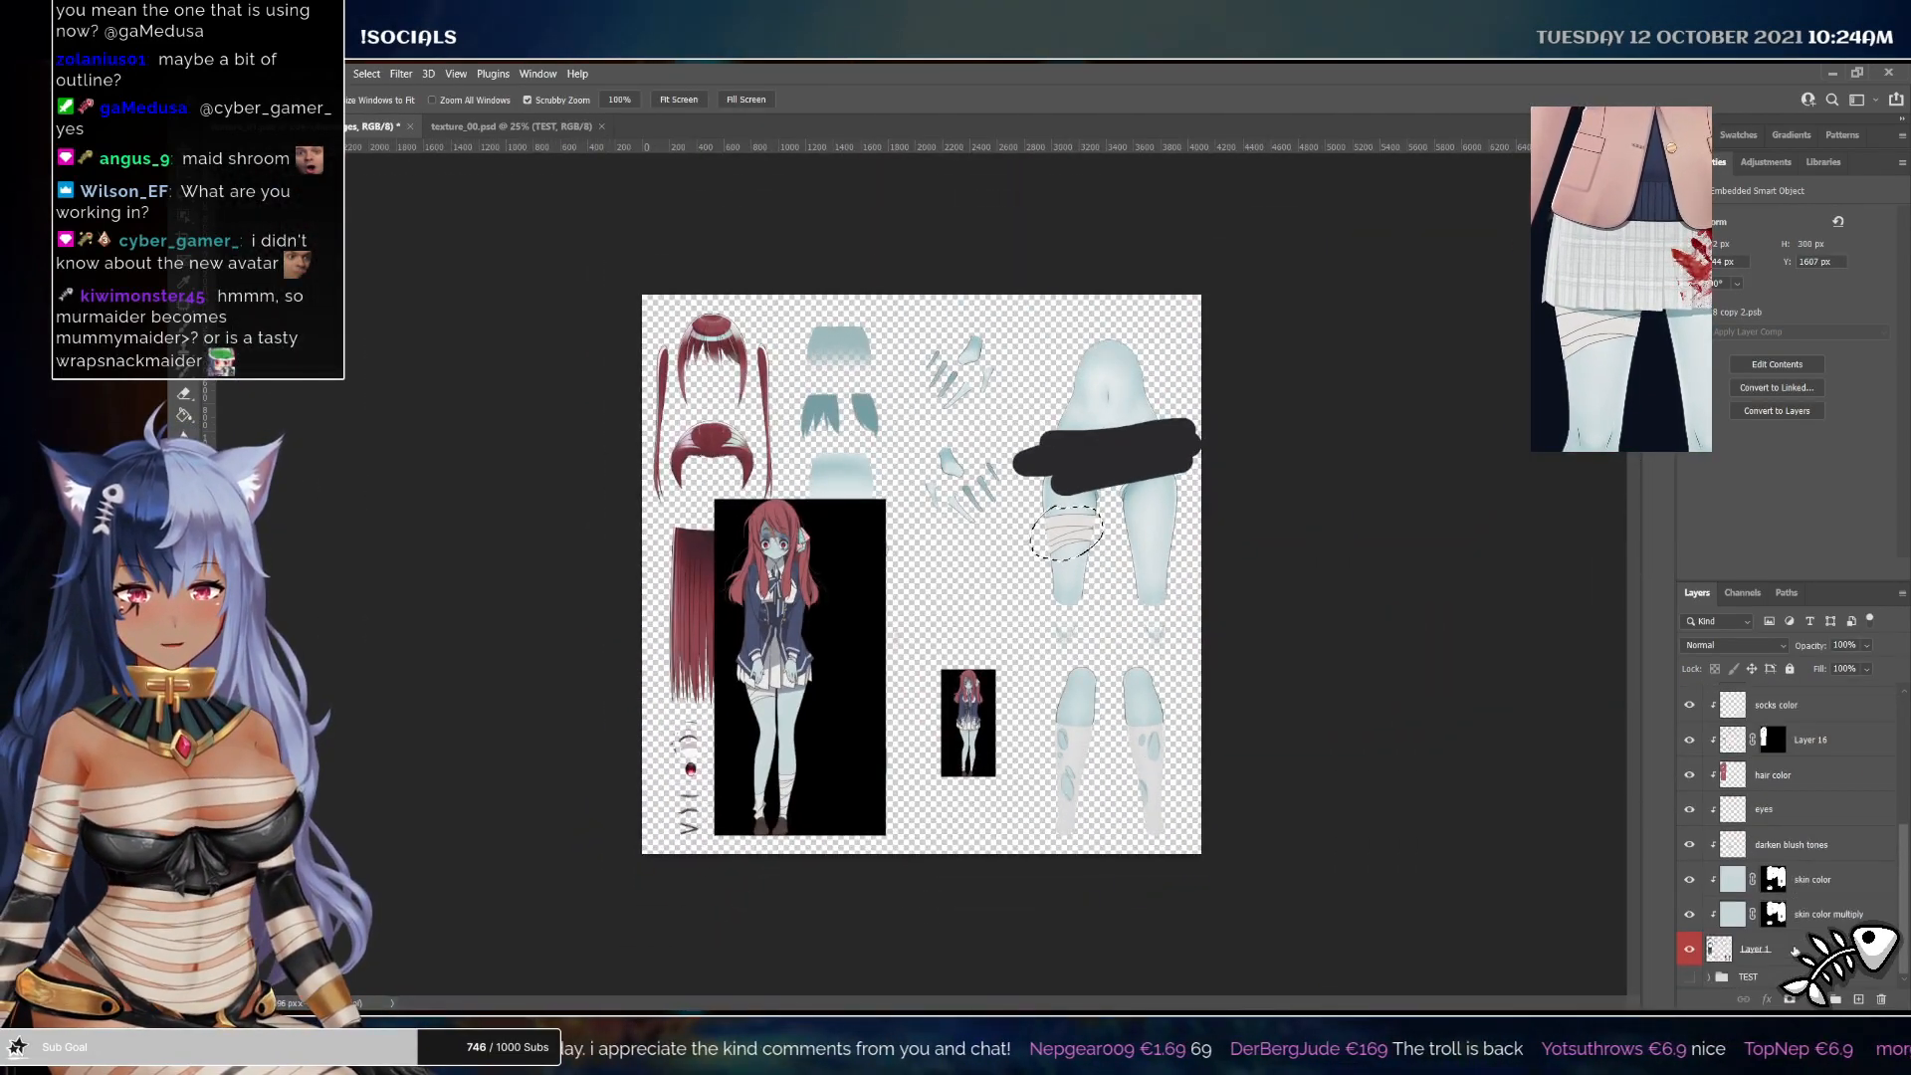
click(1794, 950)
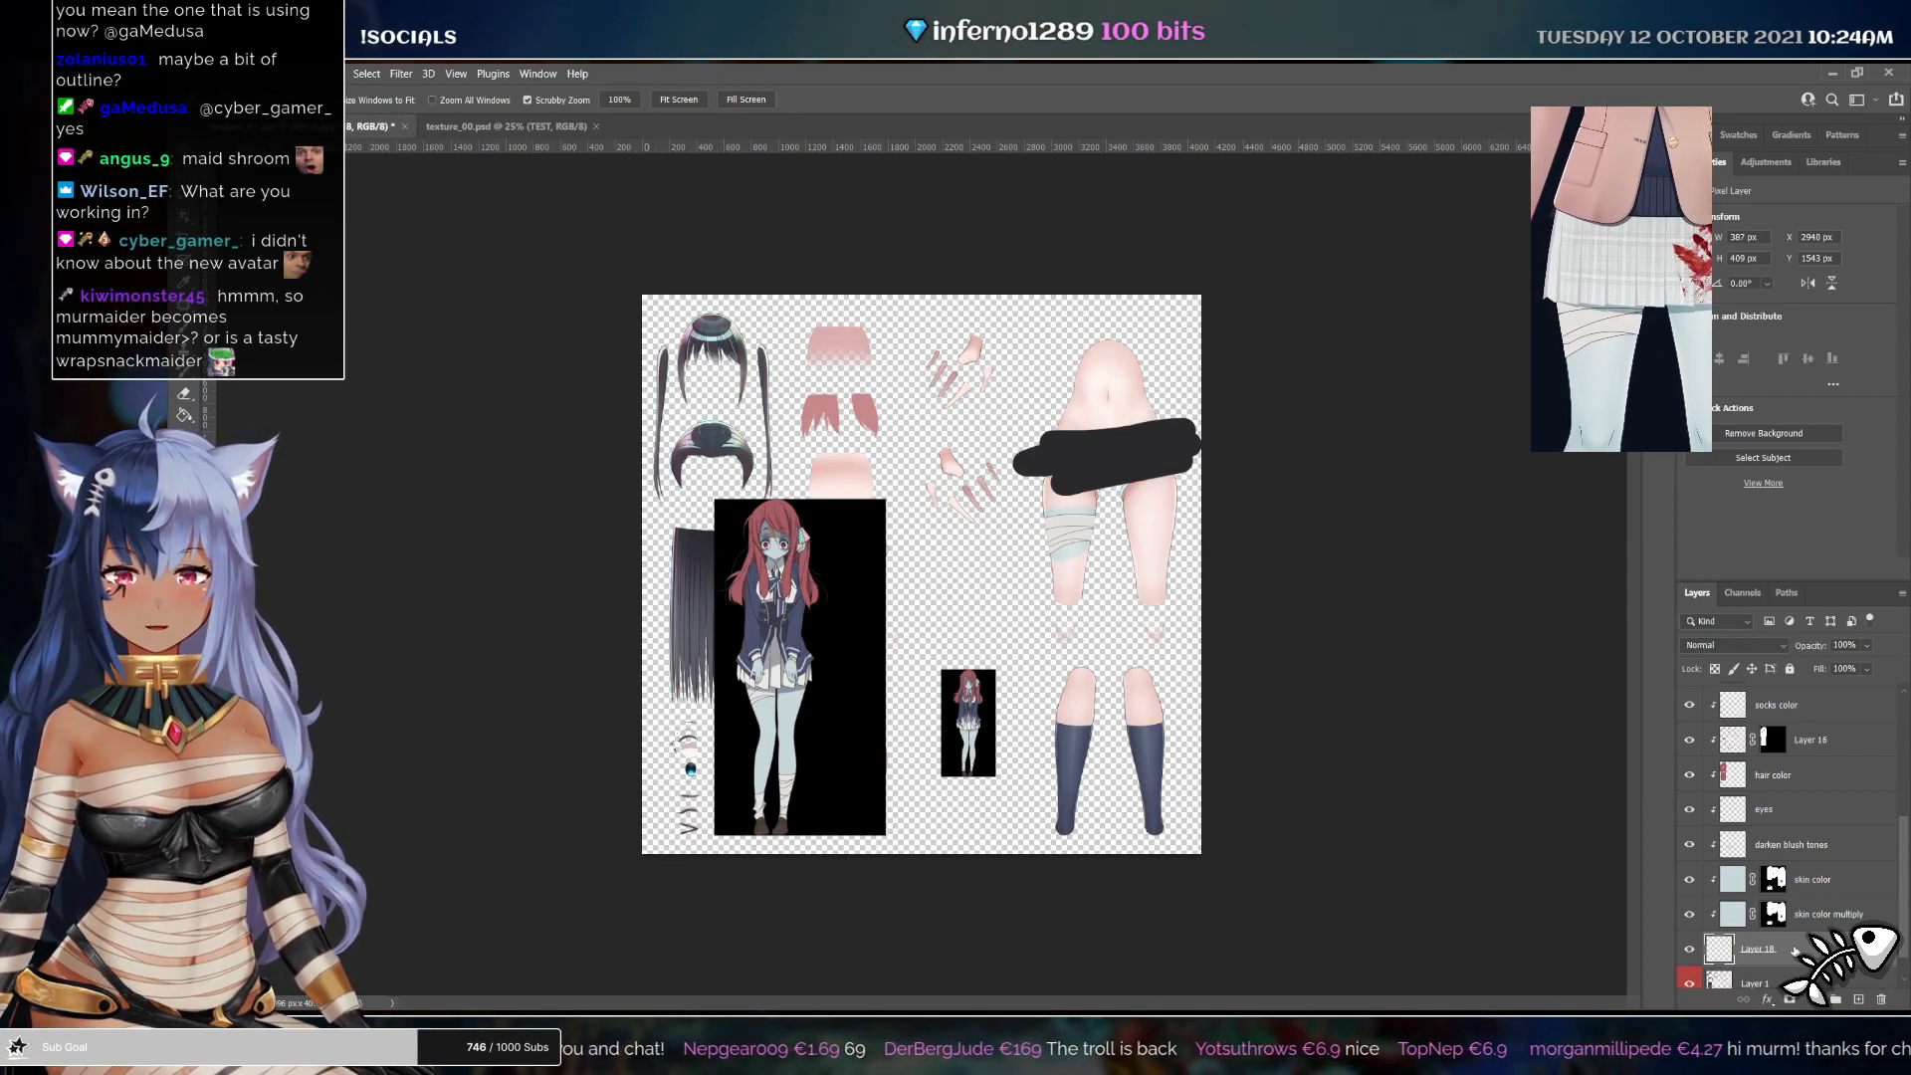
key(ctrl+z)
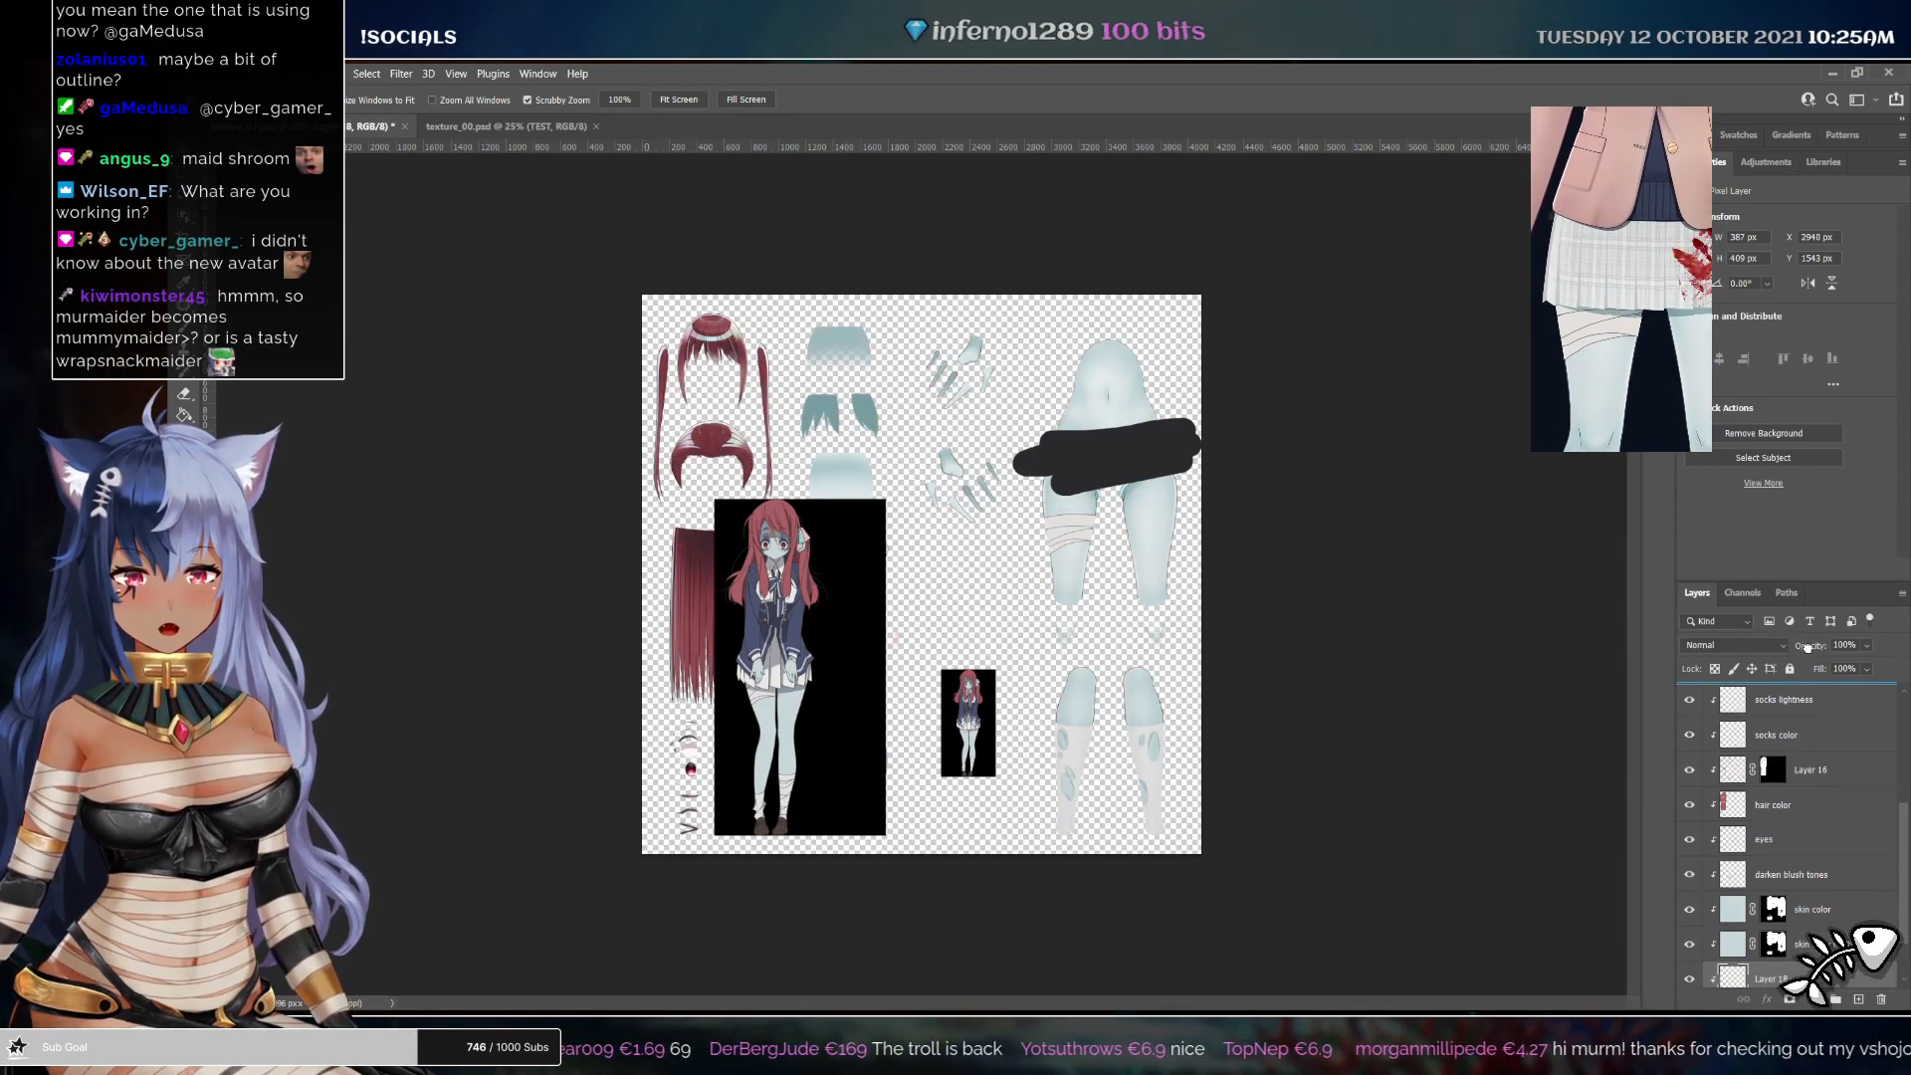
Set the new shading layer above the bandages to Pin Light at 34% opacity while zoomed in on the legs
drag(1807, 631, 1719, 725)
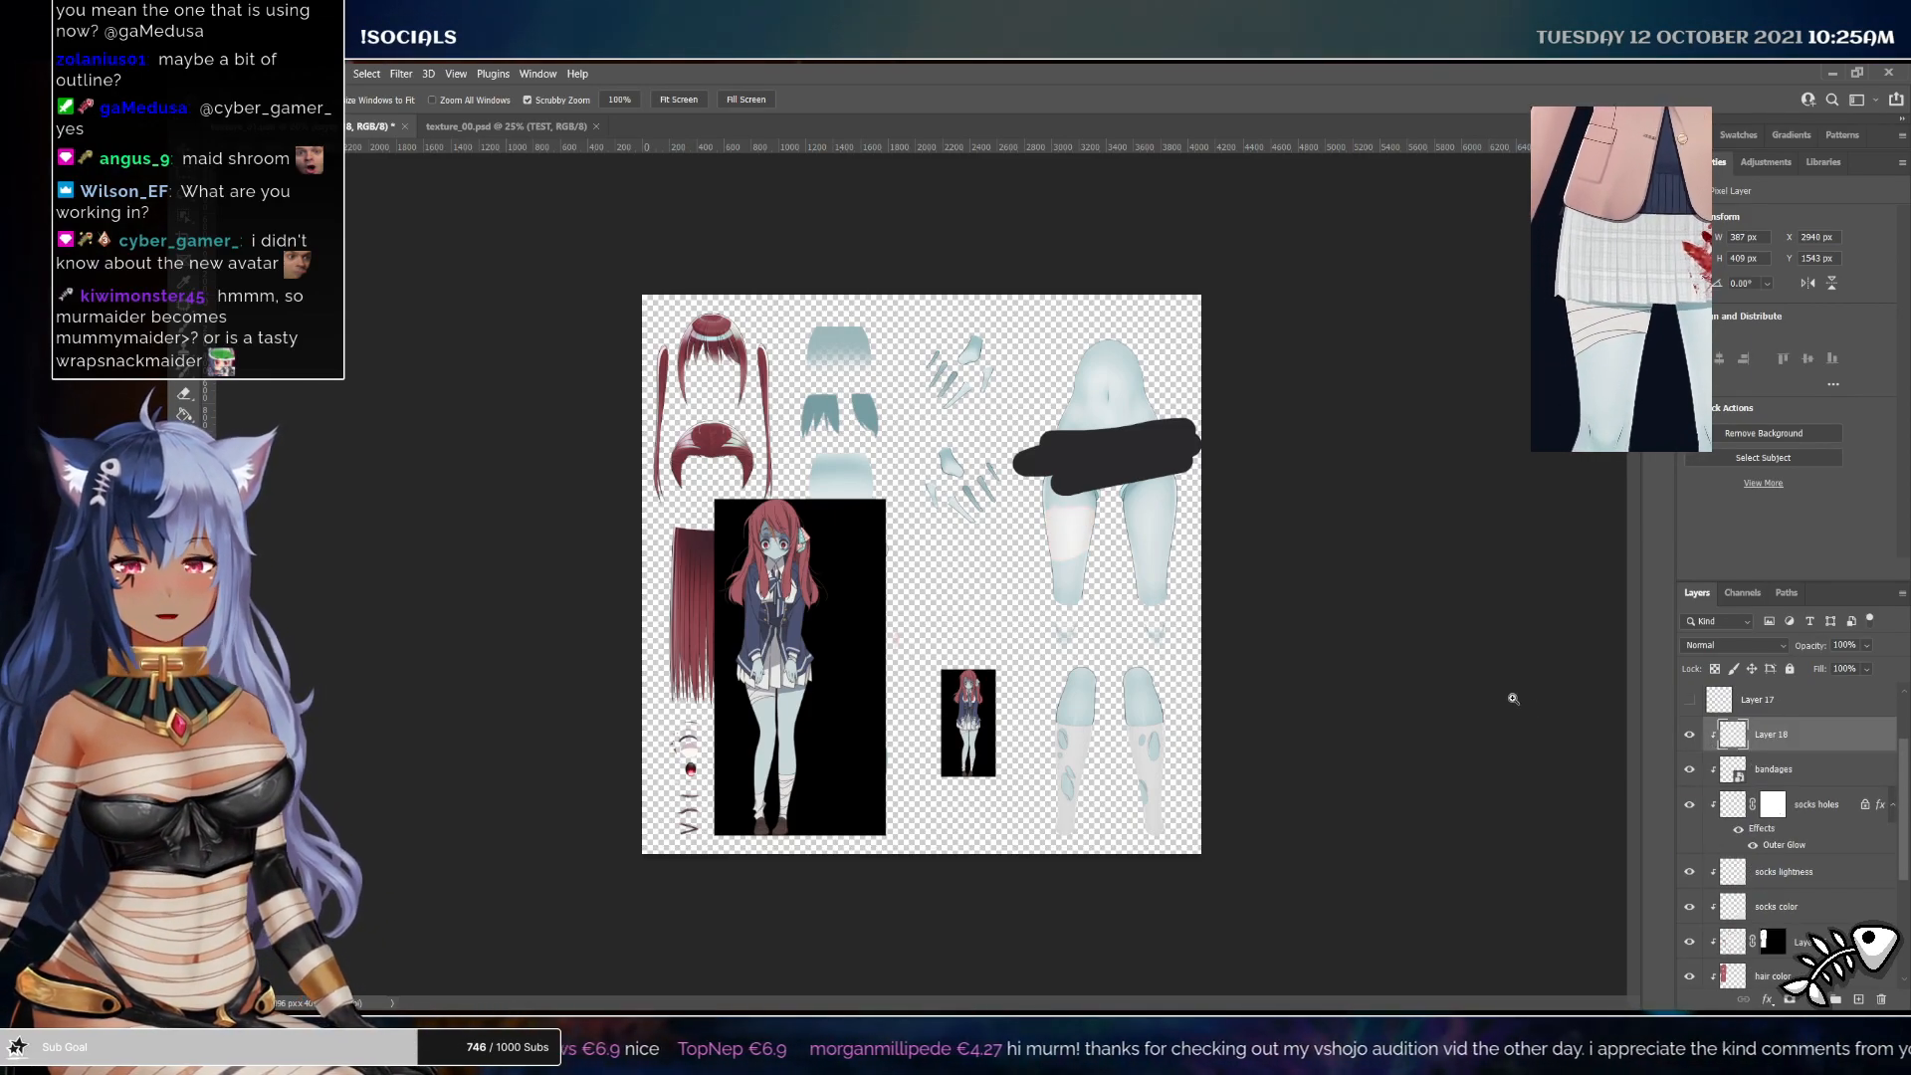
drag(1057, 525, 1117, 622)
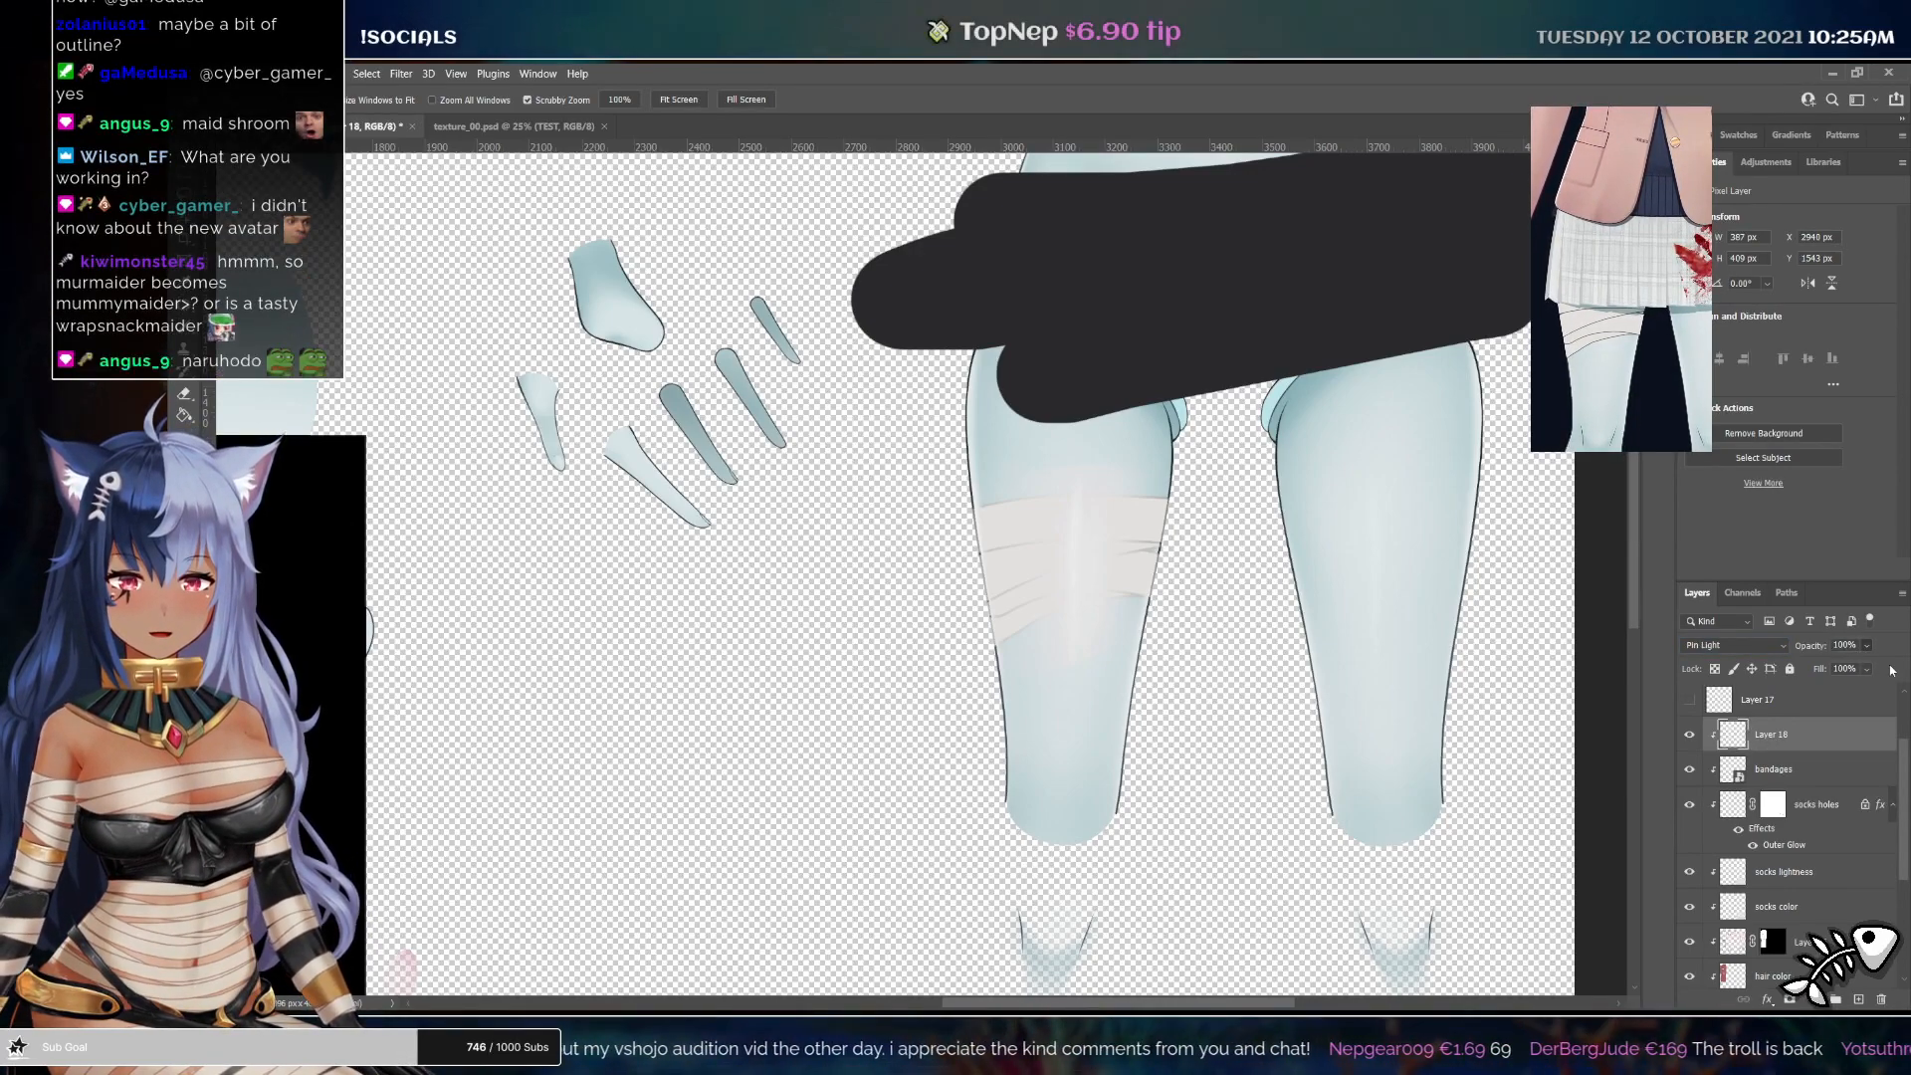
key(3)
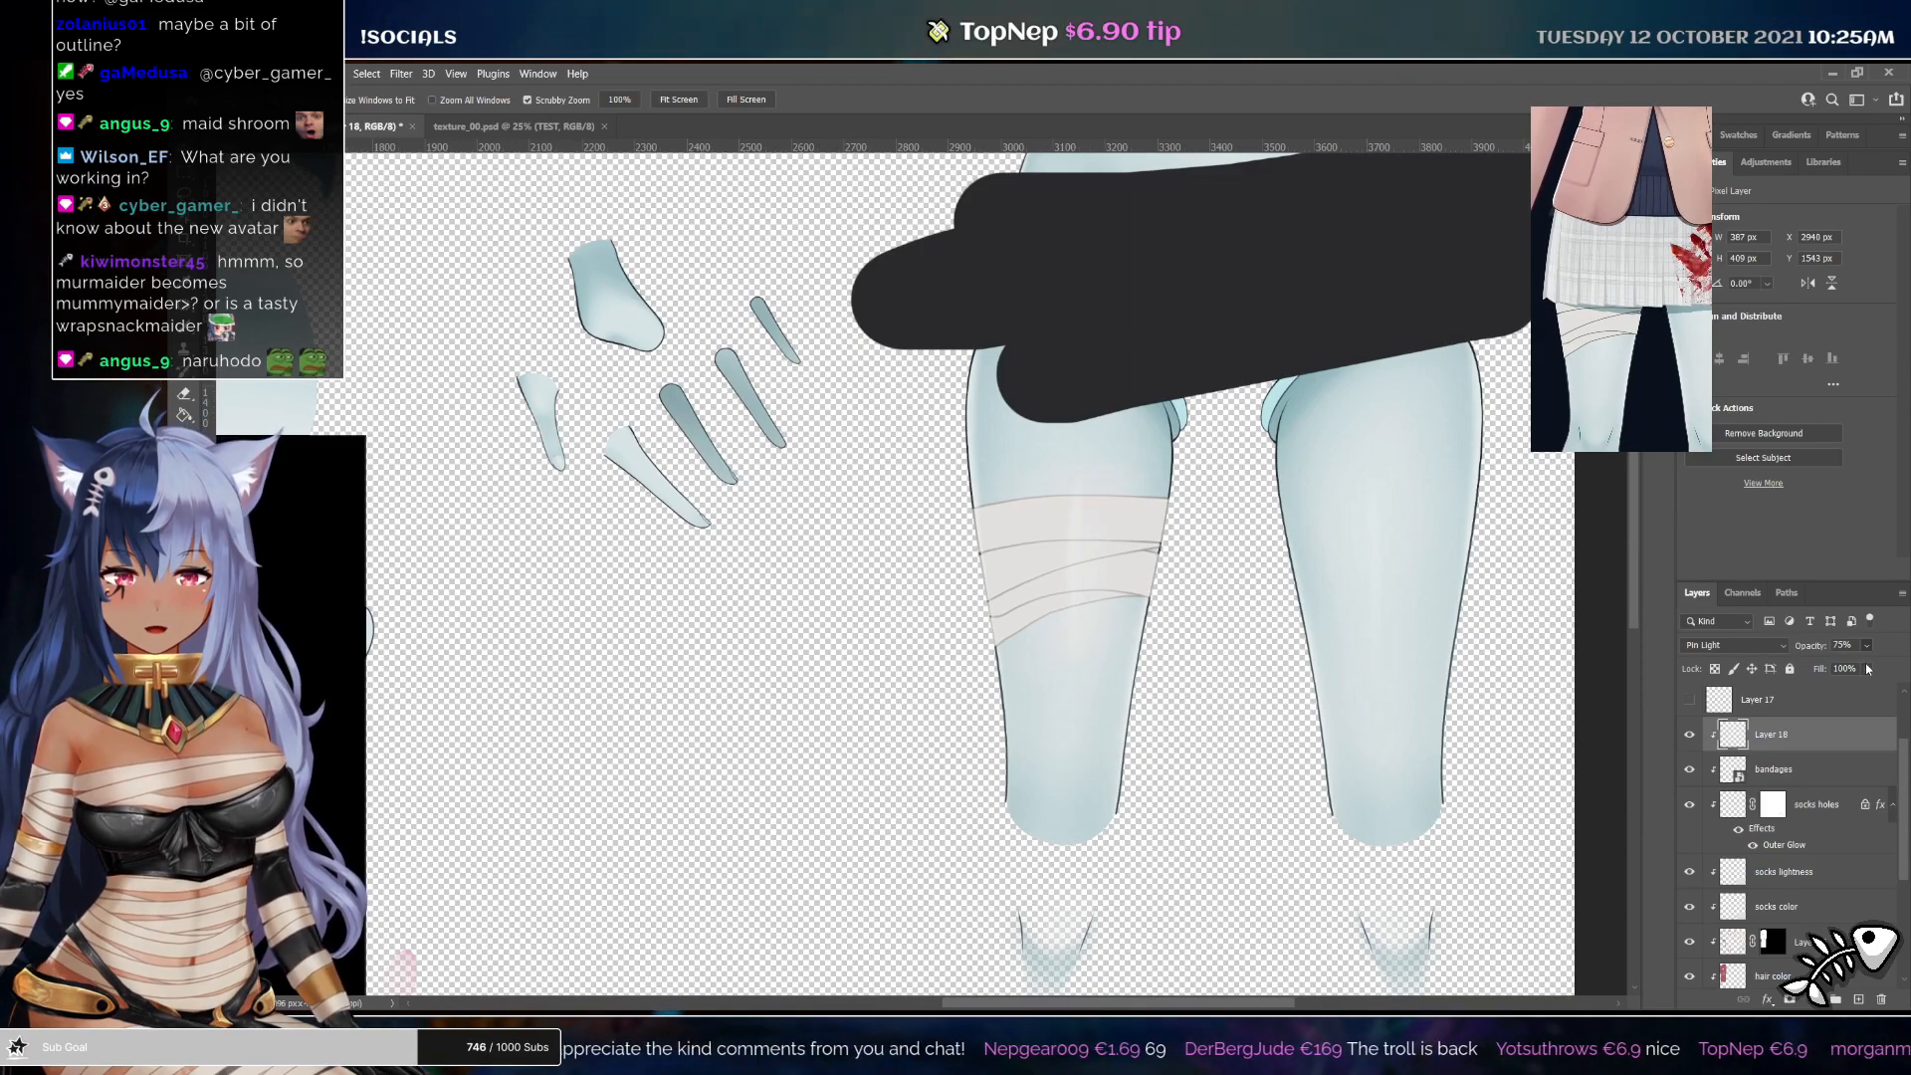
key(3)
key(4)
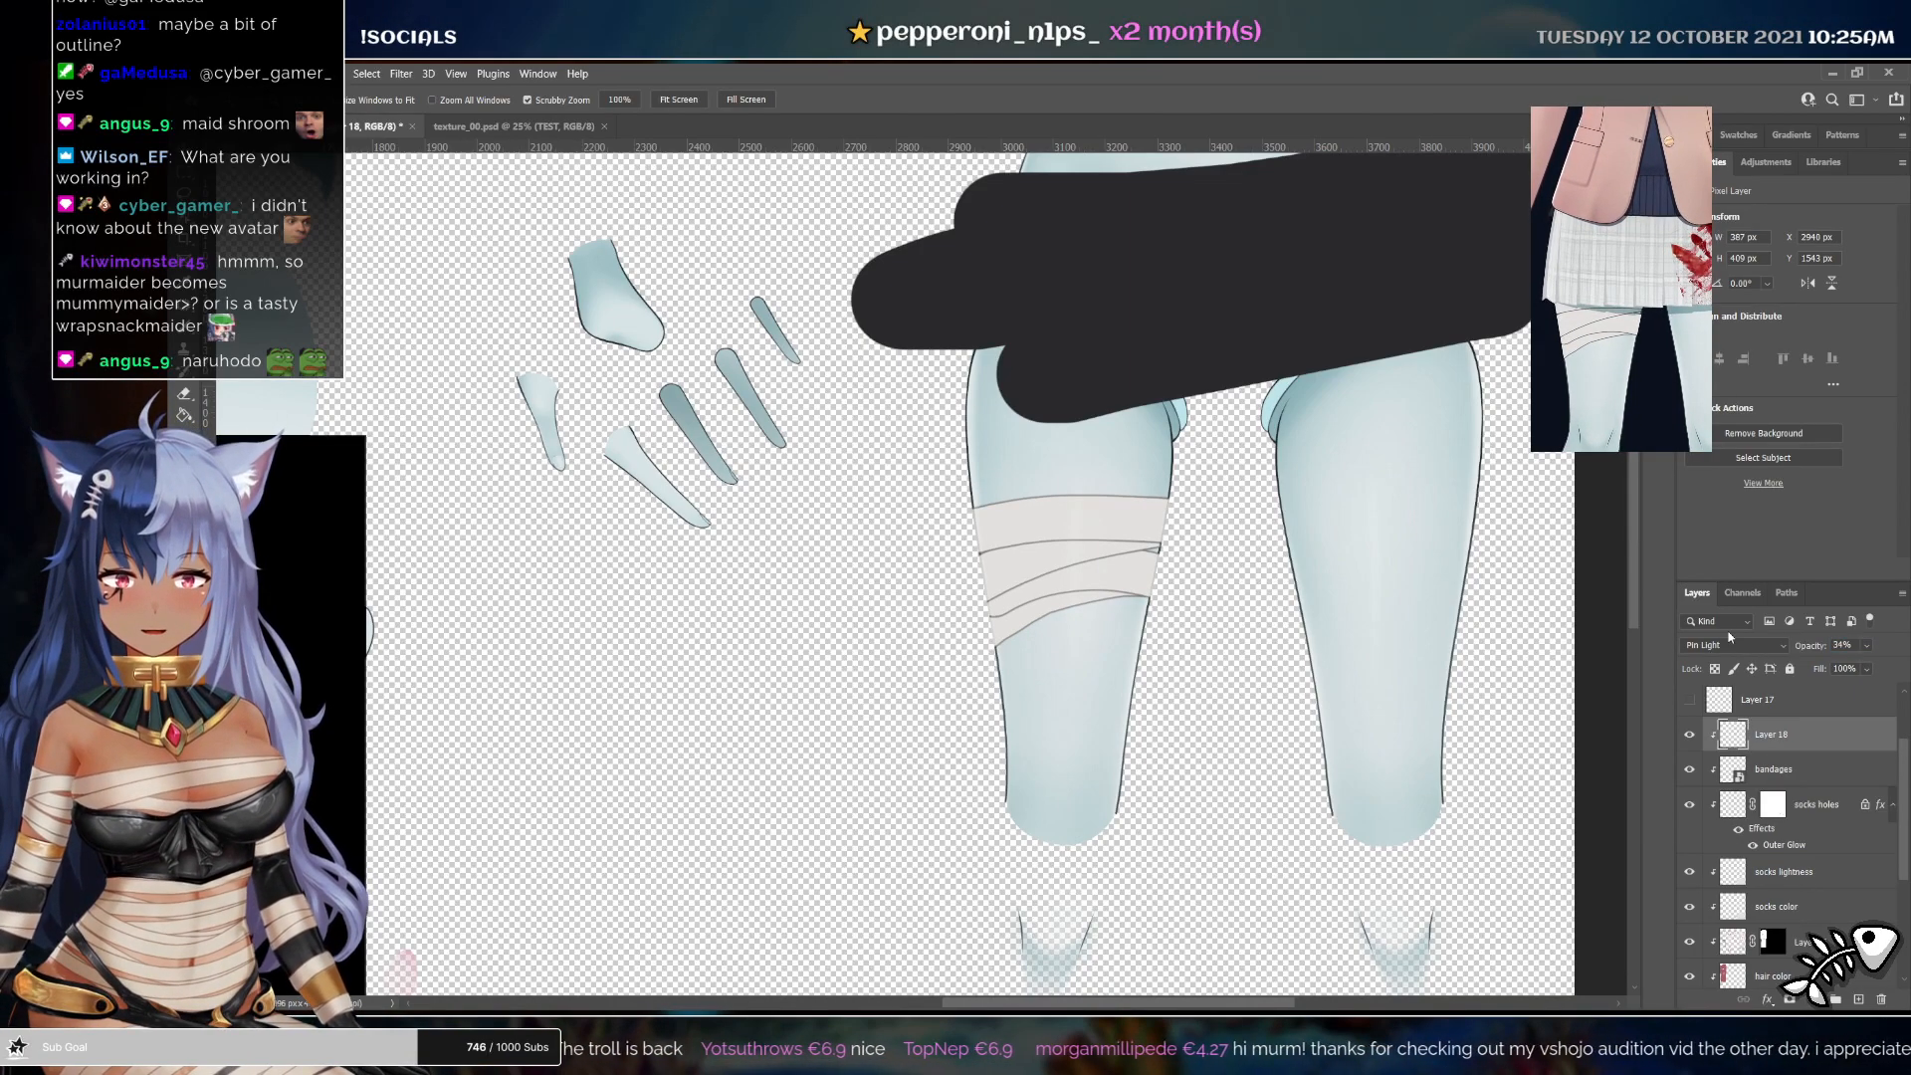
Duplicate the shading layer, set the copy to Multiply at 20% opacity and clip it to the layer below
key(ctrl+j)
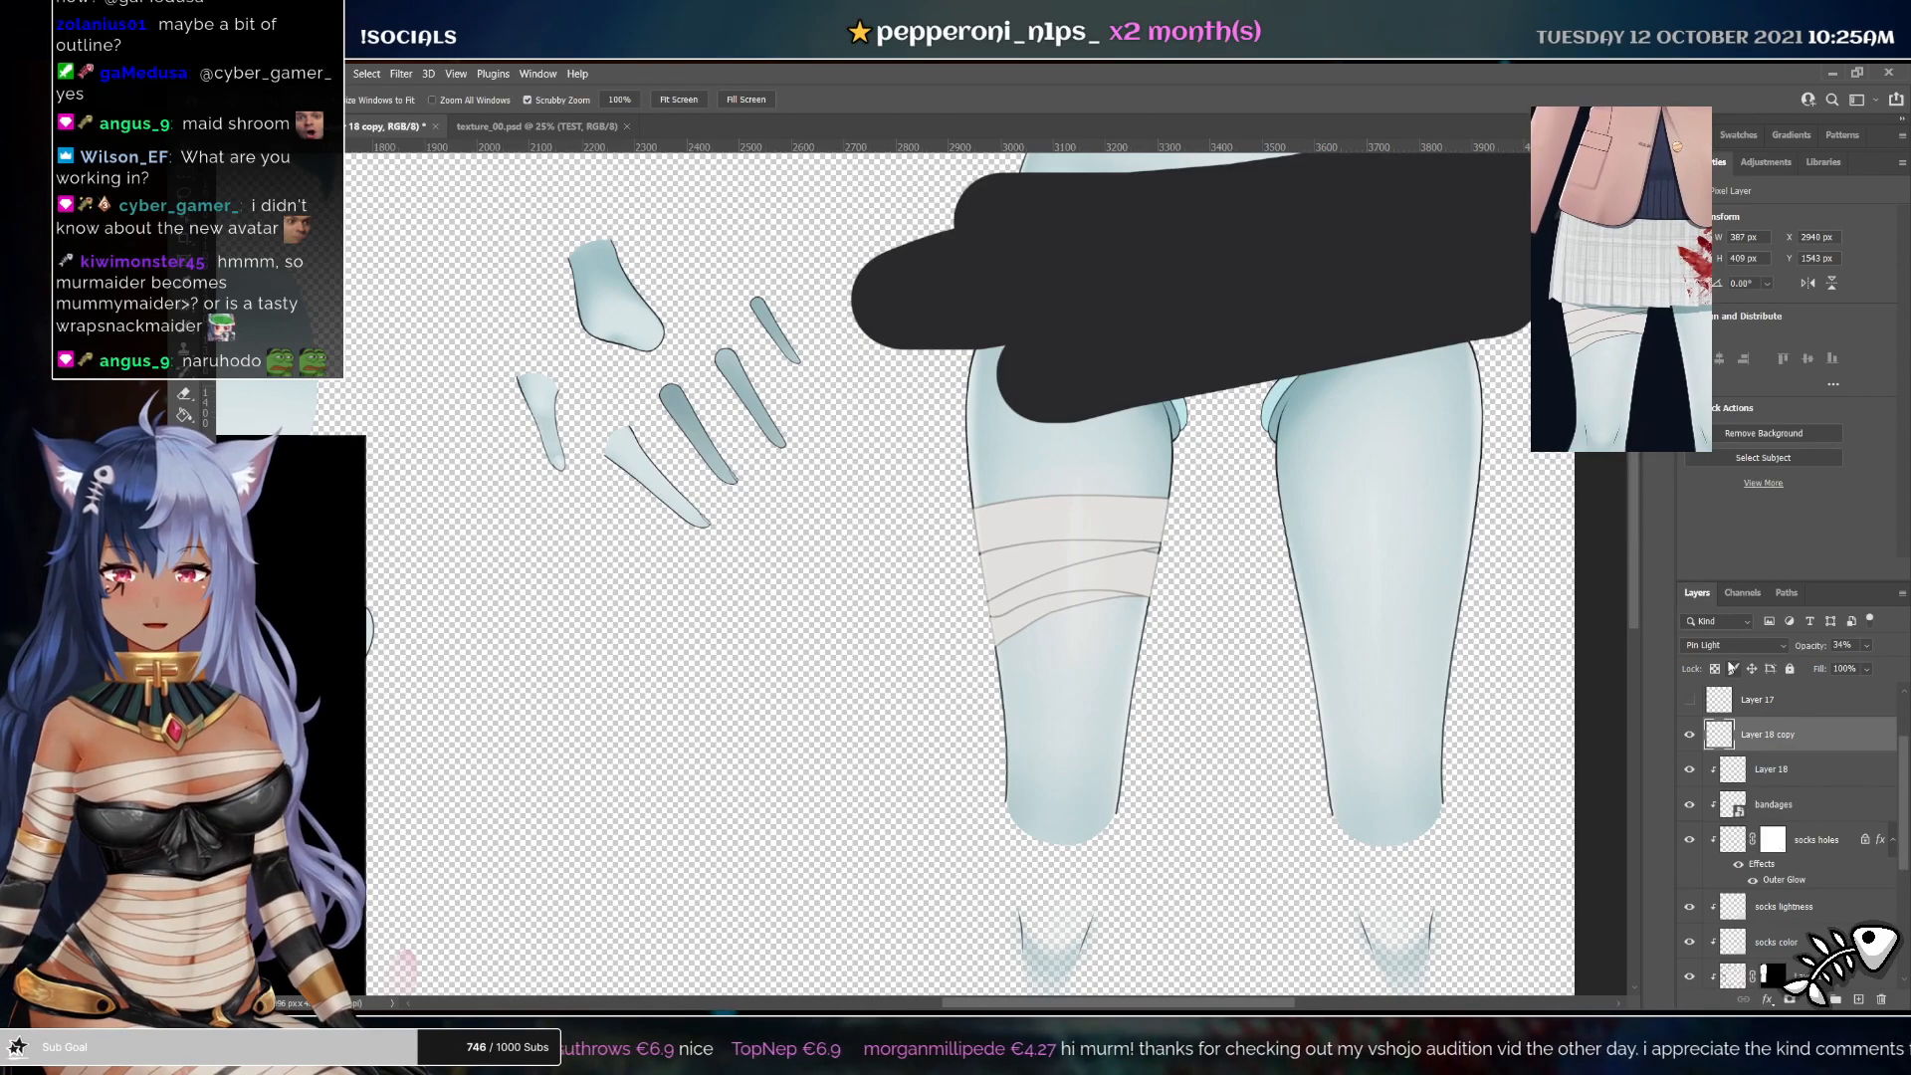
click(1711, 645)
key(2)
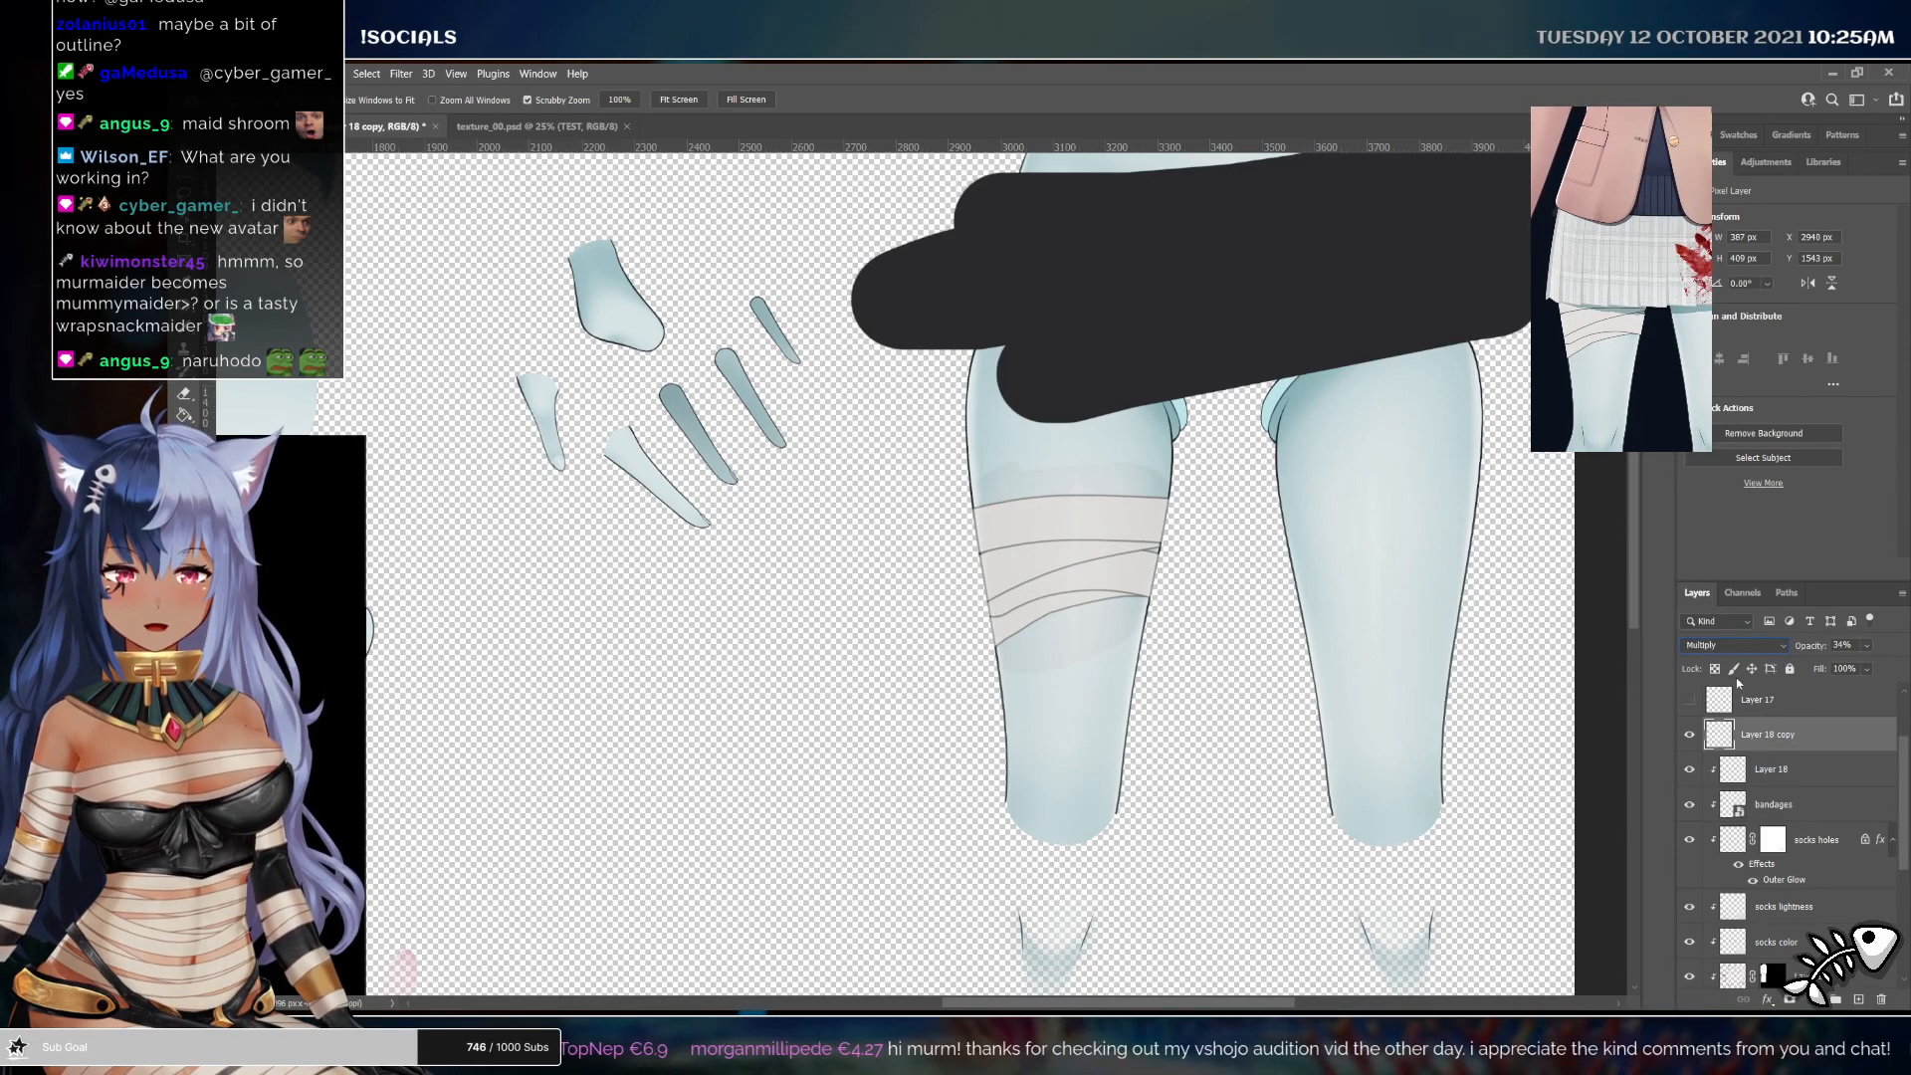
key(ctrl+alt+g)
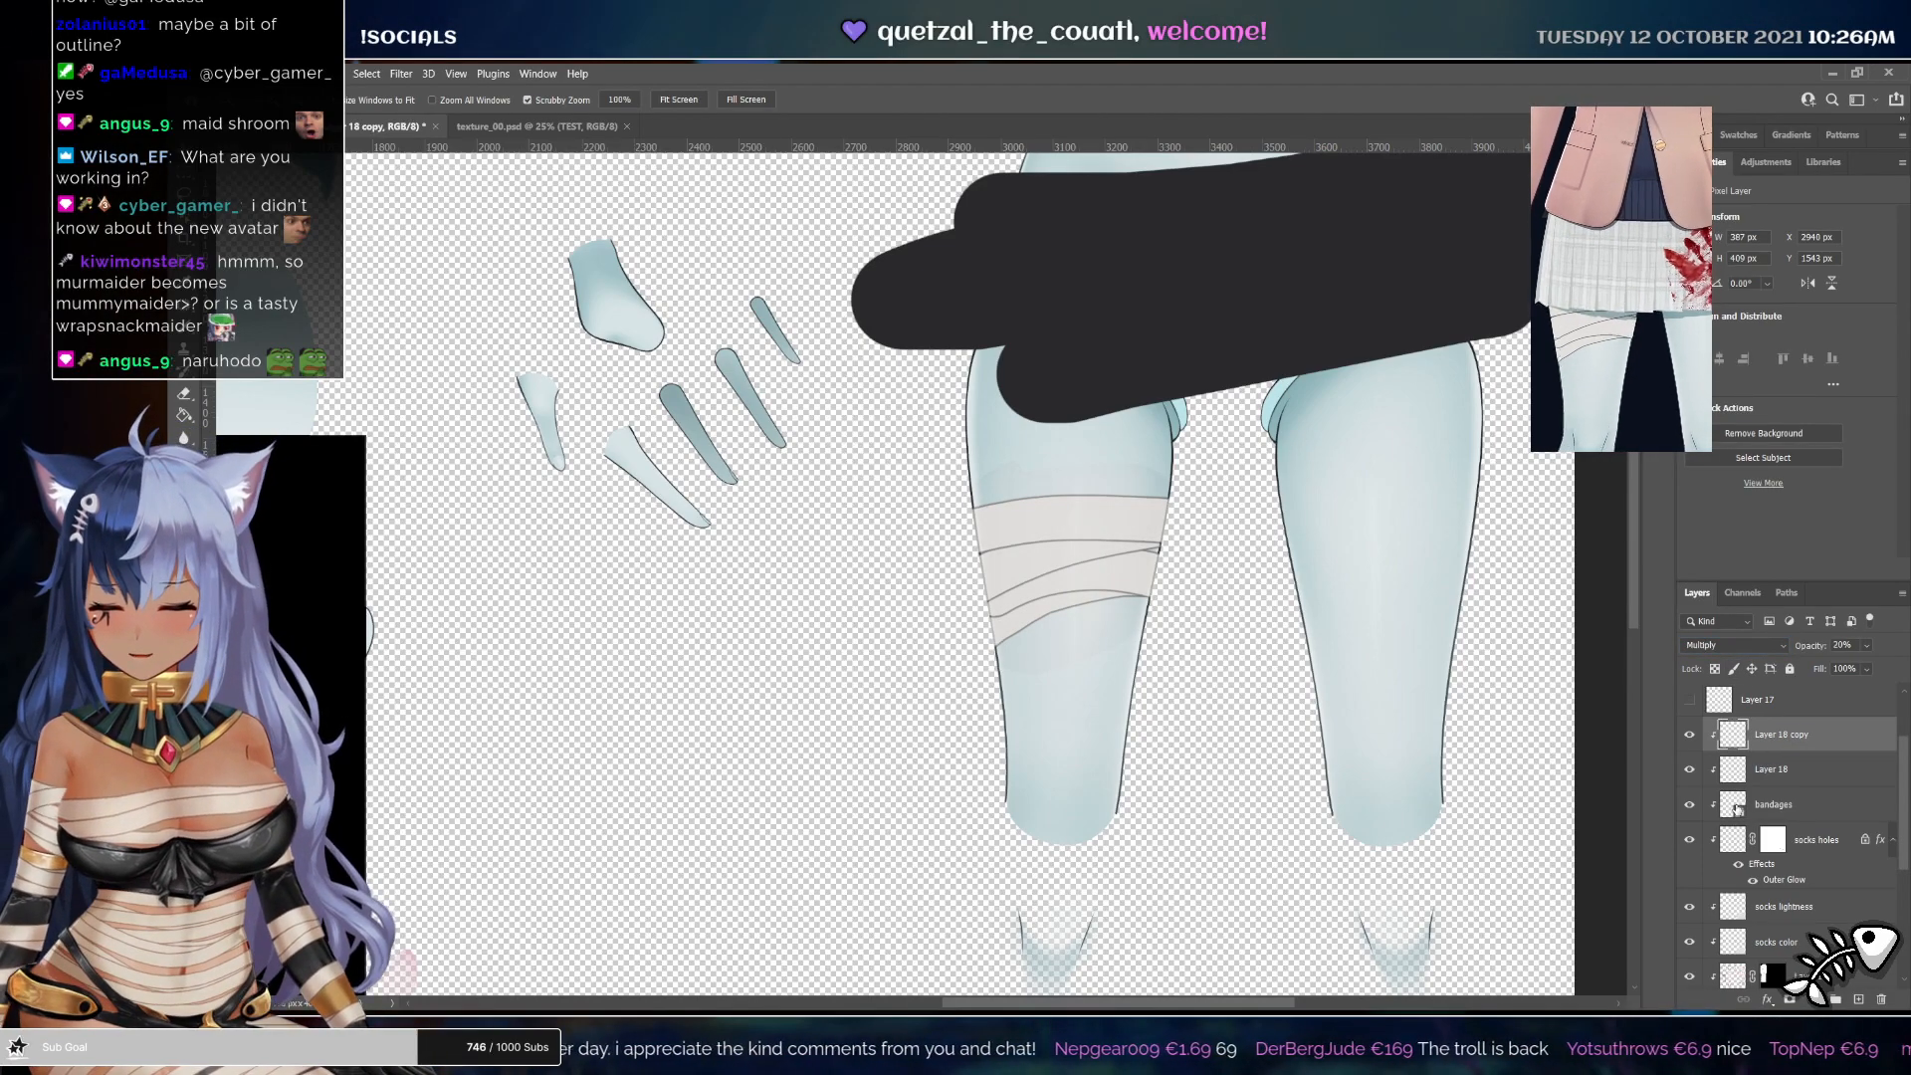
Load the bandages' selection and add it as a layer mask on both bandage shading layers
ctrl+click(1737, 806)
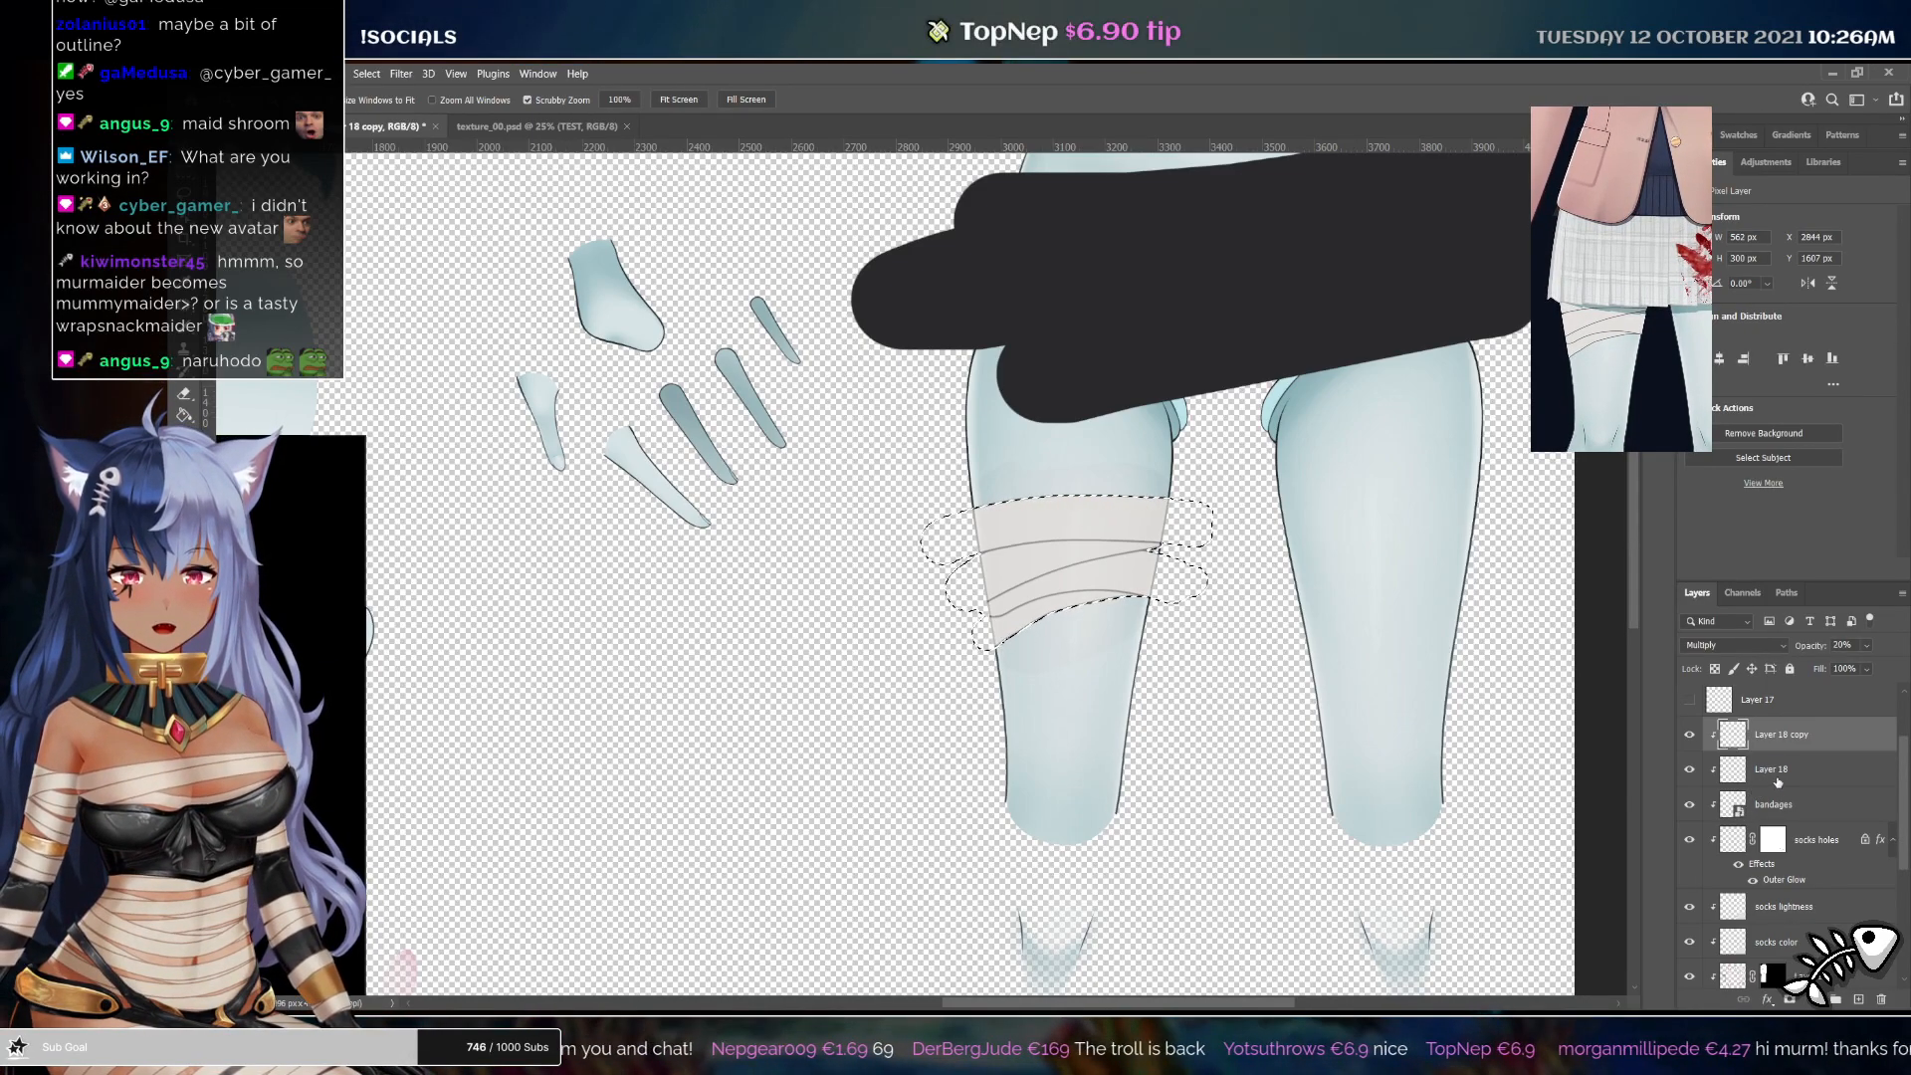
click(1778, 784)
click(1790, 999)
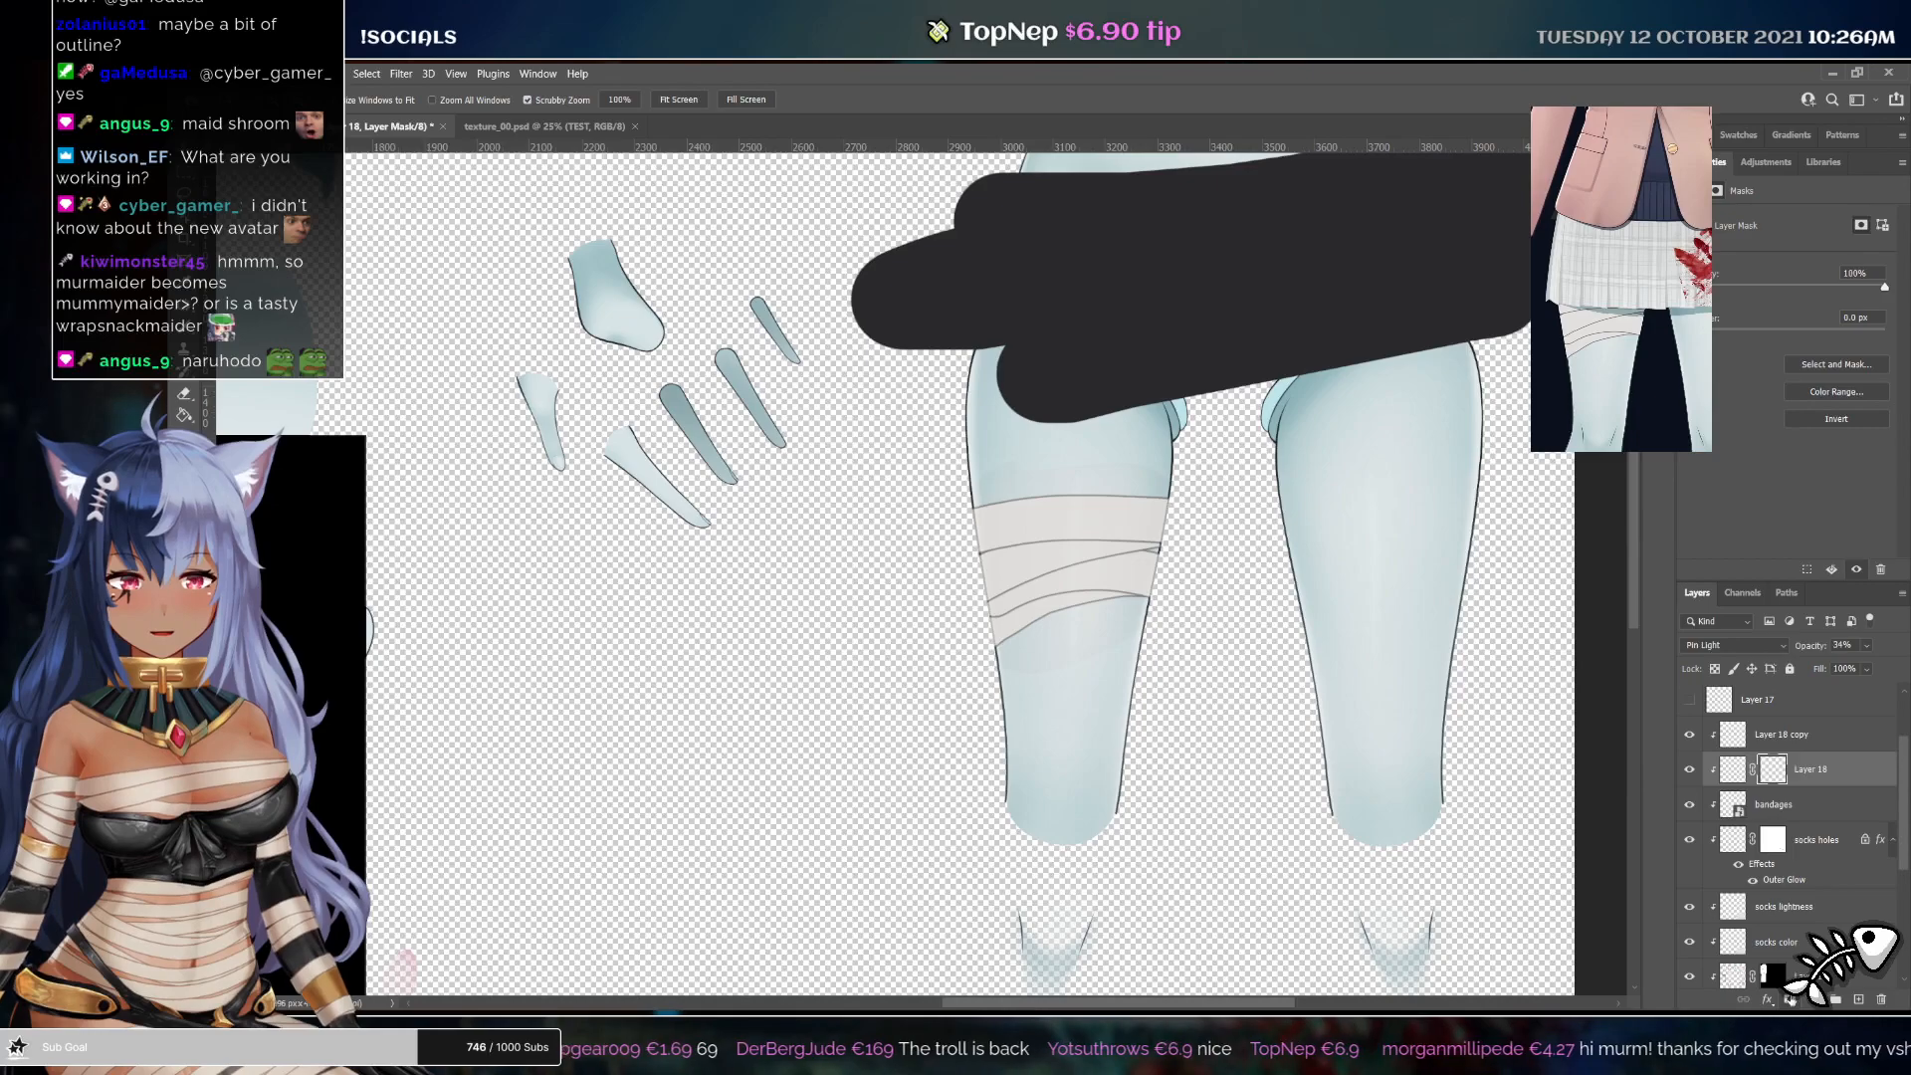
ctrl+click(1774, 772)
click(1795, 736)
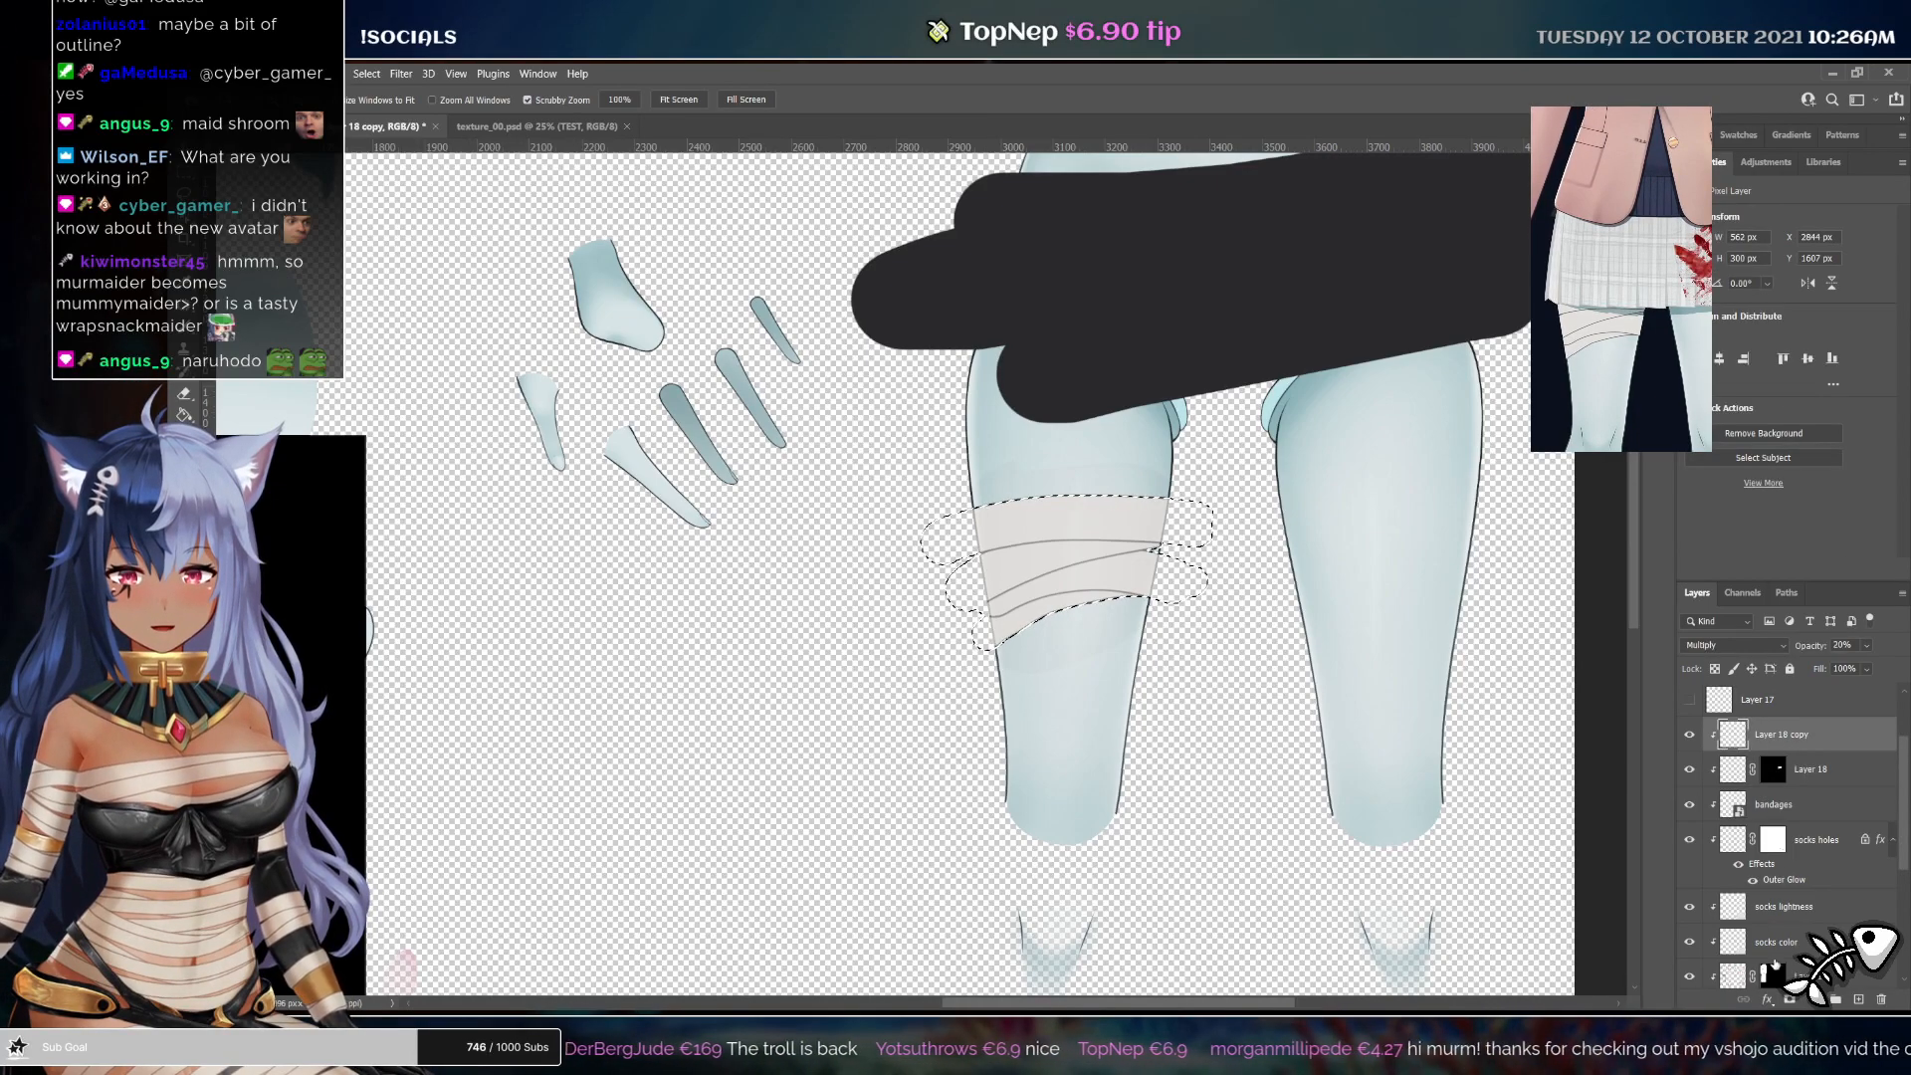
click(1789, 999)
drag(1090, 593, 1546, 711)
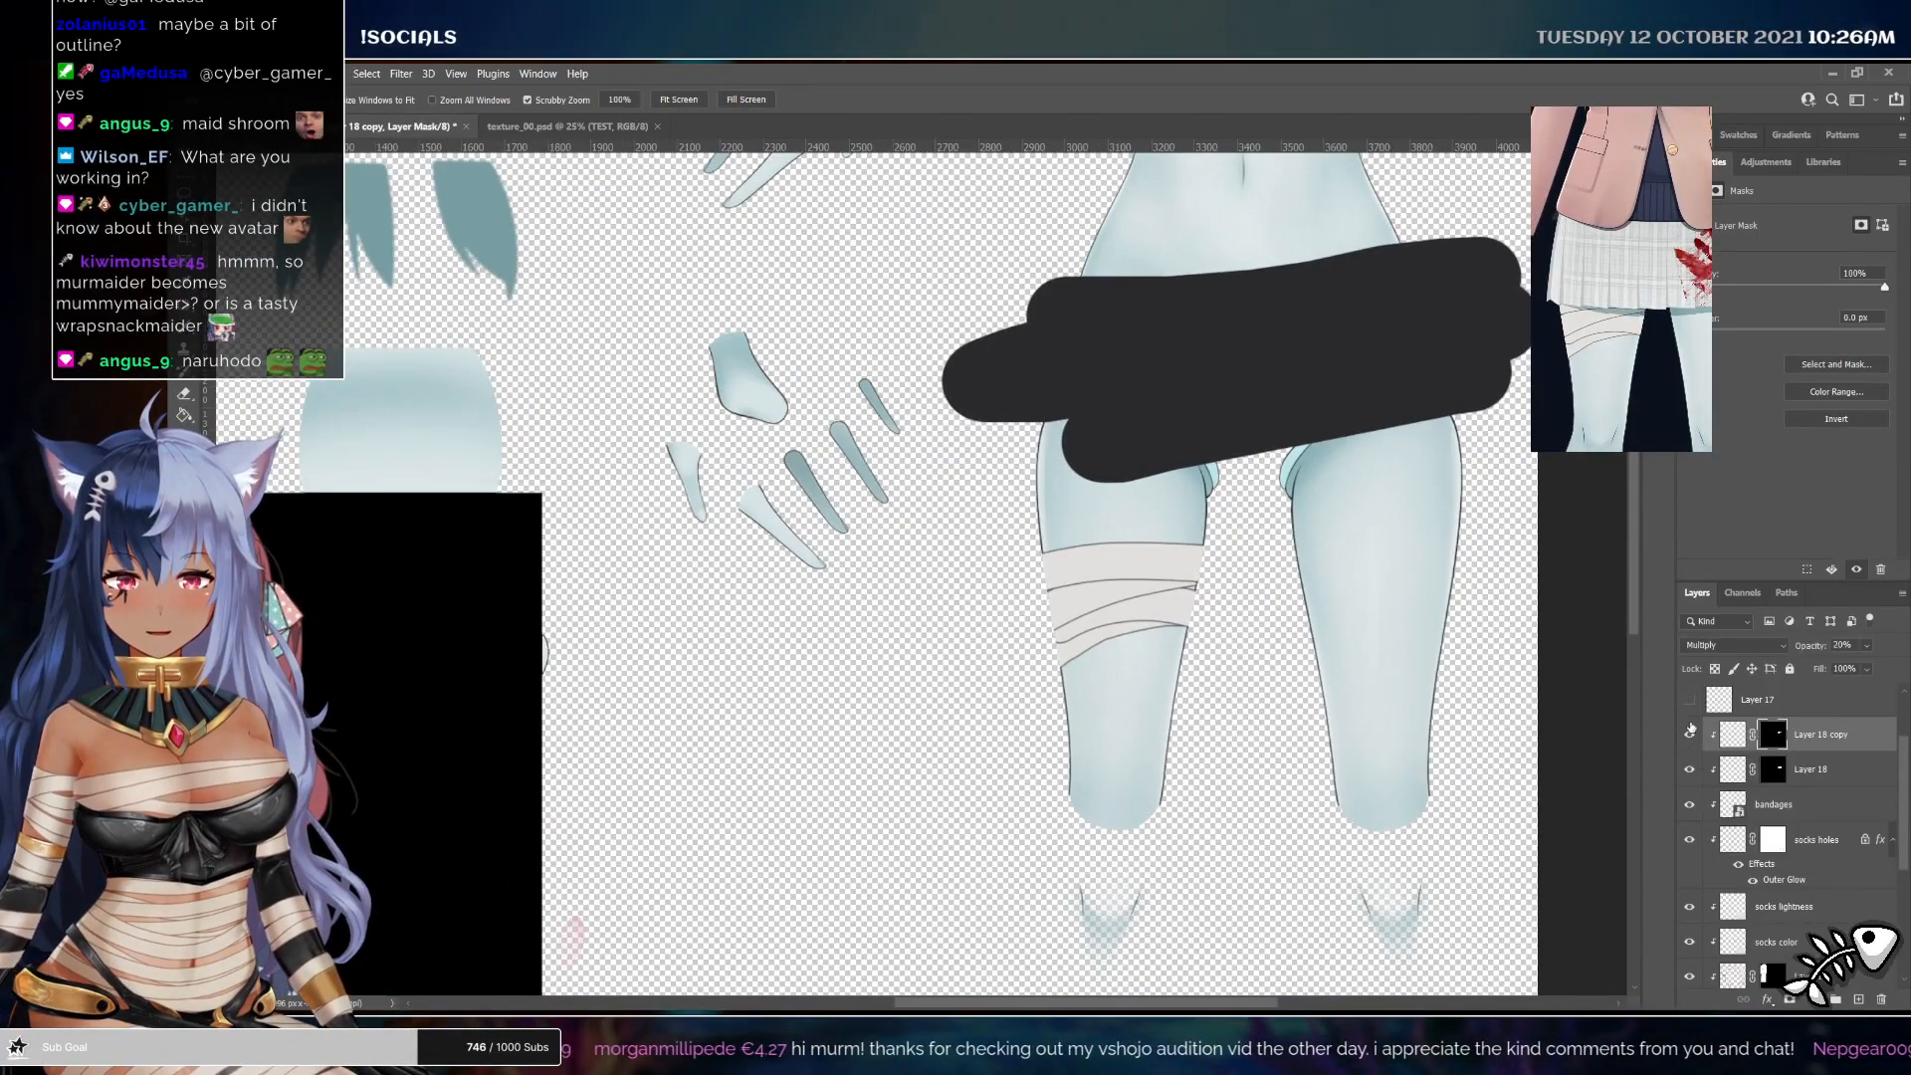
mouse_move(1191, 591)
mouse_down()
mouse_move(1228, 634)
mouse_move(1166, 584)
mouse_up()
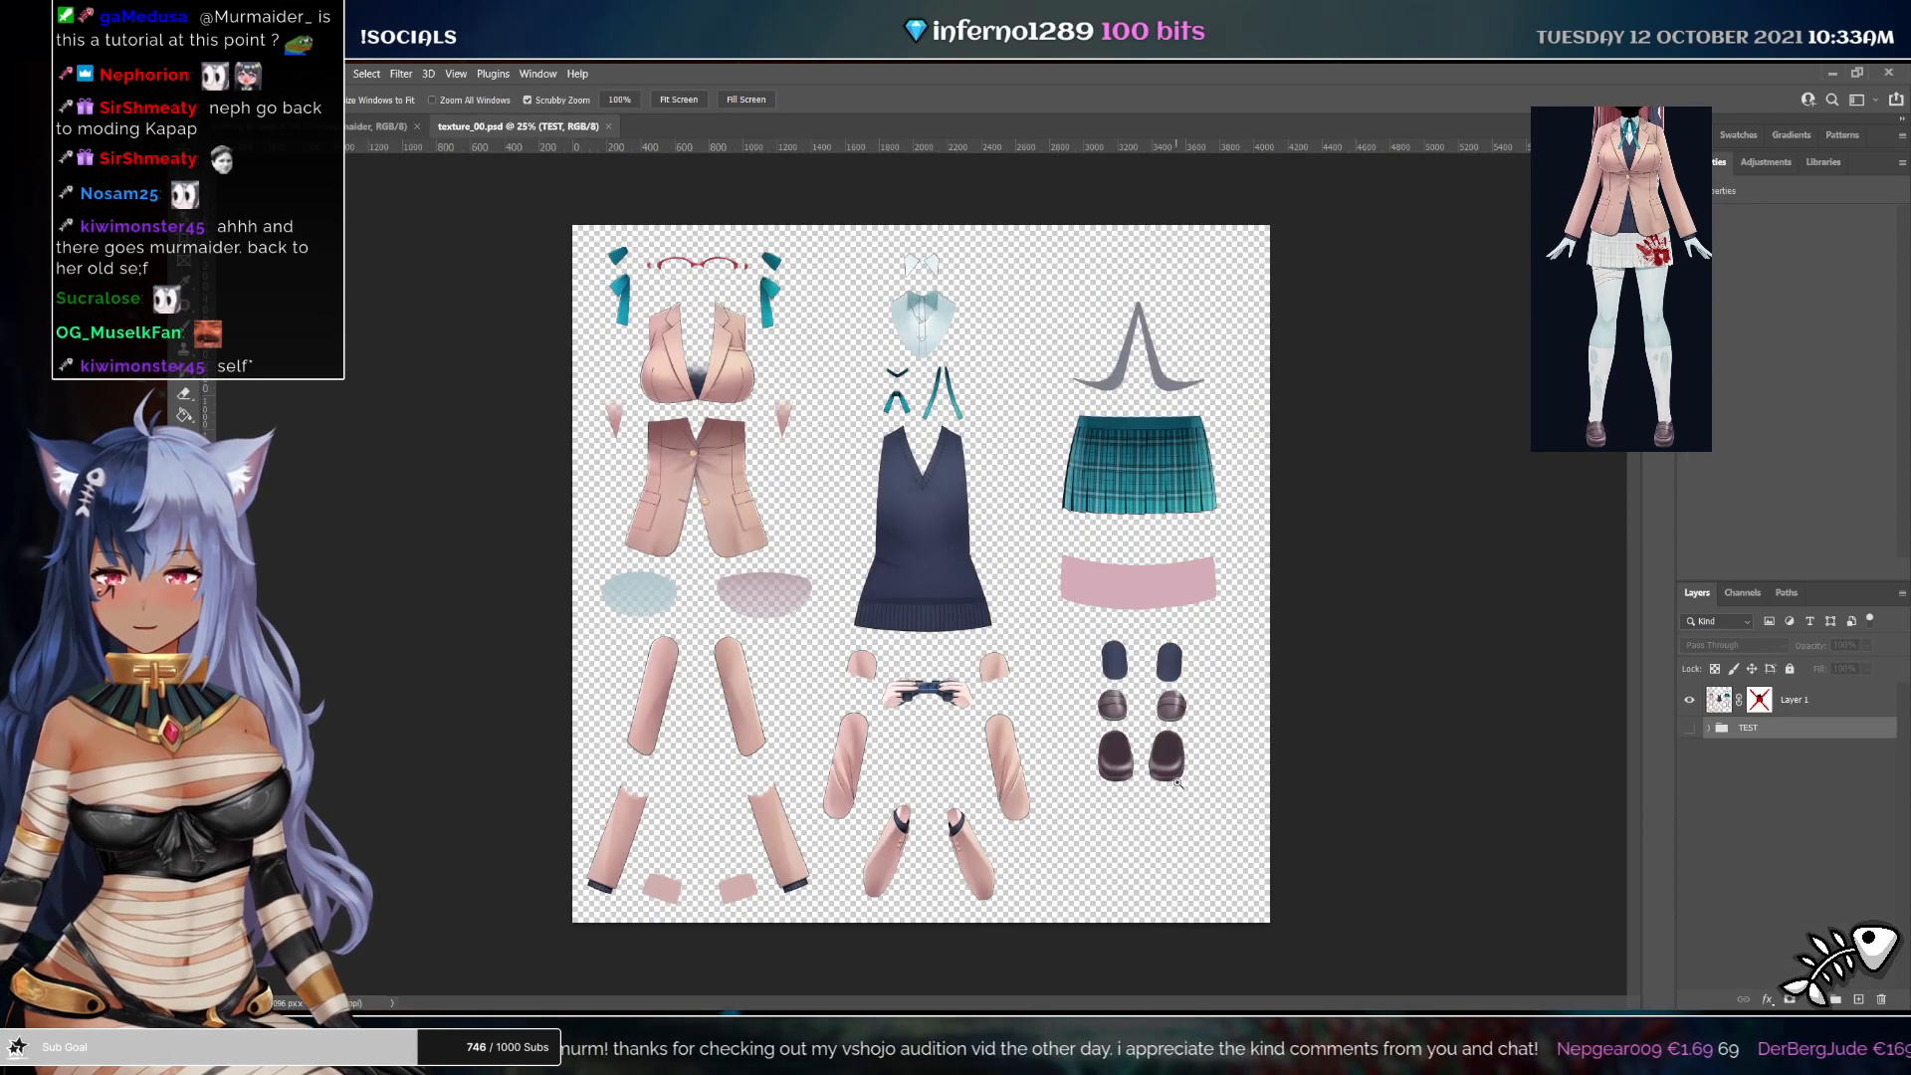
Copy the socks color and socks lightness layers into the clothing texture document
key(ctrl+Tab)
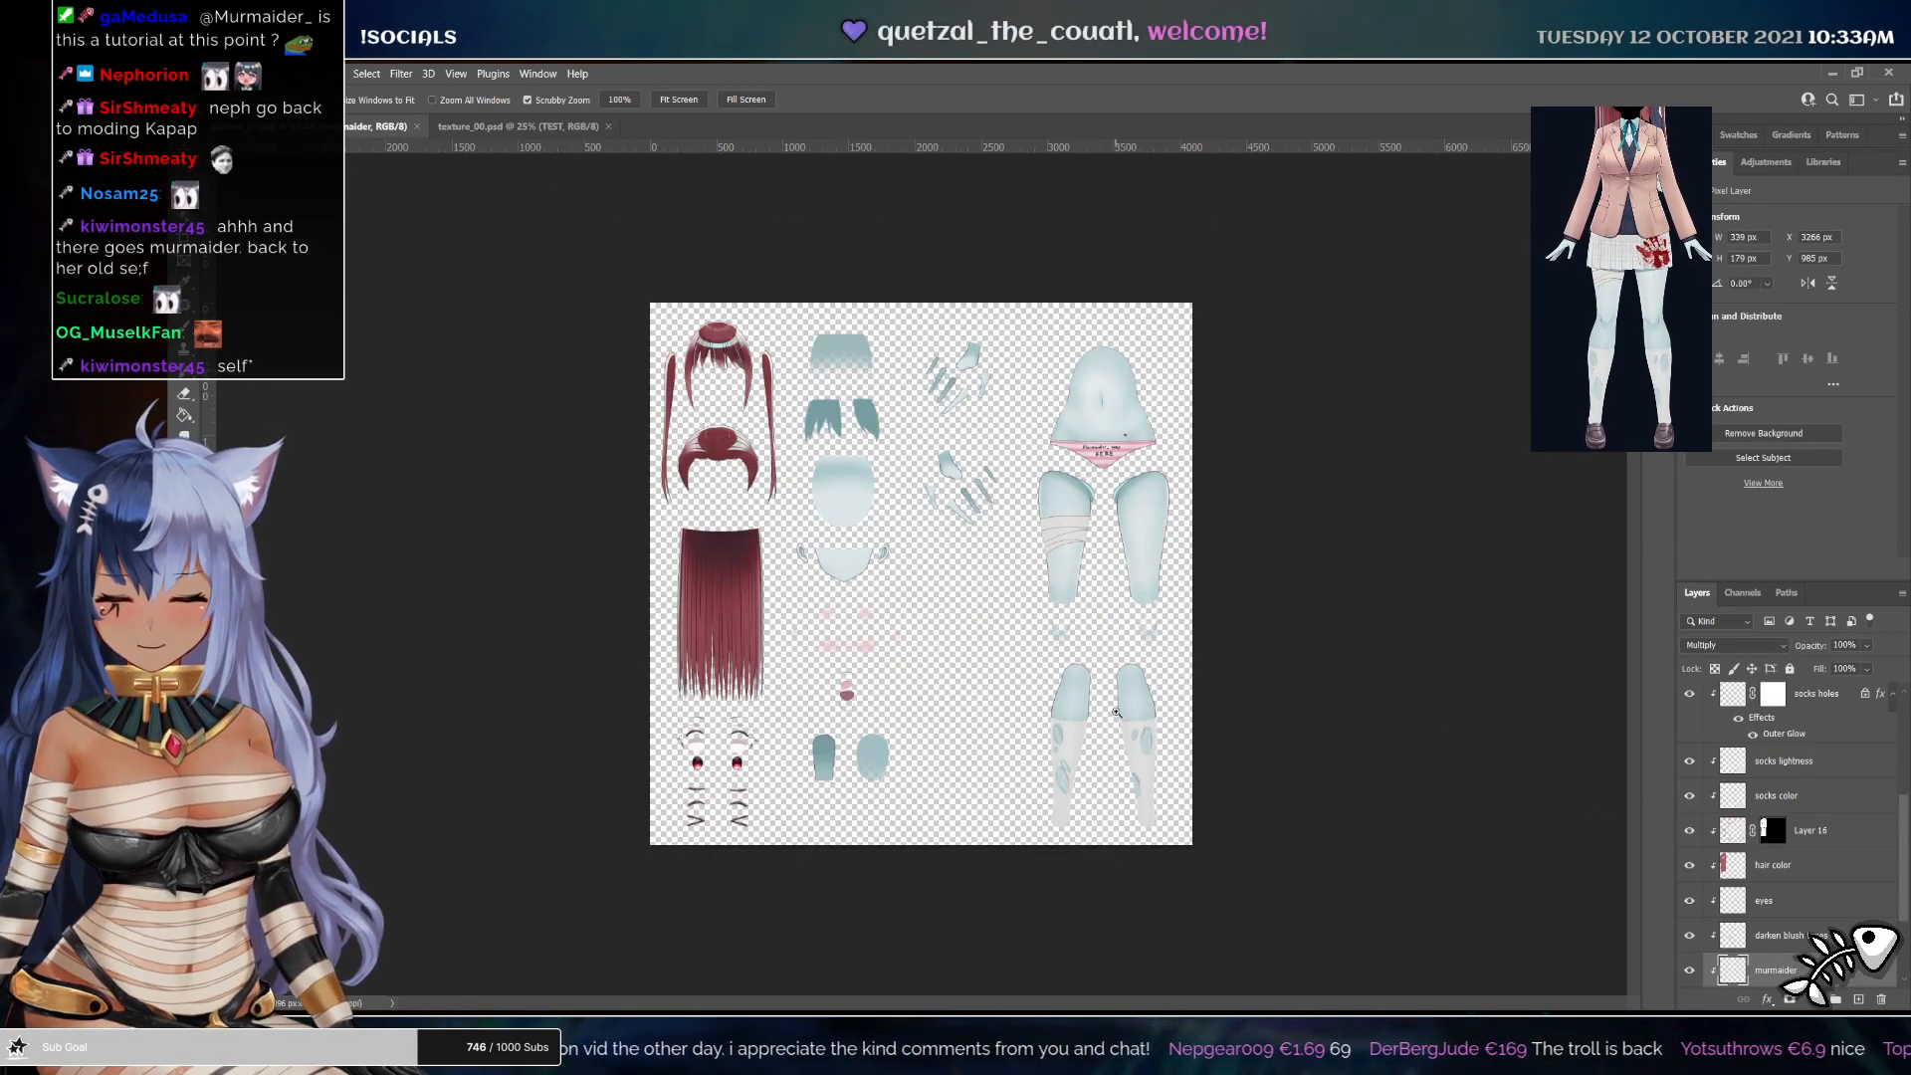
key(v)
scroll(1762, 922, down, 2)
scroll(1781, 876, up, 2)
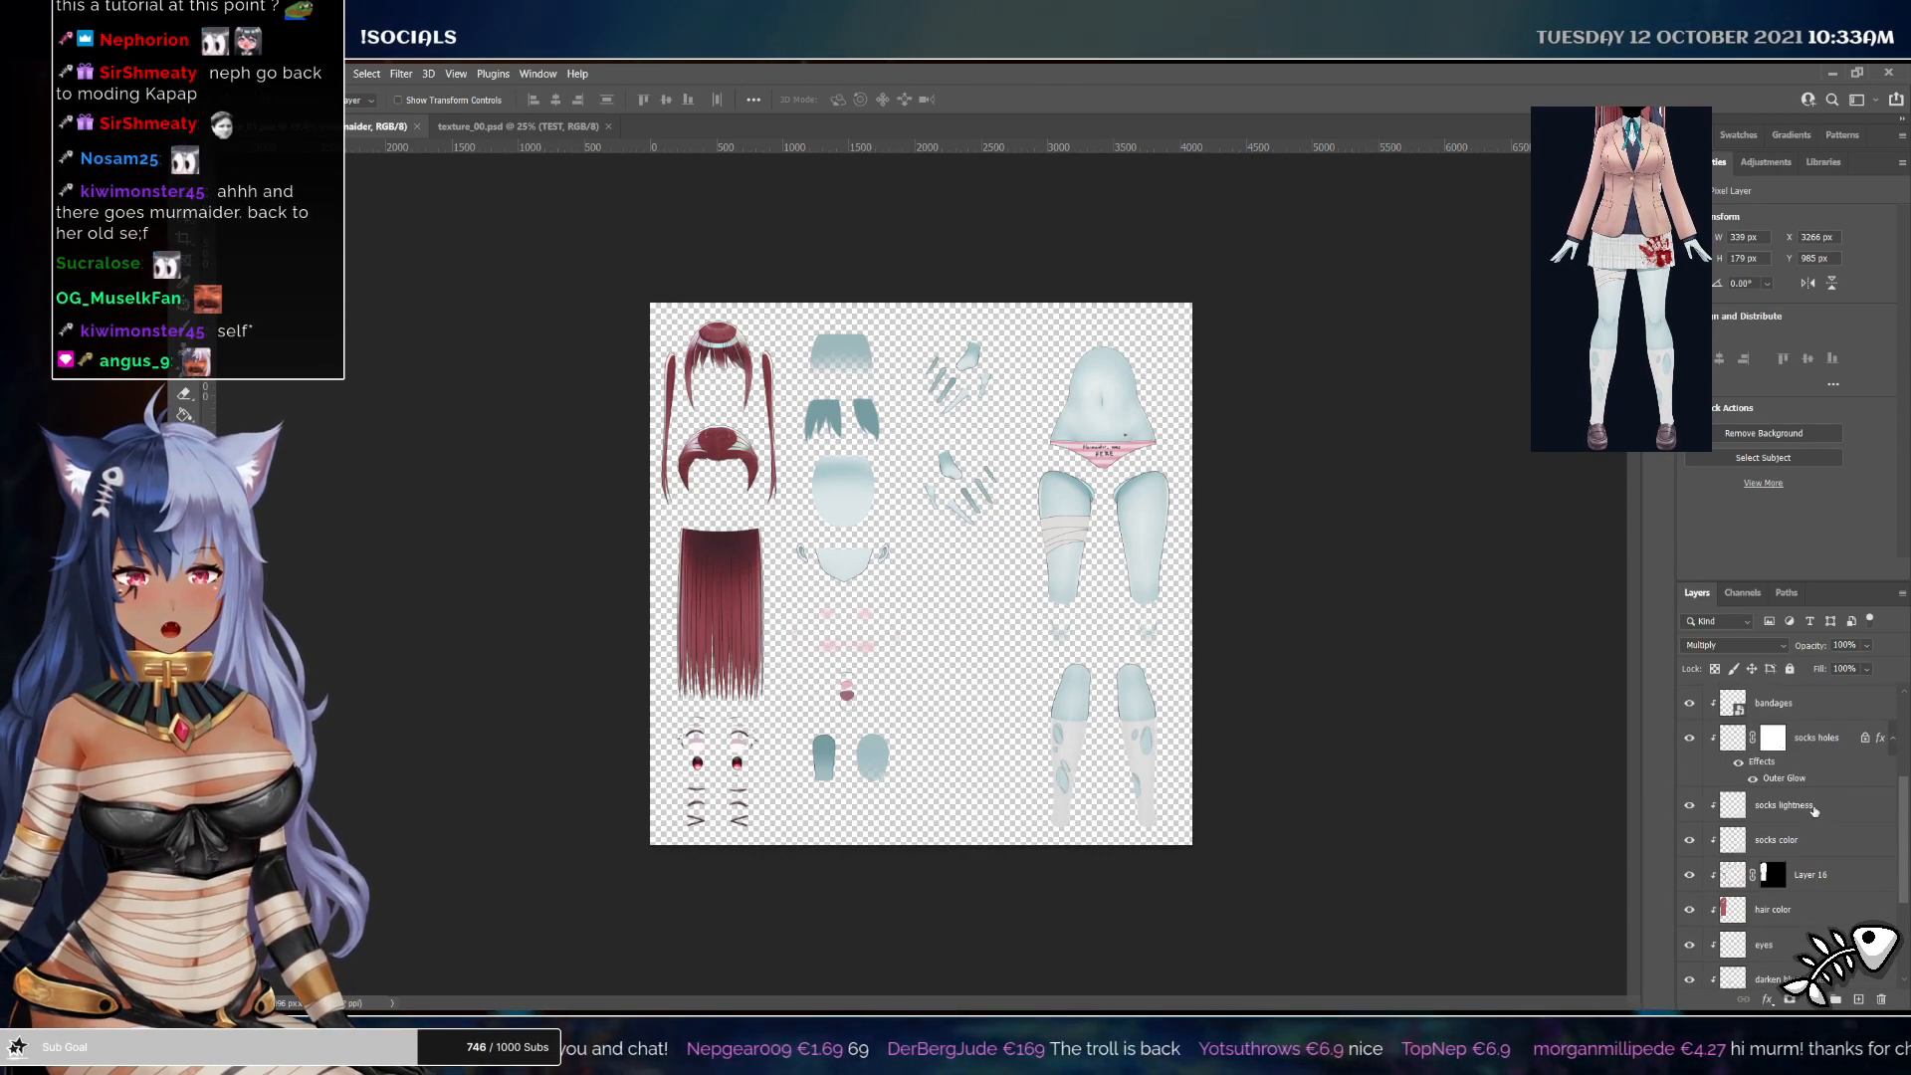
click(1813, 808)
shift+click(1828, 844)
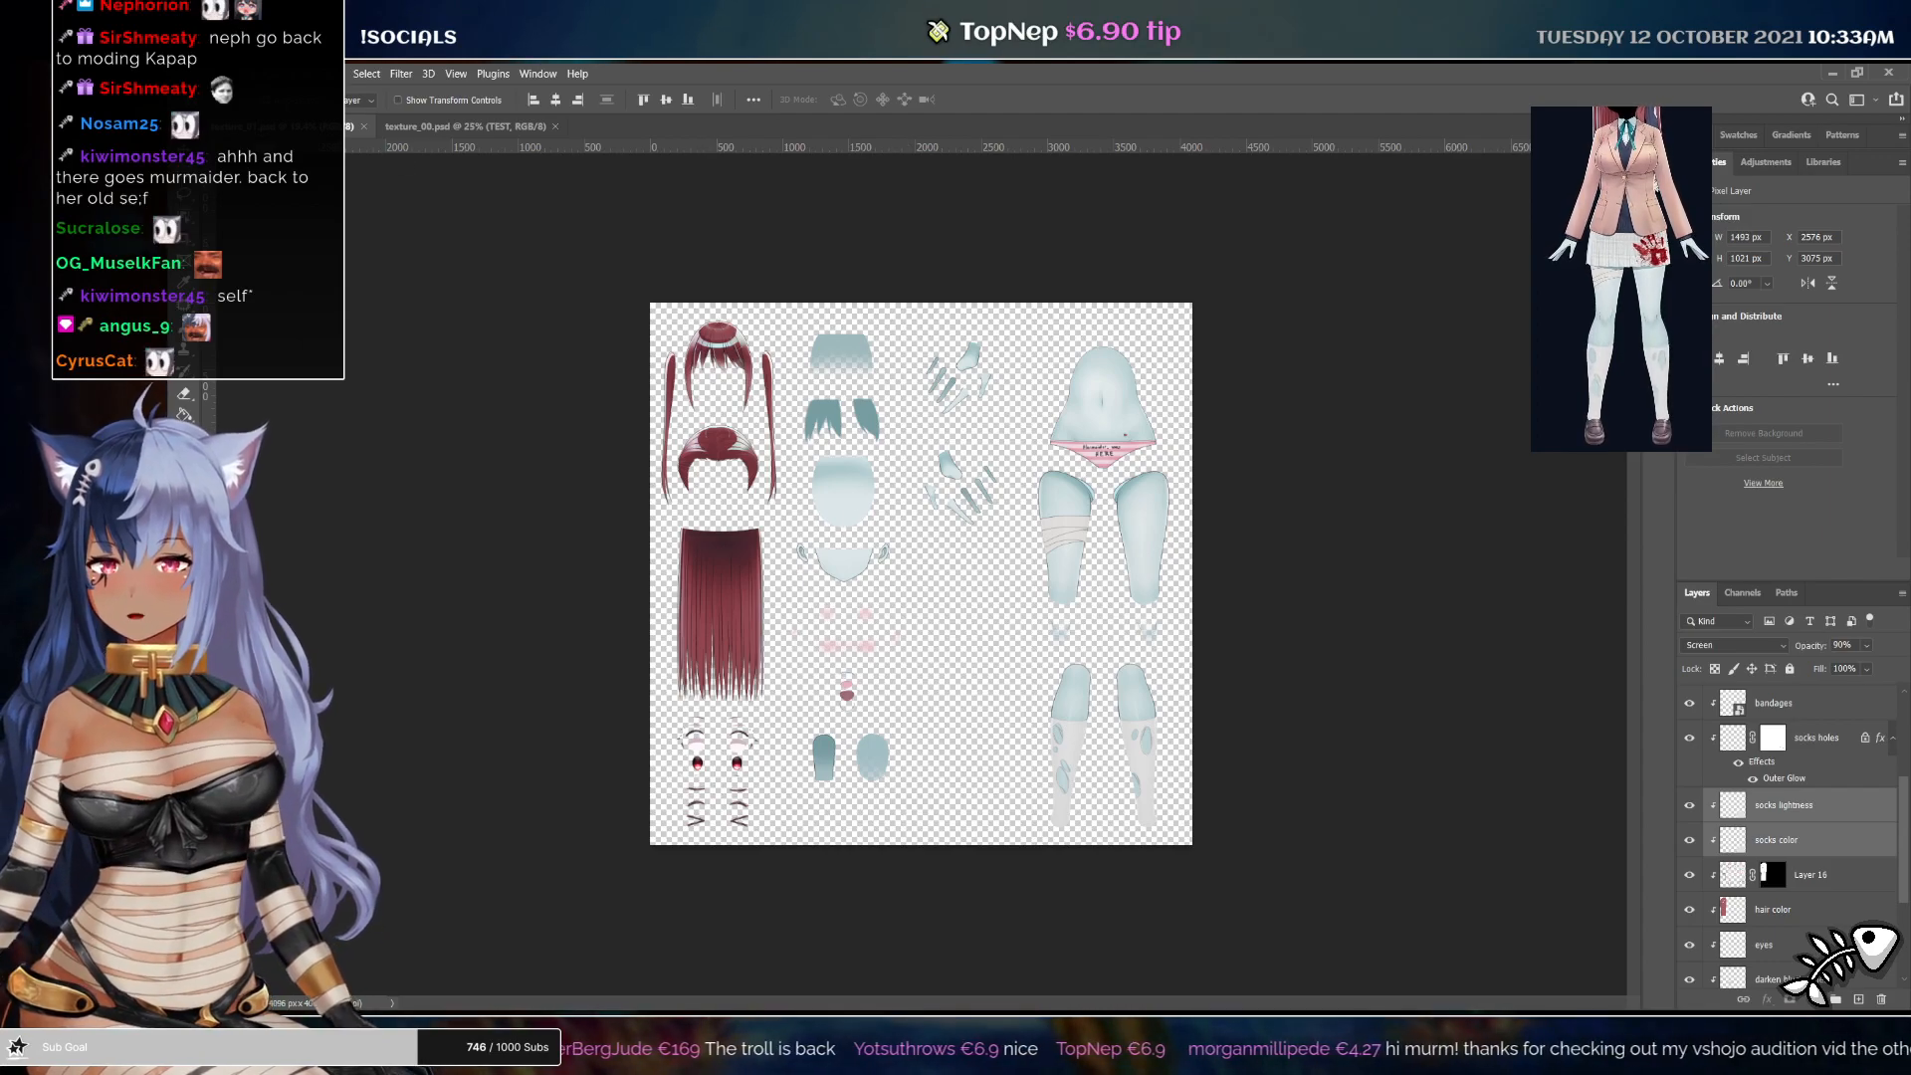
mouse_move(1154, 728)
mouse_down()
mouse_move(565, 136)
mouse_move(1209, 617)
mouse_up()
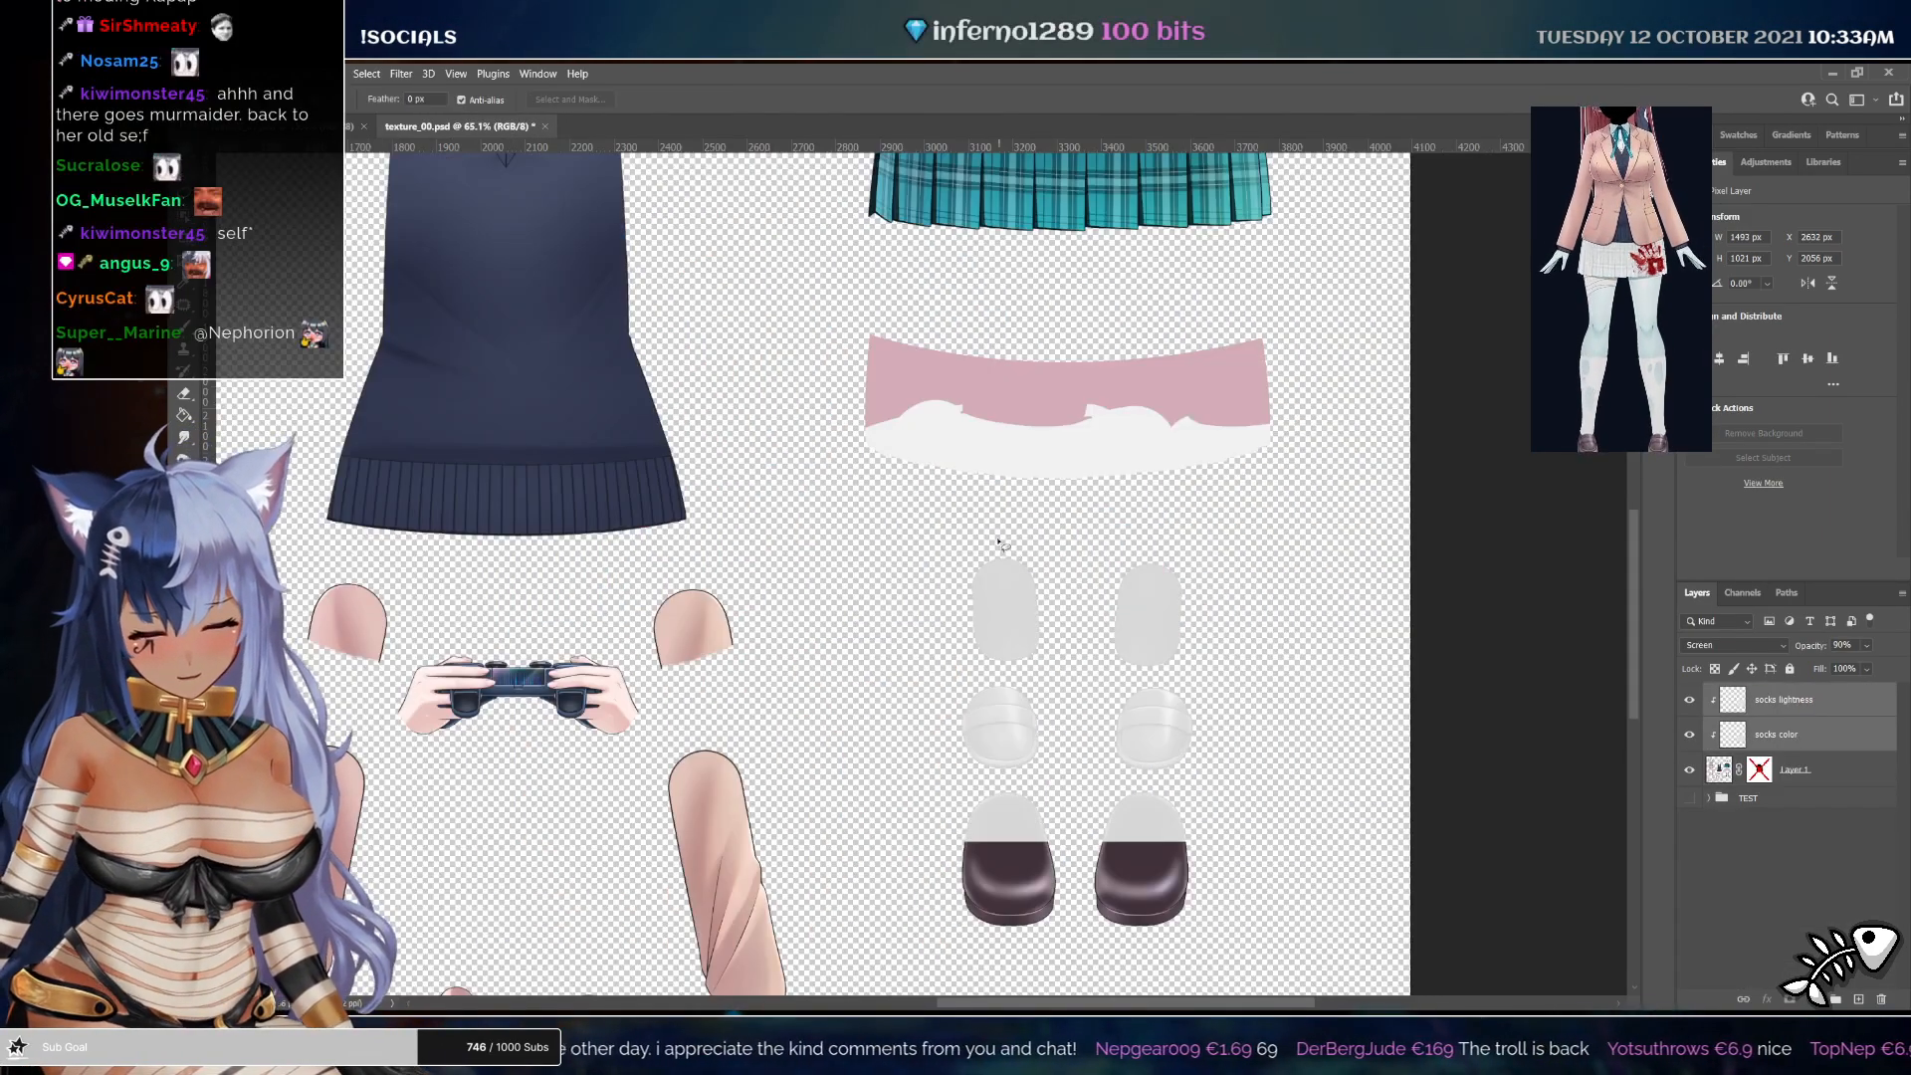
mouse_move(999, 543)
mouse_down()
mouse_move(926, 638)
mouse_move(962, 675)
mouse_move(1140, 690)
mouse_move(1269, 636)
mouse_move(1004, 544)
mouse_move(1041, 532)
mouse_up()
scroll(1137, 598, up, 5)
key(v)
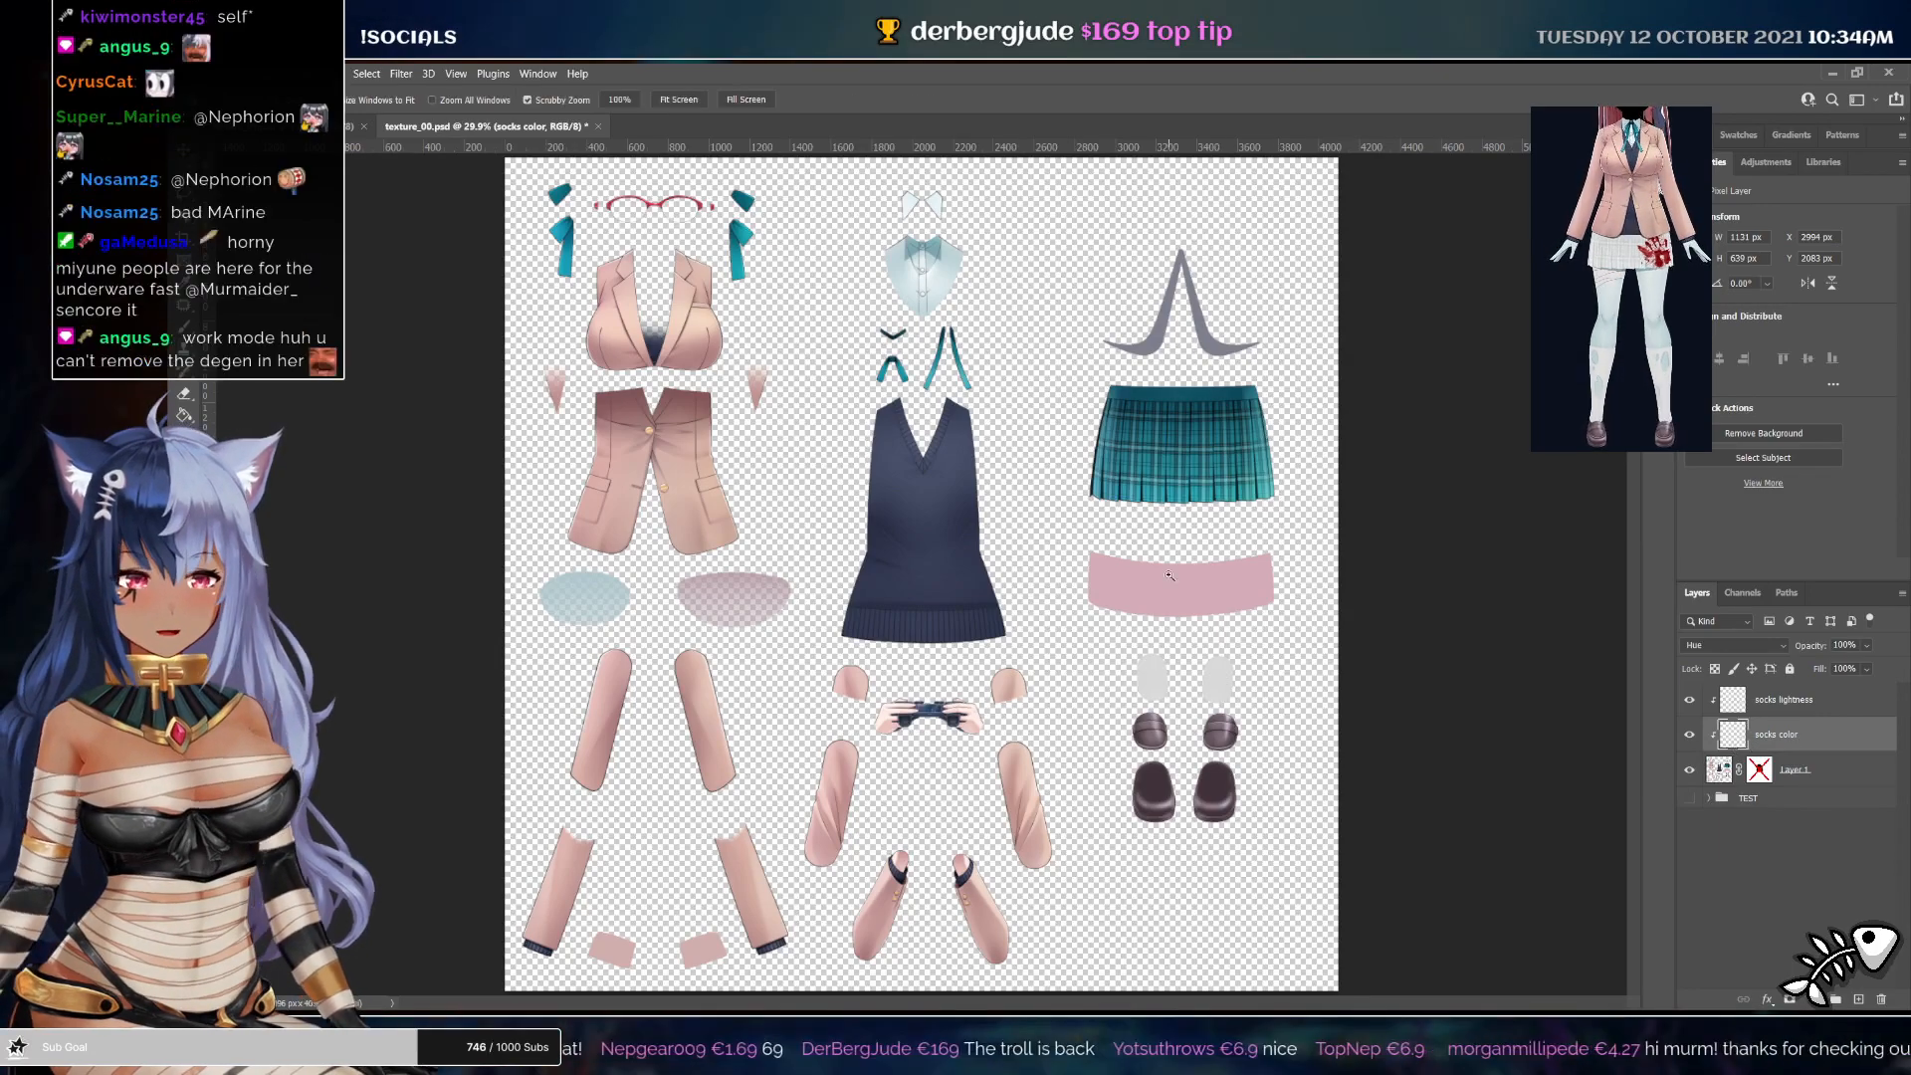
Copy the skin color and skin color multiply layers into the clothing texture document
drag(1180, 597, 1168, 681)
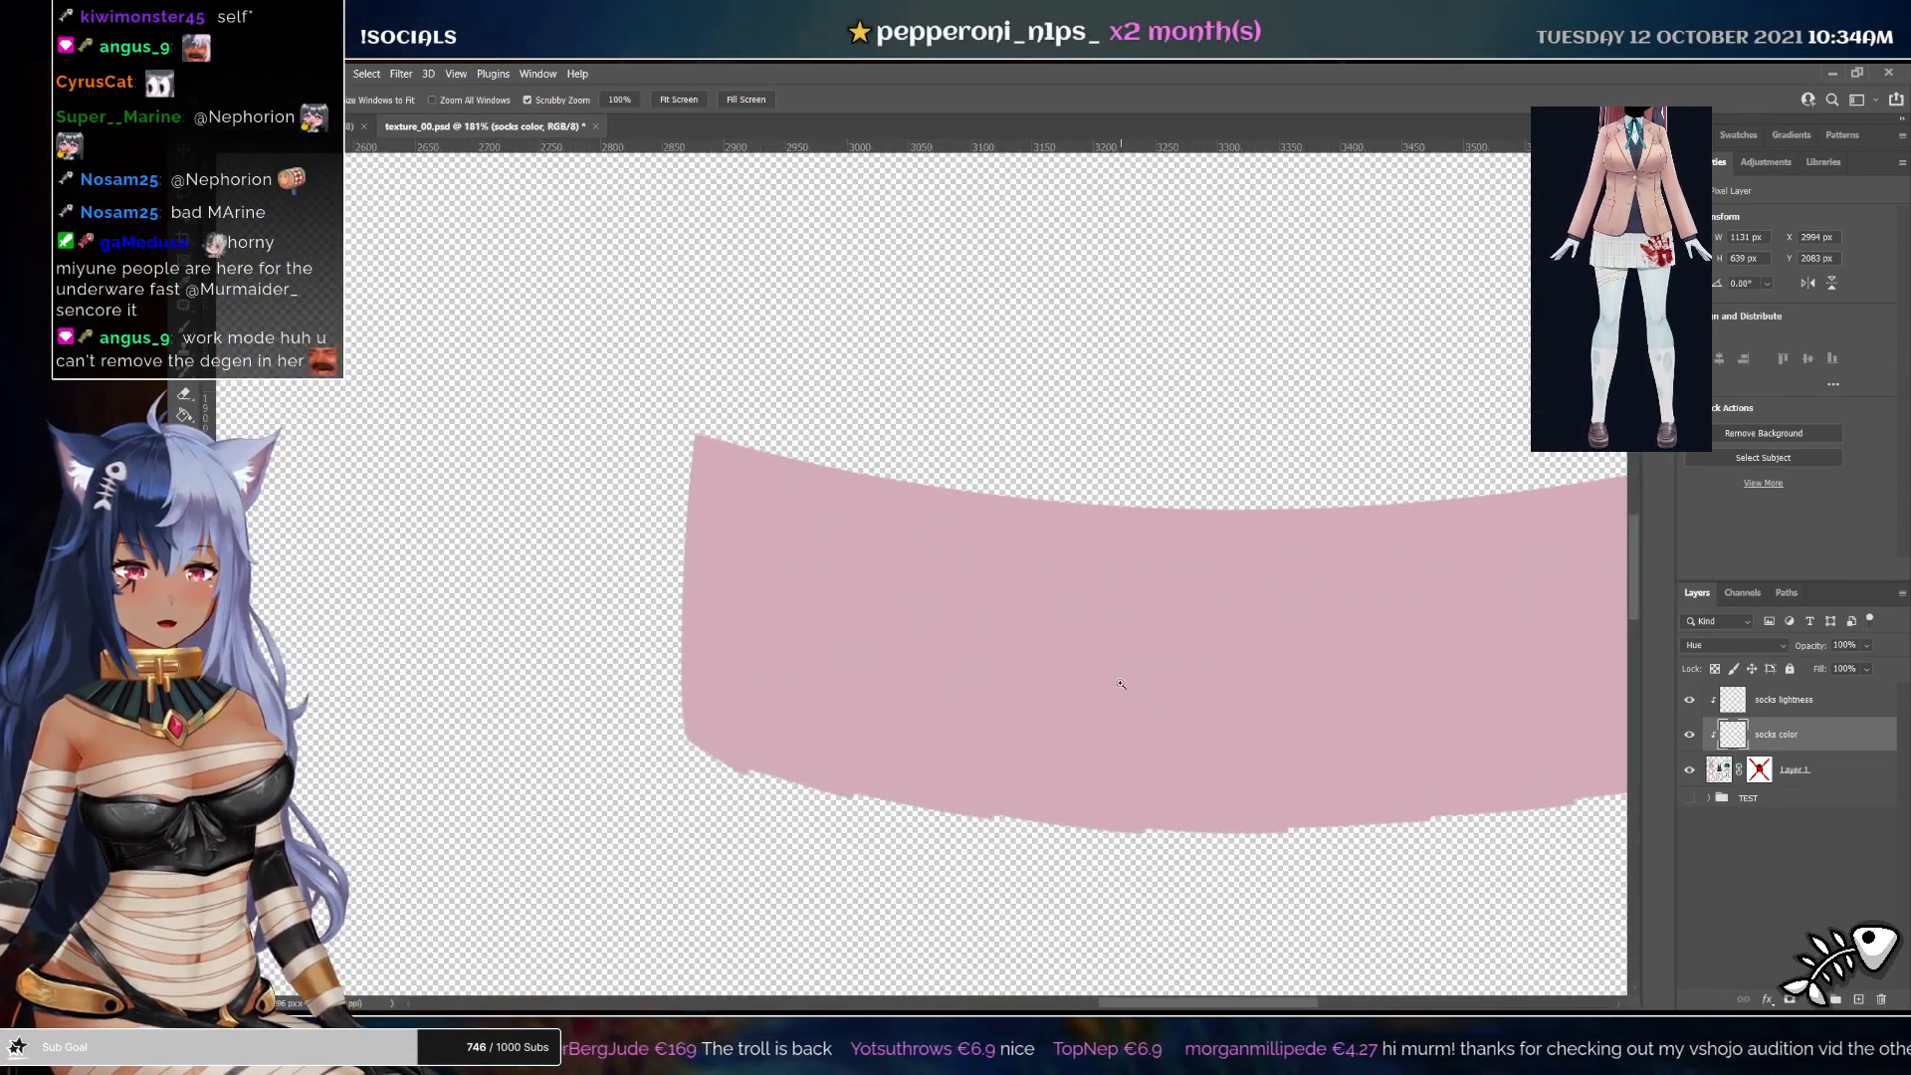
drag(1051, 635, 896, 637)
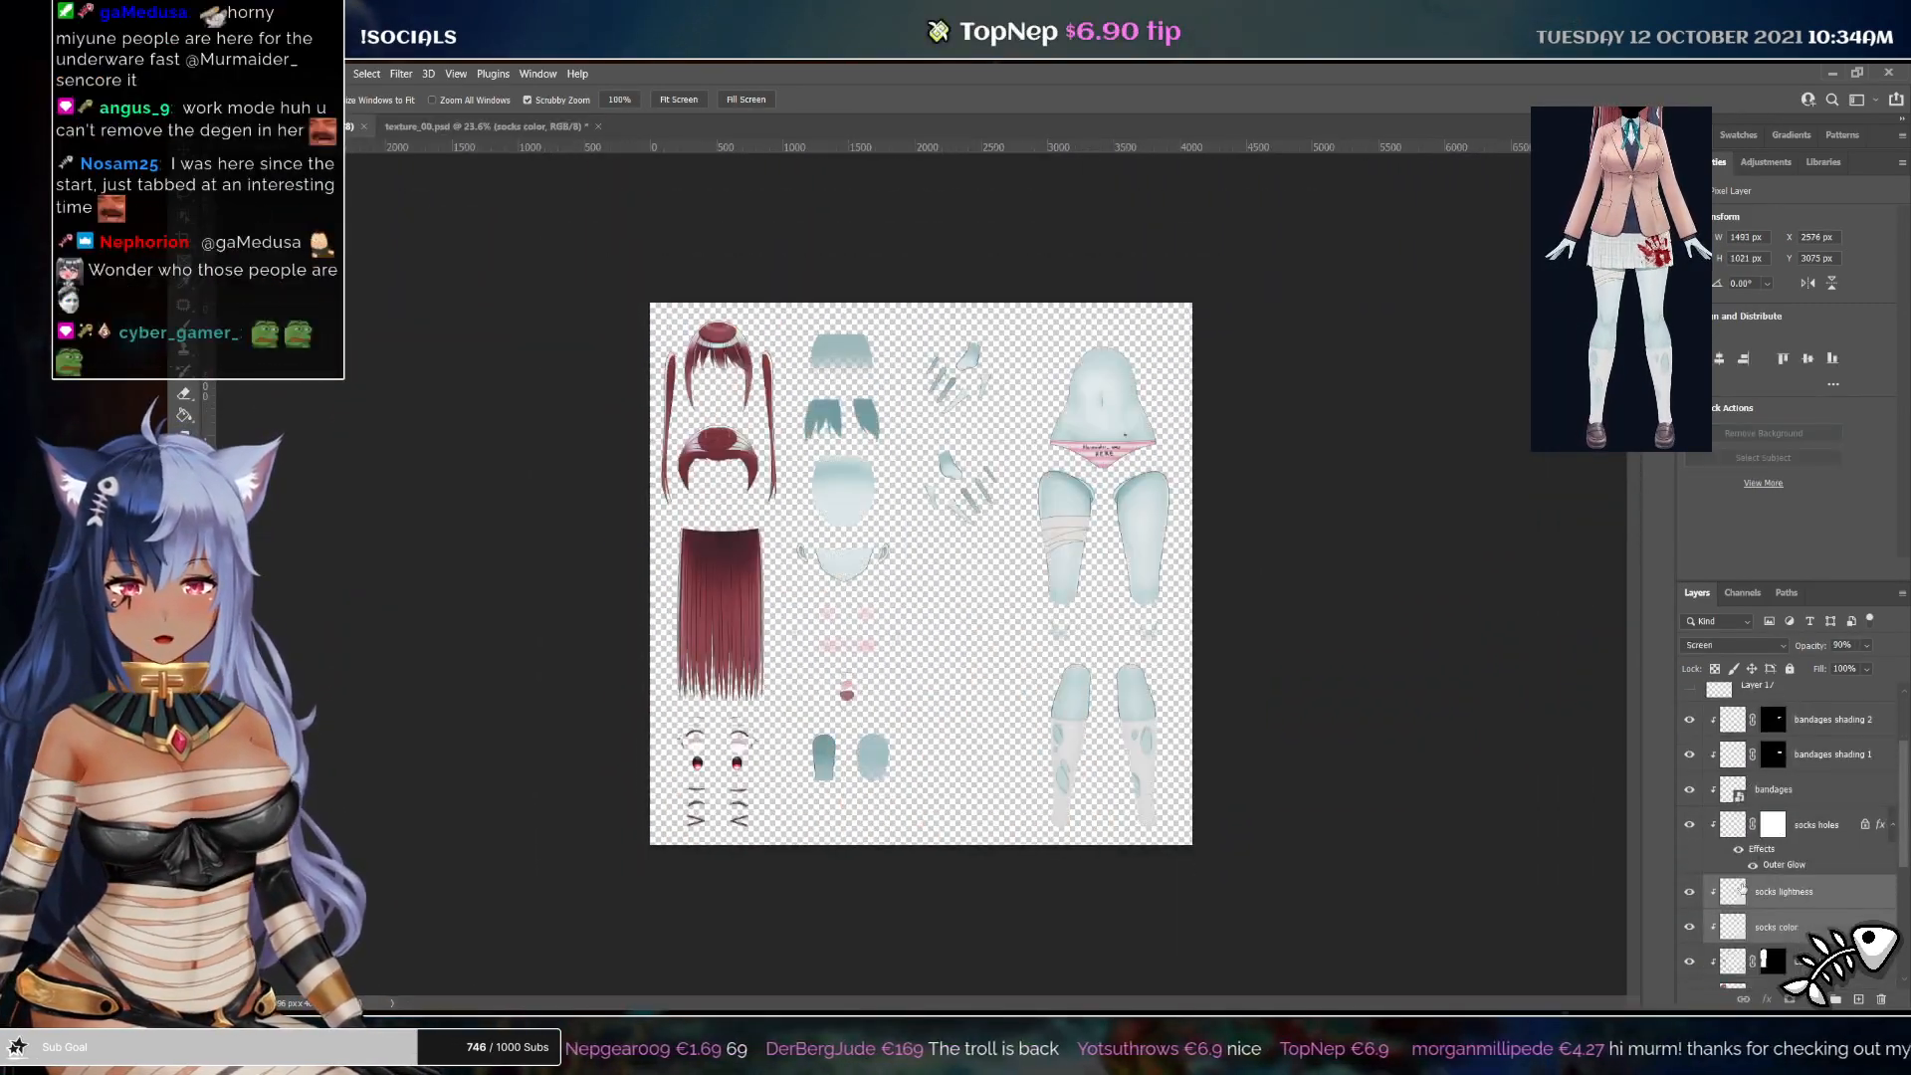
scroll(1761, 889, down, 5)
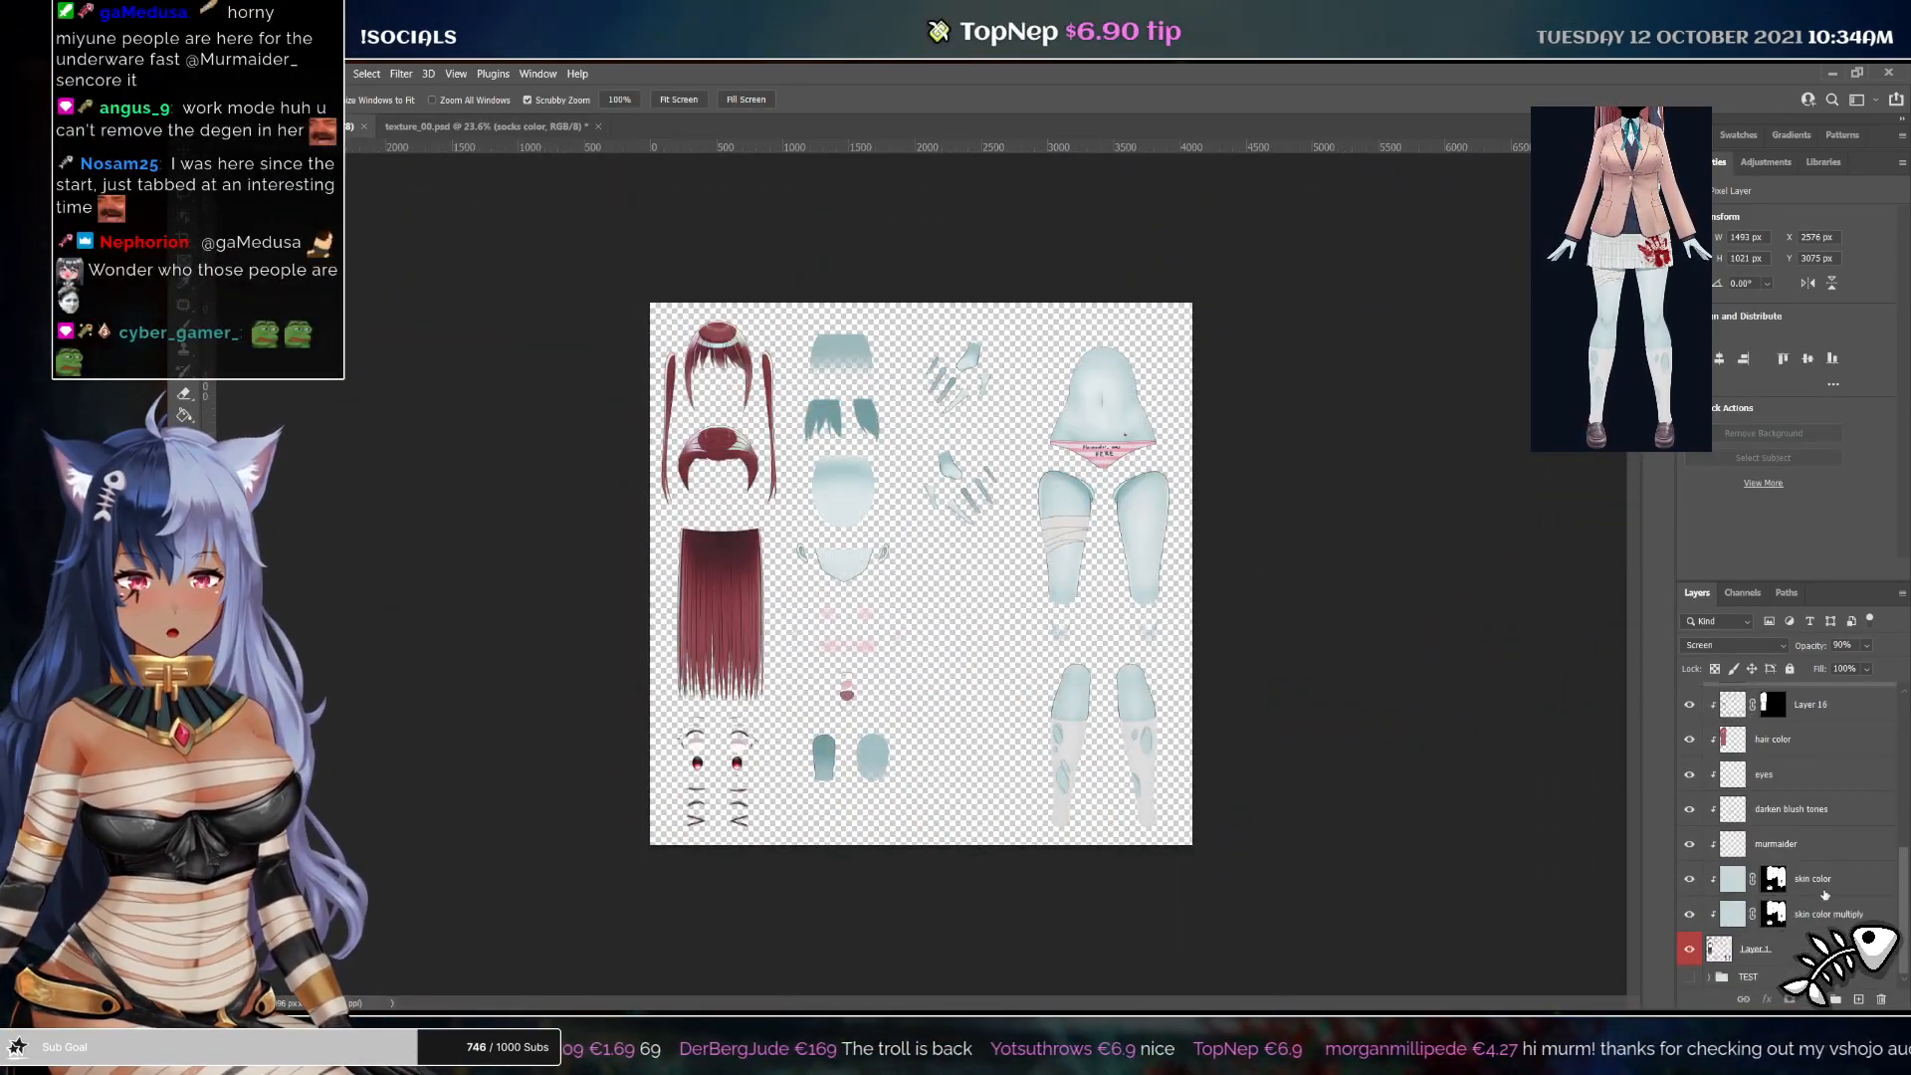
click(1824, 886)
shift+click(1824, 914)
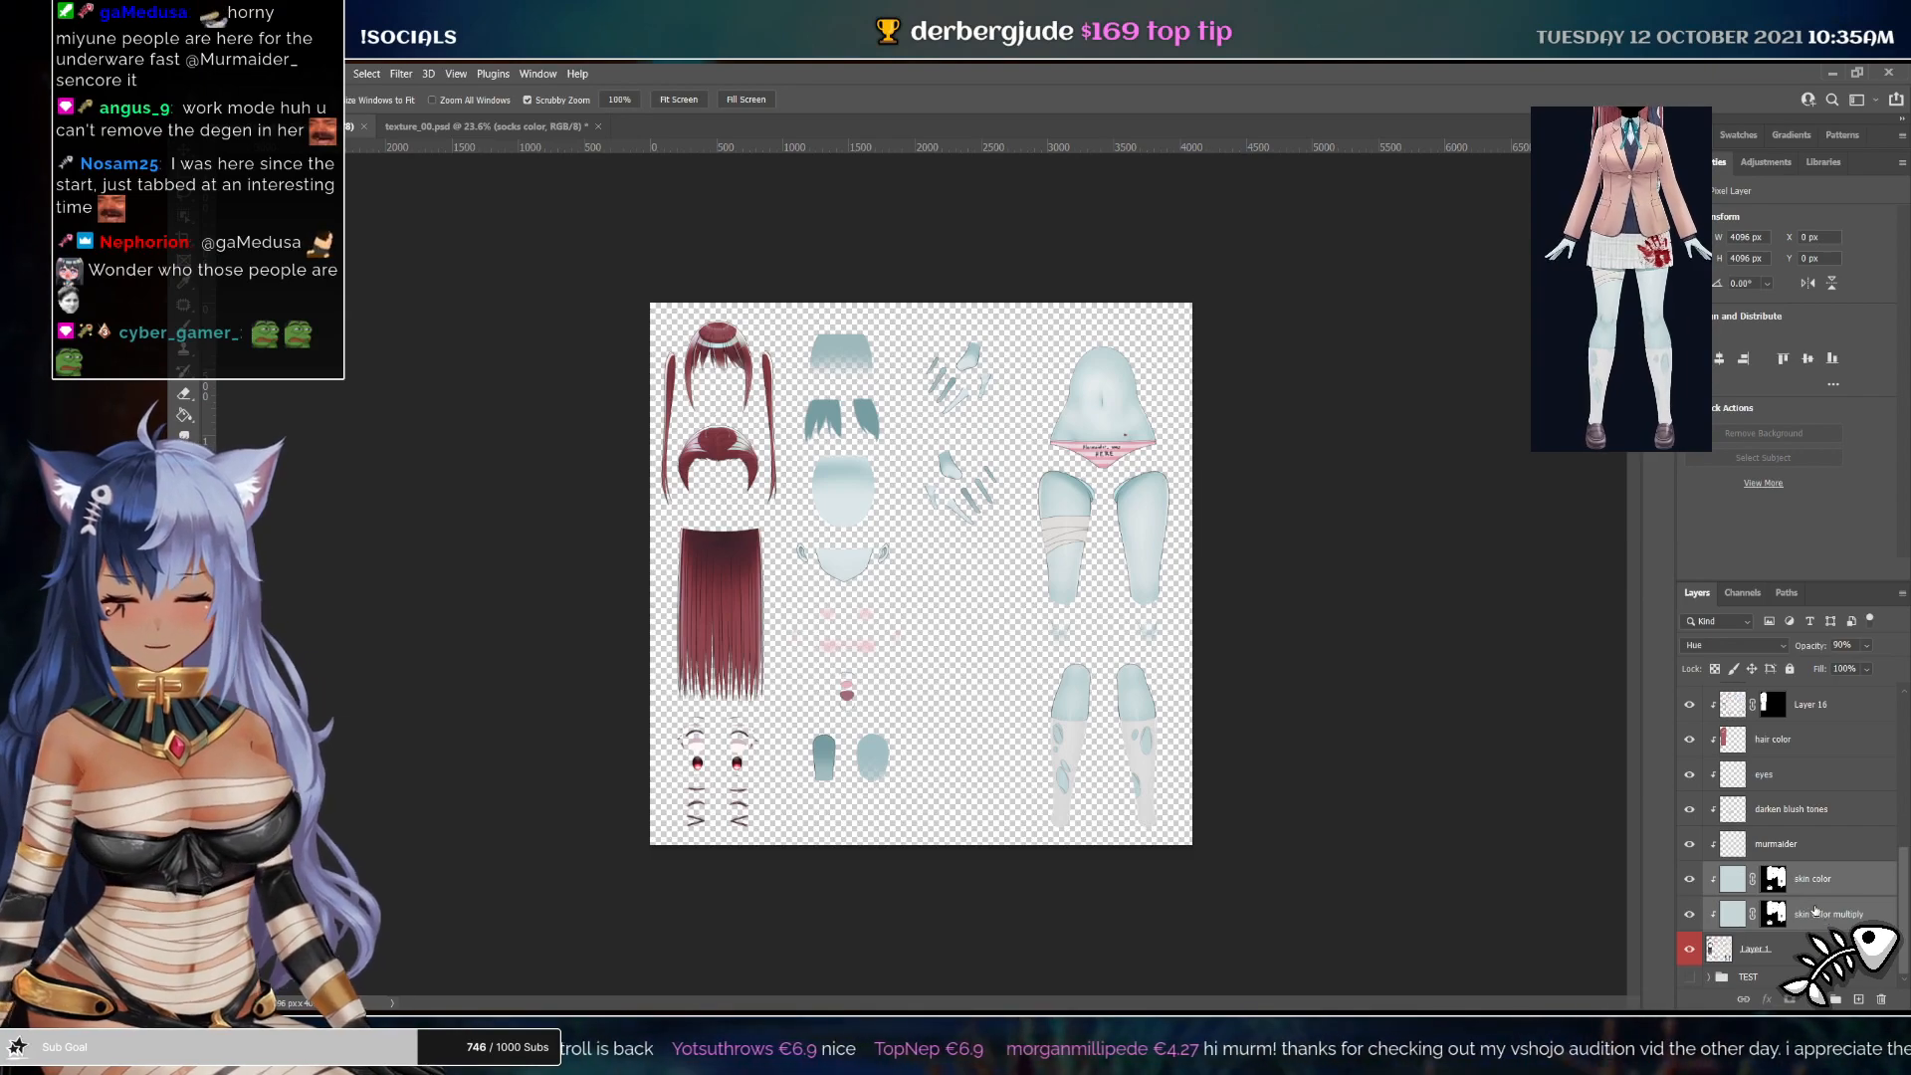
key(v)
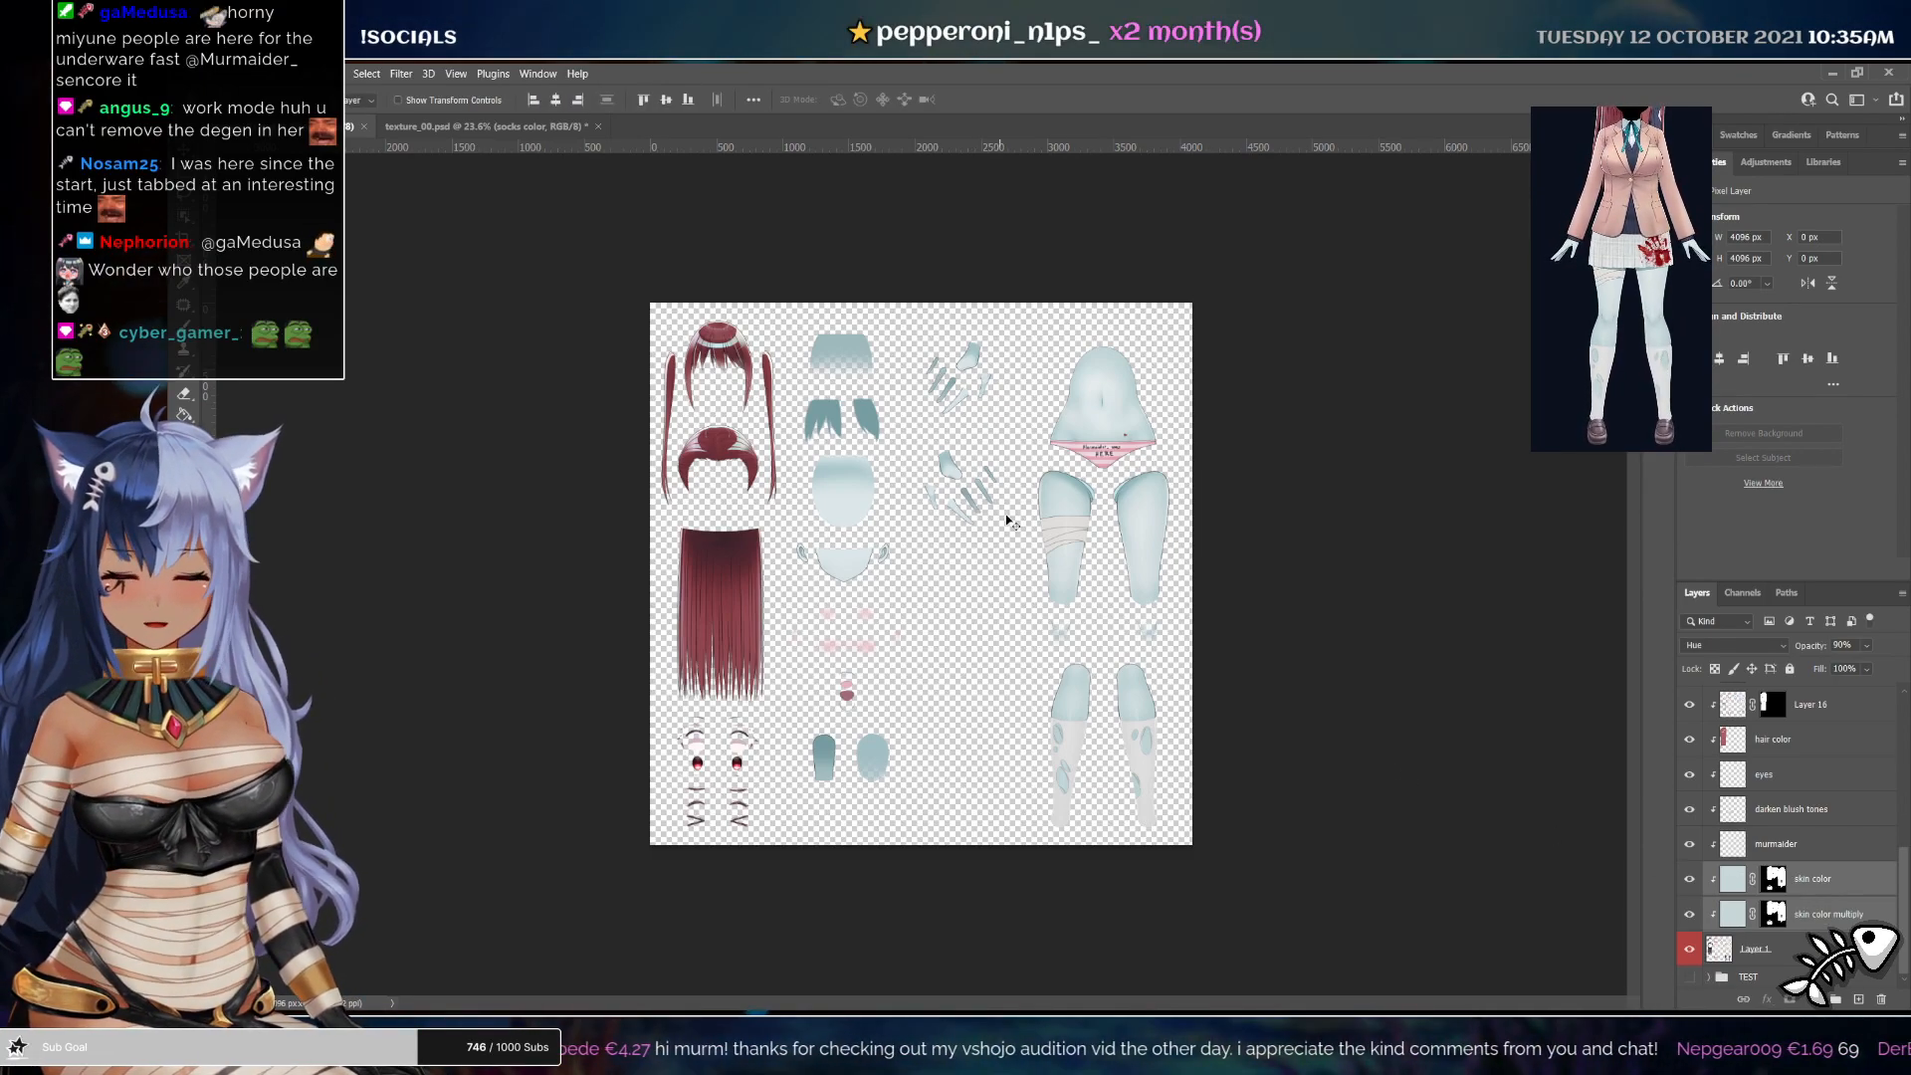
drag(1111, 515, 992, 425)
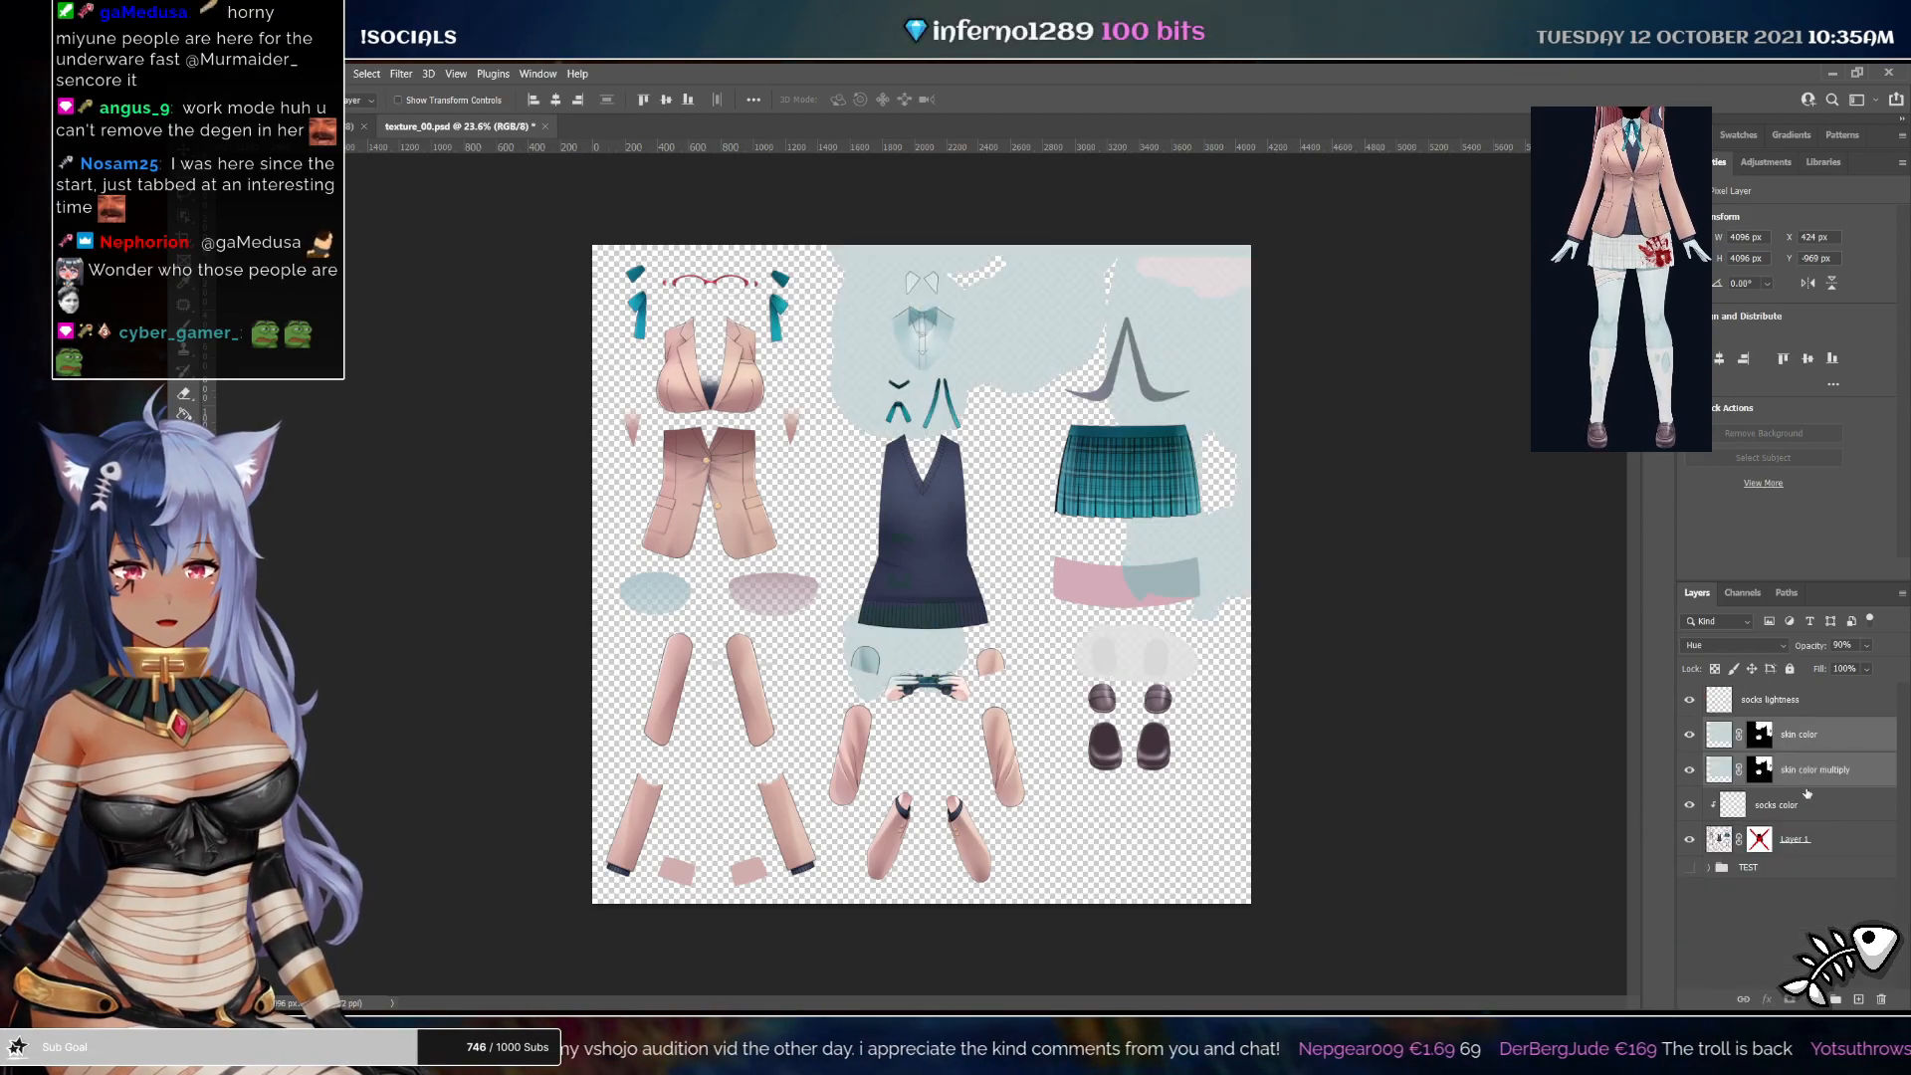
Reset the masks on the two copied skin color layers so they hide everything
click(1759, 737)
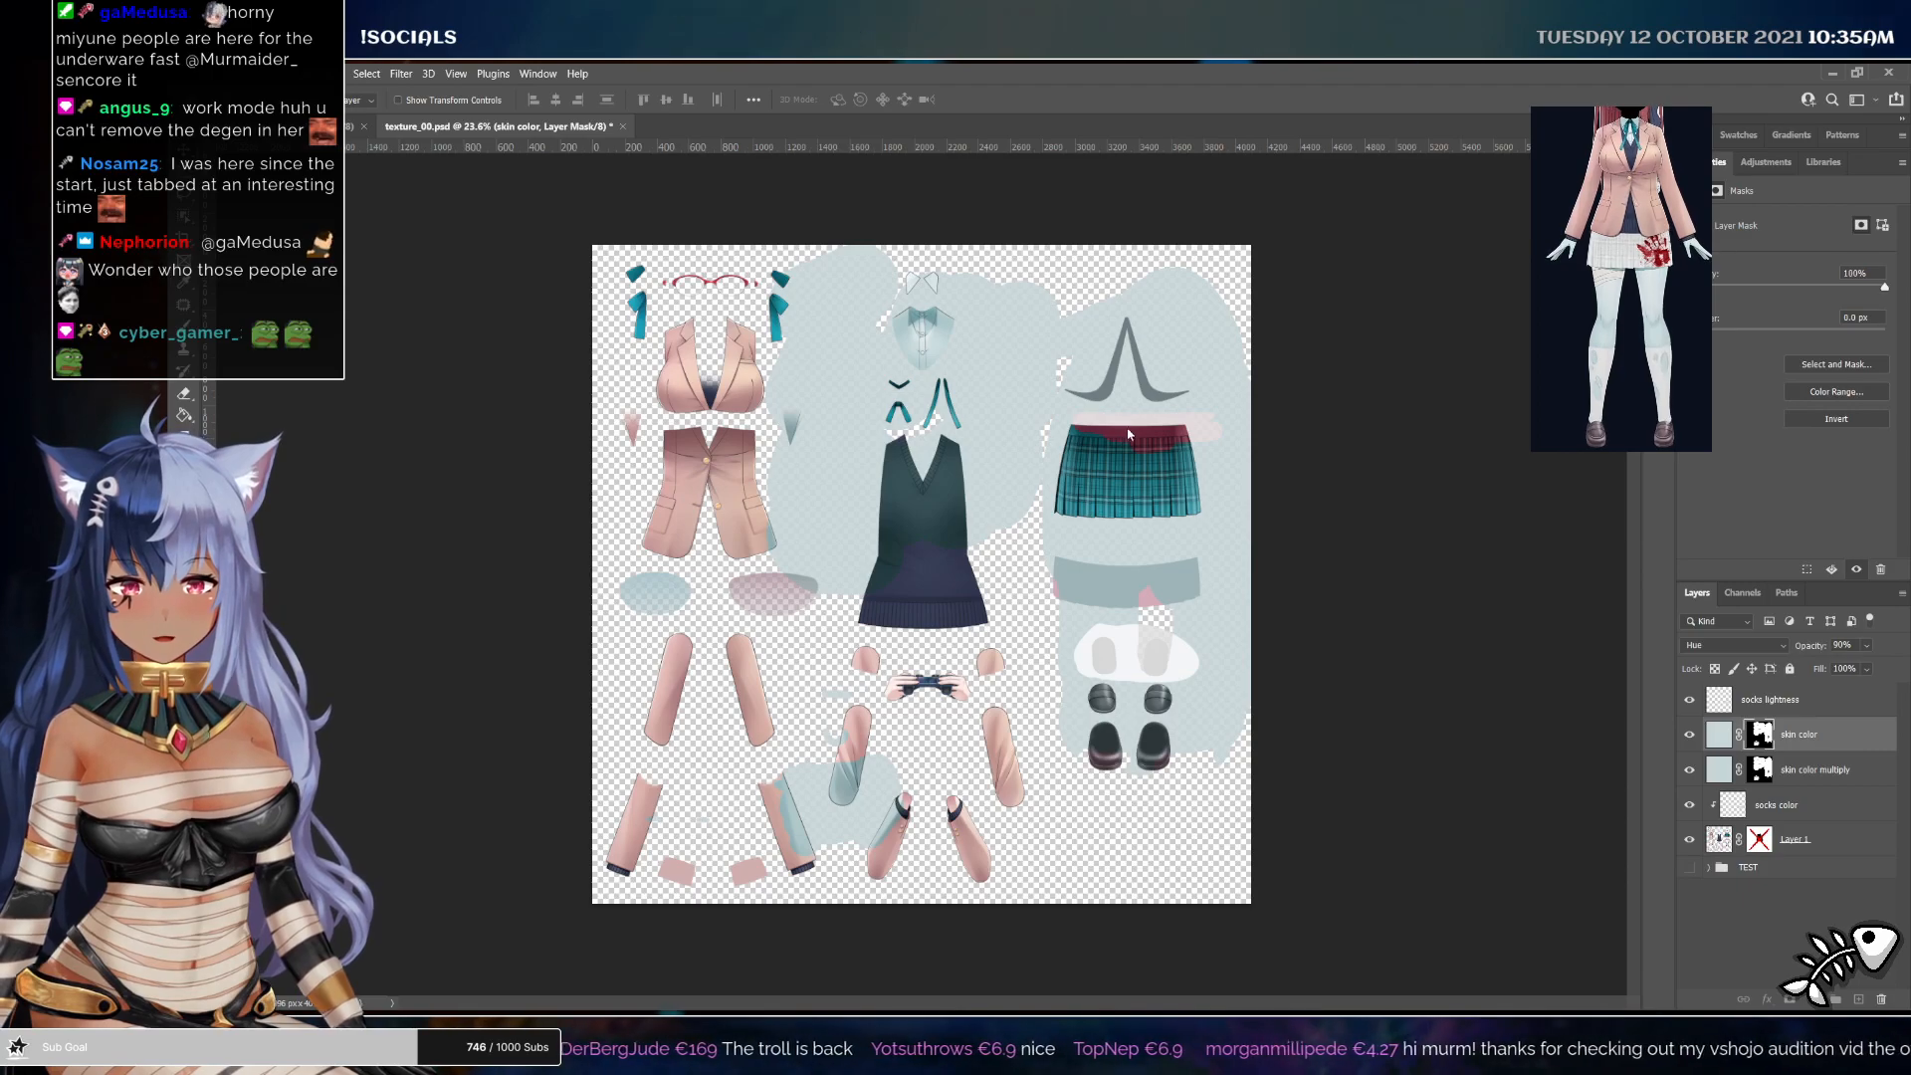
key(Delete)
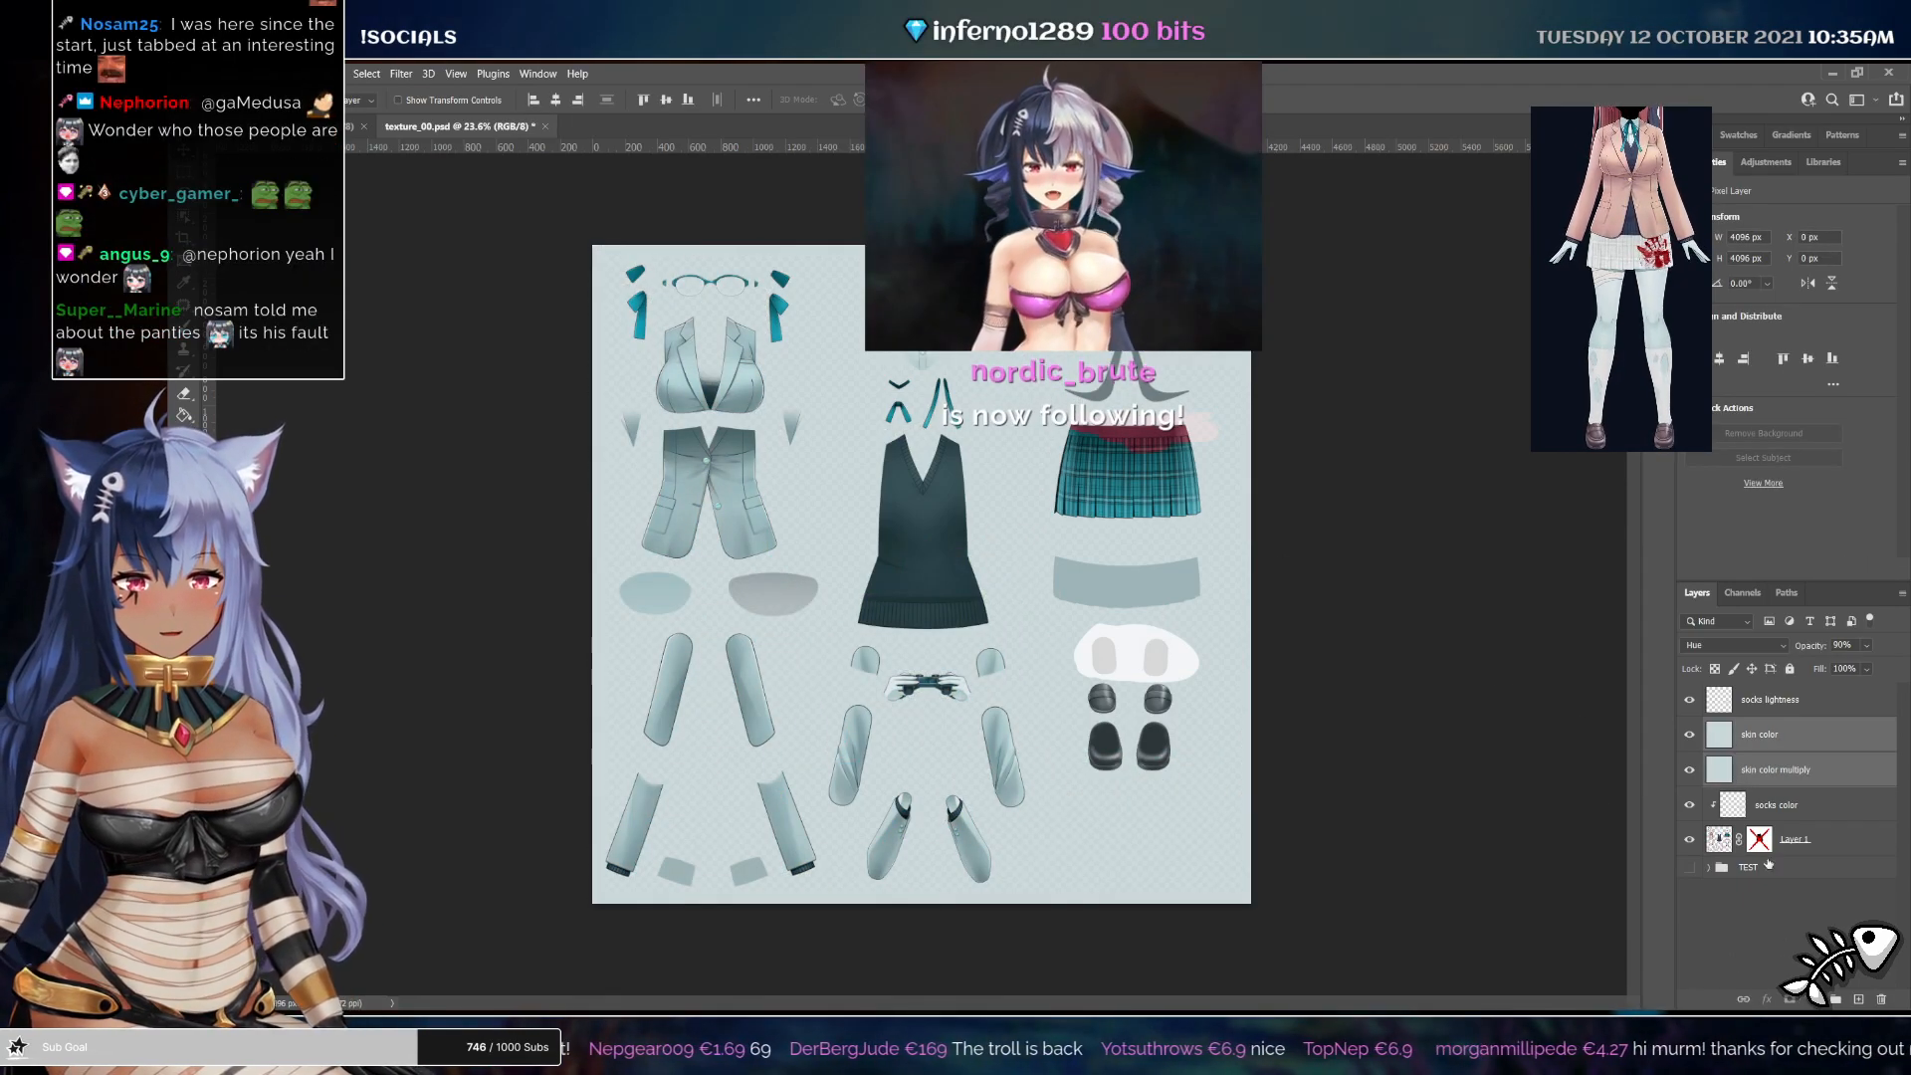
click(1778, 768)
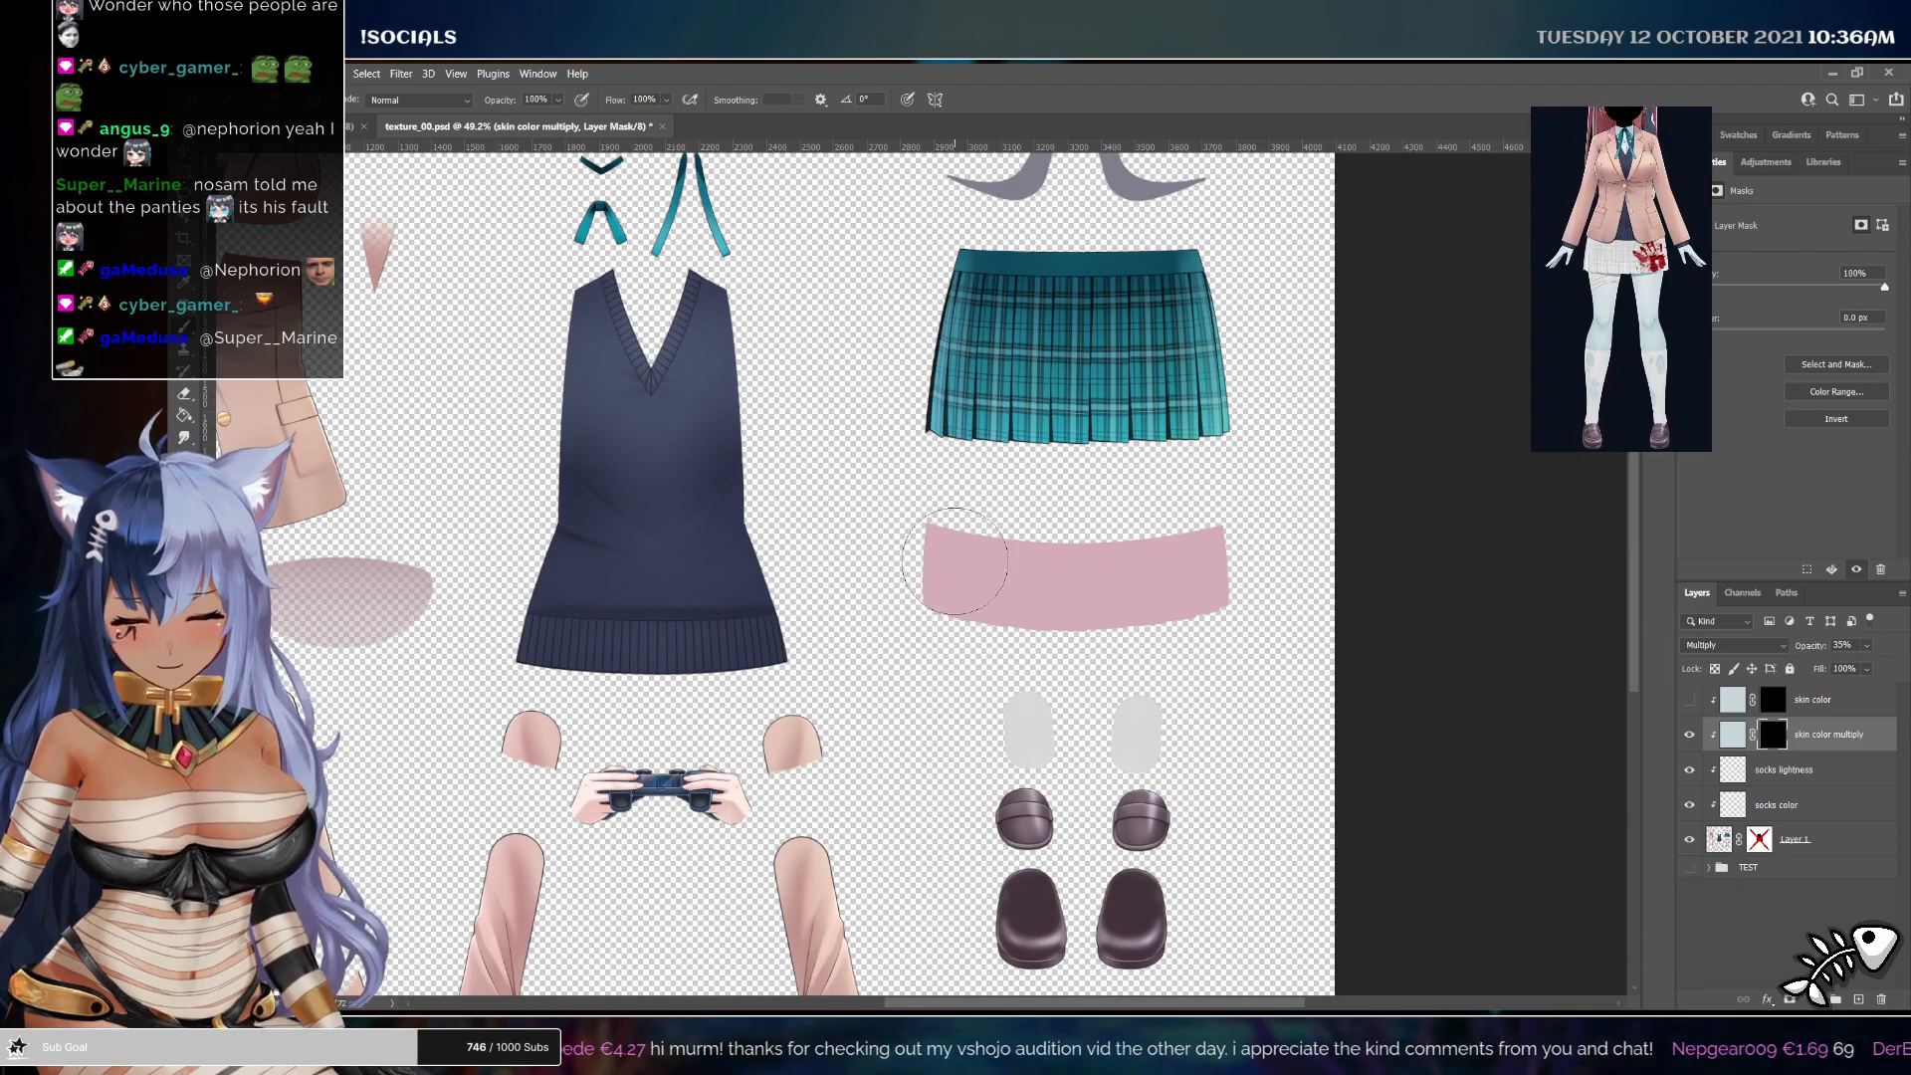
Paint on both skin layer masks to reveal pale skin over part of the pink thigh band
drag(957, 563, 1216, 568)
click(1772, 700)
click(1688, 700)
drag(1007, 509, 937, 595)
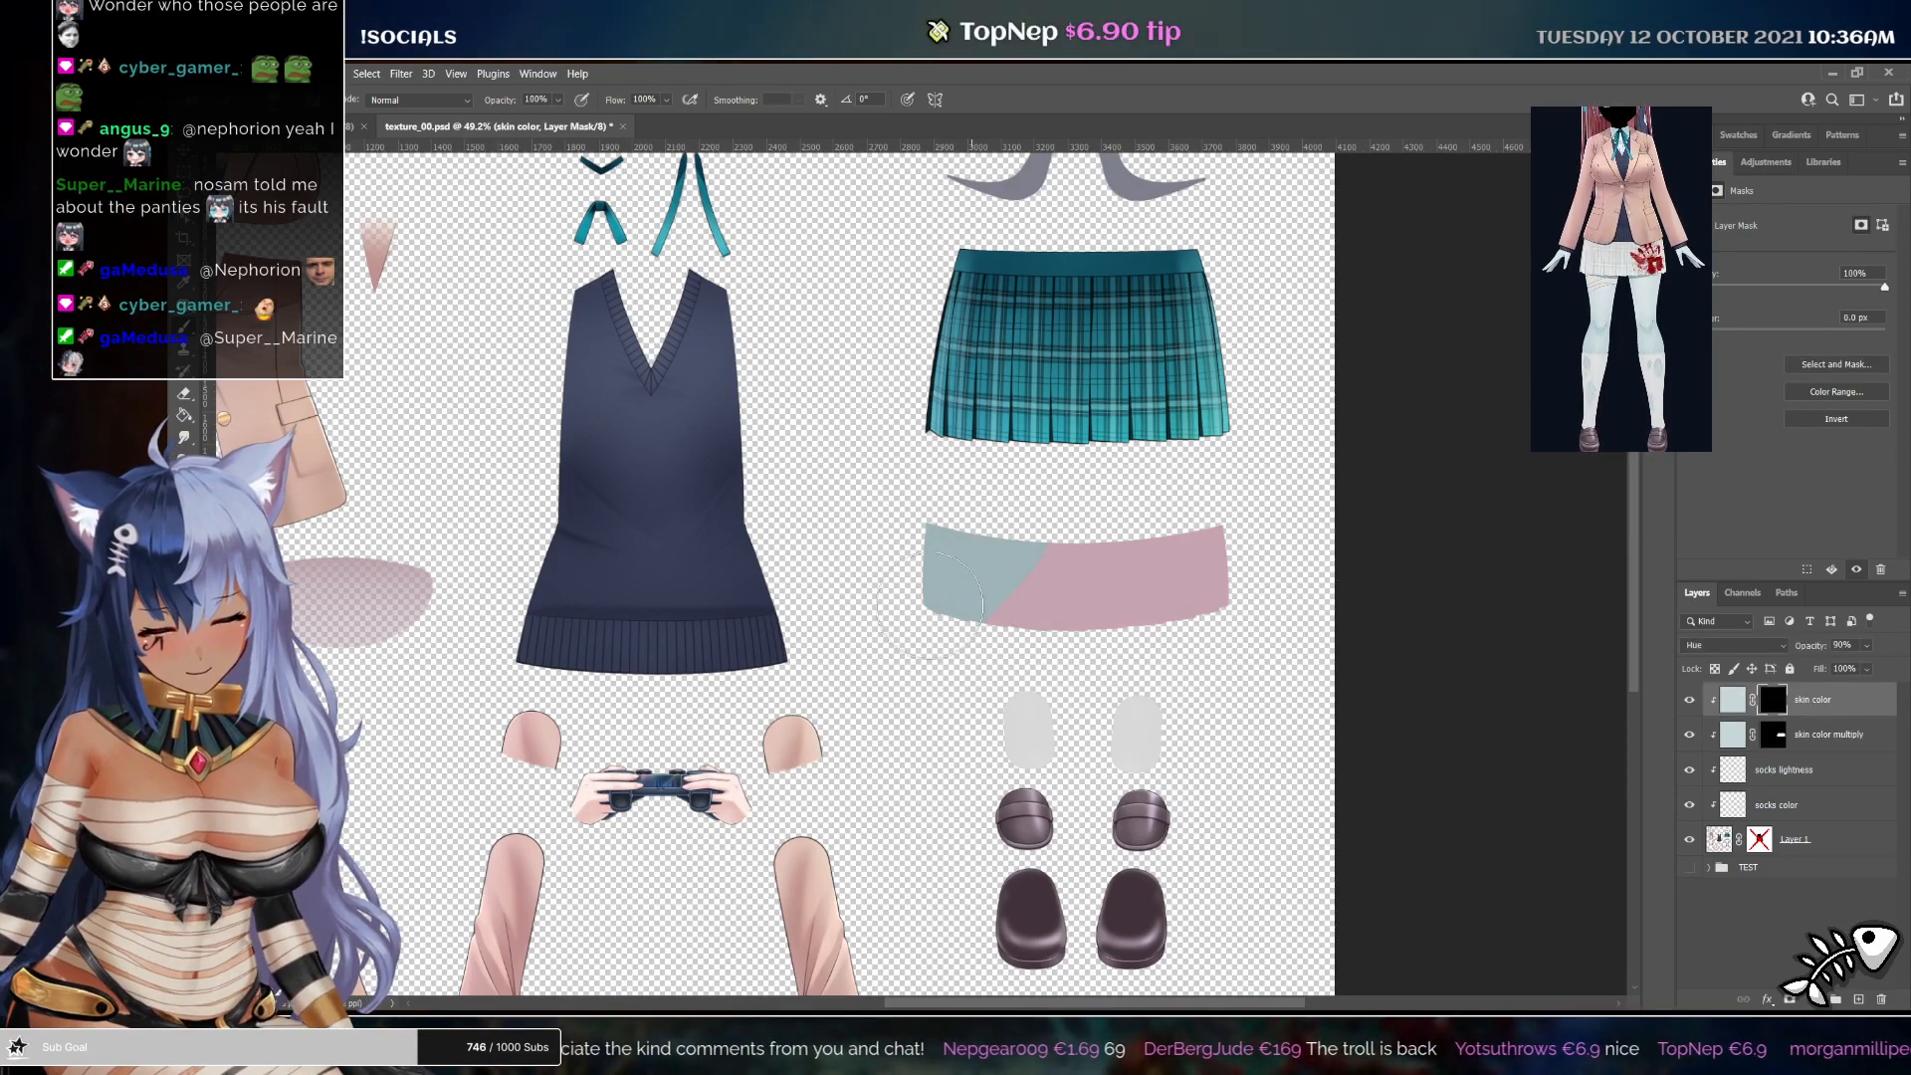
Paint the skin color mask over the hand's fingers to turn them pale
drag(802, 645, 1006, 450)
drag(795, 585, 921, 594)
mouse_move(727, 644)
mouse_down()
mouse_move(655, 613)
mouse_move(683, 623)
mouse_up()
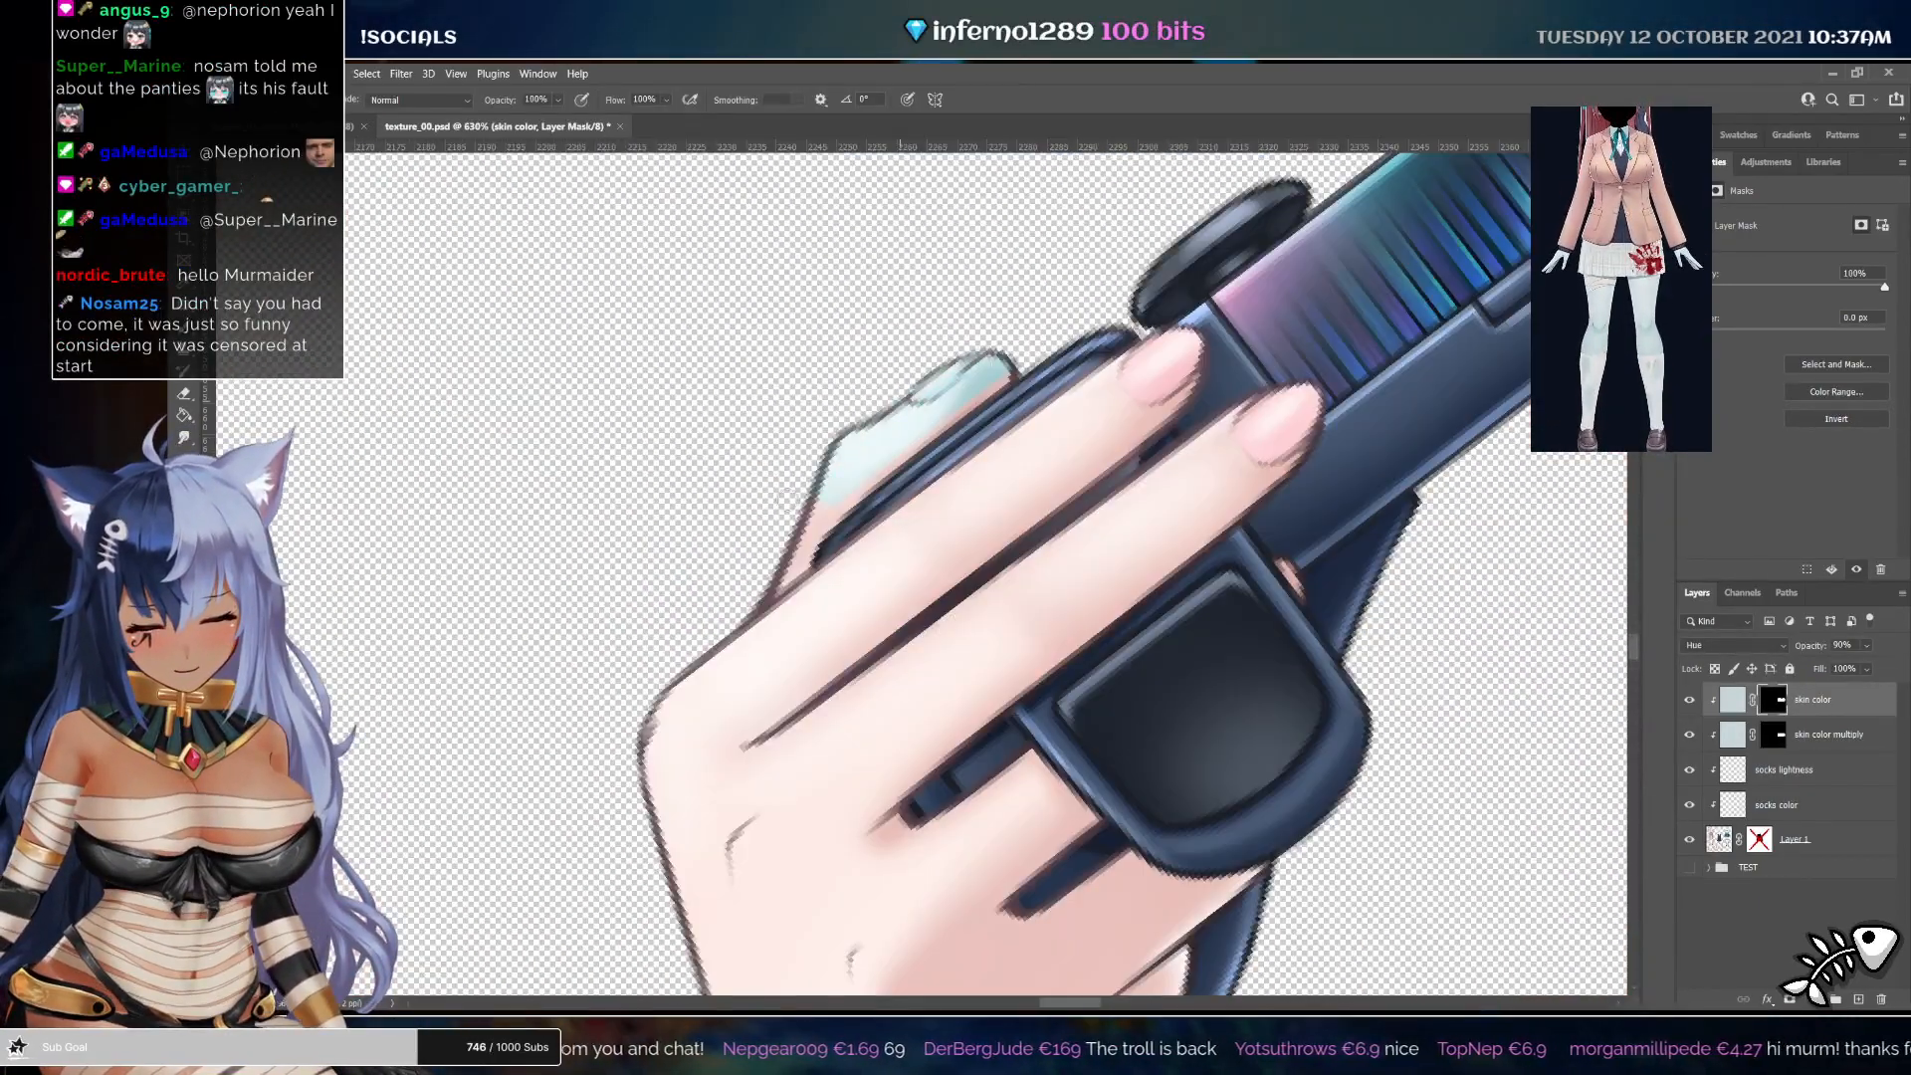
drag(832, 505, 970, 398)
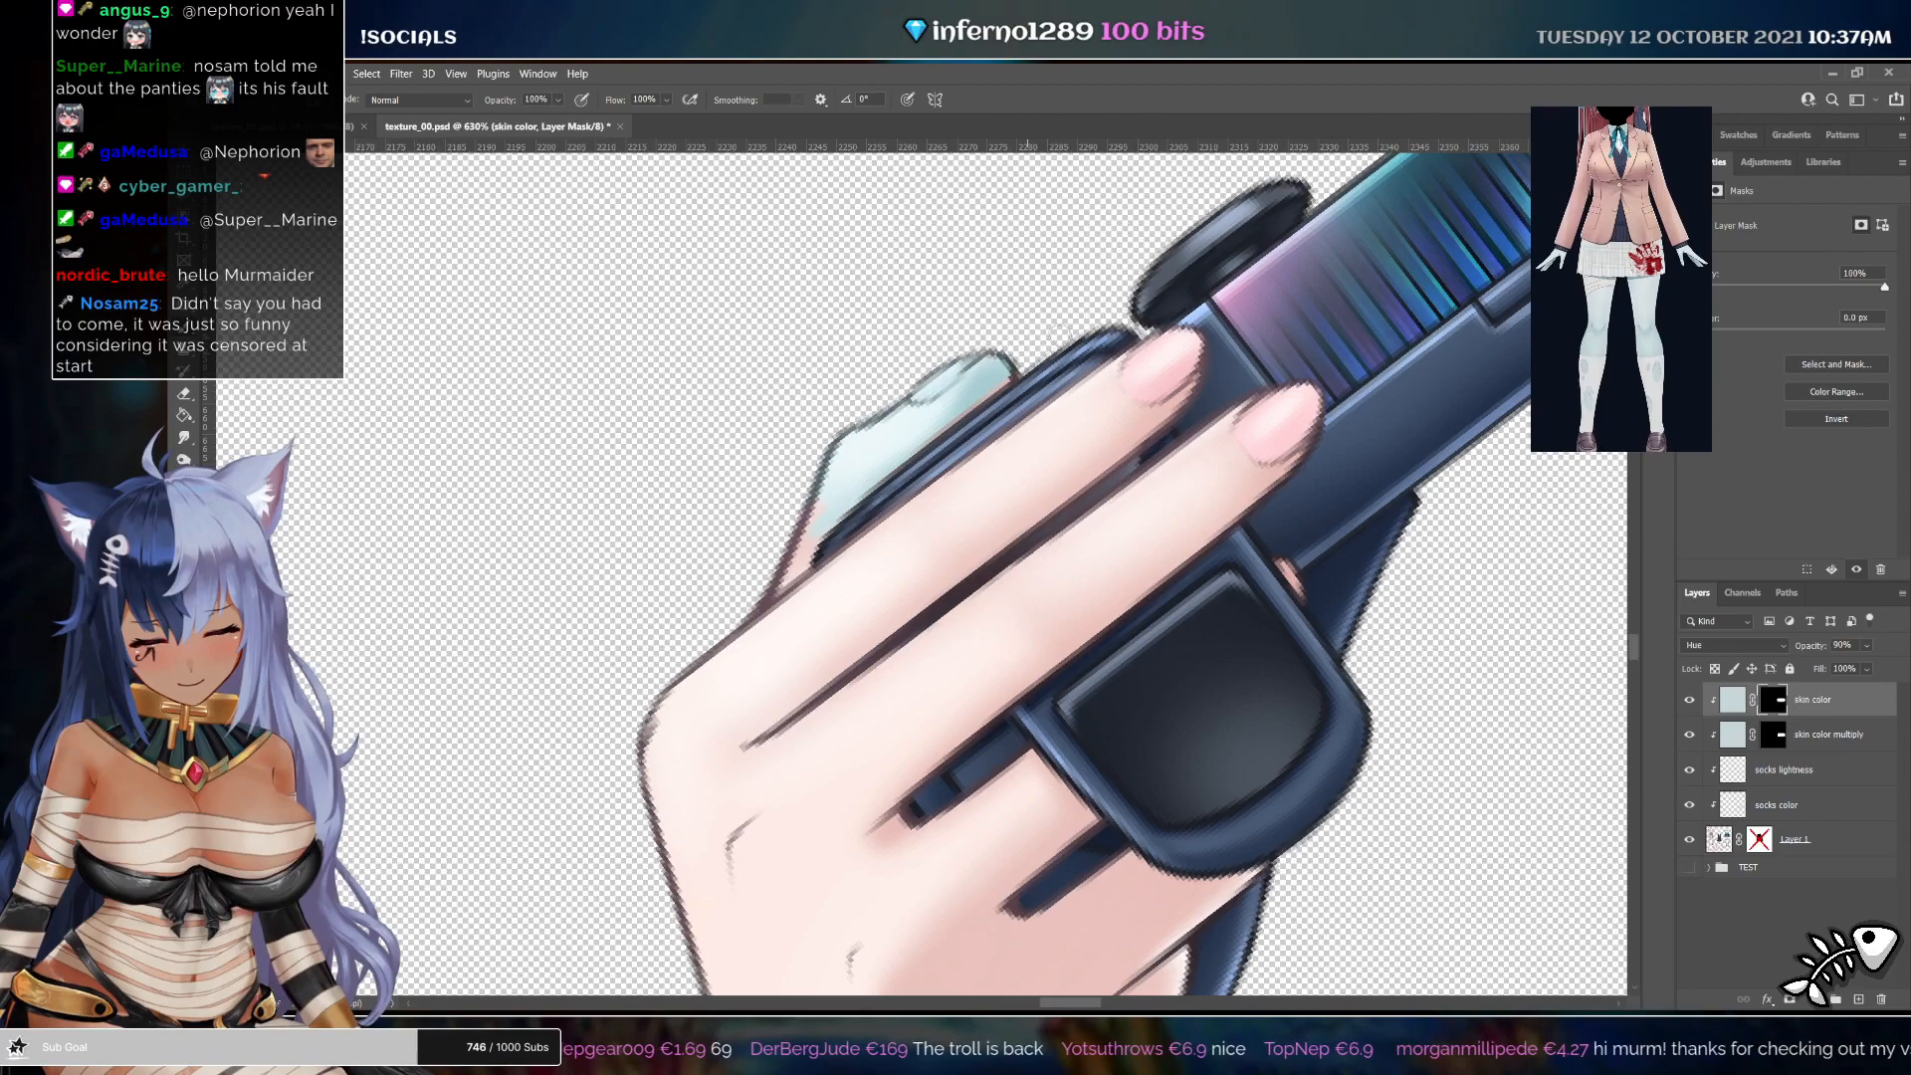
drag(731, 731, 1169, 357)
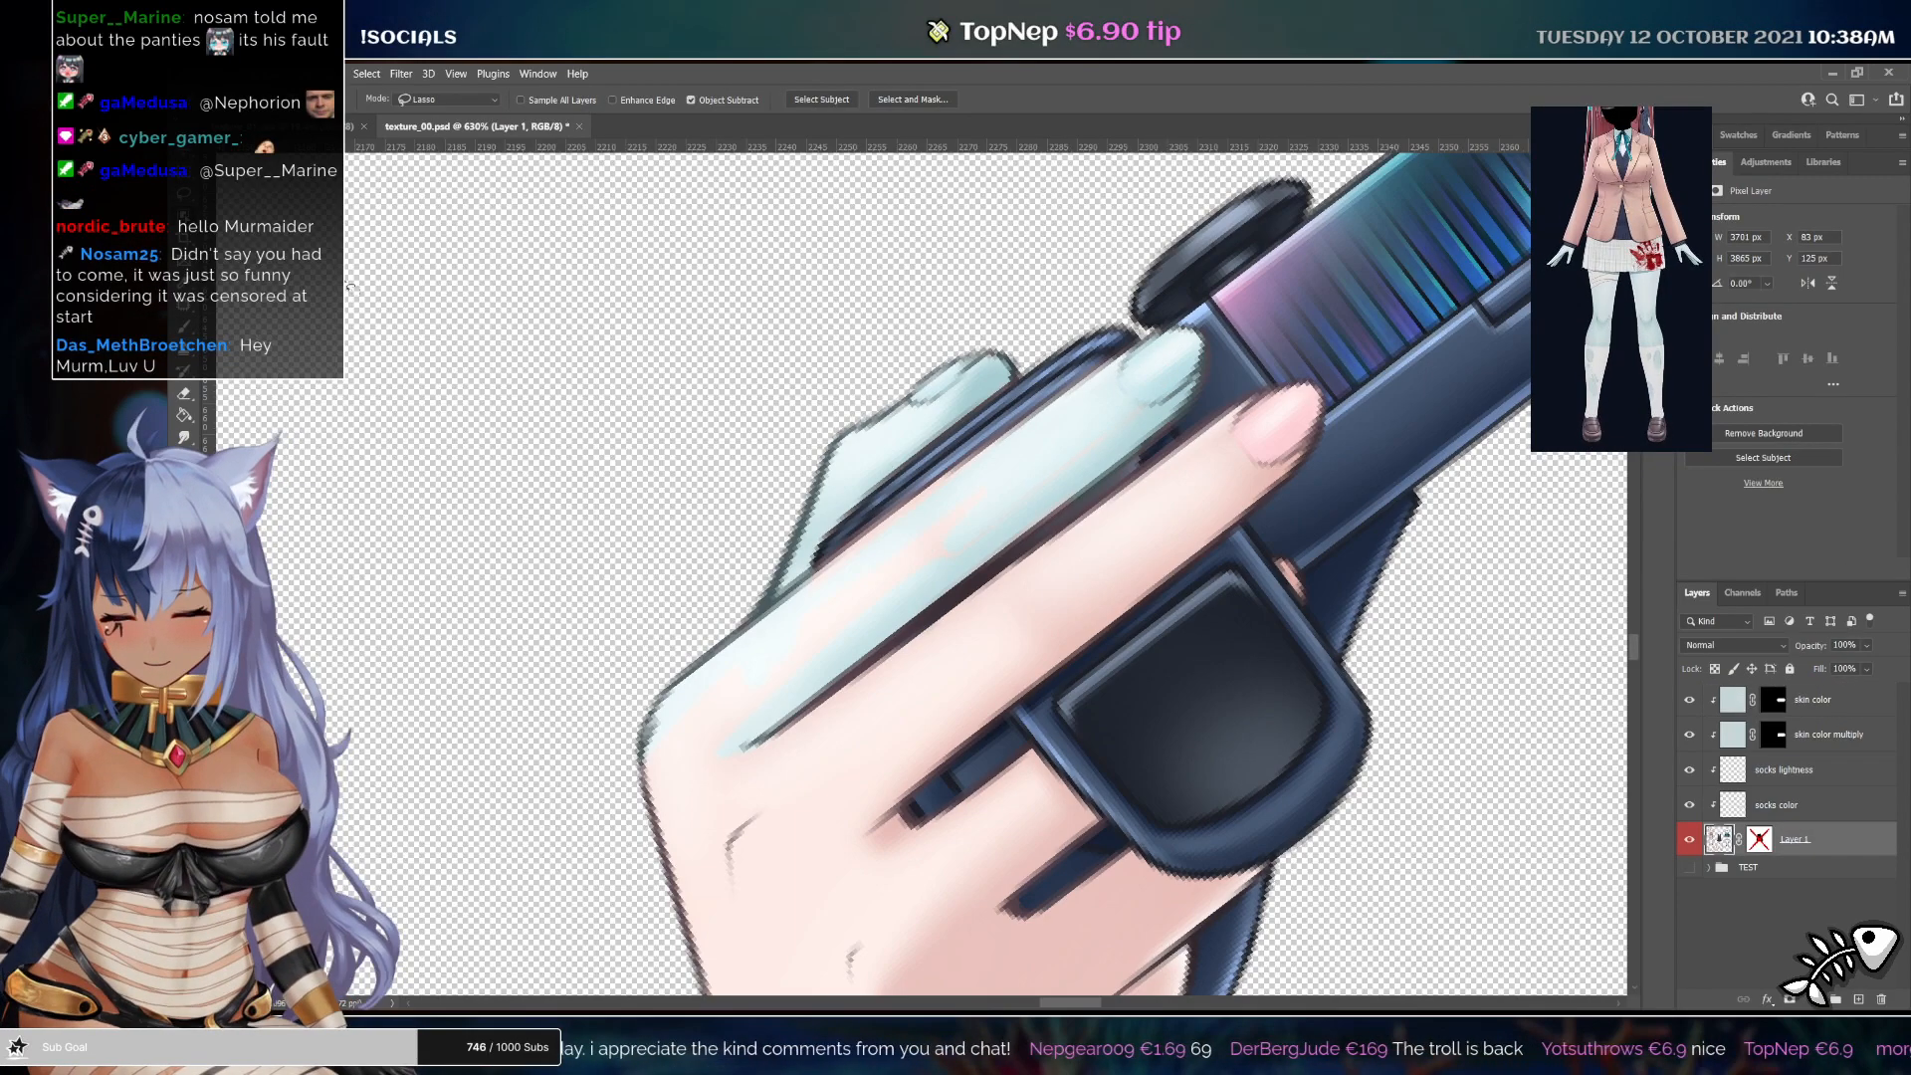
Select the whole hand on the base clothing layer with the Magic Wand at tolerance 25, adding the thumb
key(shift+w)
key(shift+w)
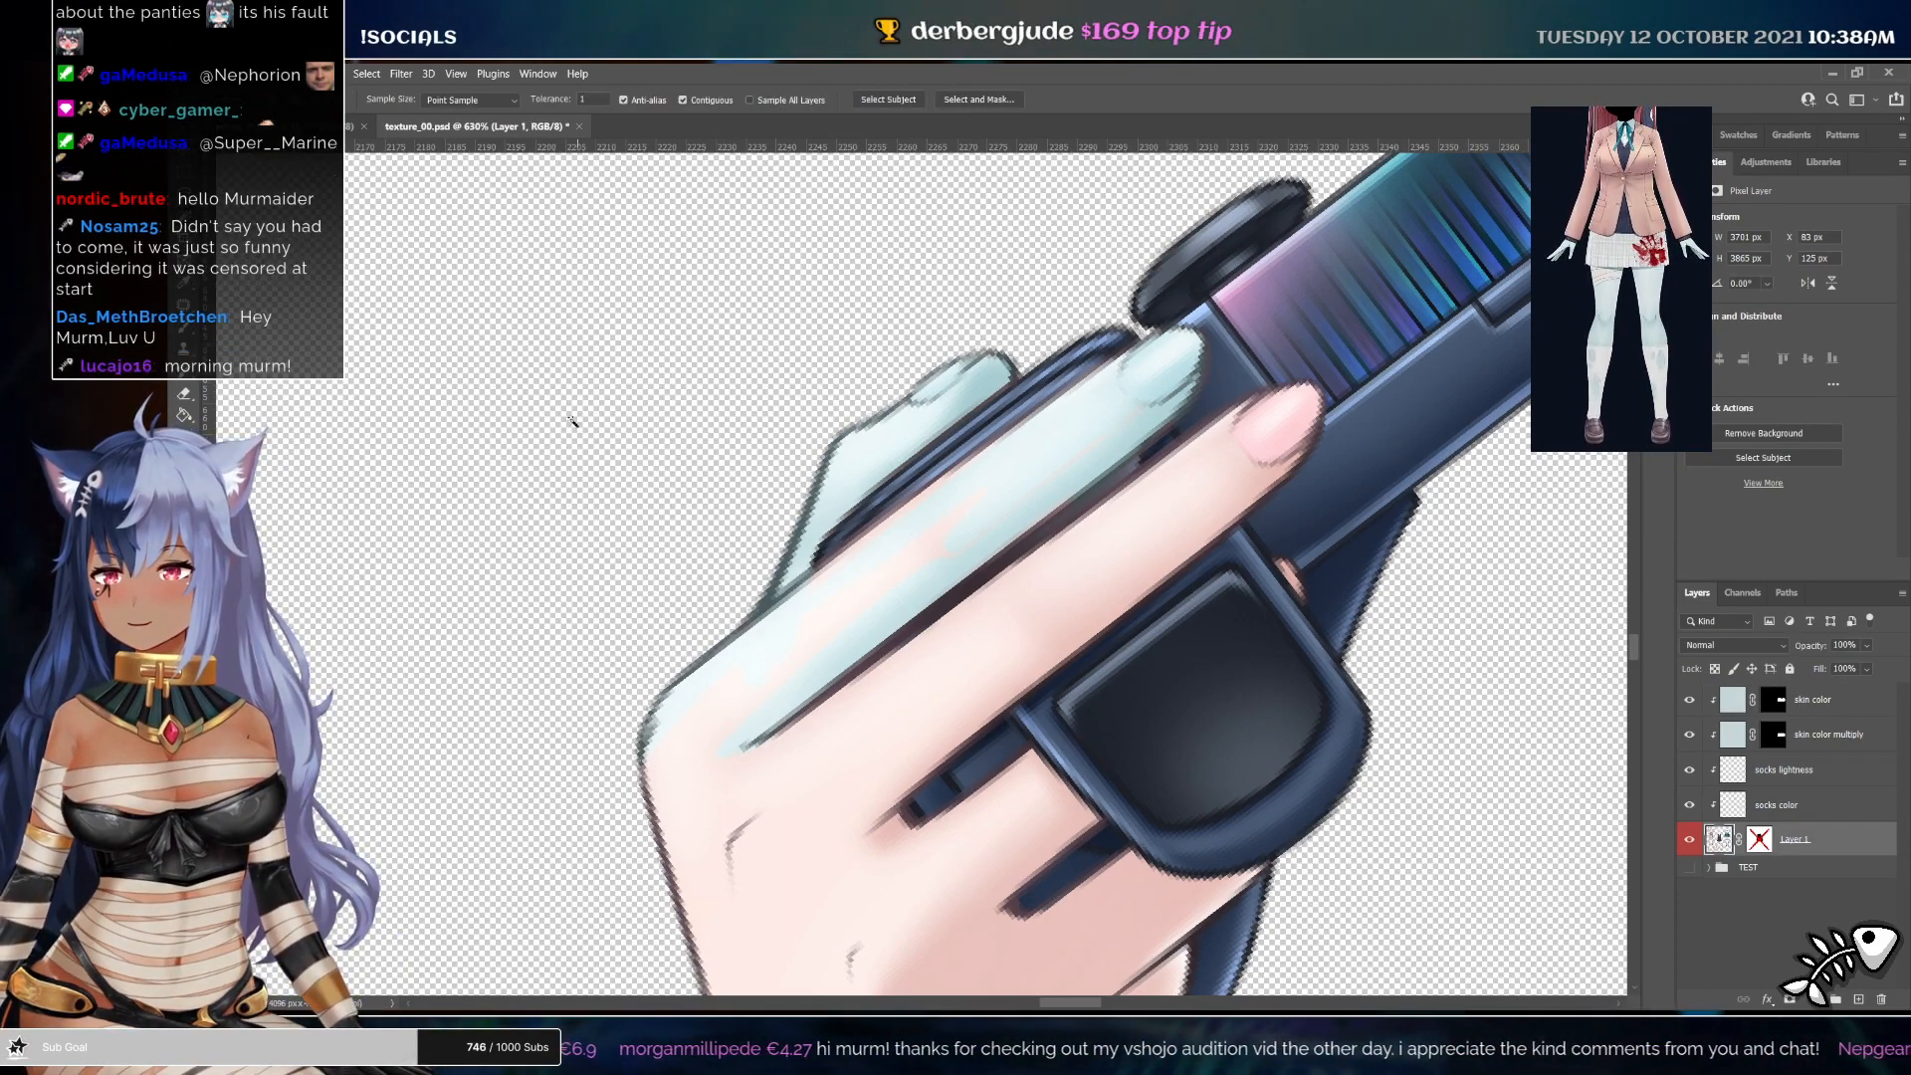
click(597, 99)
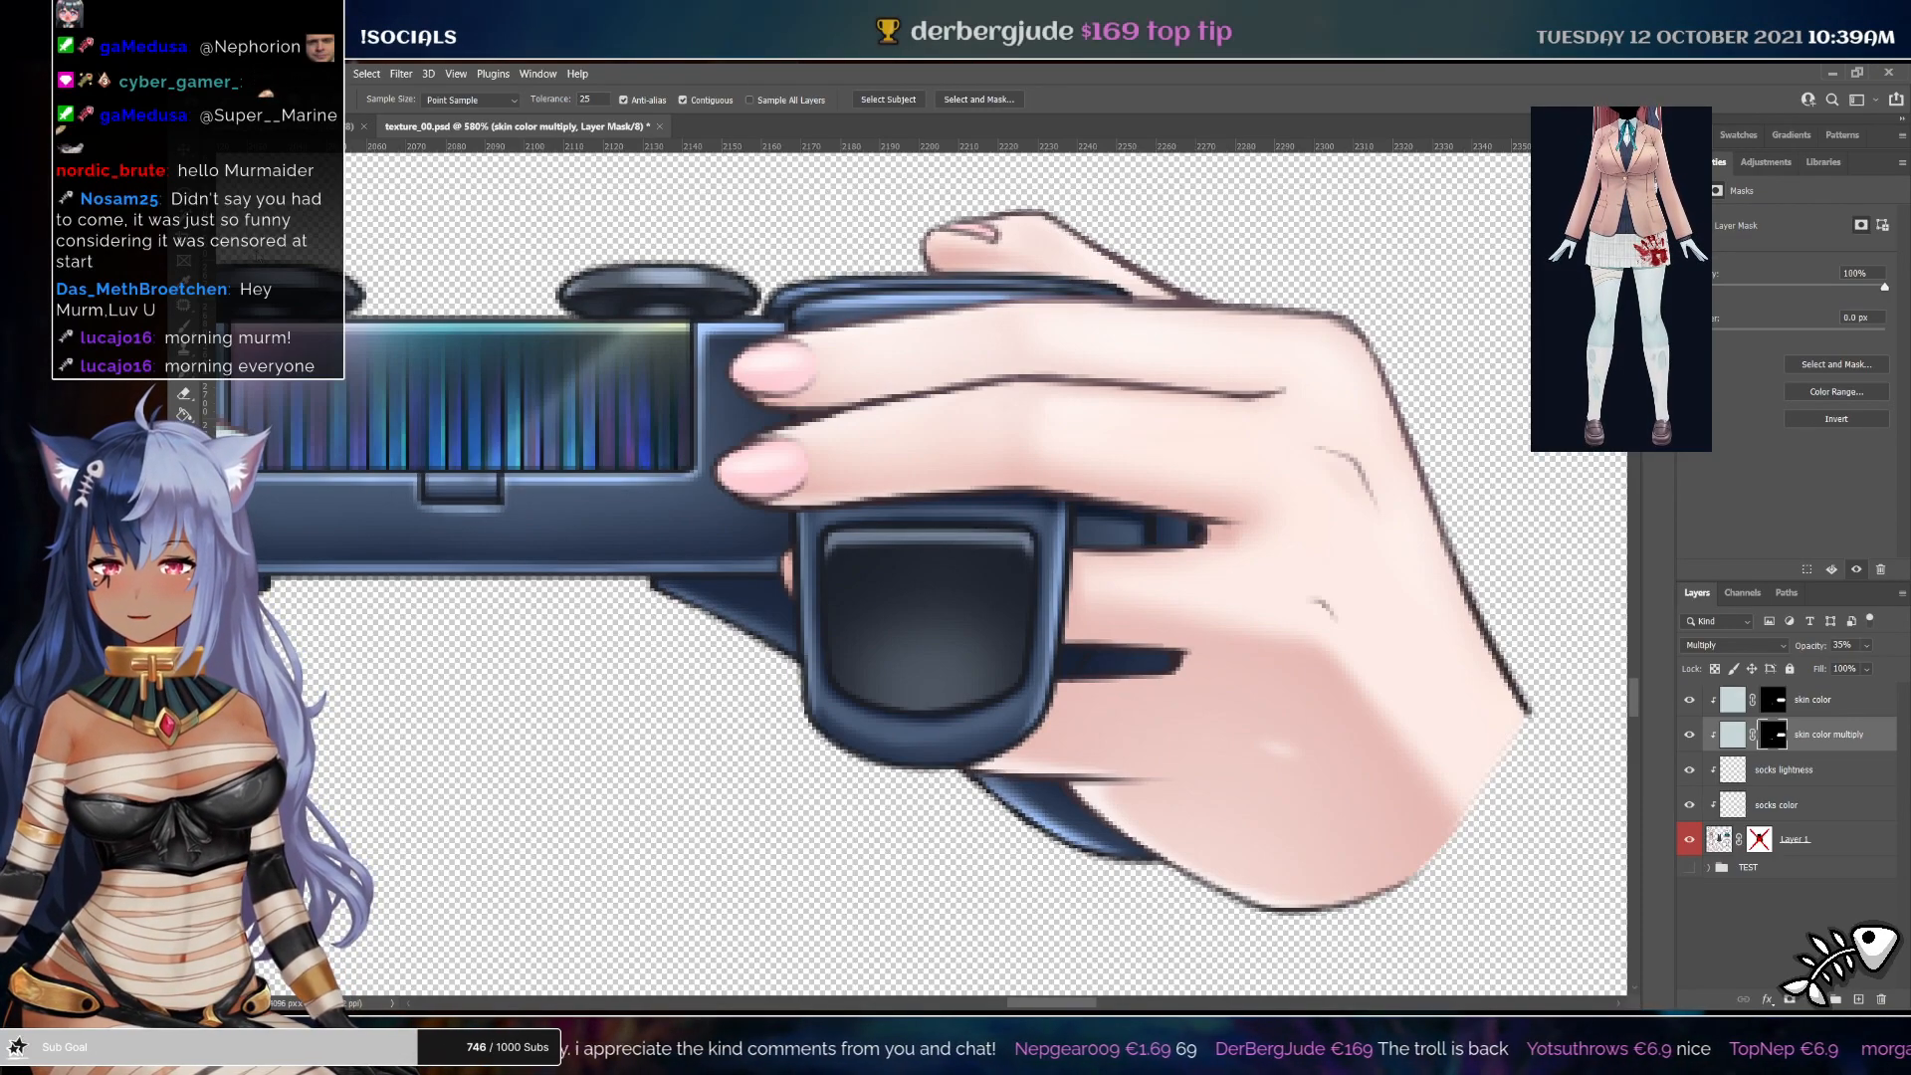
click(563, 96)
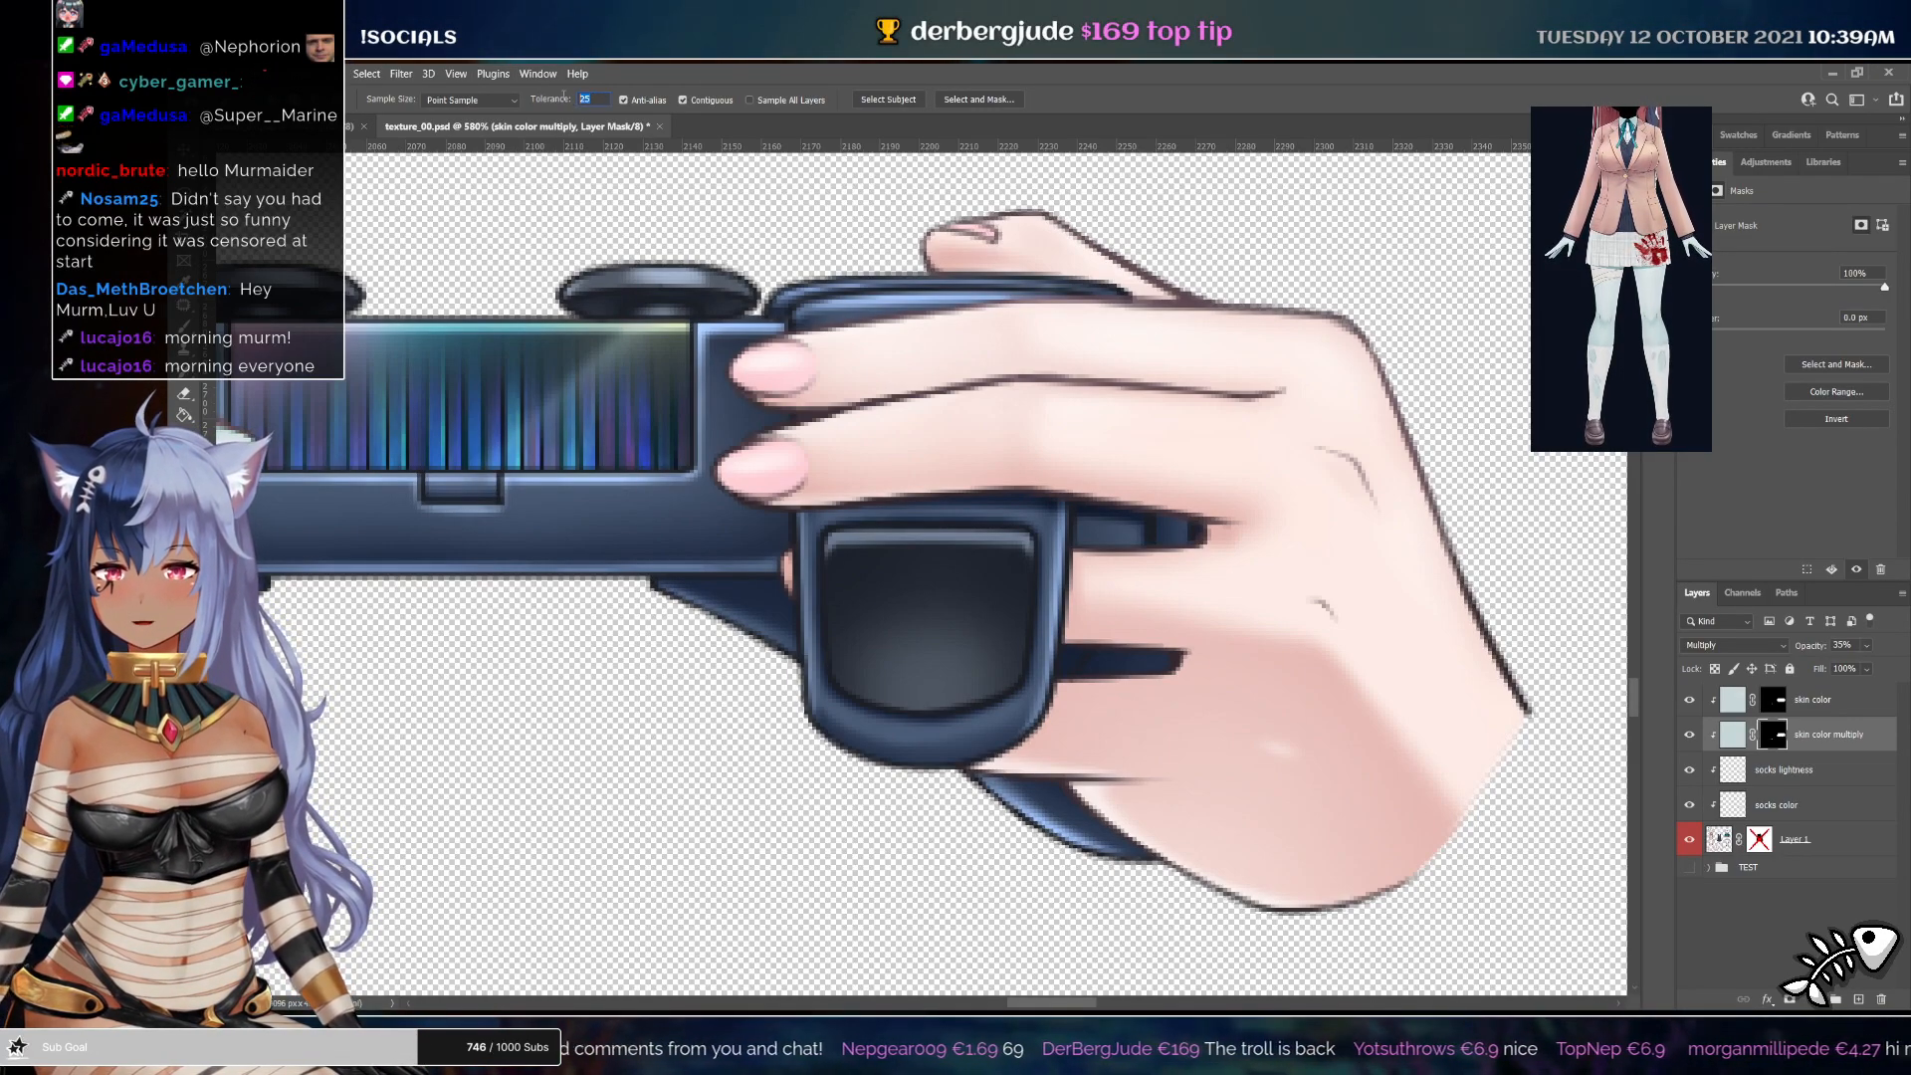
click(1834, 842)
click(1294, 572)
shift+click(1221, 538)
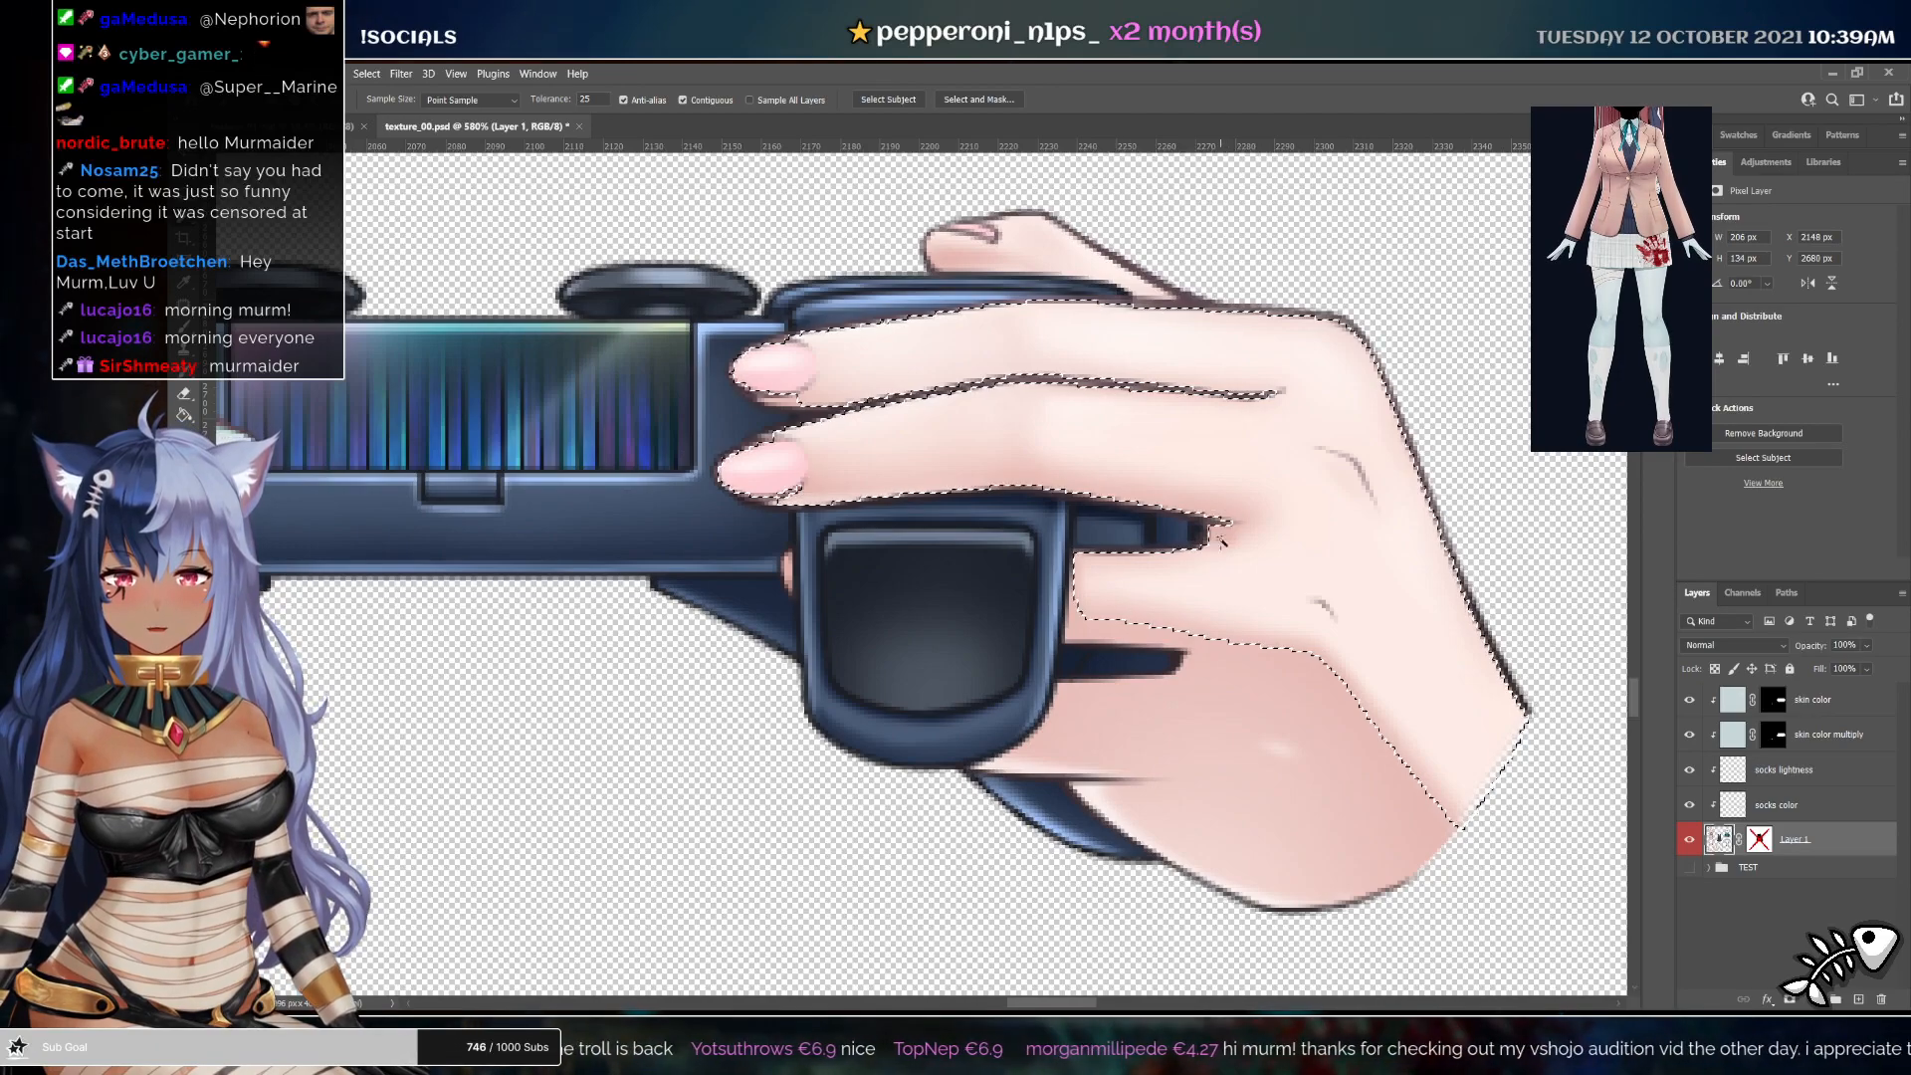
shift+click(1208, 702)
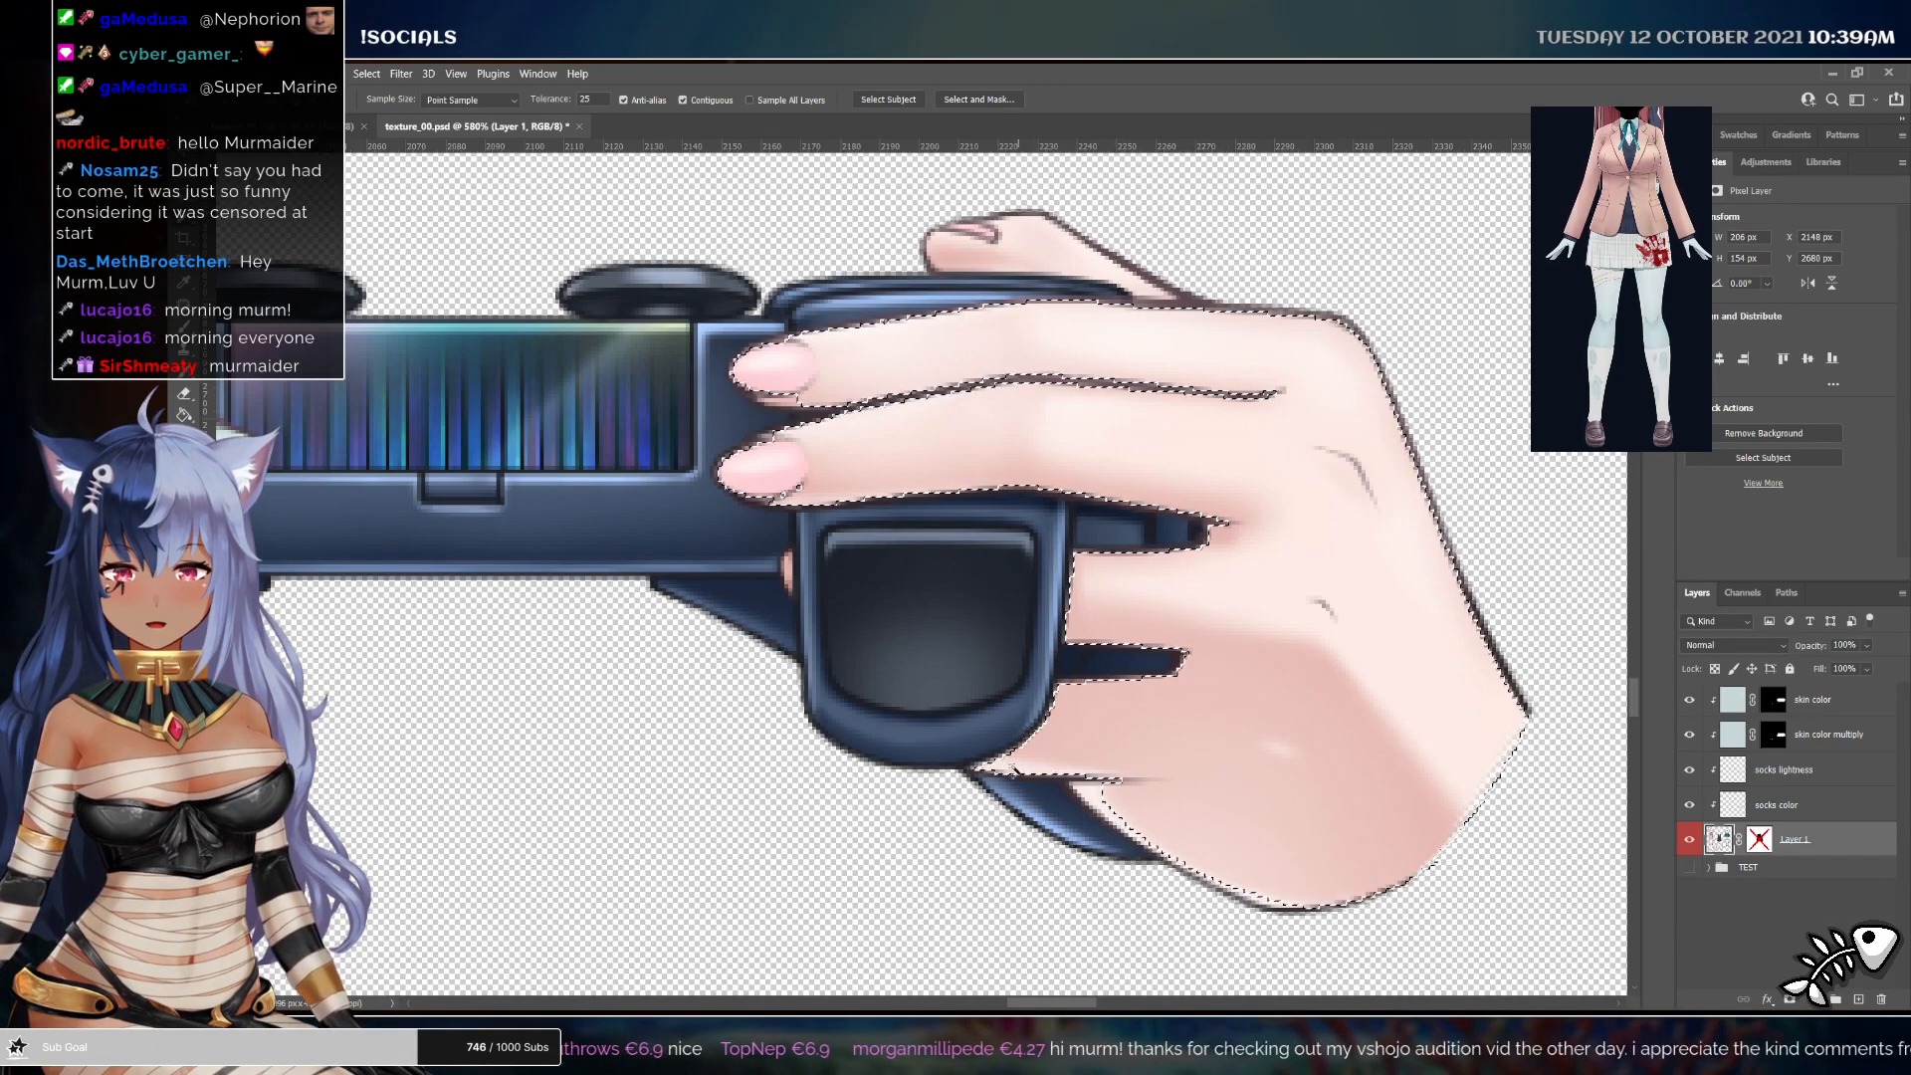
shift+click(1161, 838)
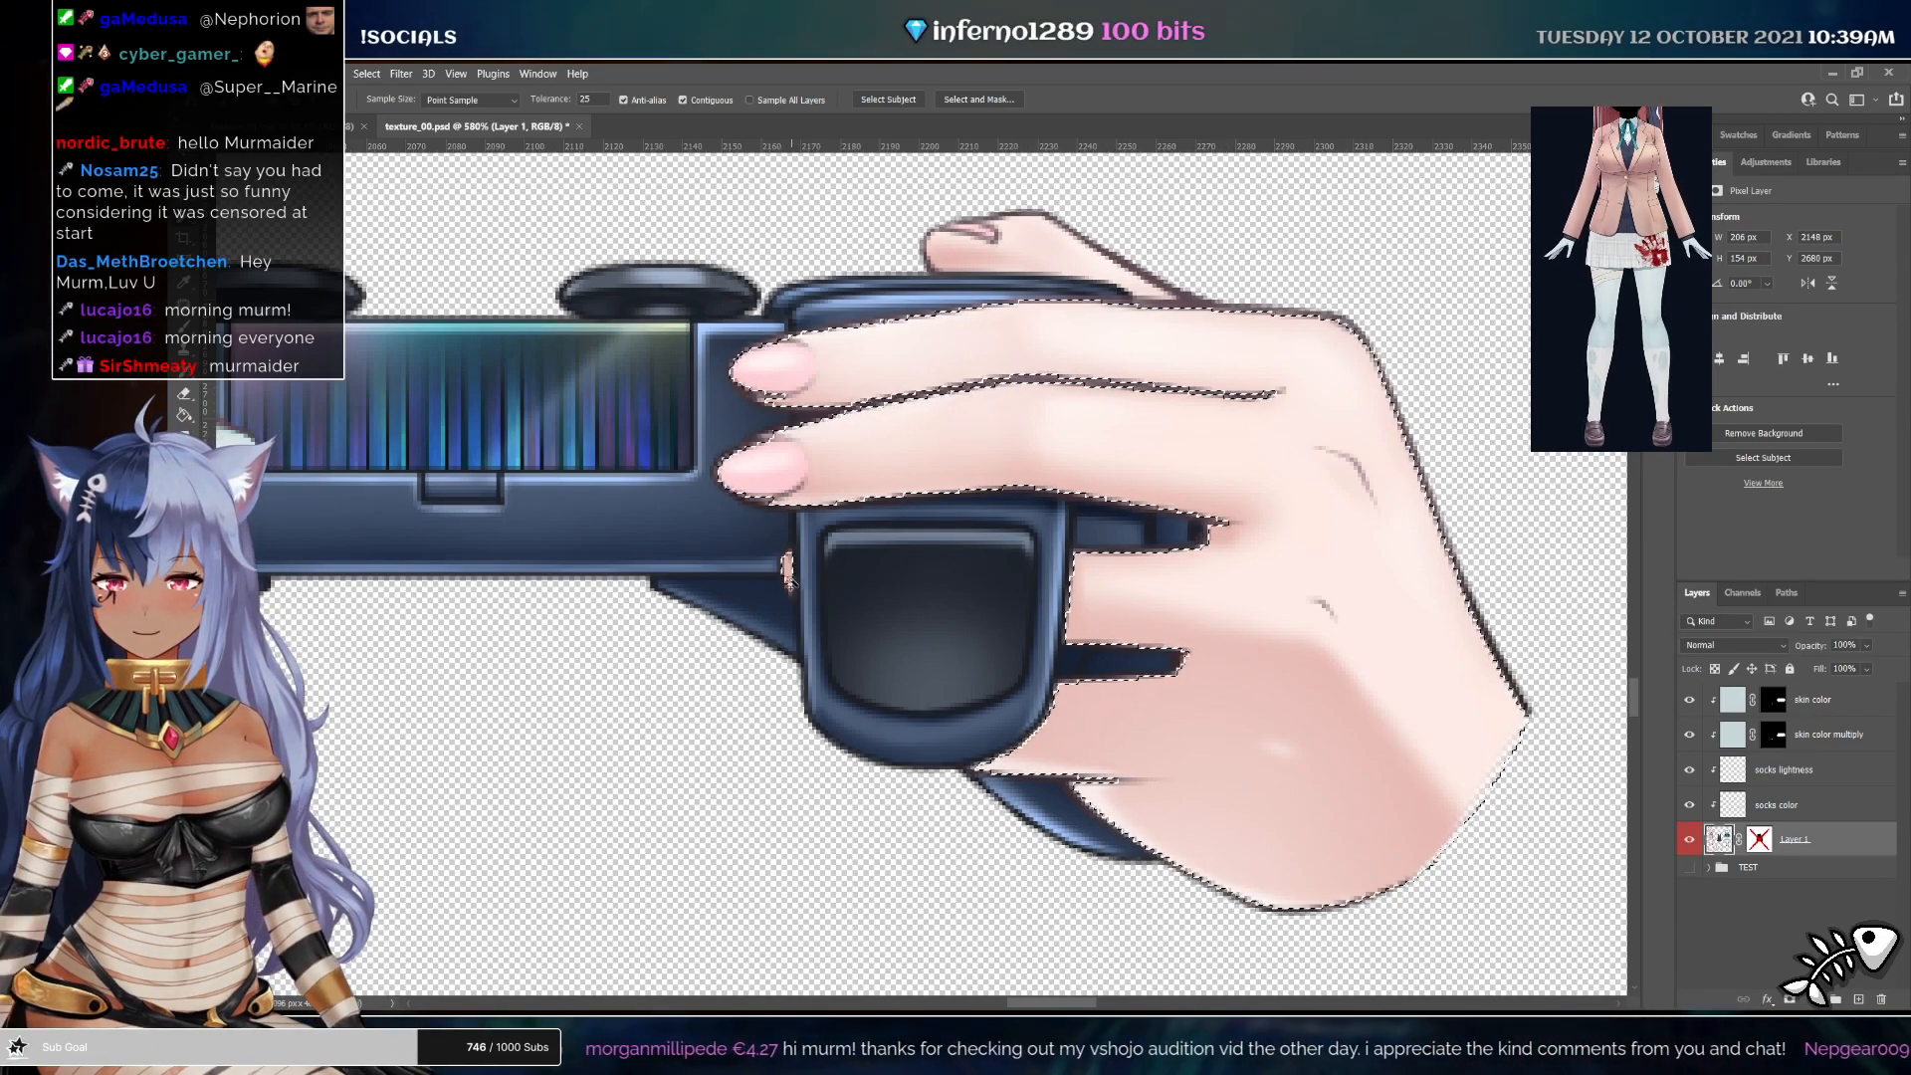
shift+click(980, 249)
shift+click(960, 261)
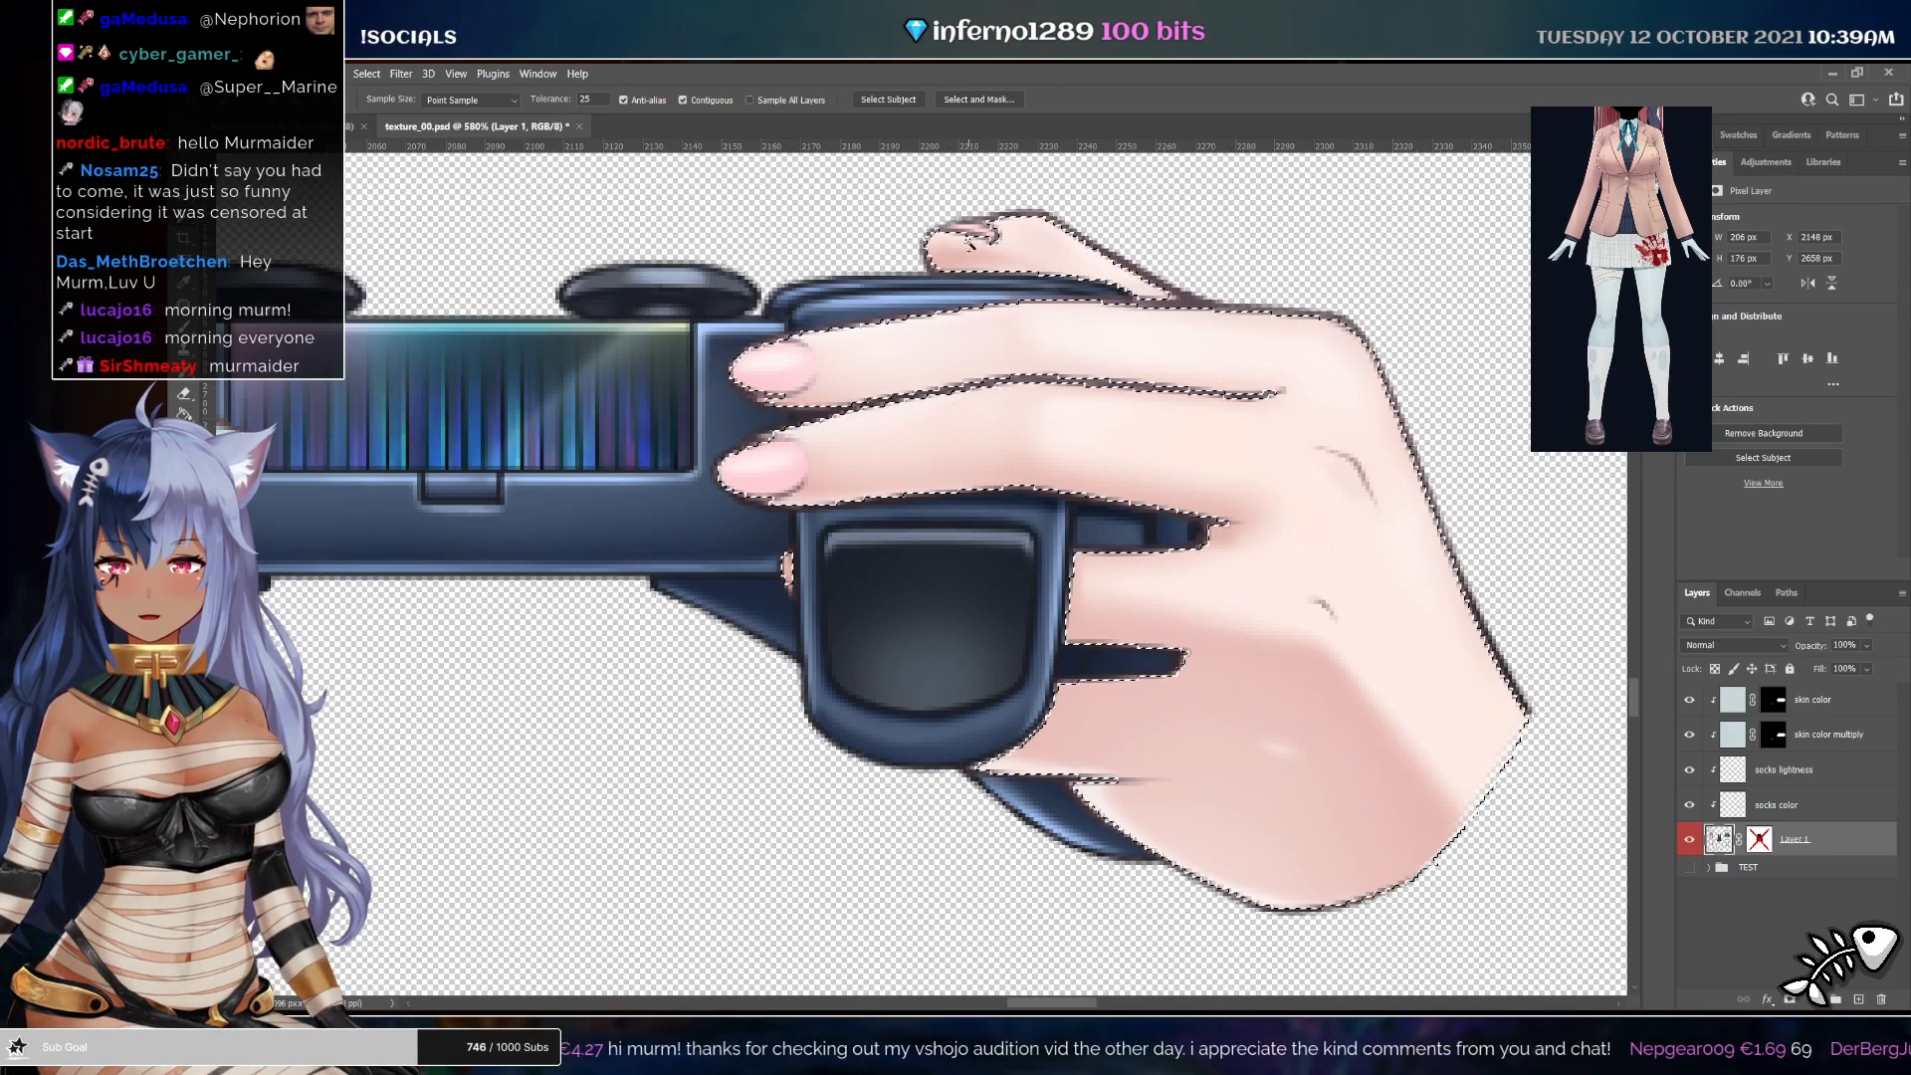
Fill the skin color mask inside the hand selection to turn the entire hand pale
click(1772, 739)
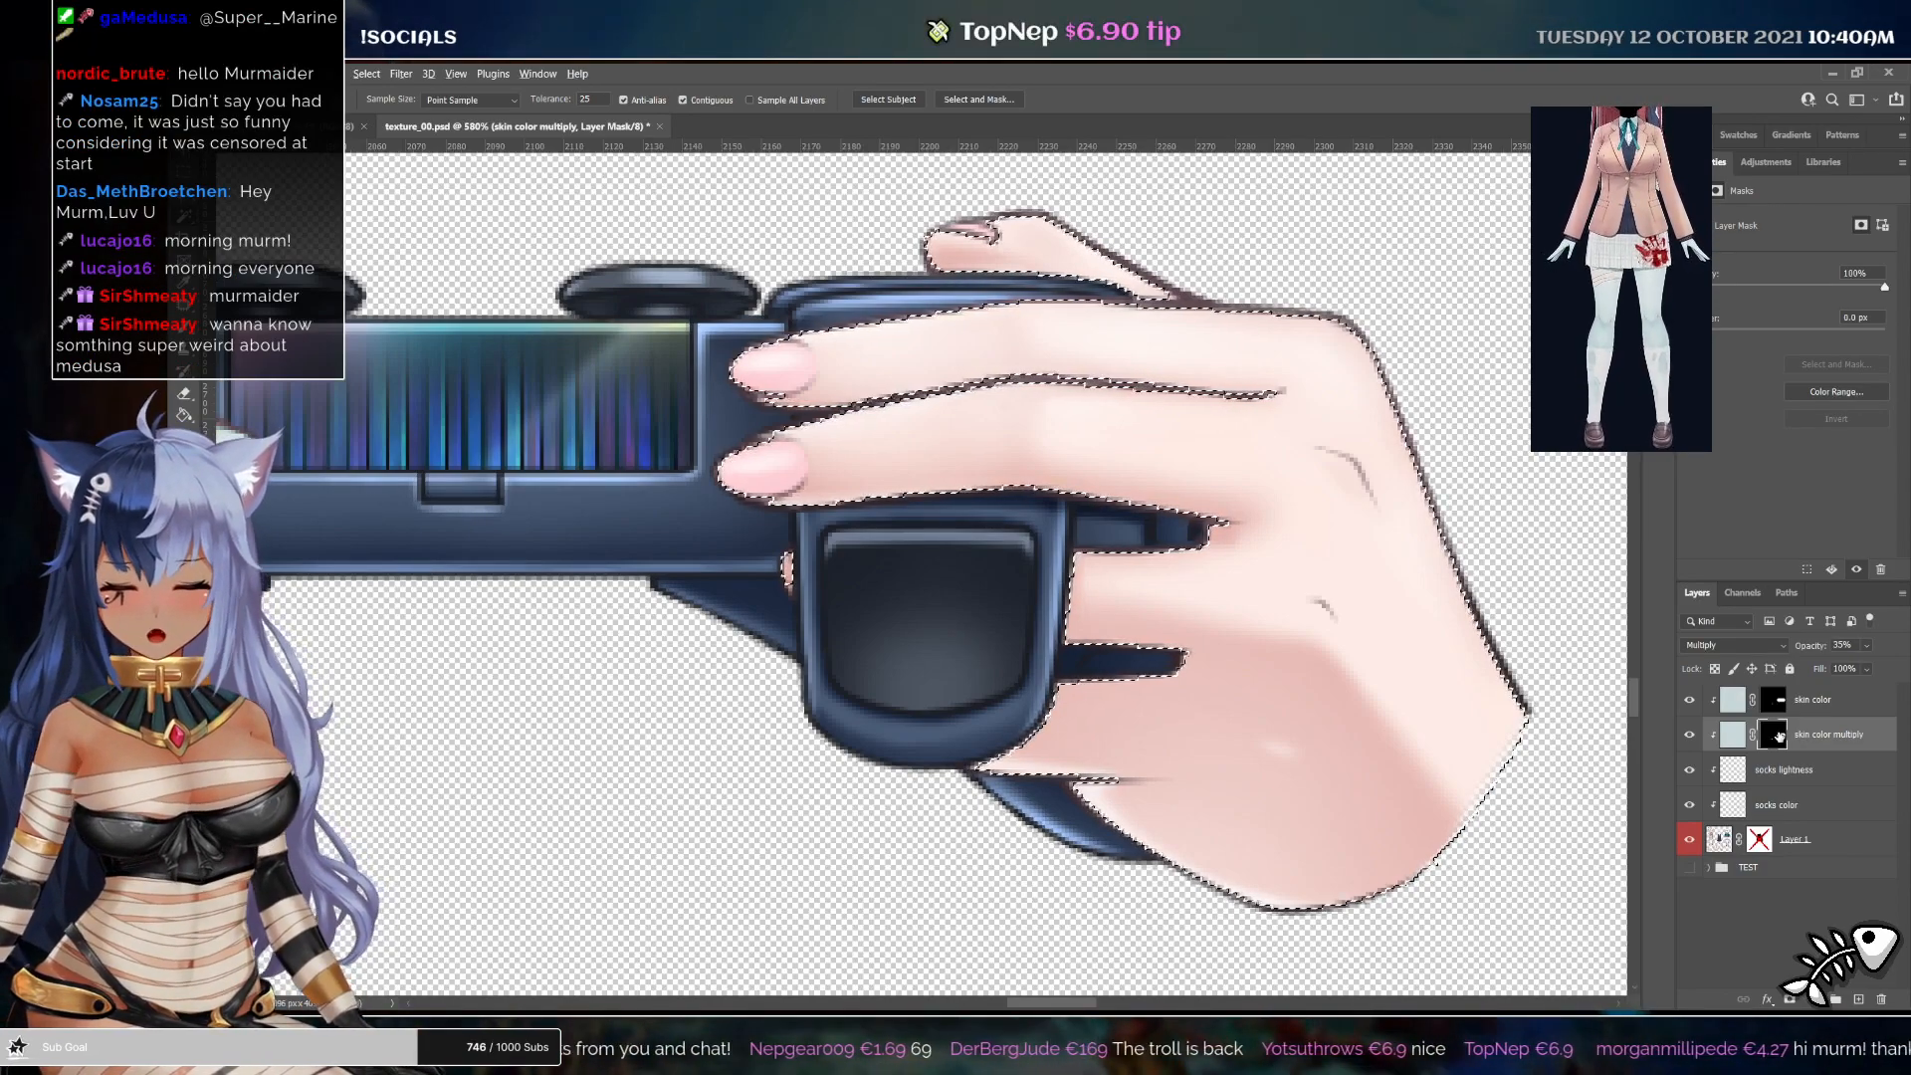
click(1783, 701)
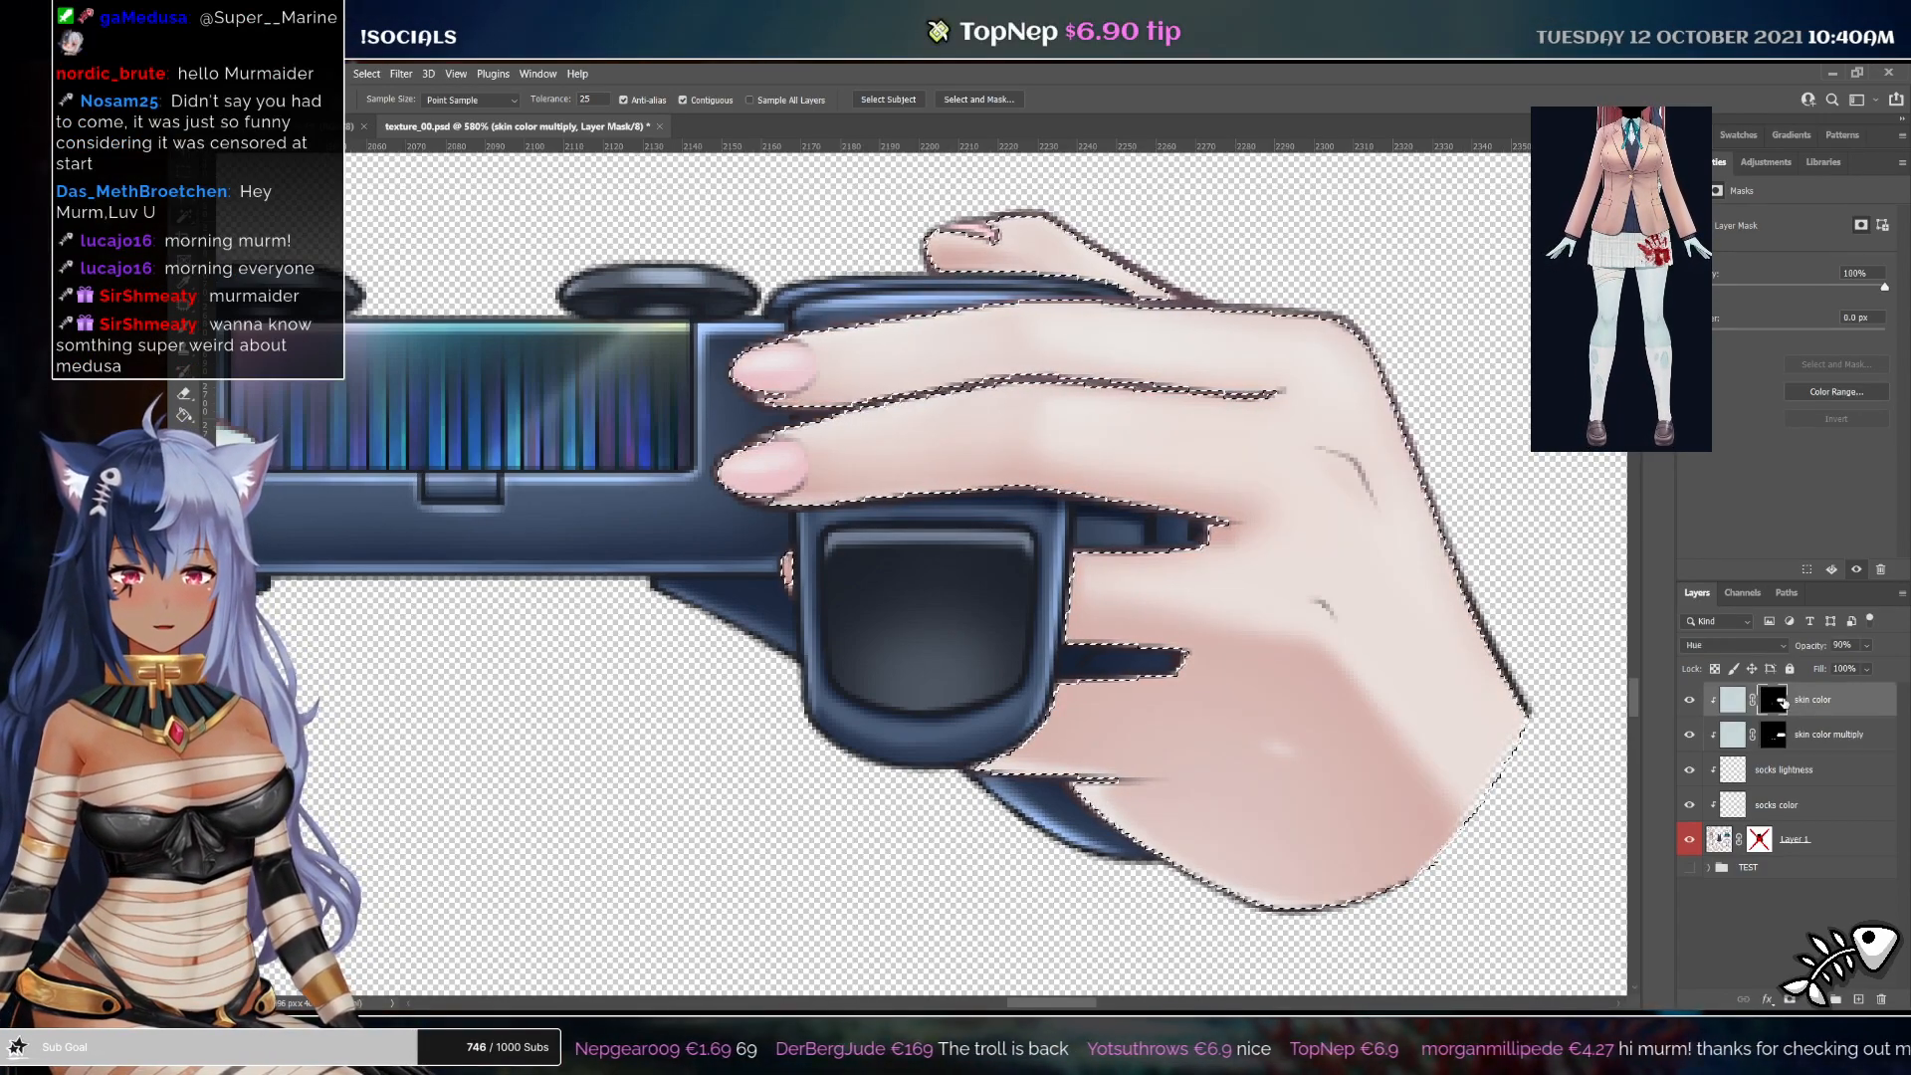
key(alt+BackSpace)
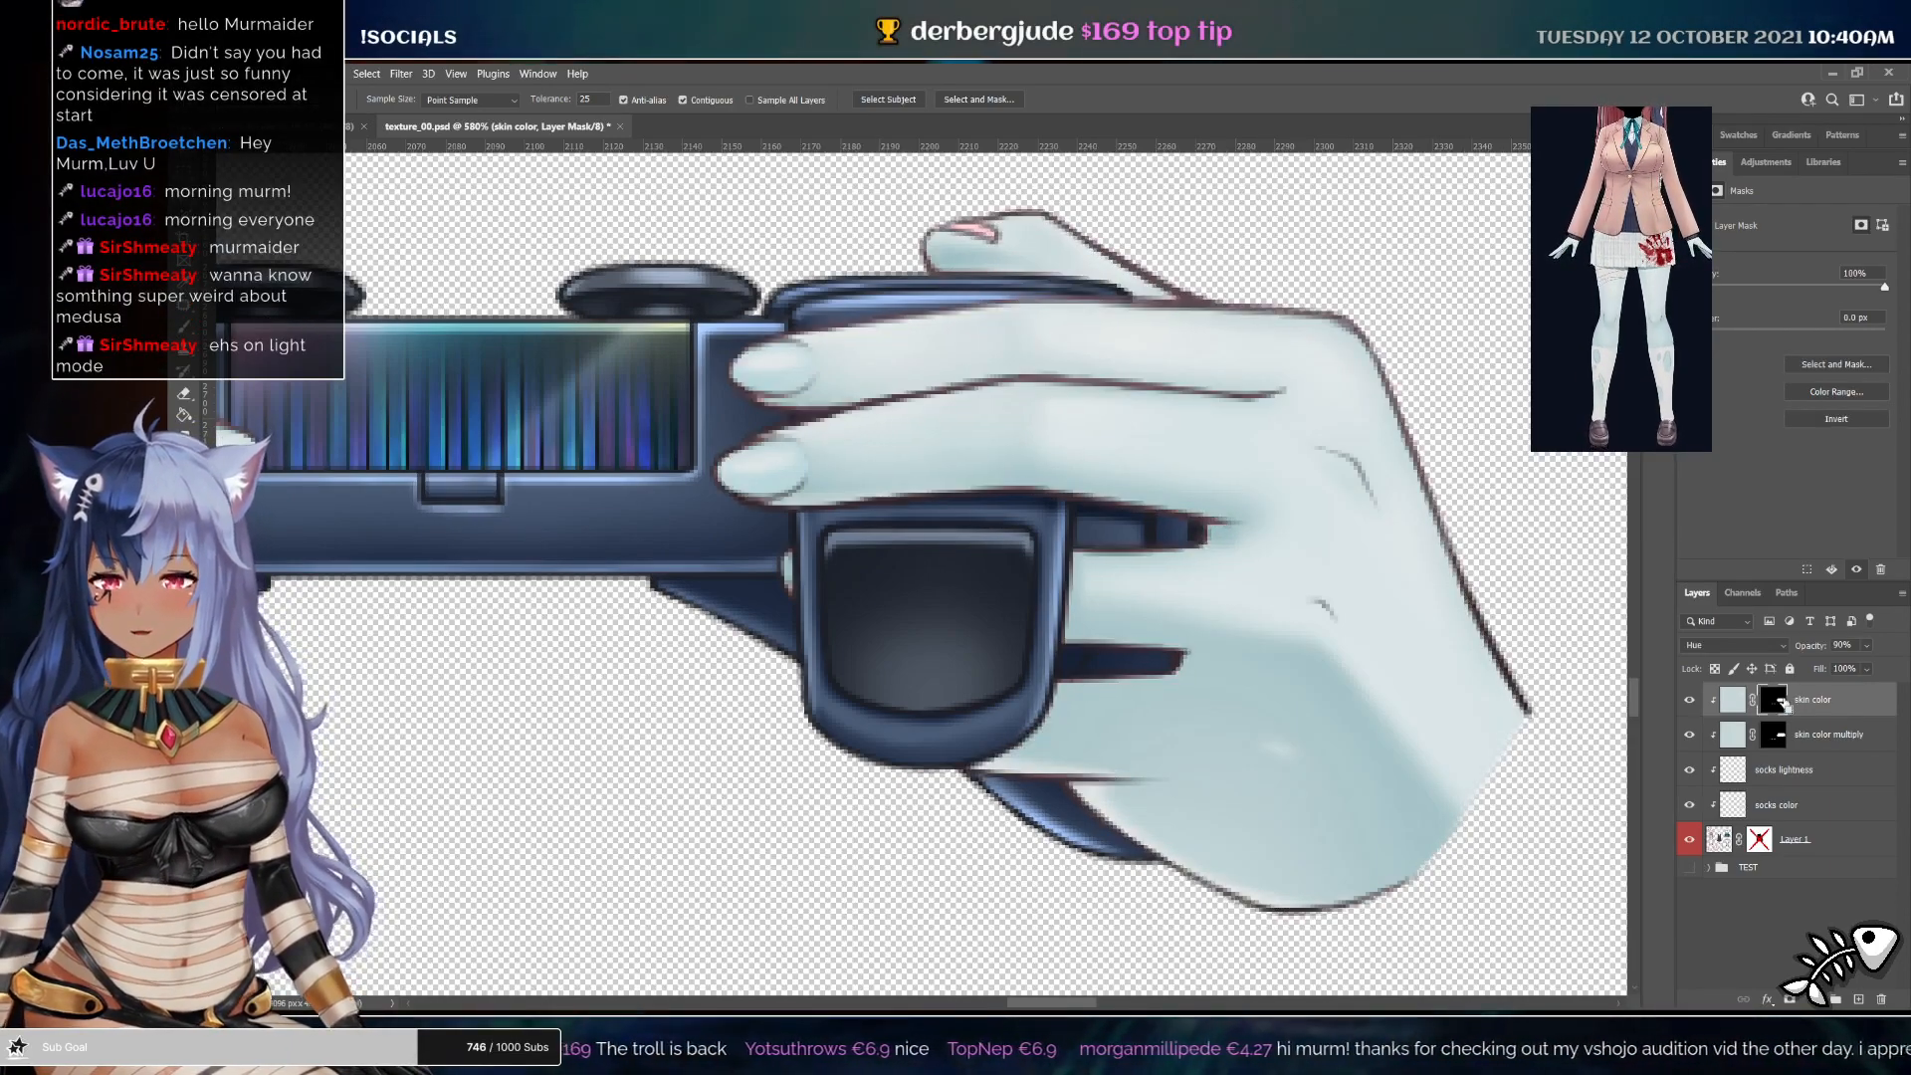
key(ctrl+0)
drag(934, 718, 1102, 238)
drag(1090, 696, 1222, 670)
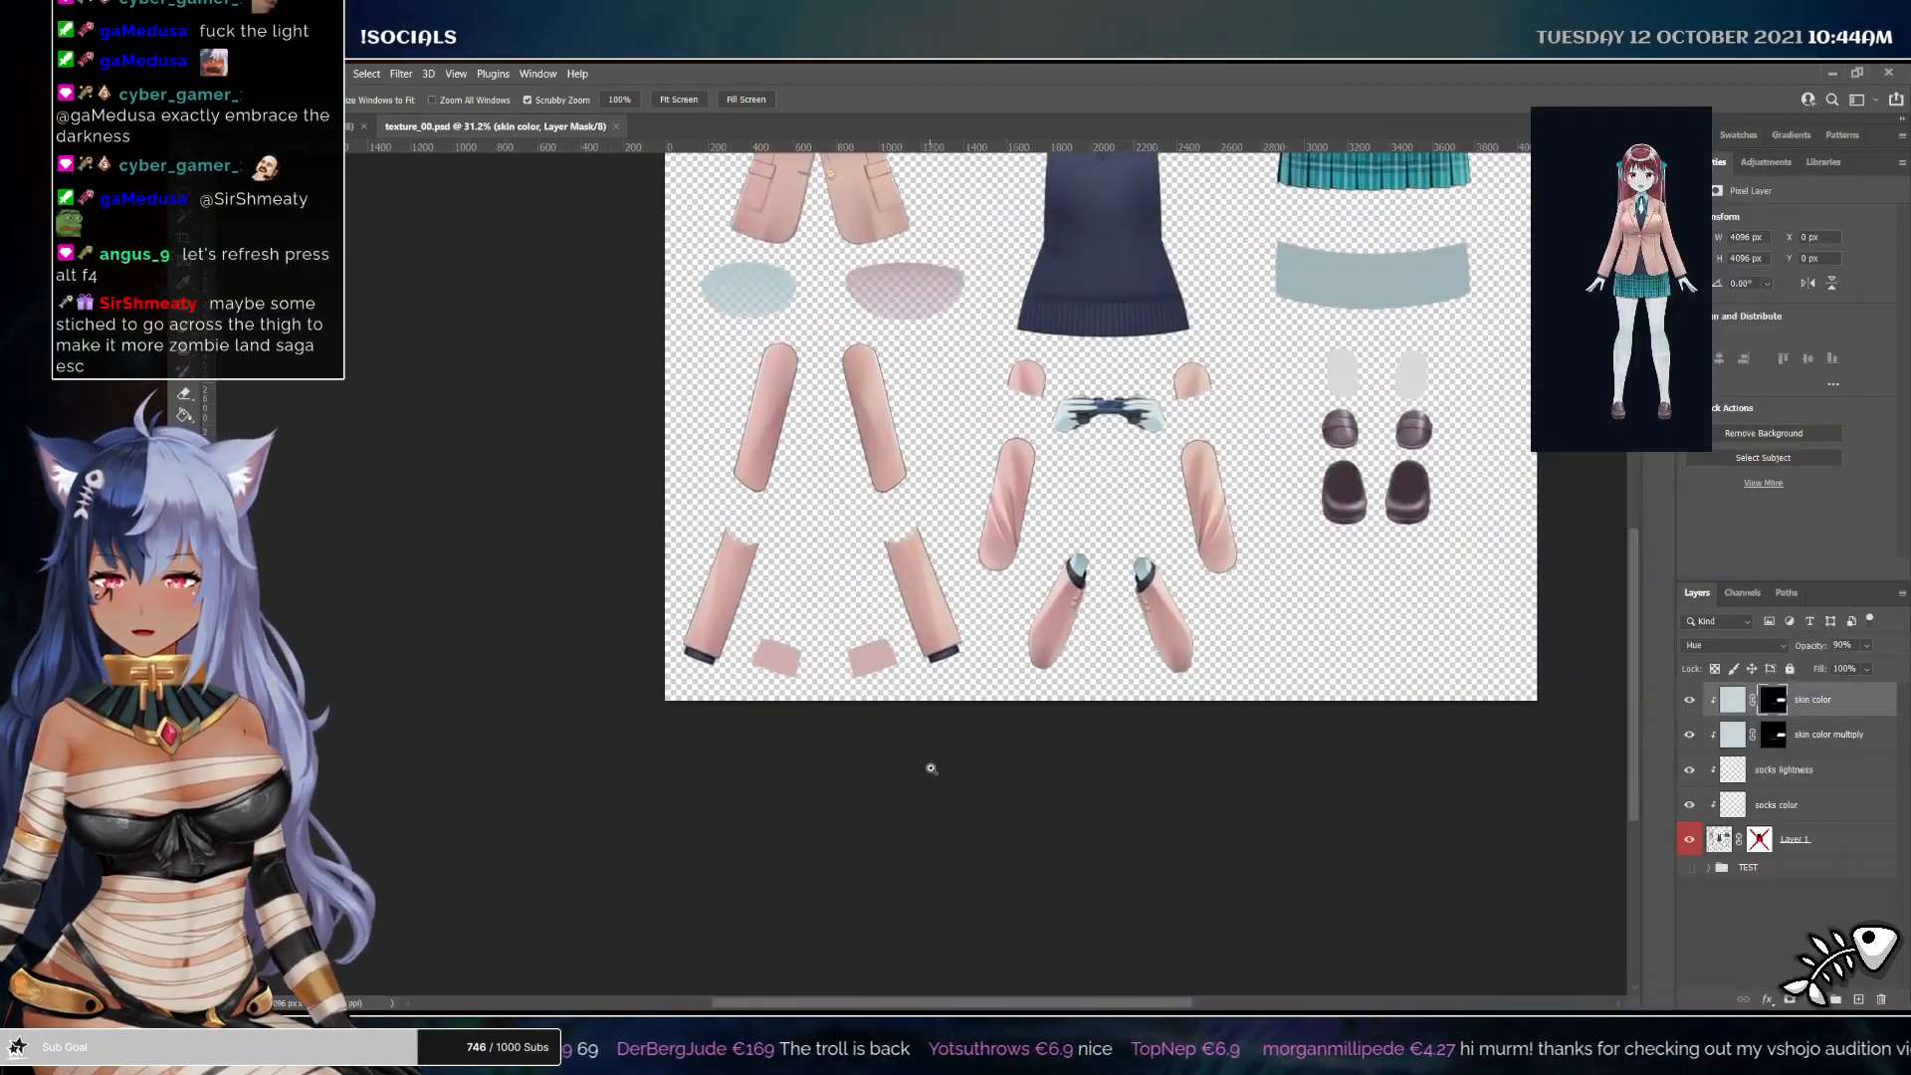
drag(988, 874, 1008, 874)
drag(960, 777, 1089, 812)
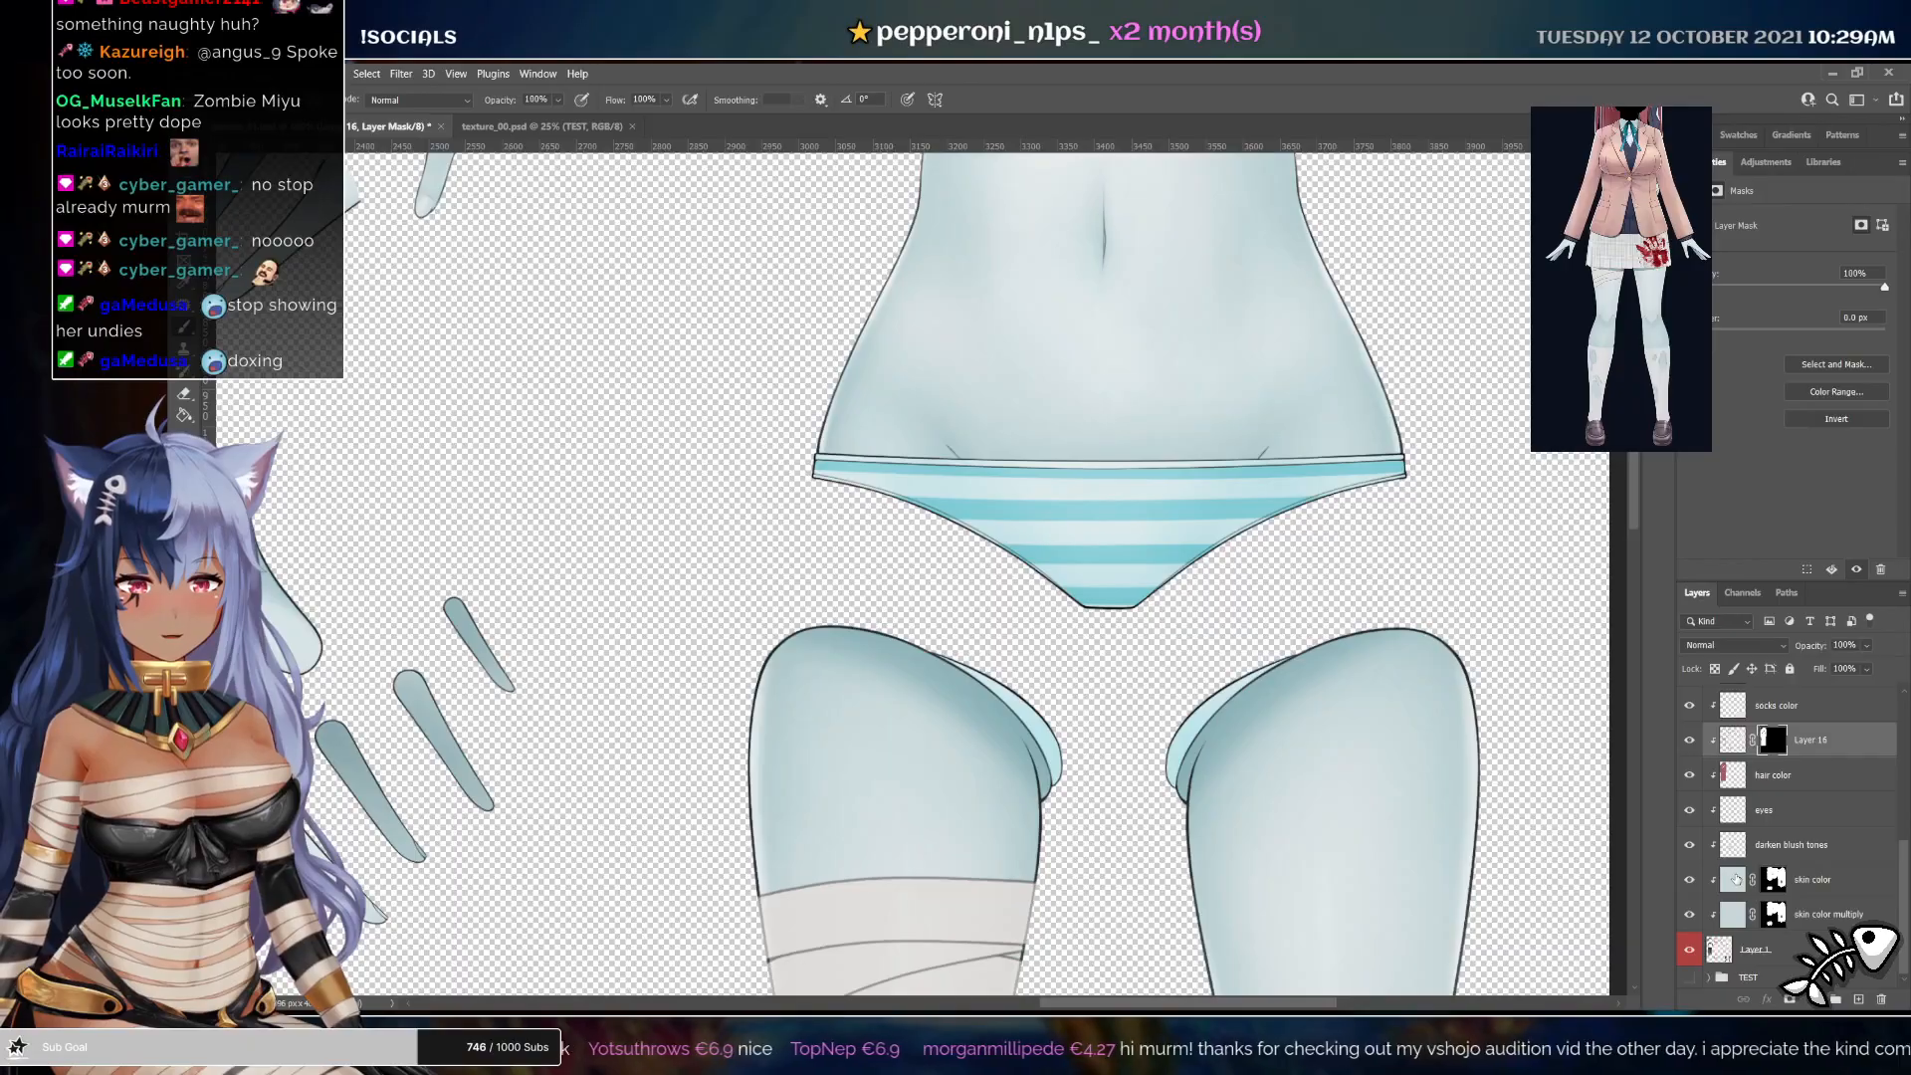
click(1699, 887)
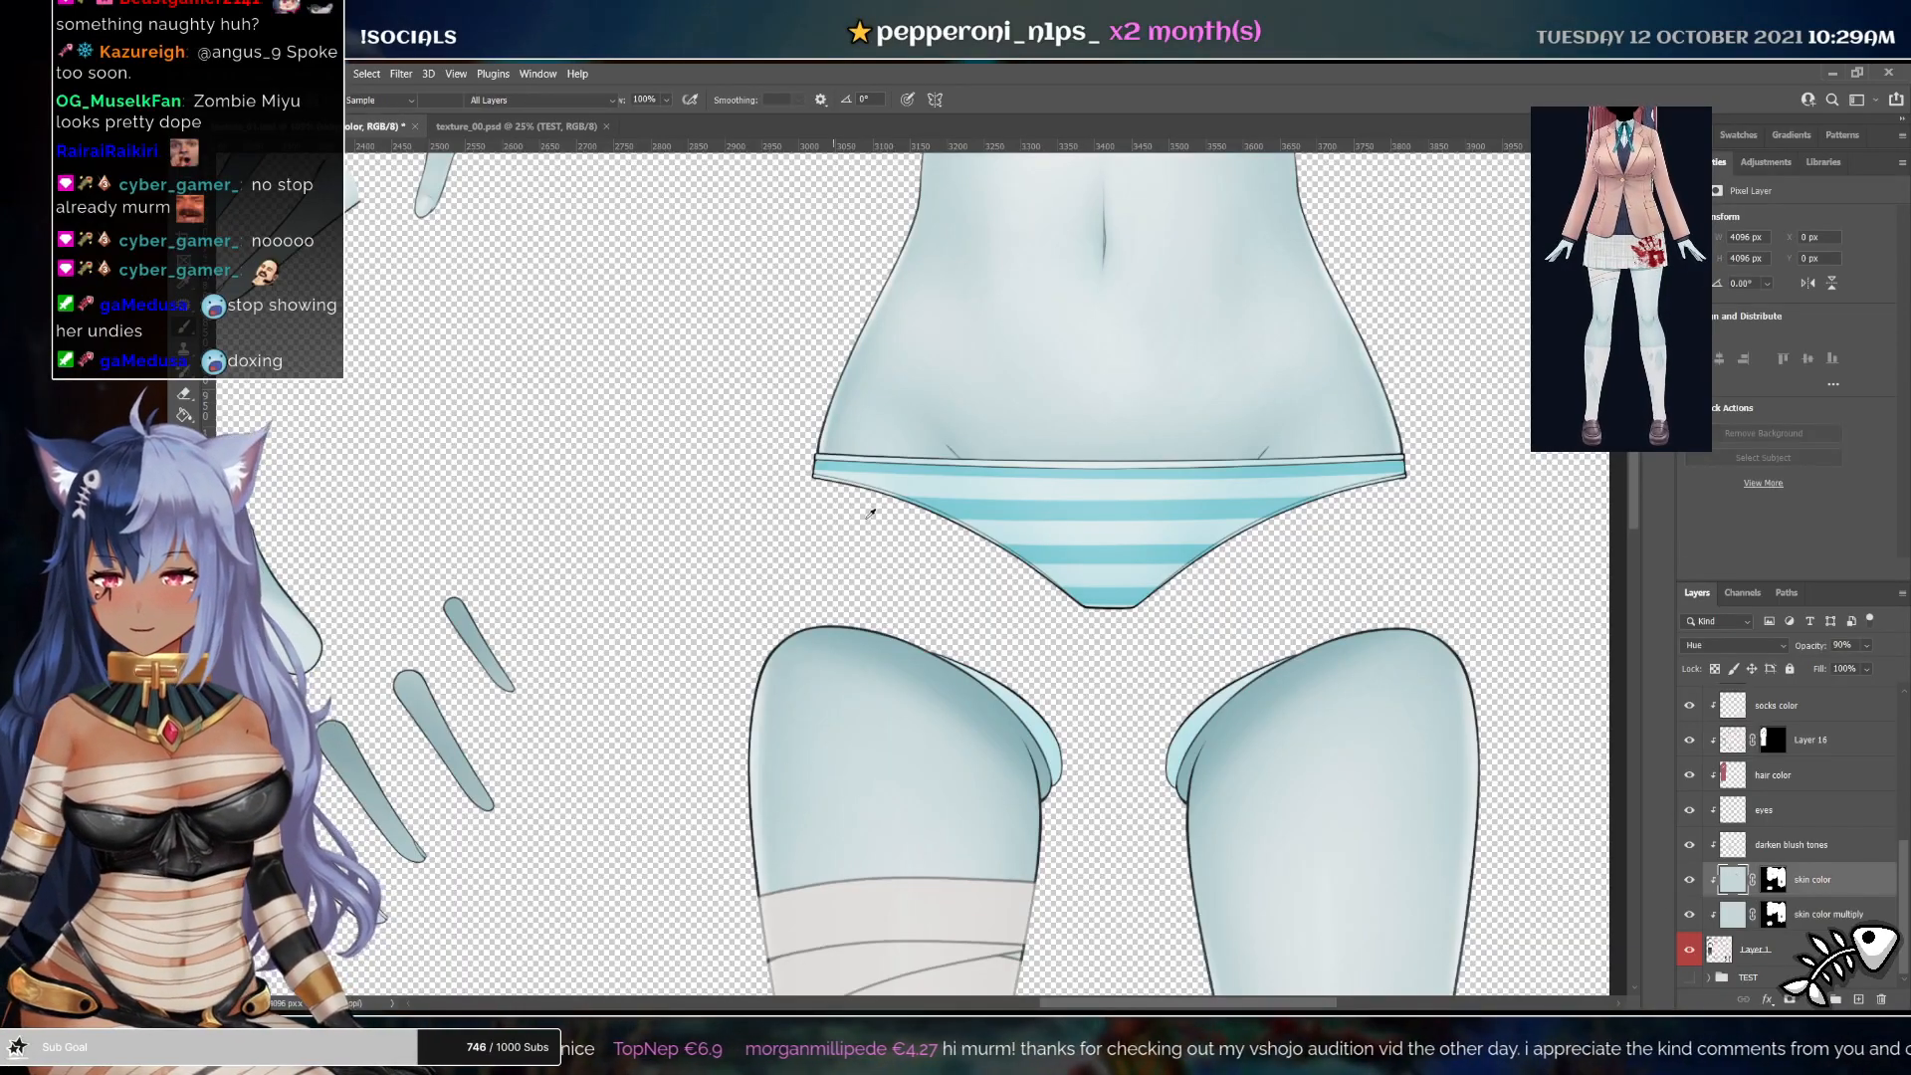
Handwrite "Murmaider_ was HERE" with a small heart across the pink striped panties on a new layer
drag(1229, 538, 939, 537)
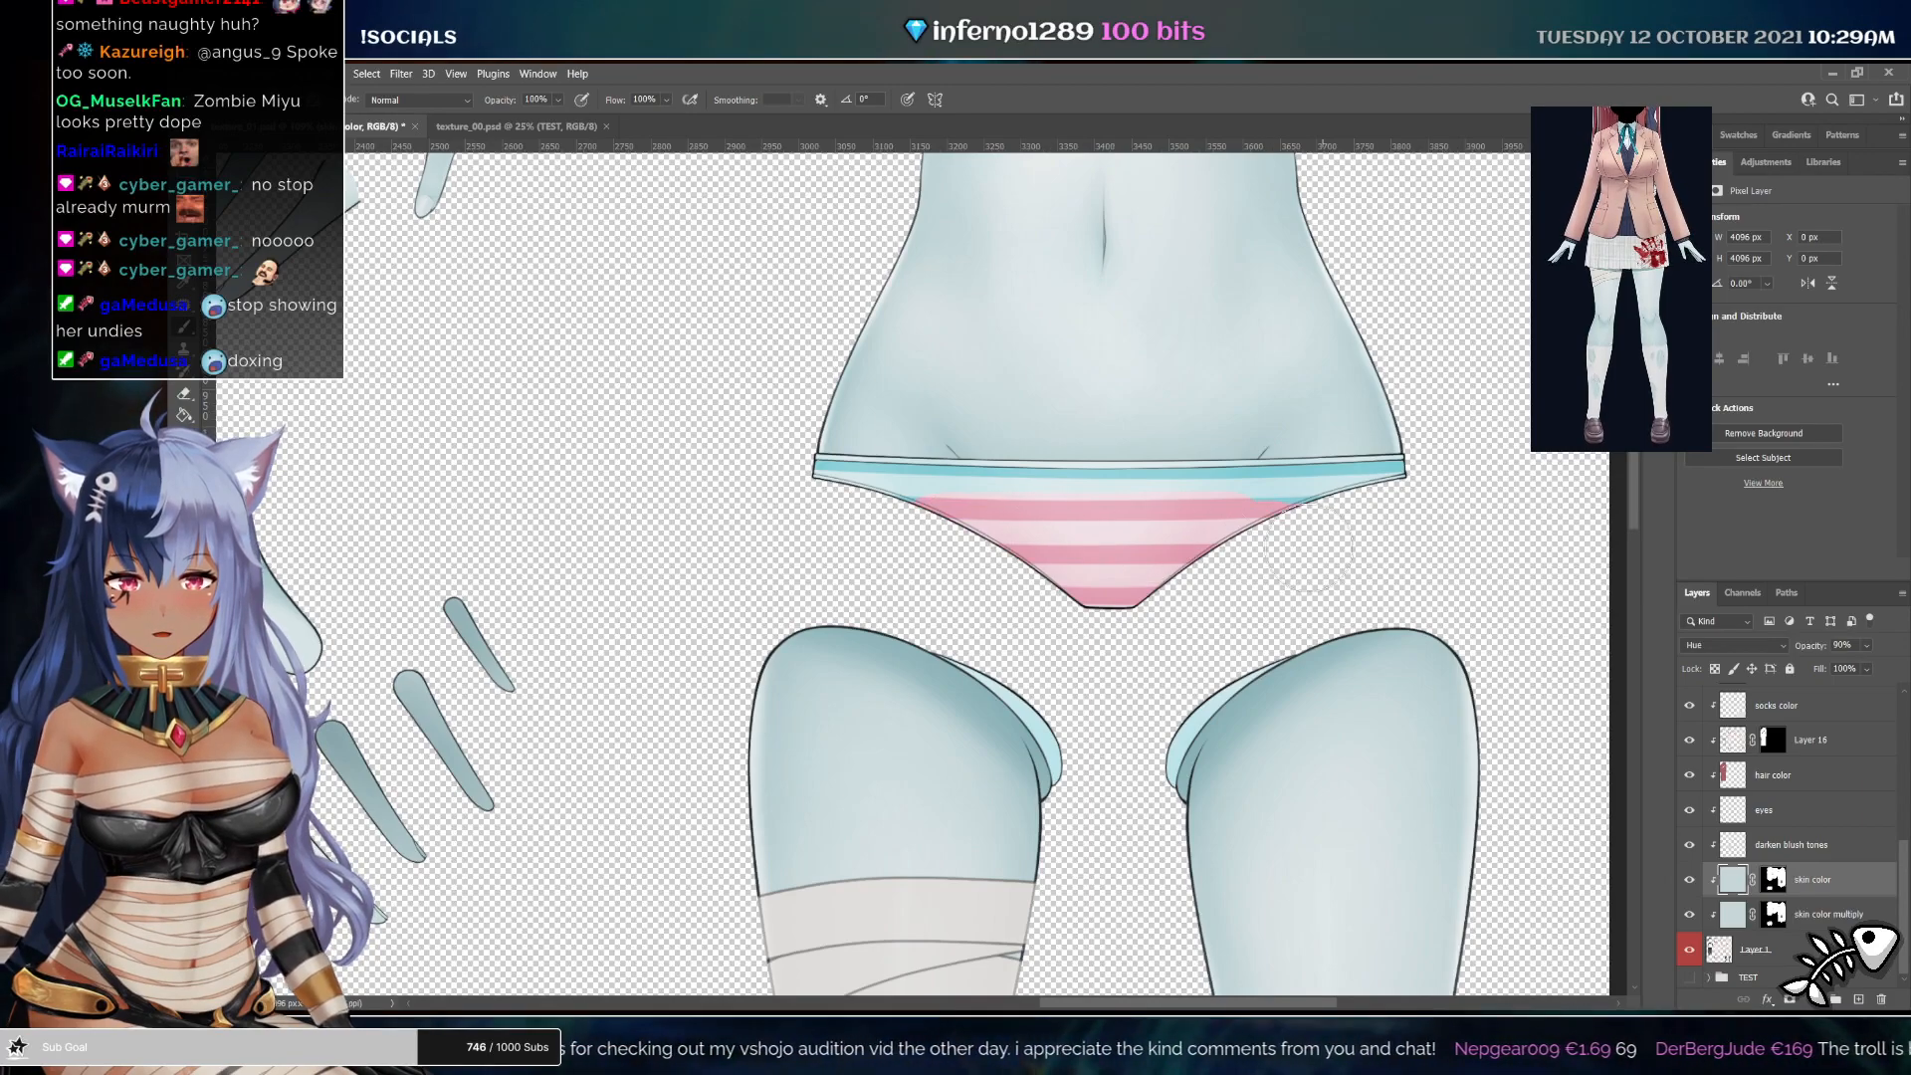
key(r)
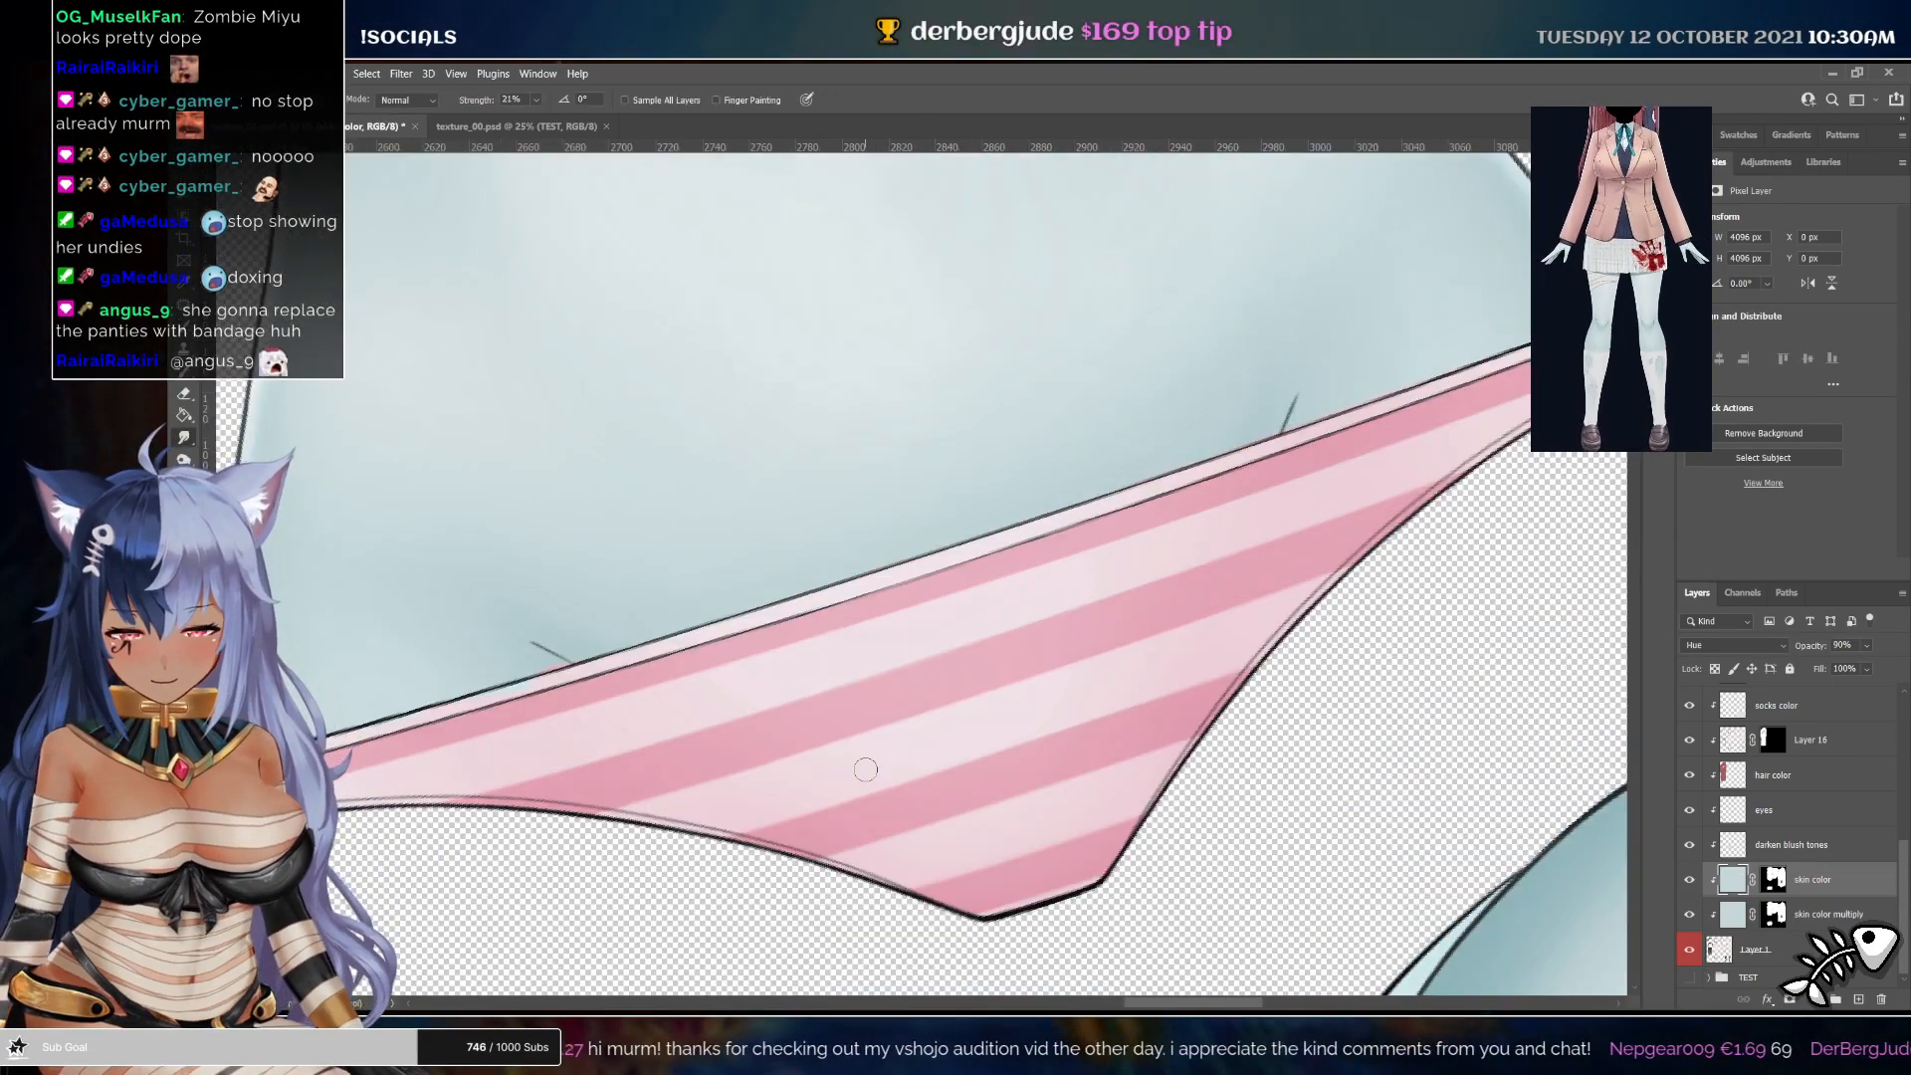
key(ctrl+space)
drag(985, 746, 923, 718)
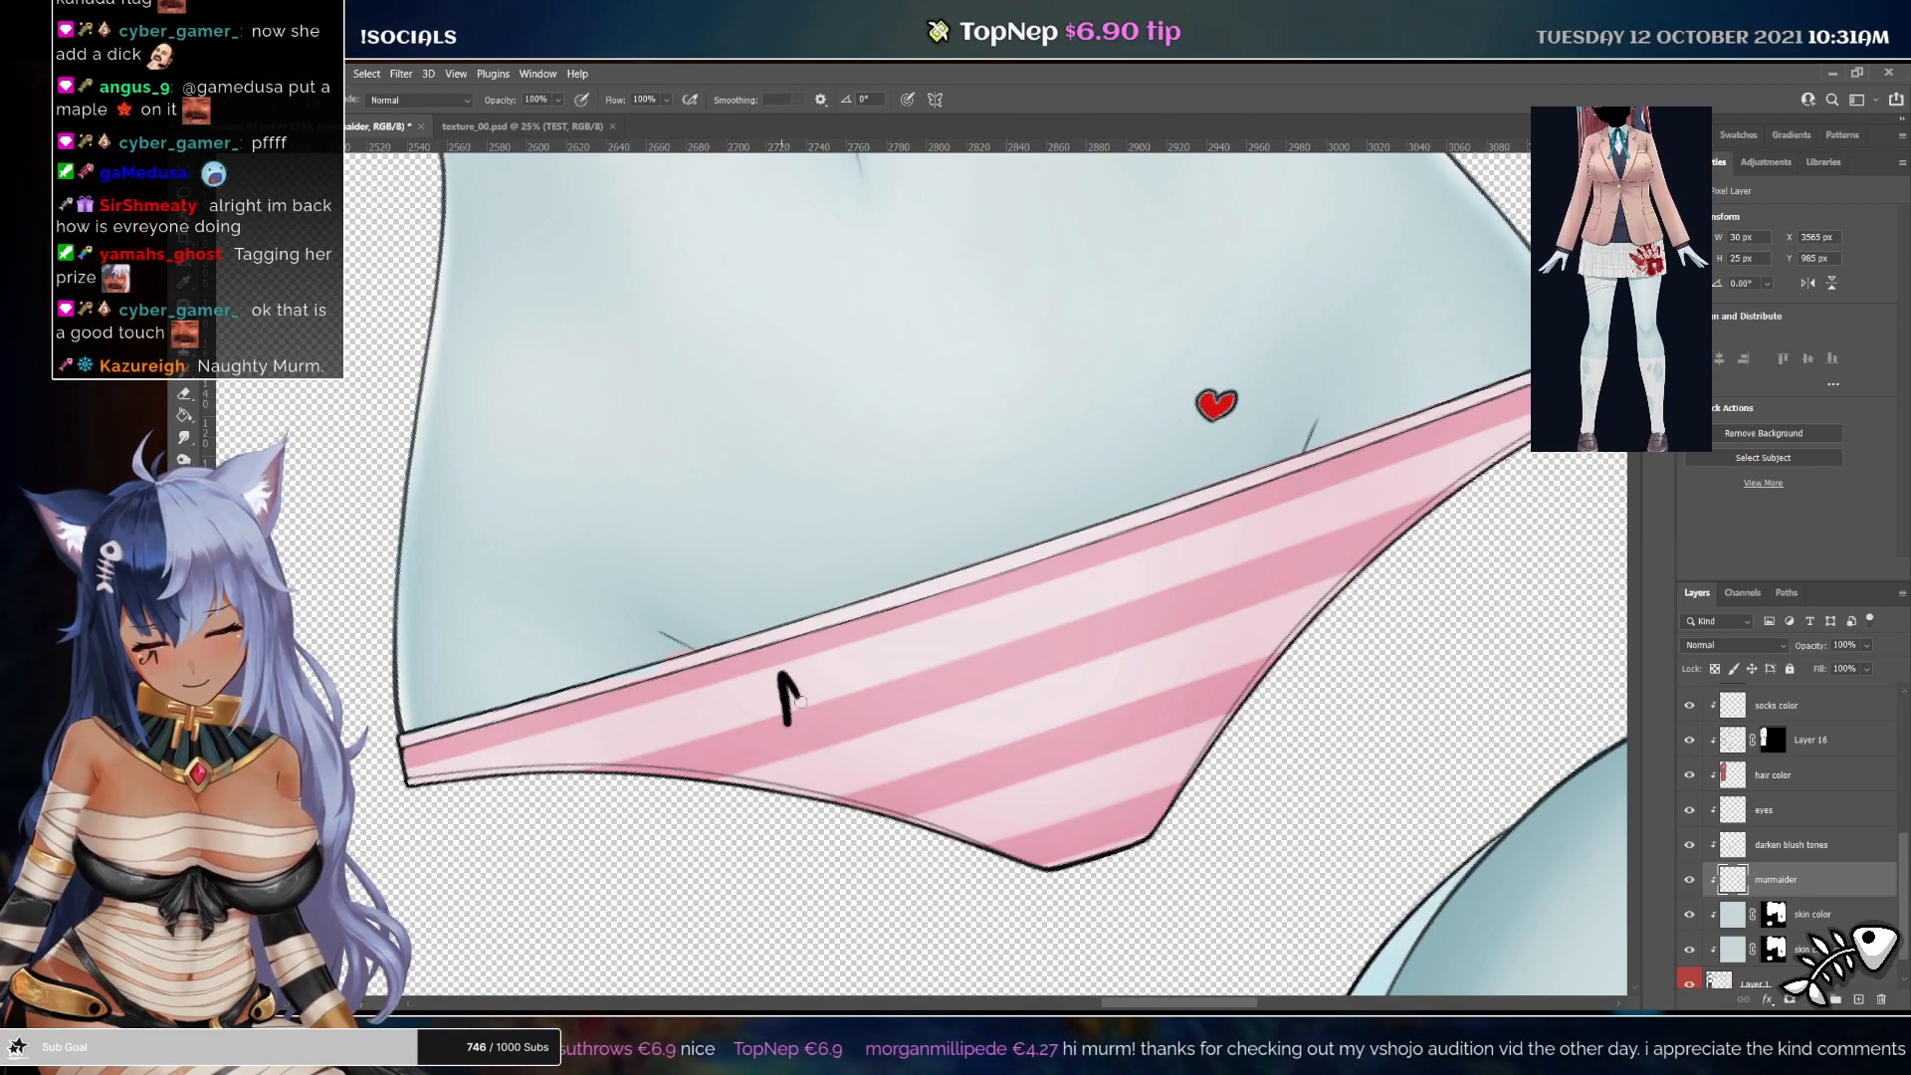
mouse_move(800, 702)
mouse_down()
mouse_move(823, 708)
mouse_move(846, 677)
mouse_move(854, 698)
mouse_move(868, 671)
mouse_move(914, 678)
mouse_move(937, 646)
mouse_up()
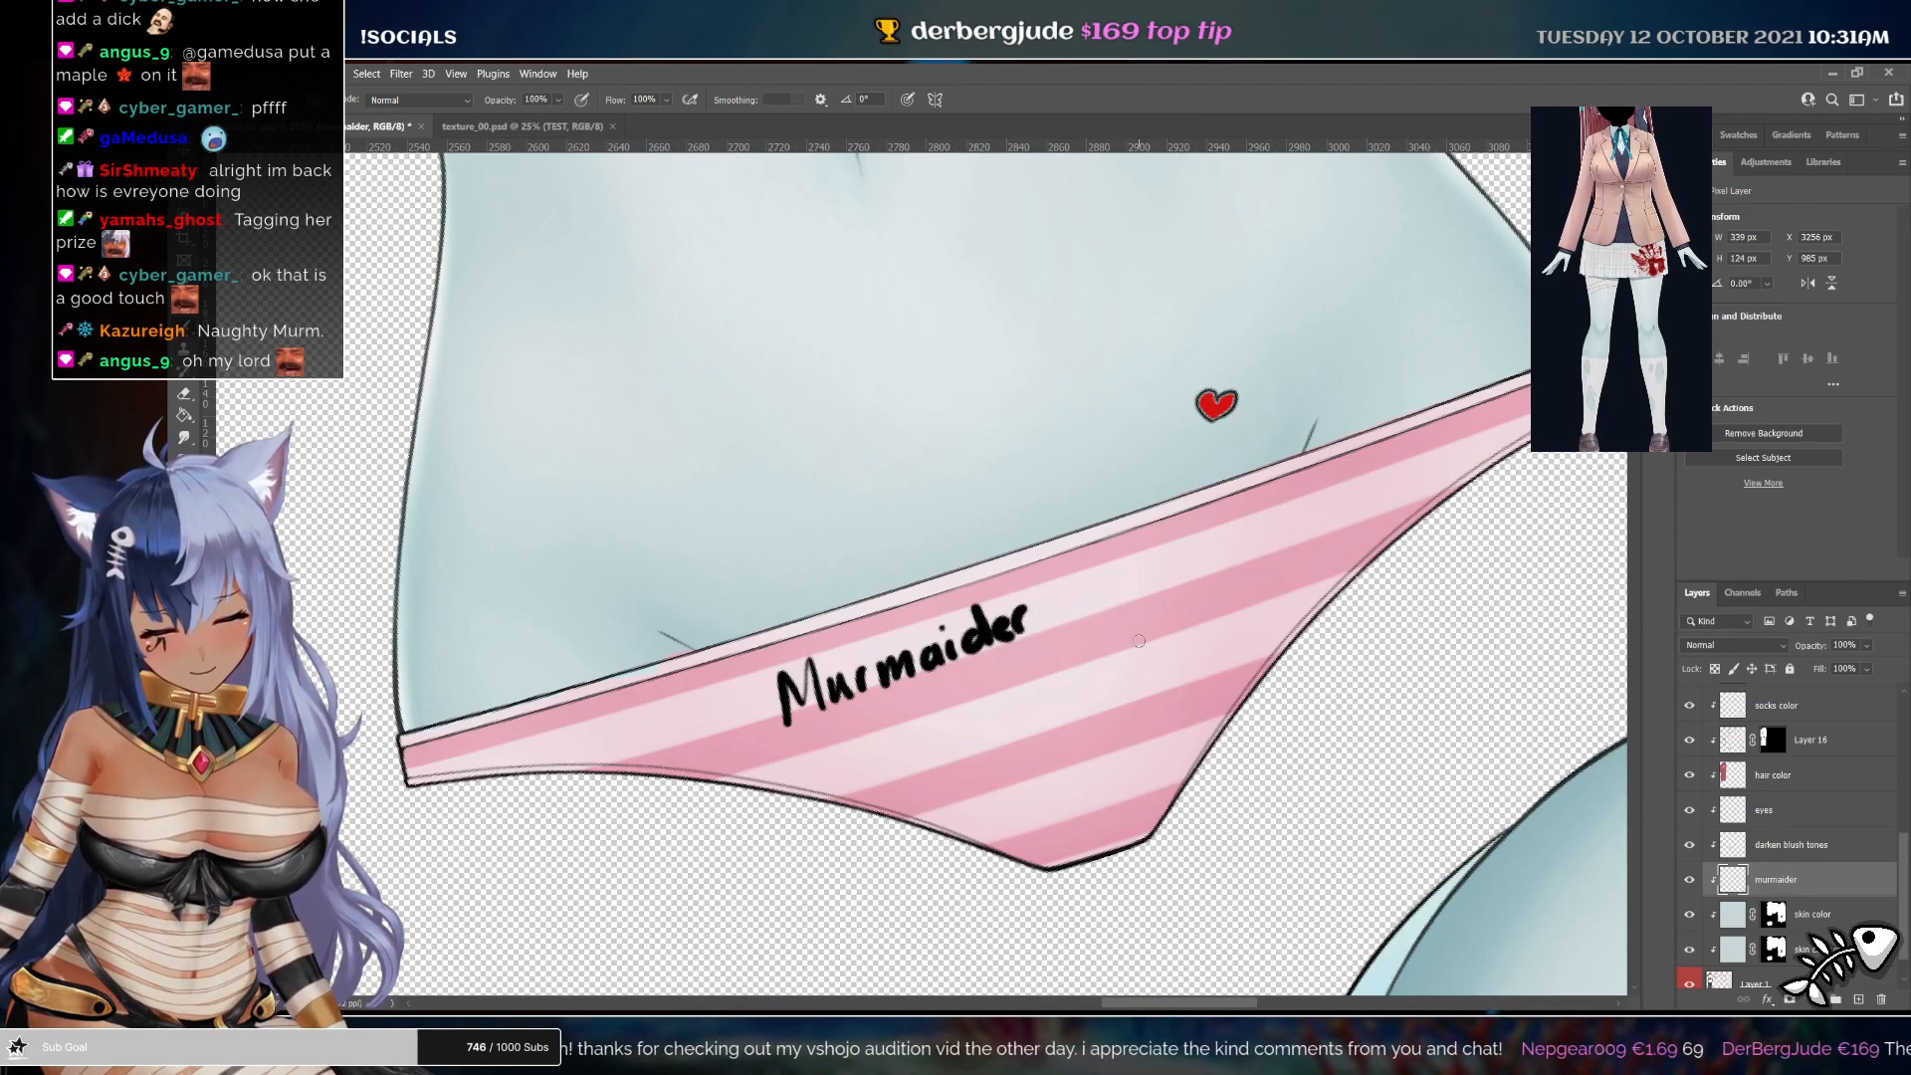
key(ctrl+z)
mouse_move(999, 626)
mouse_down()
mouse_move(1041, 601)
mouse_move(1075, 618)
mouse_up()
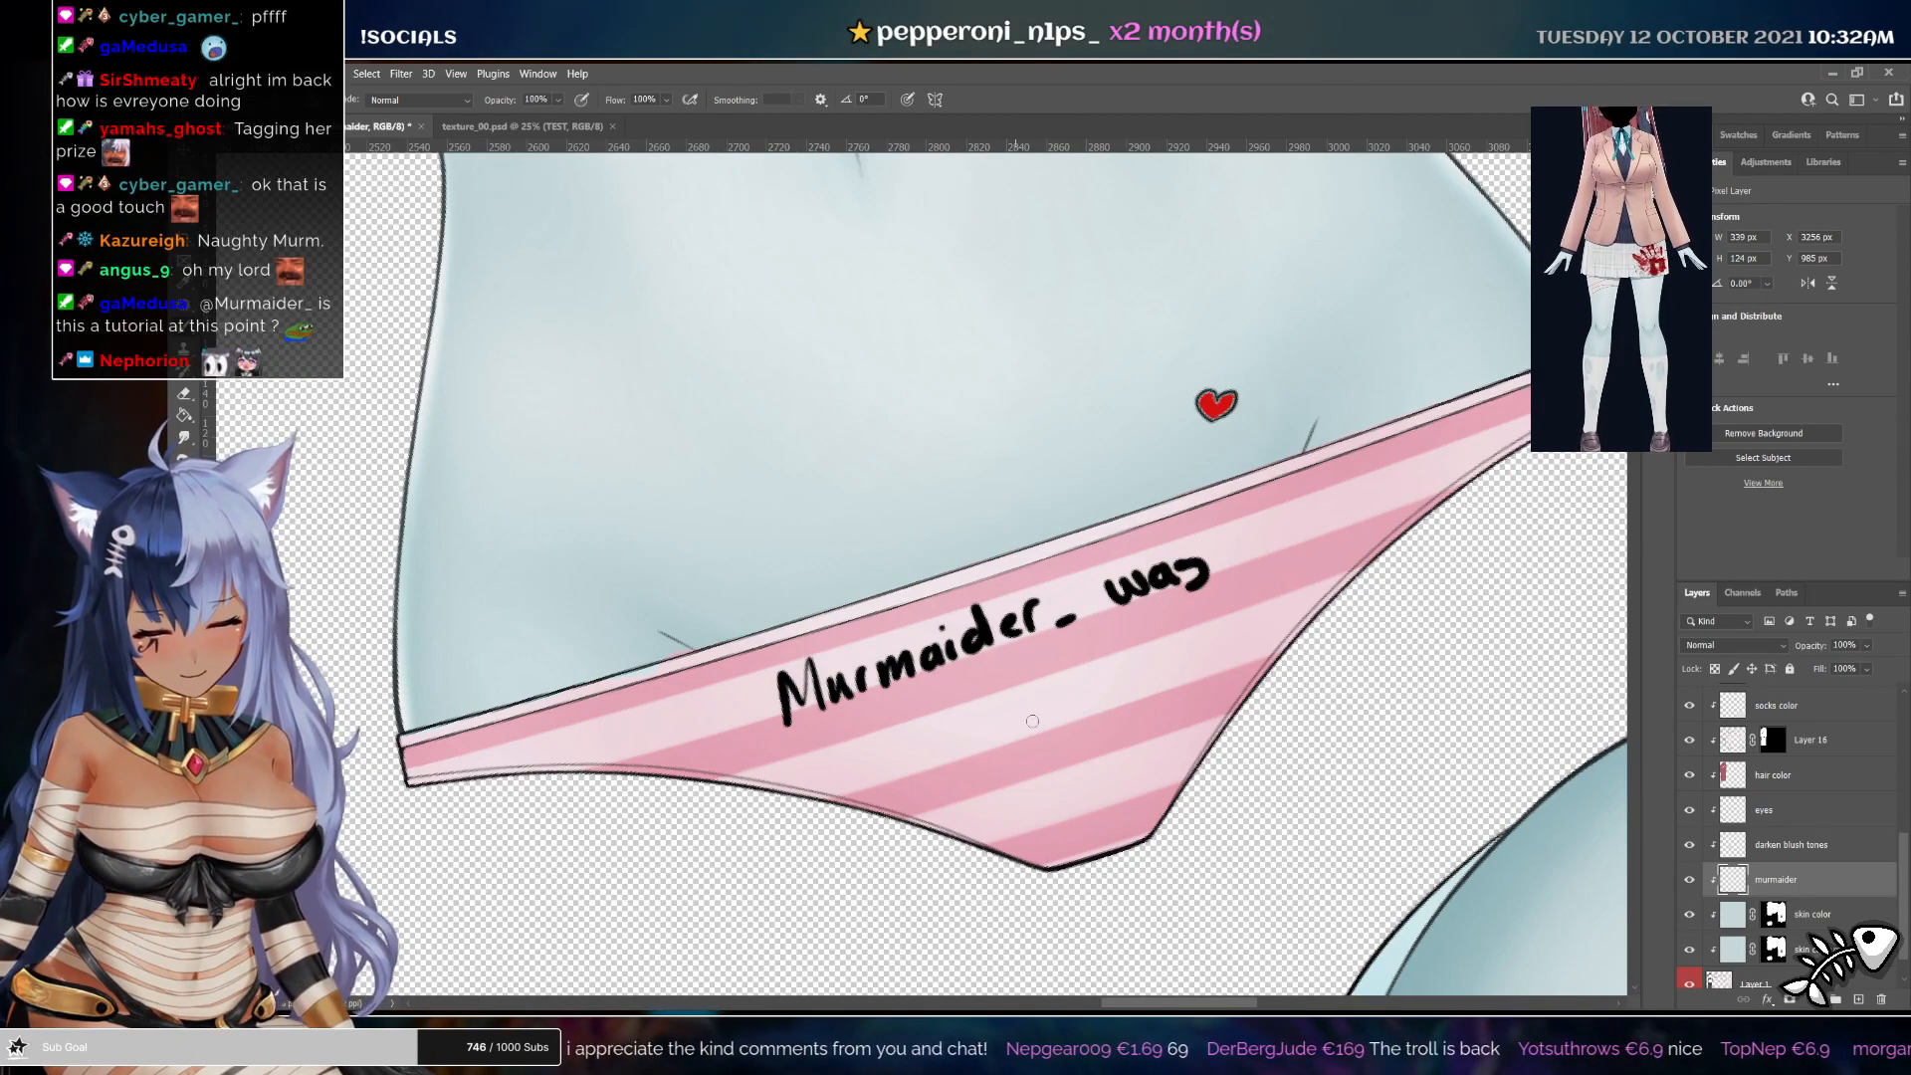
key(ctrl+z)
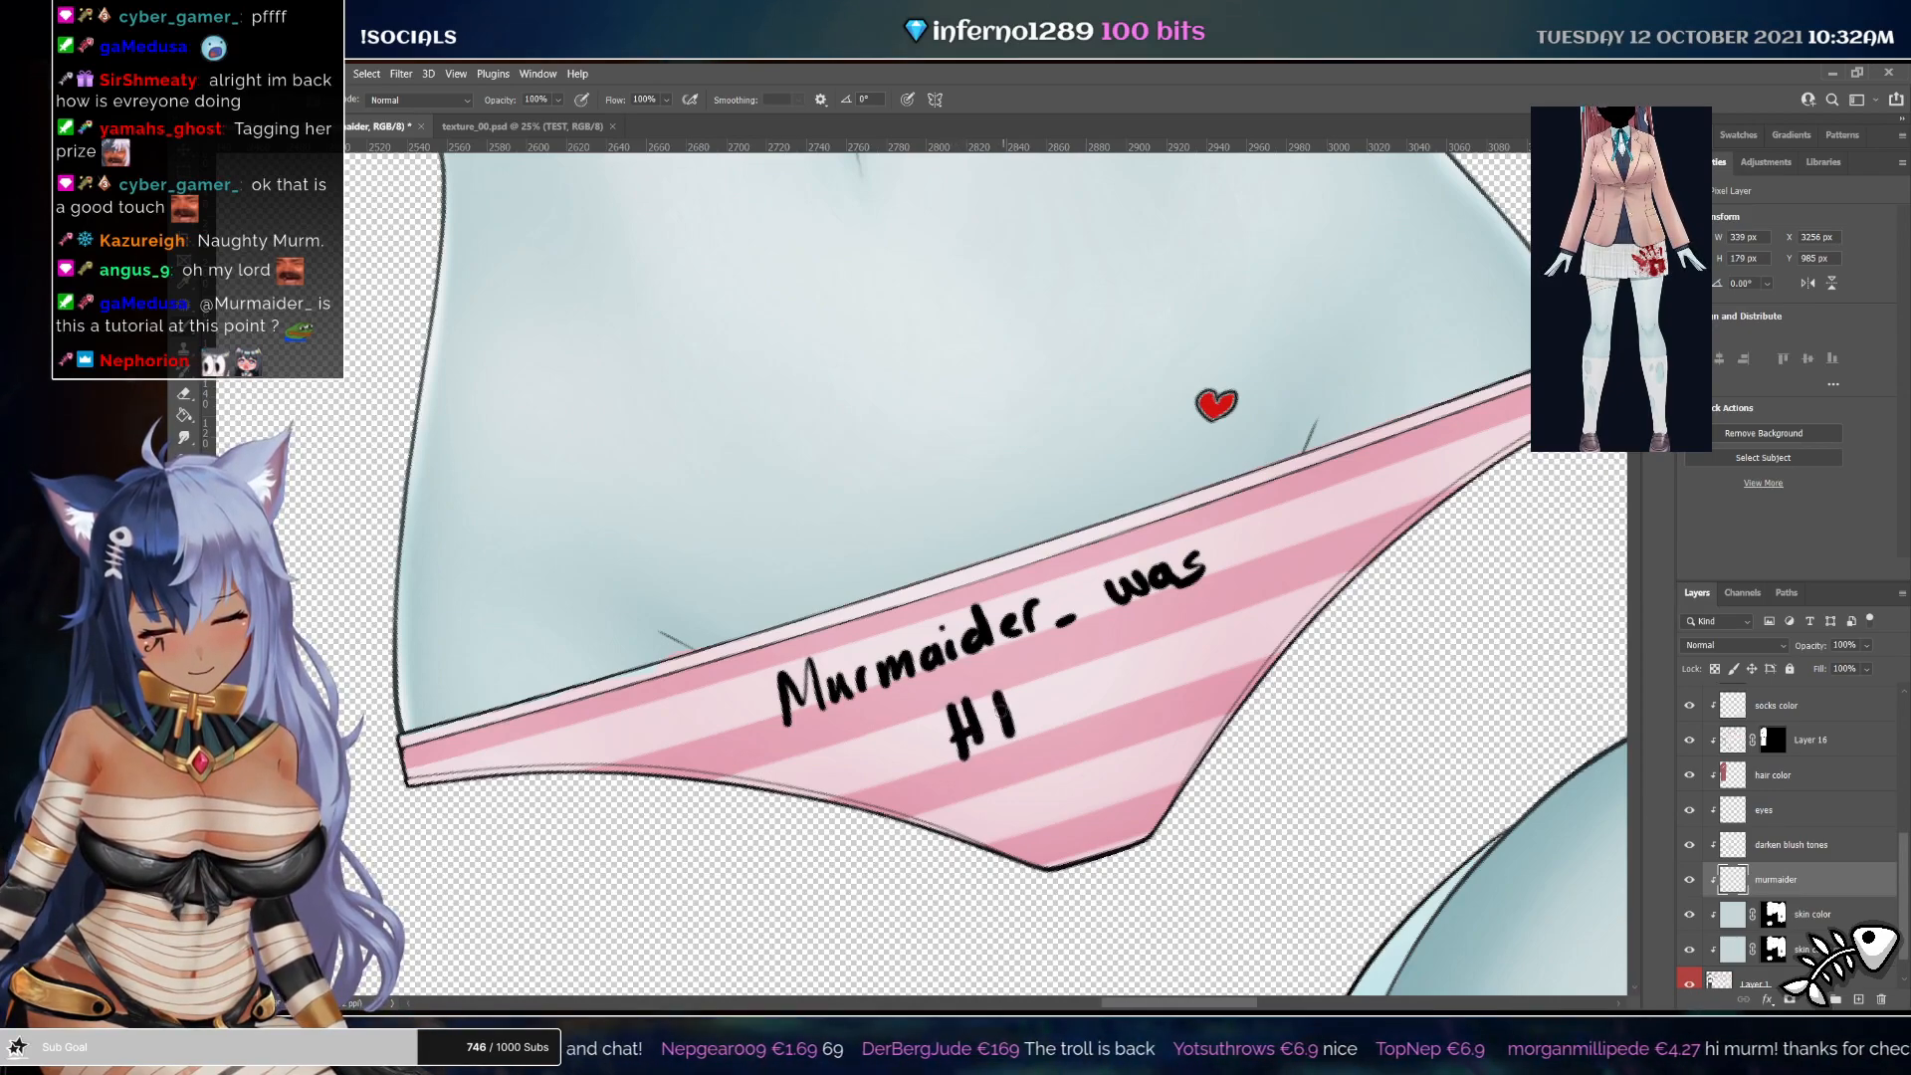
drag(1001, 710, 1029, 707)
mouse_move(1004, 736)
mouse_down()
mouse_move(1060, 668)
mouse_move(1102, 692)
mouse_move(1136, 644)
mouse_up()
drag(1122, 676, 1157, 684)
key(Escape)
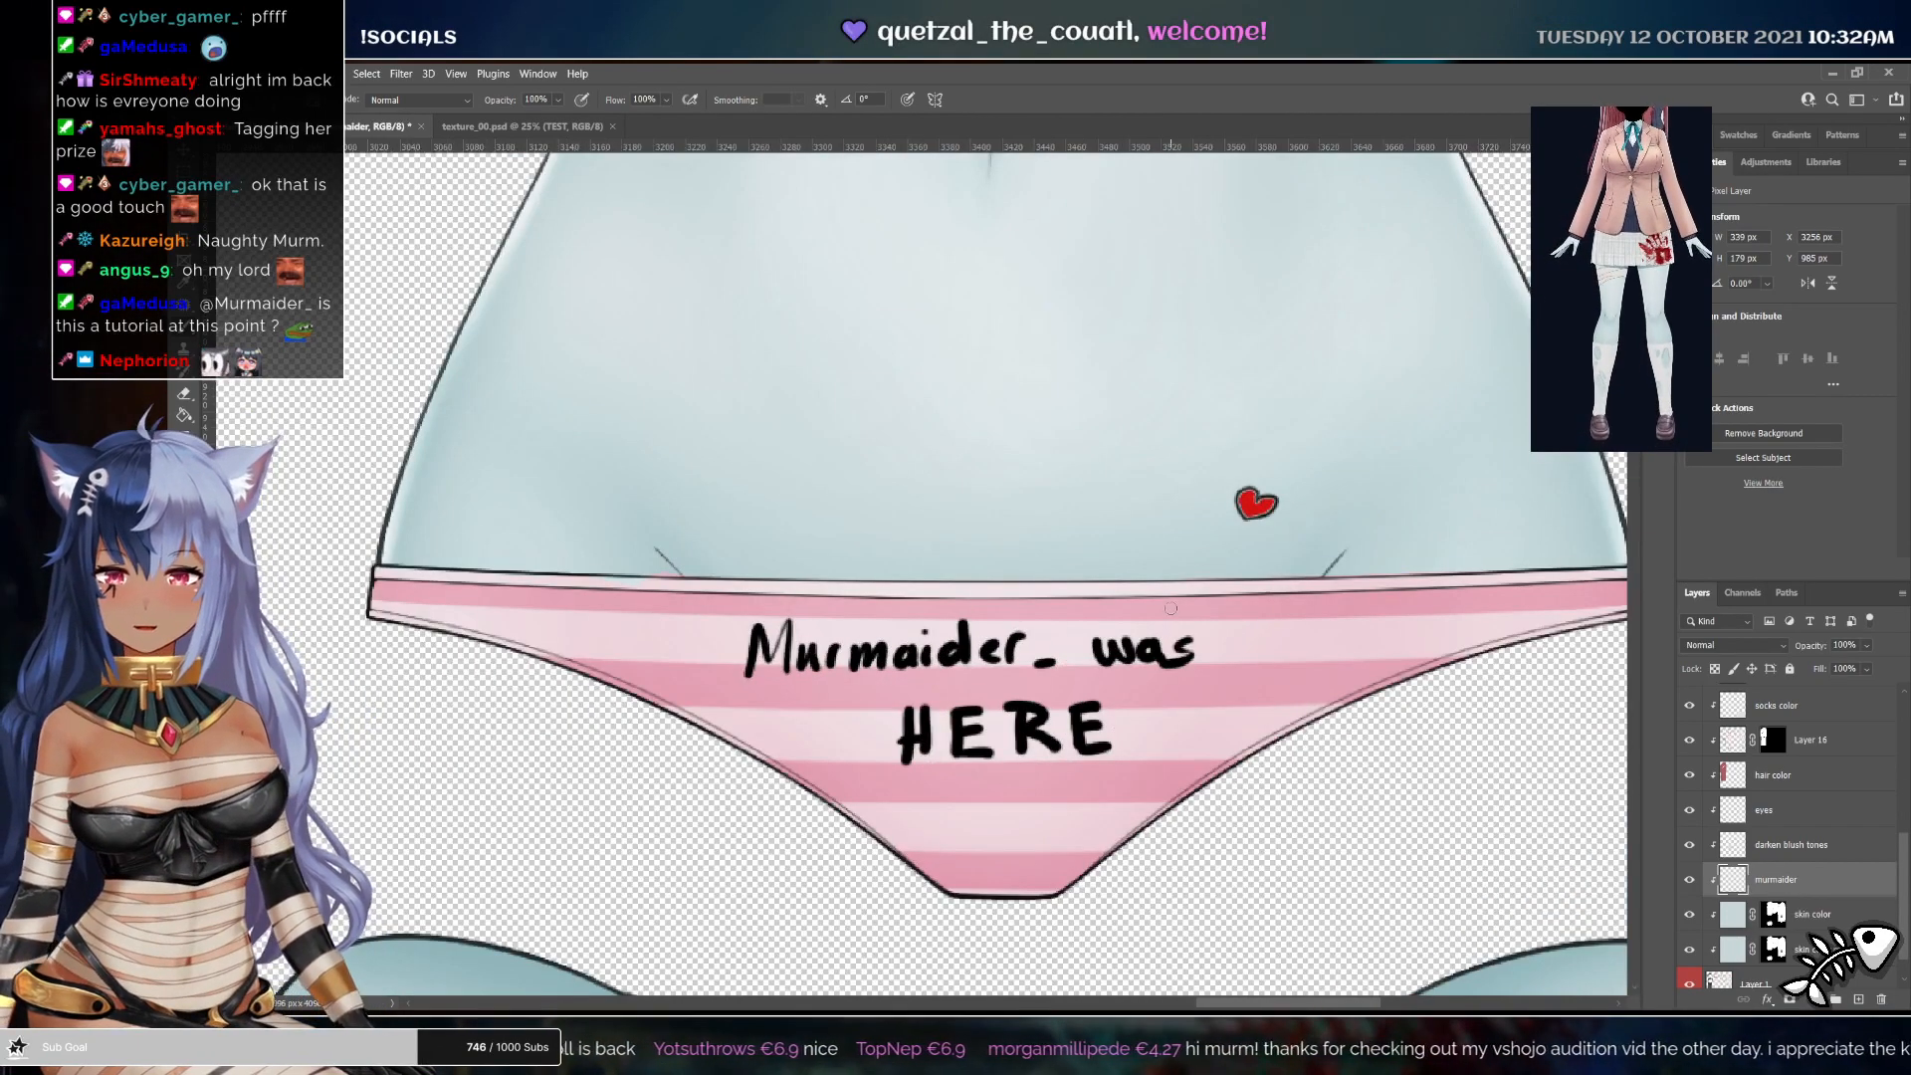
Draw a stitched scar diagonally across the forehead of the face texture on the scar layer
drag(1415, 241, 1256, 447)
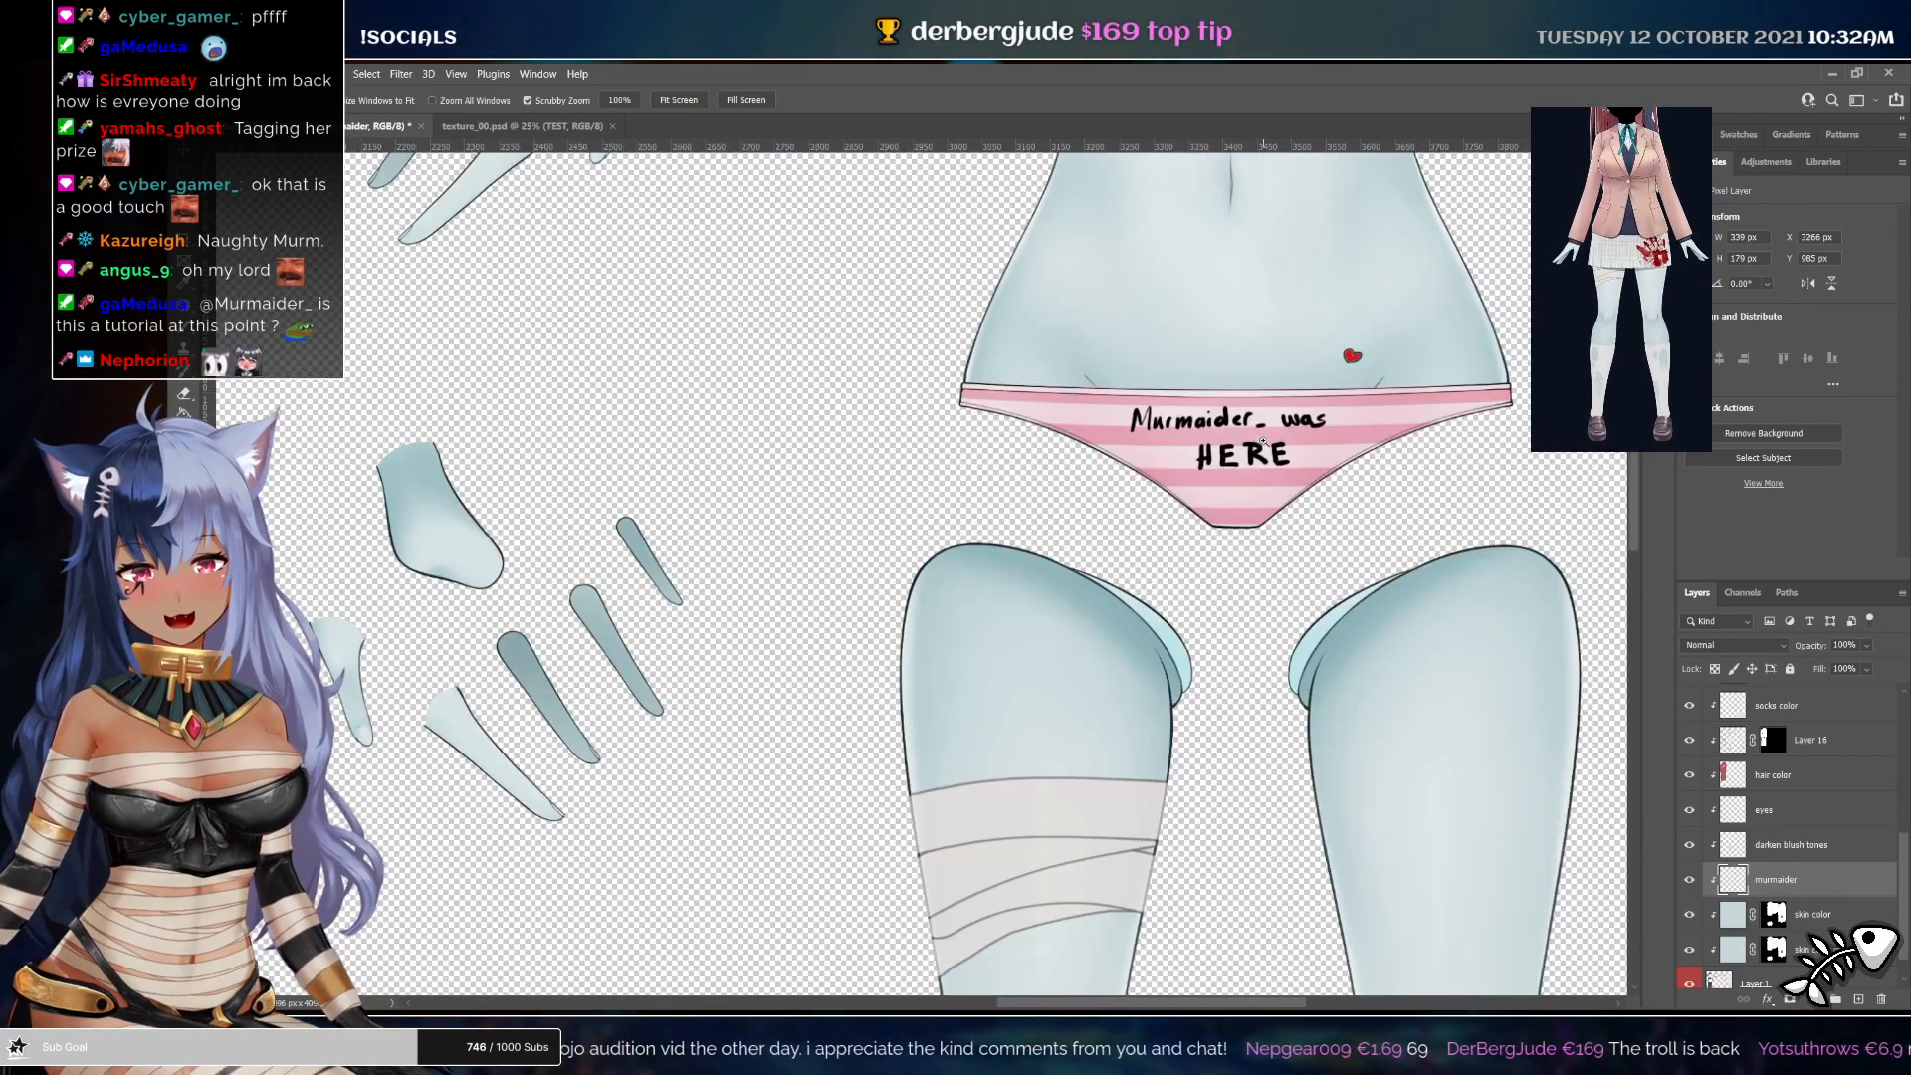
drag(1287, 435, 1284, 547)
drag(914, 644, 1568, 631)
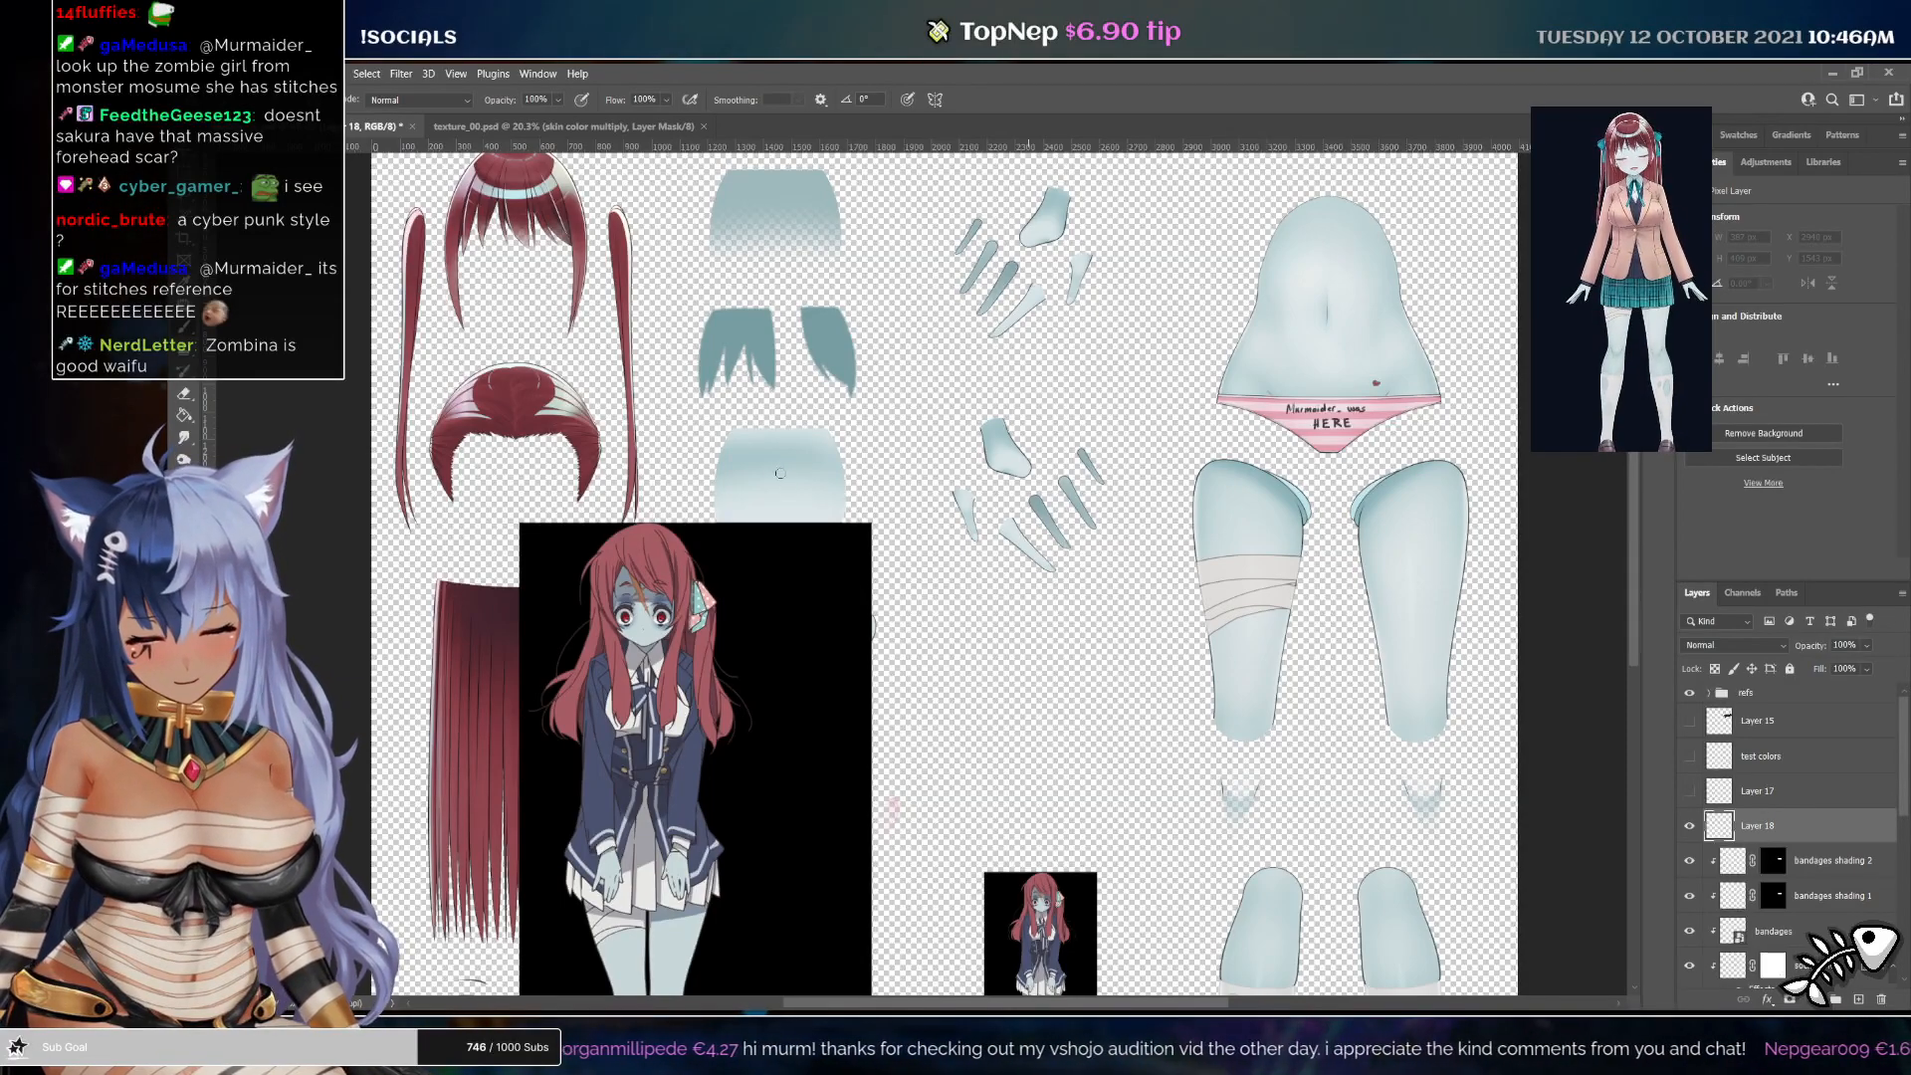
drag(758, 454, 804, 520)
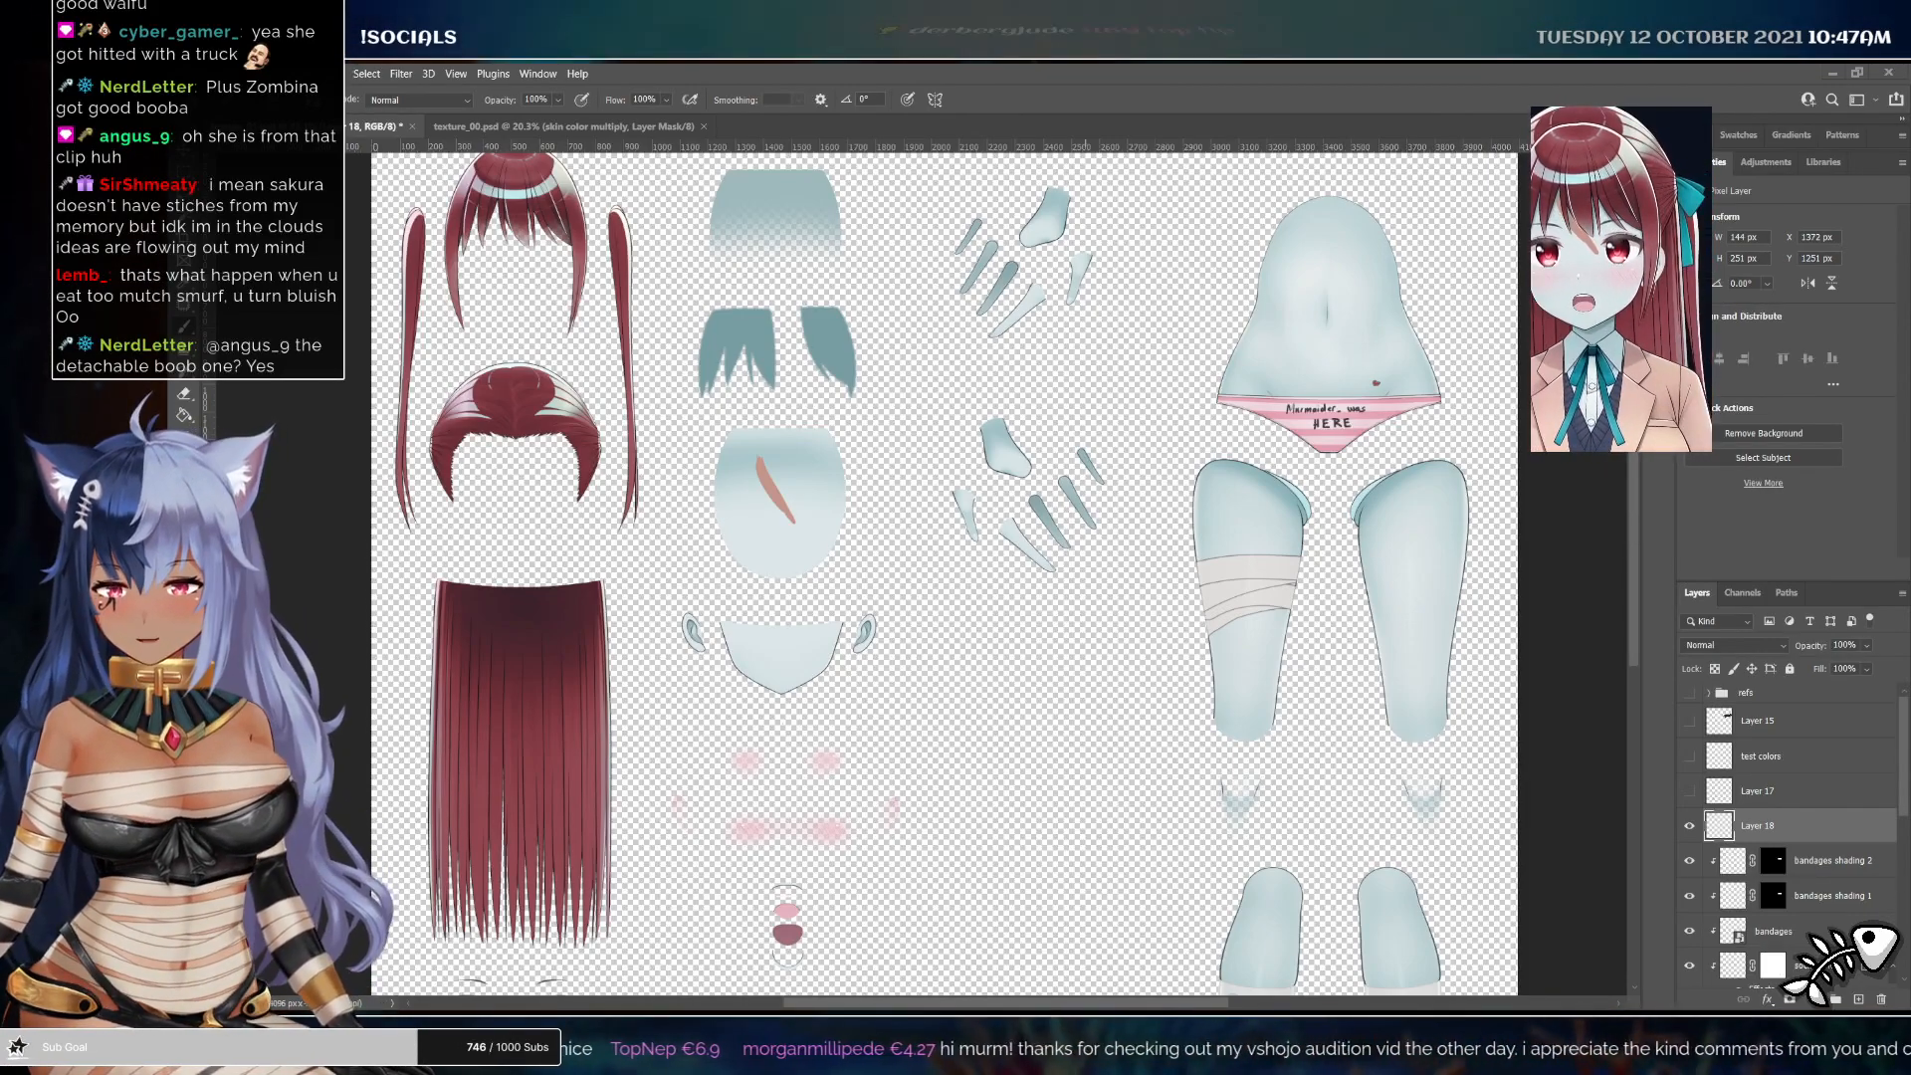
key(z)
click(832, 529)
click(851, 533)
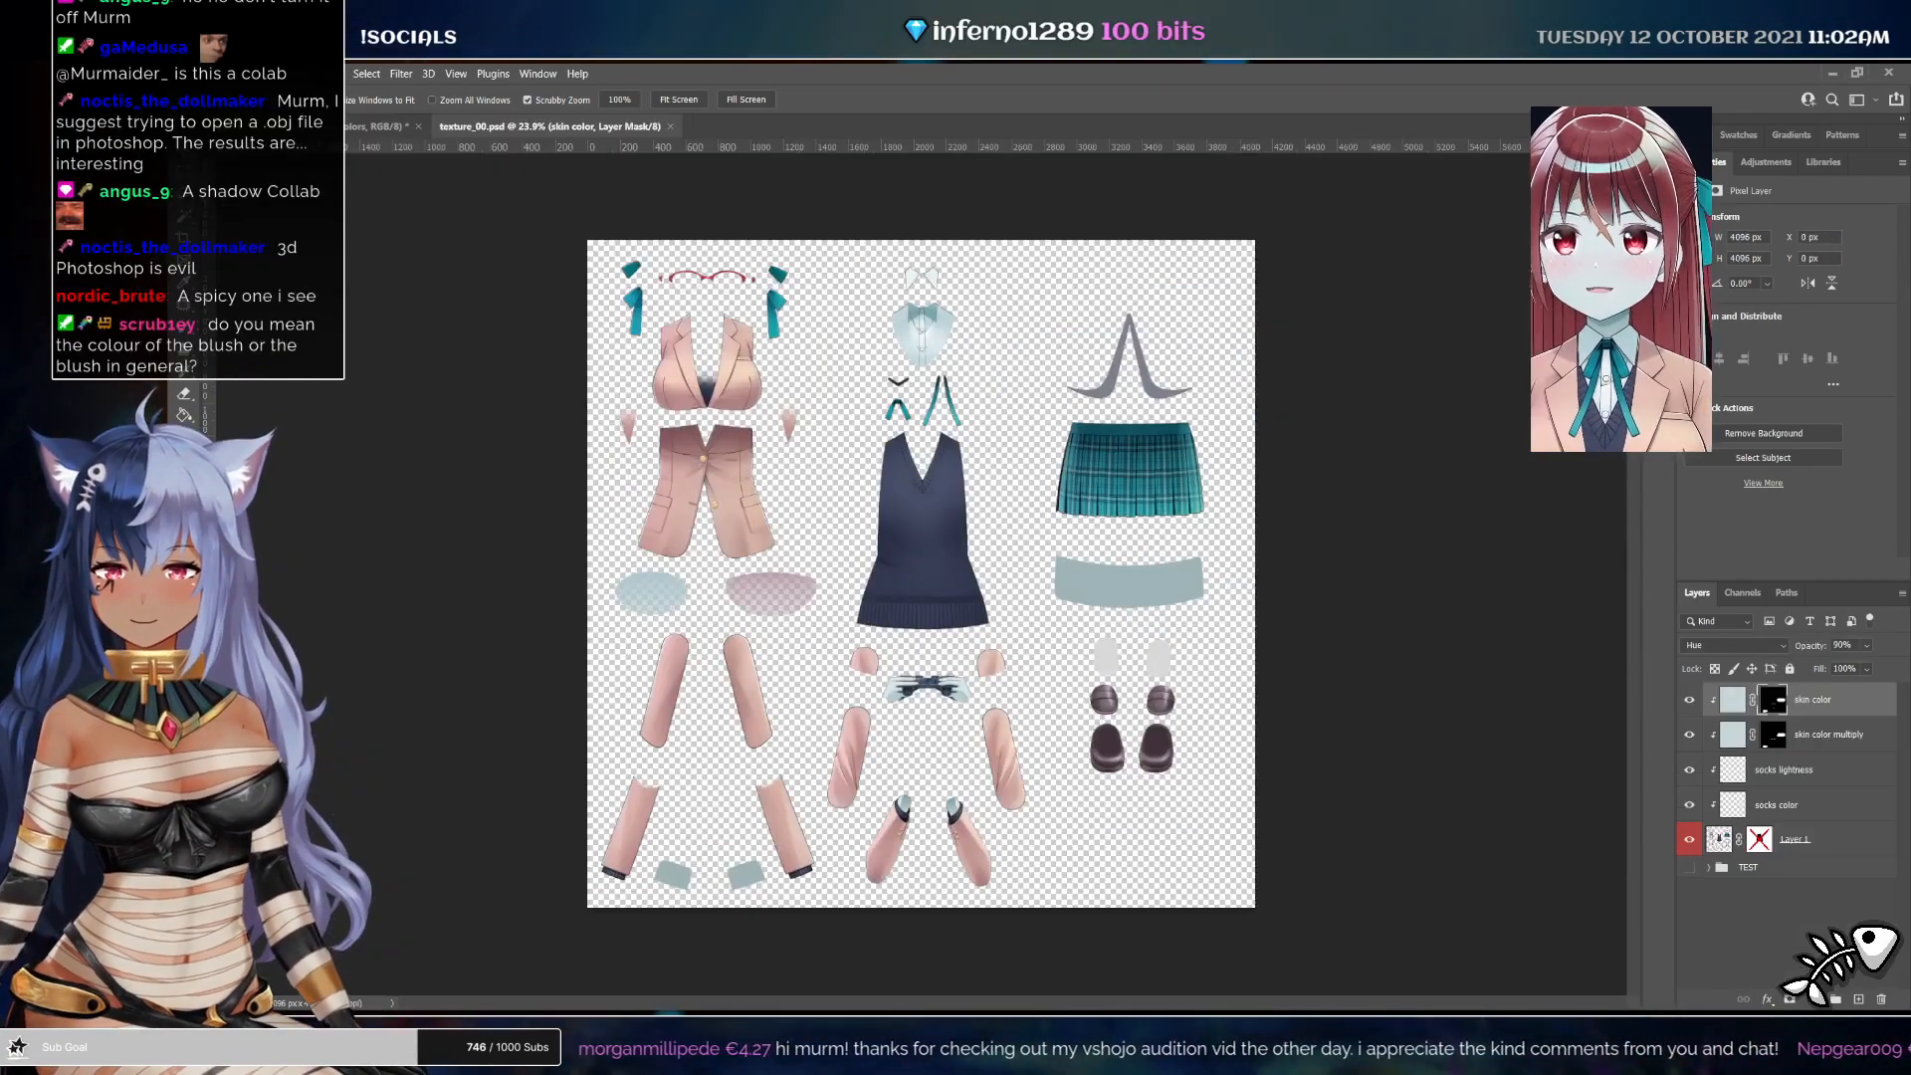
Switch to the clothing texture document and add a new layer named shirt color
click(388, 126)
drag(761, 438, 704, 286)
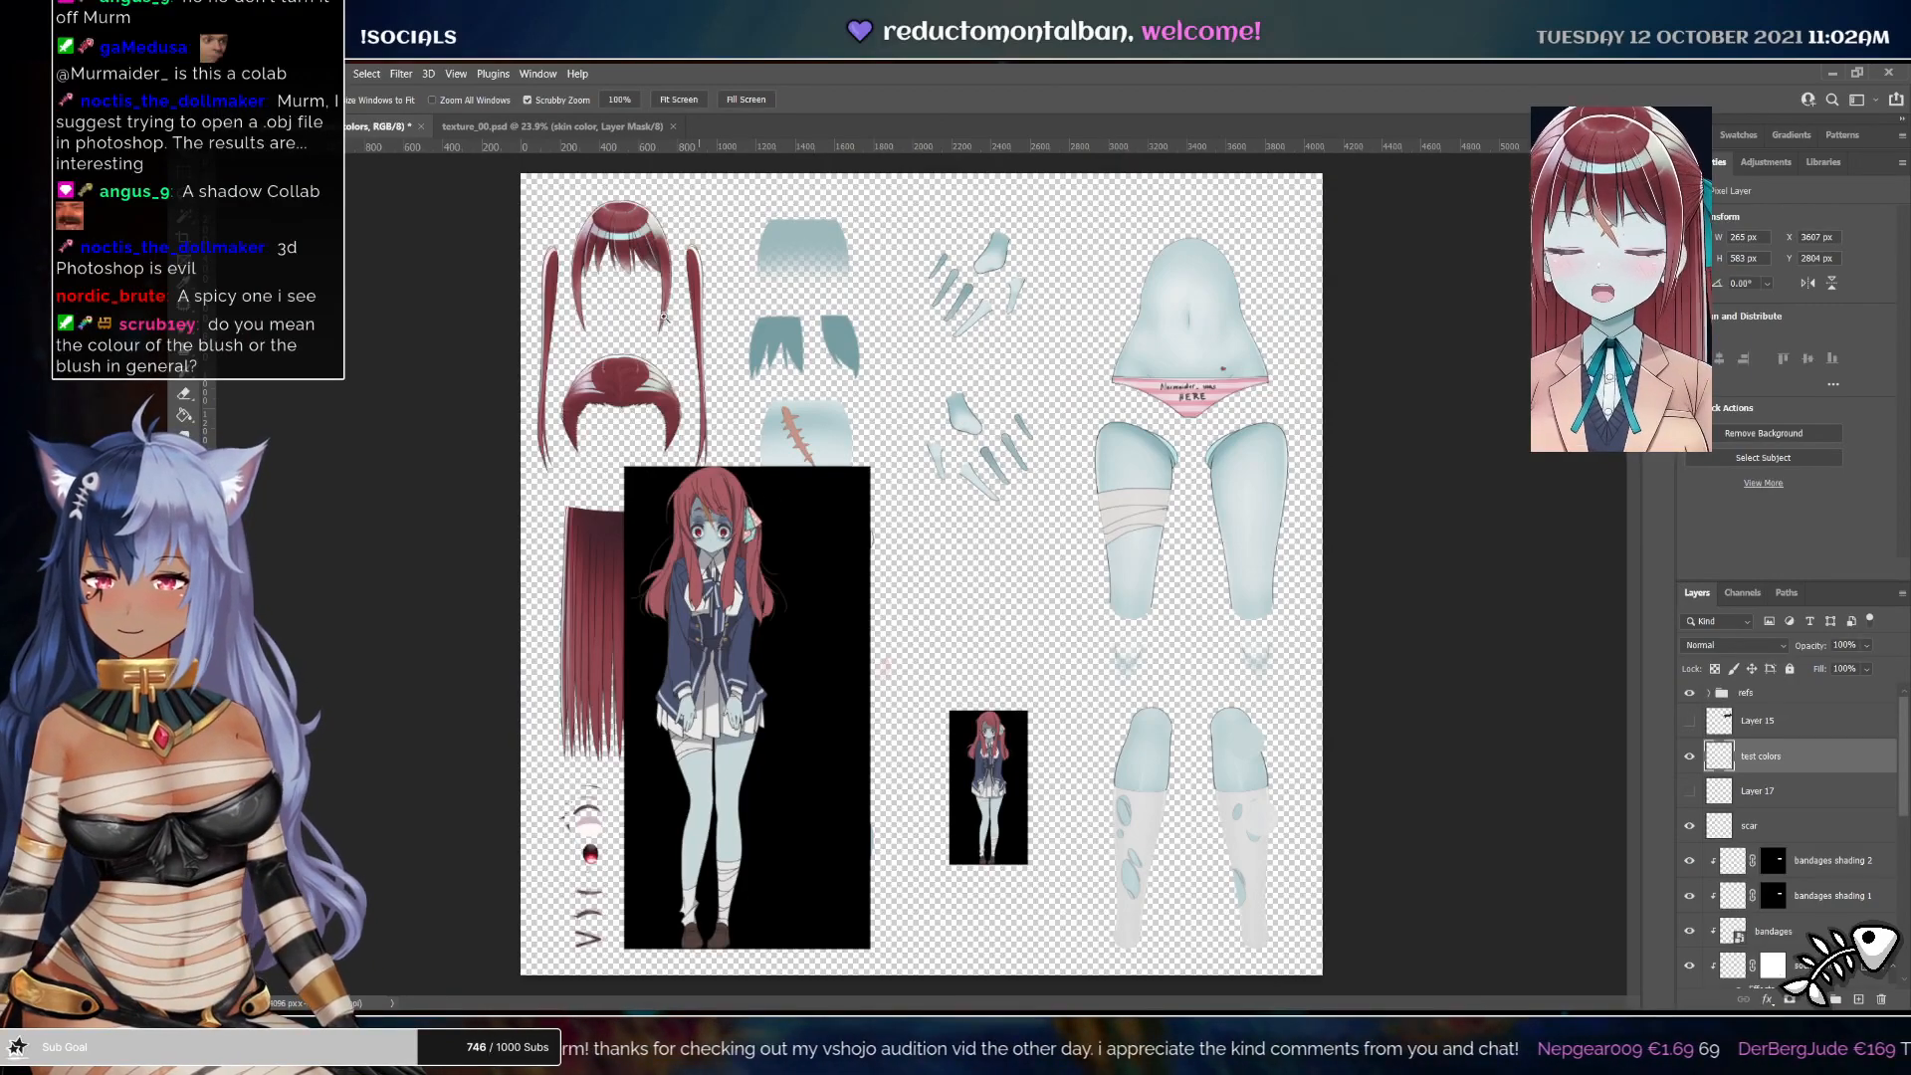
click(552, 126)
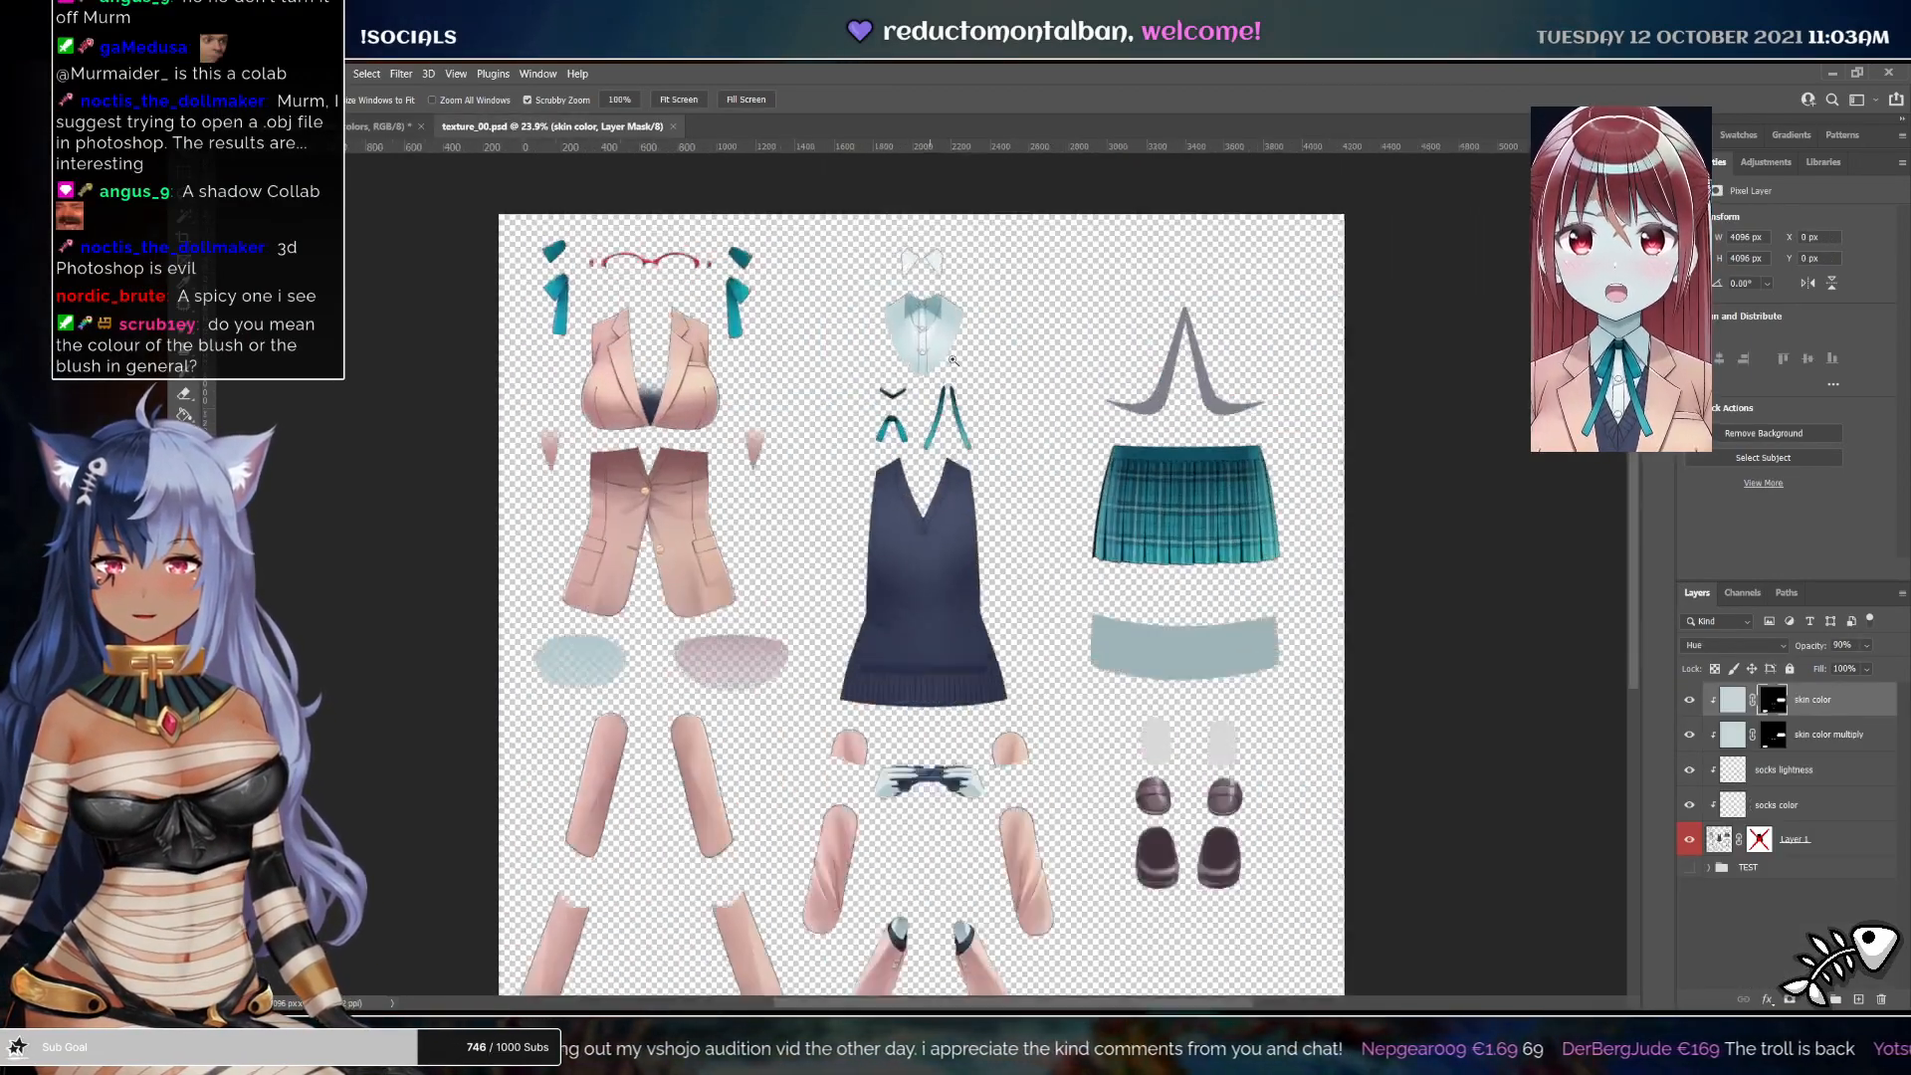
drag(952, 360, 990, 360)
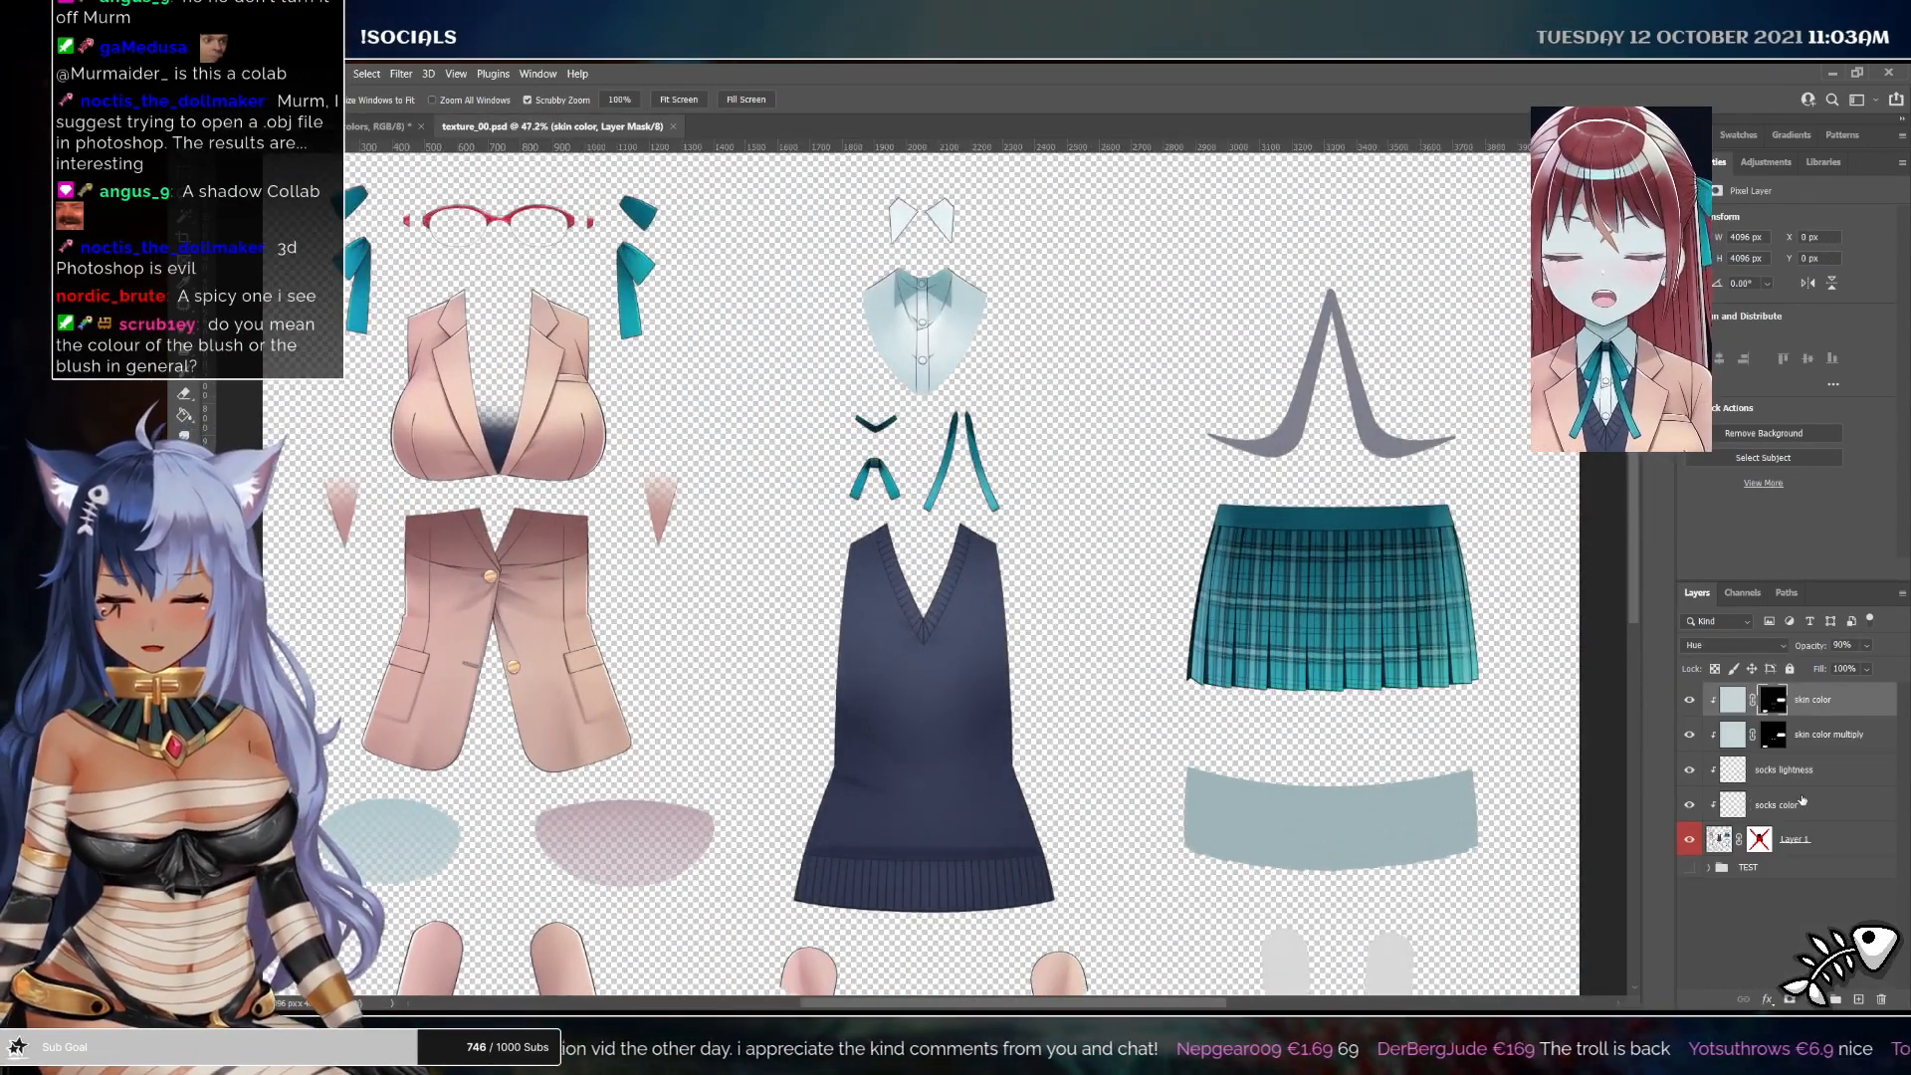
key(ctrl+shift+s)
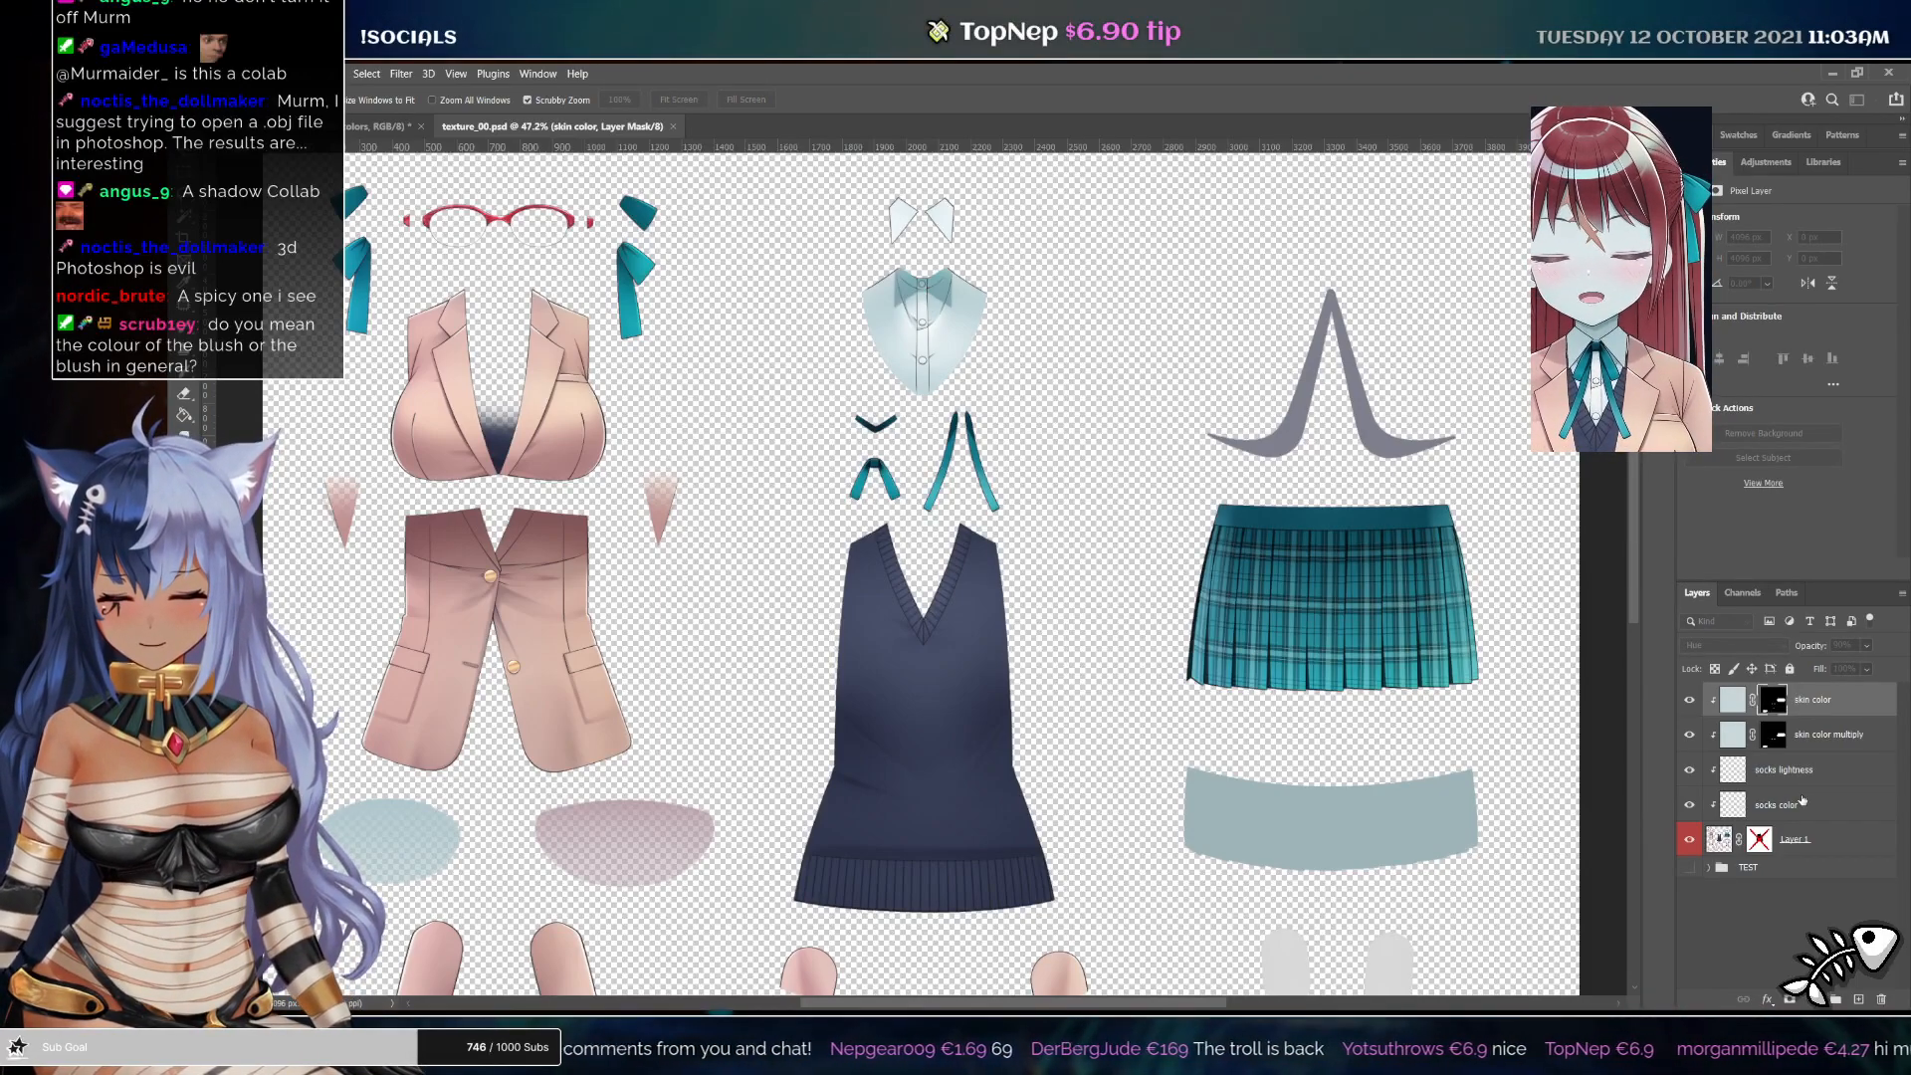
key(Return)
Paint gray over the white shirt on the shirt color layer and set its blend mode to Color
drag(914, 311, 952, 310)
drag(892, 227, 916, 295)
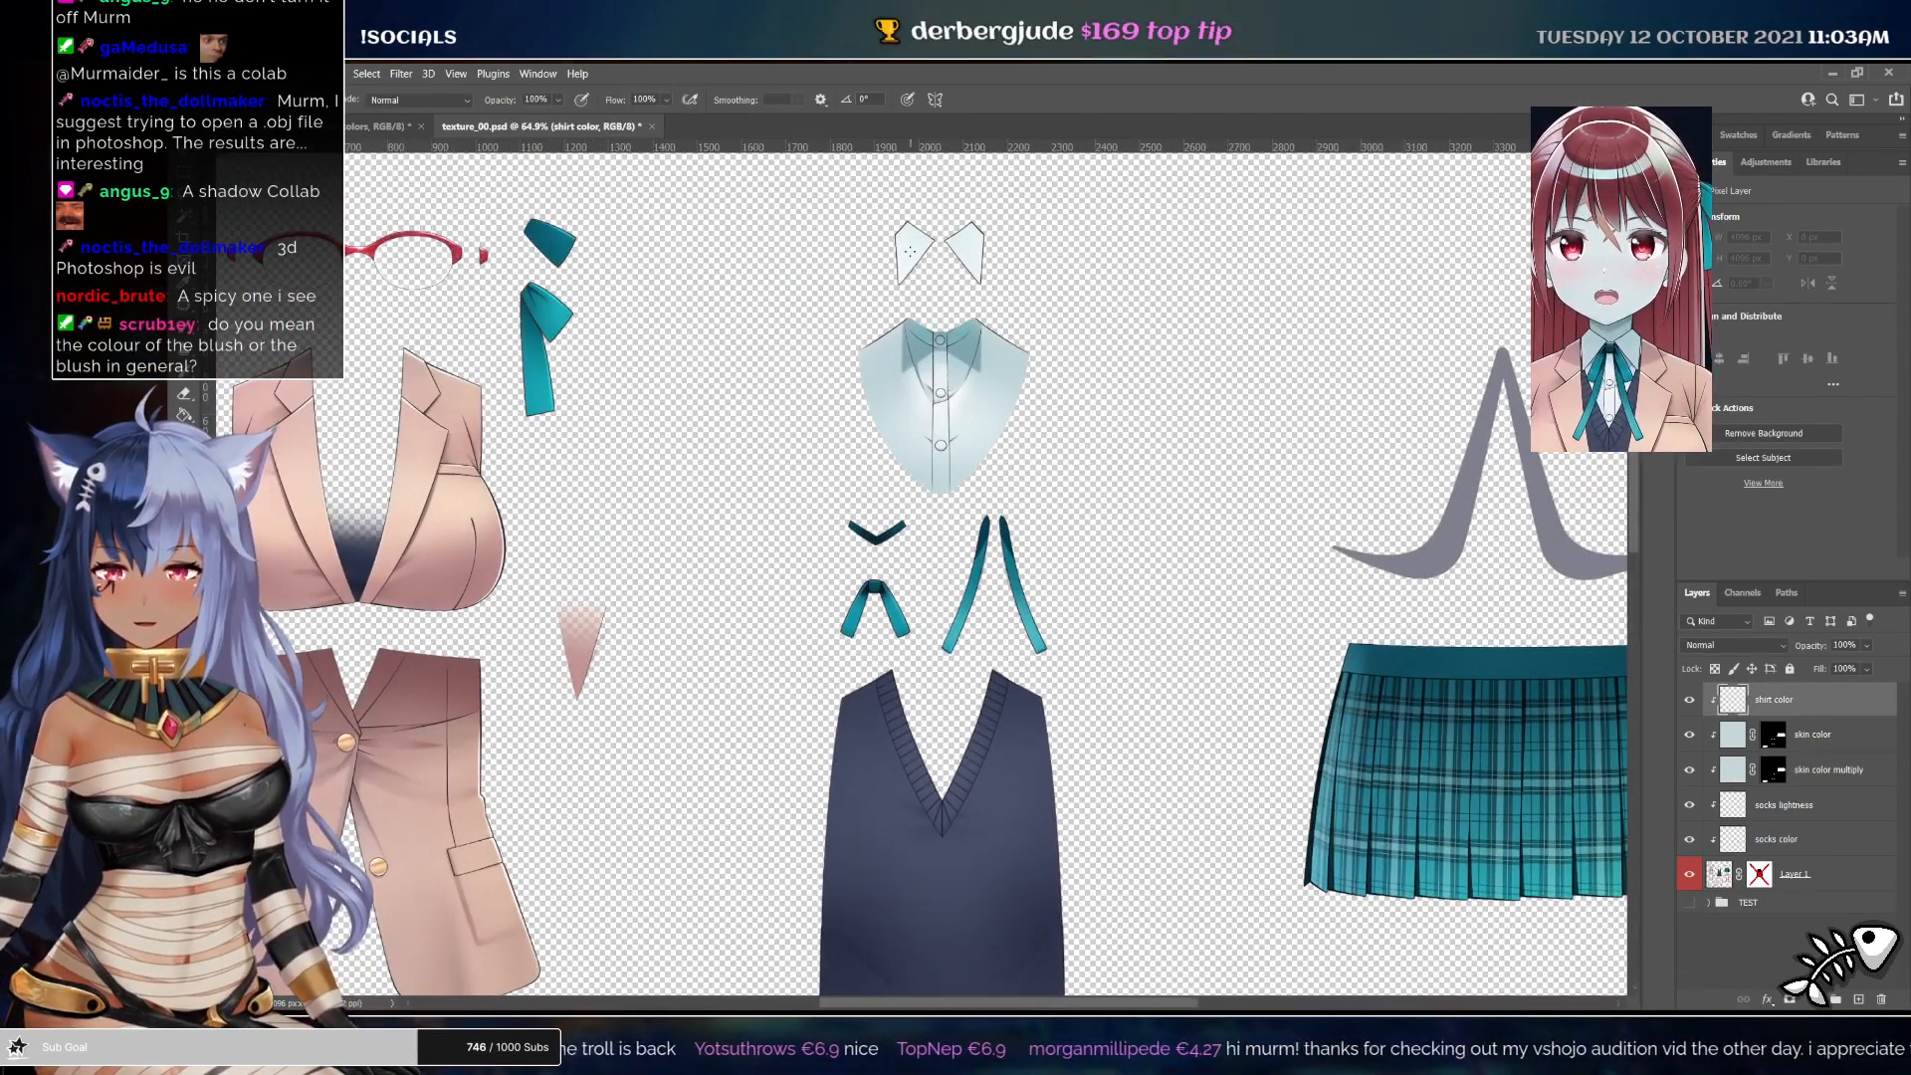
mouse_move(907, 245)
mouse_down()
mouse_move(976, 269)
mouse_move(886, 351)
mouse_move(875, 385)
mouse_move(943, 393)
mouse_move(899, 418)
mouse_move(910, 464)
mouse_move(934, 466)
mouse_move(977, 399)
mouse_up()
drag(969, 266, 1007, 265)
click(1734, 646)
key(Down)
key(Down)
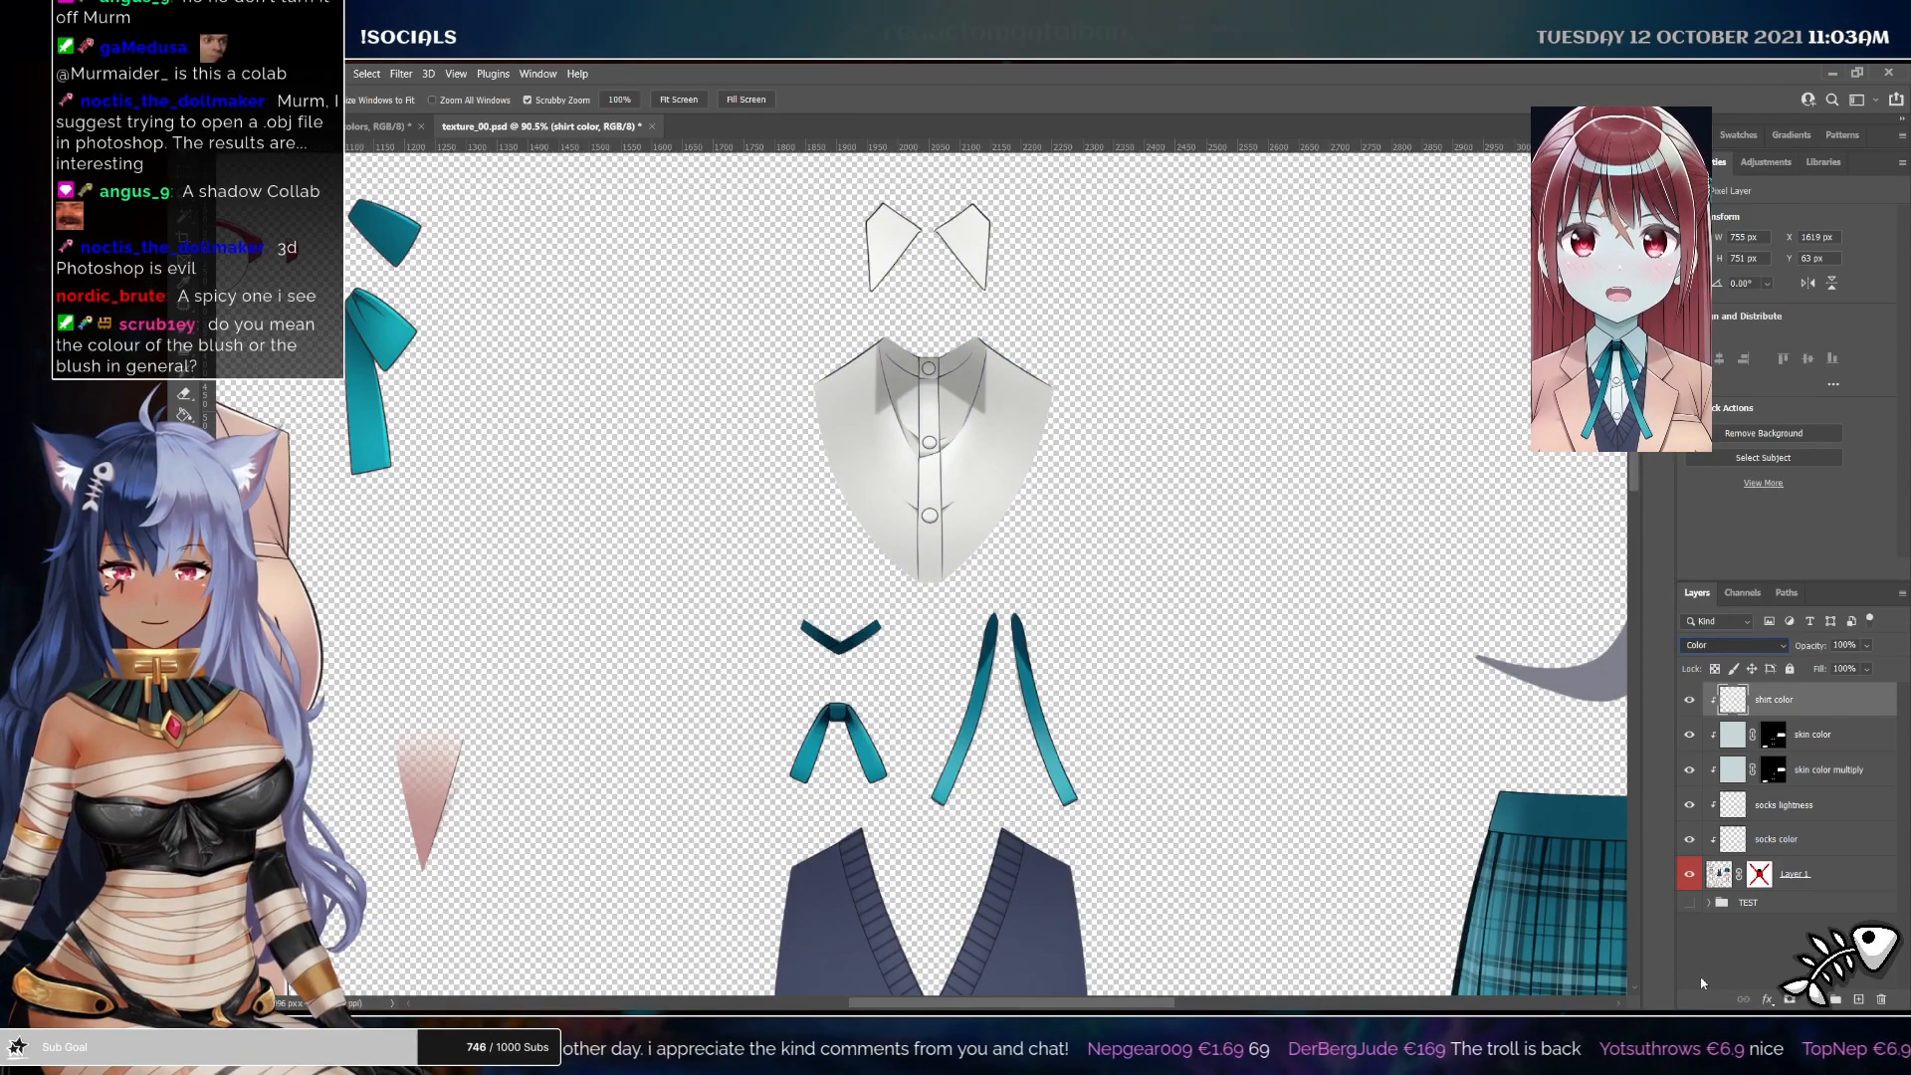
drag(999, 466, 970, 452)
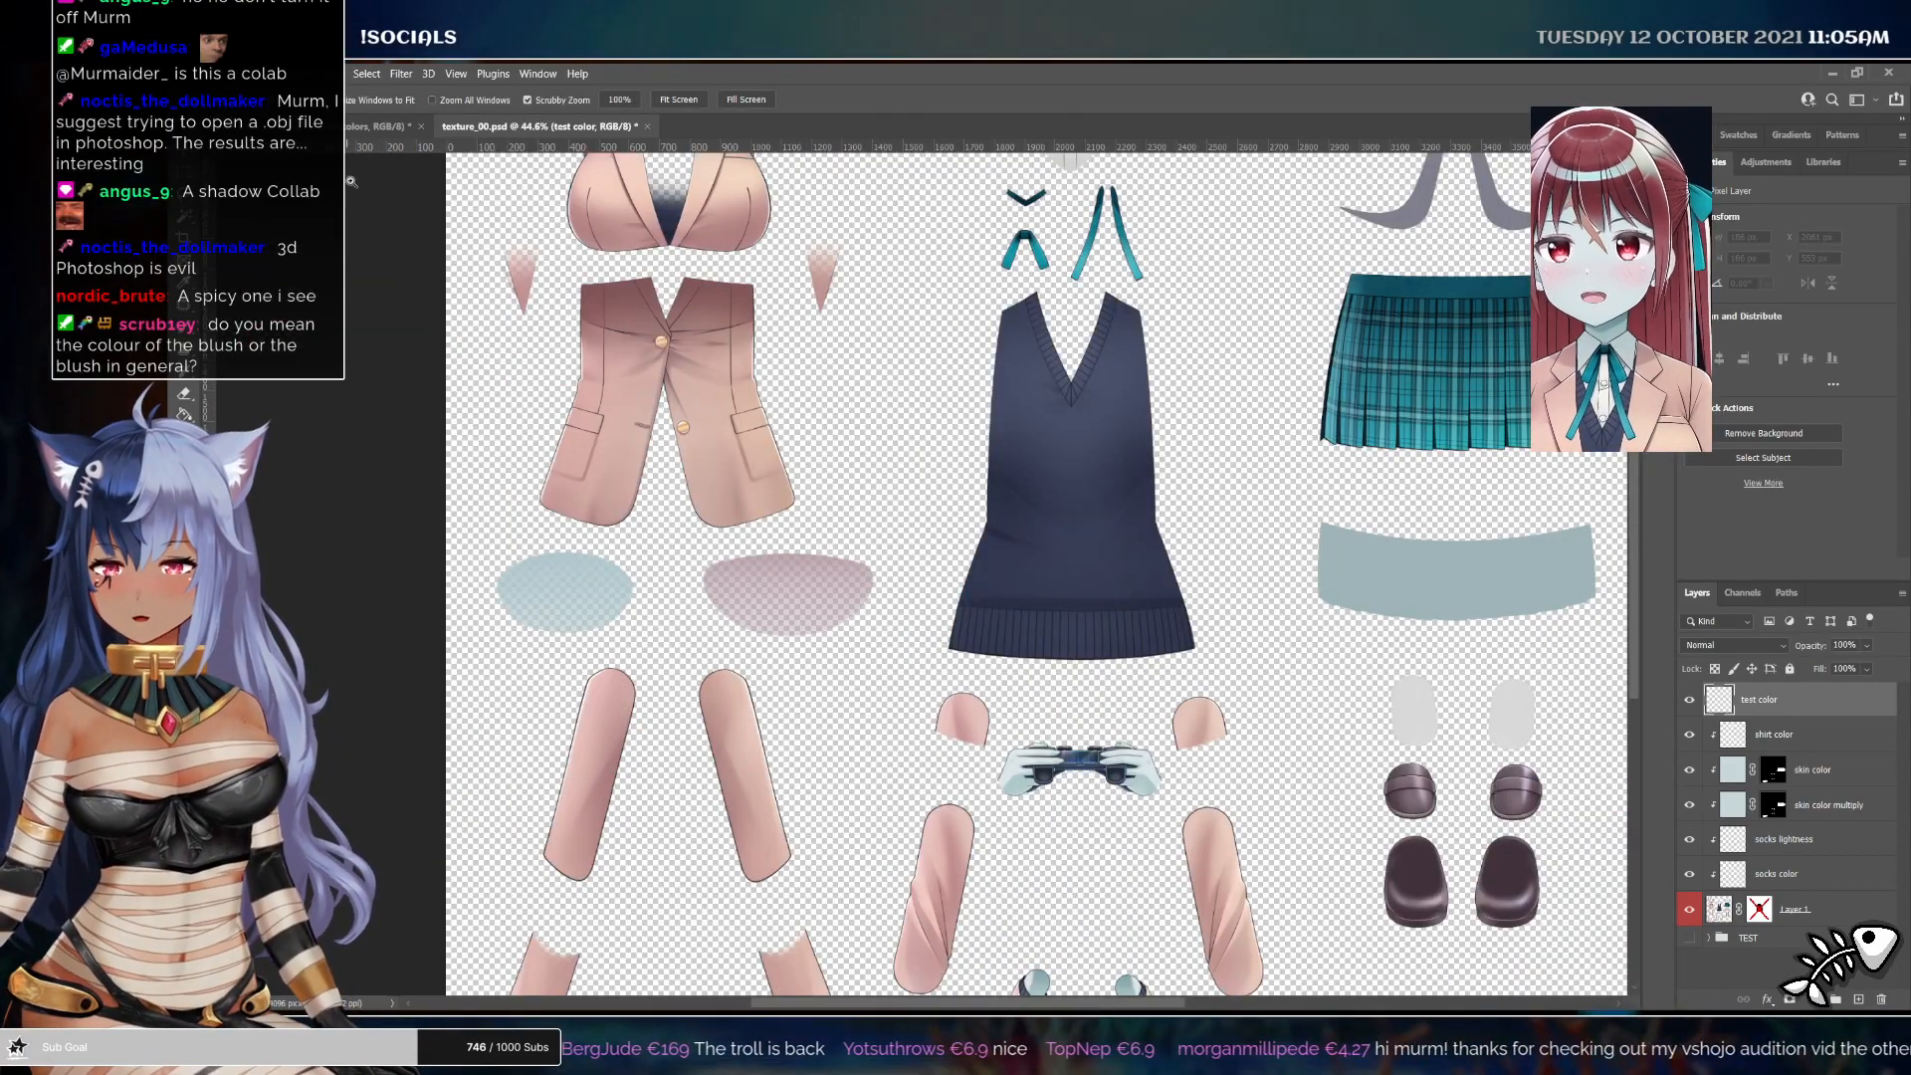
key(ctrl+Tab)
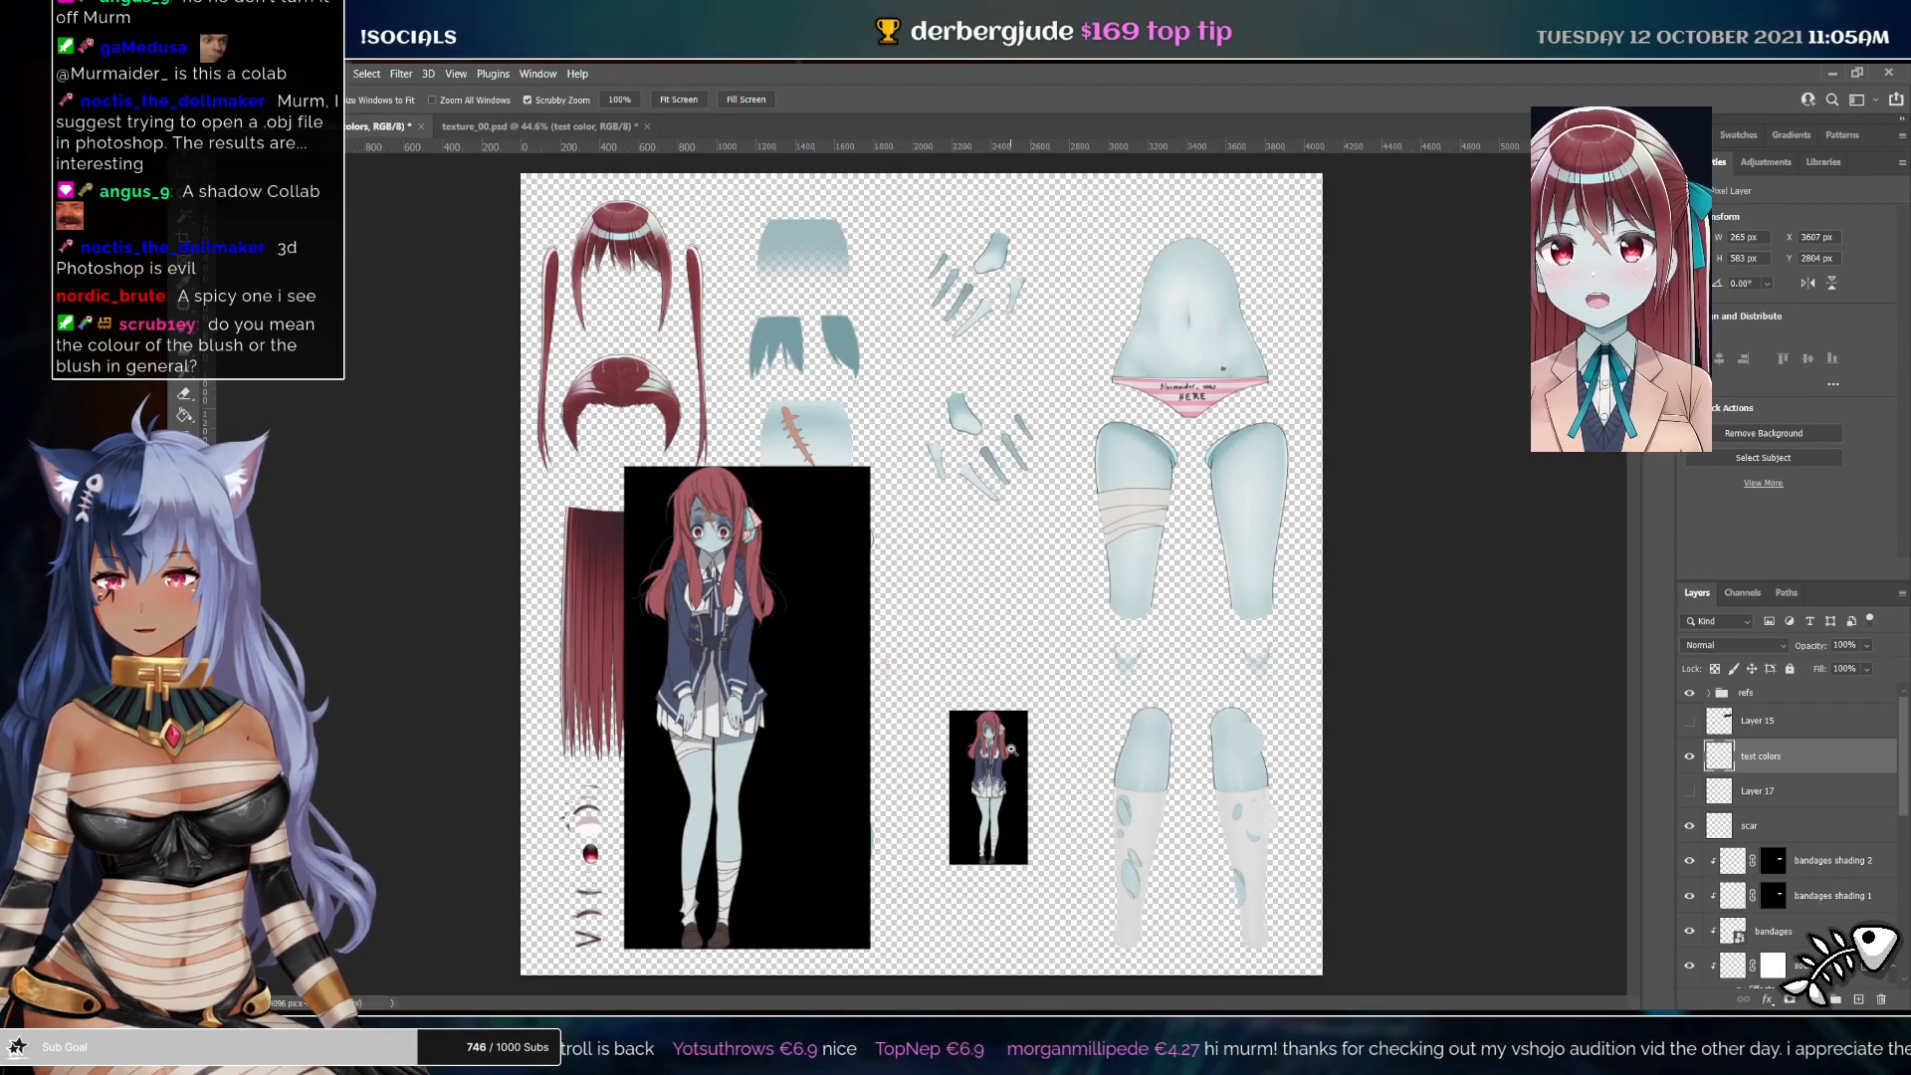
key(ctrl+Tab)
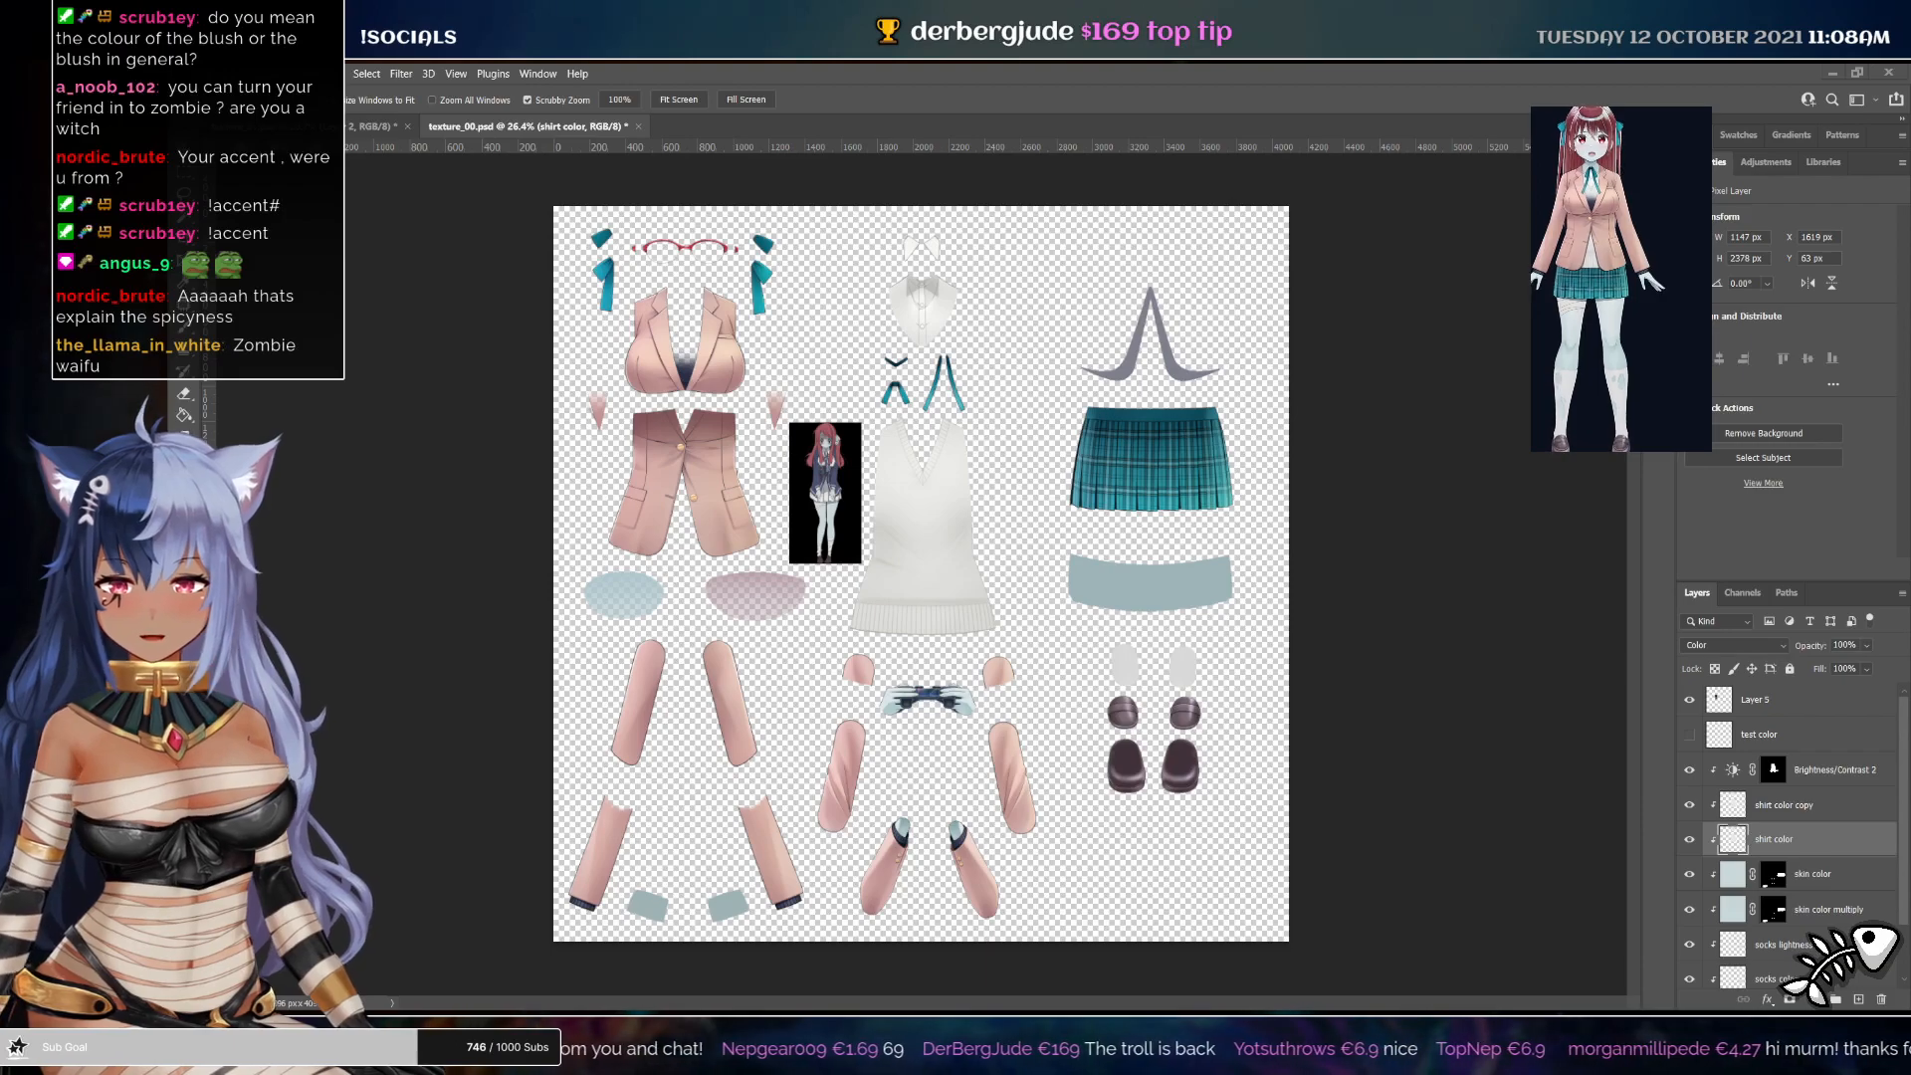
Lasso around the skirt and fill that area in the shirt Brightness/Contrast layer's mask to lighten the skirt
click(1827, 909)
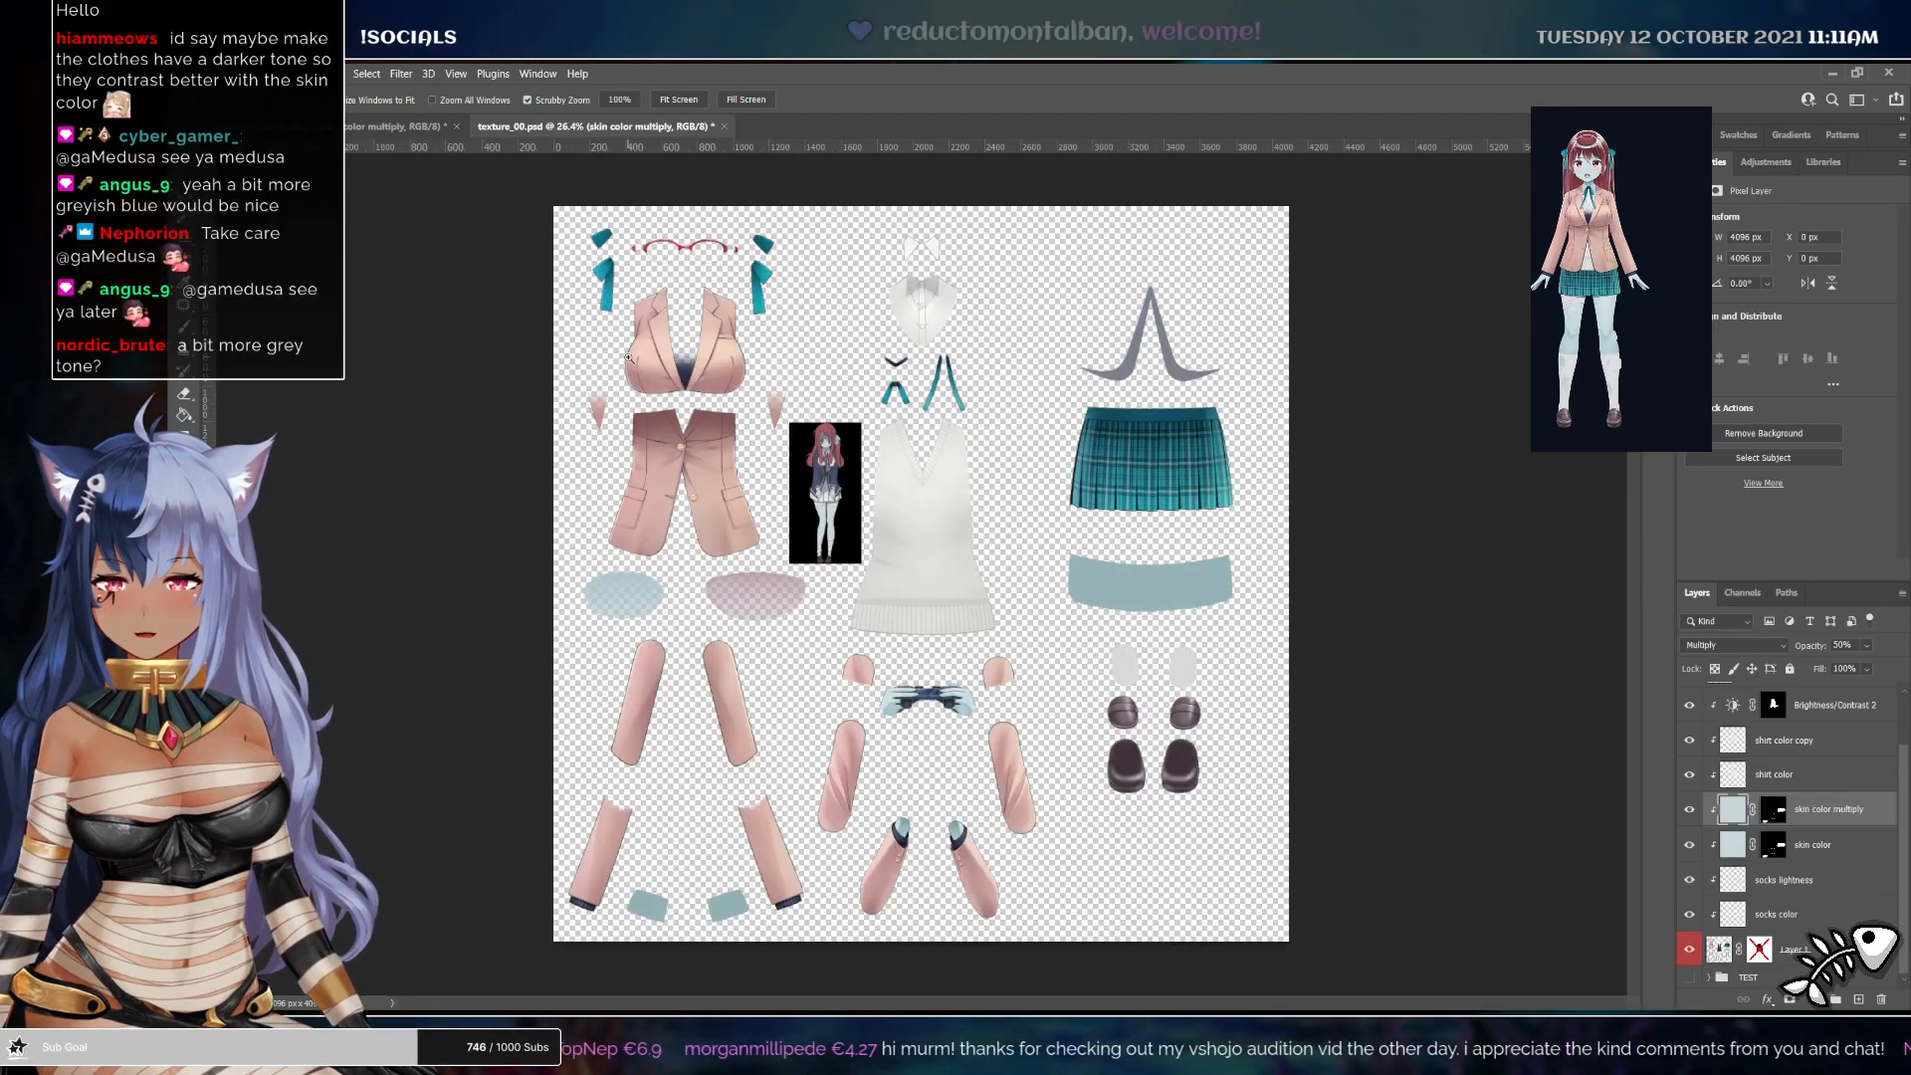
drag(631, 357, 874, 354)
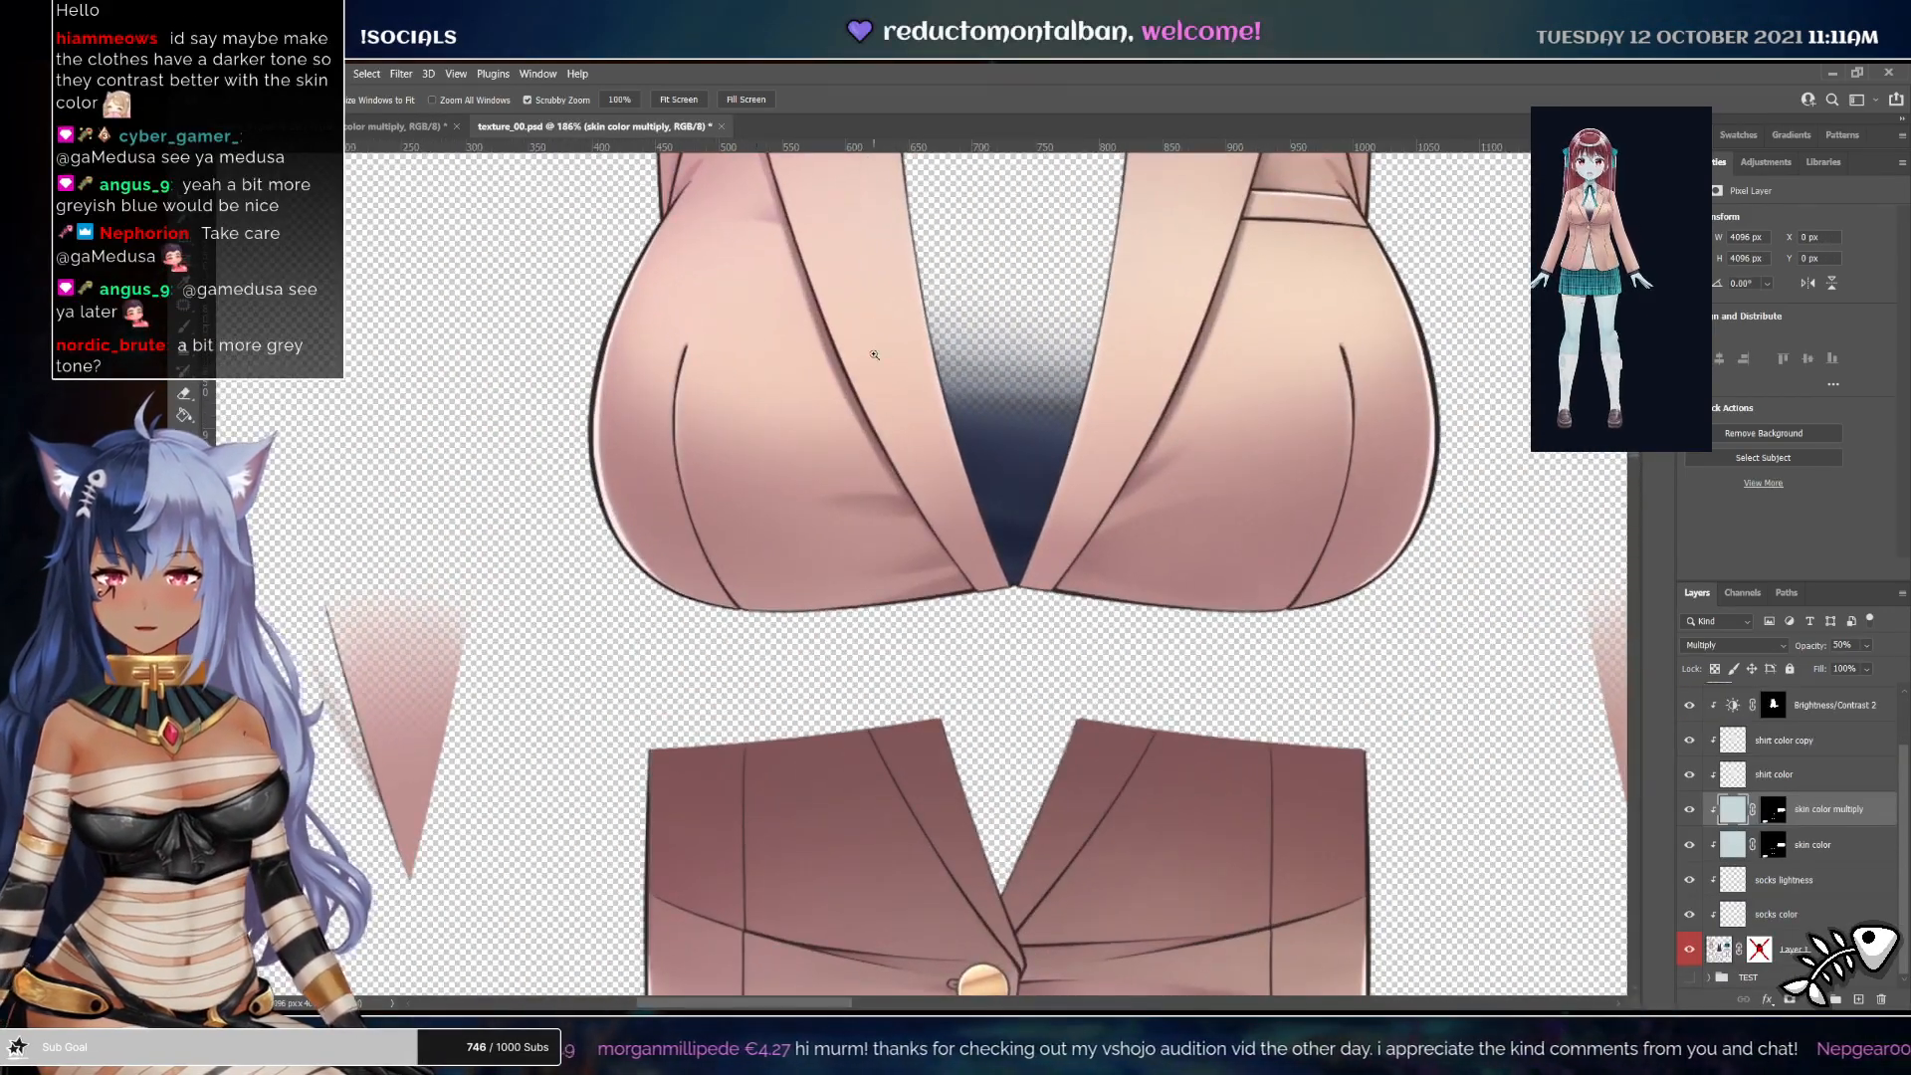
click(1775, 809)
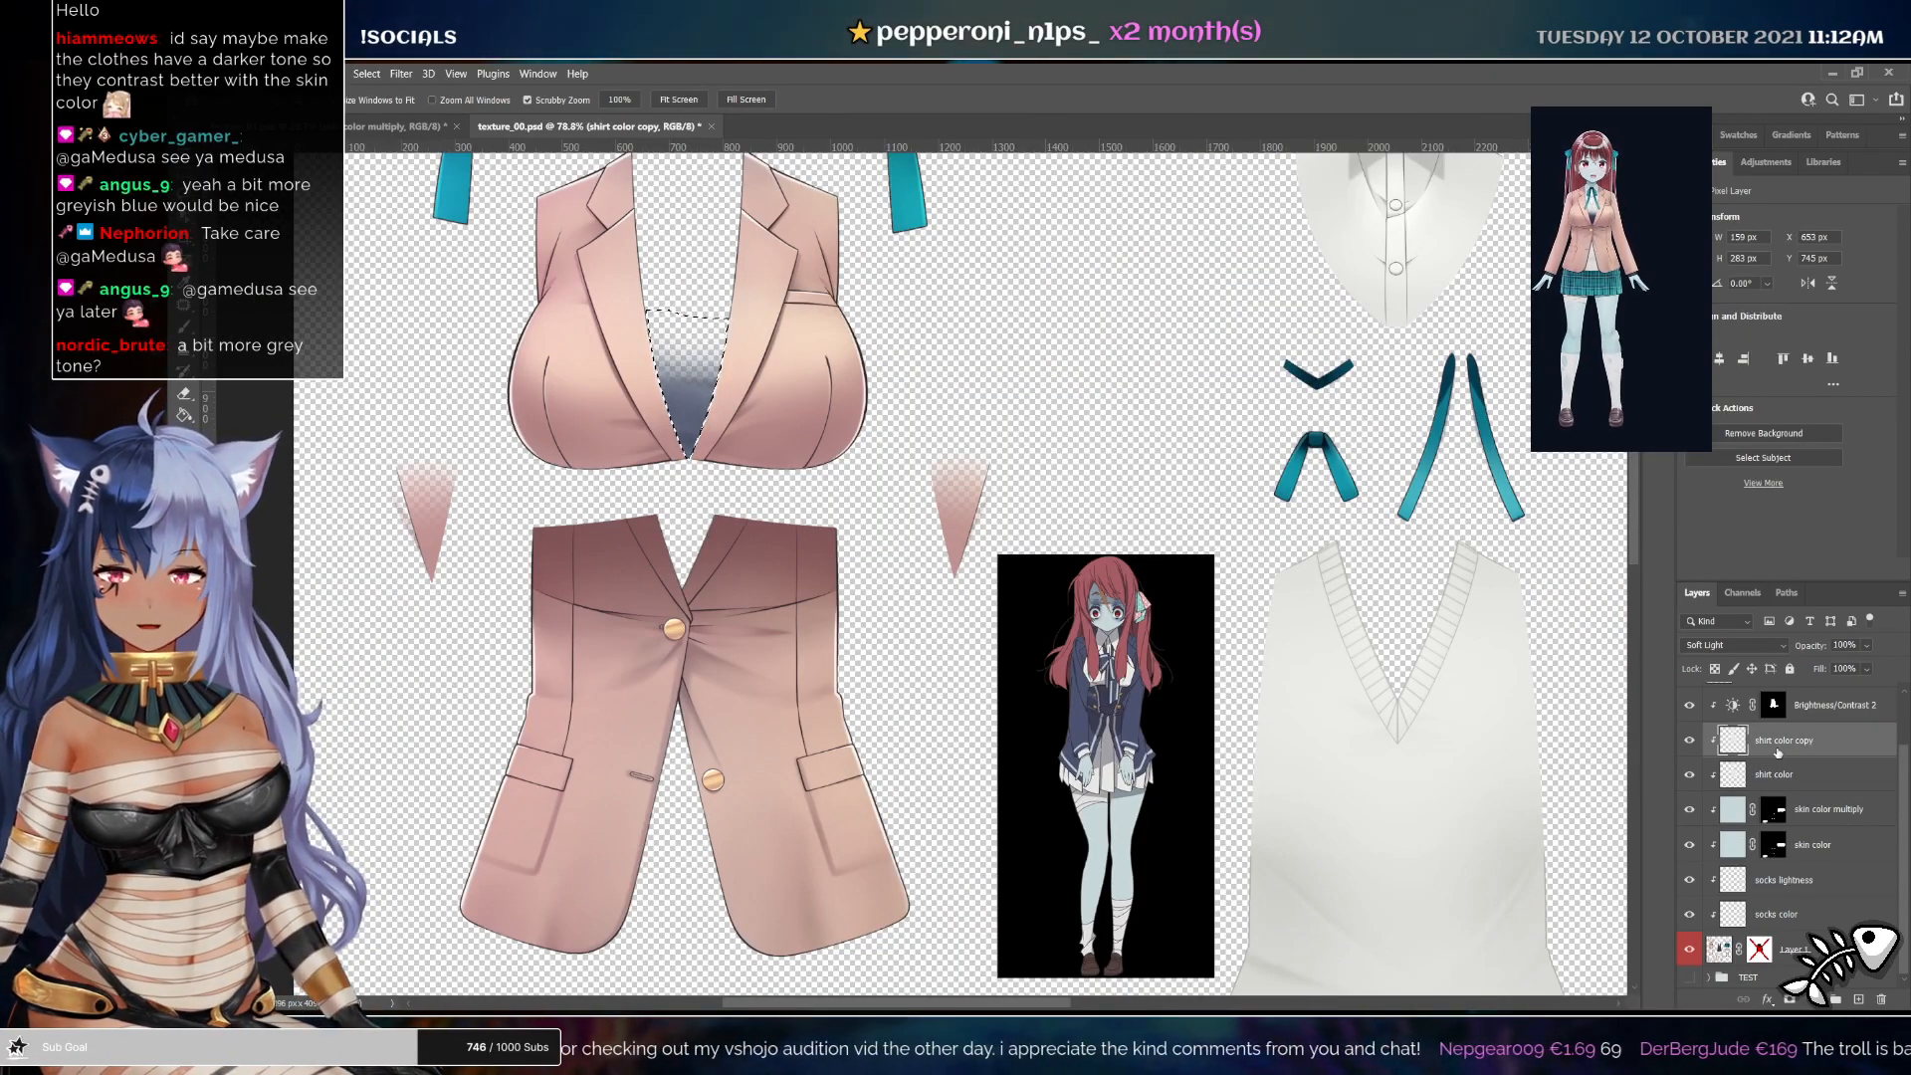
click(1783, 780)
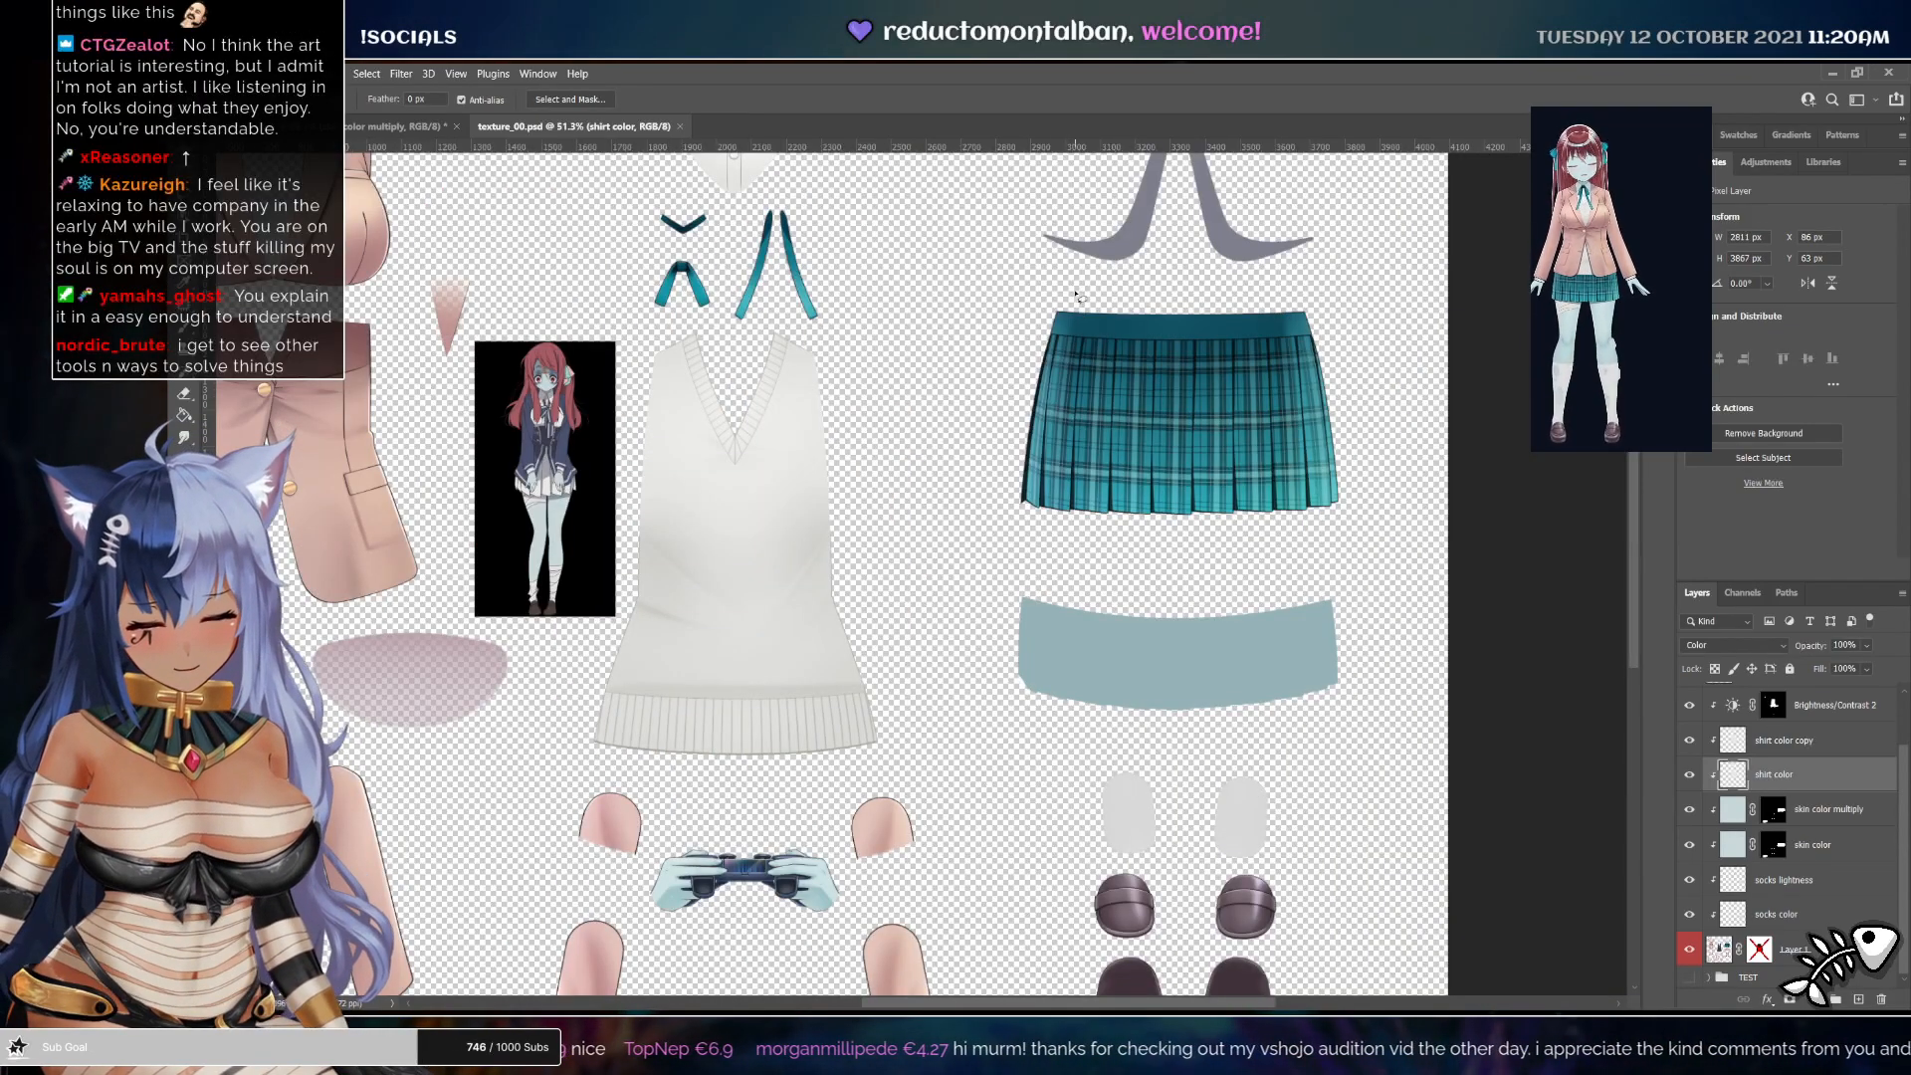
mouse_move(1323, 526)
mouse_down()
mouse_move(1284, 291)
mouse_move(1102, 286)
mouse_up()
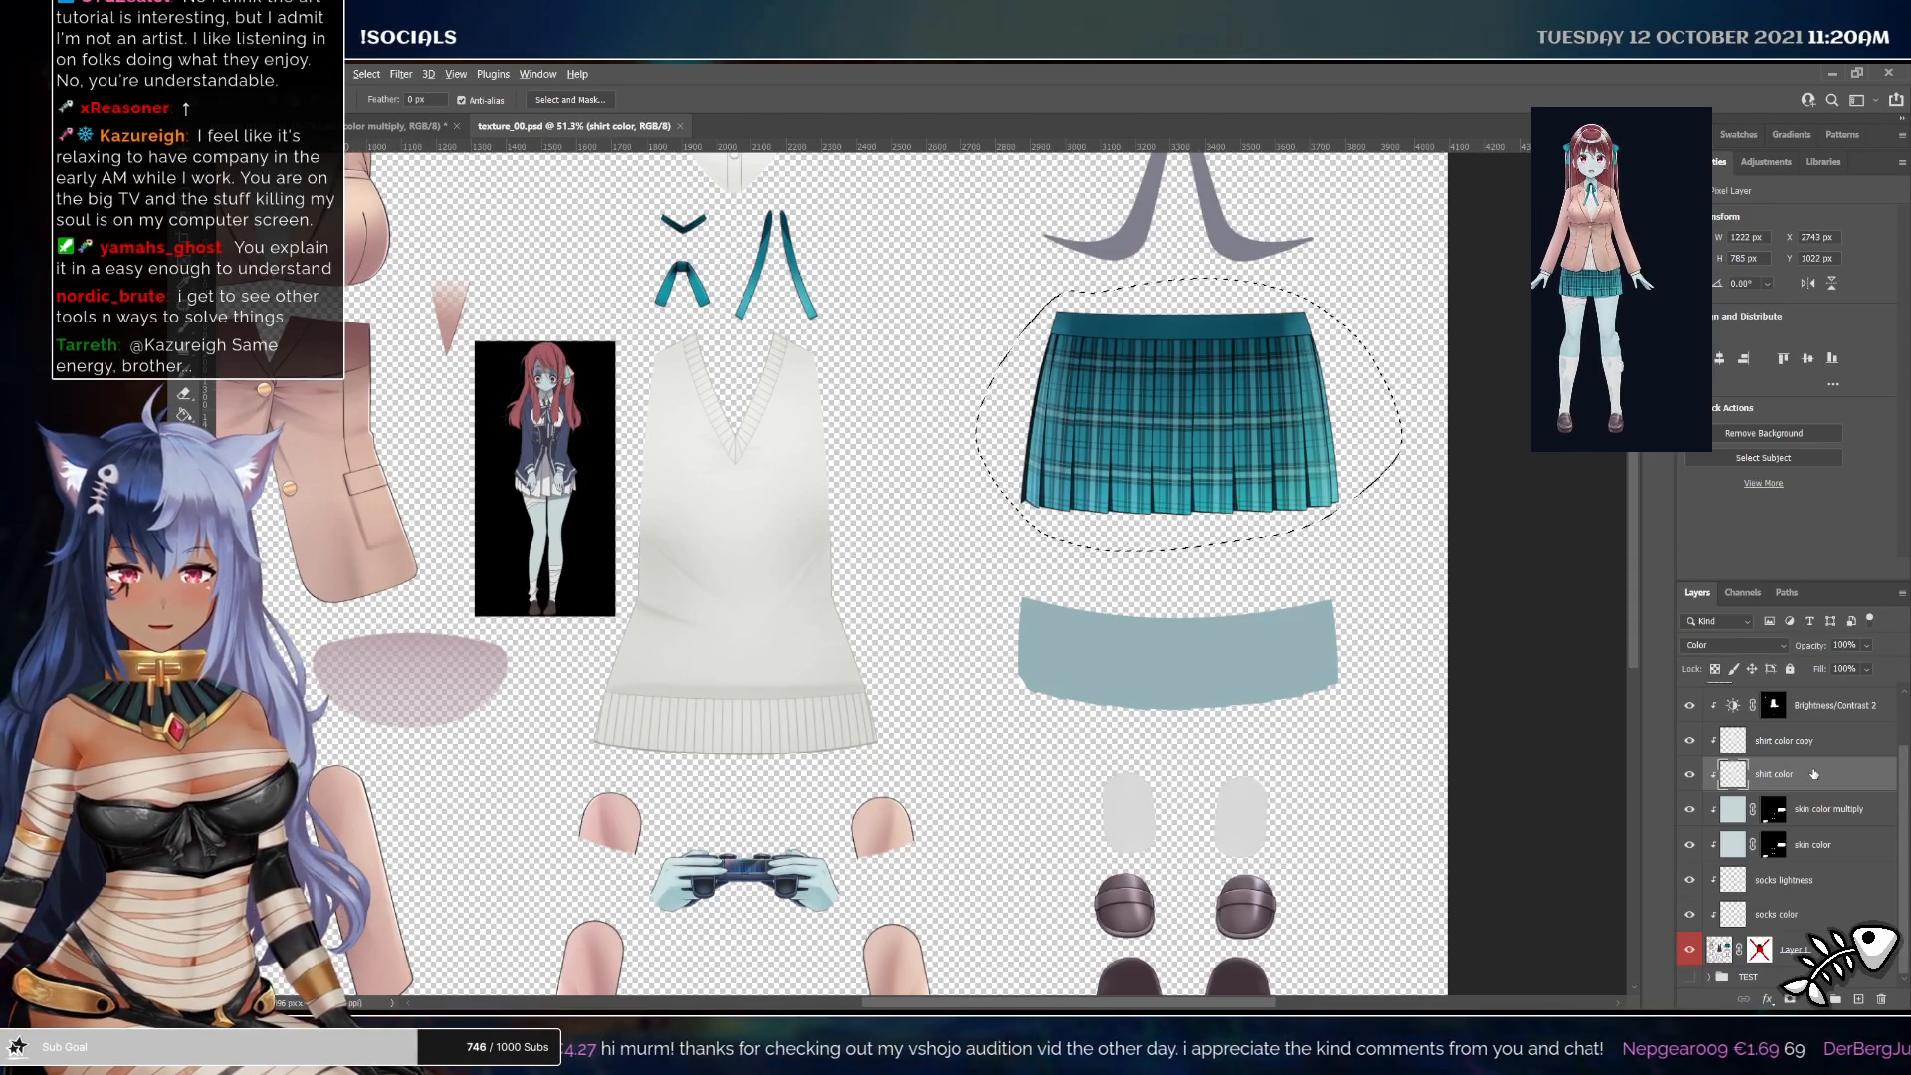
alt+click(1772, 704)
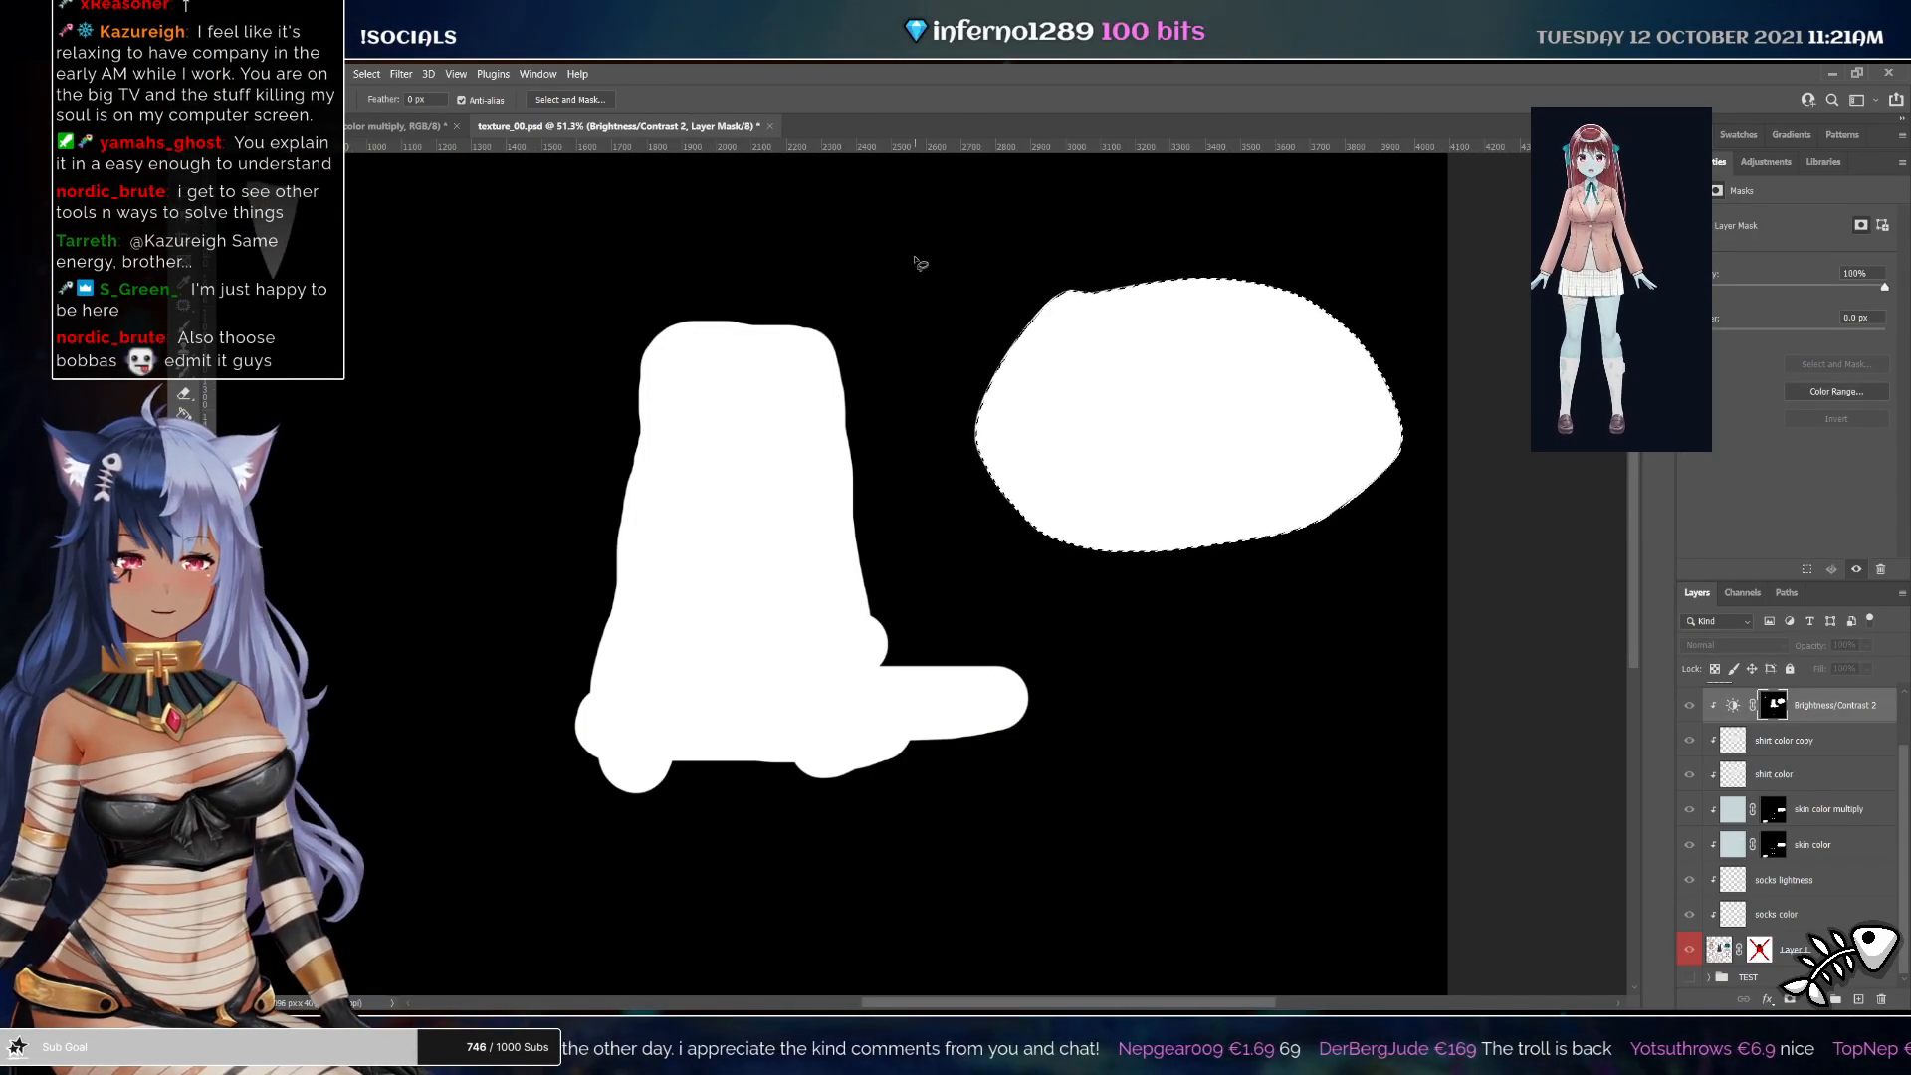
key(i)
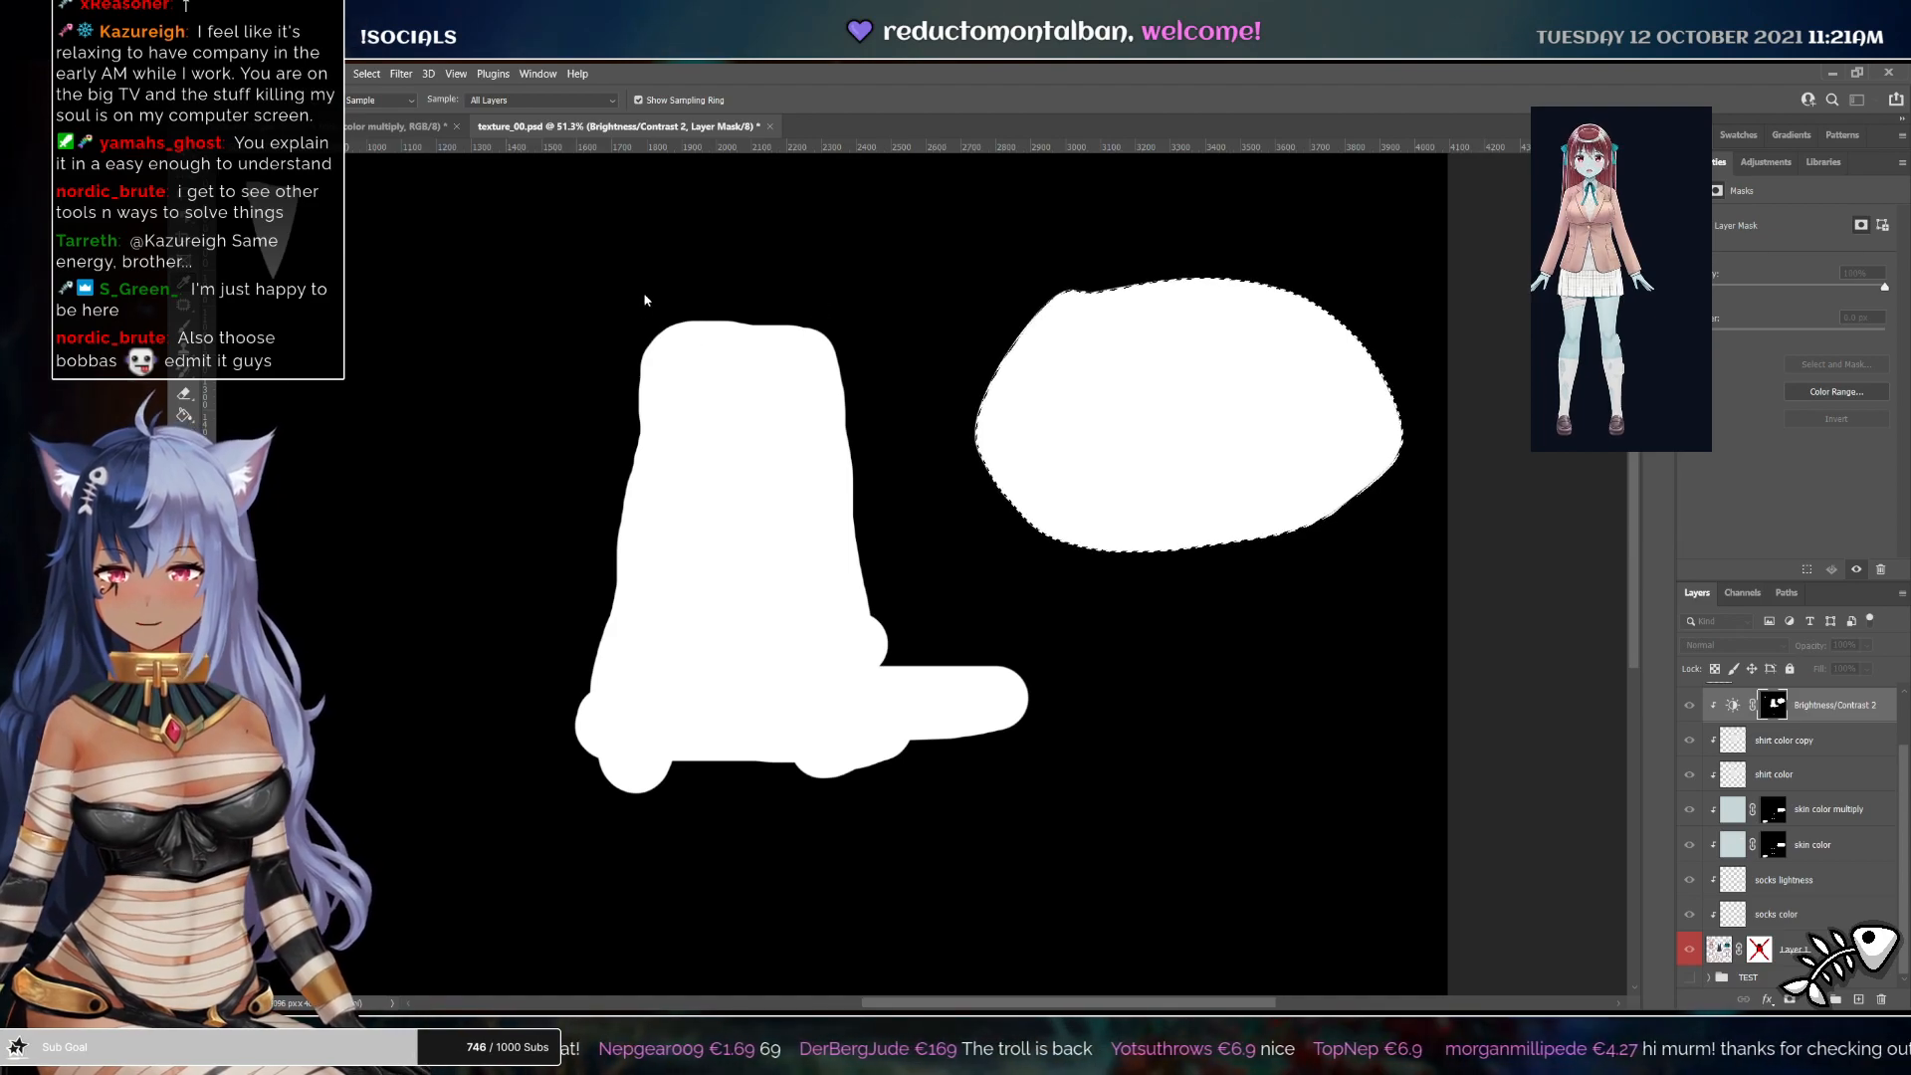
key(l)
key(alt+BackSpace)
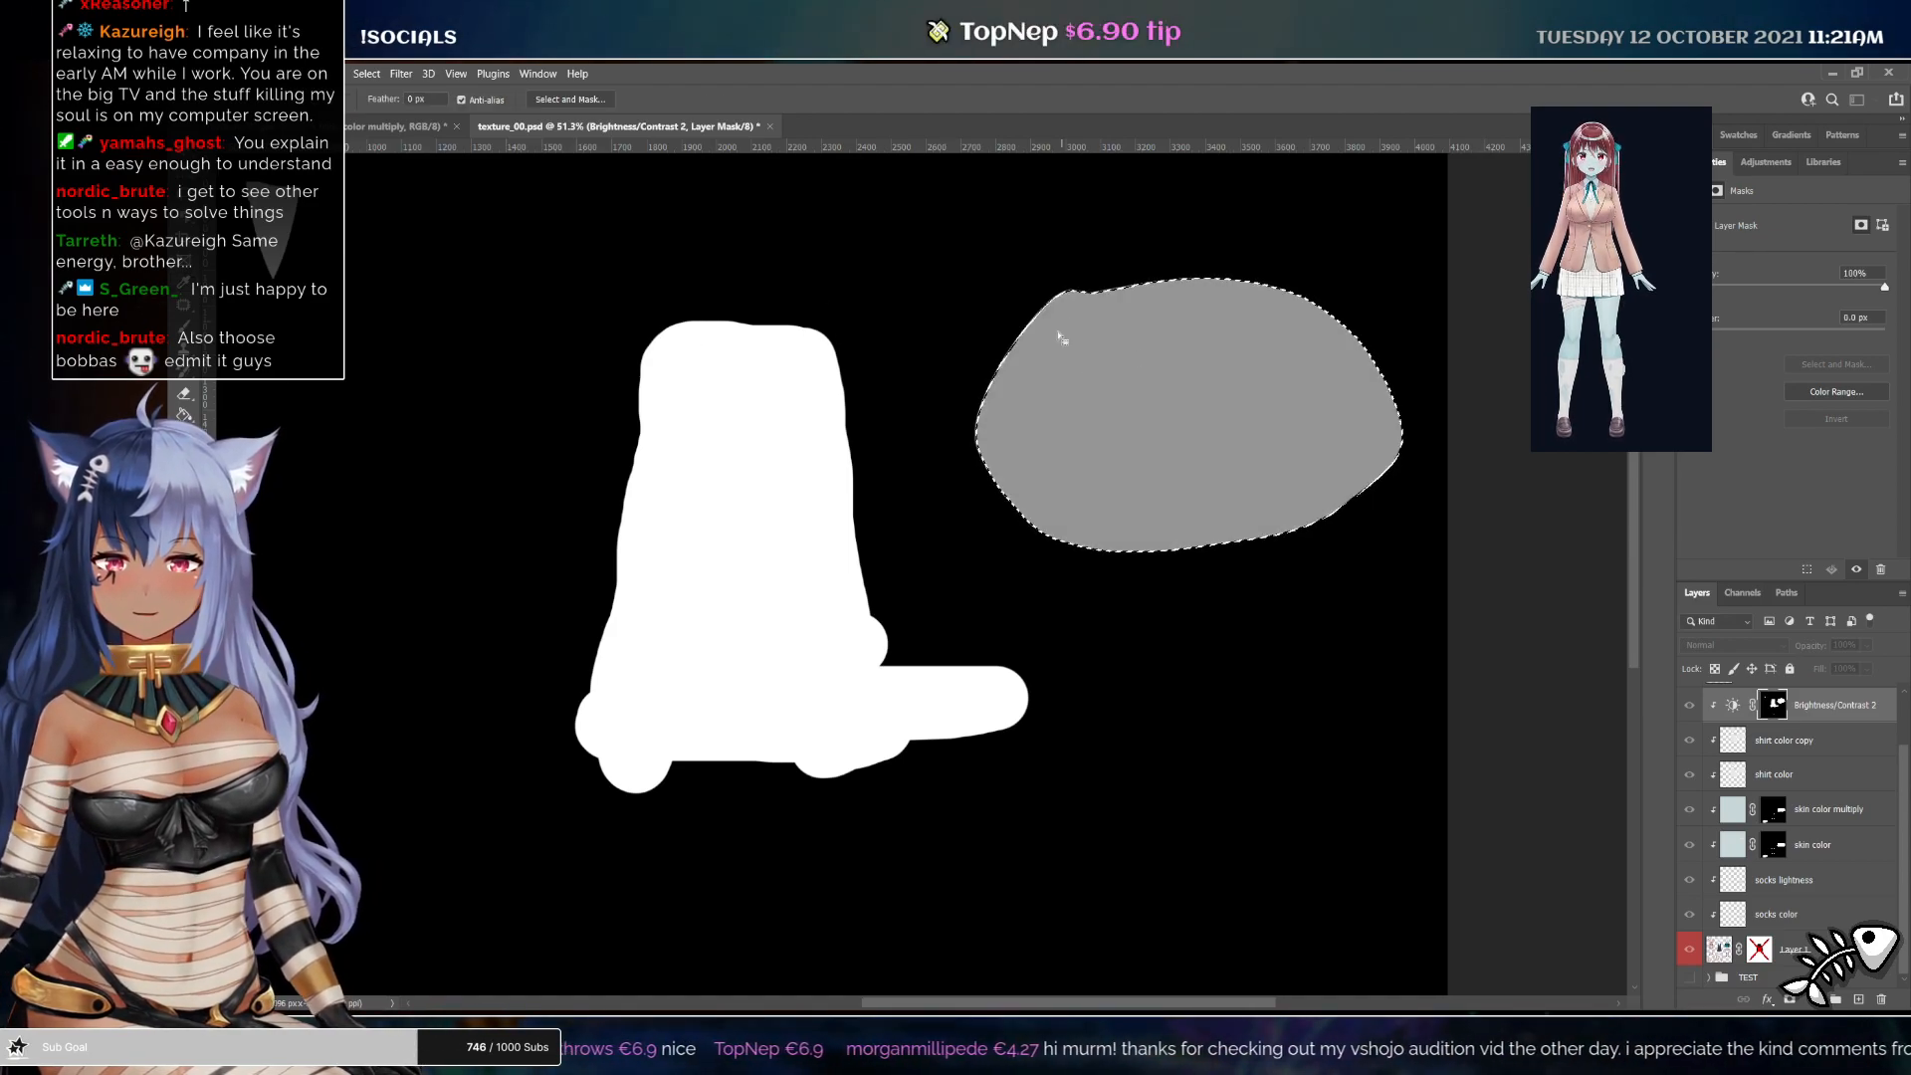
click(1817, 719)
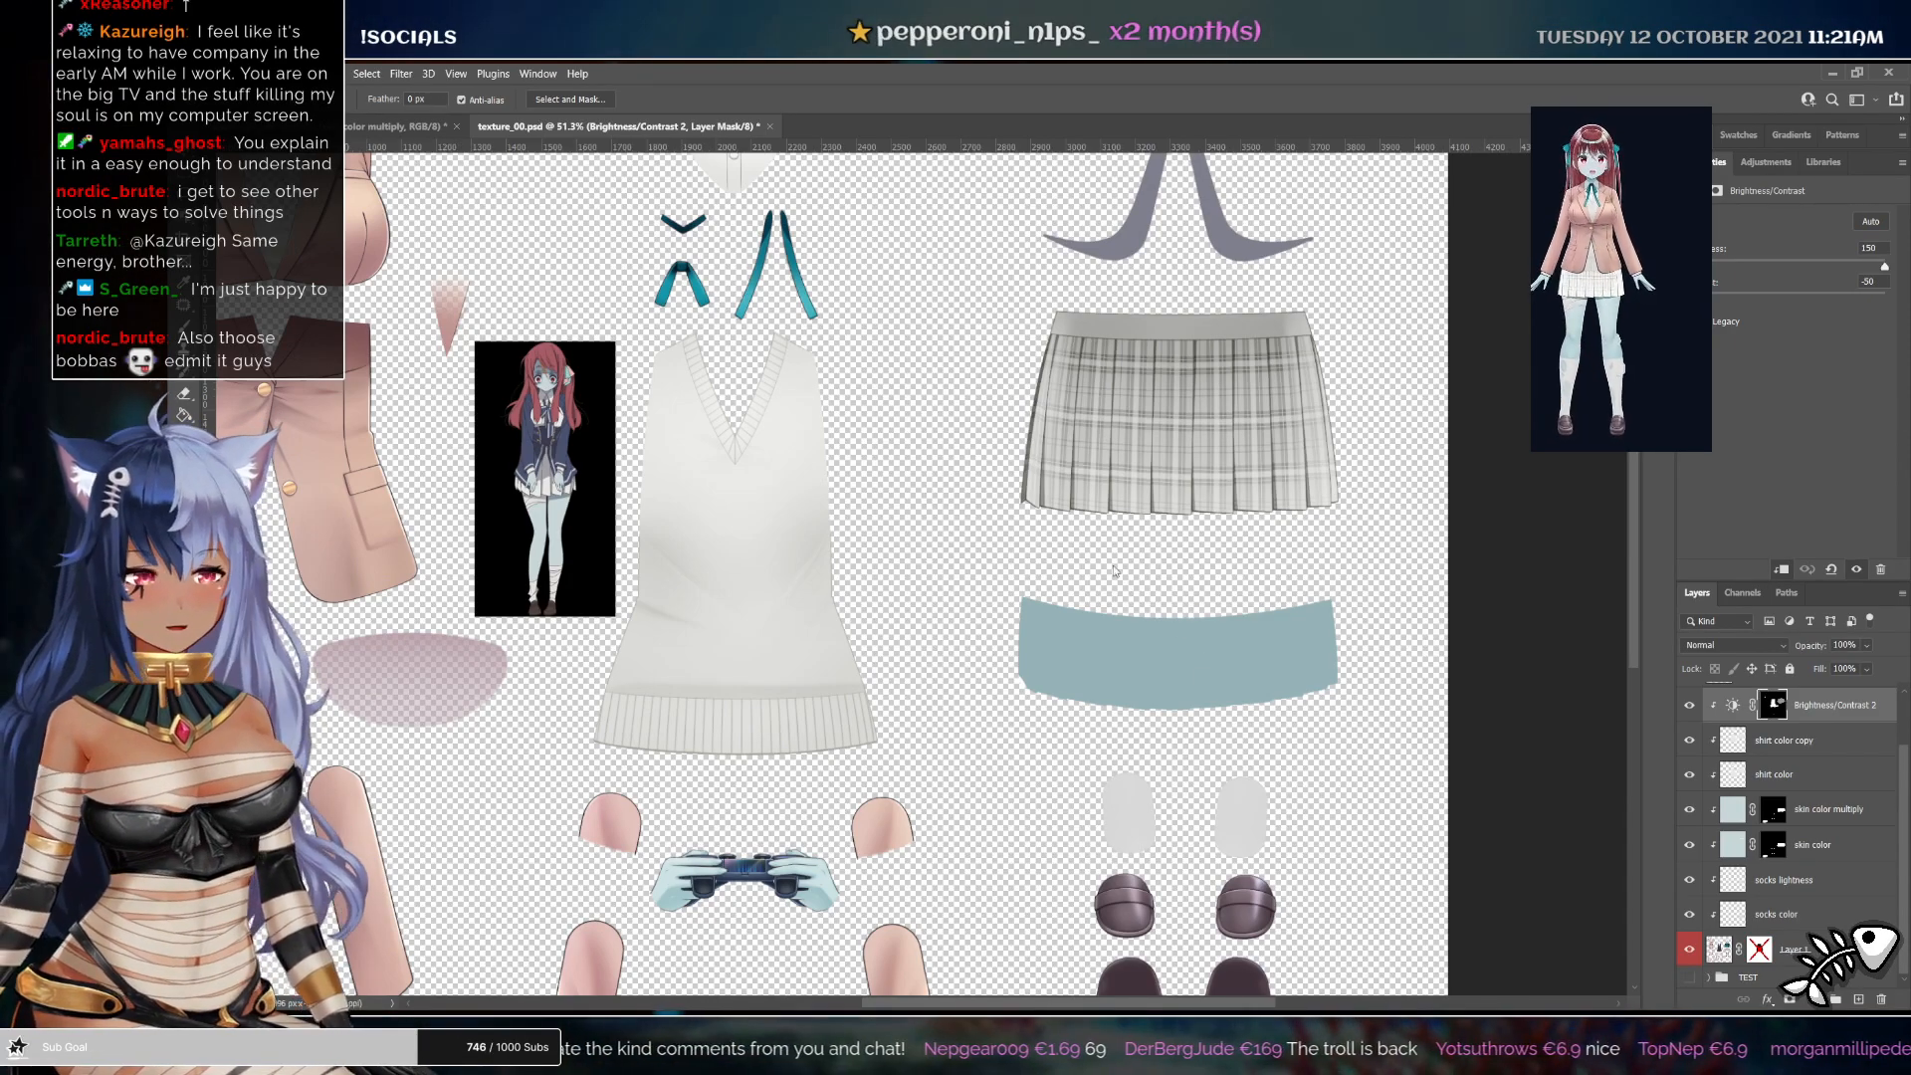
Inspect the vest and skirt colours across the clothing texture with the shirt lightening layers hidden
ctrl+click(1259, 464)
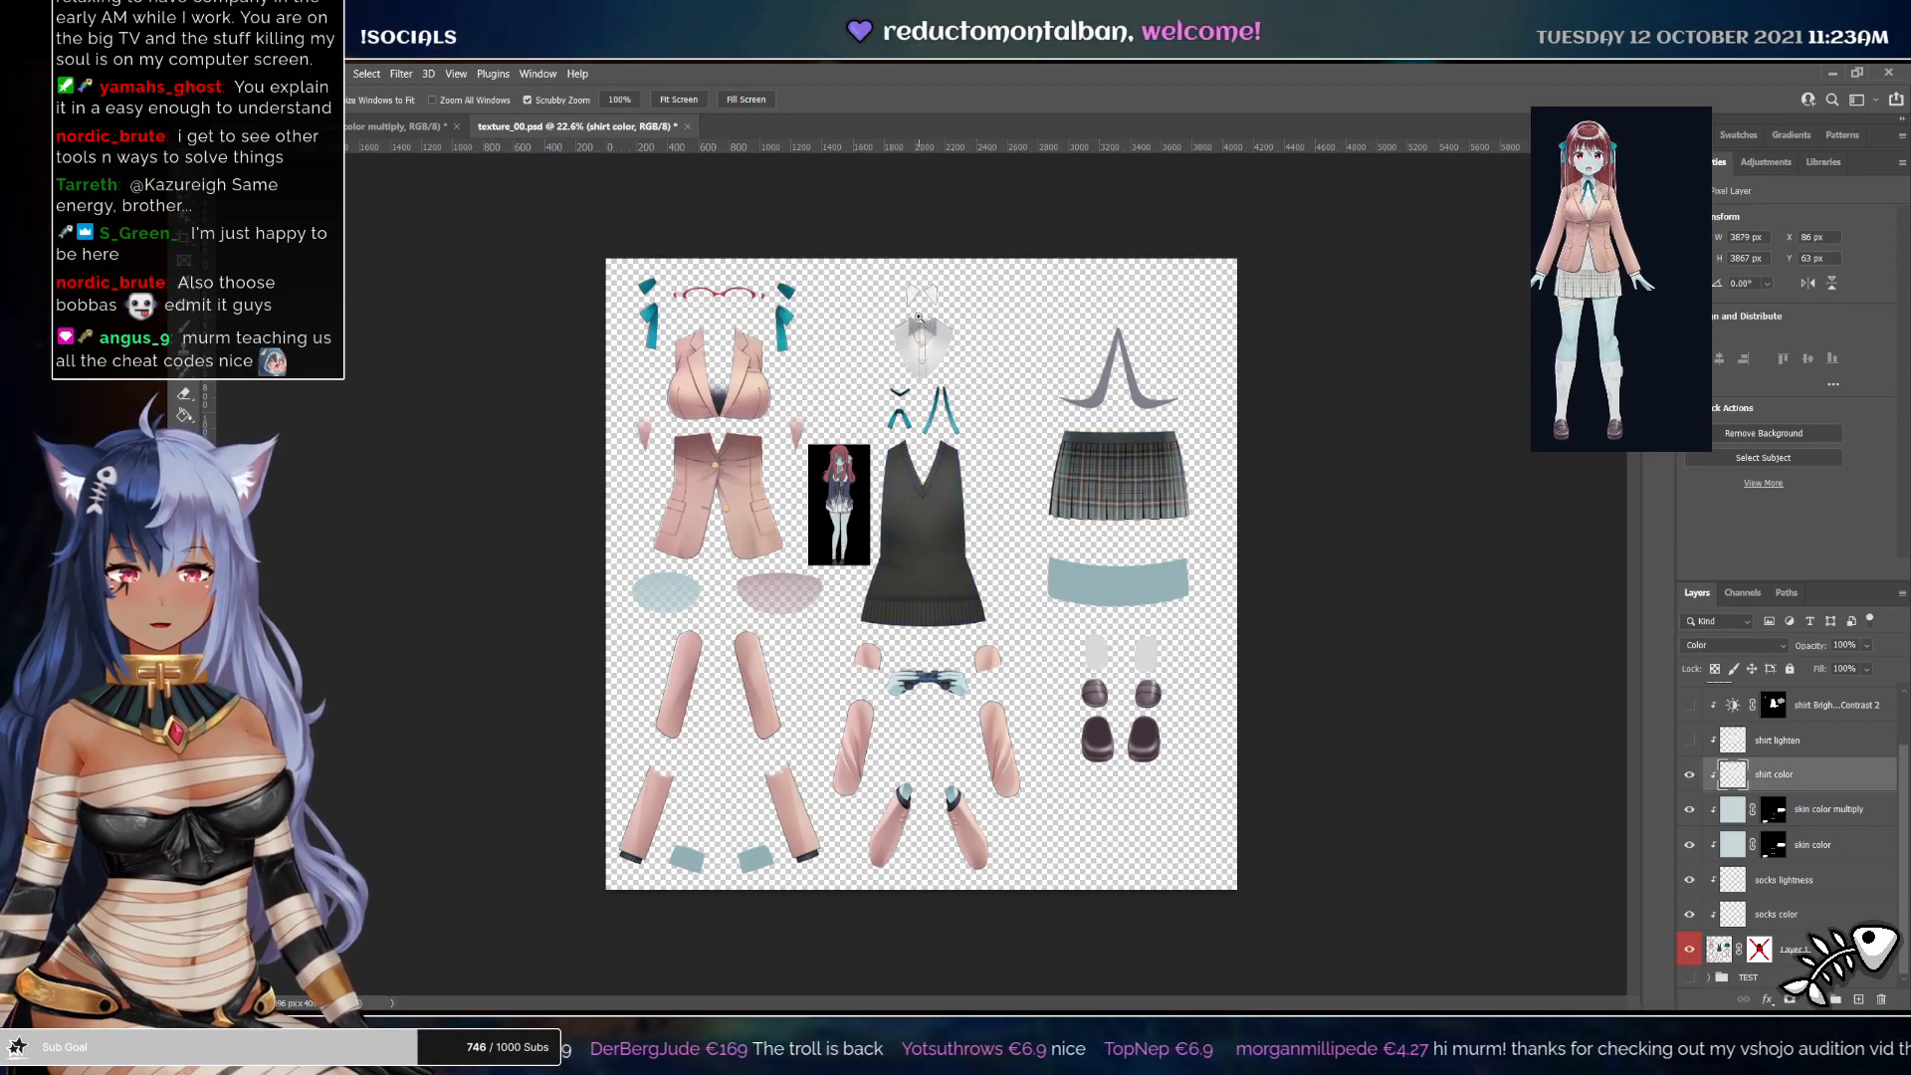
drag(919, 317, 960, 312)
drag(1025, 478, 1035, 637)
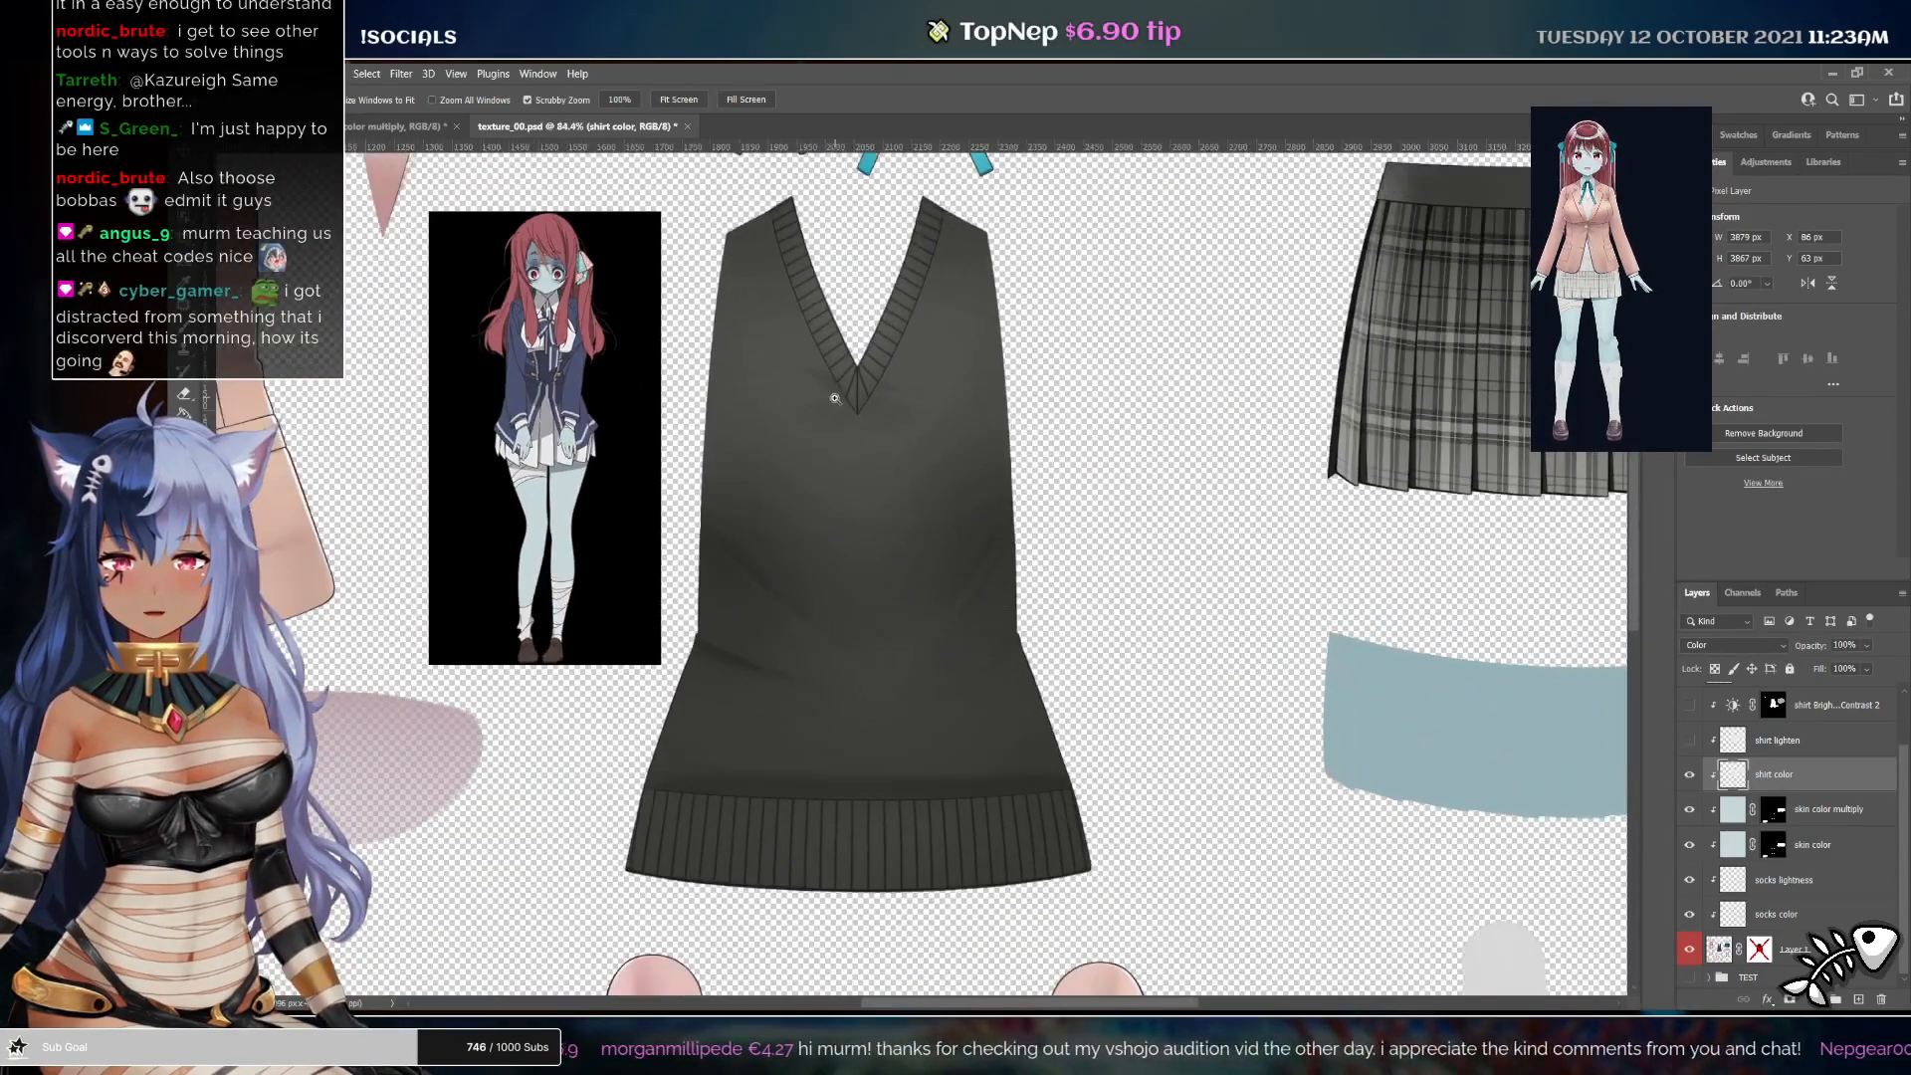
drag(898, 579, 850, 569)
drag(361, 283, 318, 286)
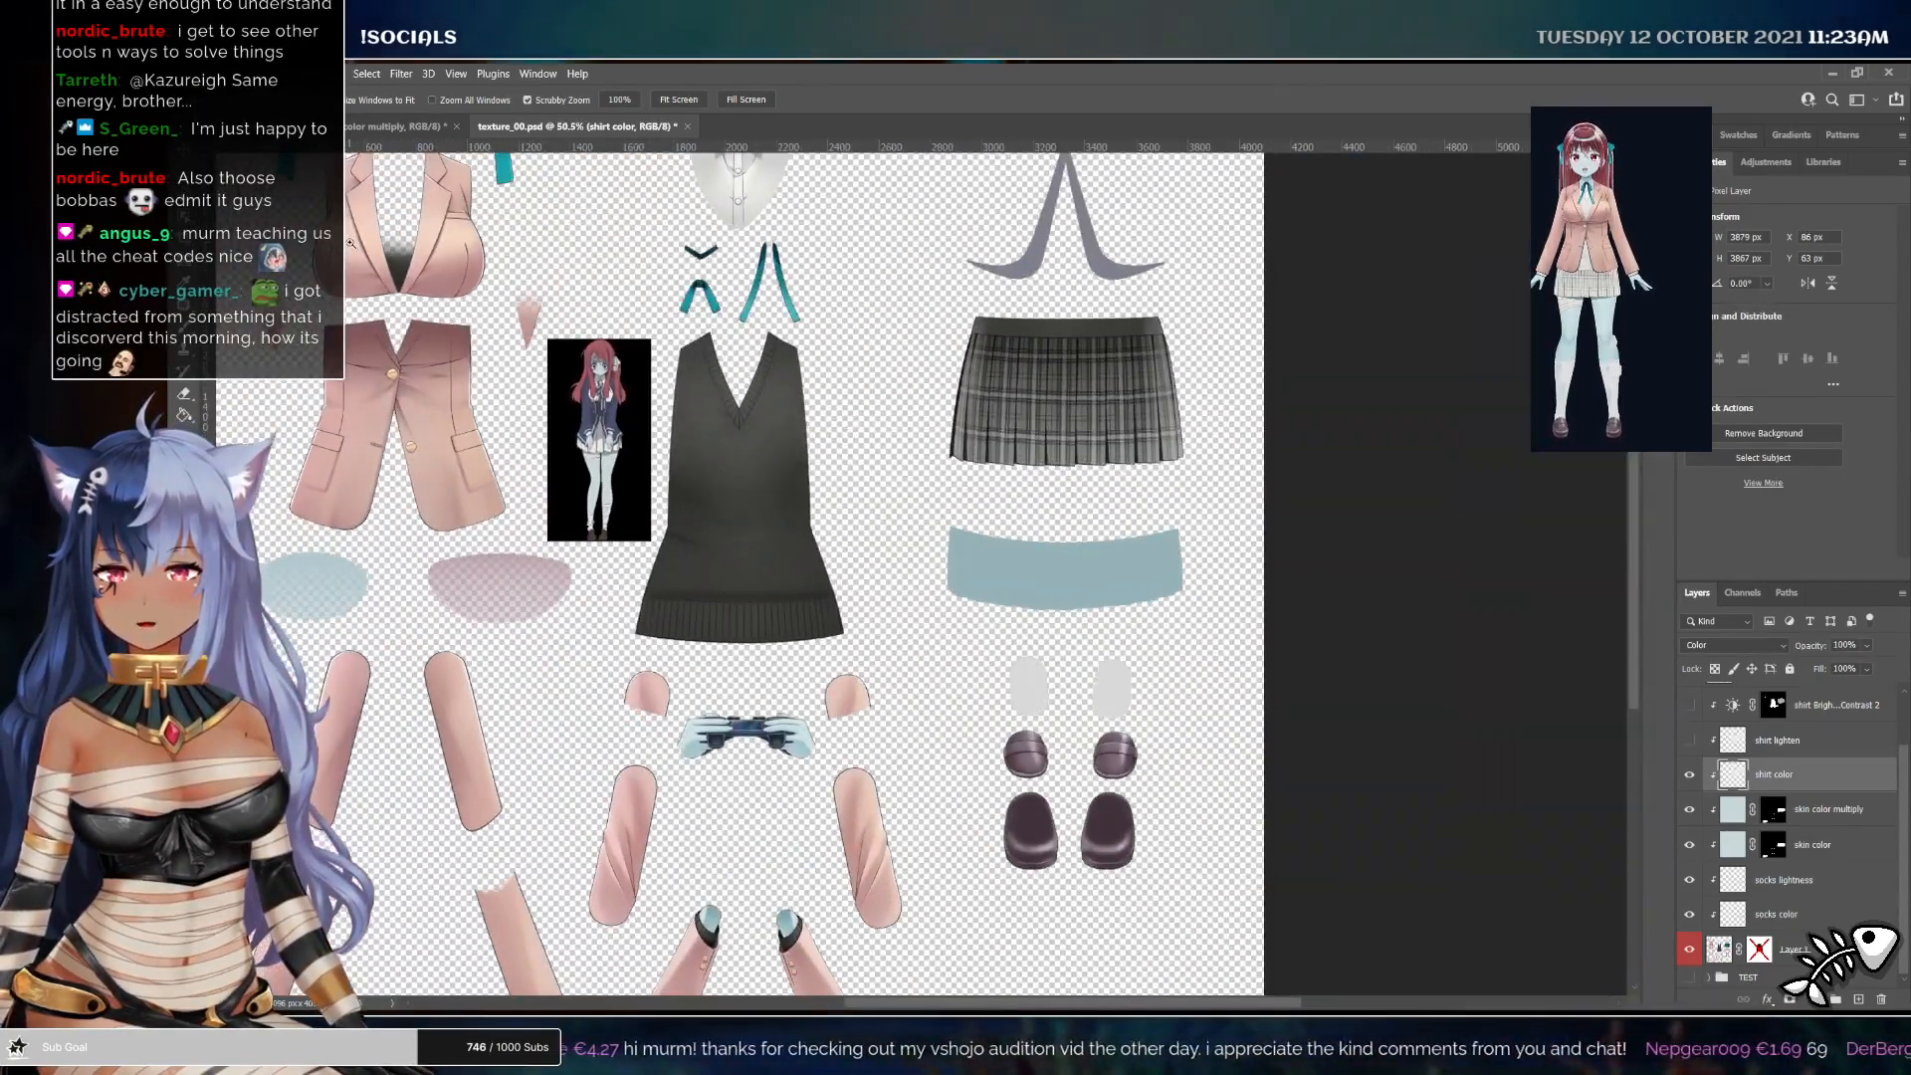
drag(1053, 459, 1014, 435)
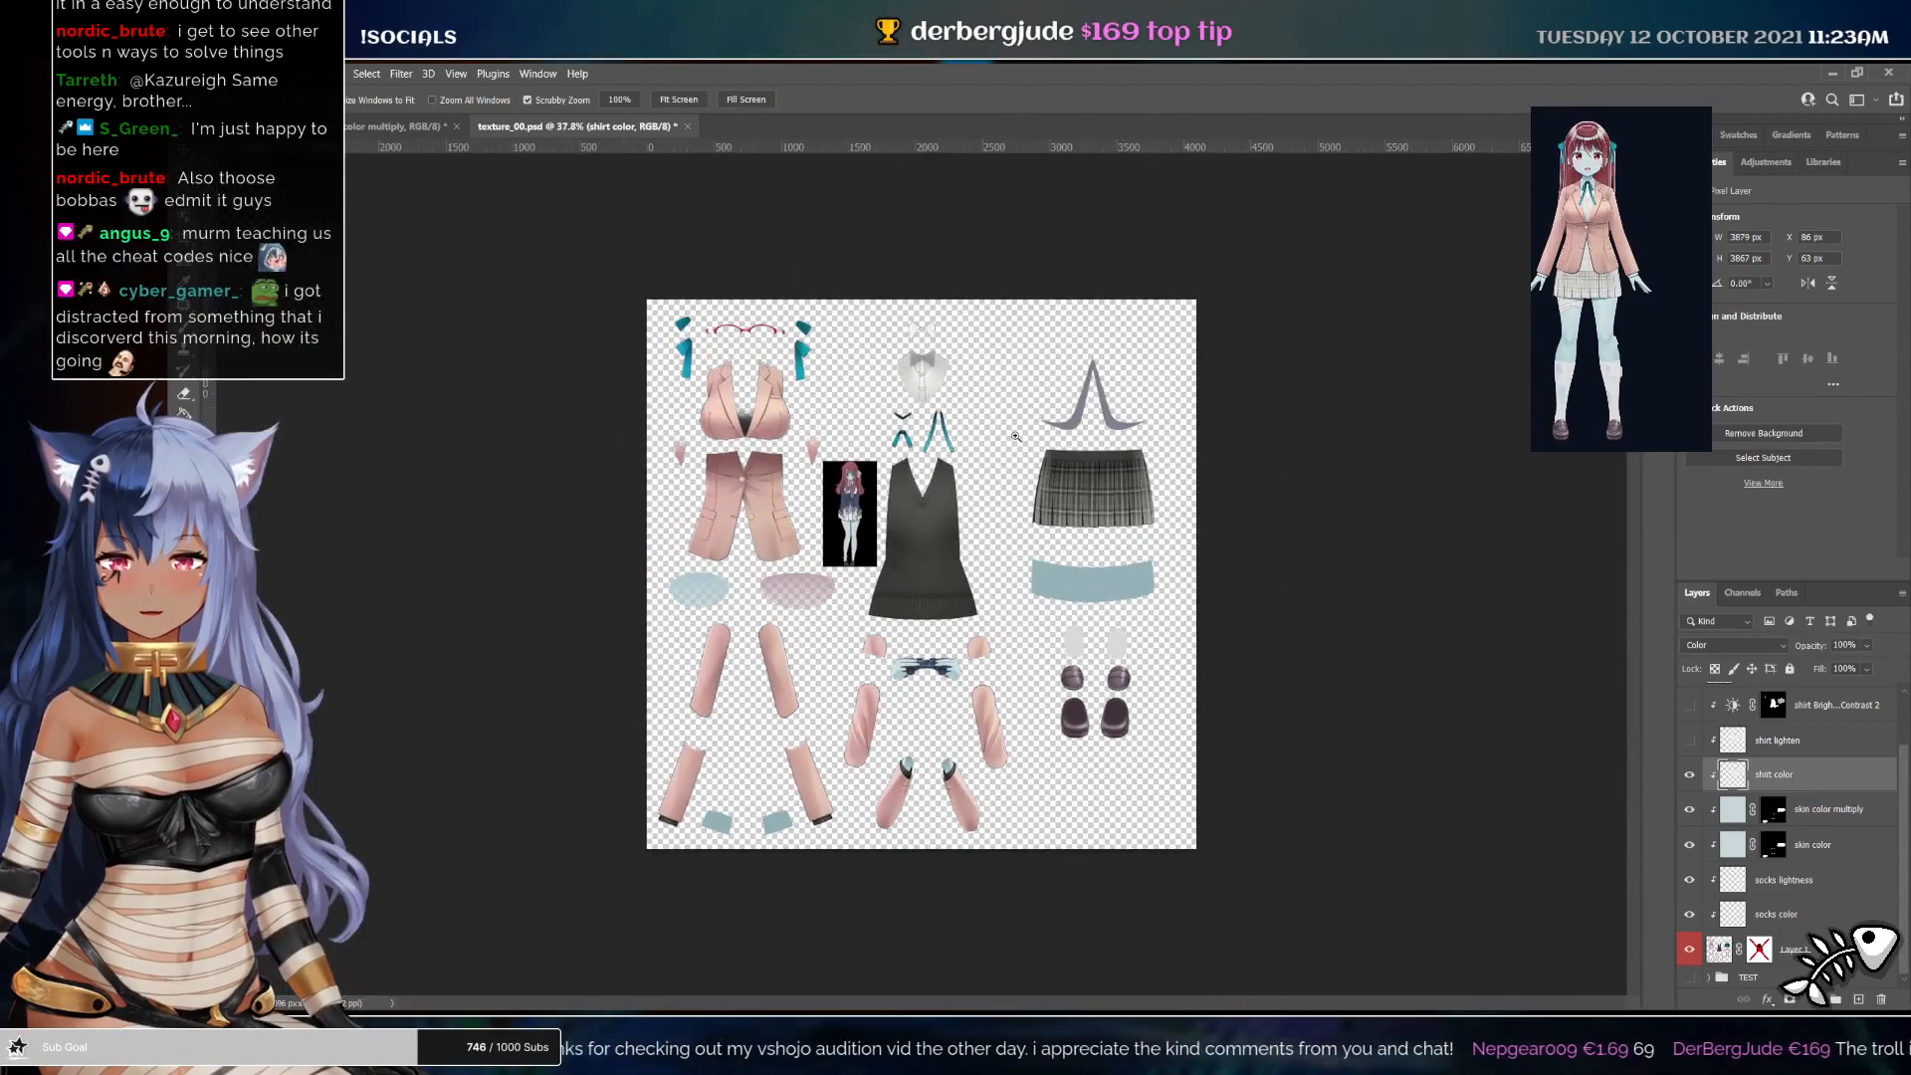
Show the shirt lighten and shirt Brightness/Contrast layers again and select the adjustment's mask
click(1789, 748)
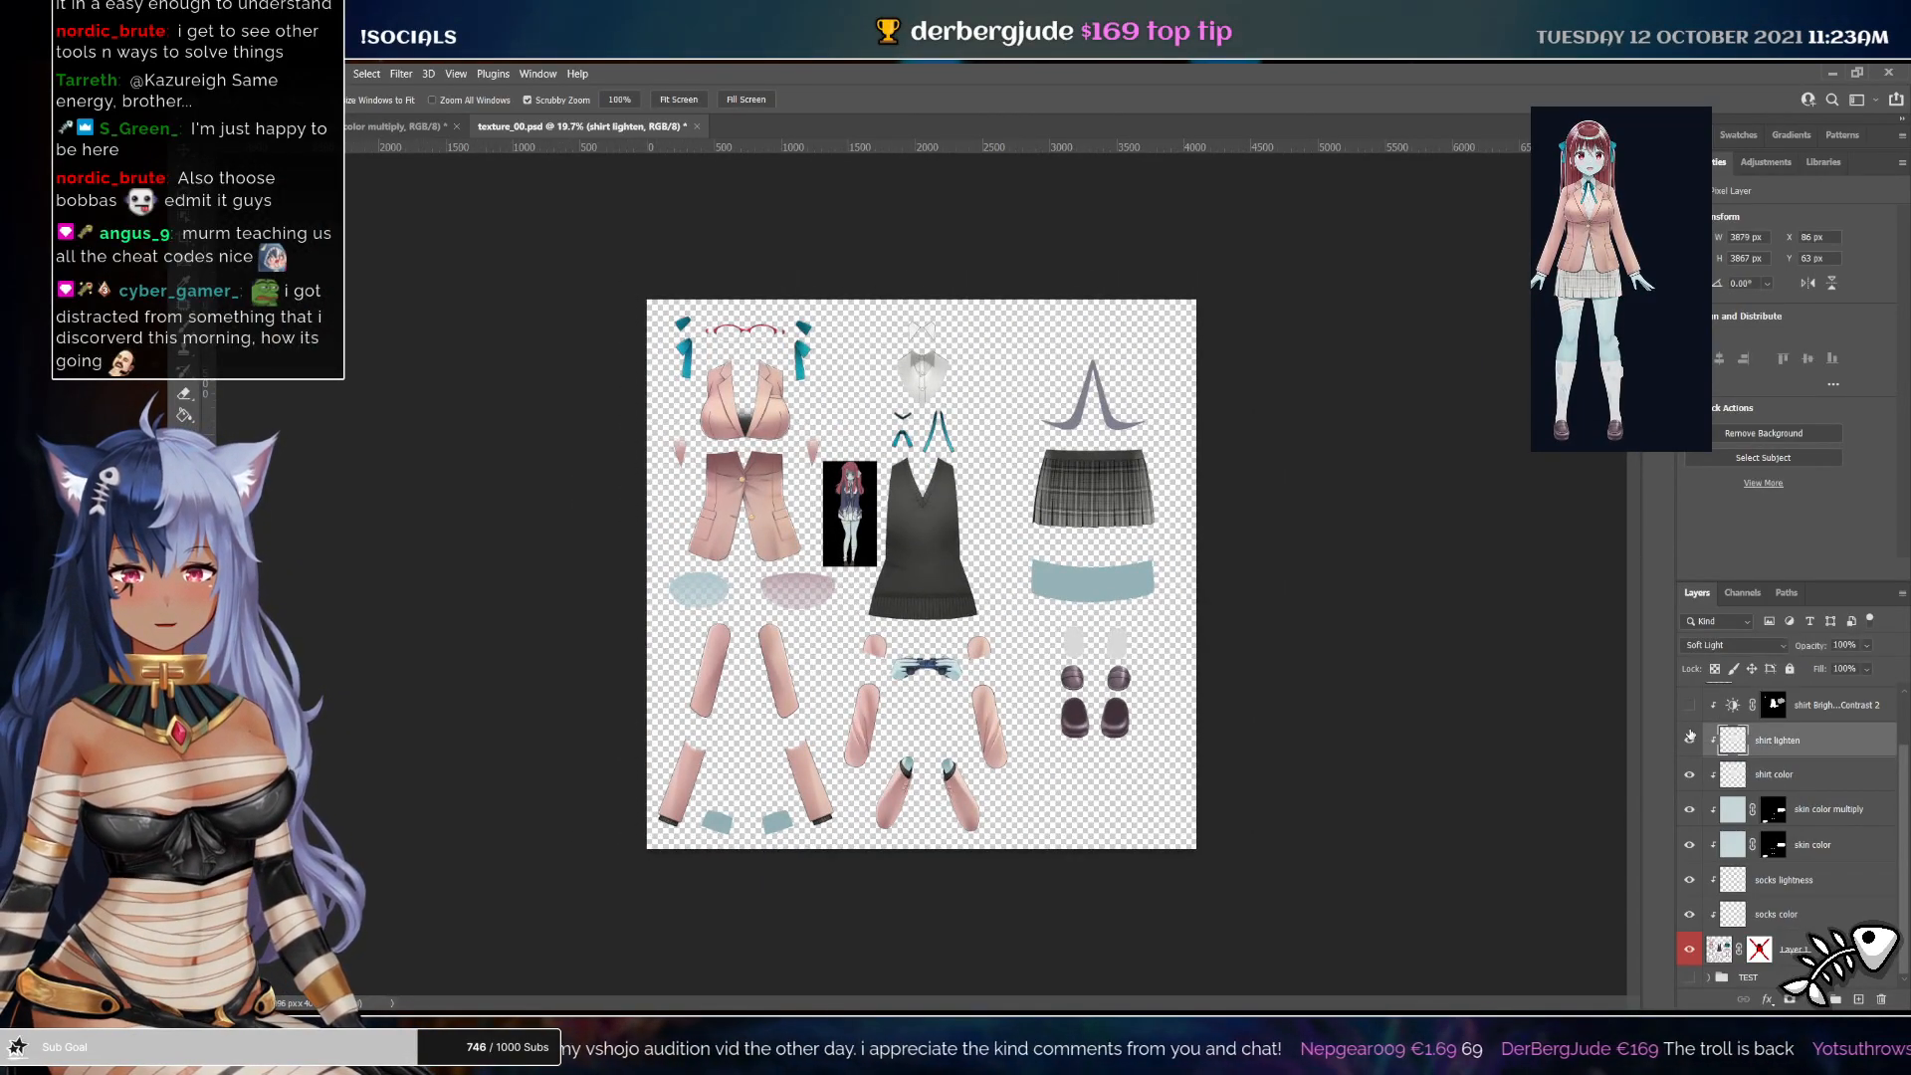
click(1688, 739)
click(1689, 704)
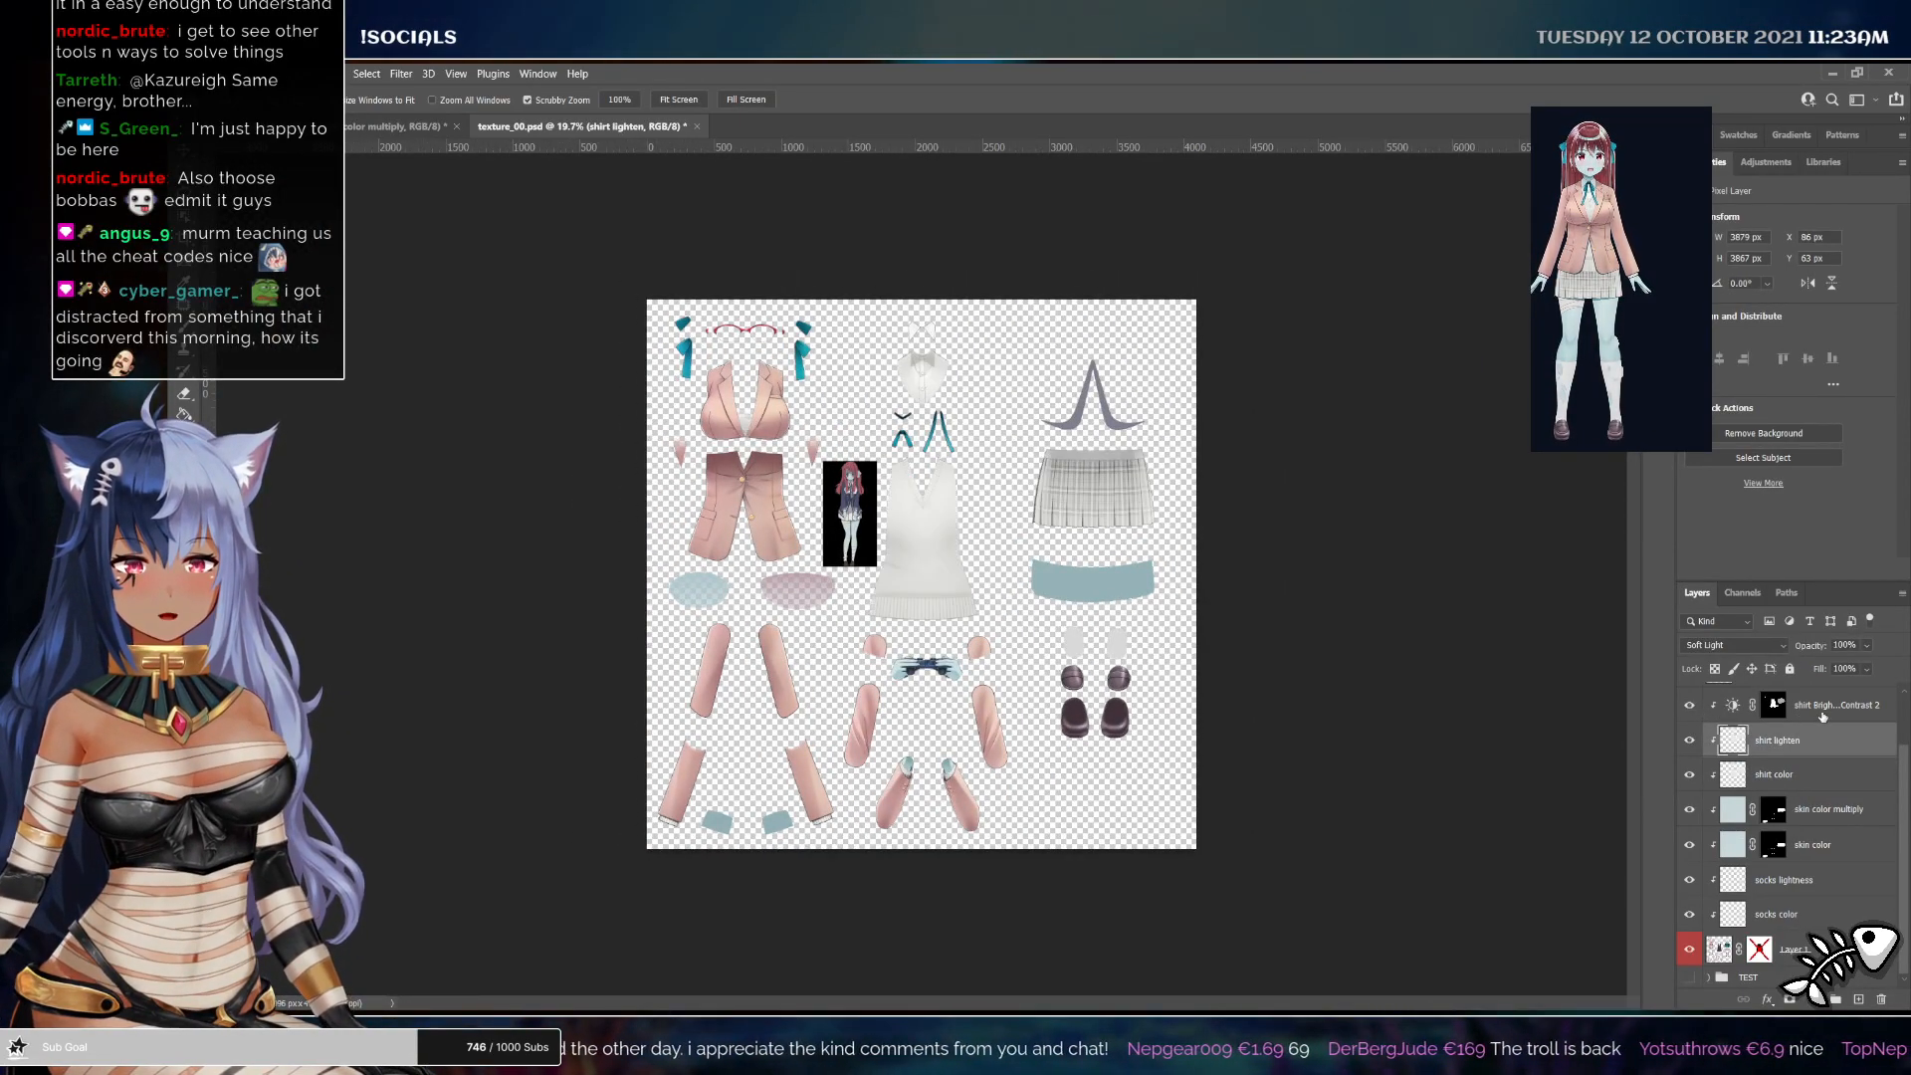
click(1821, 705)
Inspect the lightened shirt piece up close and save the clothing document
drag(1012, 525, 1032, 633)
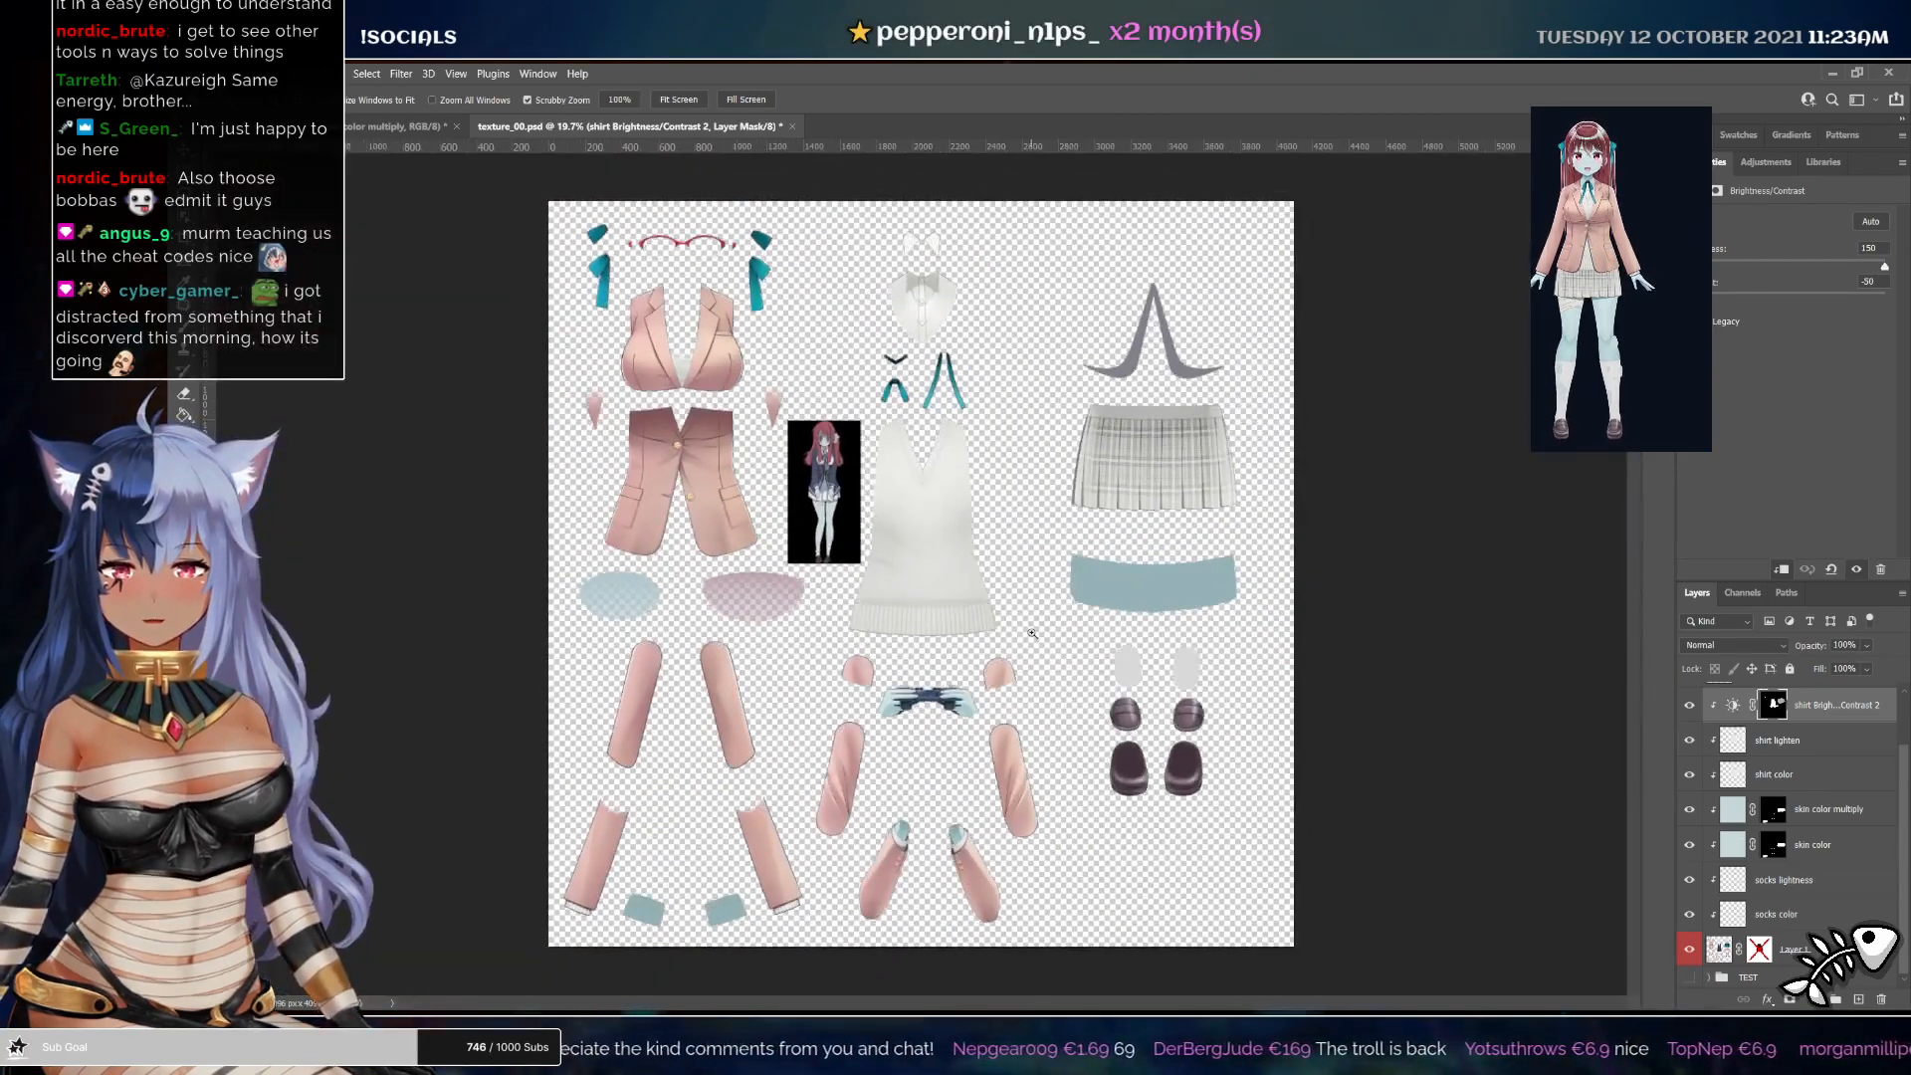
drag(897, 272, 1013, 361)
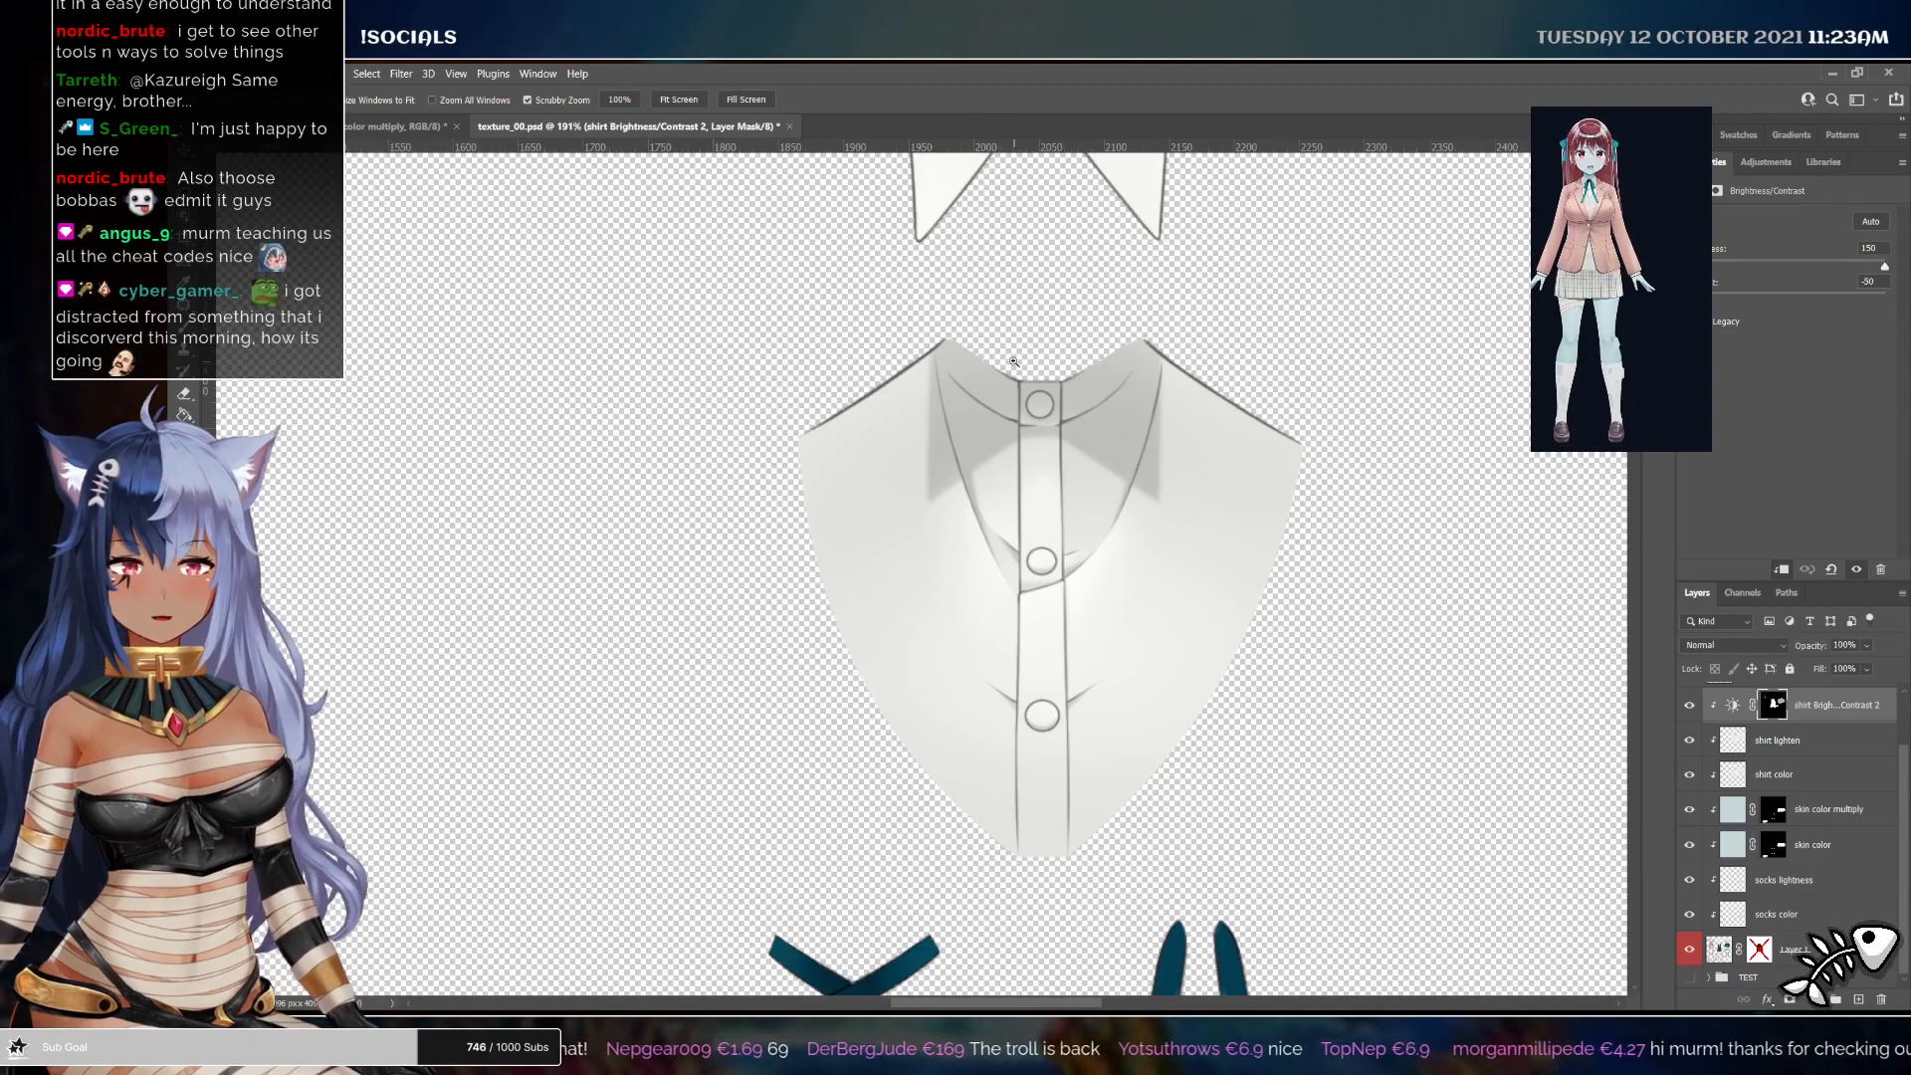
drag(1151, 530, 1095, 570)
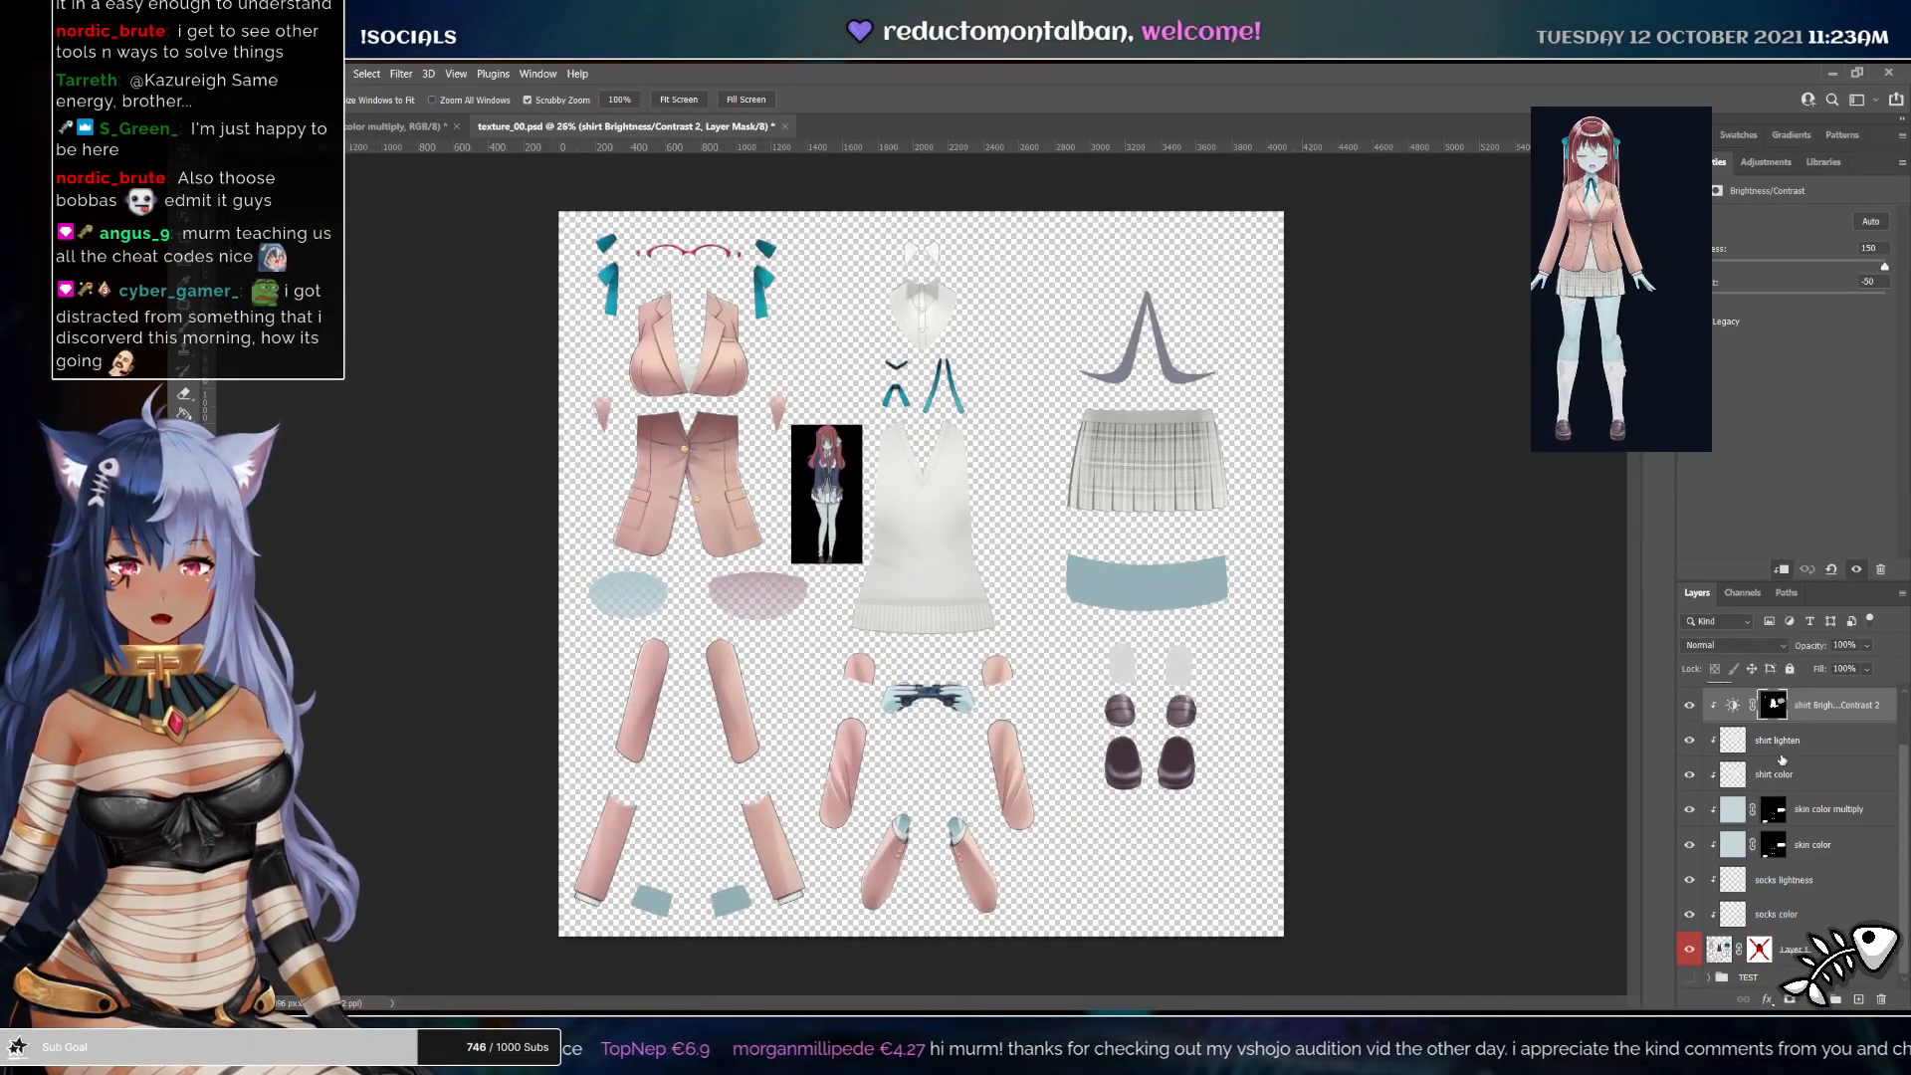
key(ctrl+s)
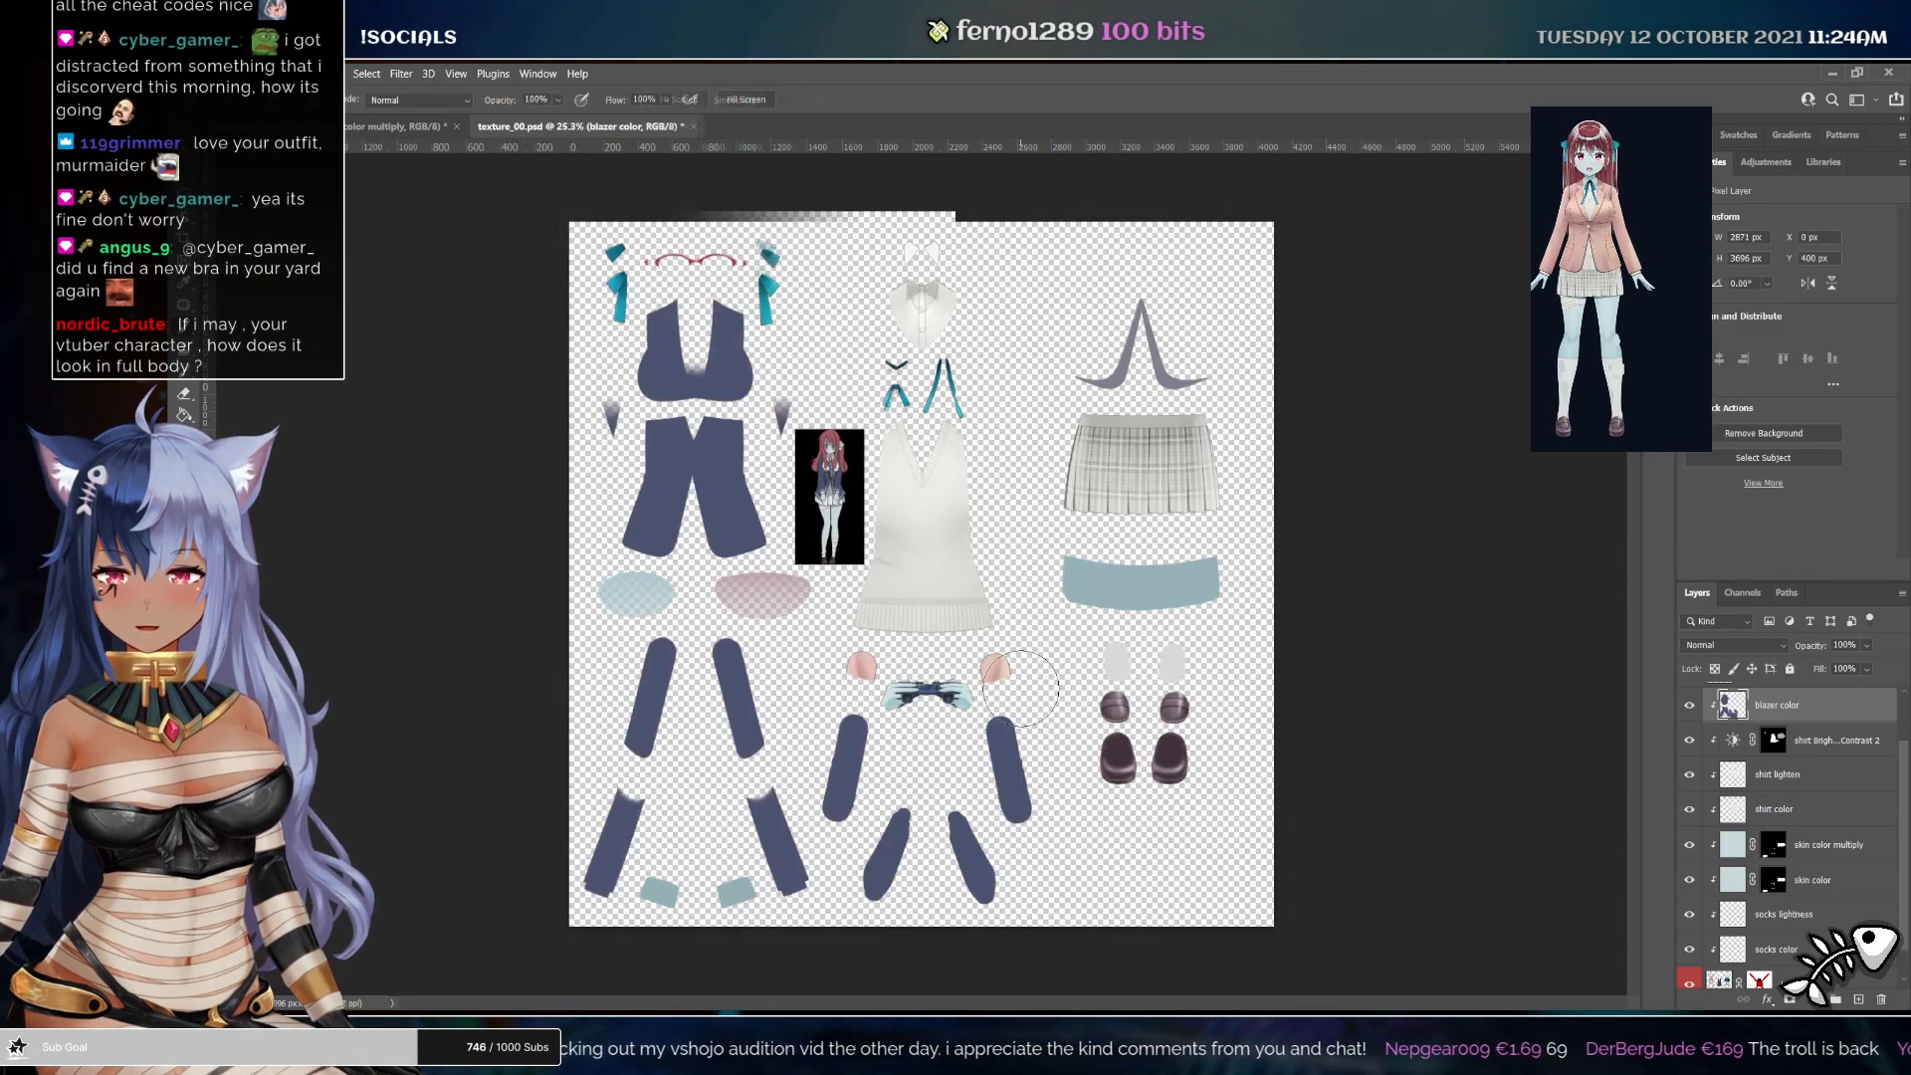
Paint the navy blazer colour over the elbow caps and sleeve pieces on the blazer color layer
click(1009, 670)
click(863, 672)
scroll(864, 667, up, 3)
drag(839, 676, 858, 562)
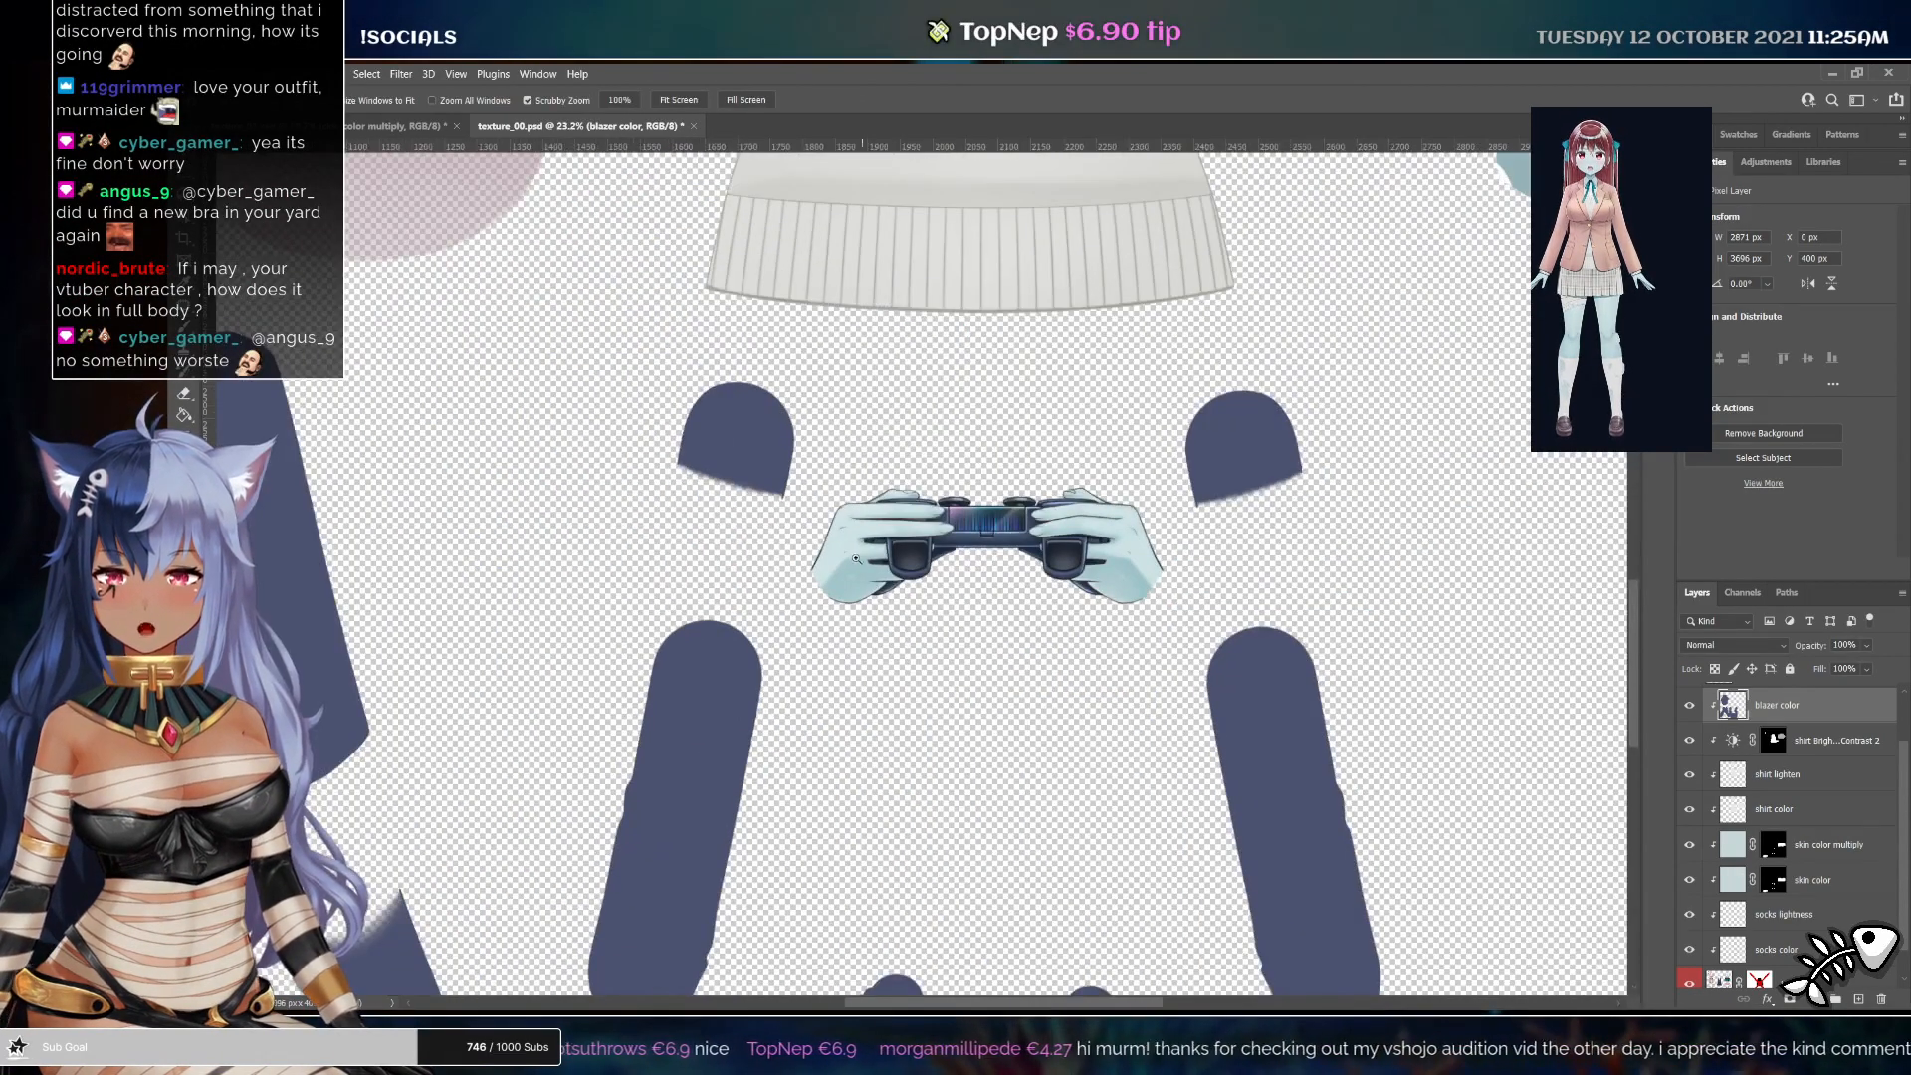
scroll(721, 425, down, 5)
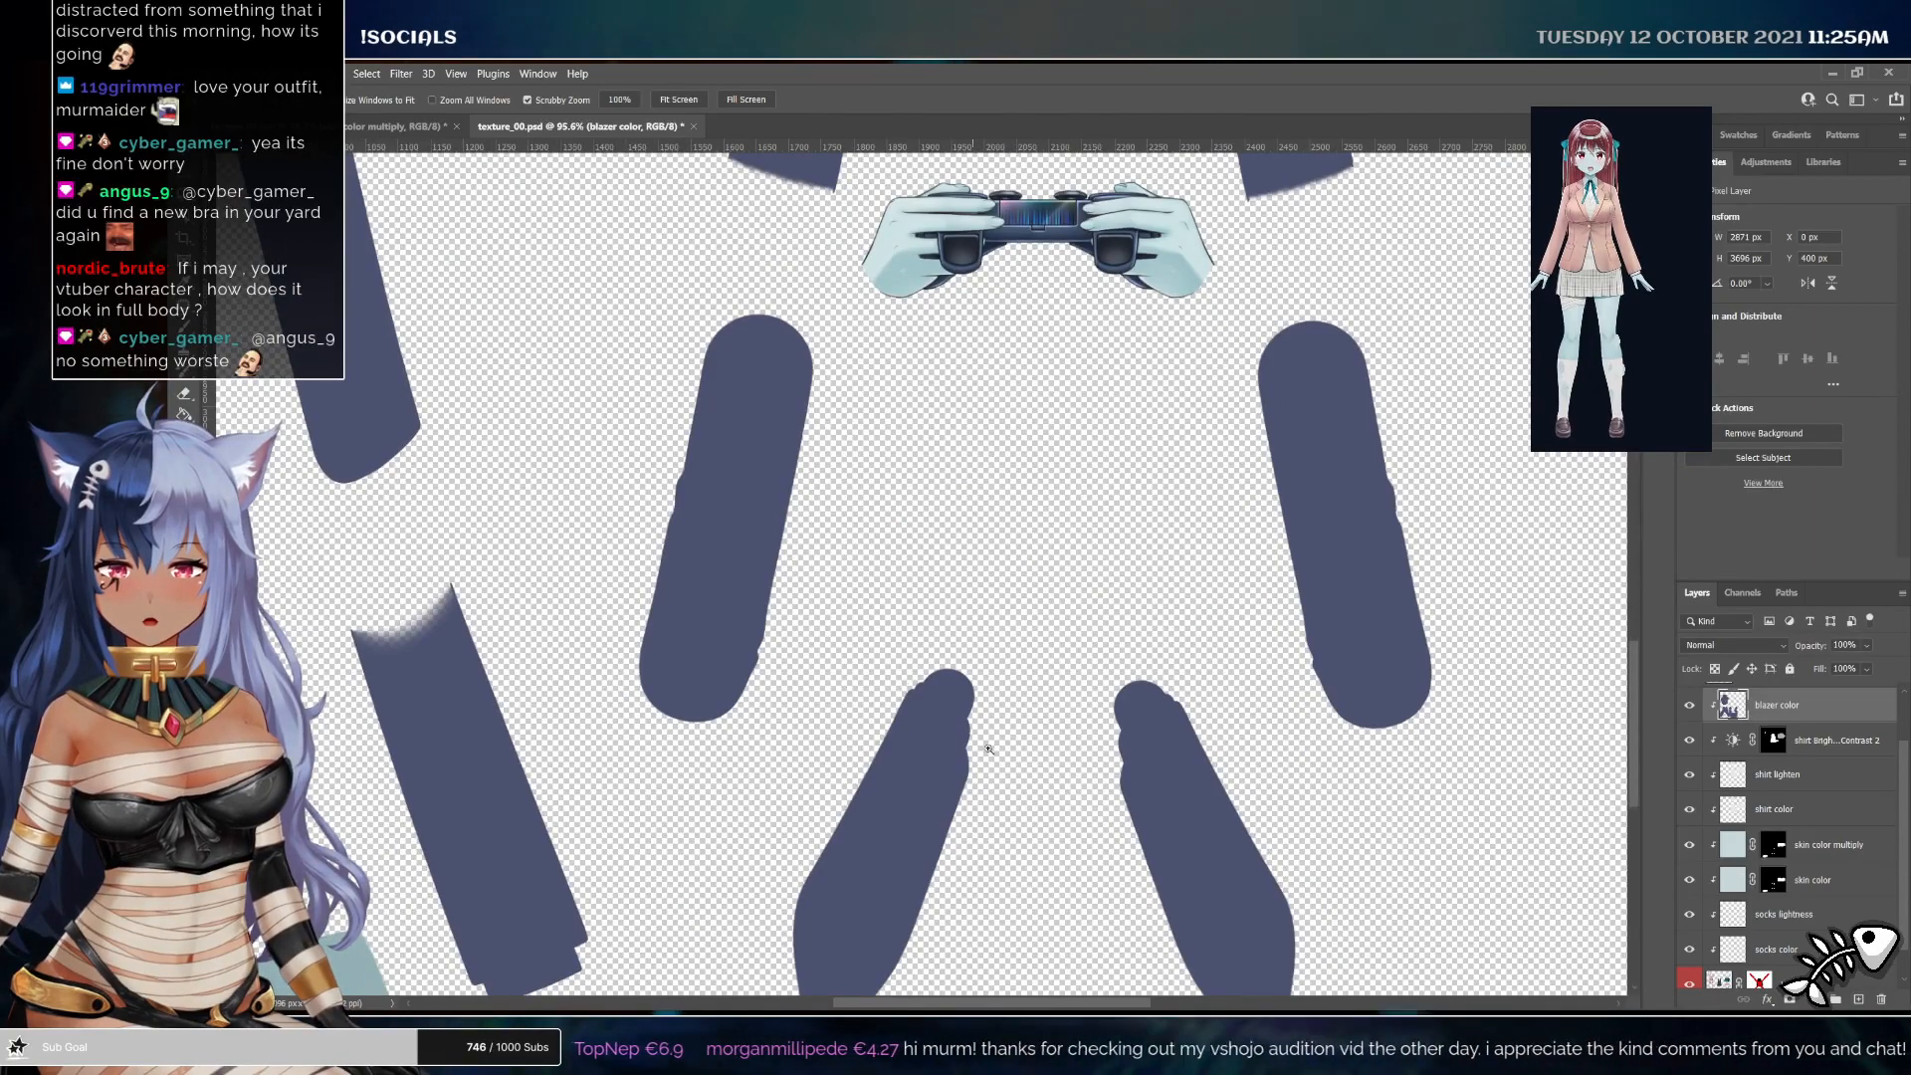
drag(778, 679, 1075, 440)
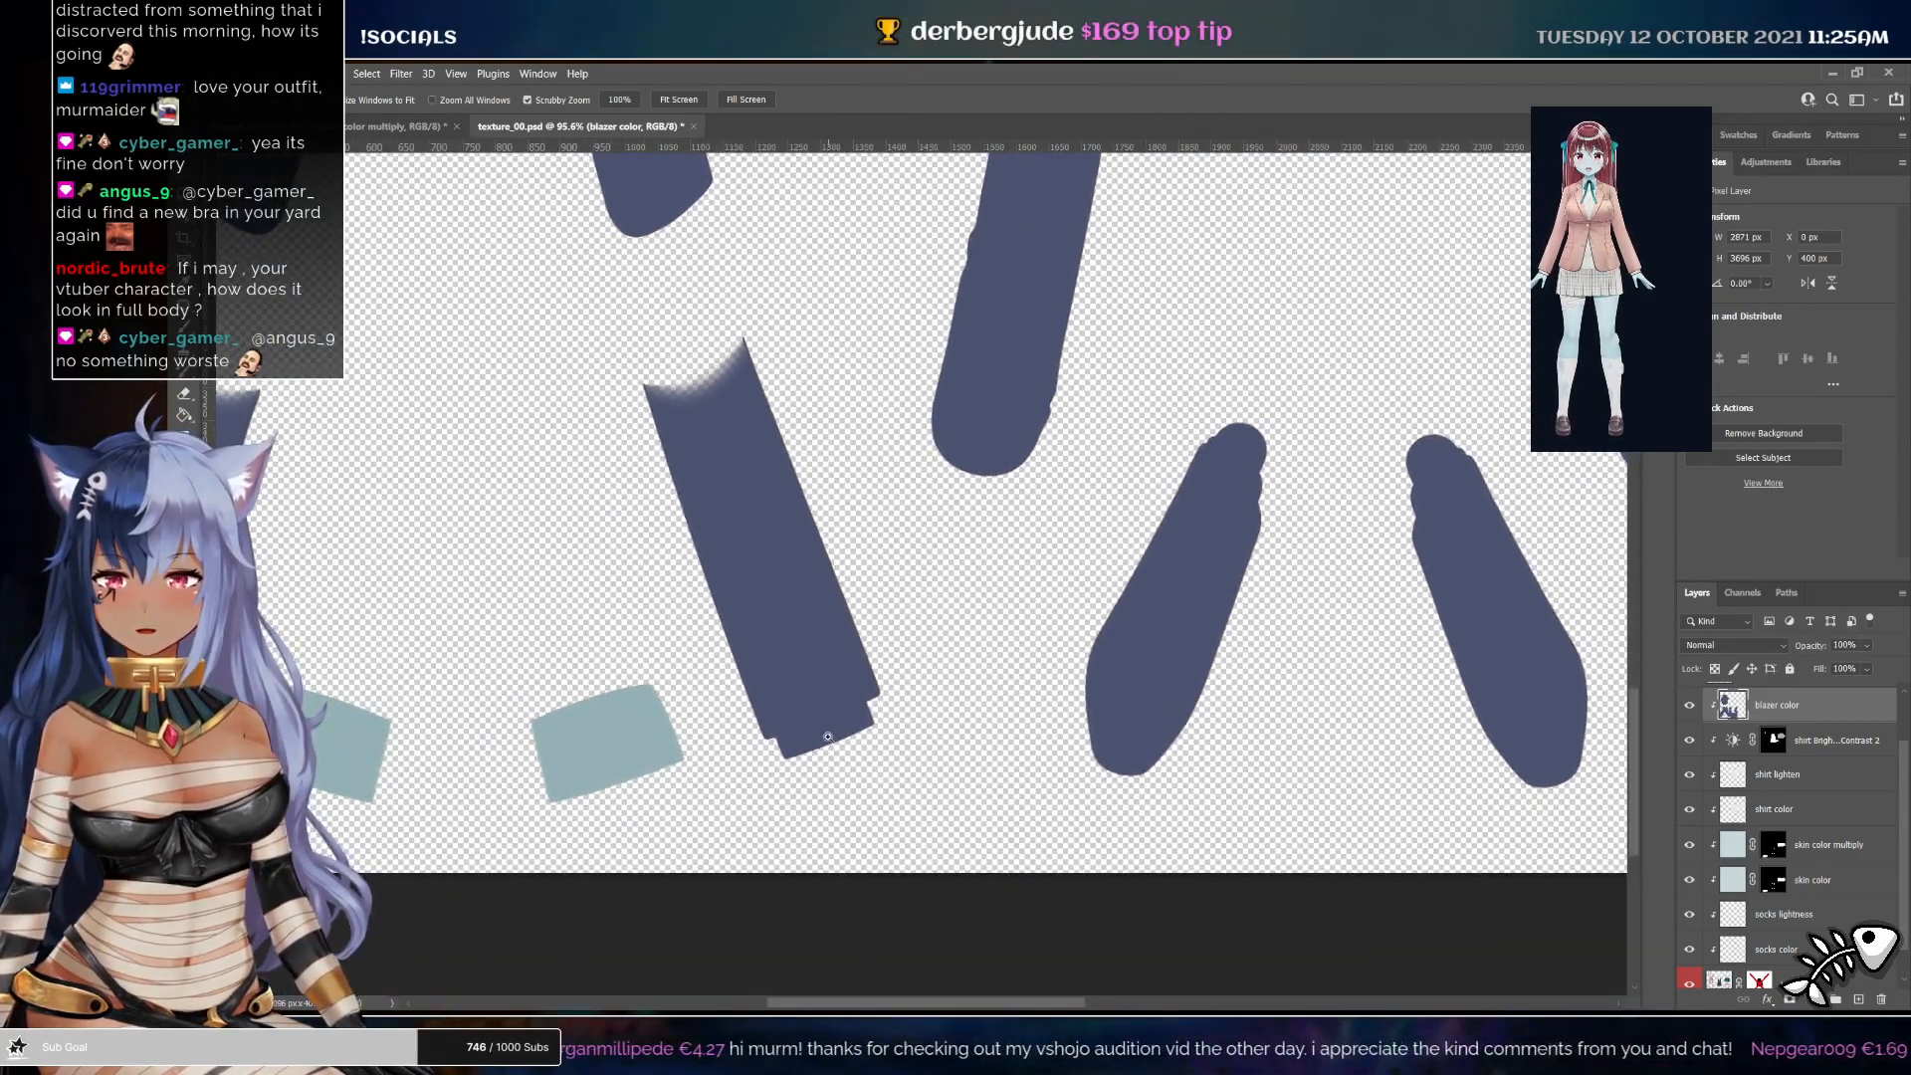
drag(851, 729, 741, 557)
drag(727, 411, 764, 481)
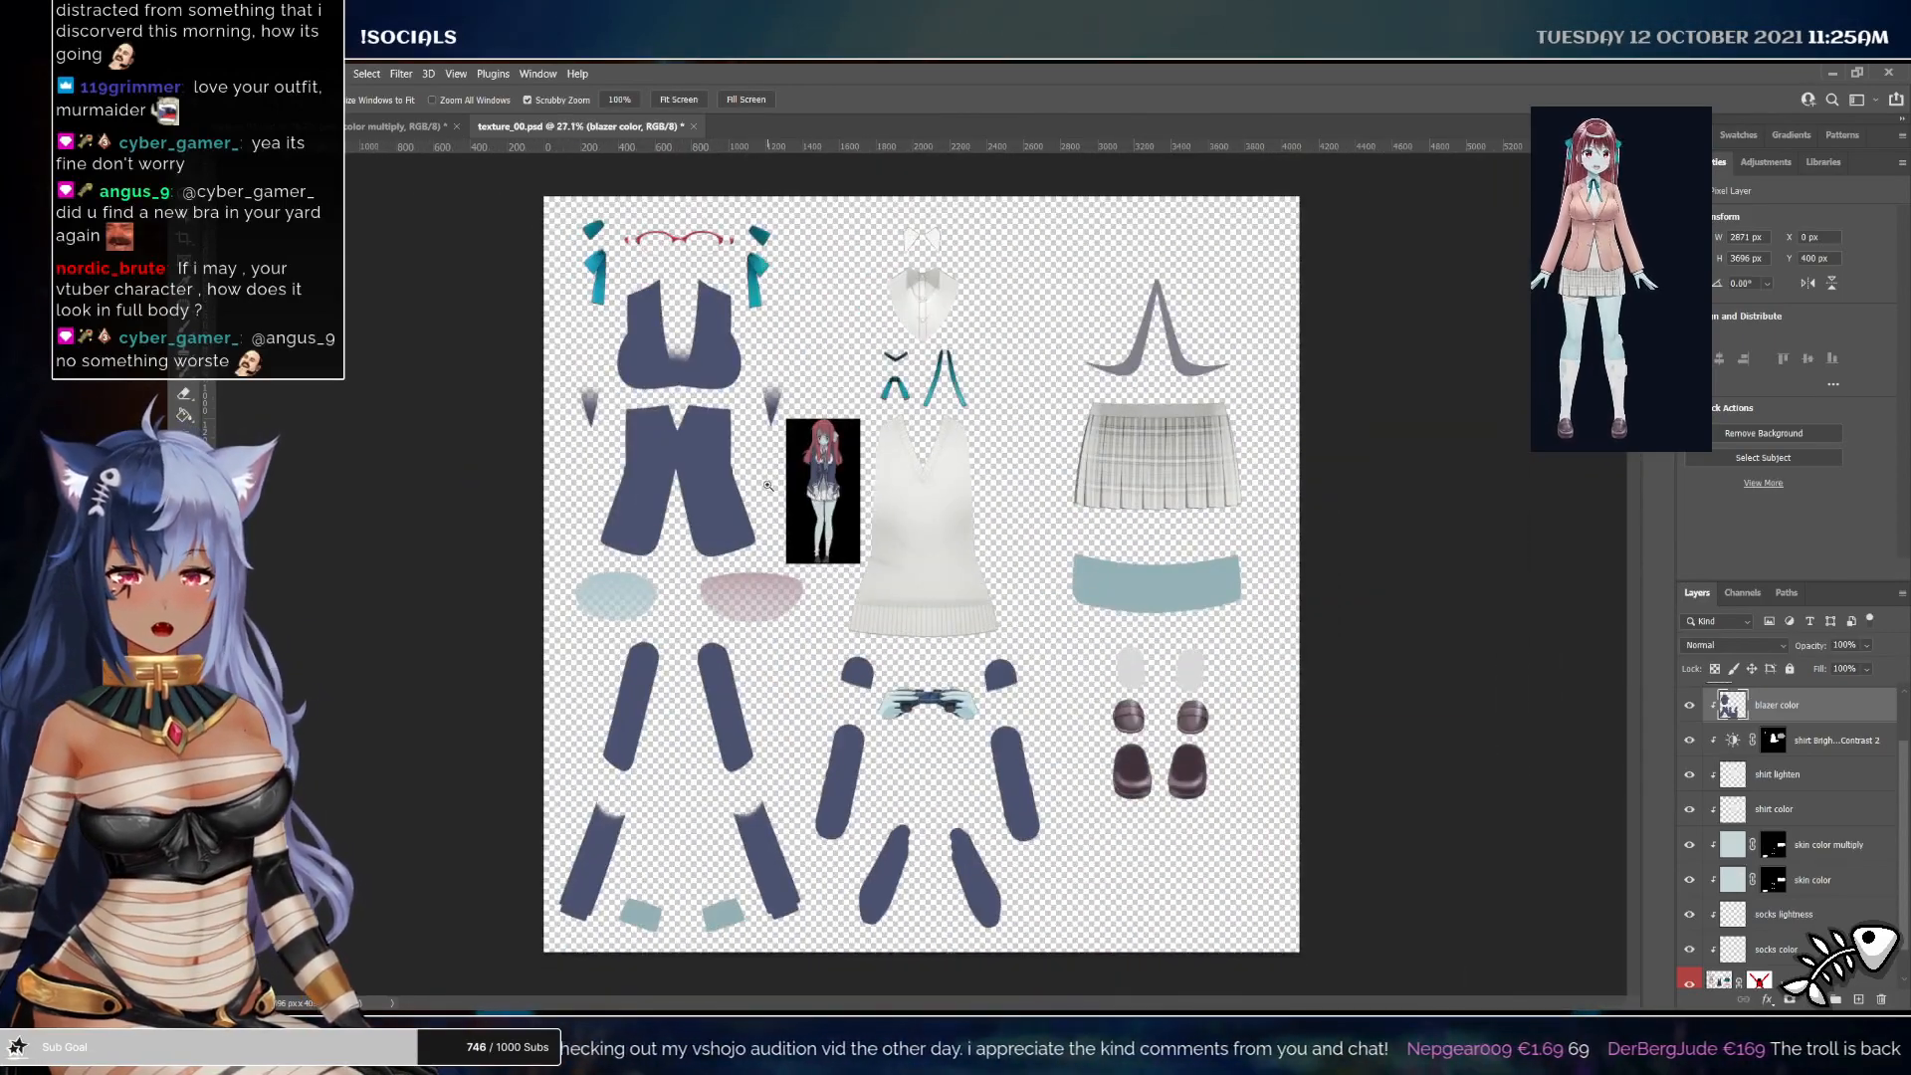
scroll(1800, 894, down, 1)
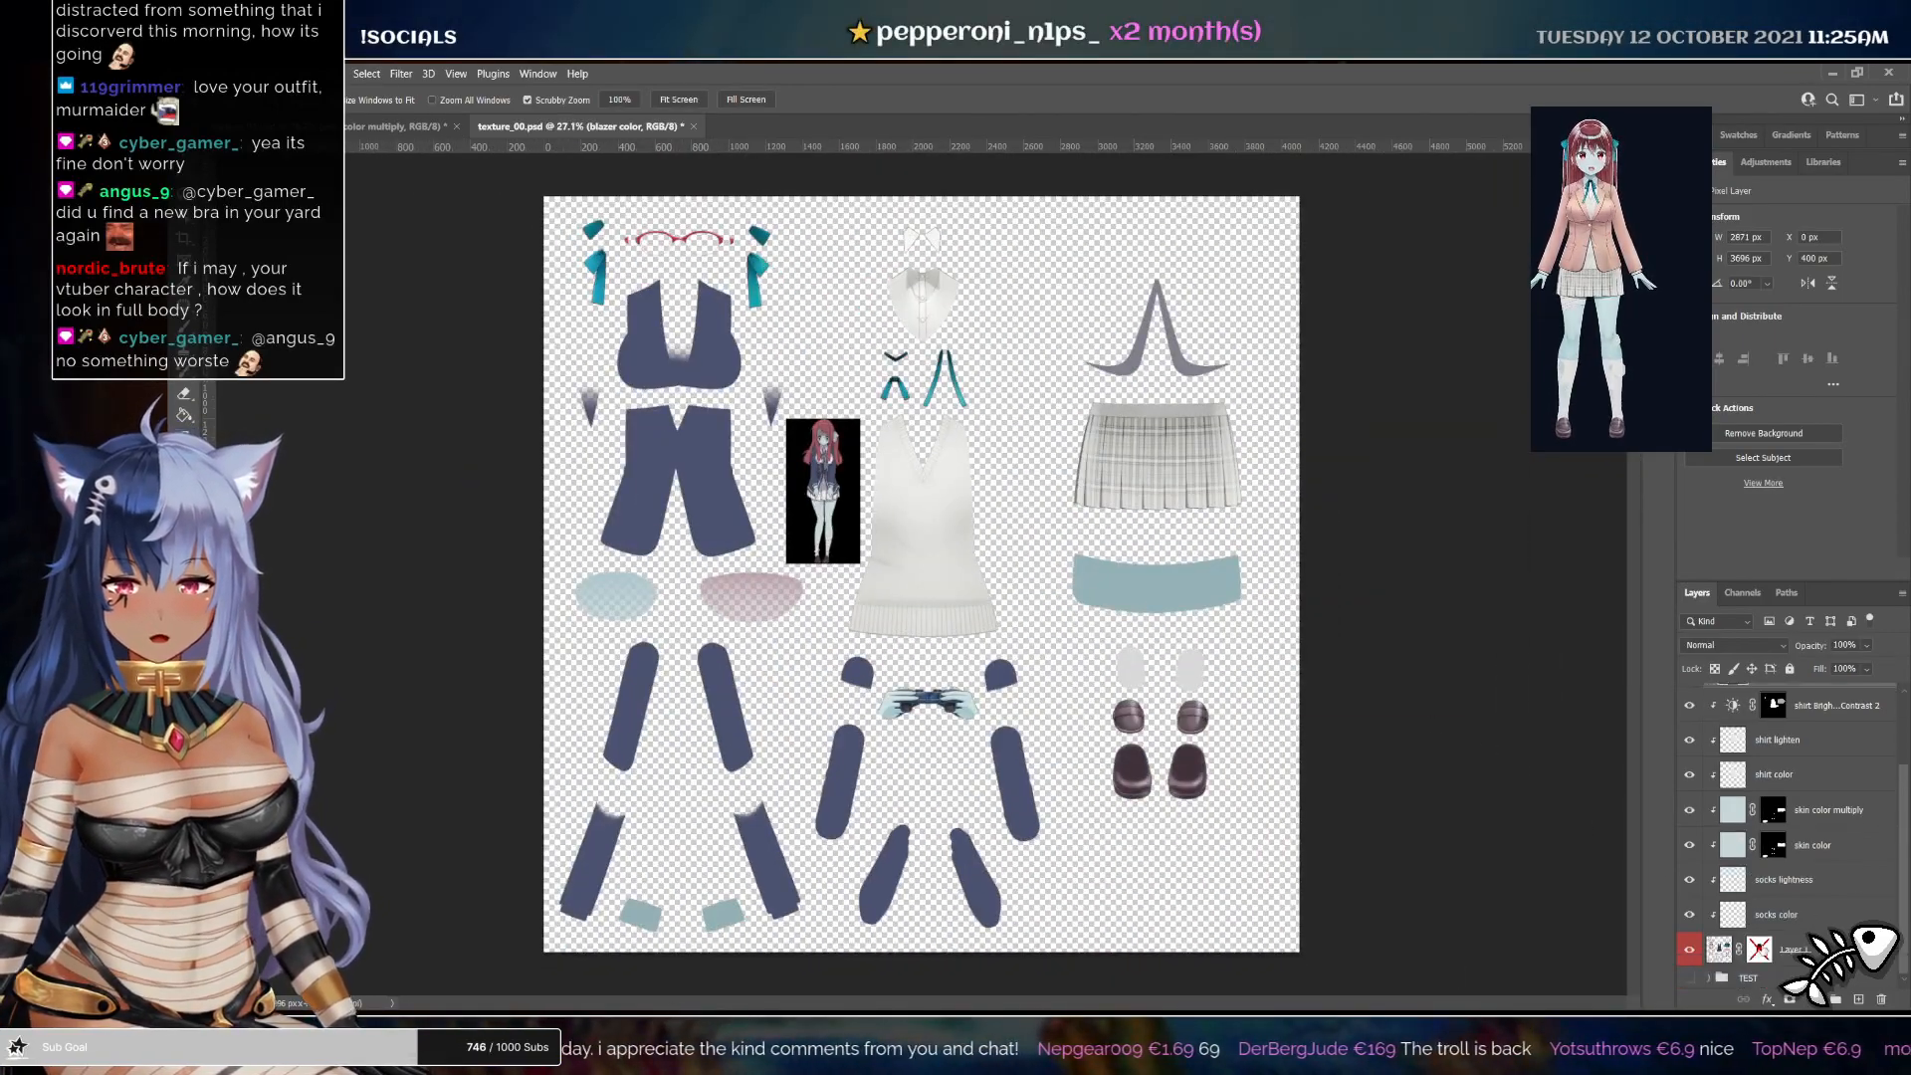
click(1806, 845)
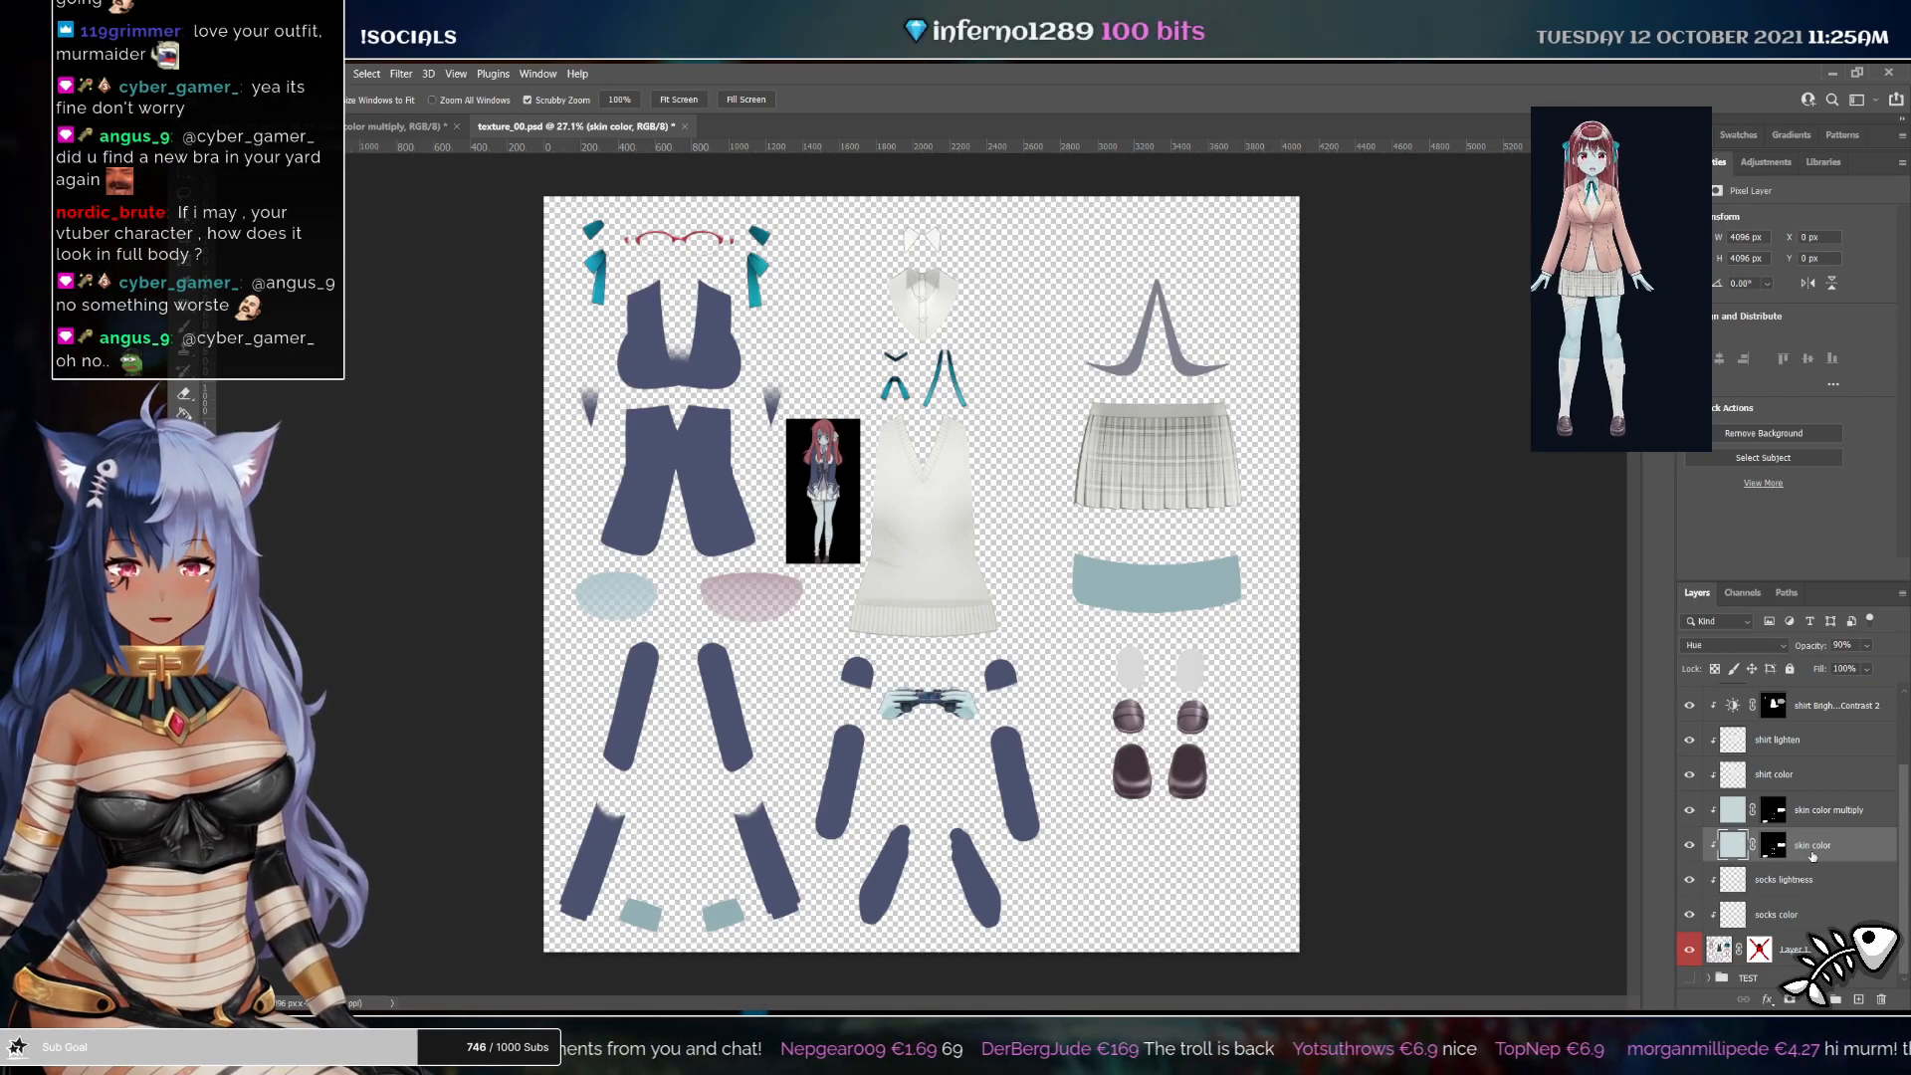
click(1801, 824)
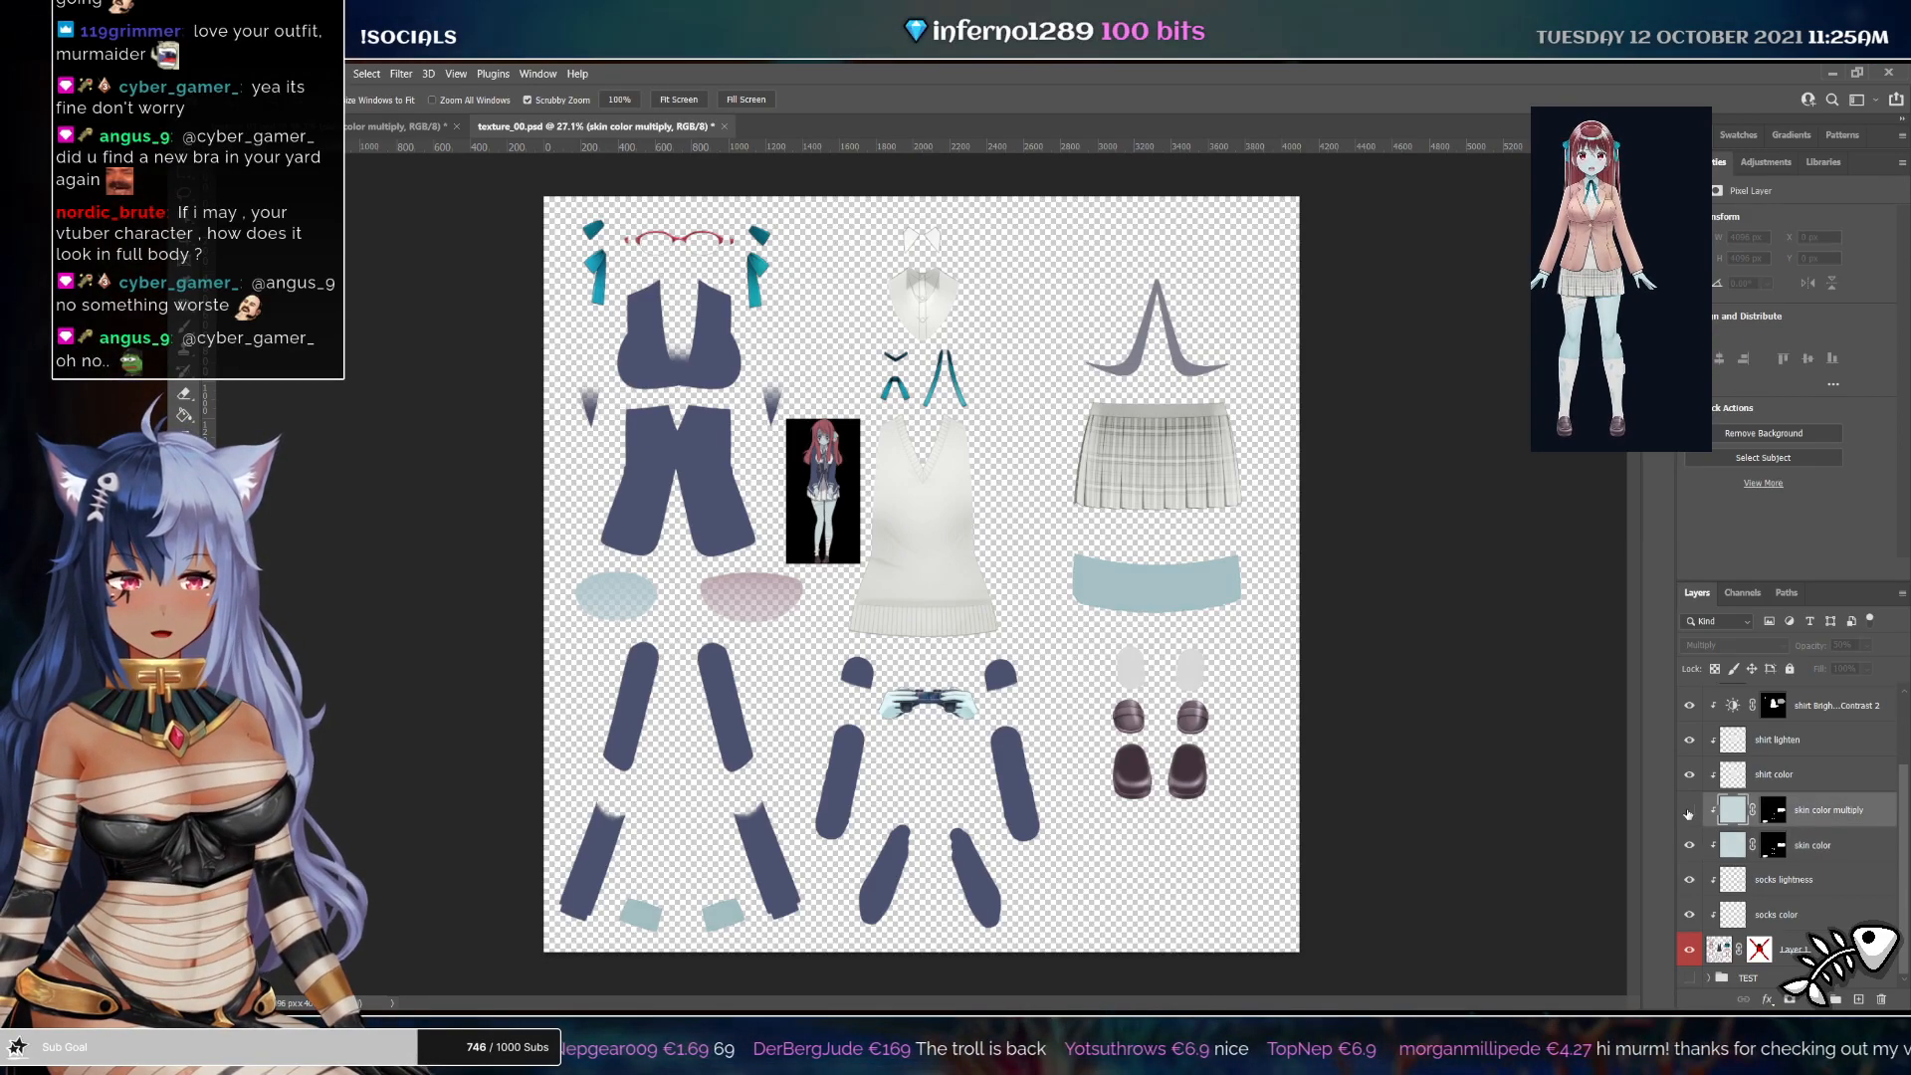
click(1779, 775)
click(1784, 748)
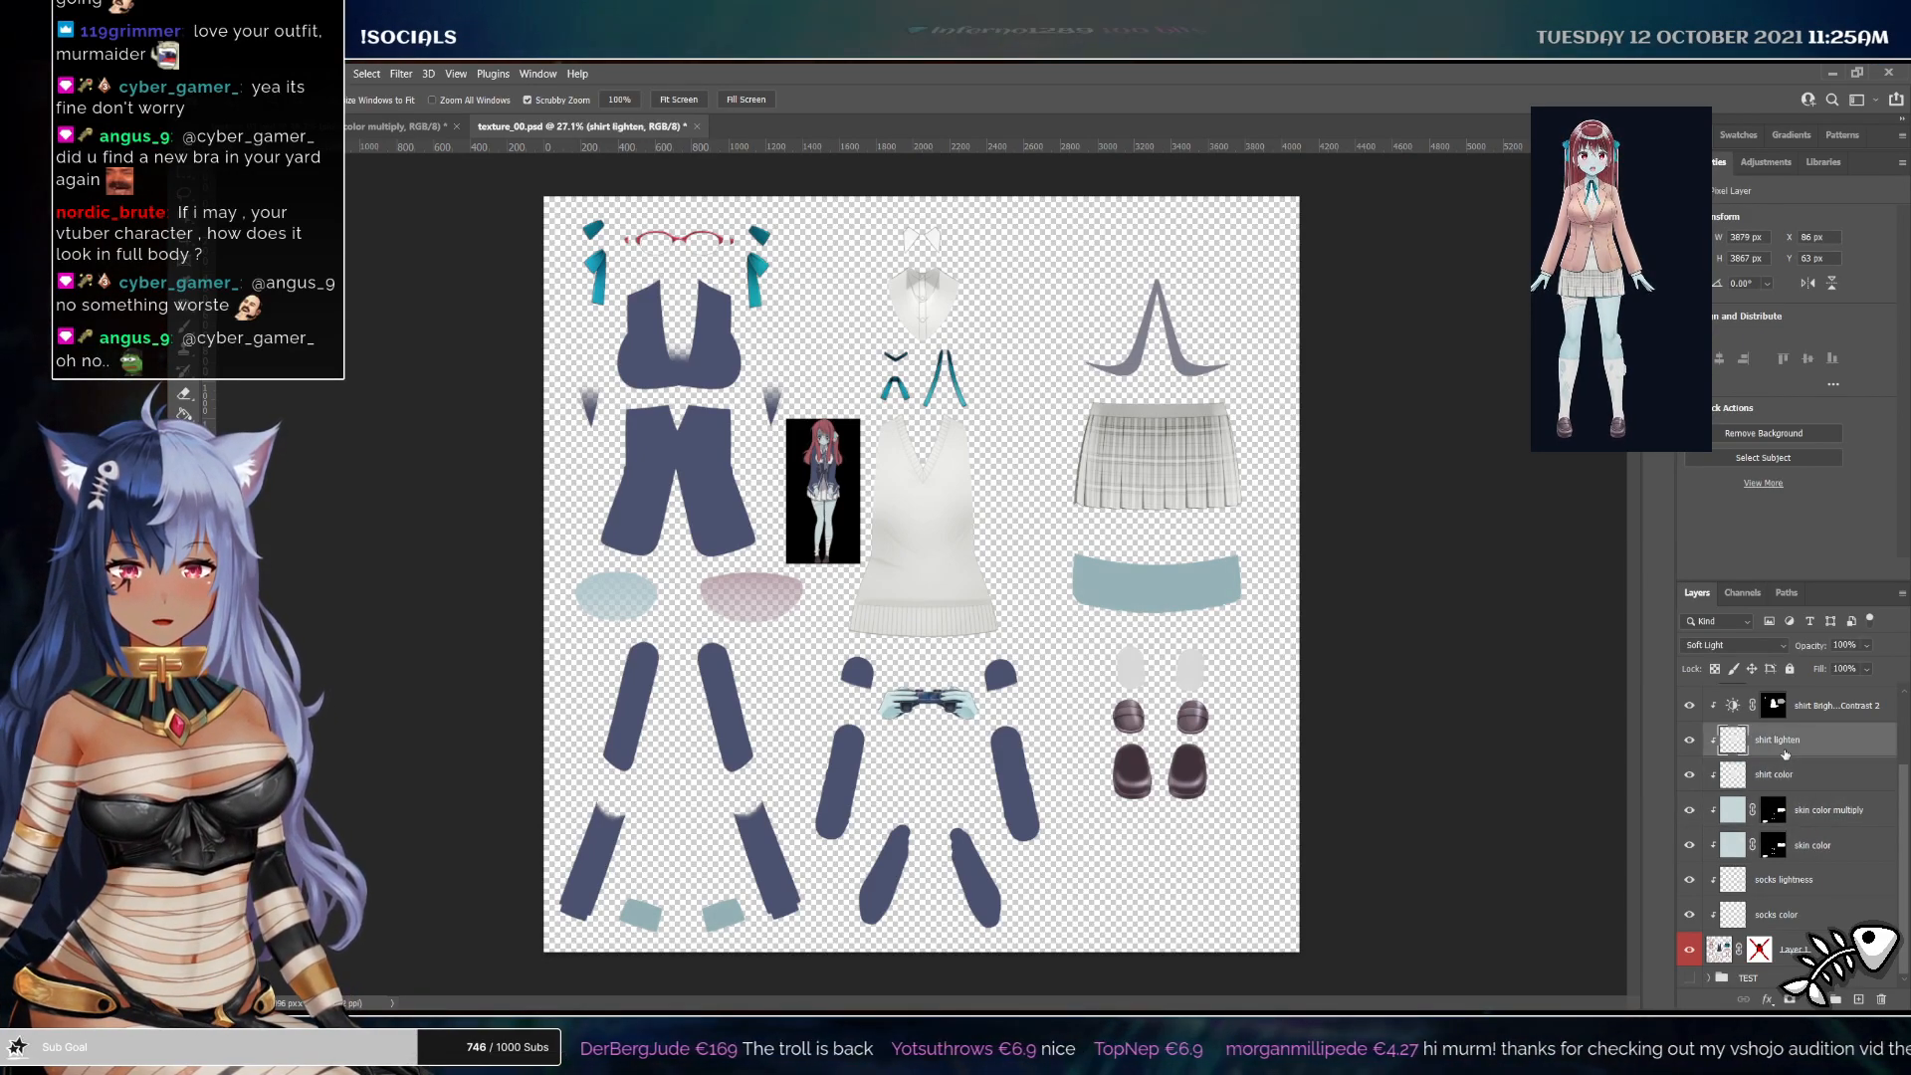
scroll(1781, 766, up, 1)
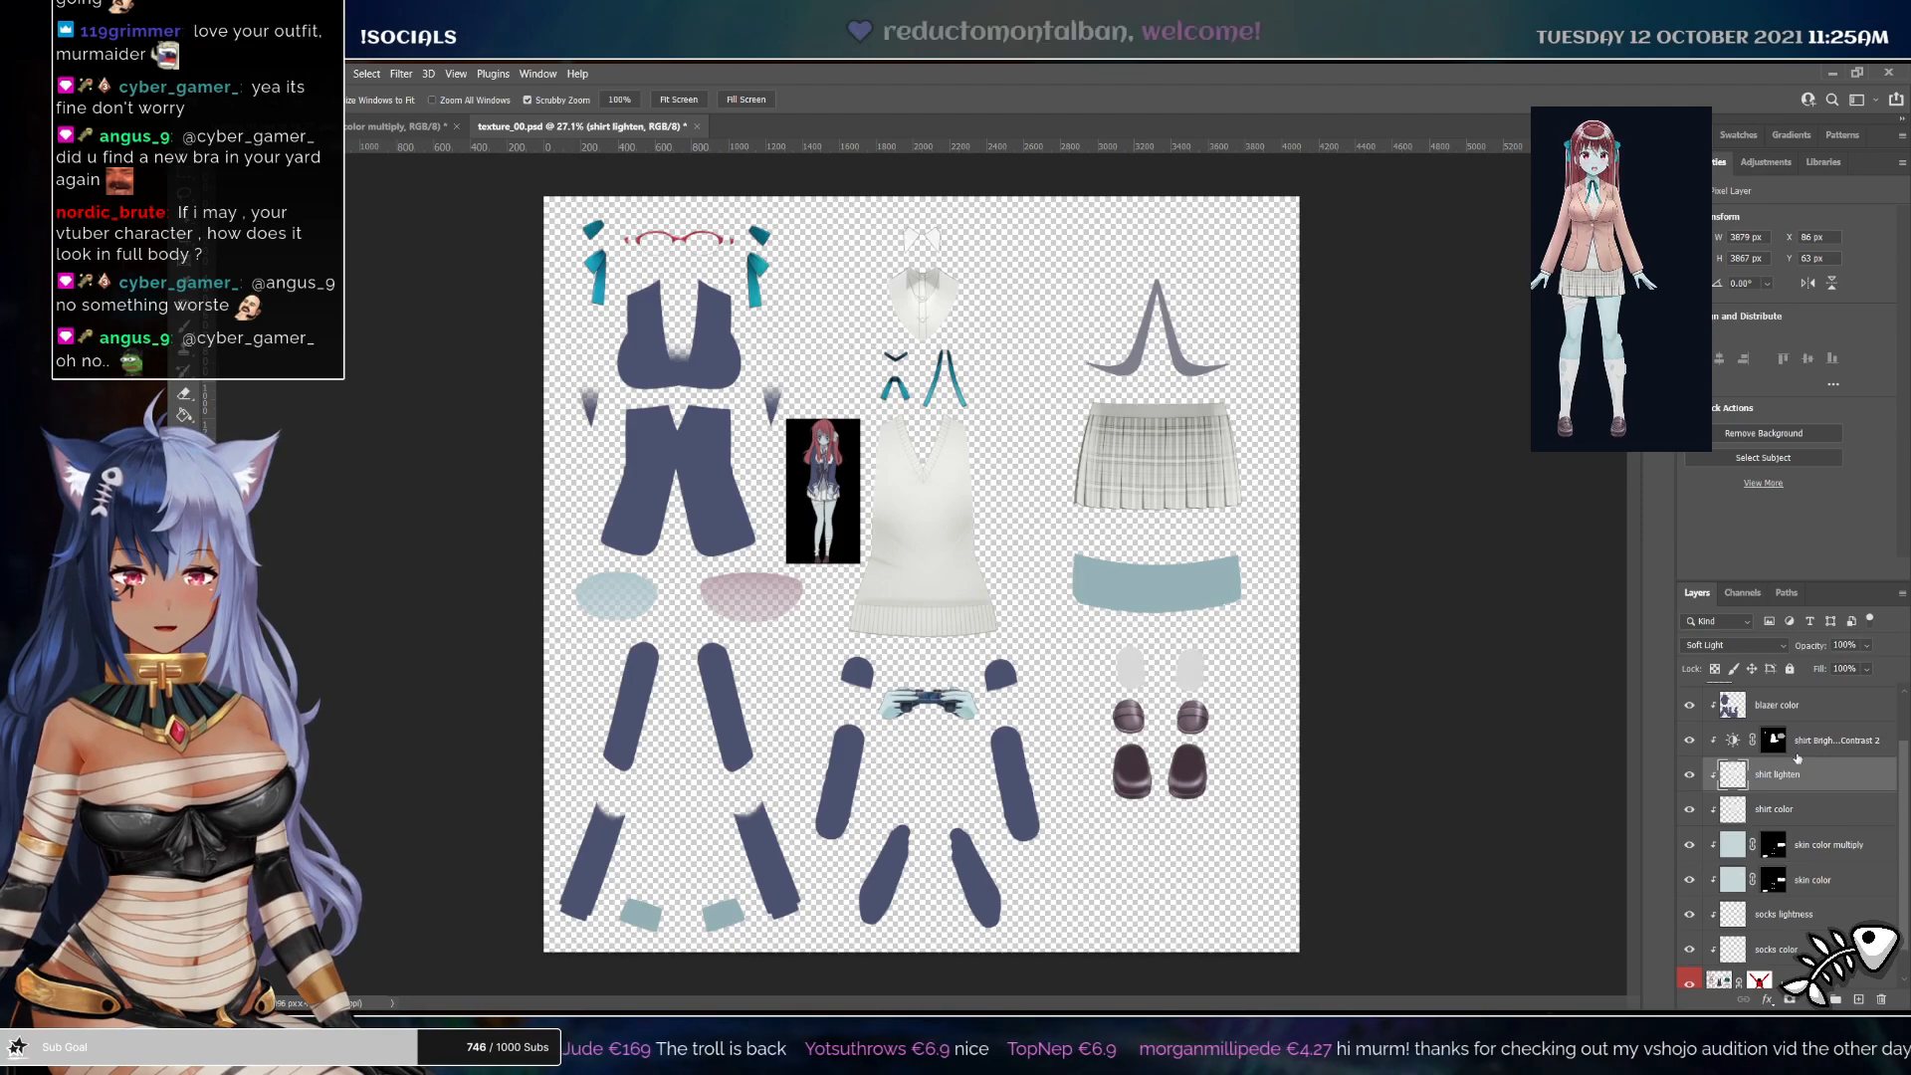
ctrl+click(1732, 781)
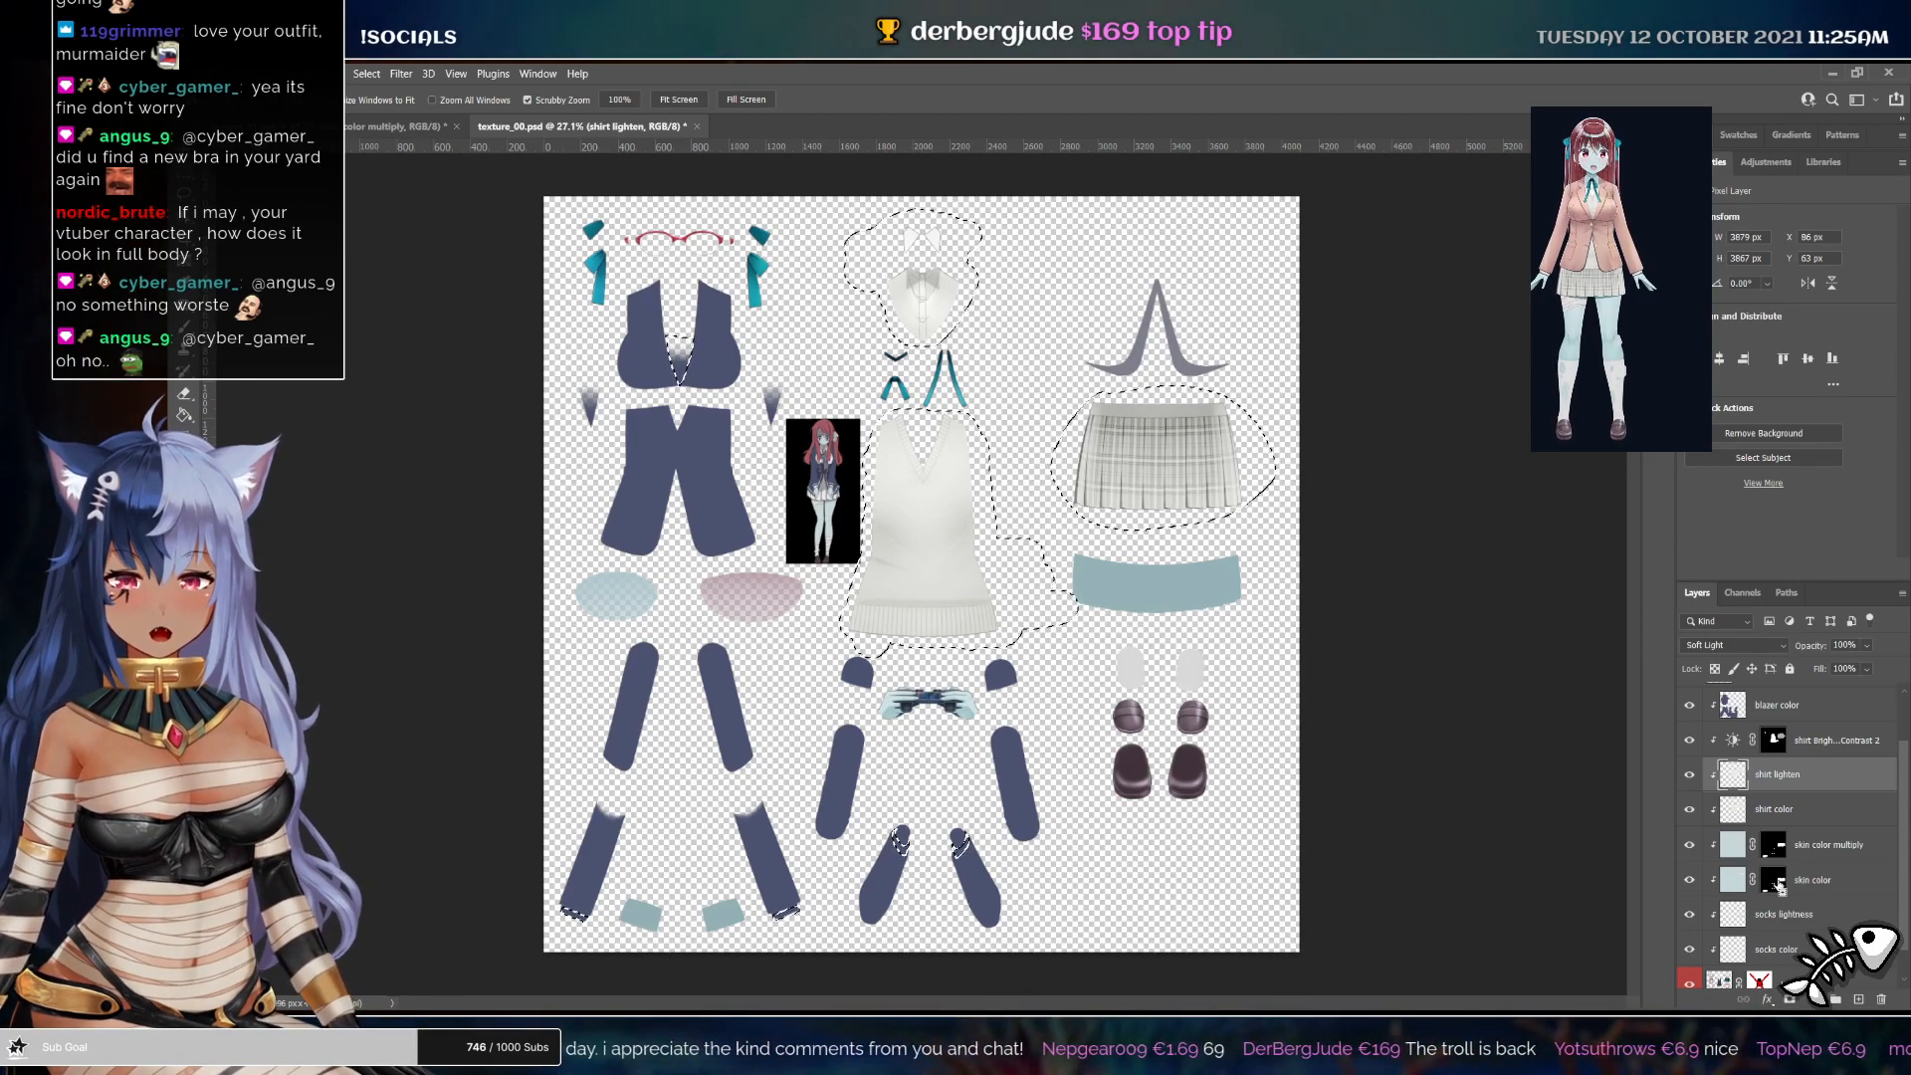
click(1819, 709)
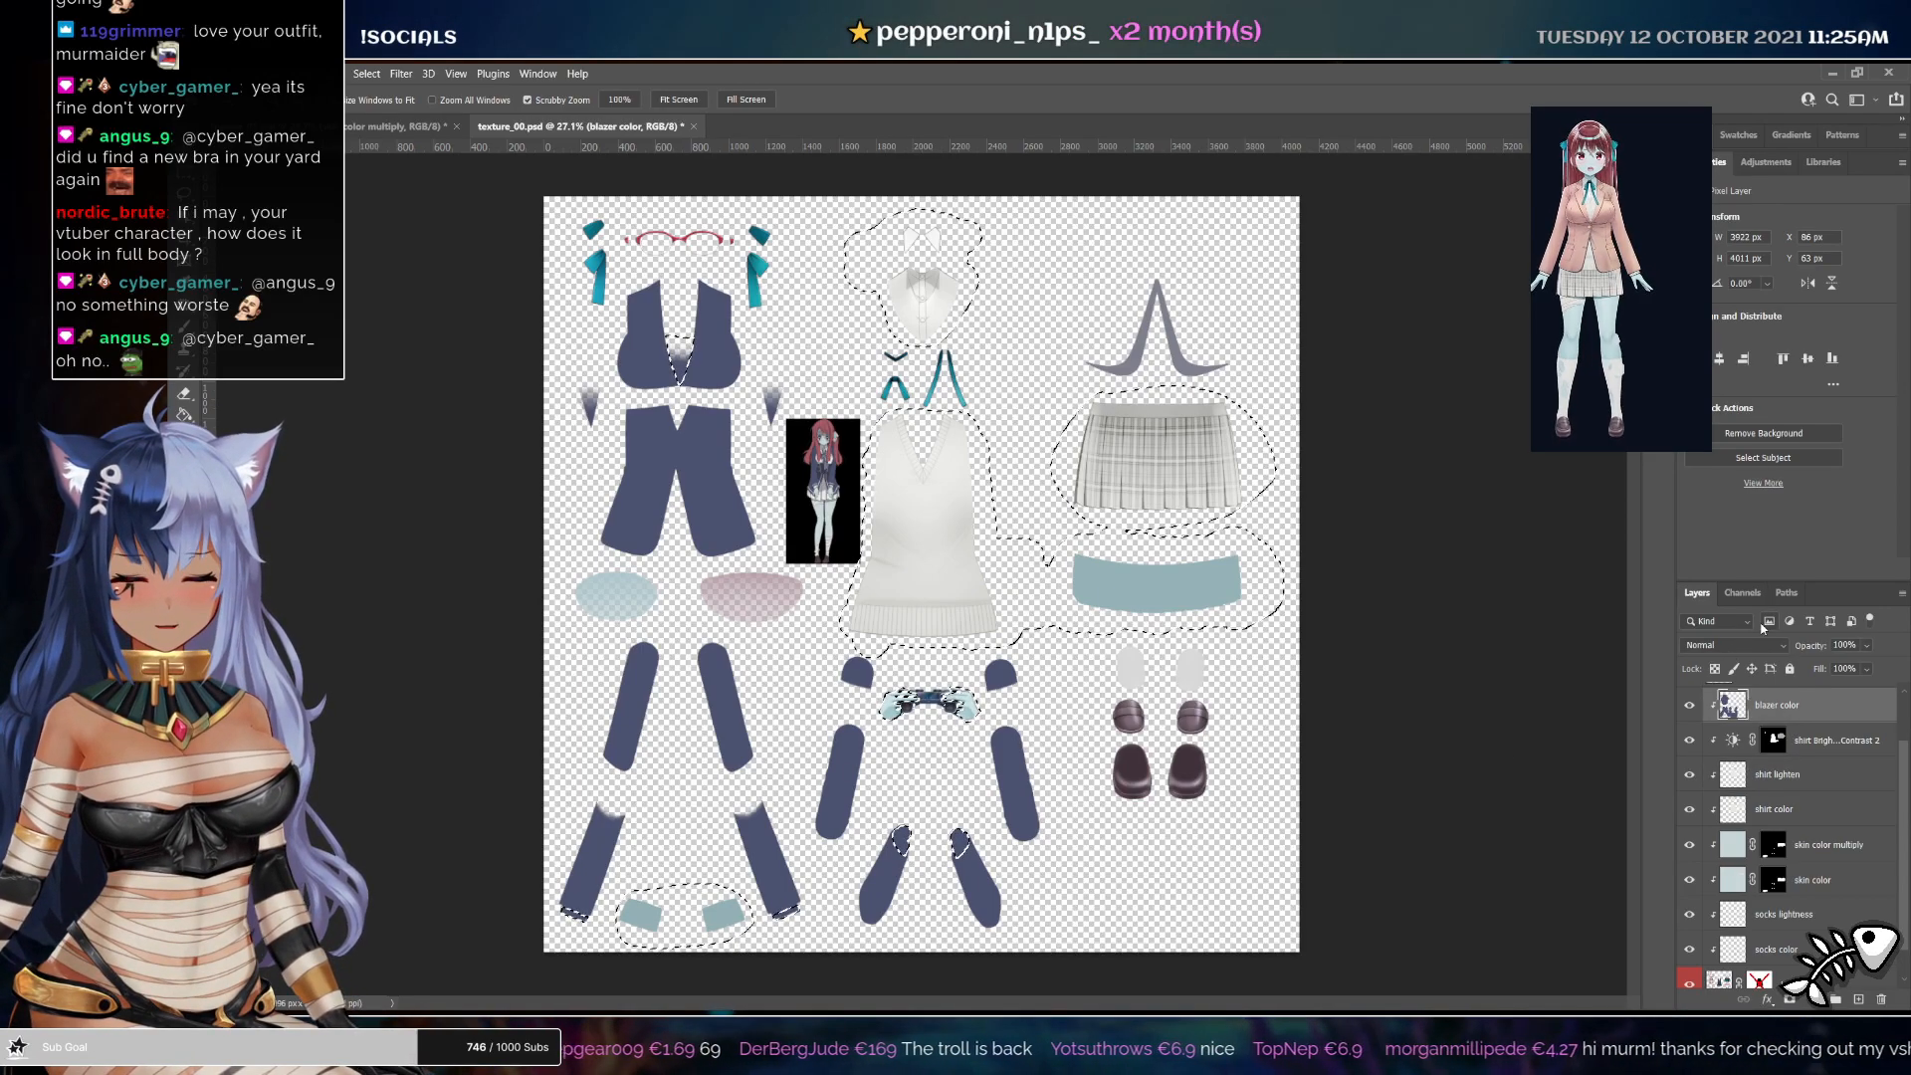
key(ctrl+d)
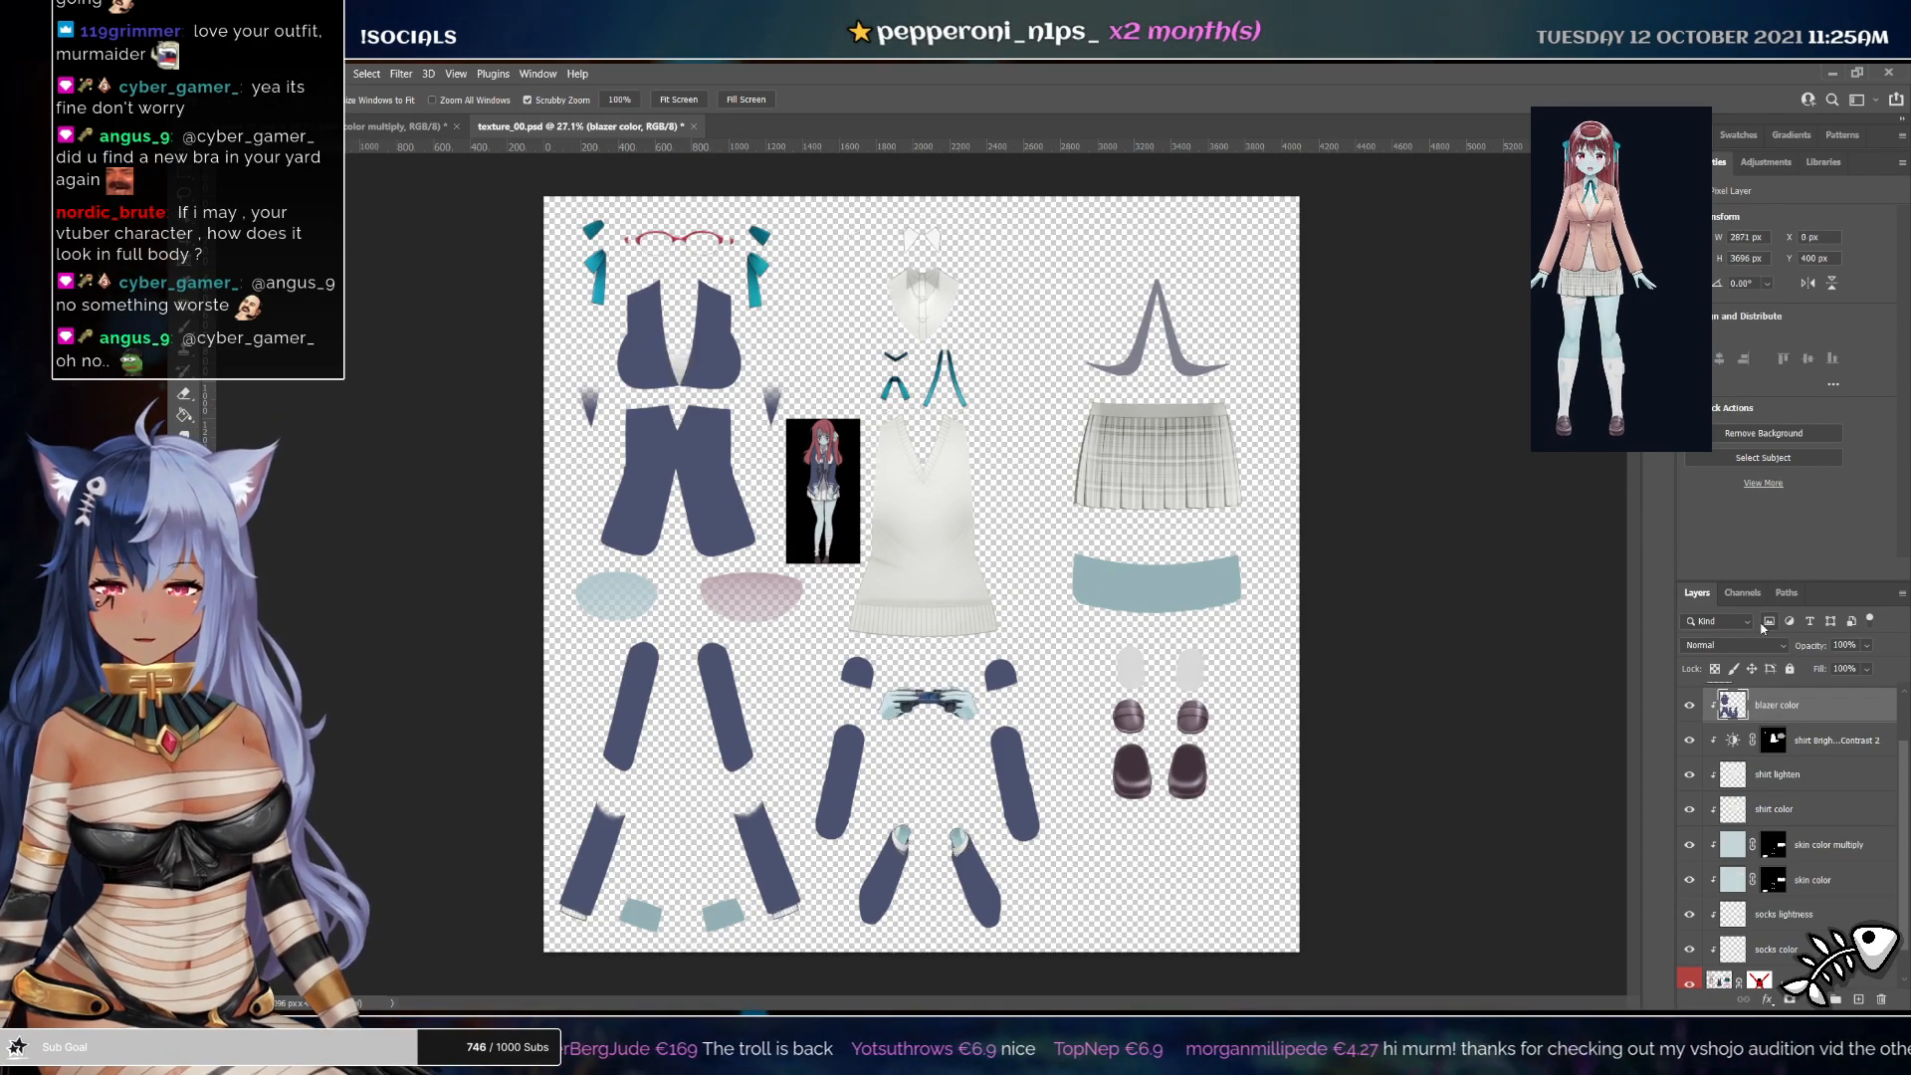
Touch up the blazer colour on a forearm sleeve piece and adjust the layer's blend mode
mouse_move(962, 828)
mouse_down()
mouse_move(1065, 903)
mouse_move(966, 882)
mouse_up()
click(1733, 646)
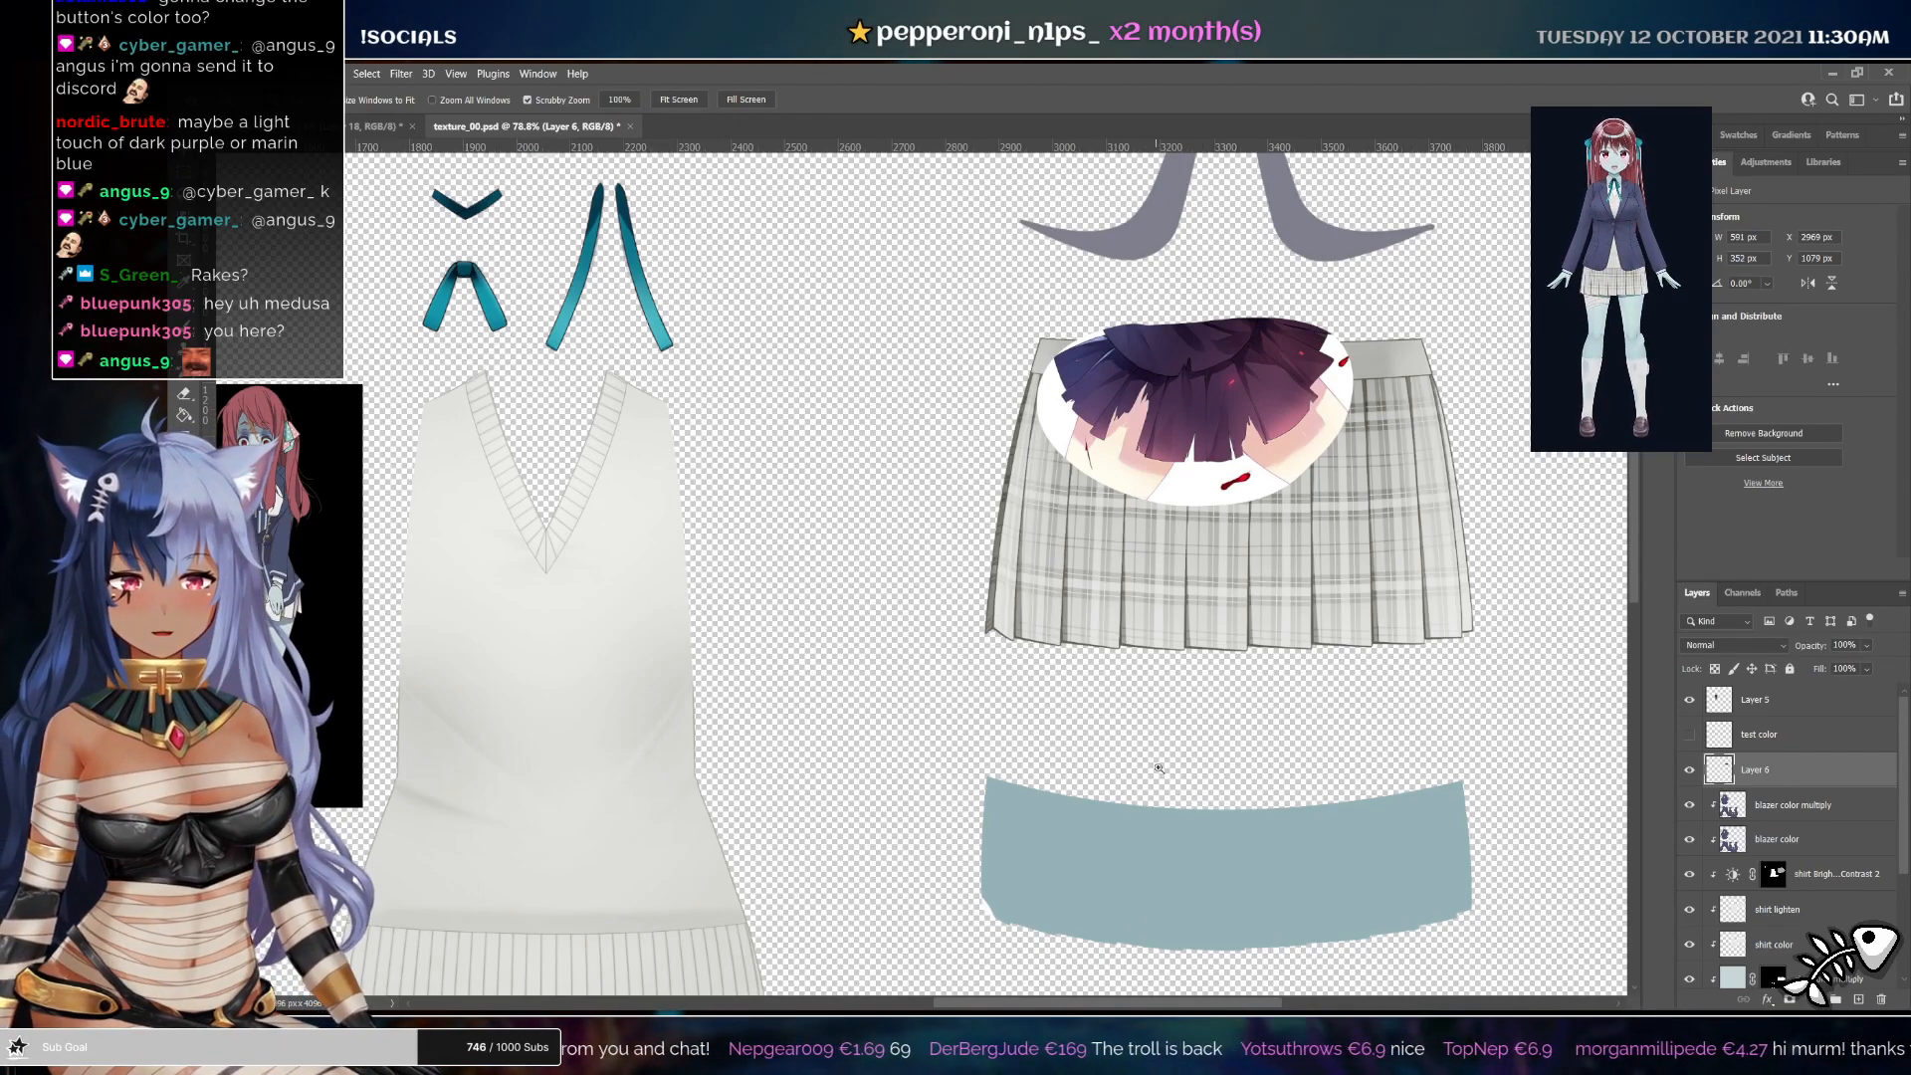
scroll(1788, 880, down, 3)
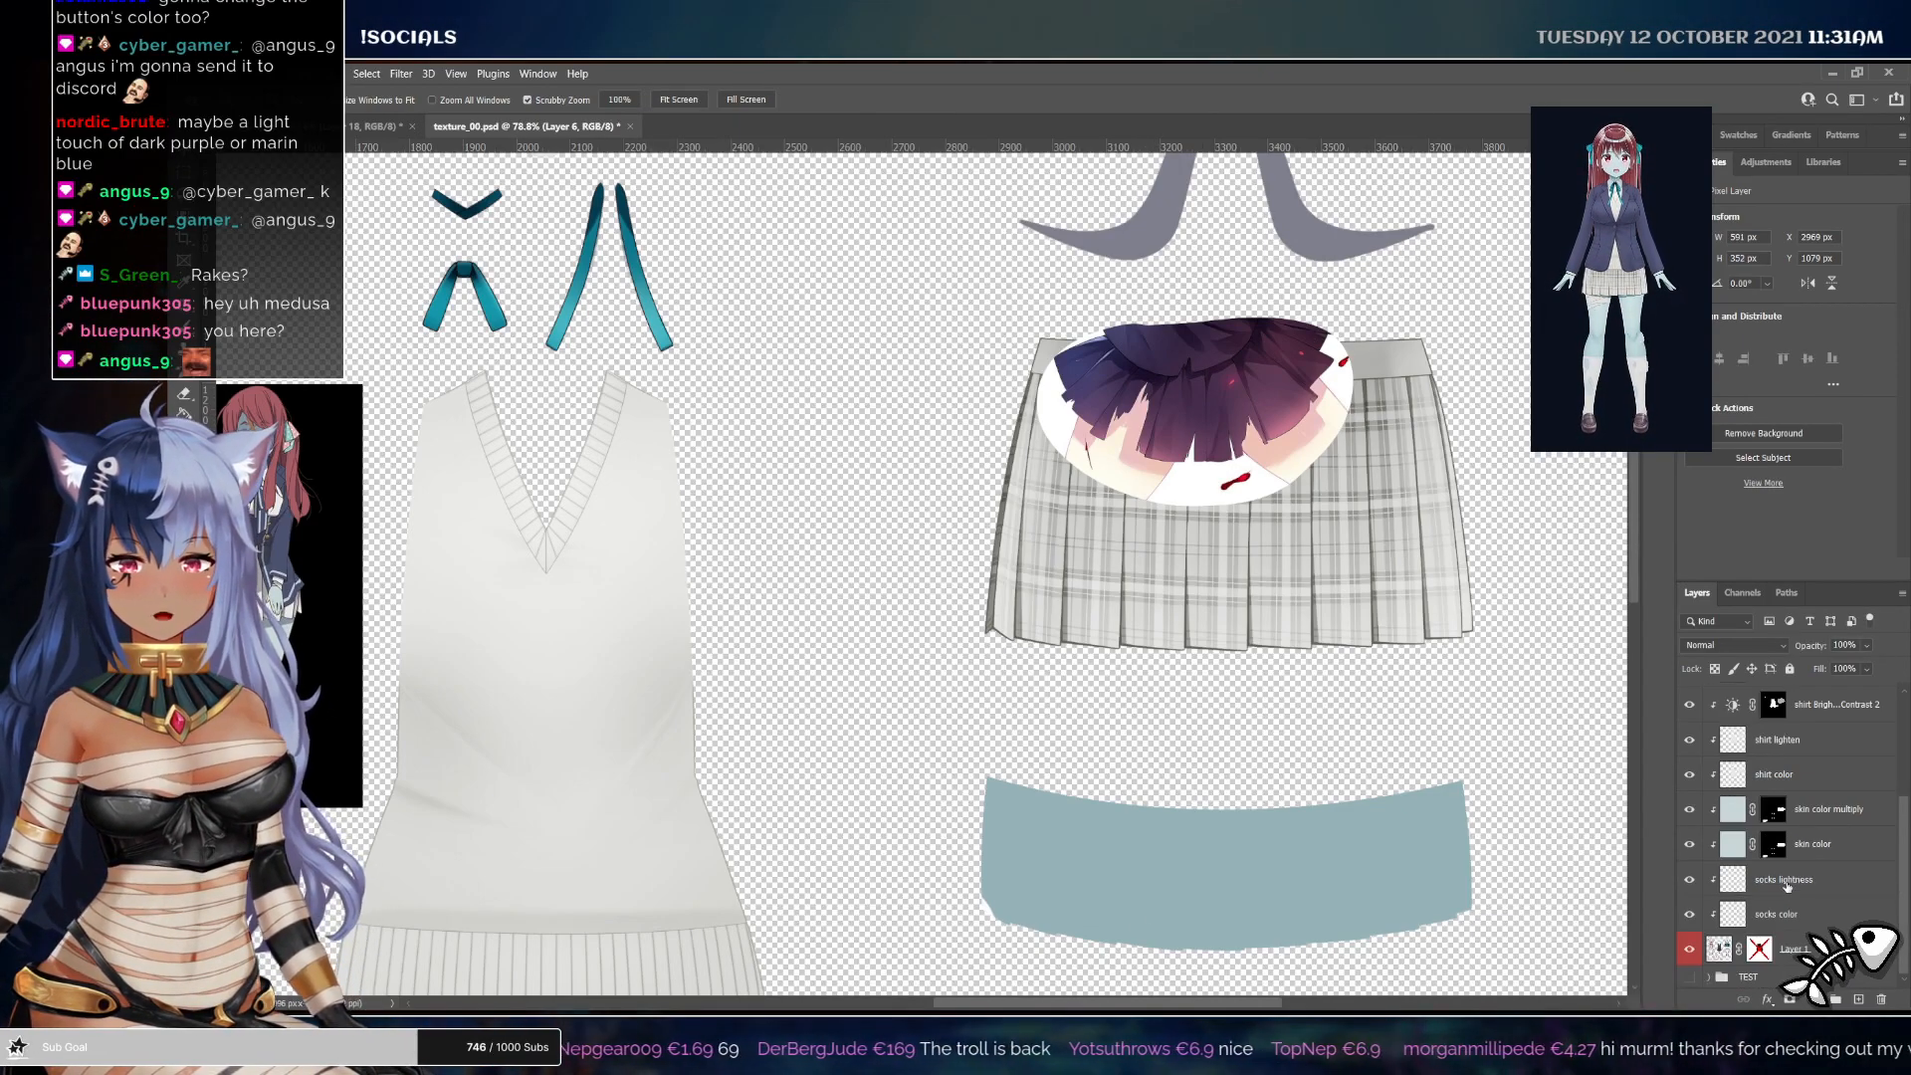
Add a layer mask to the base texture layer and paint a torn hole into the skirt on it
click(1793, 949)
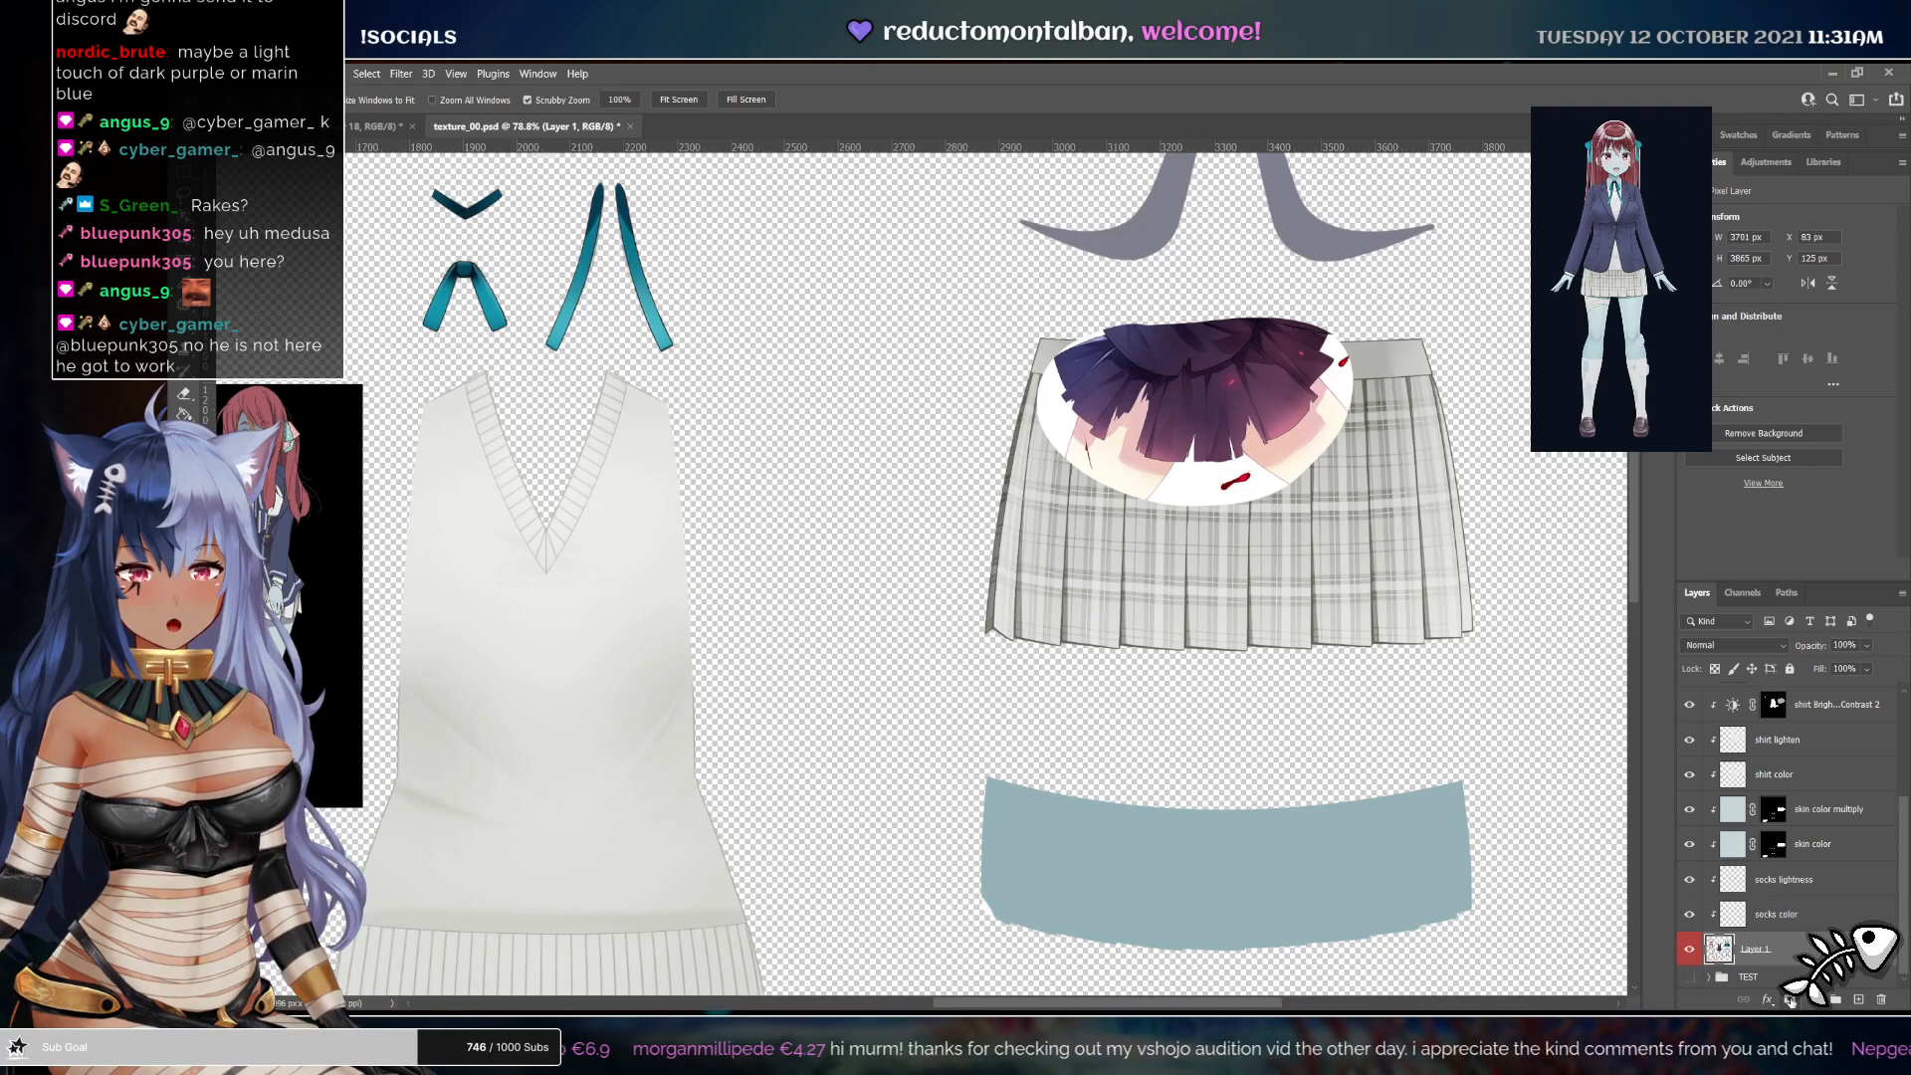
click(1790, 999)
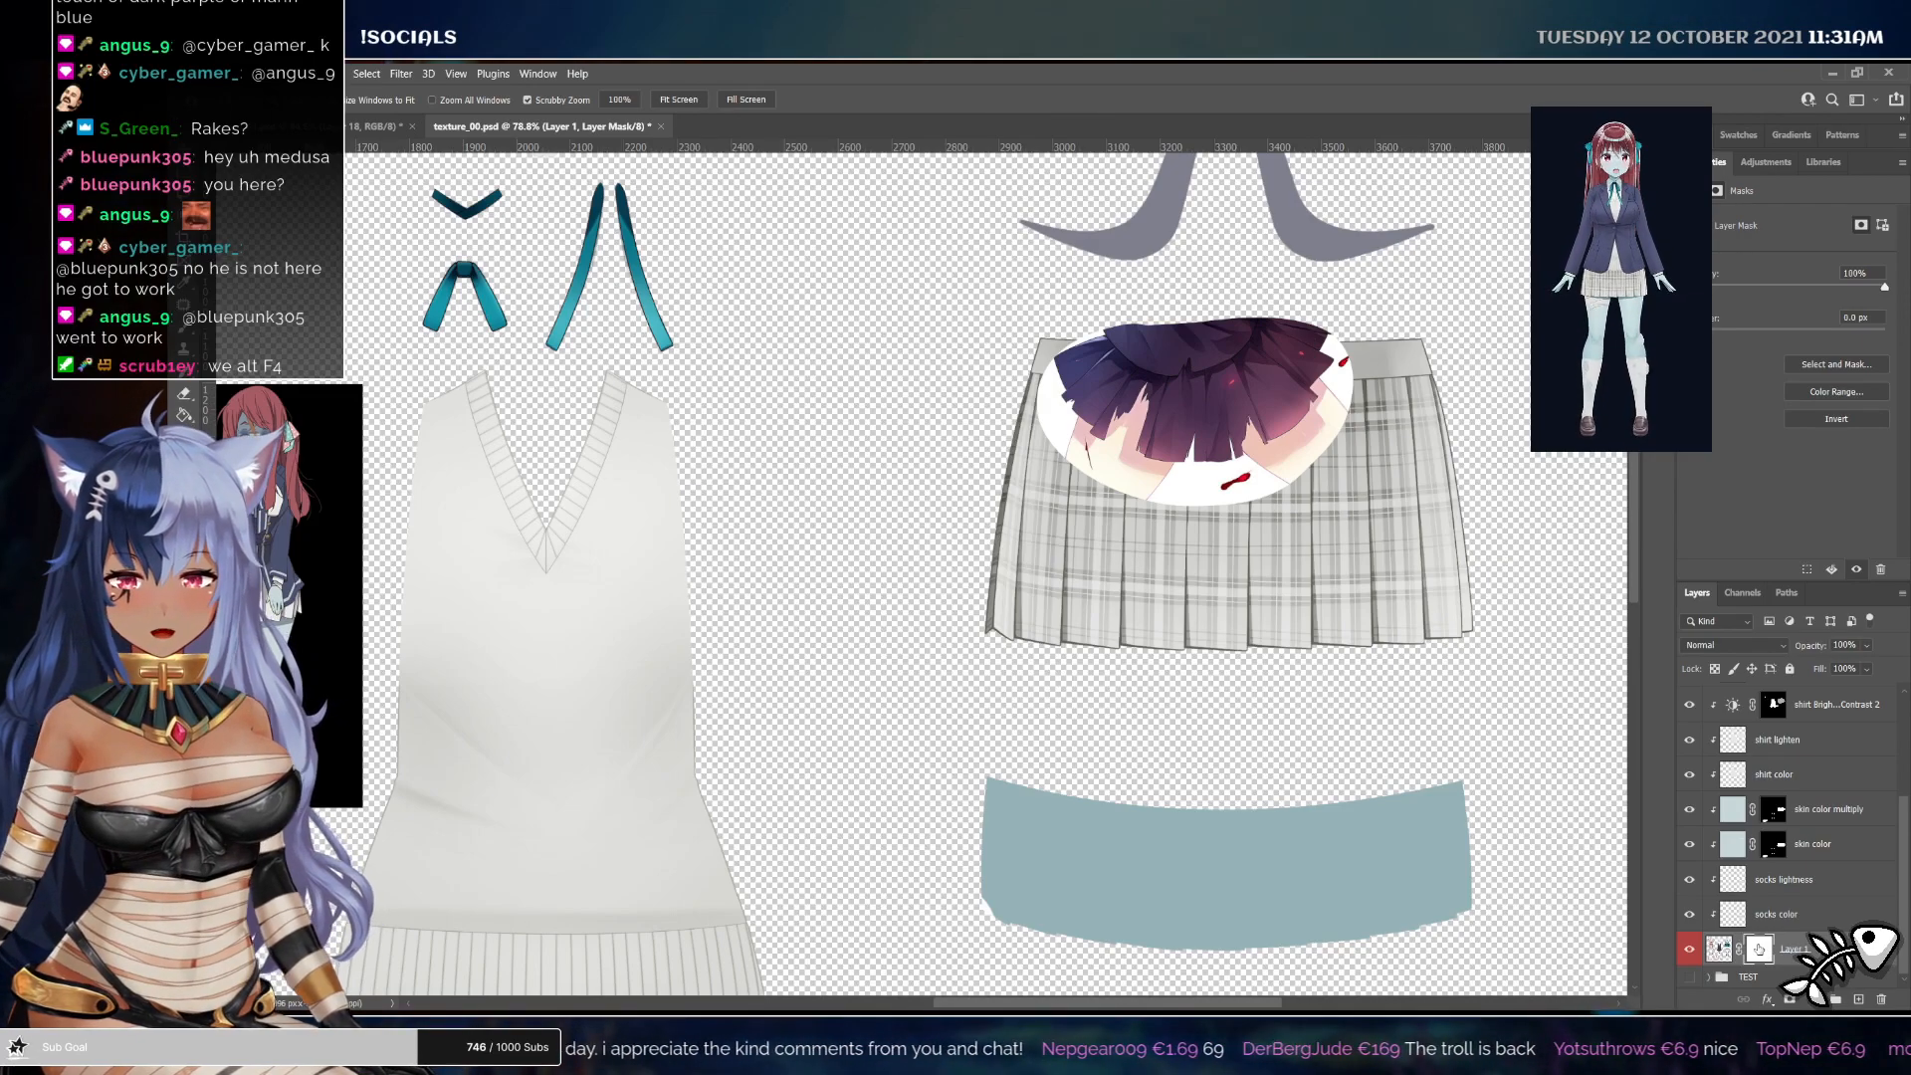
key(b)
drag(1094, 618, 1101, 655)
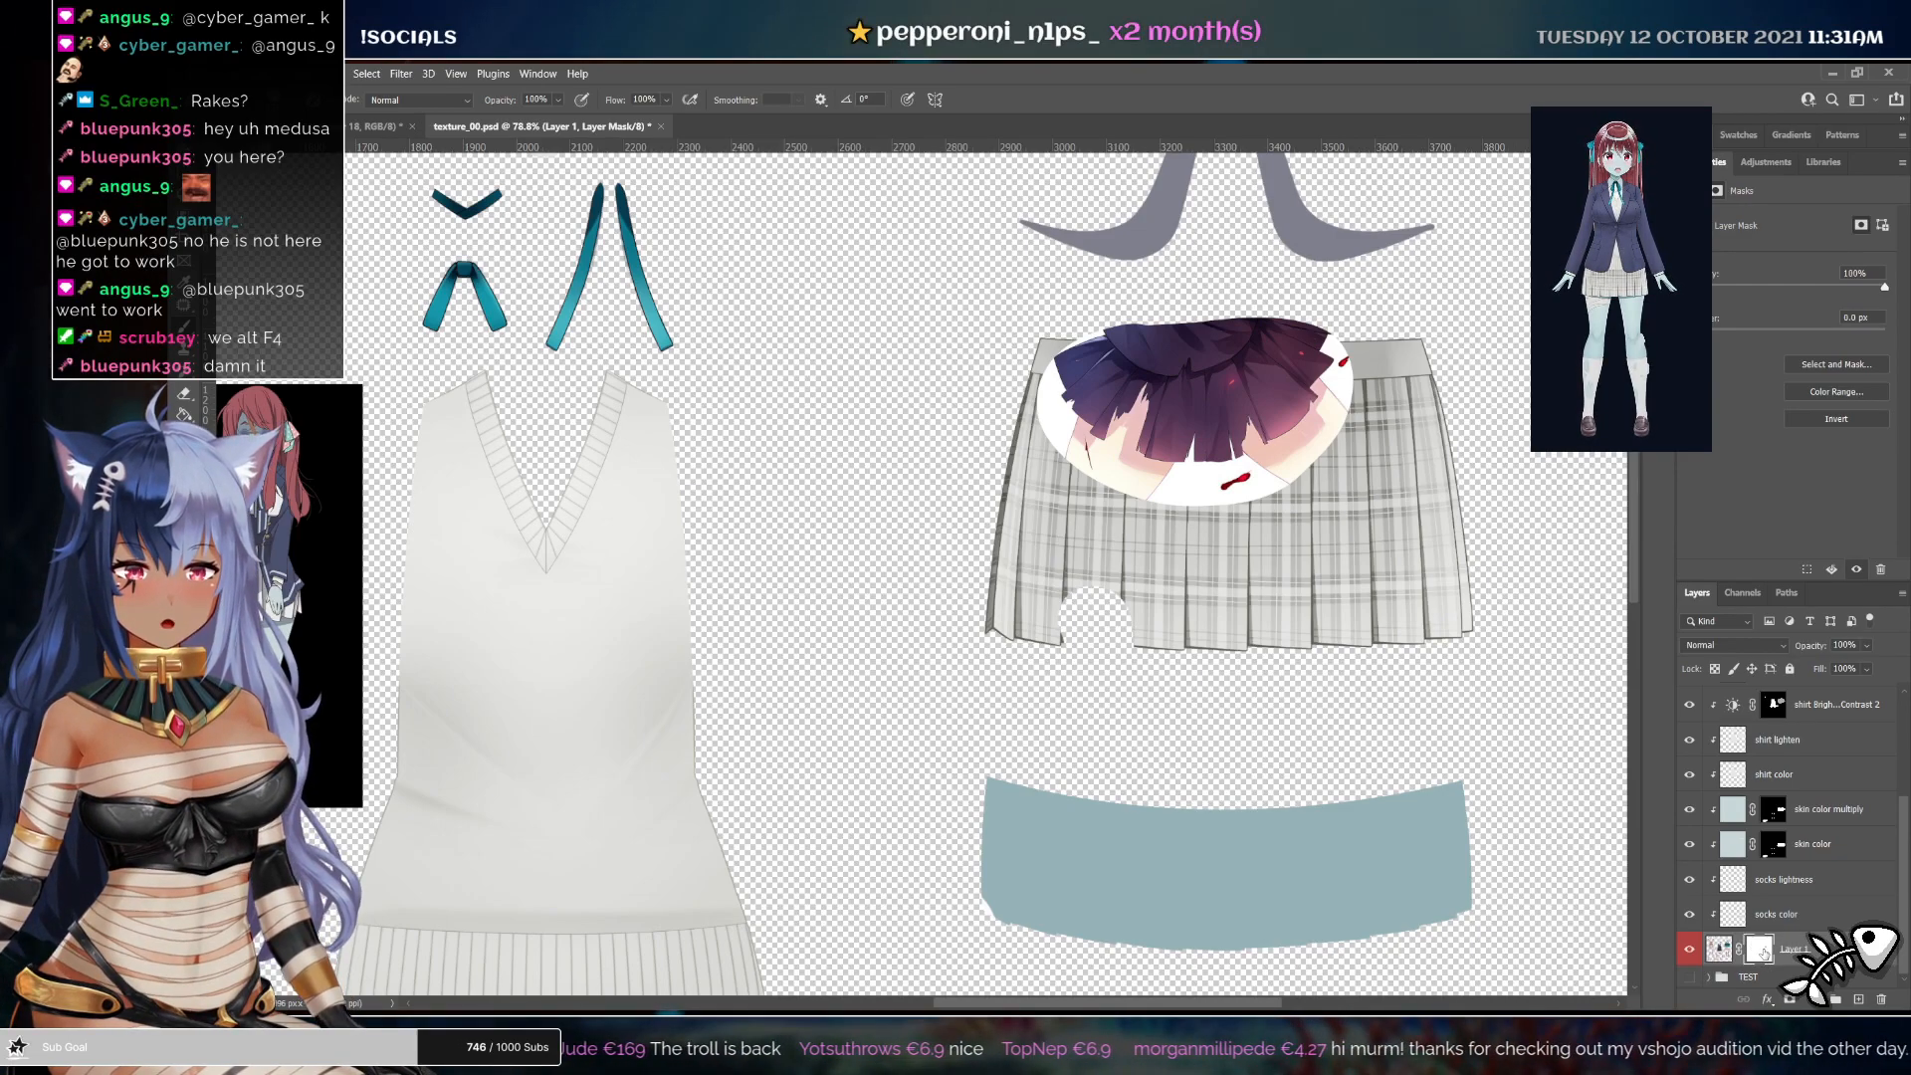
Toggle the base layer's mask off and on to compare the skirt with and without the hole
shift+click(1763, 952)
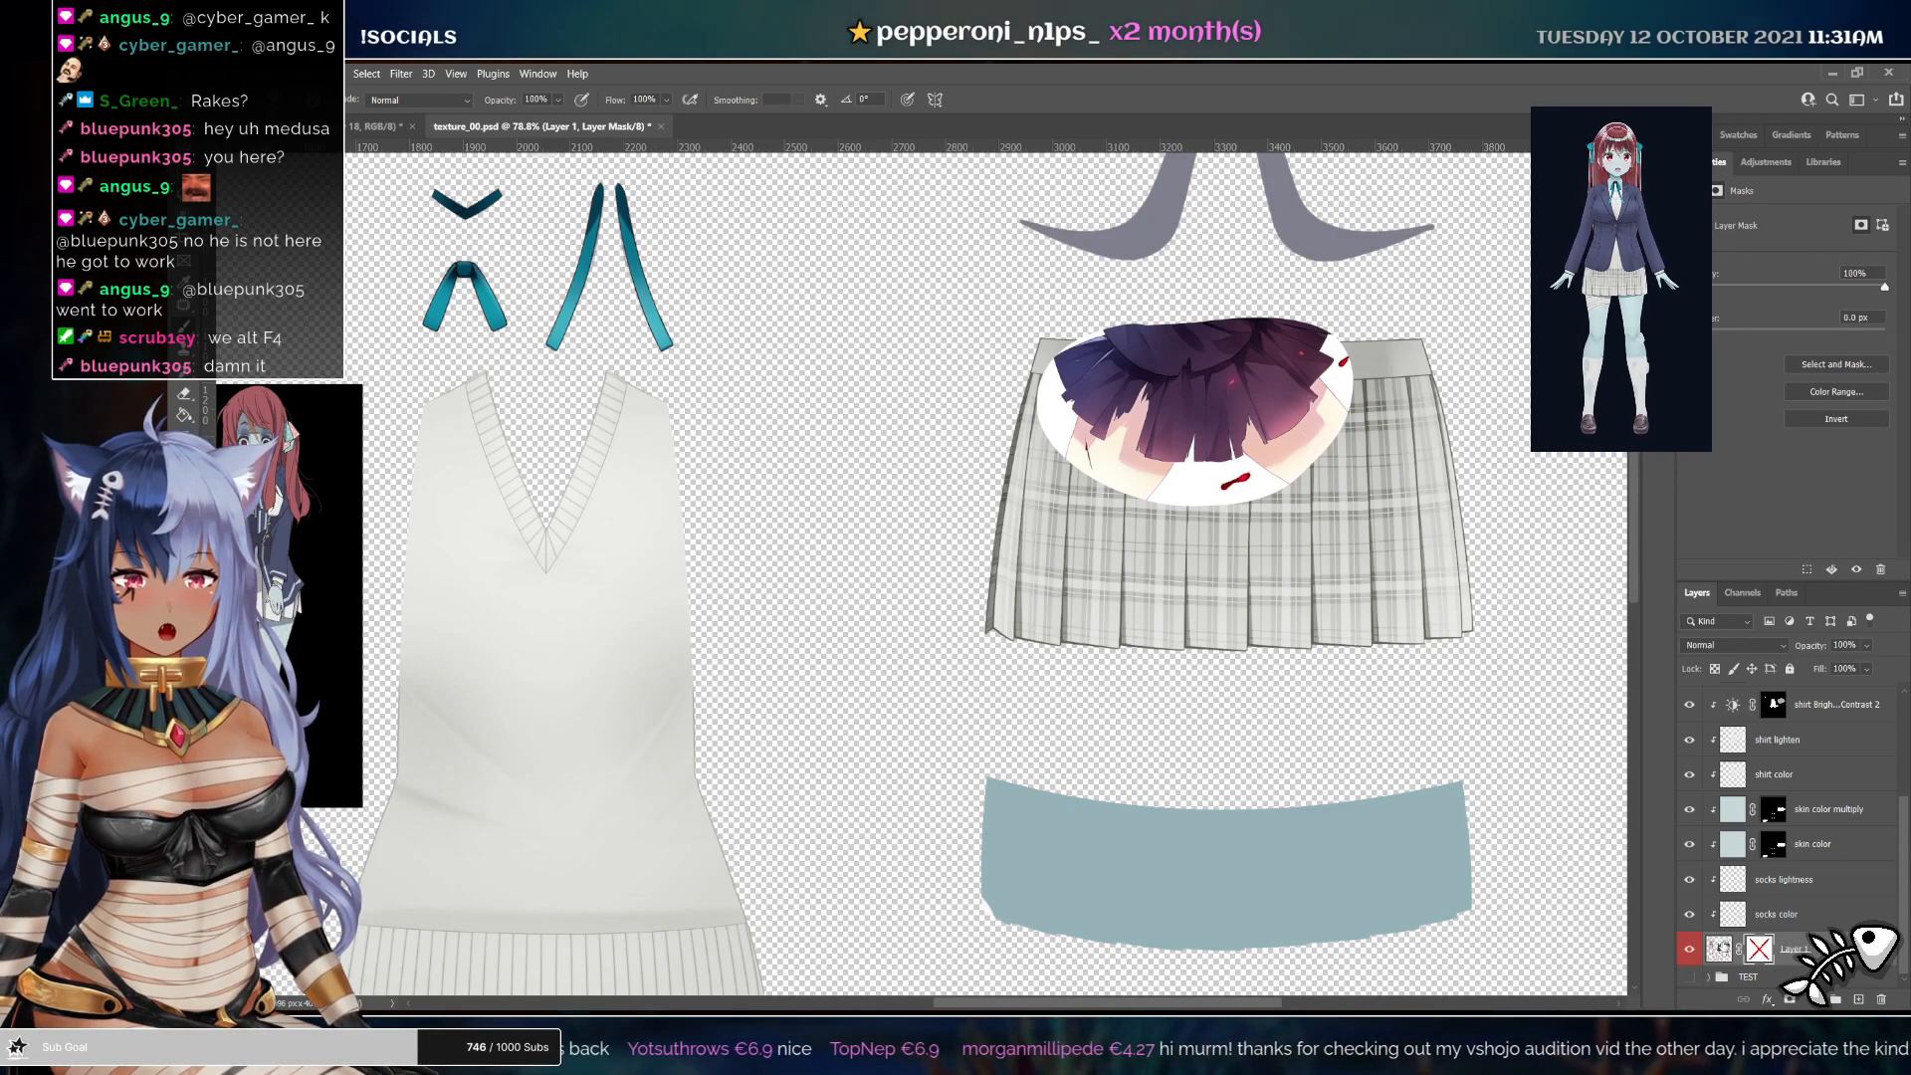
shift+click(1763, 952)
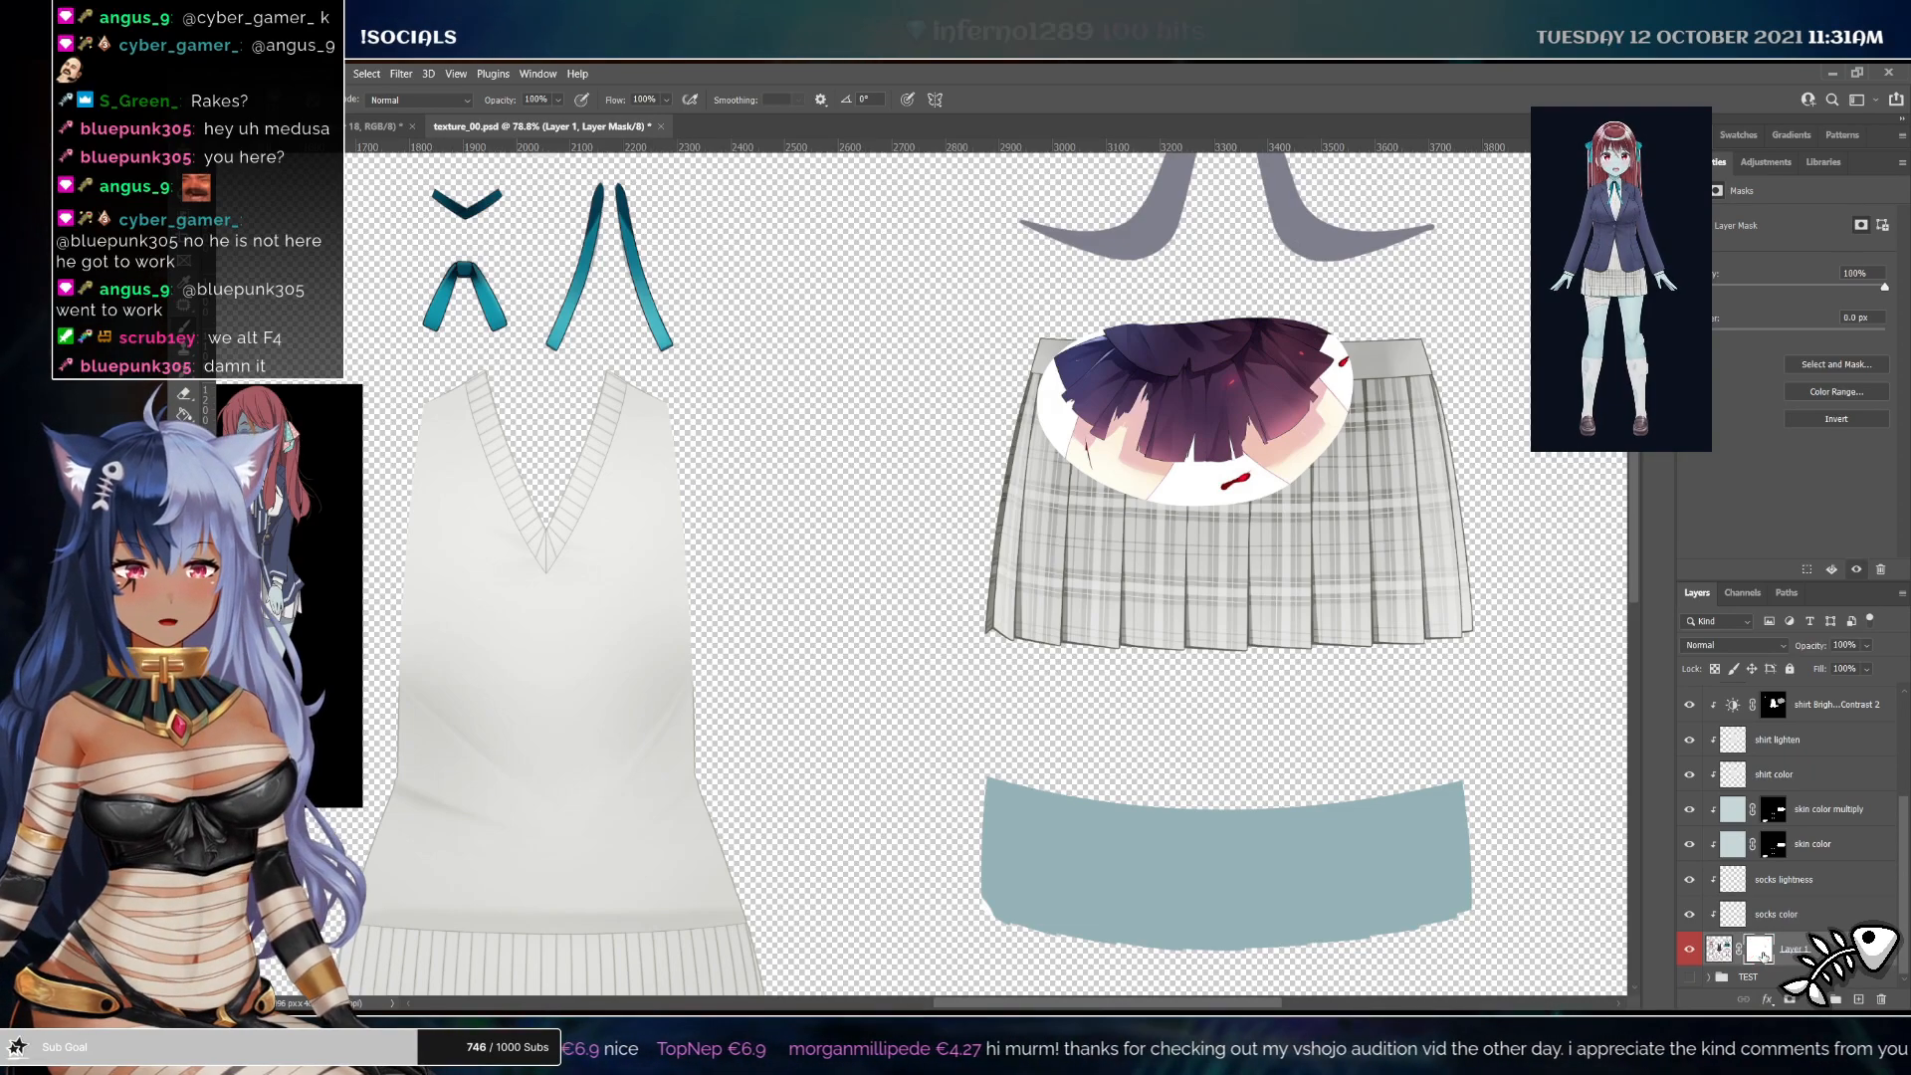
key(z)
shift+click(1760, 951)
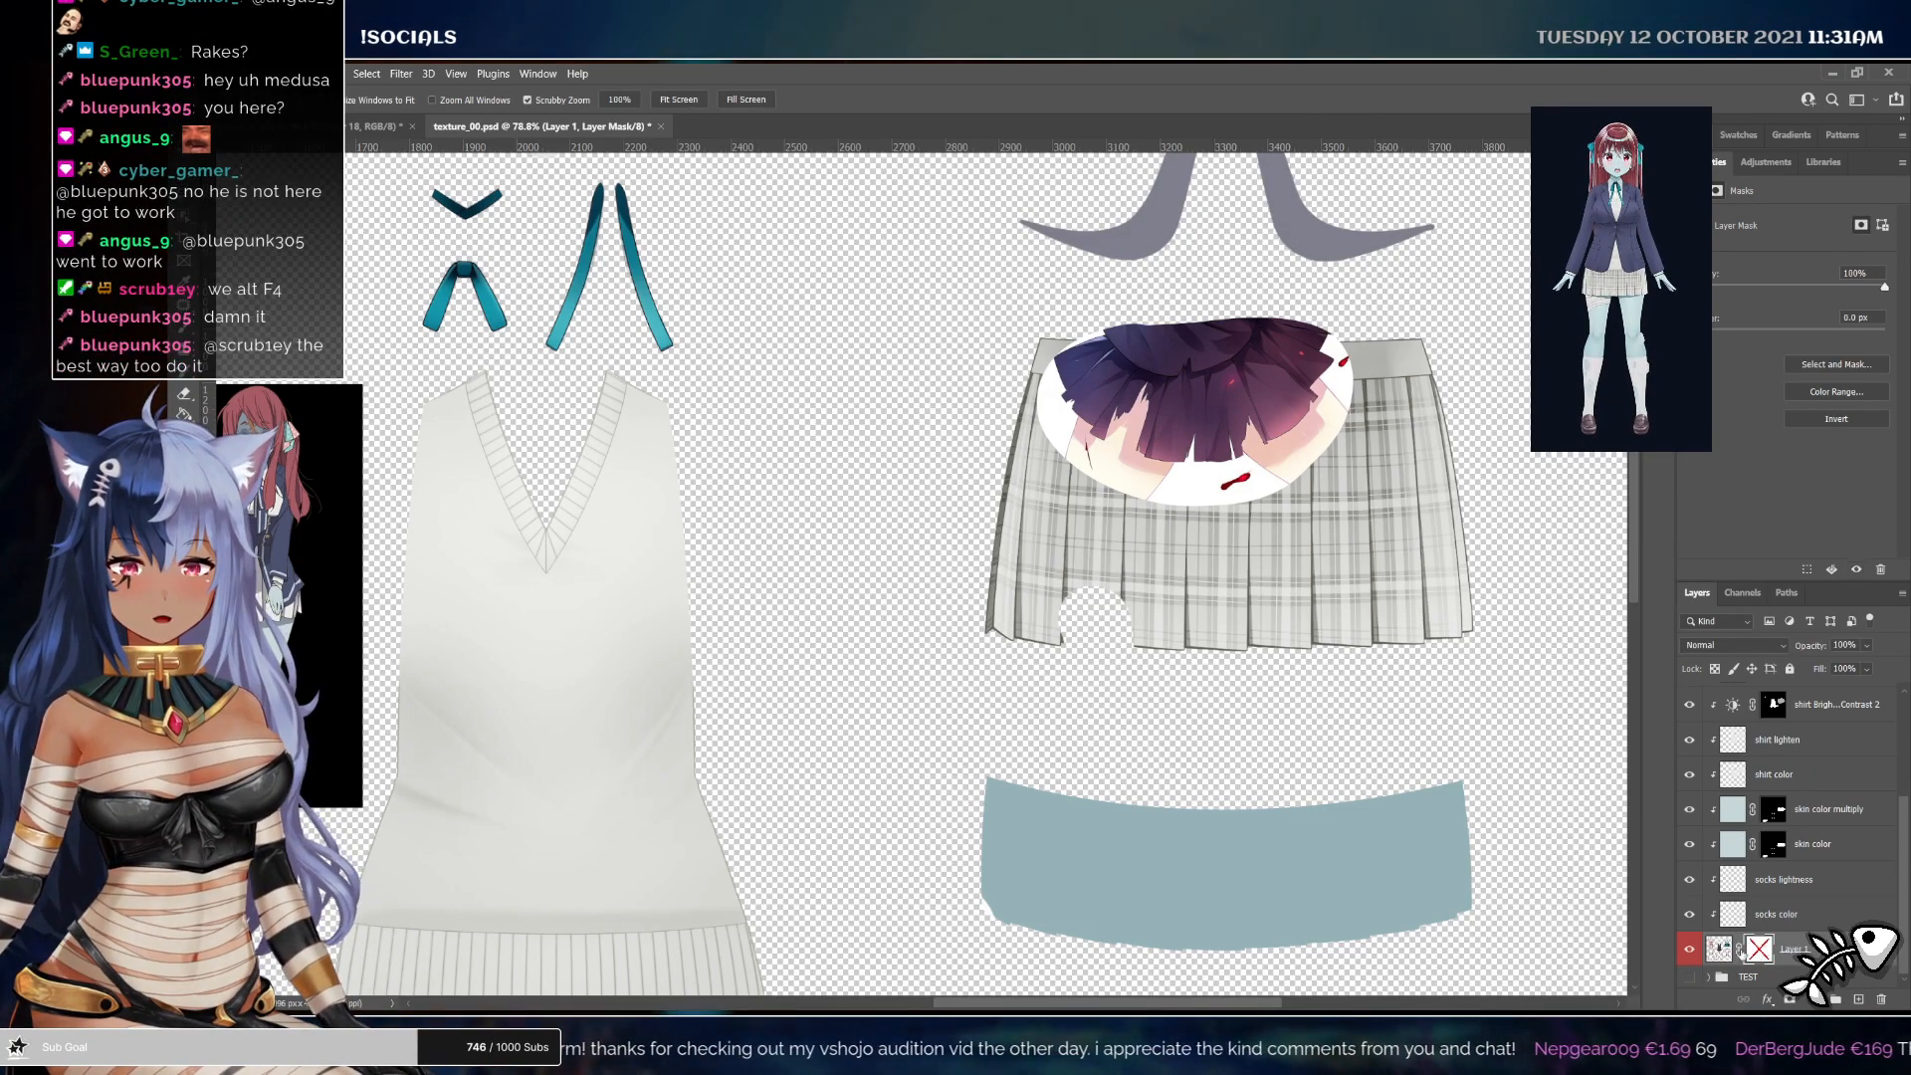
click(1718, 950)
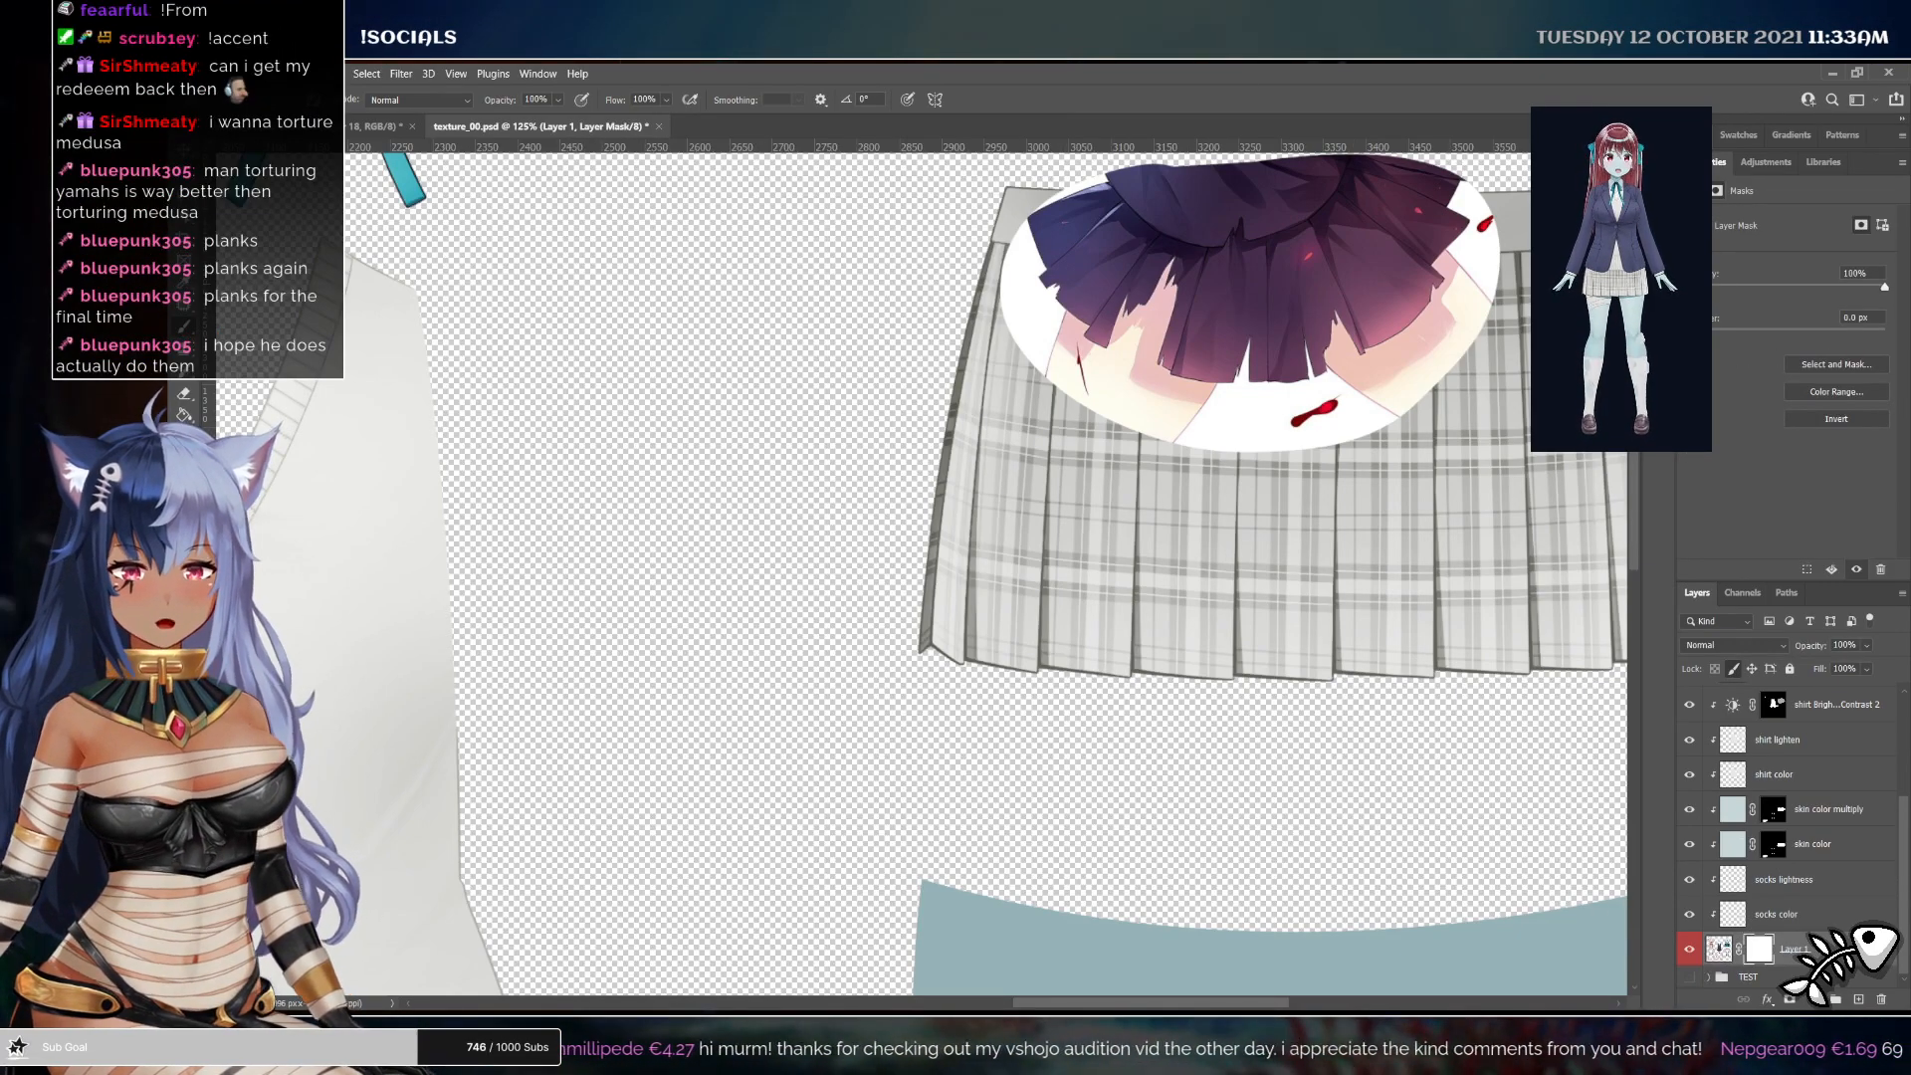
Create a new layer below the base texture and fill it with the navy foreground colour as a backdrop
click(1748, 978)
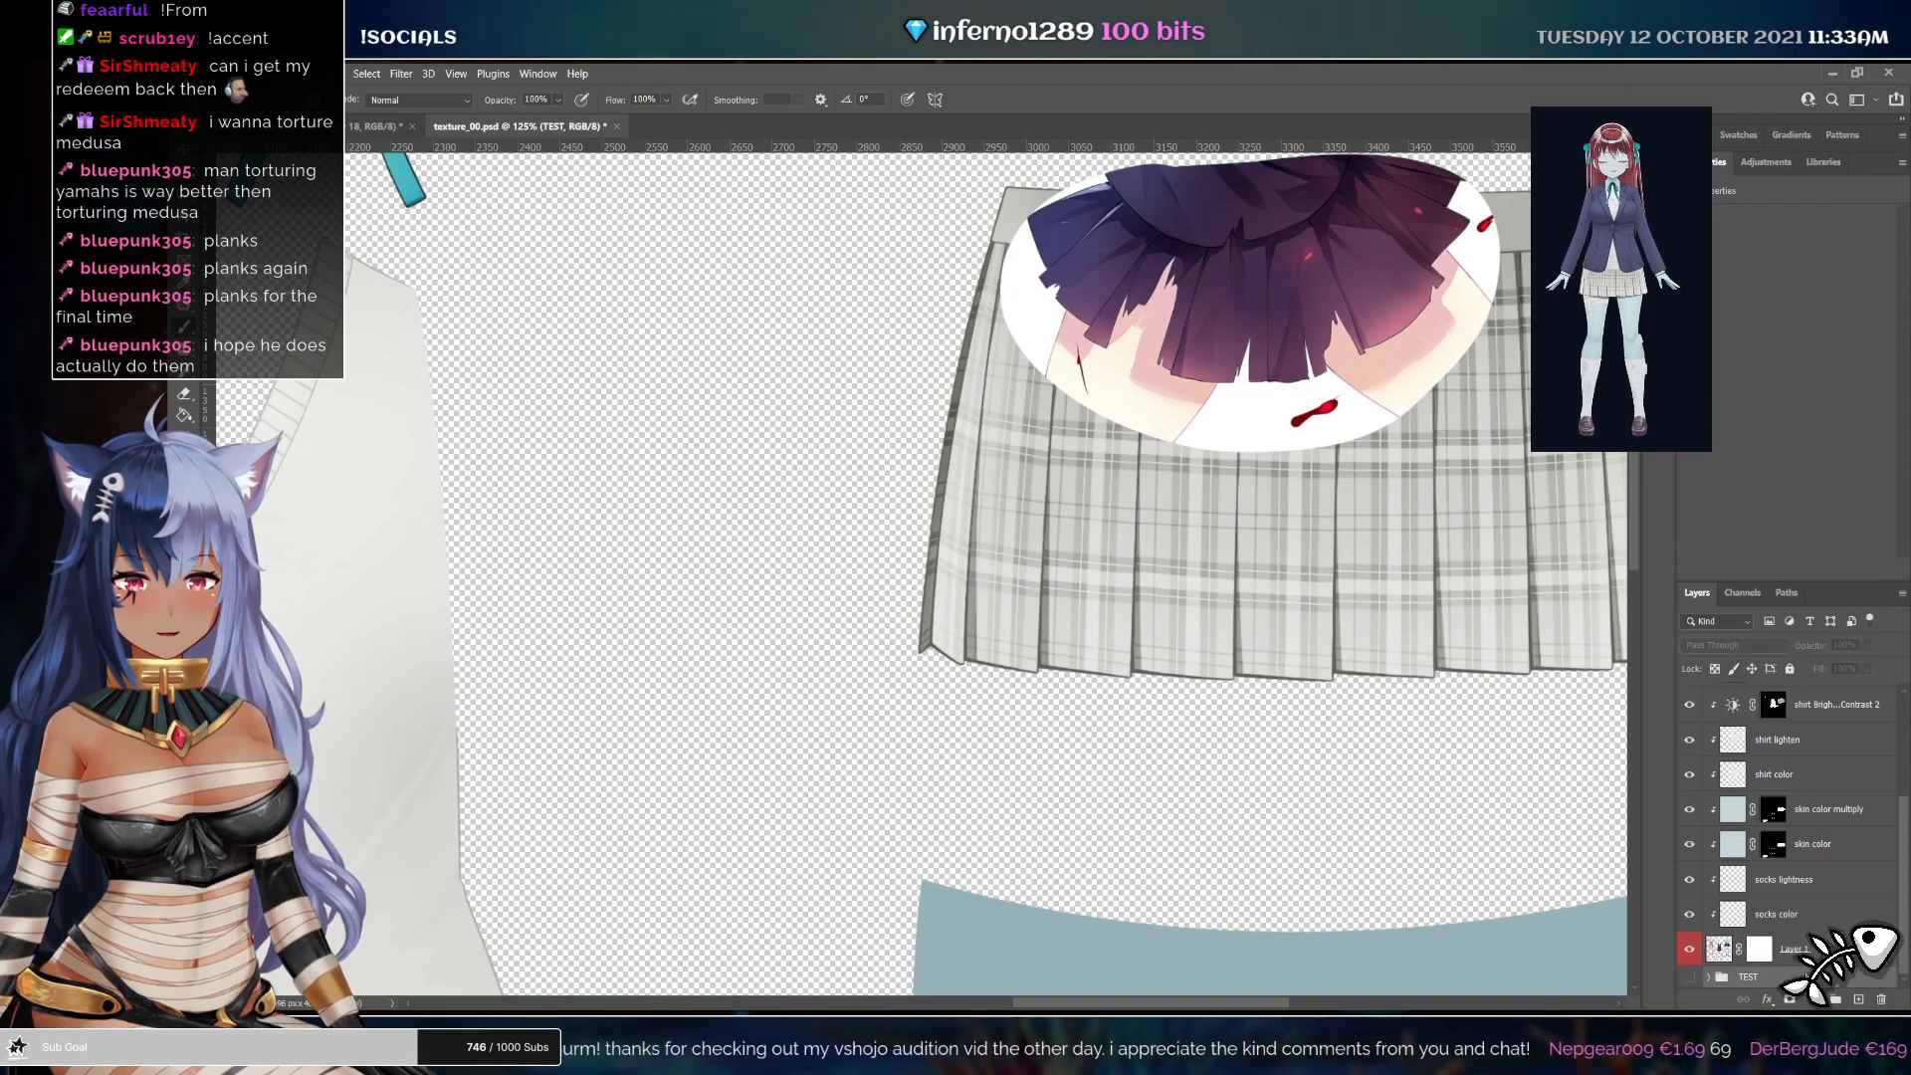
key(ctrl+alt+shift+n)
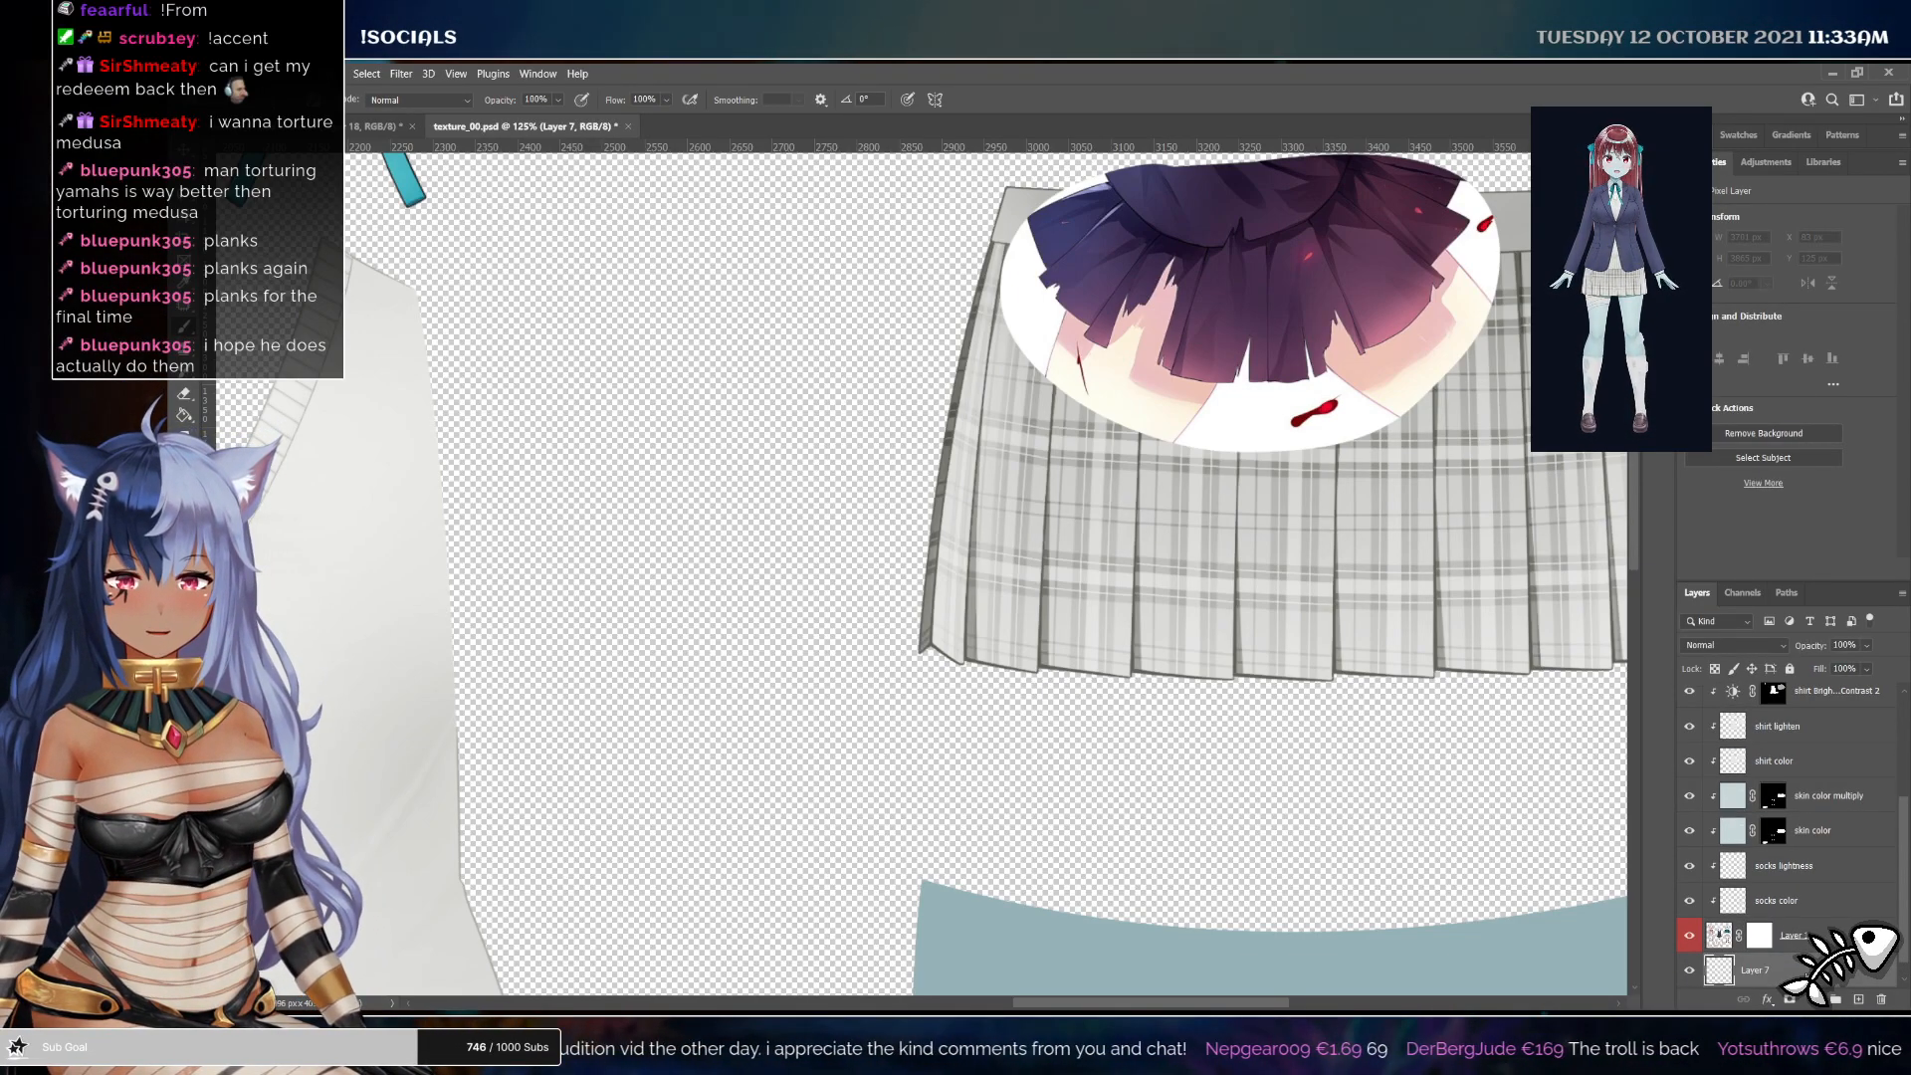
key(alt+BackSpace)
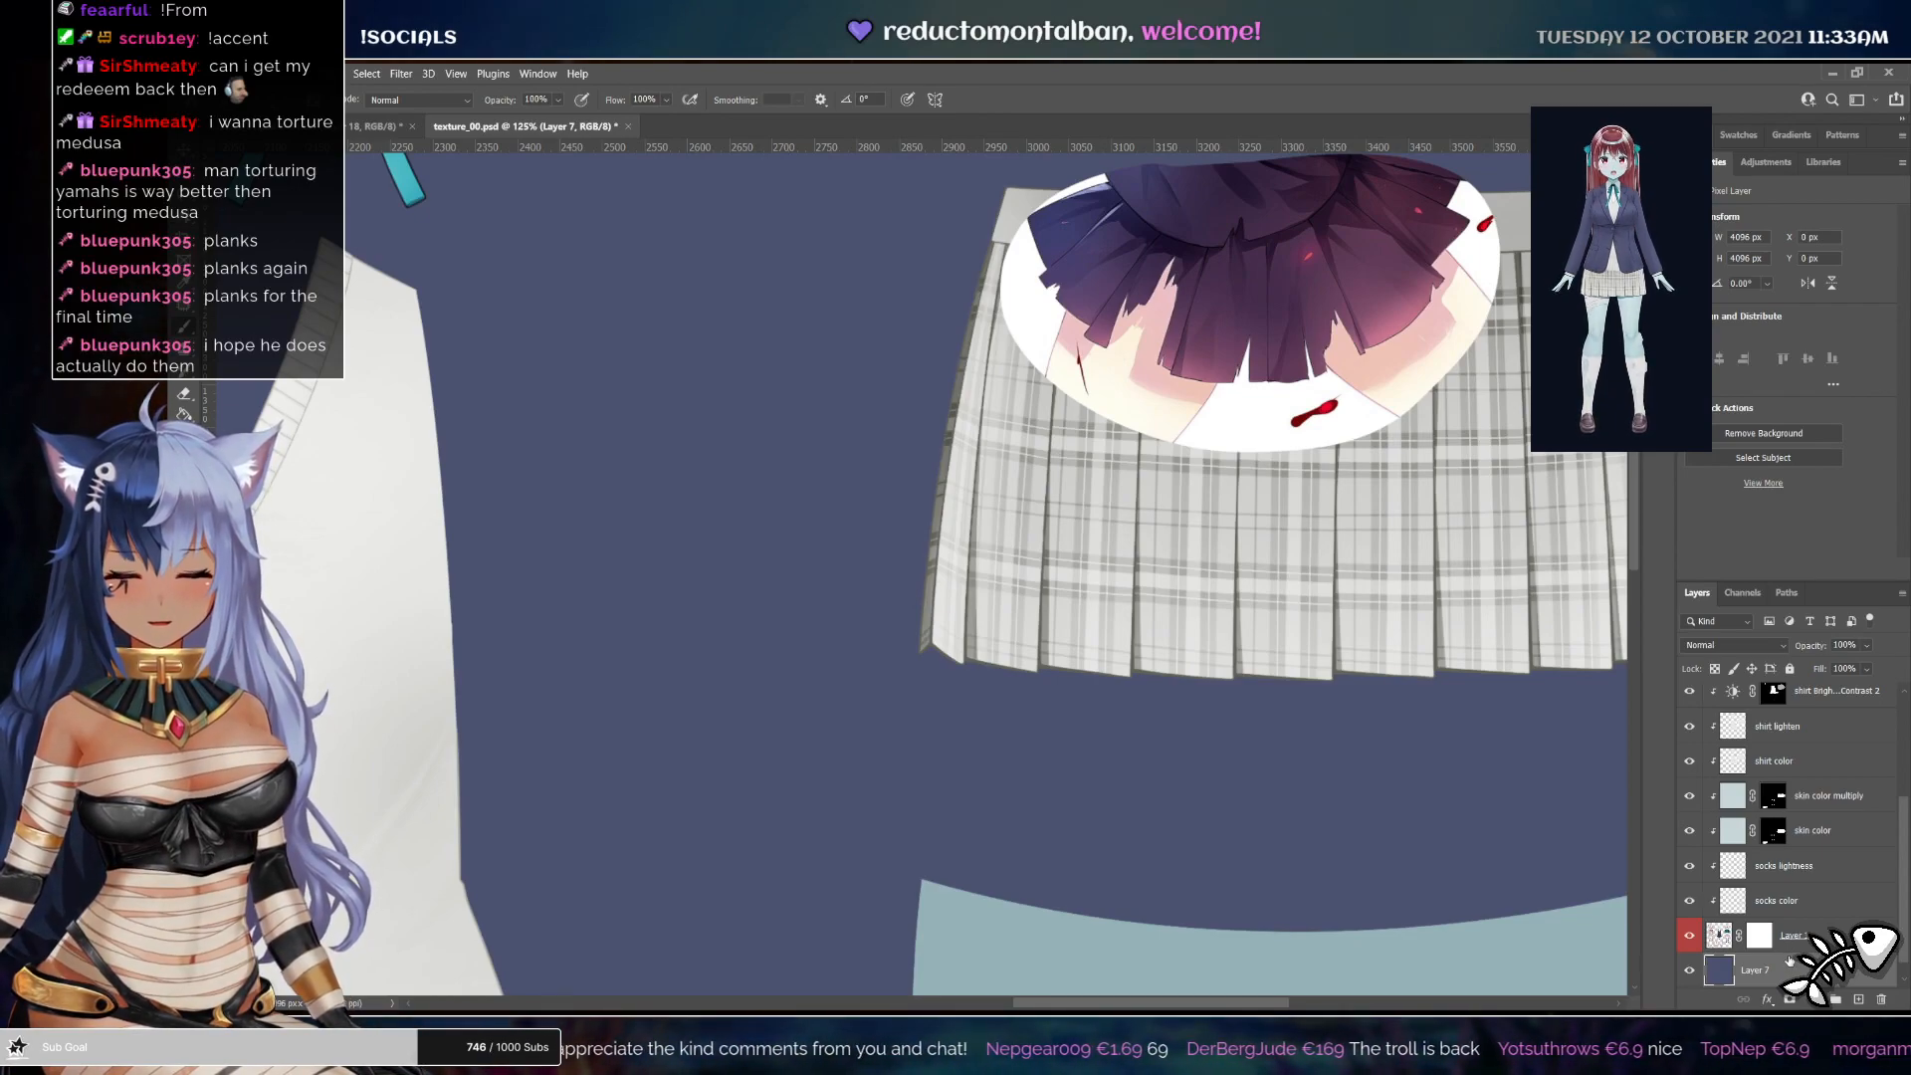
Paint ragged tear outlines into the skirt on the base layer's mask
click(1757, 939)
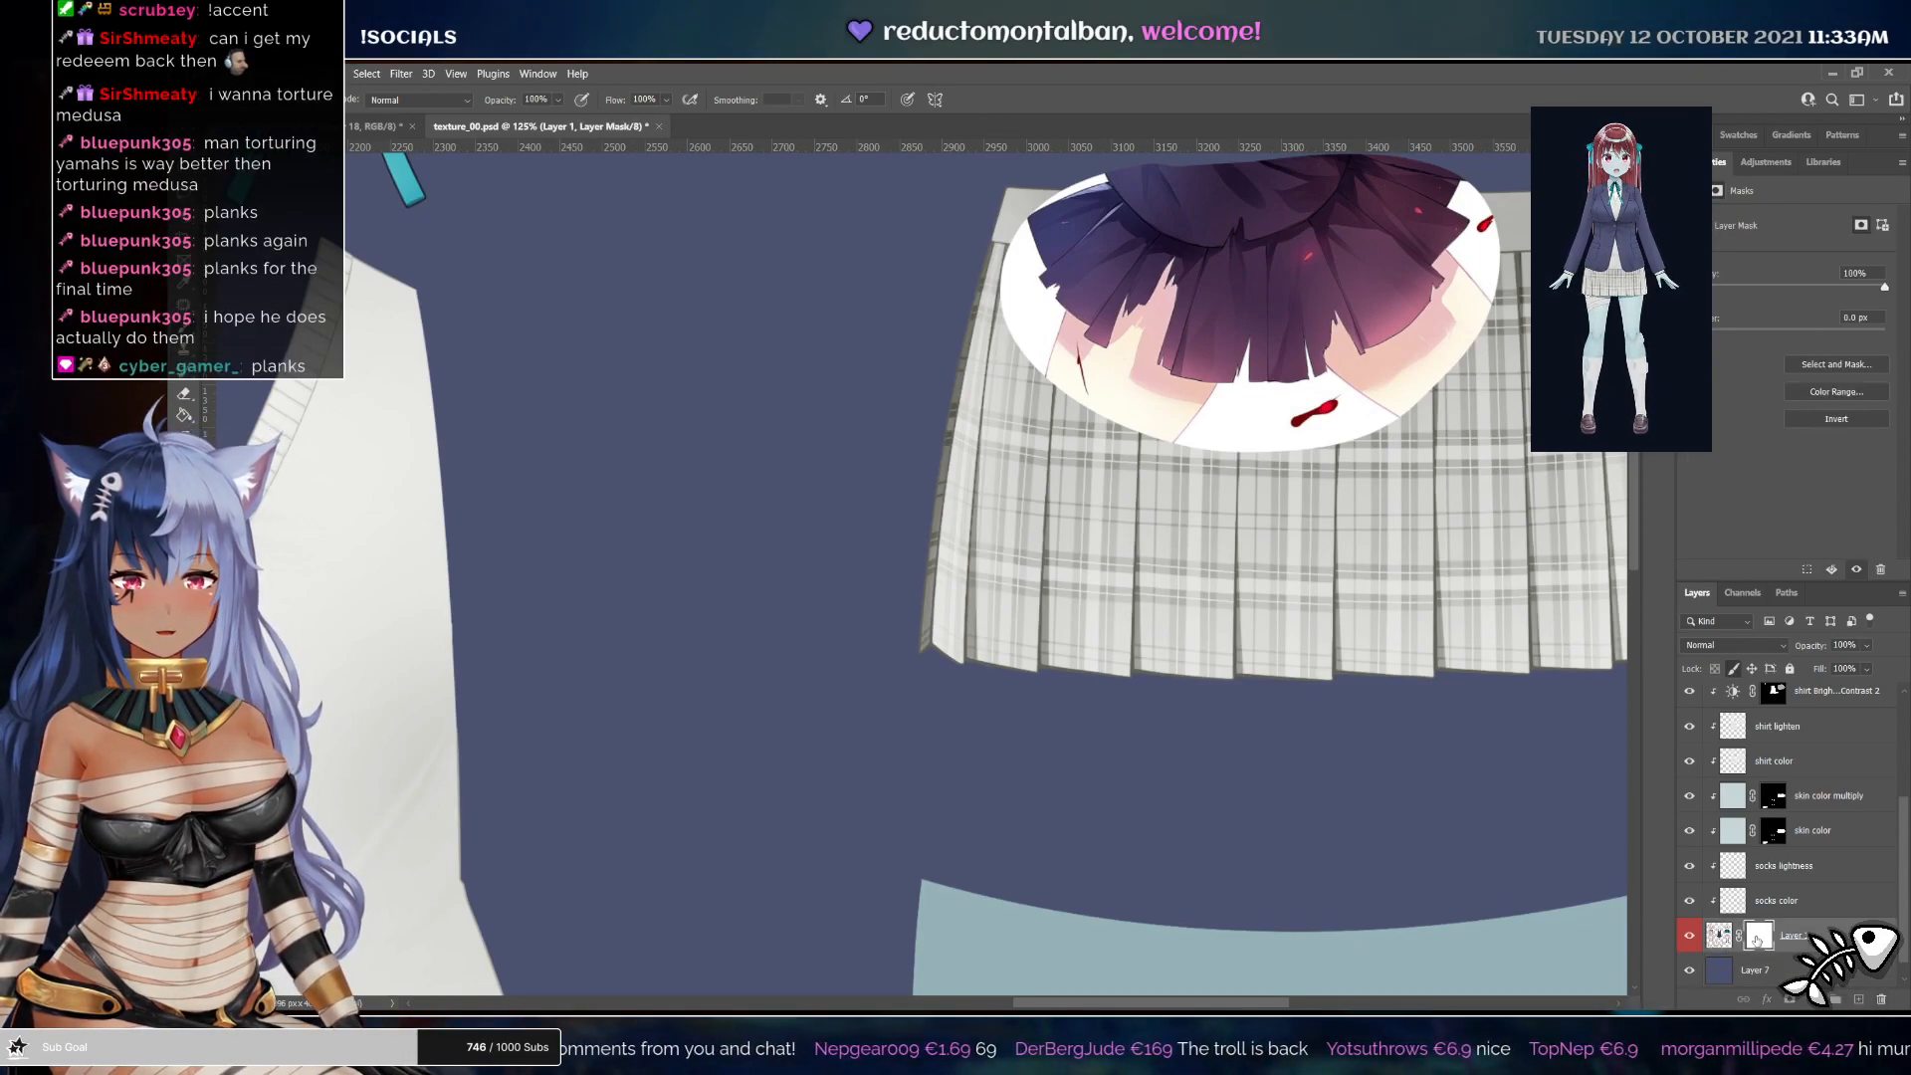
key(r)
drag(1338, 659, 1276, 734)
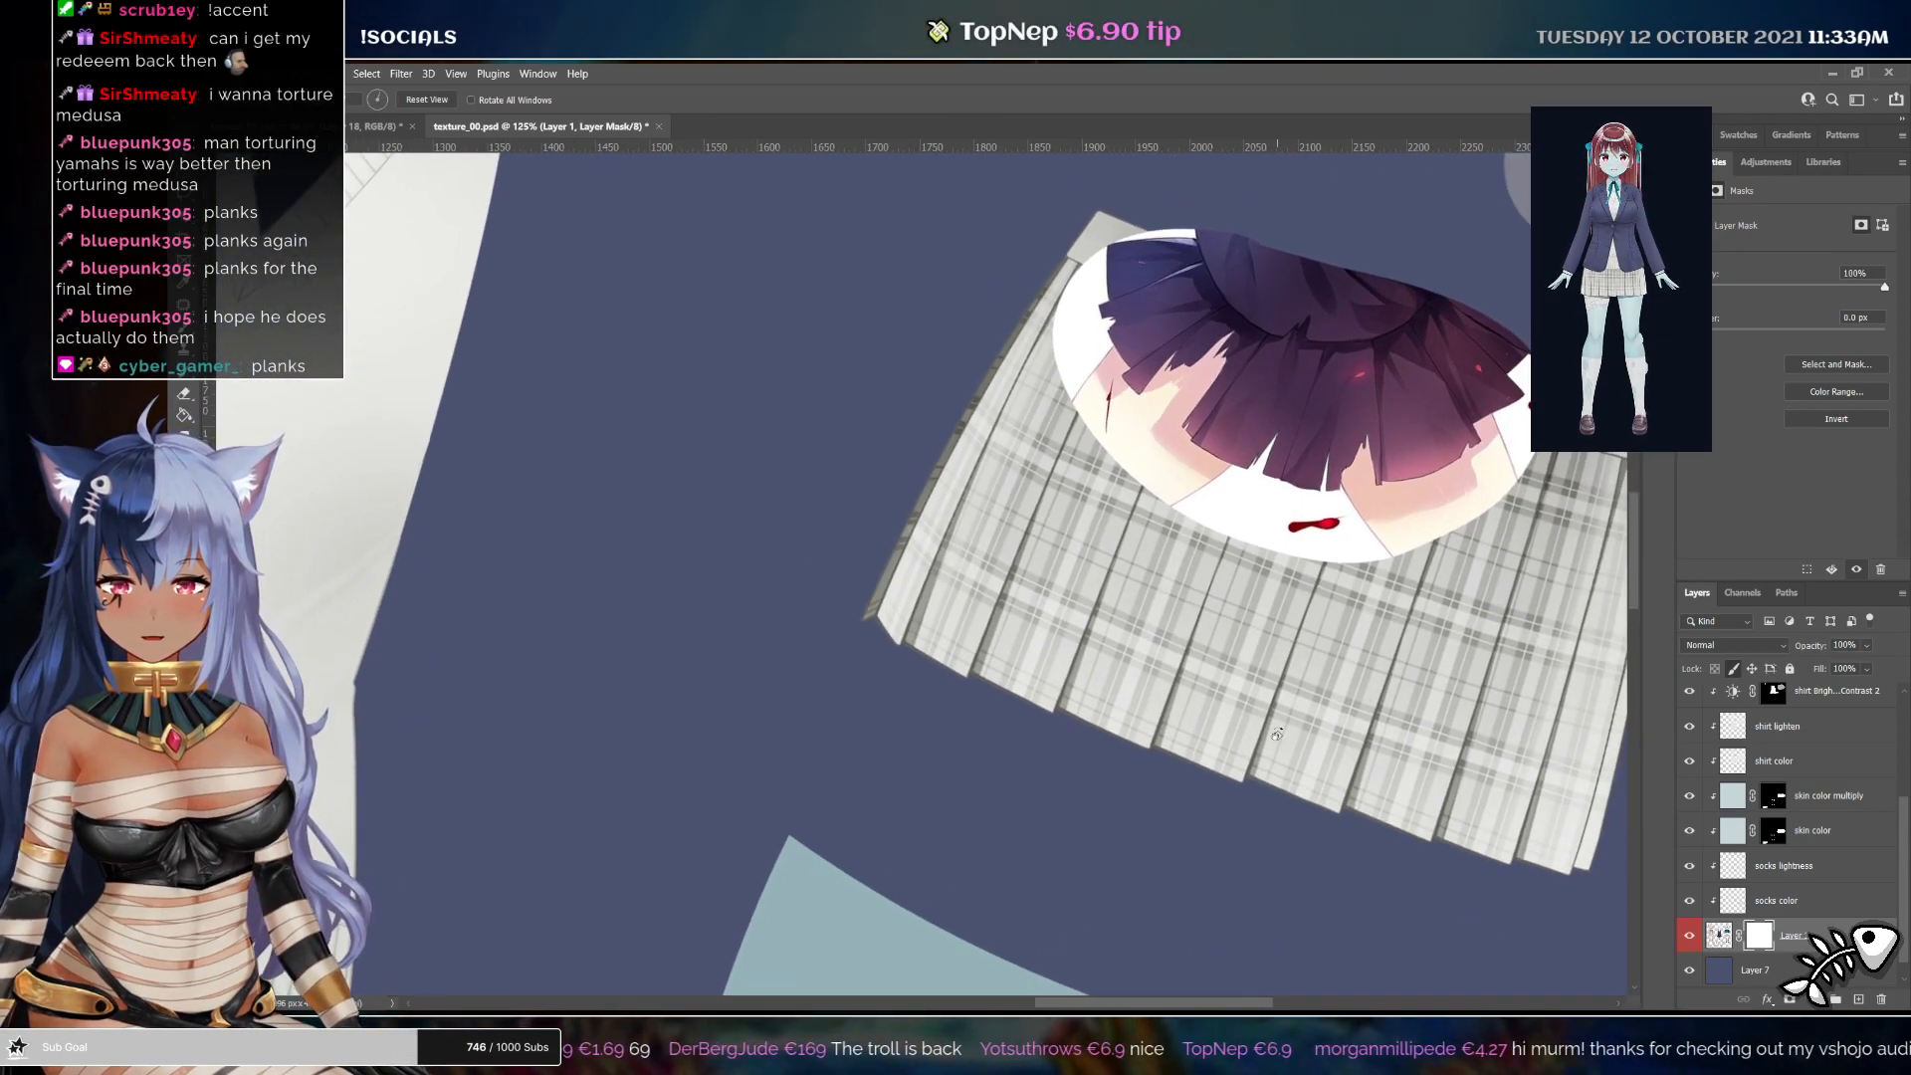
key(b)
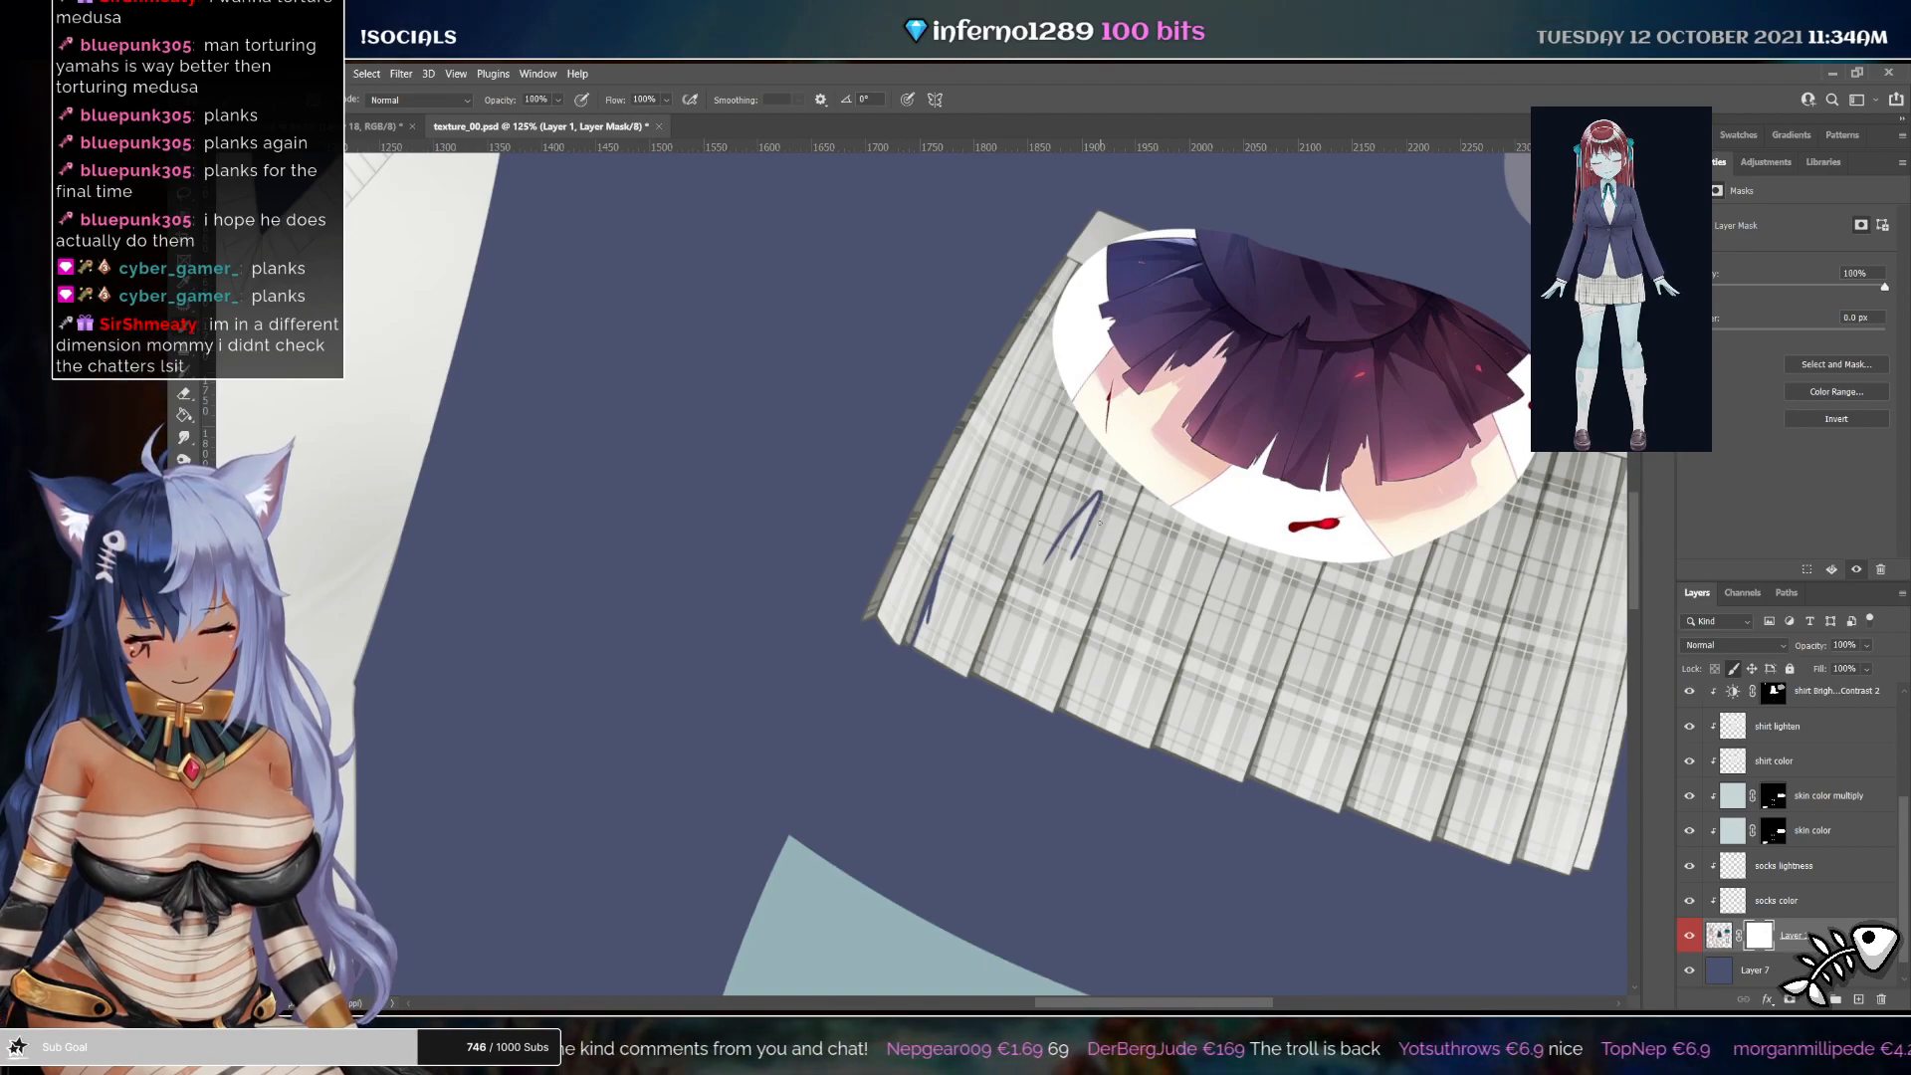
drag(1095, 494, 1042, 704)
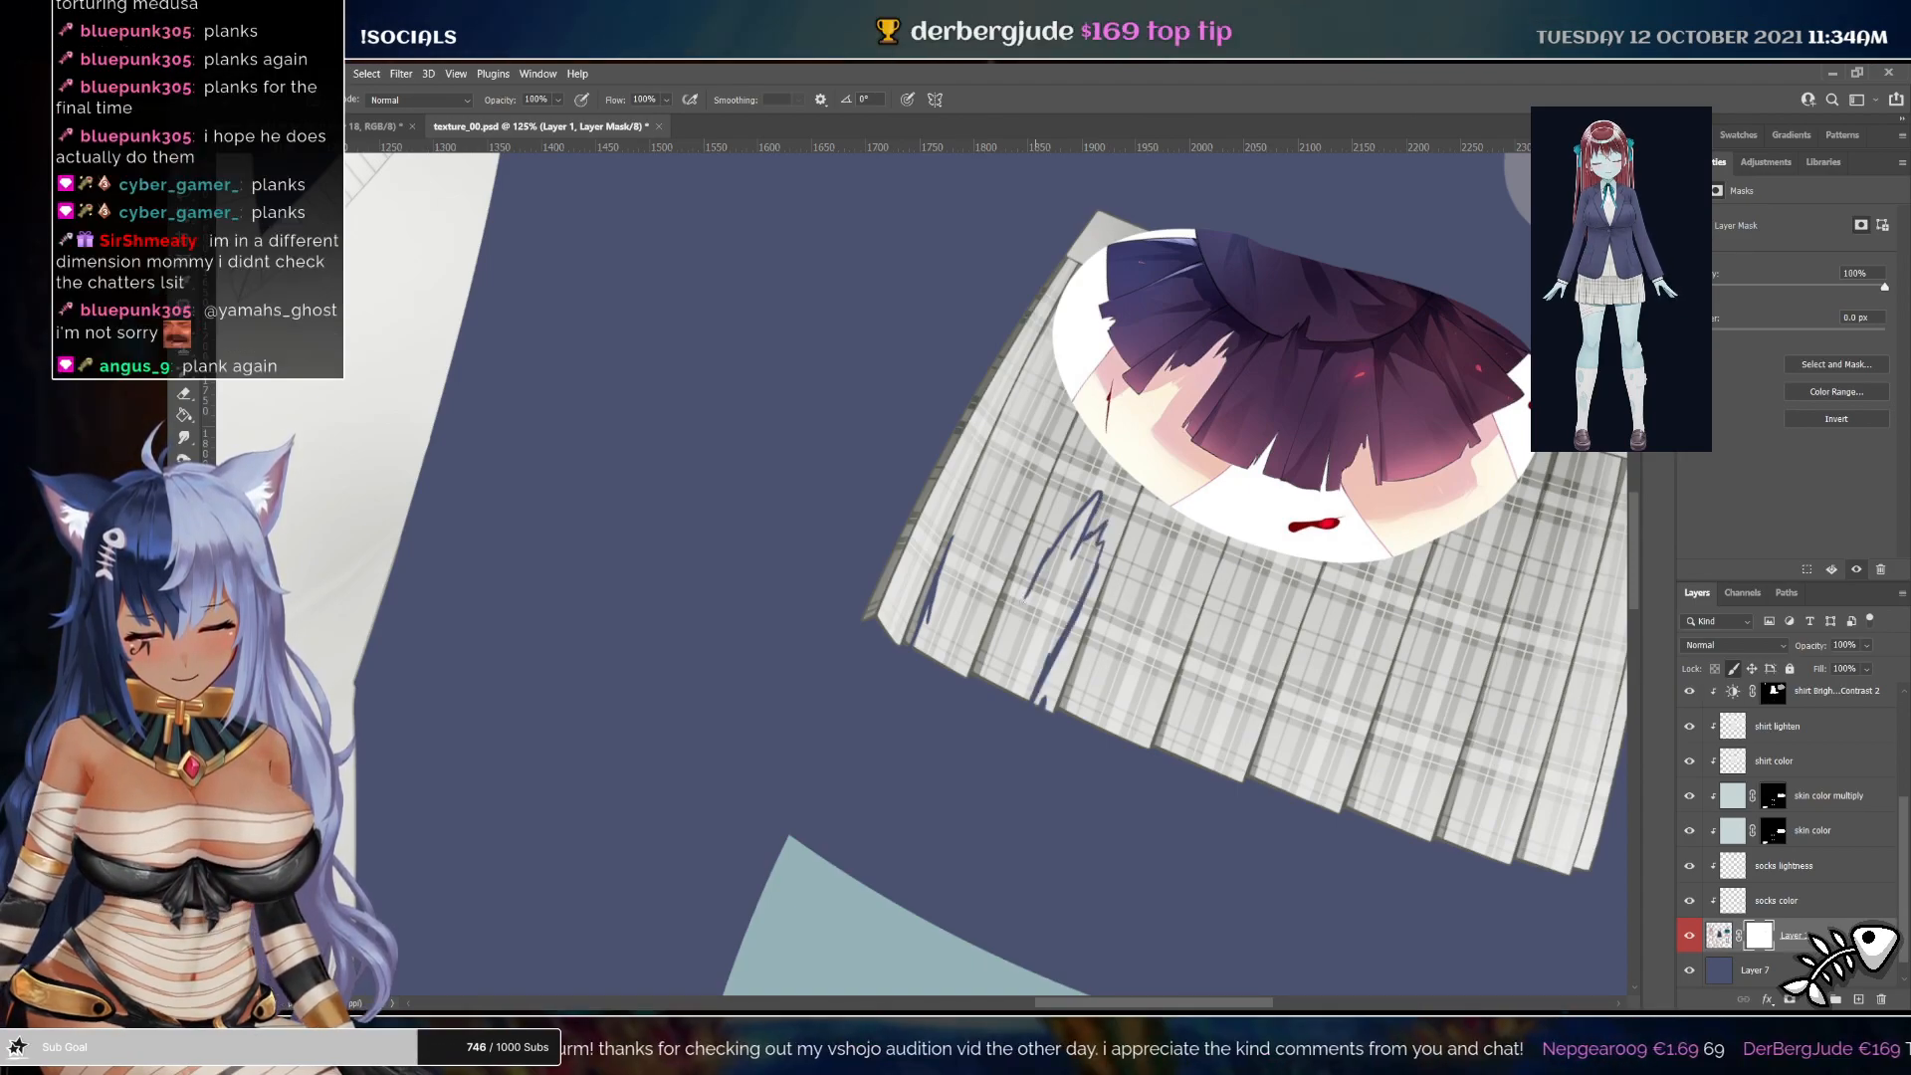
drag(1040, 568, 1011, 607)
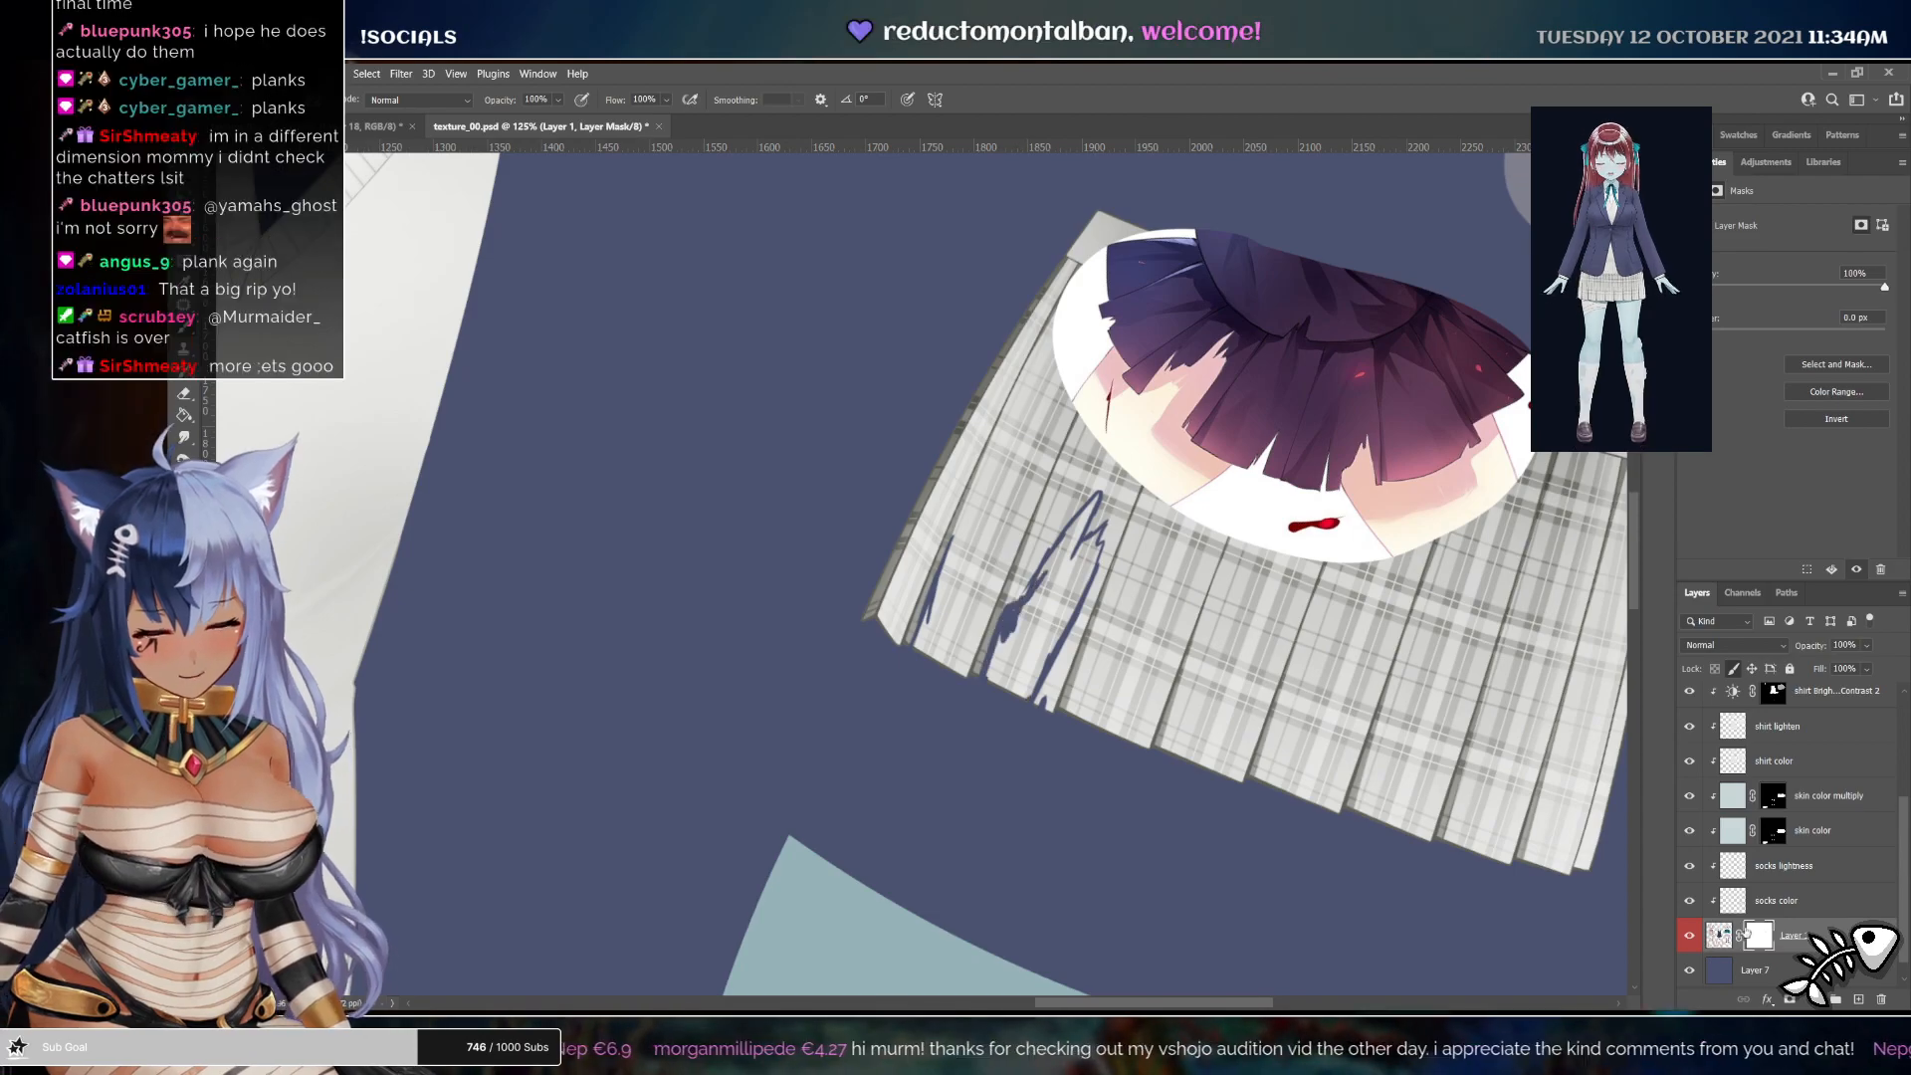
View the mask on its own and fill the inside of the tear outline with black using the Paint Bucket
alt+click(1757, 940)
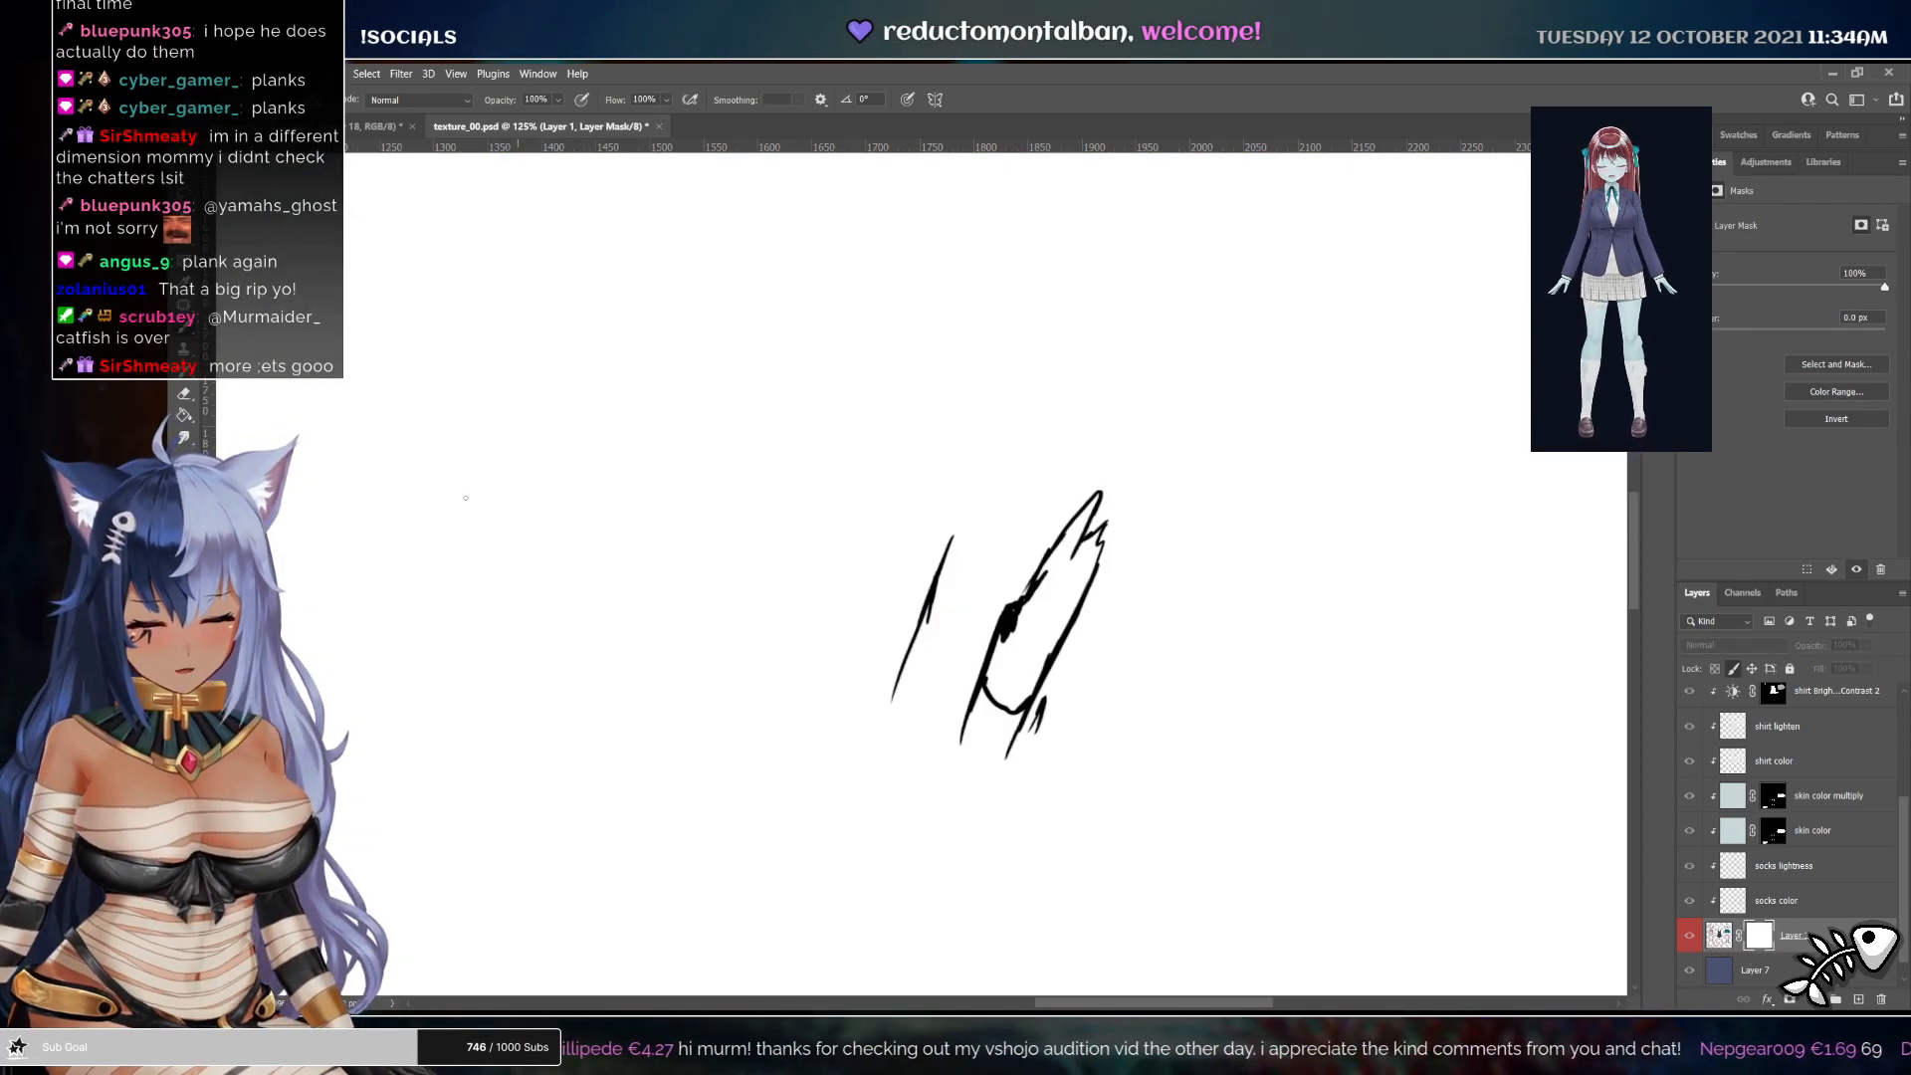
click(185, 415)
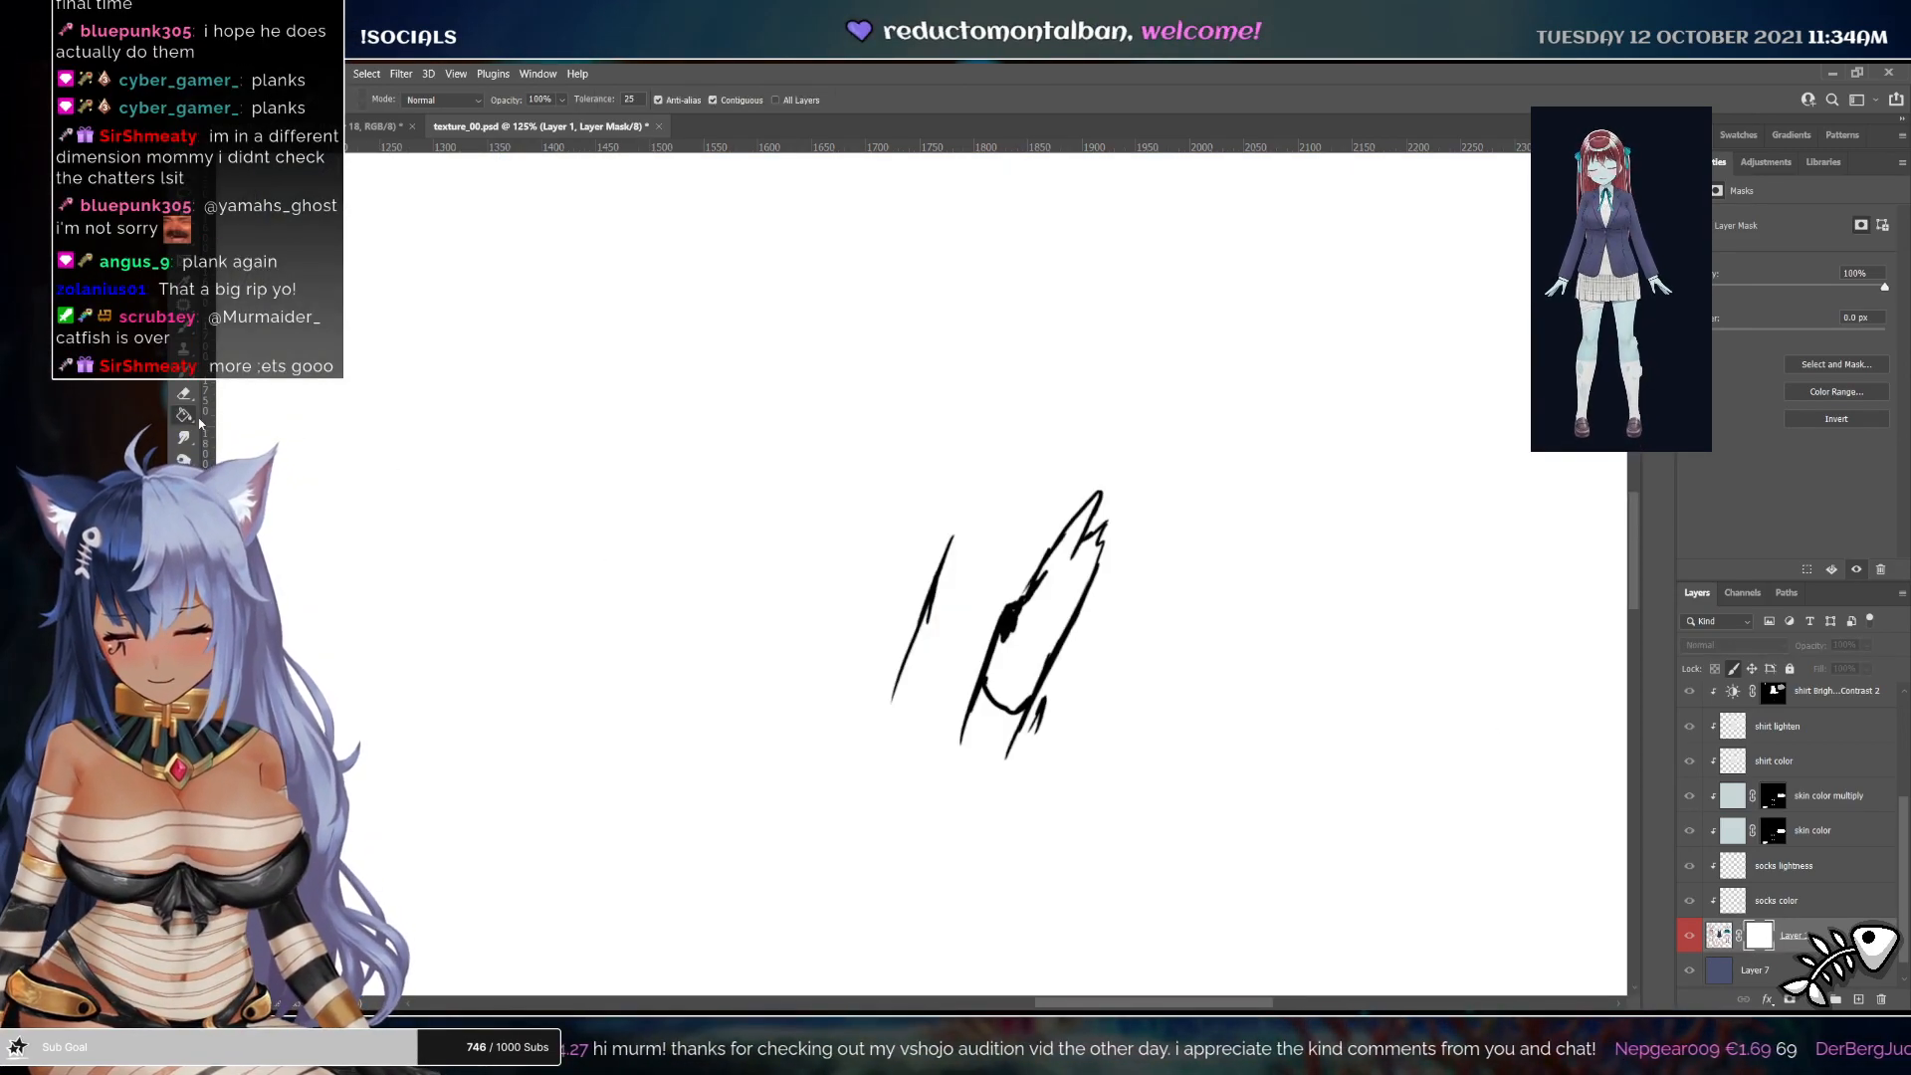
click(1047, 647)
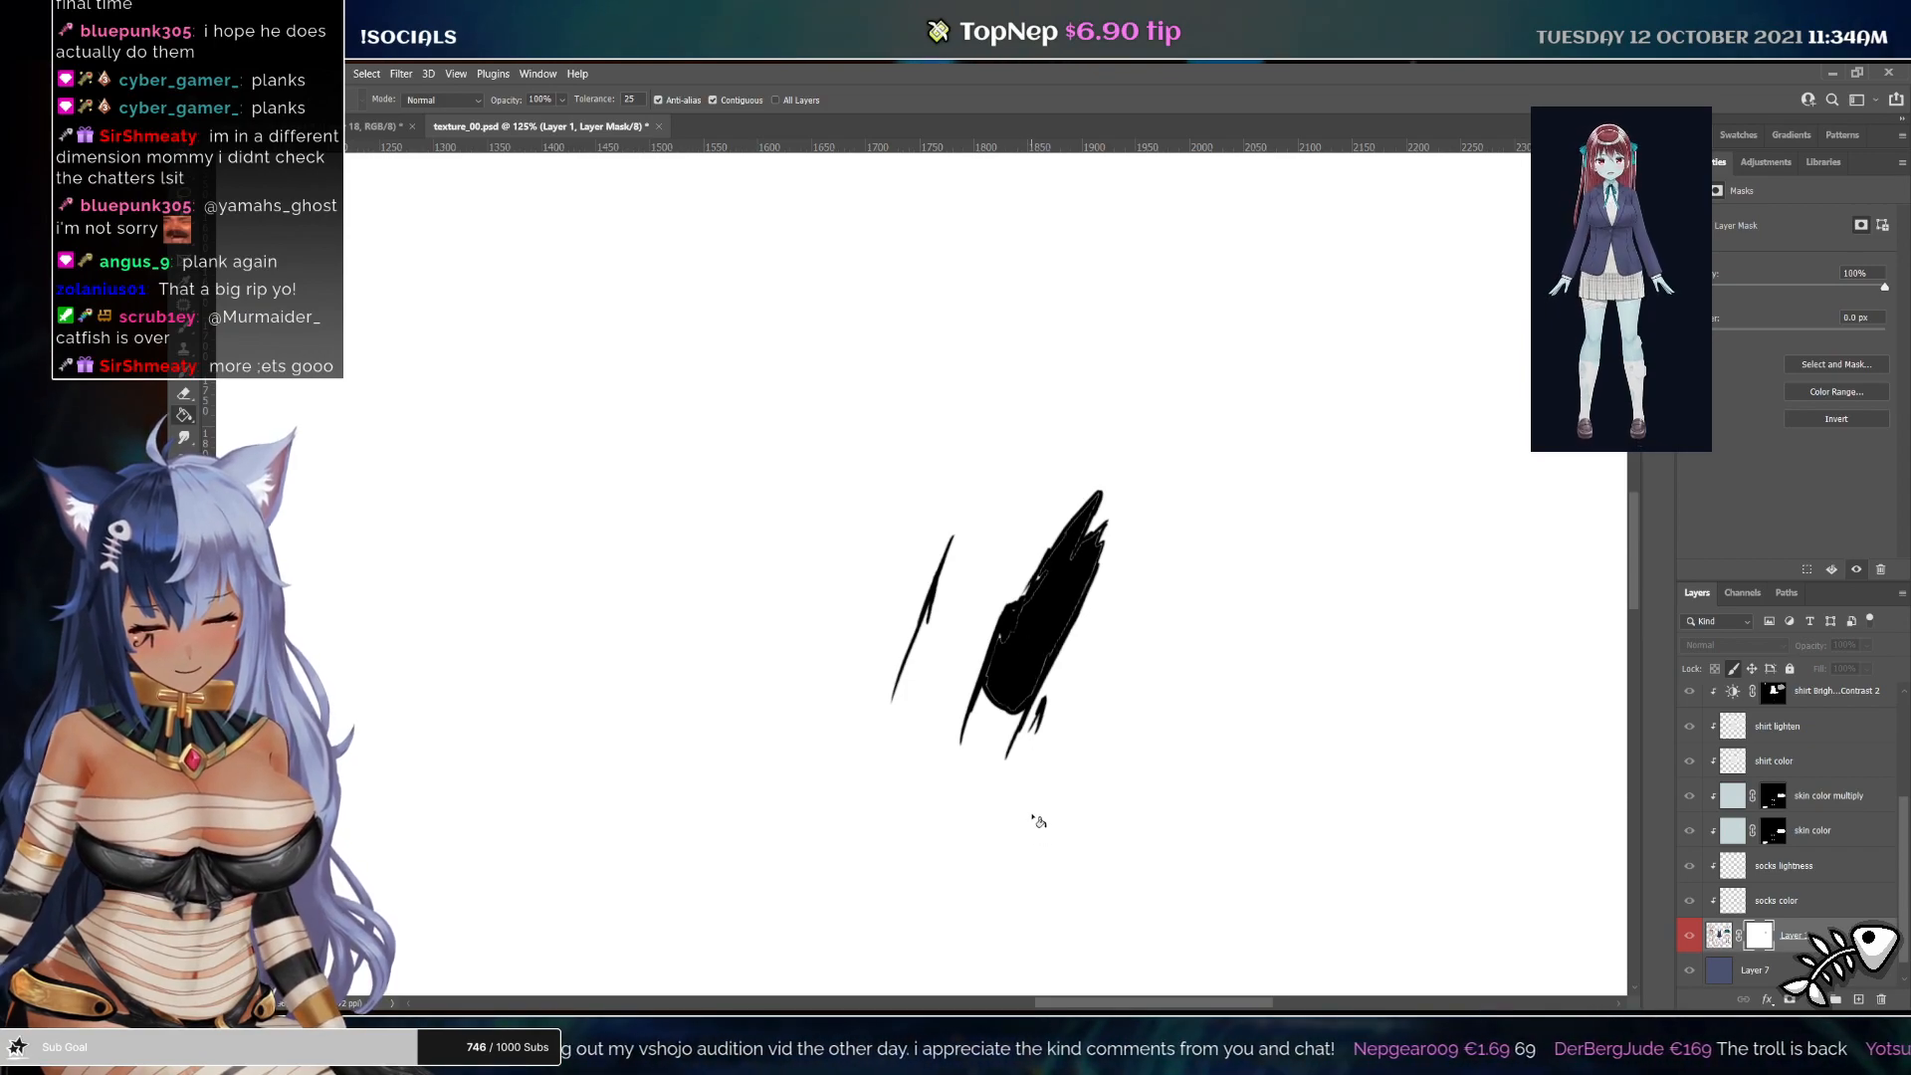
click(1719, 936)
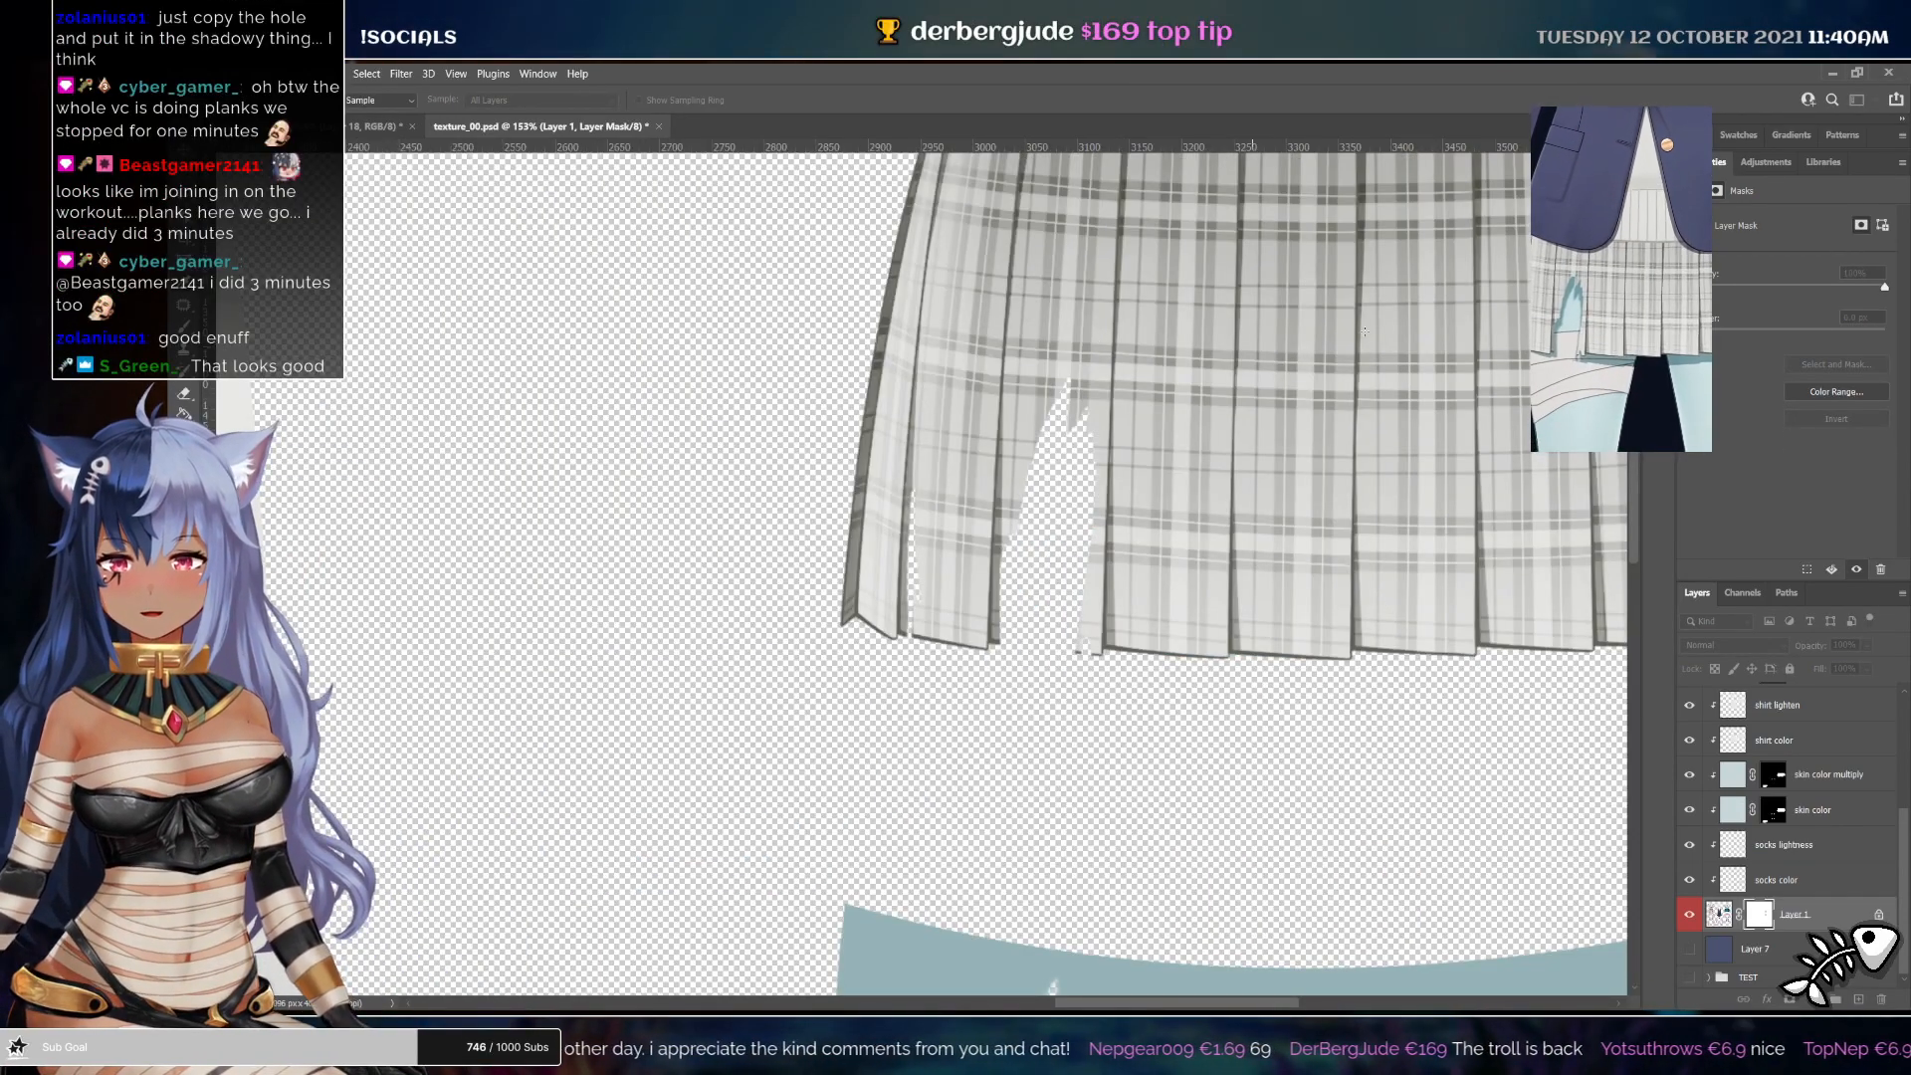
Zoom and pan around the texture sheet to inspect the torn skirt and clothing pieces
key(z)
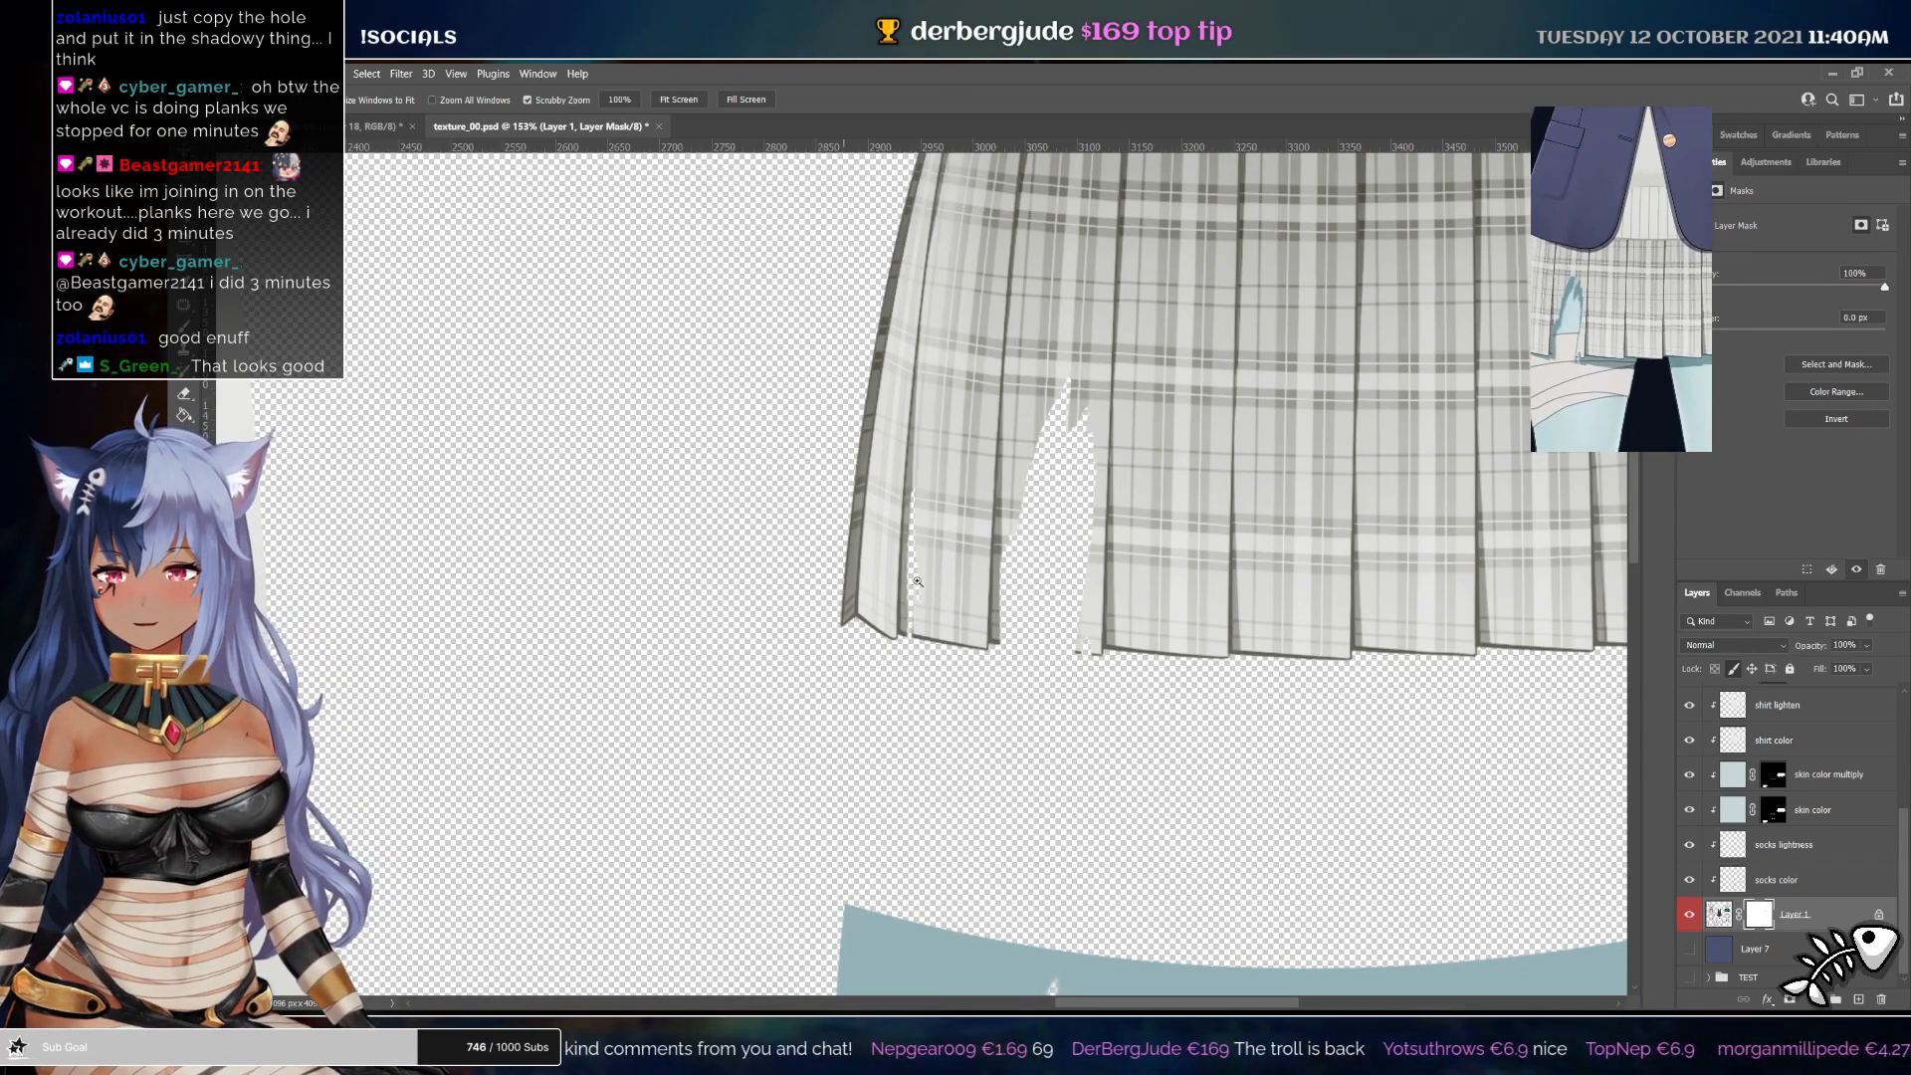
drag(1105, 612, 1053, 588)
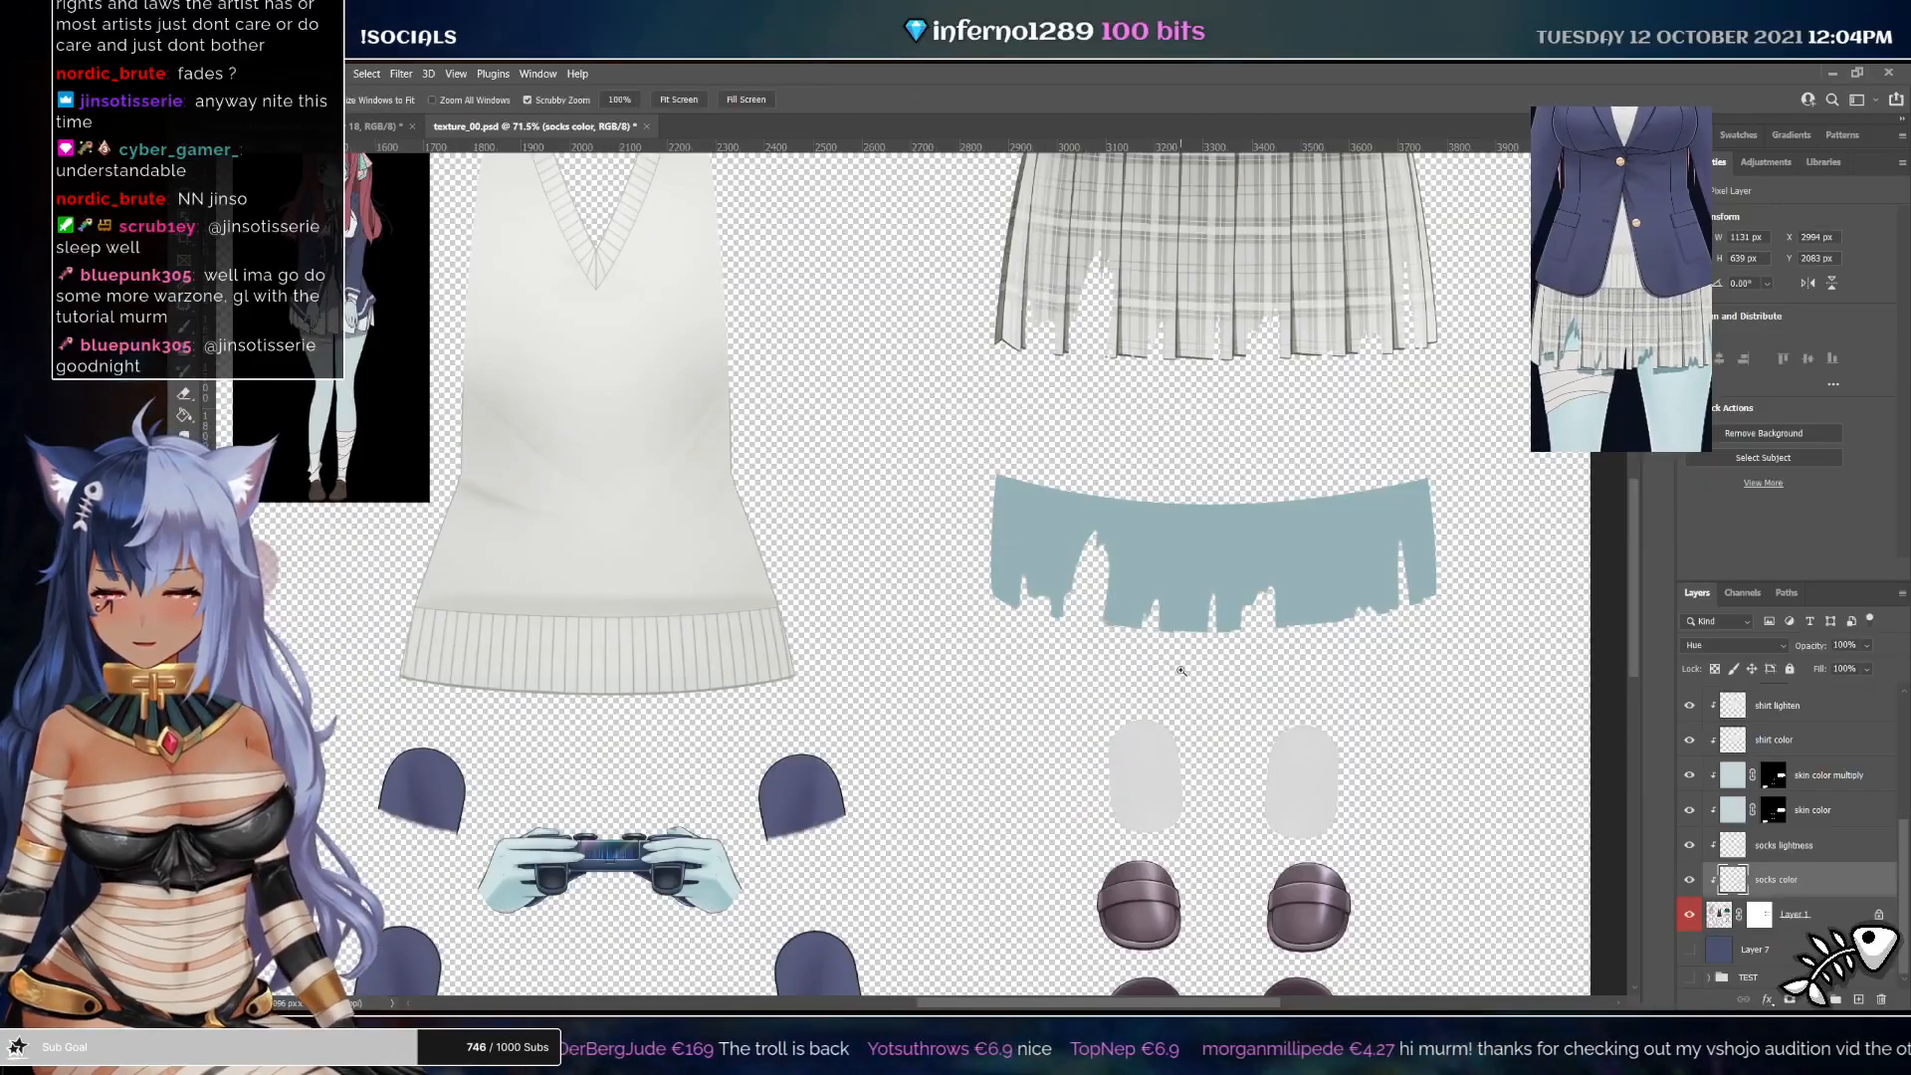
drag(1161, 673, 1102, 641)
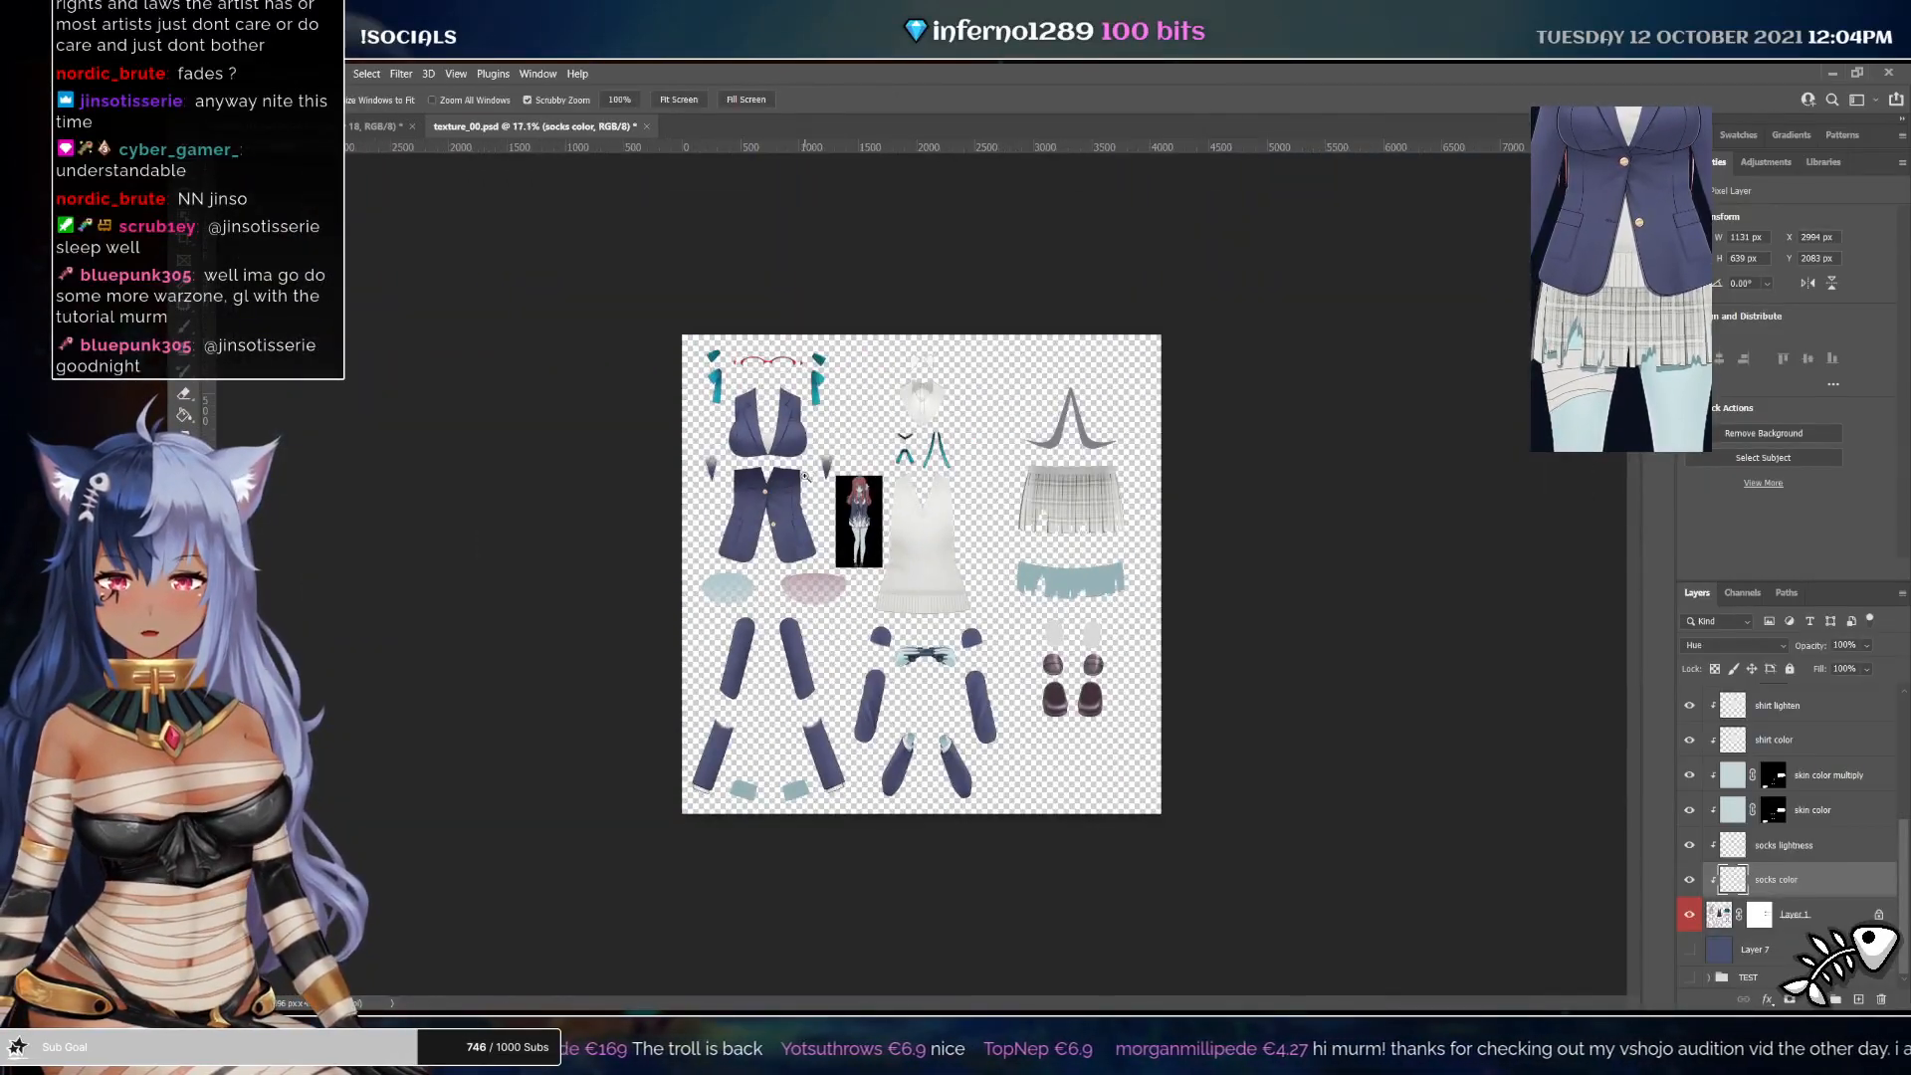
drag(856, 460, 1224, 430)
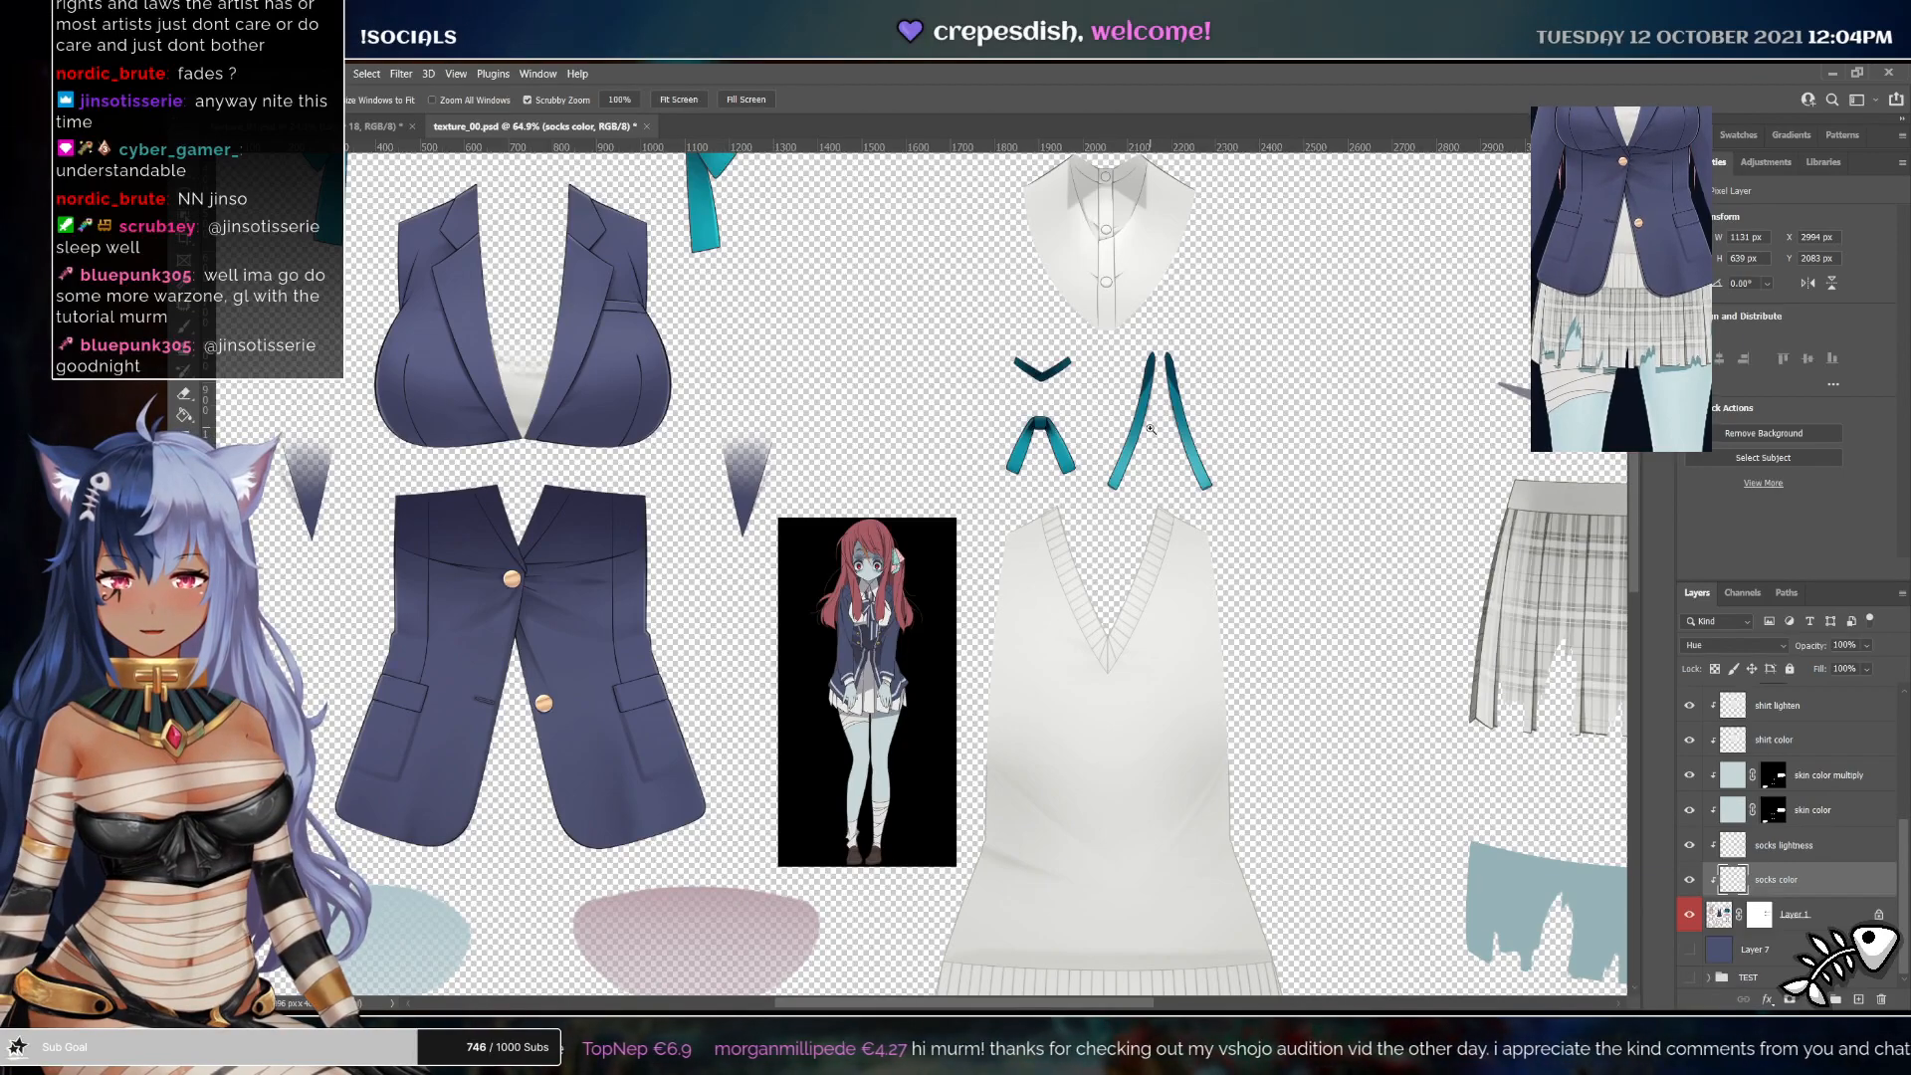
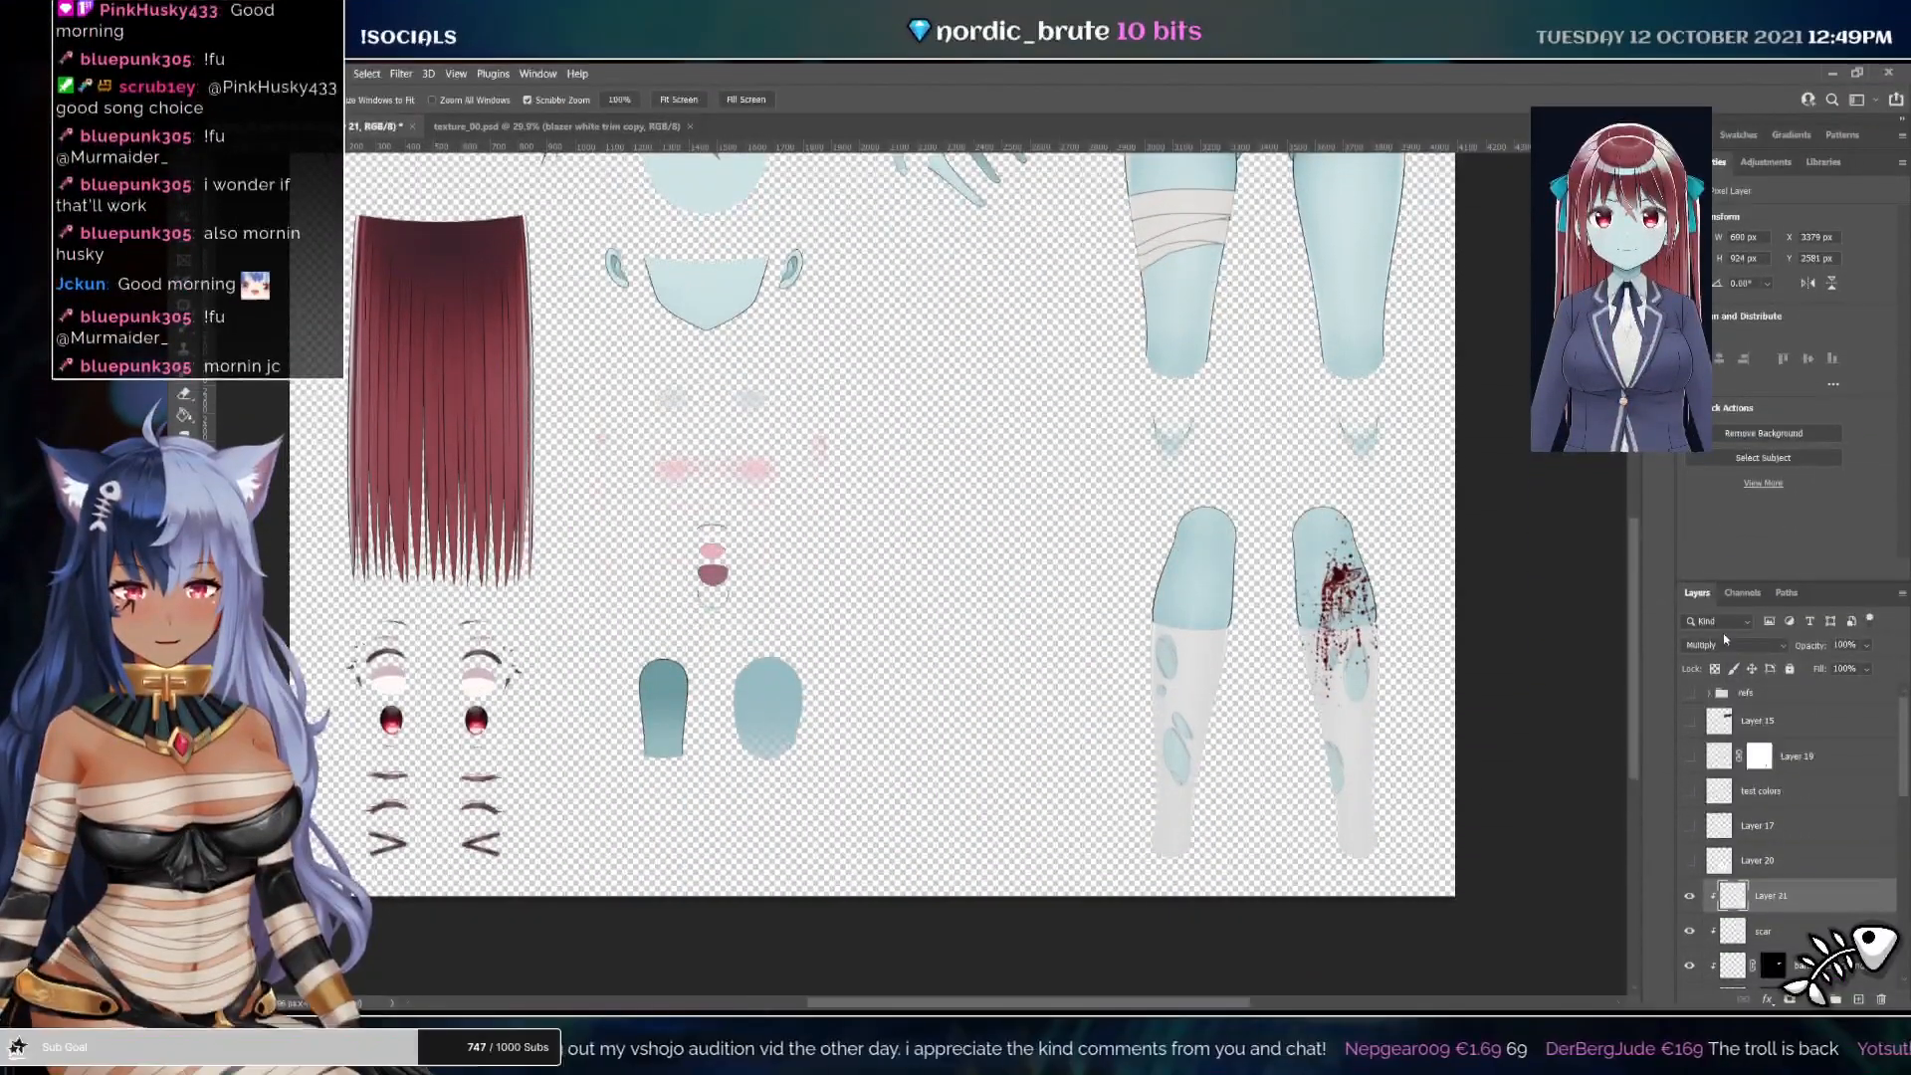
Select a rectangular area around the teal ribbon pieces on the blazer texture sheet
click(1723, 646)
click(1716, 659)
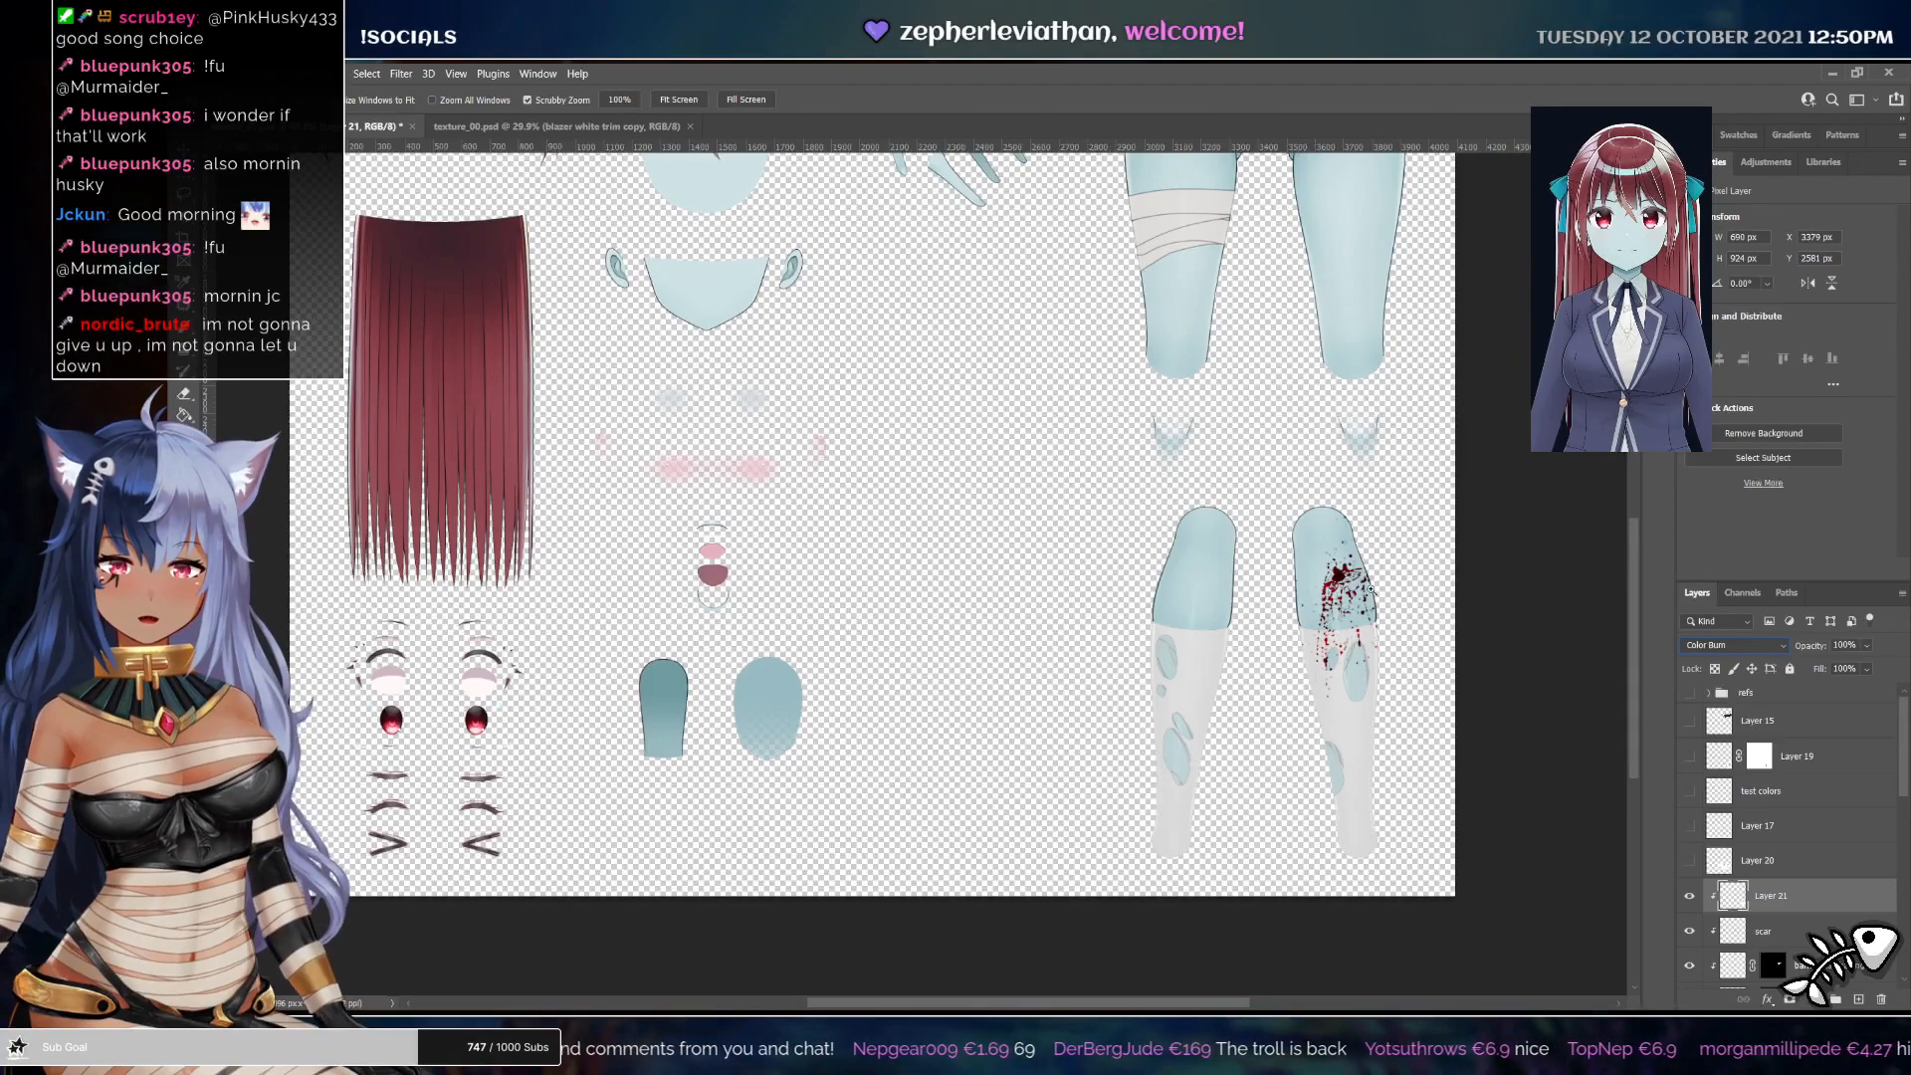
scroll(1414, 653, up, 2)
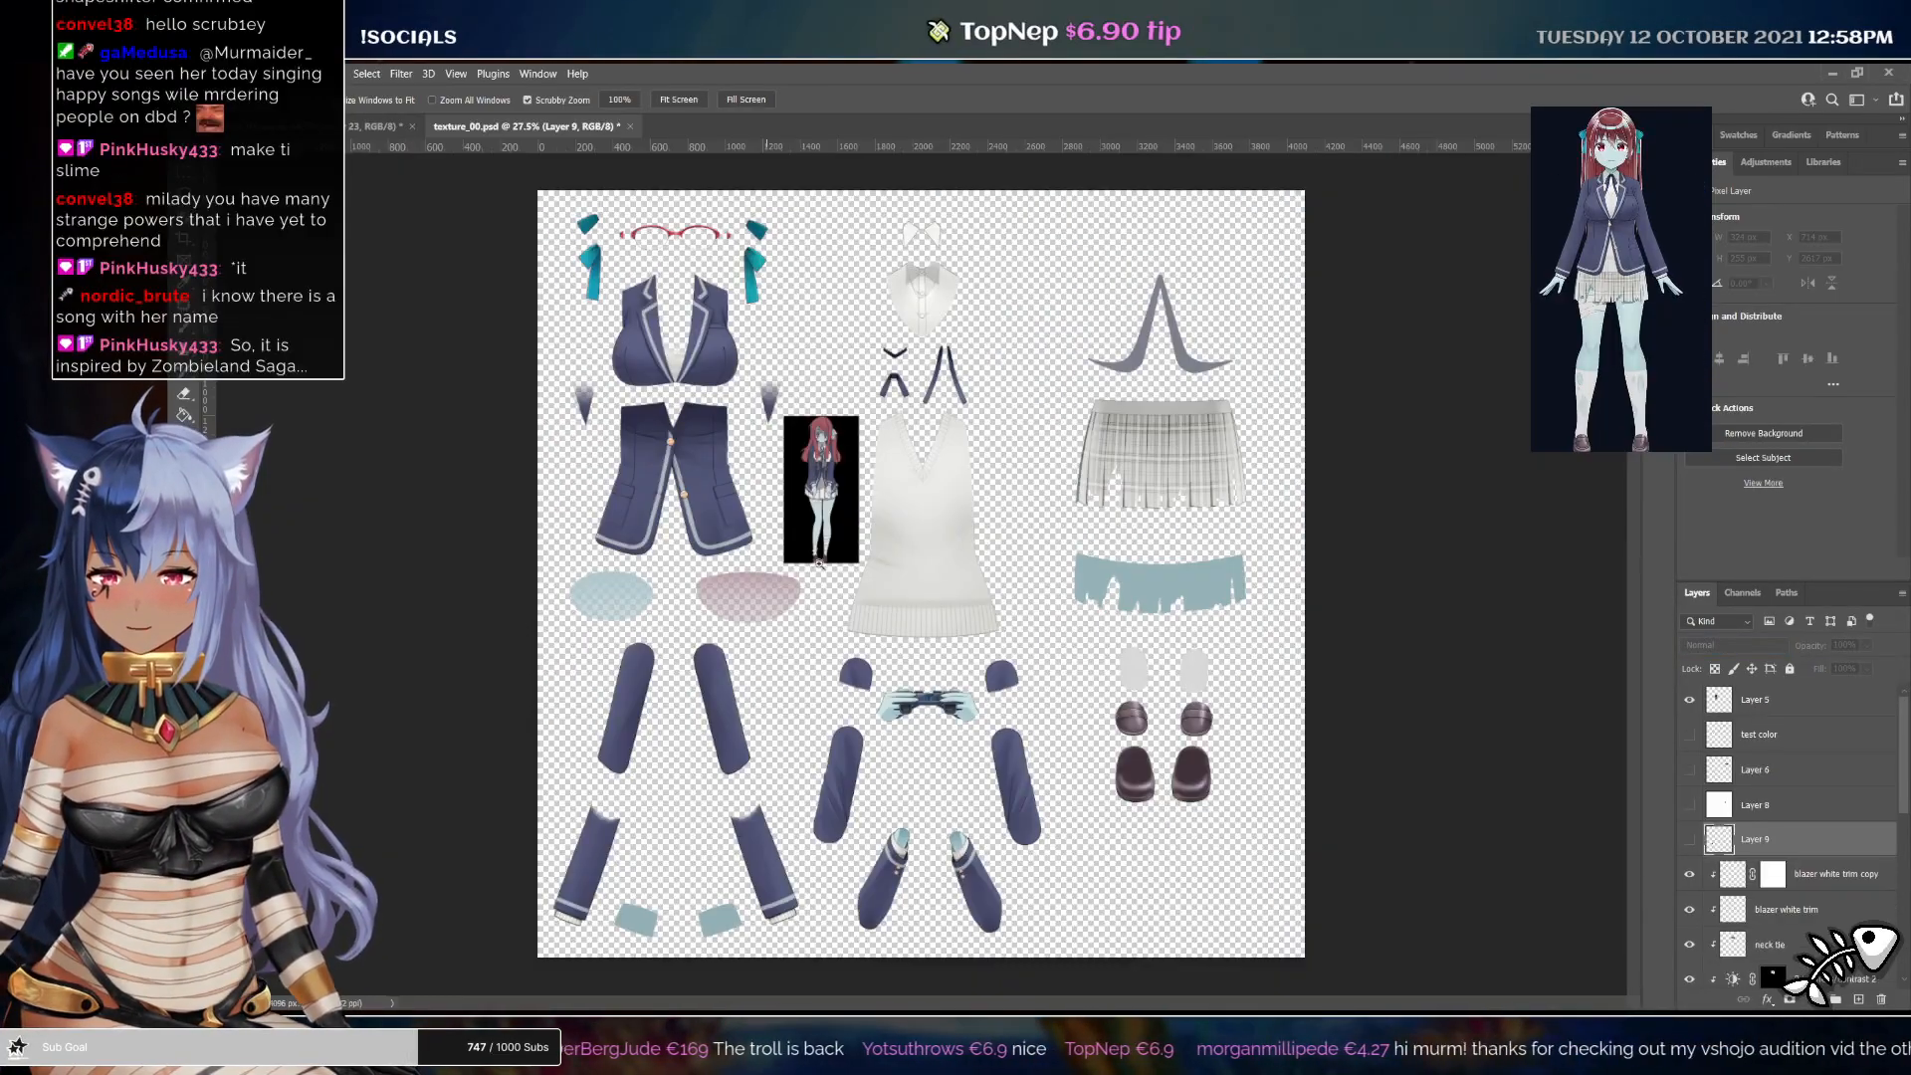
click(792, 316)
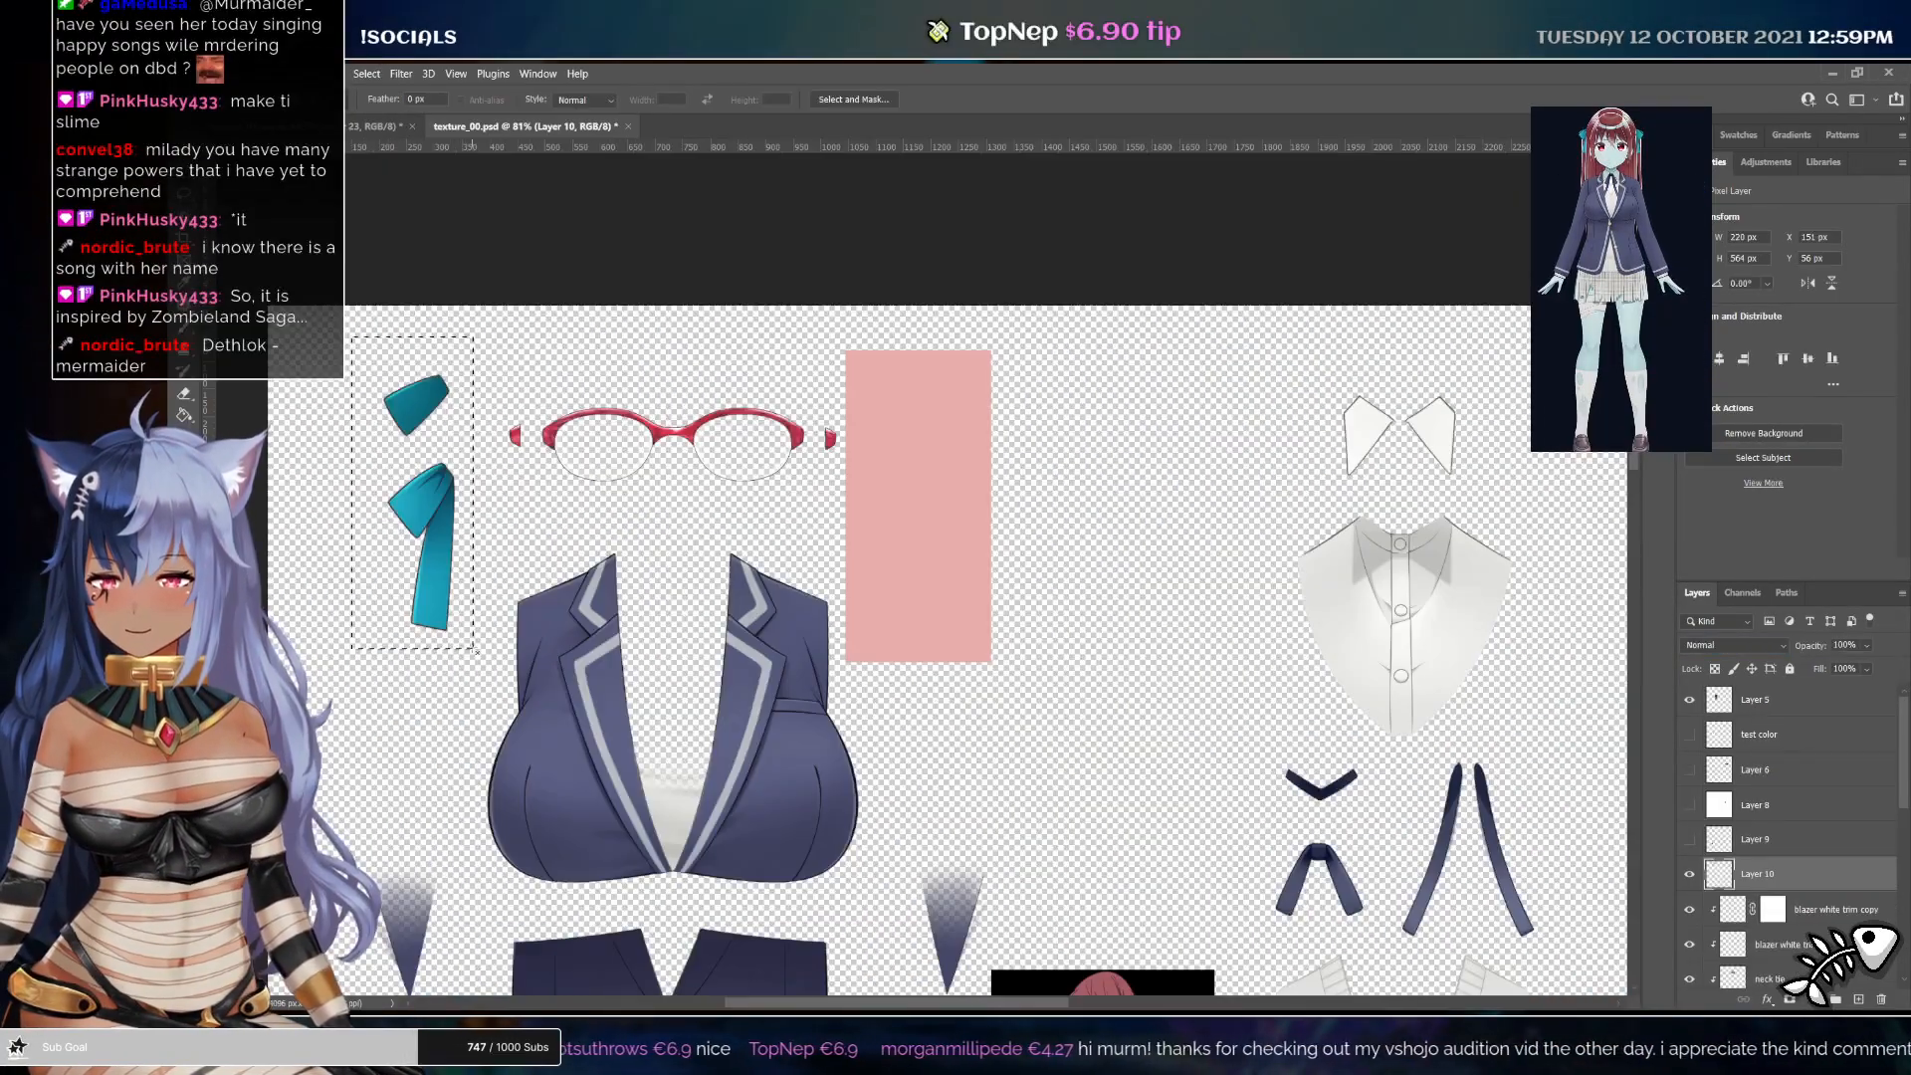
drag(354, 338, 473, 649)
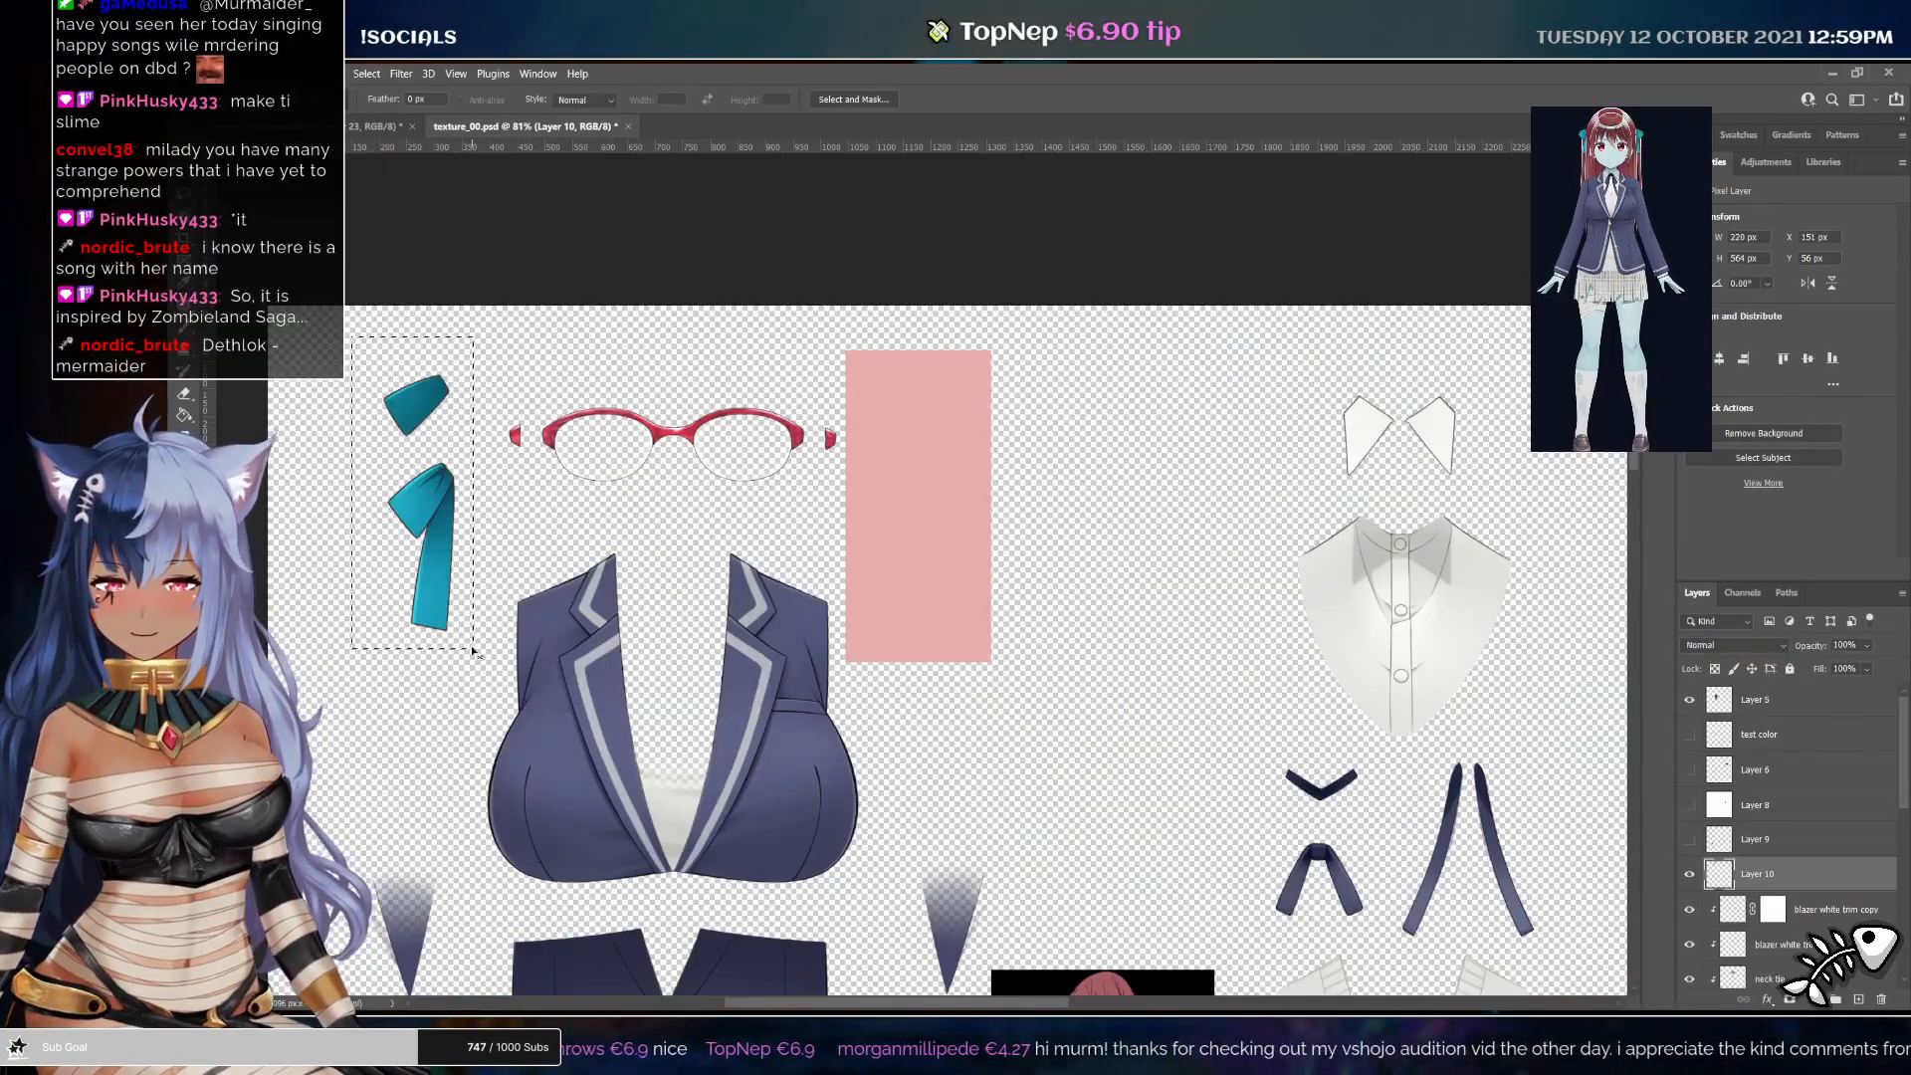
Fill the selection on the new layer with the background colour, undoing an initial foreground-colour fill
key(alt+BackSpace)
key(ctrl+z)
key(ctrl+BackSpace)
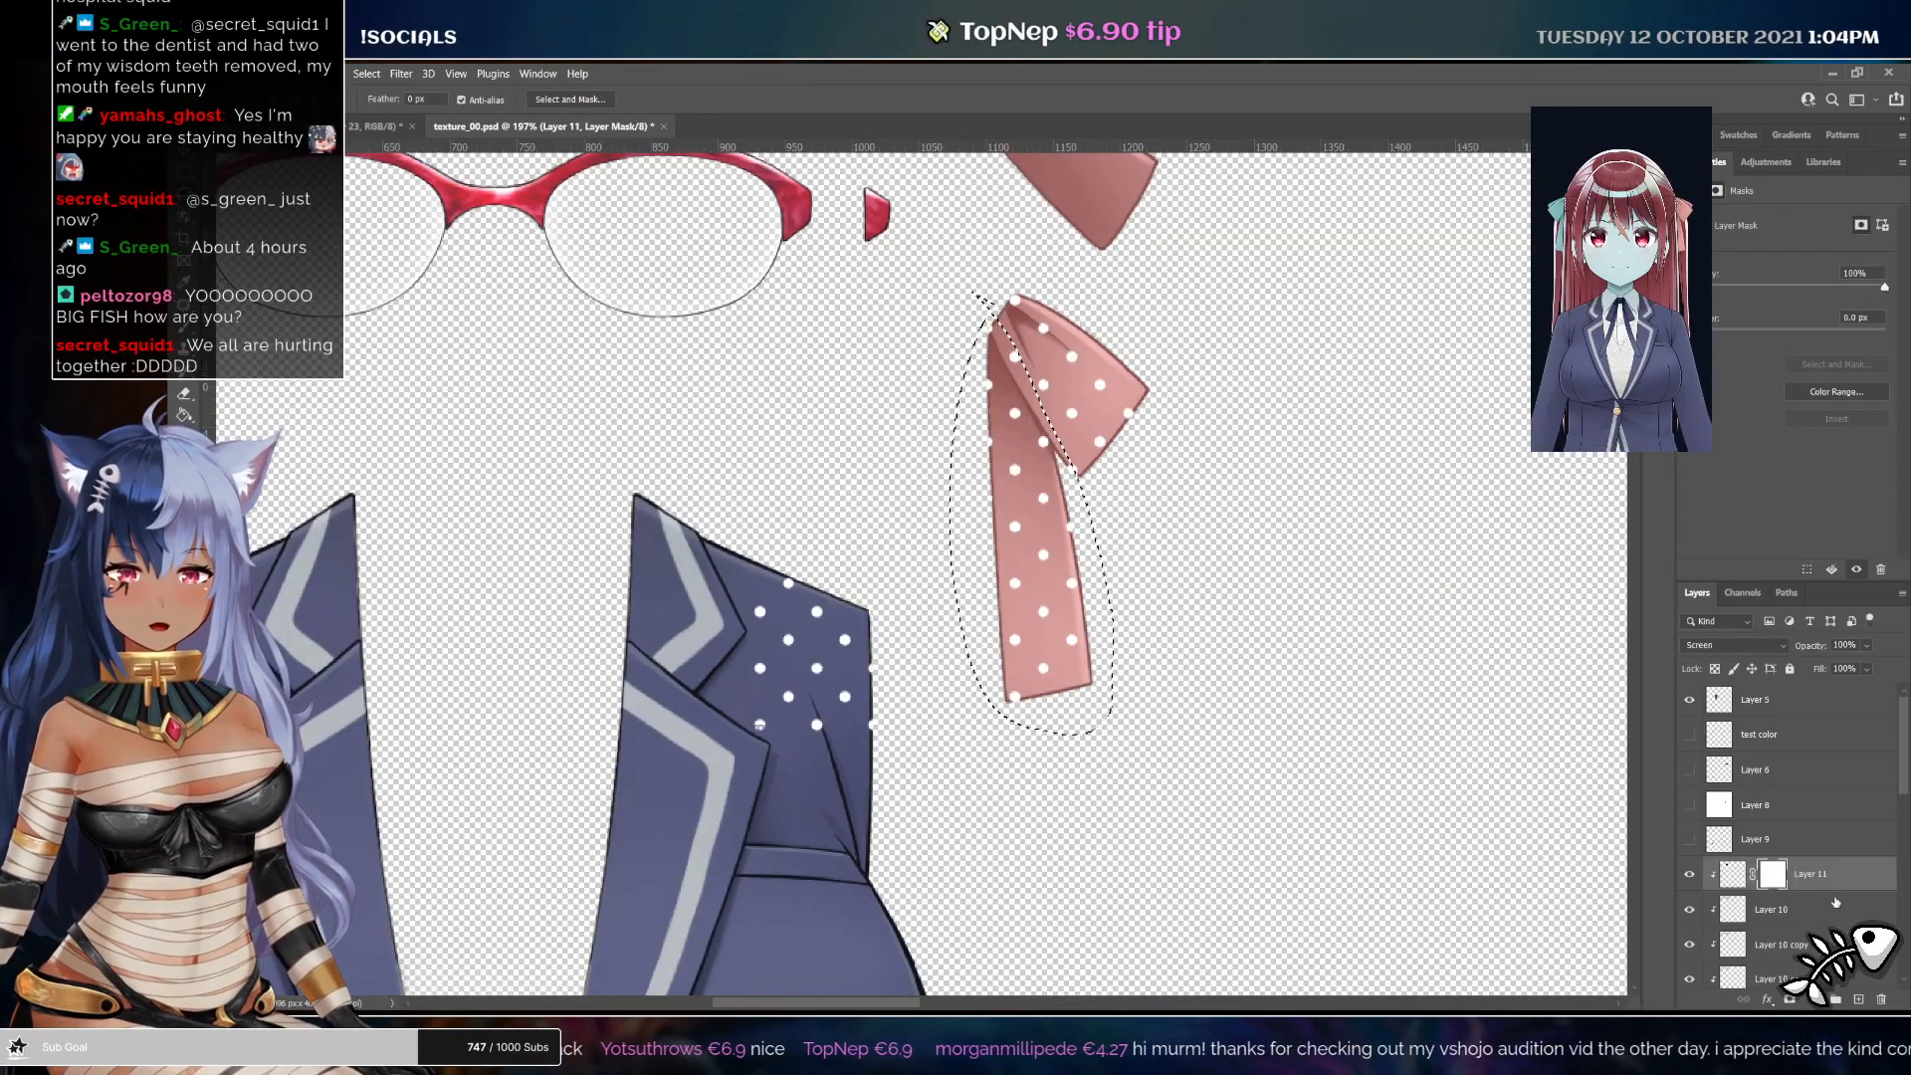
Invert the polka-dot layer's mask within the selection, deselect, and invert the whole mask so dots show only on the ribbon
key(ctrl+i)
key(ctrl+d)
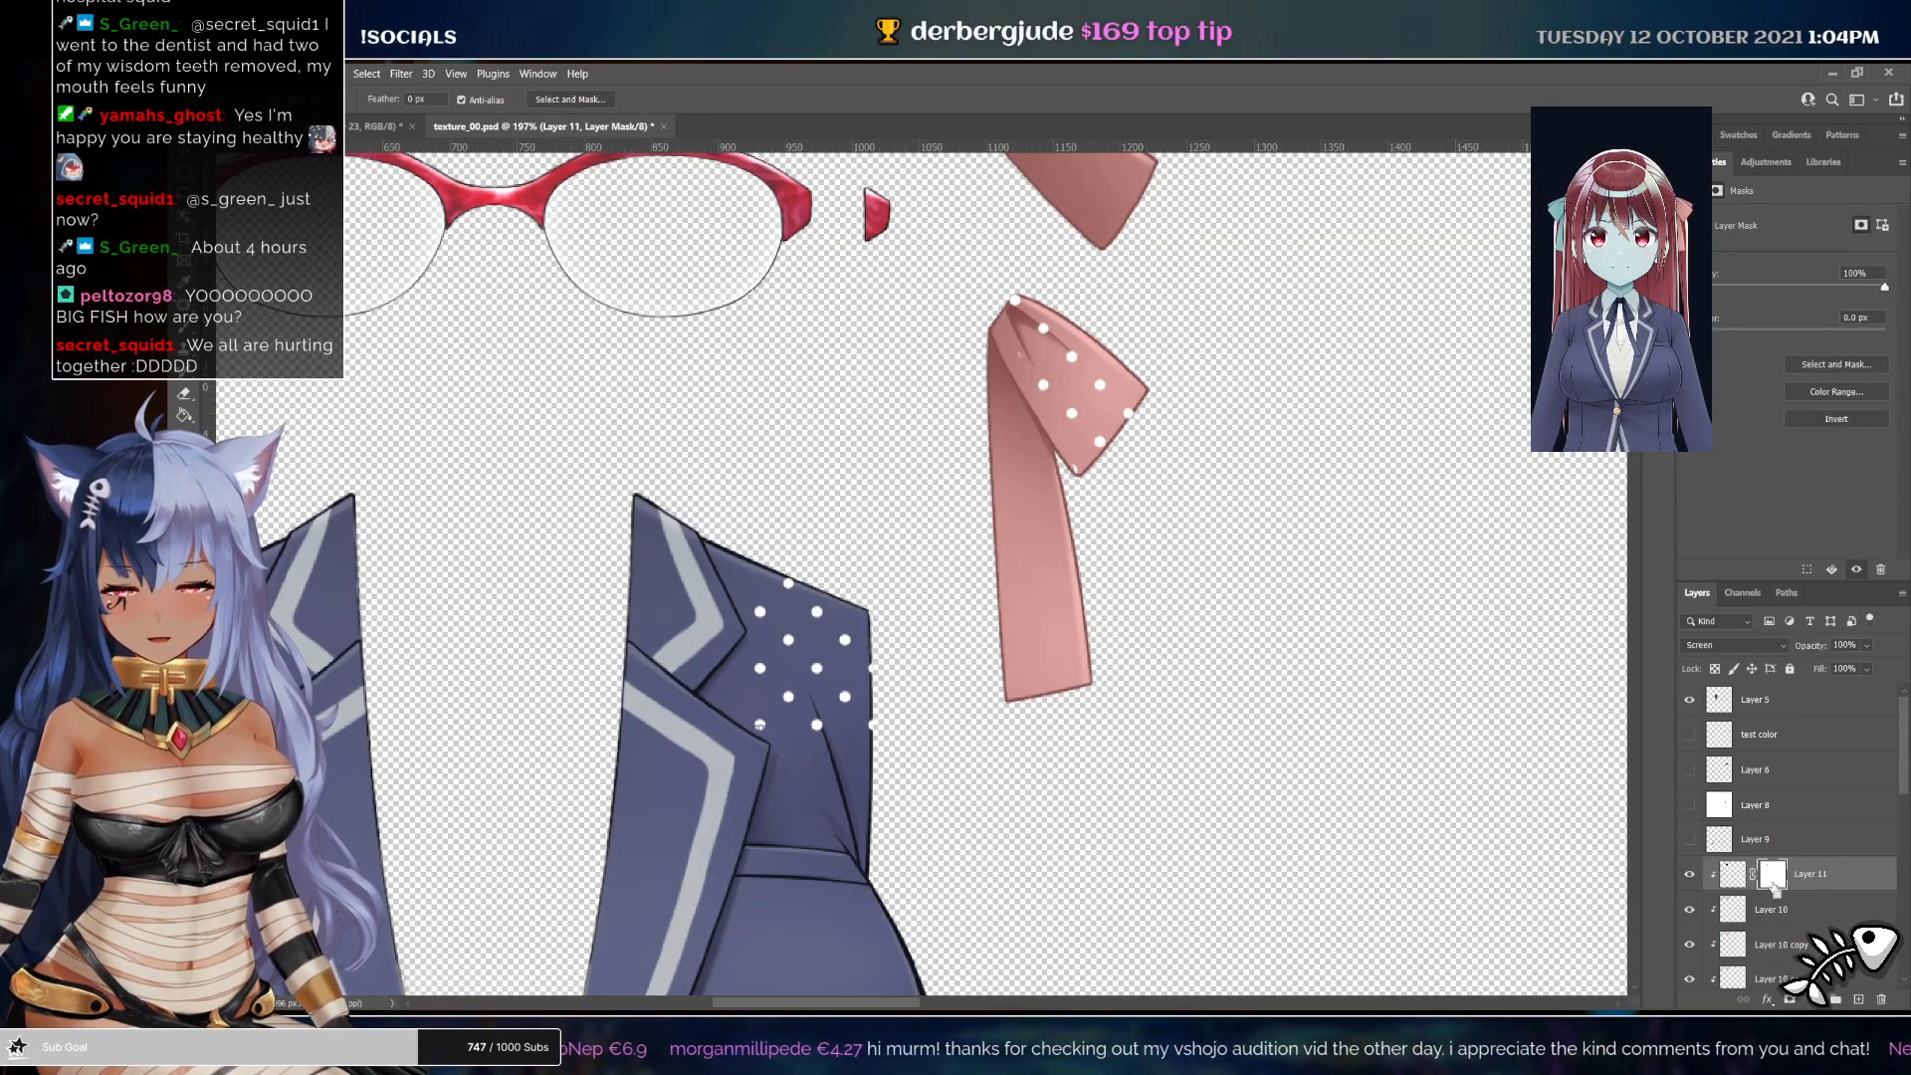
key(ctrl+i)
key(backslash)
key(backslash)
Zoom in and paint on the mask to hide the polka dots on the ribbon's upper fold
key(z)
drag(1080, 509, 1119, 547)
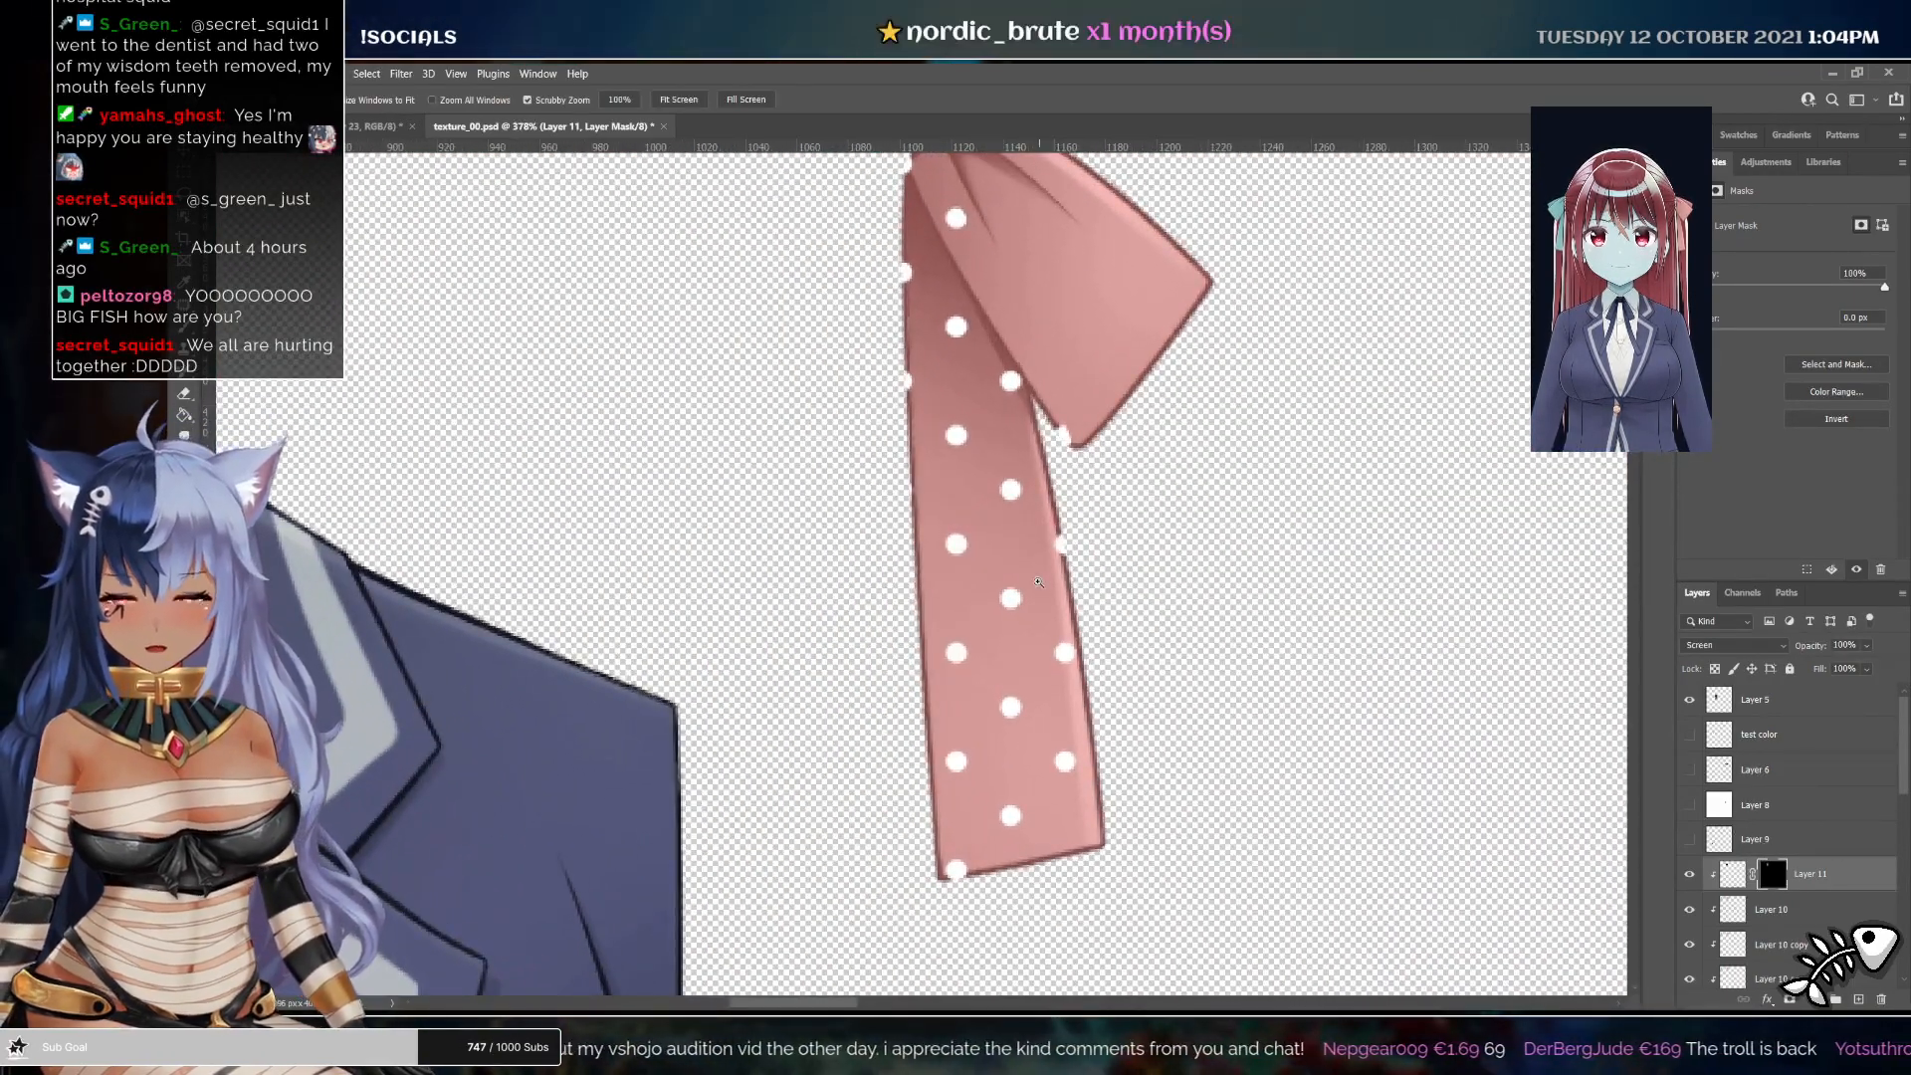
drag(834, 433, 921, 597)
key(e)
drag(1058, 340, 1175, 542)
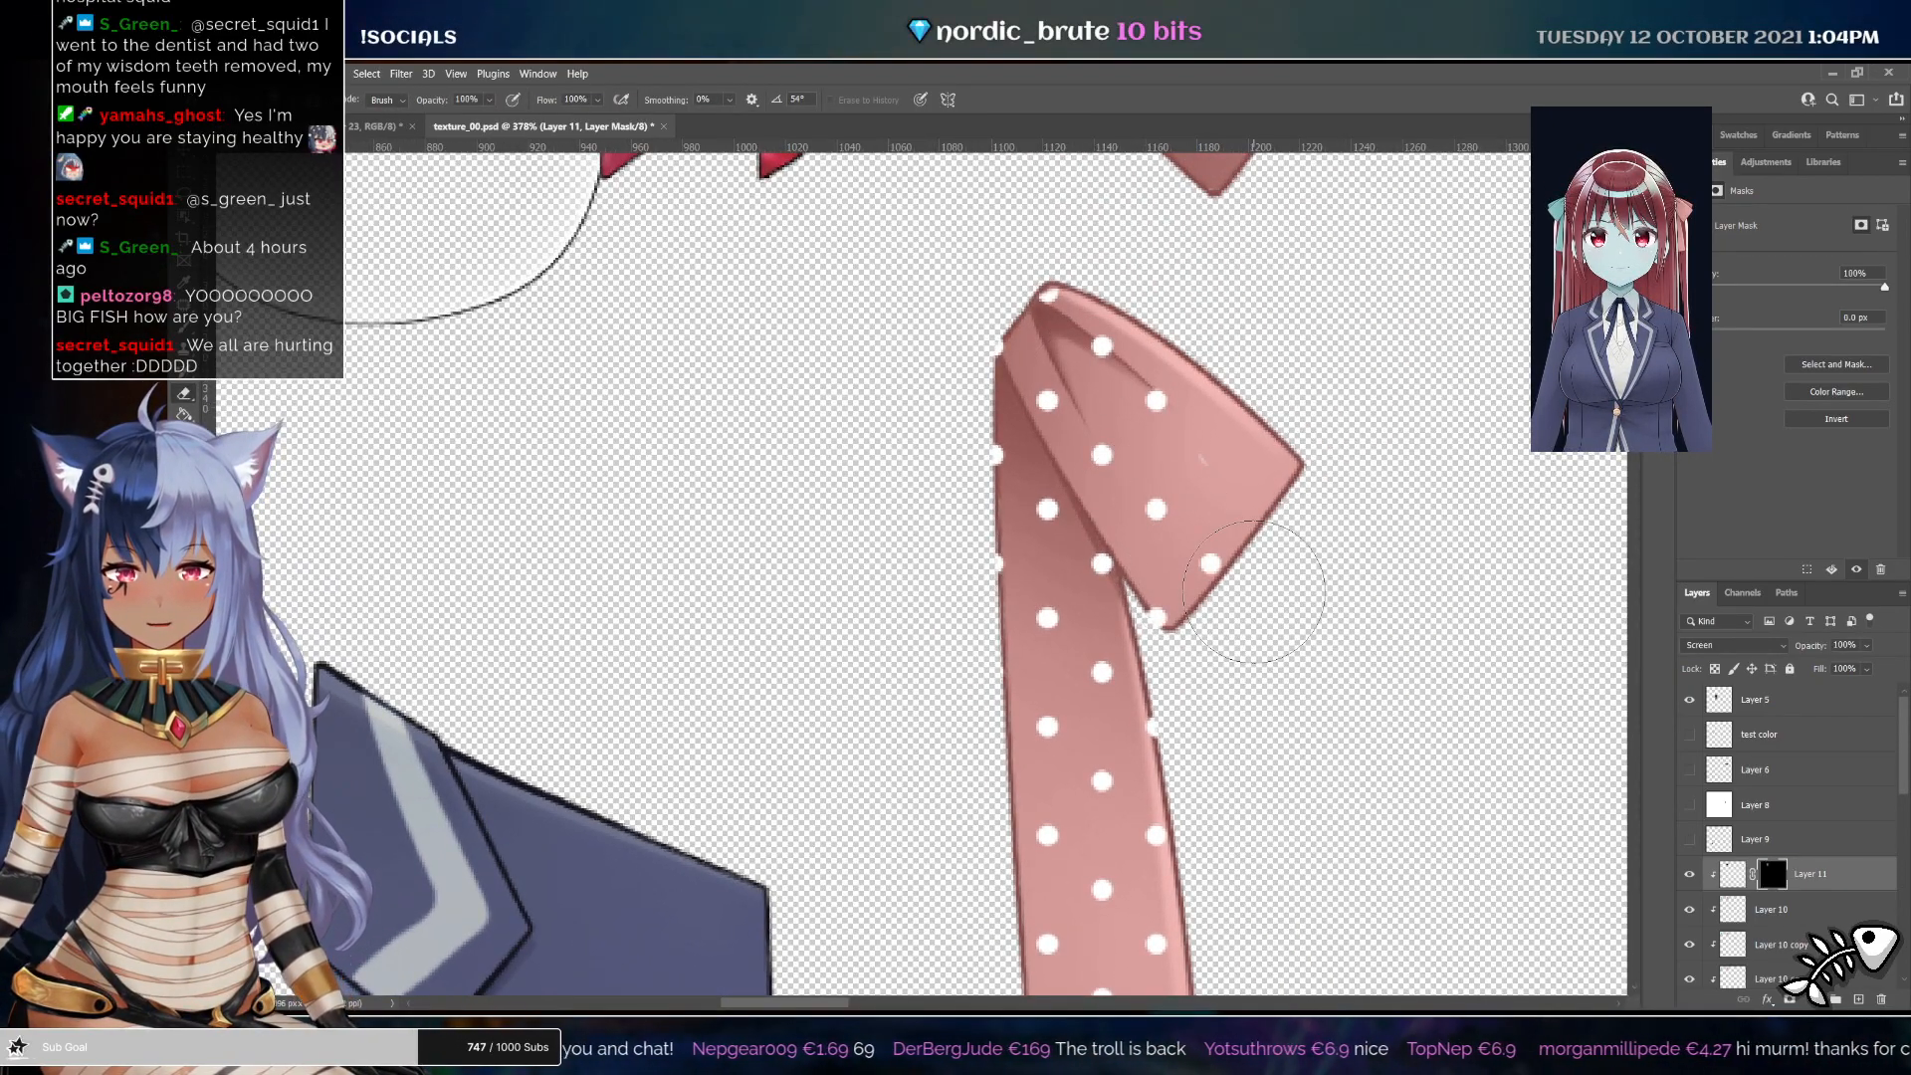
mouse_move(1230, 575)
mouse_down()
mouse_move(1207, 527)
mouse_move(1087, 396)
mouse_move(1220, 370)
mouse_up()
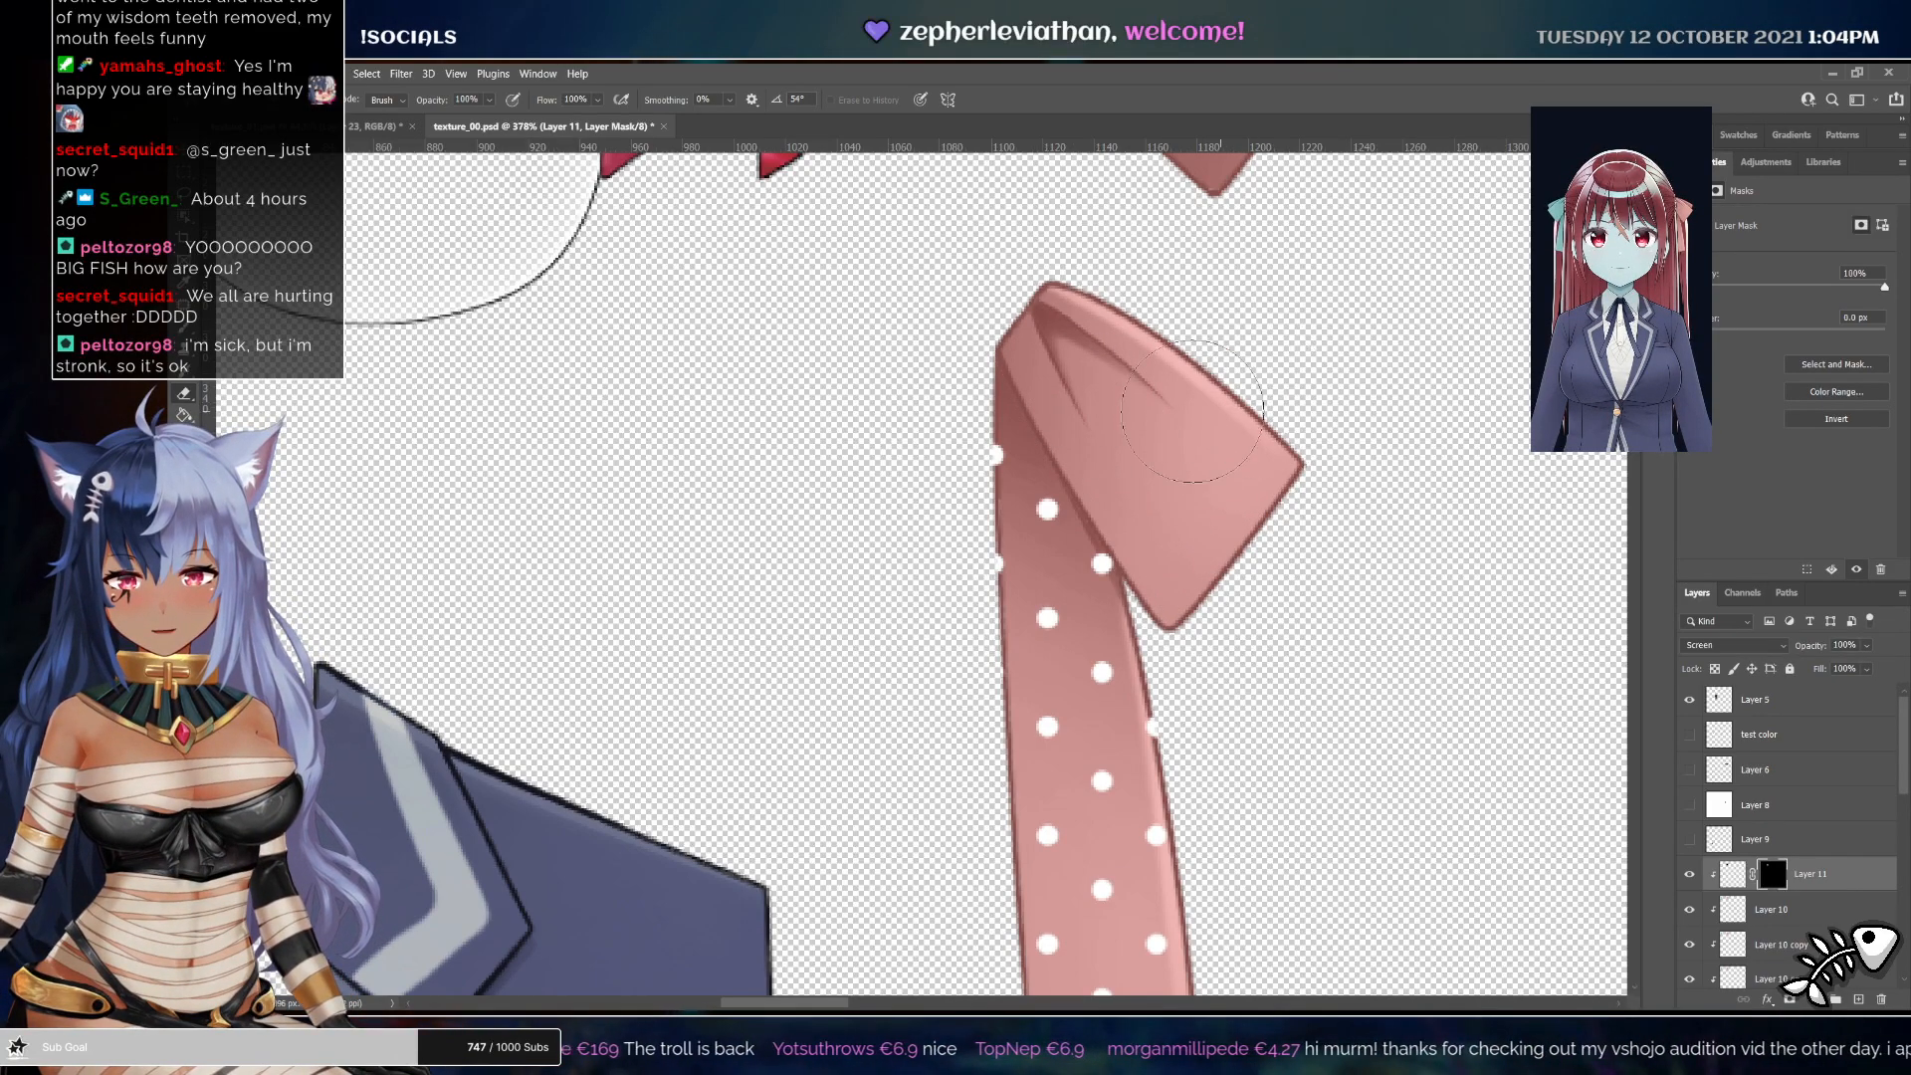